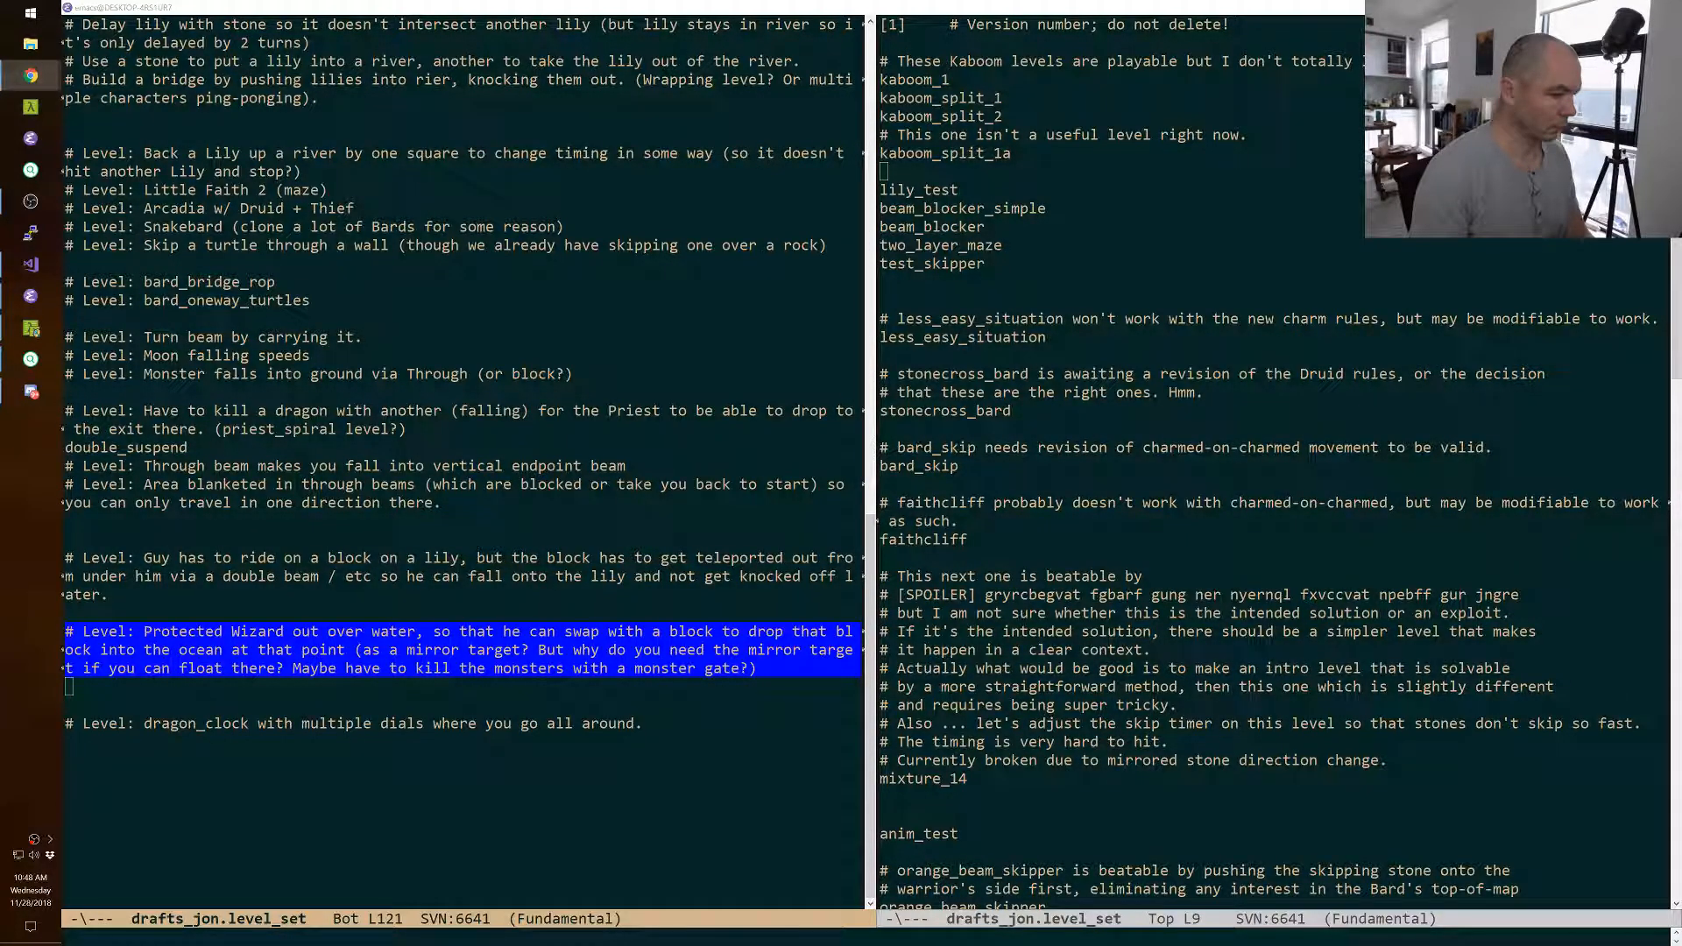
Add a new wizard_drop level entry below kaboom_split_1a in the drafts_jon level set.
left_click(942, 173)
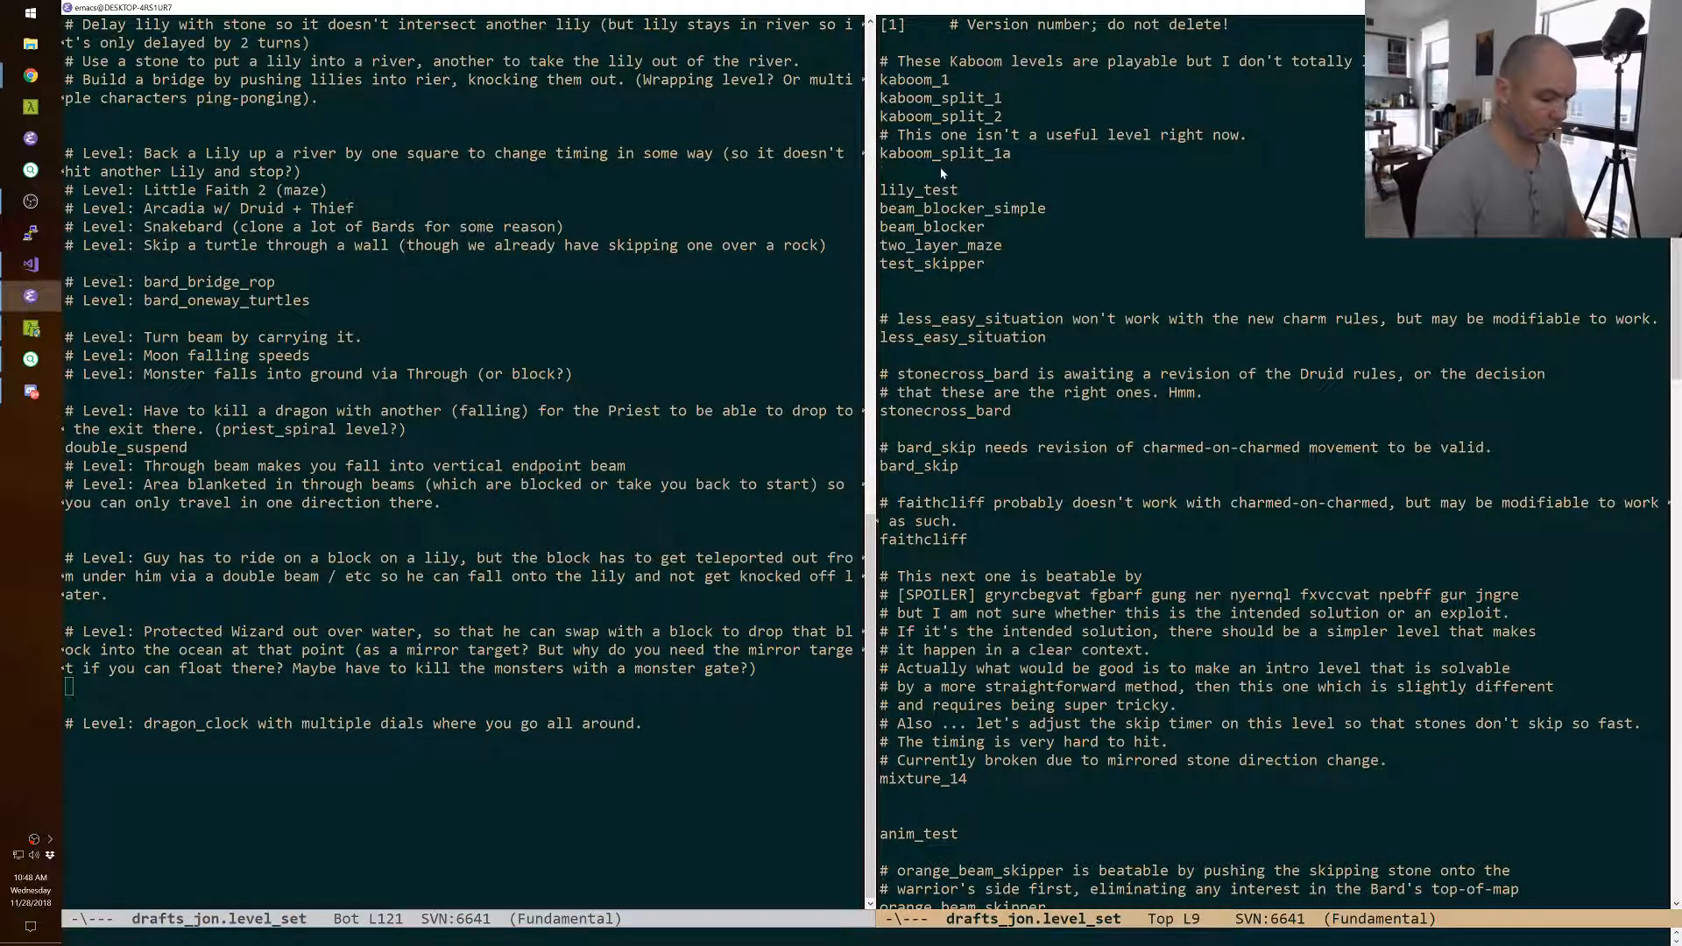
key("Return")
type("wizard_drop")
key("Return")
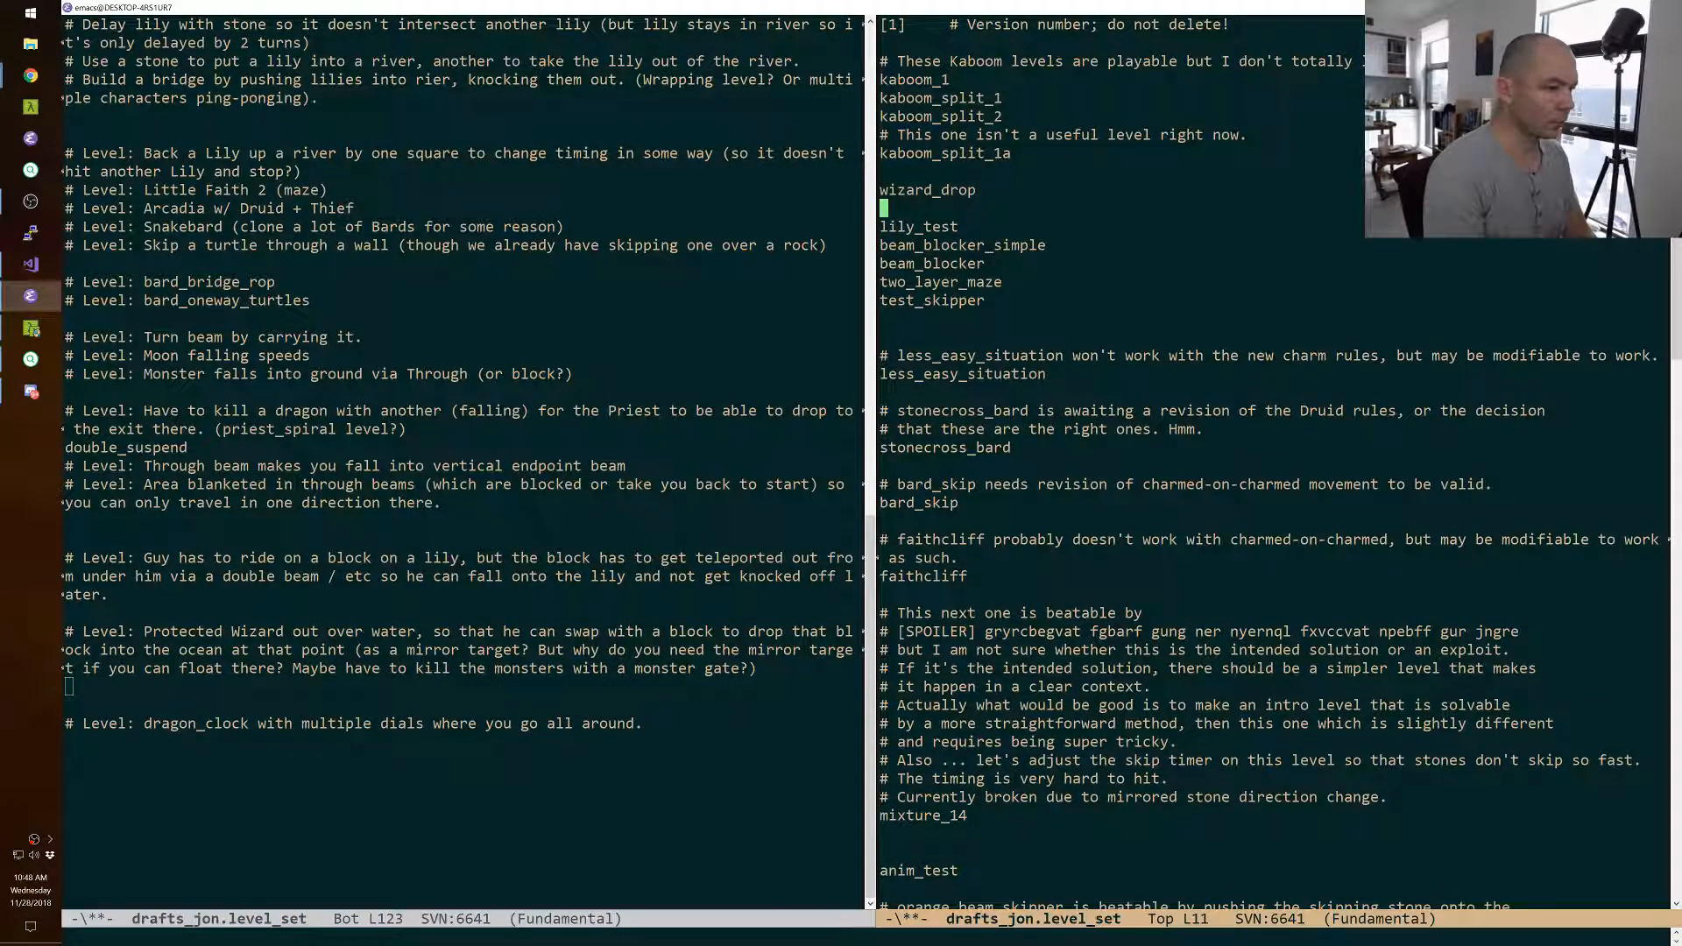
Move the wizard_drop entry to the start of the list, above the Kaboom comment, and save the level set file.
key("Up")
key("ctrl+k")
key("ctrl+k")
key("ctrl+k")
key("Up")
key("Up")
key("Up")
key("Up")
key("ctrl+y")
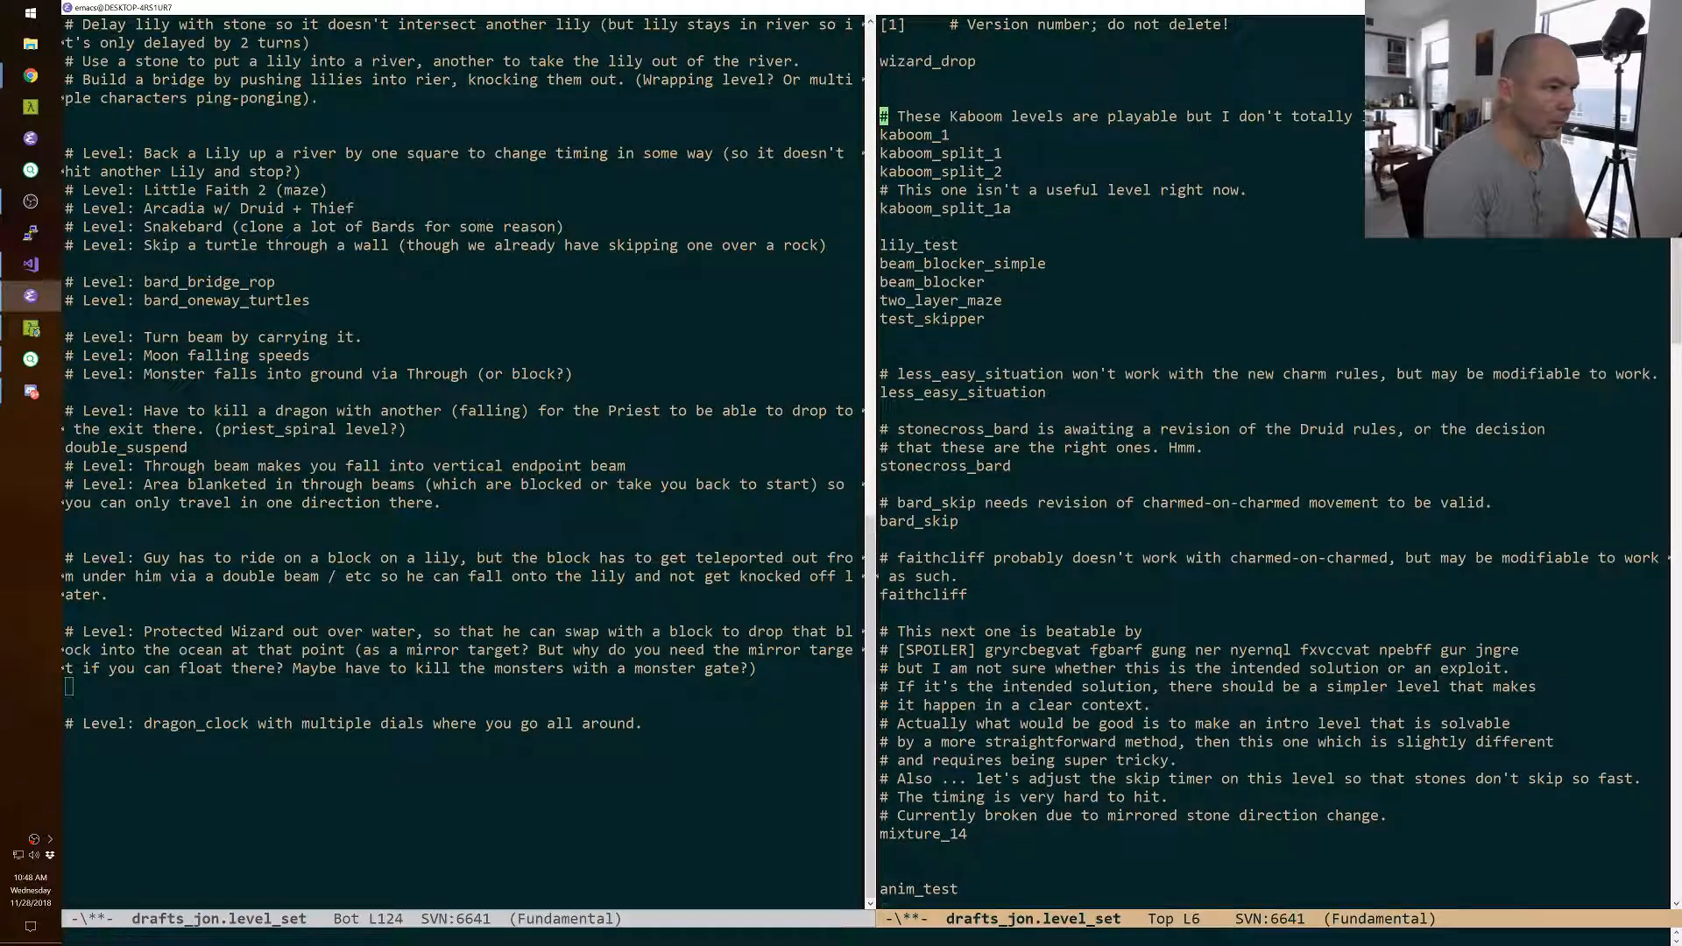
key("ctrl+x")
key("ctrl+s")
Switch to the Cmder console and rerun the last command to launch the Sokoban game.
key("alt+Tab")
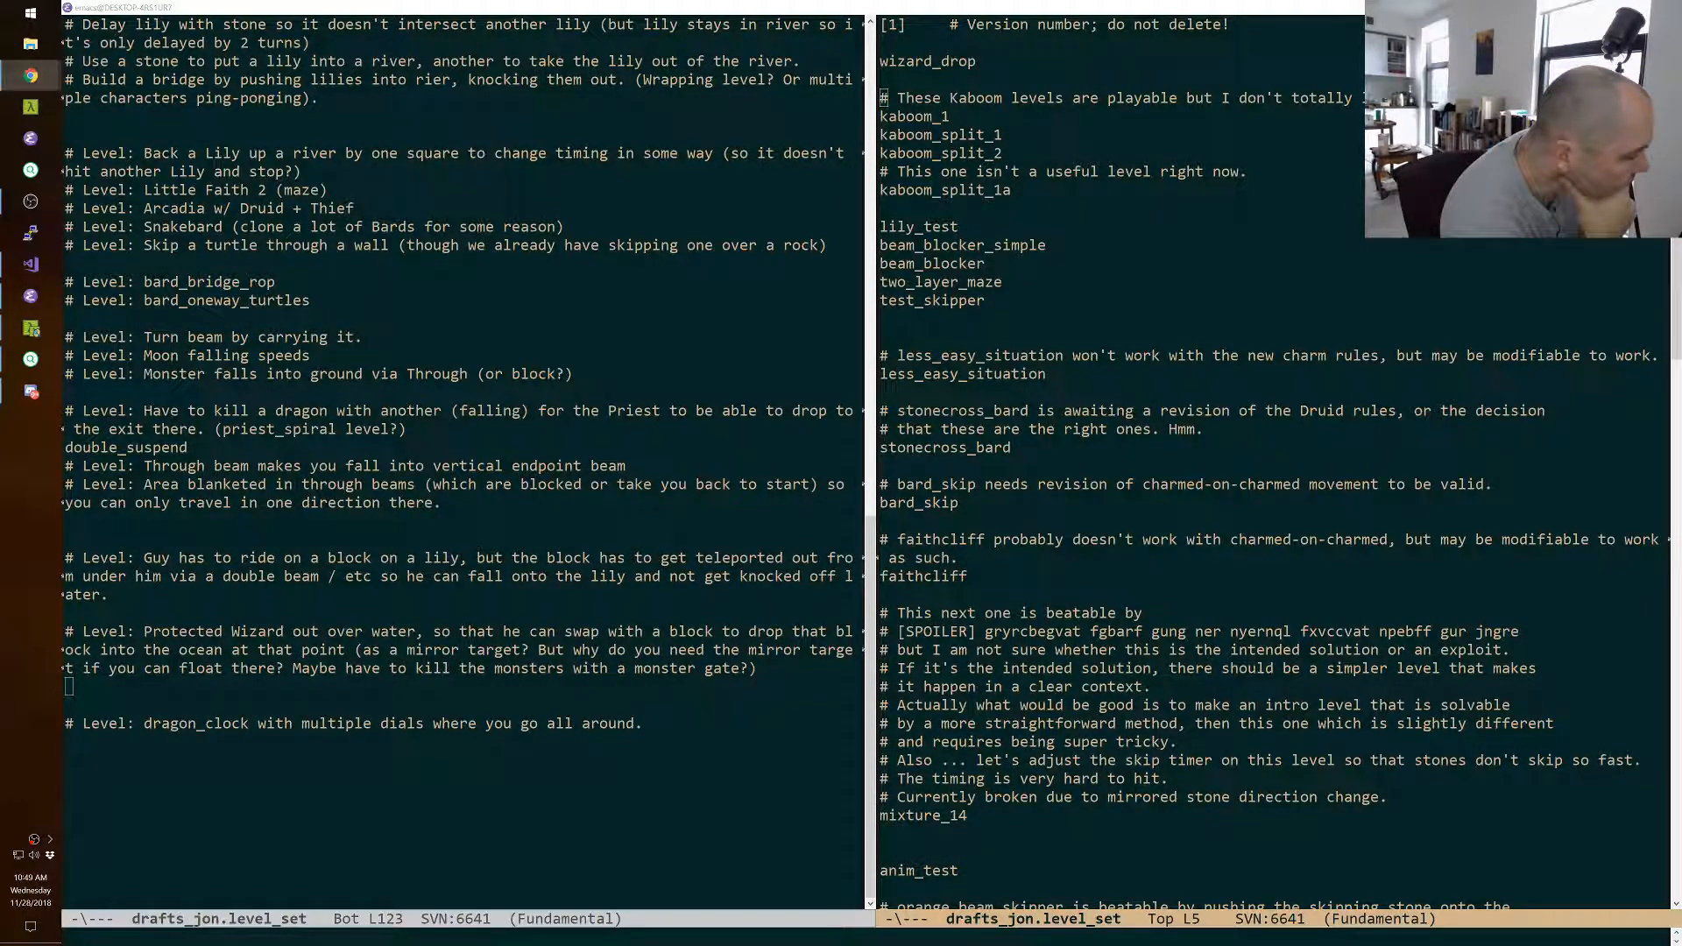
key("alt+Tab")
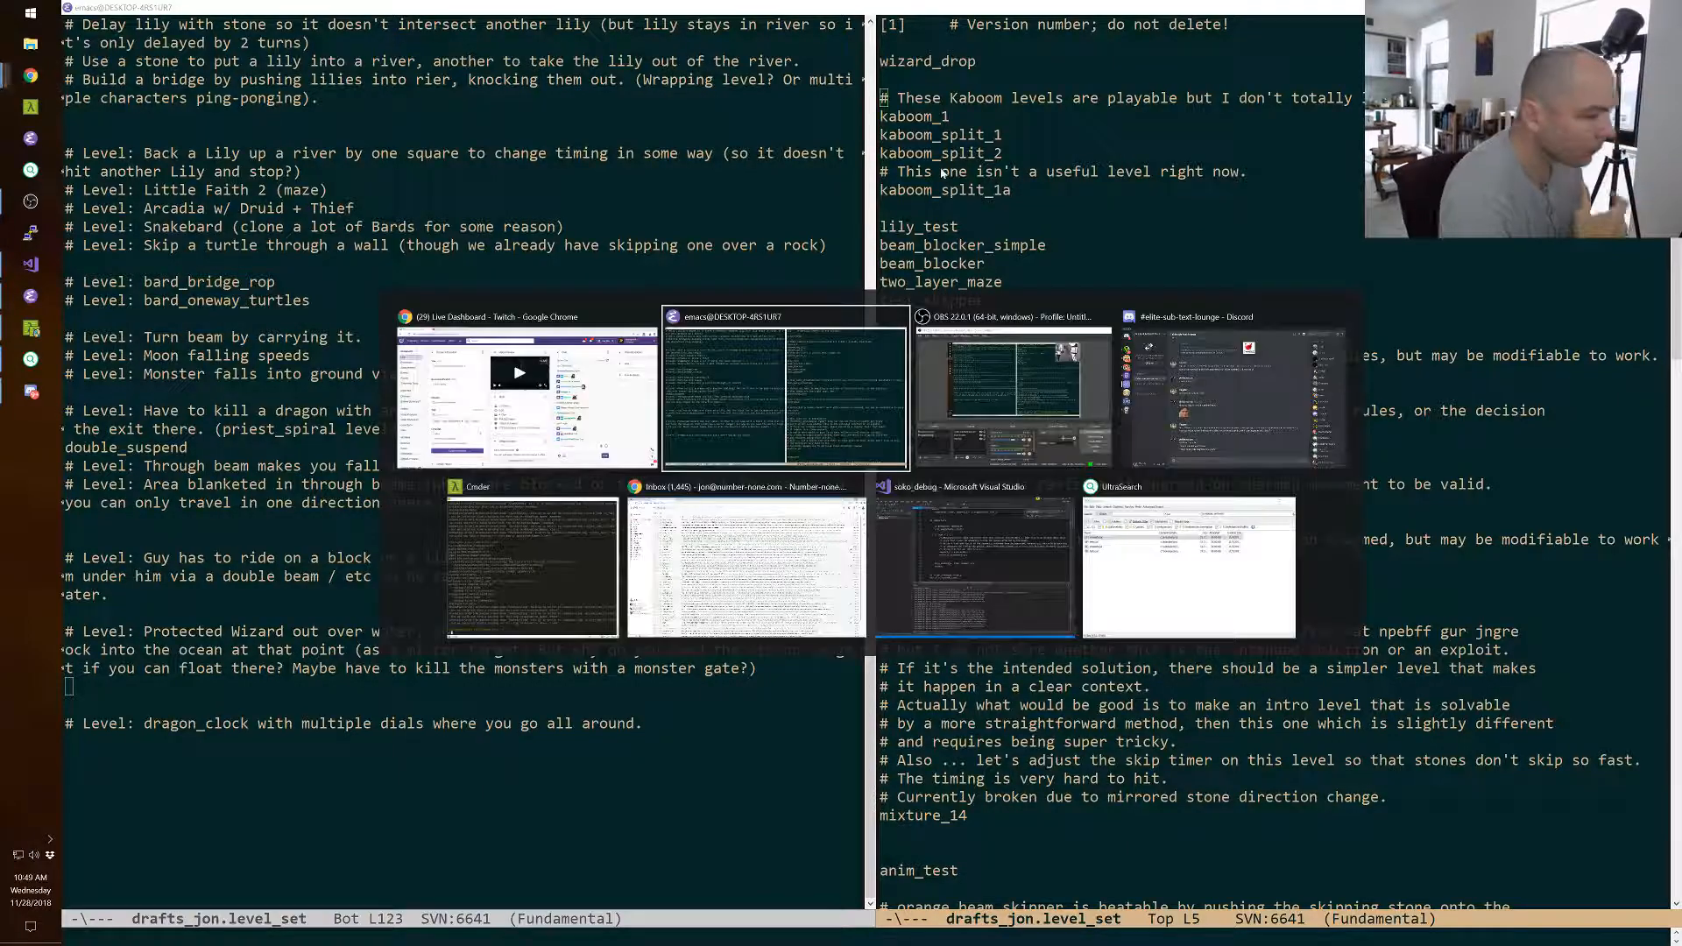
key("alt+Tab")
key("alt+Tab")
key("alt+Tab")
key("Up")
key("Return")
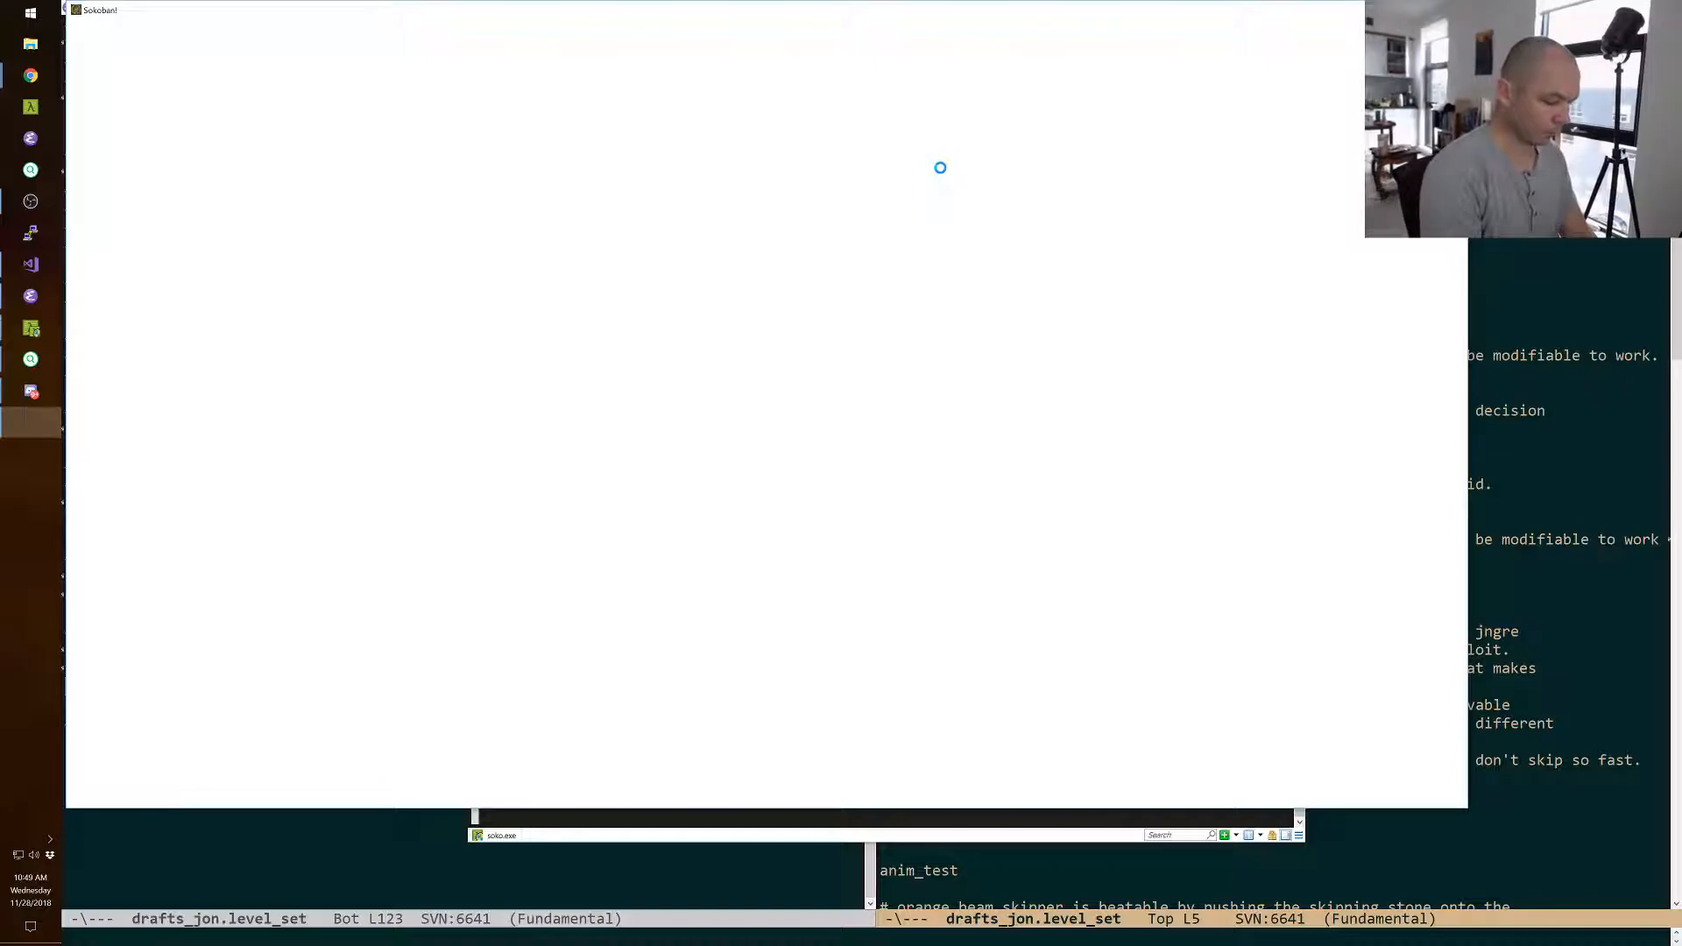
Run level drafts_jon in the game console to load the edited level set.
key("grave")
type("le")
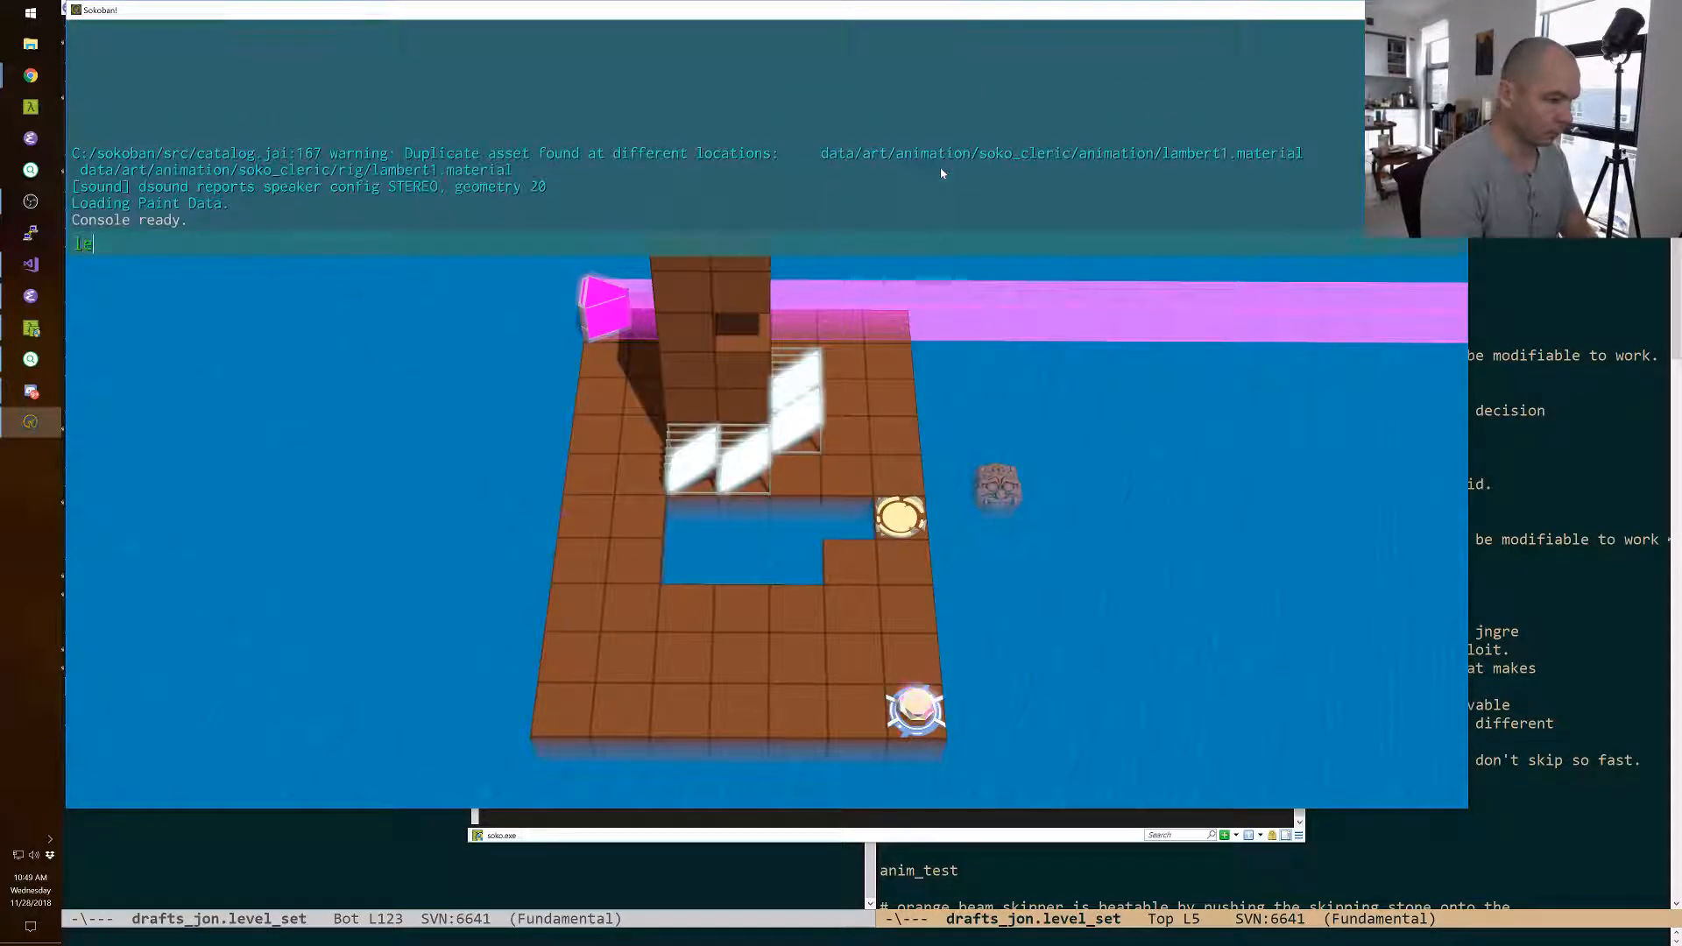
type("vel drafts_jon")
key("Return")
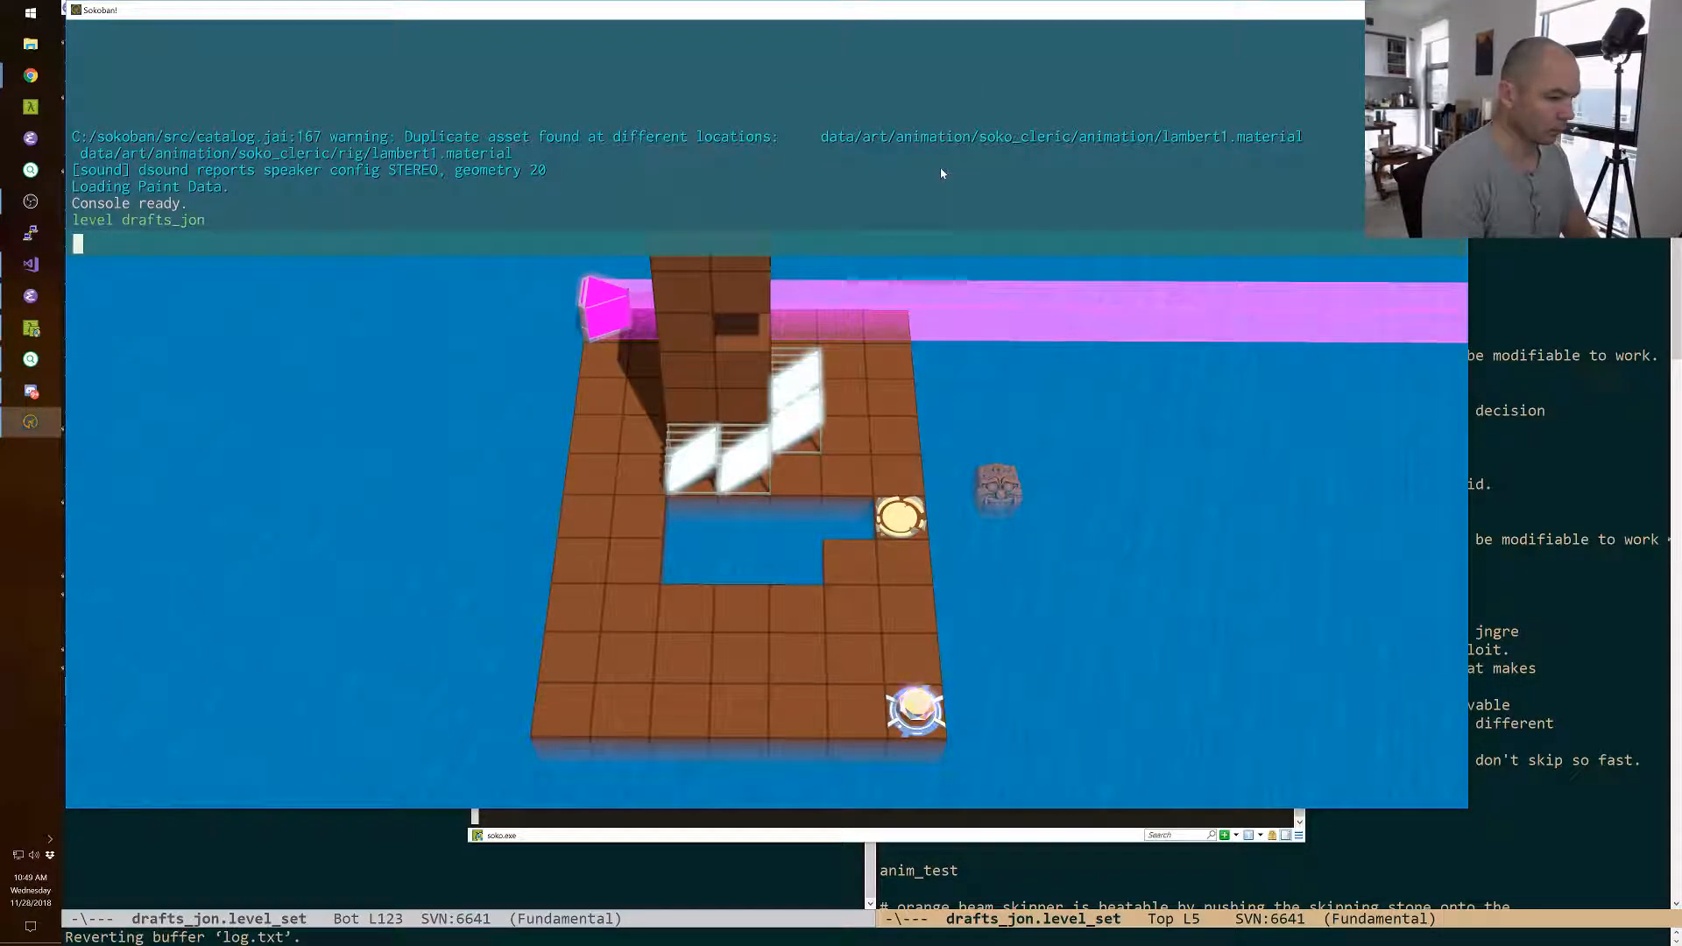
key("grave")
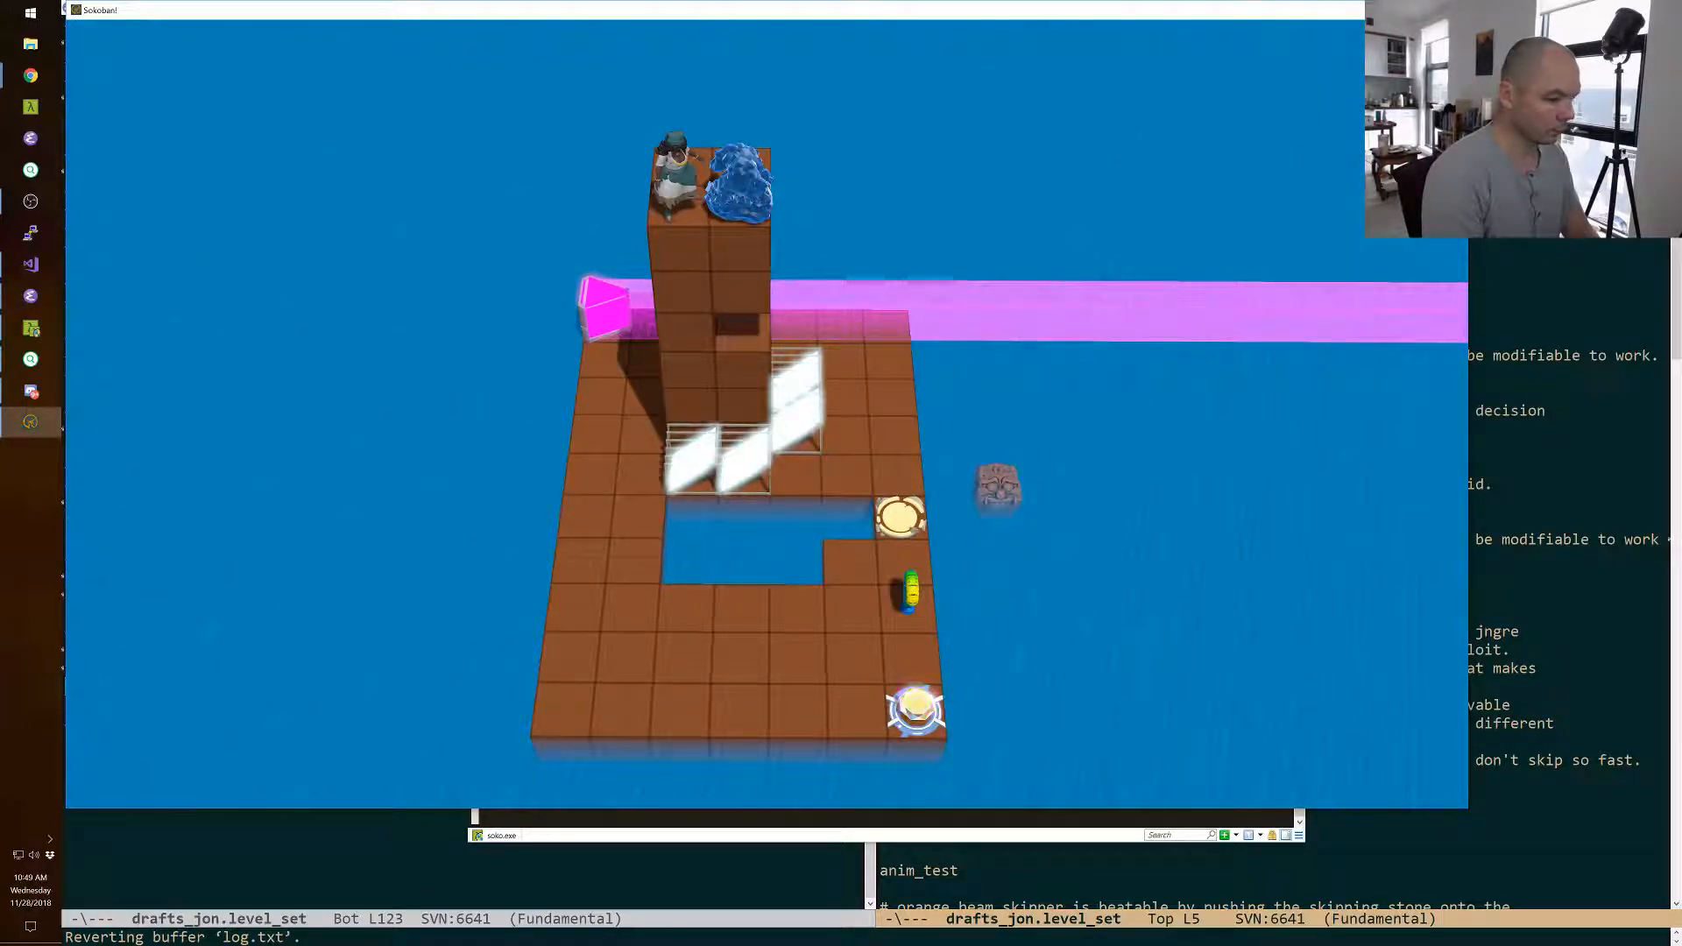
Enter the level editor and save the bardstone_test level under the name wizard_drop.
key("F11")
key("Tab")
key("s")
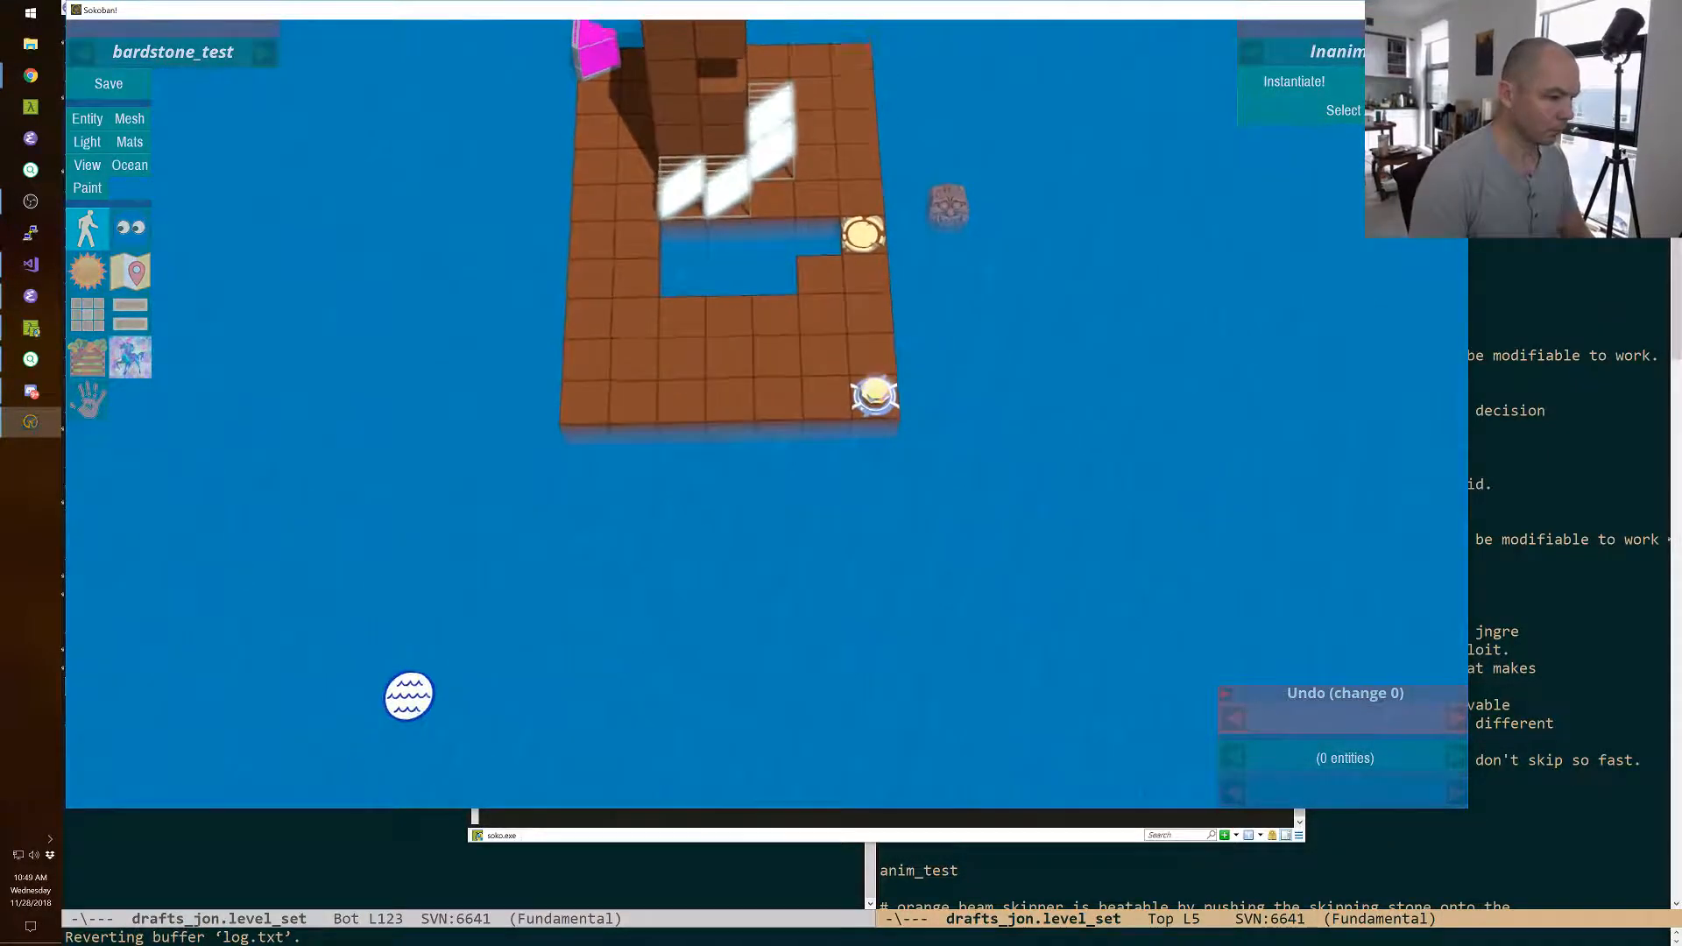
left_click(797, 238)
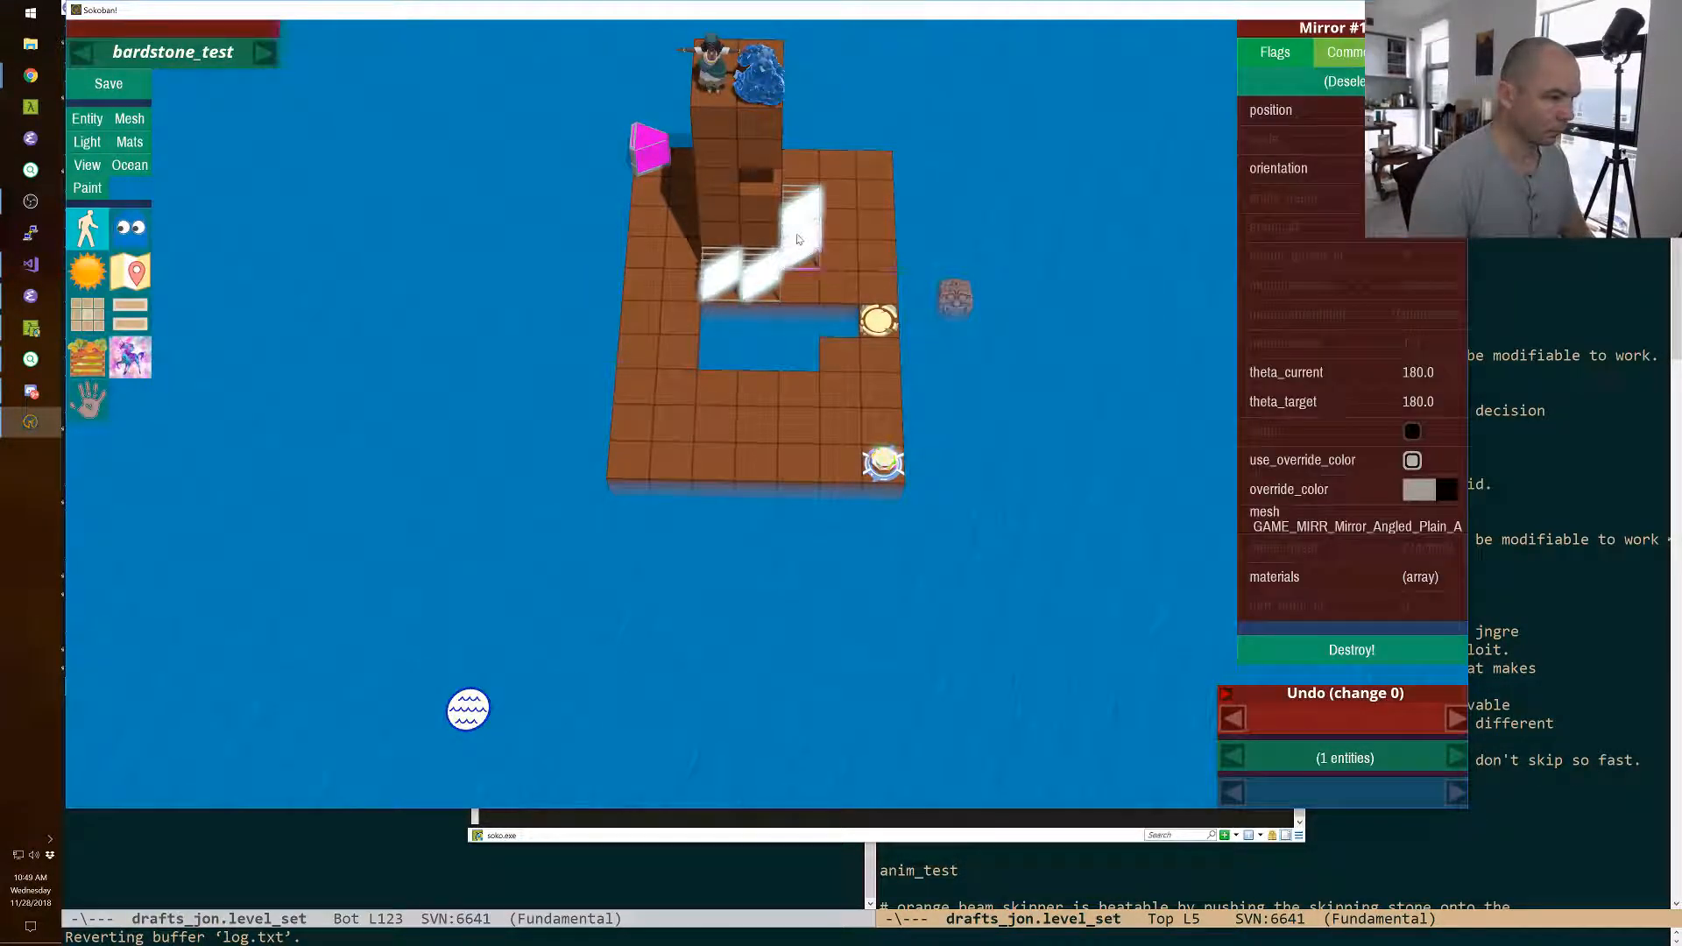
left_click(141, 90, "shift")
type("wizard_drop")
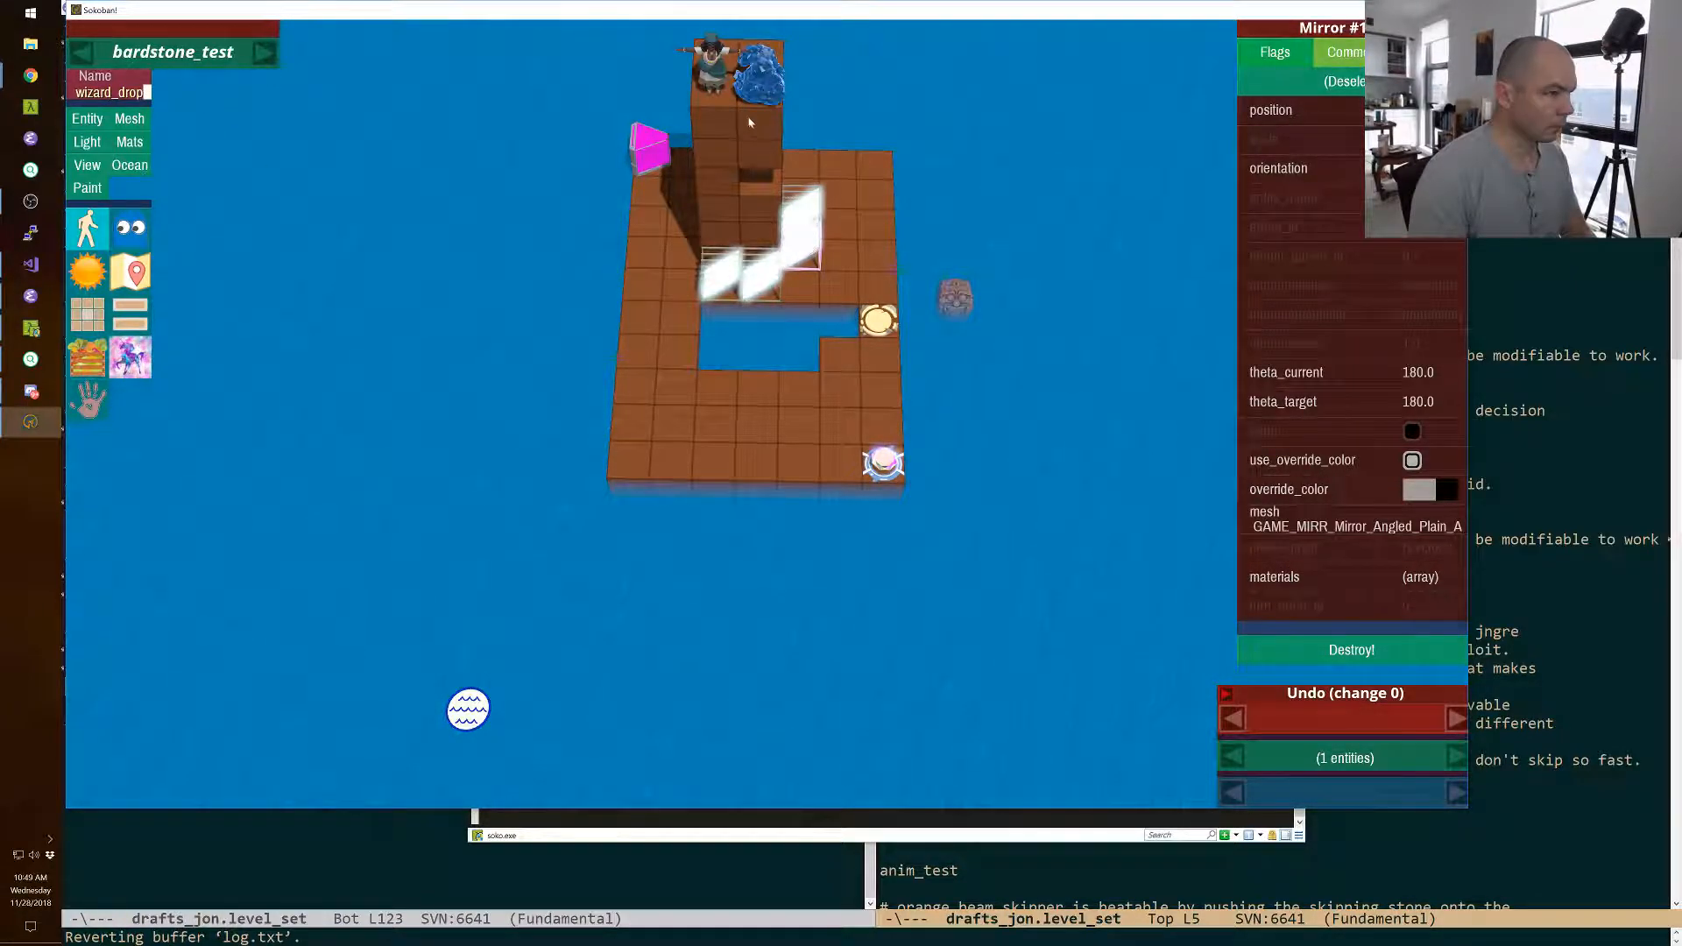
key("Return")
Delete all the wall blocks of the tall tower standing on the platform.
key("Delete")
key("Delete")
key("Delete")
key("Delete")
key("Delete")
key("Delete")
key("Delete")
key("Delete")
key("Delete")
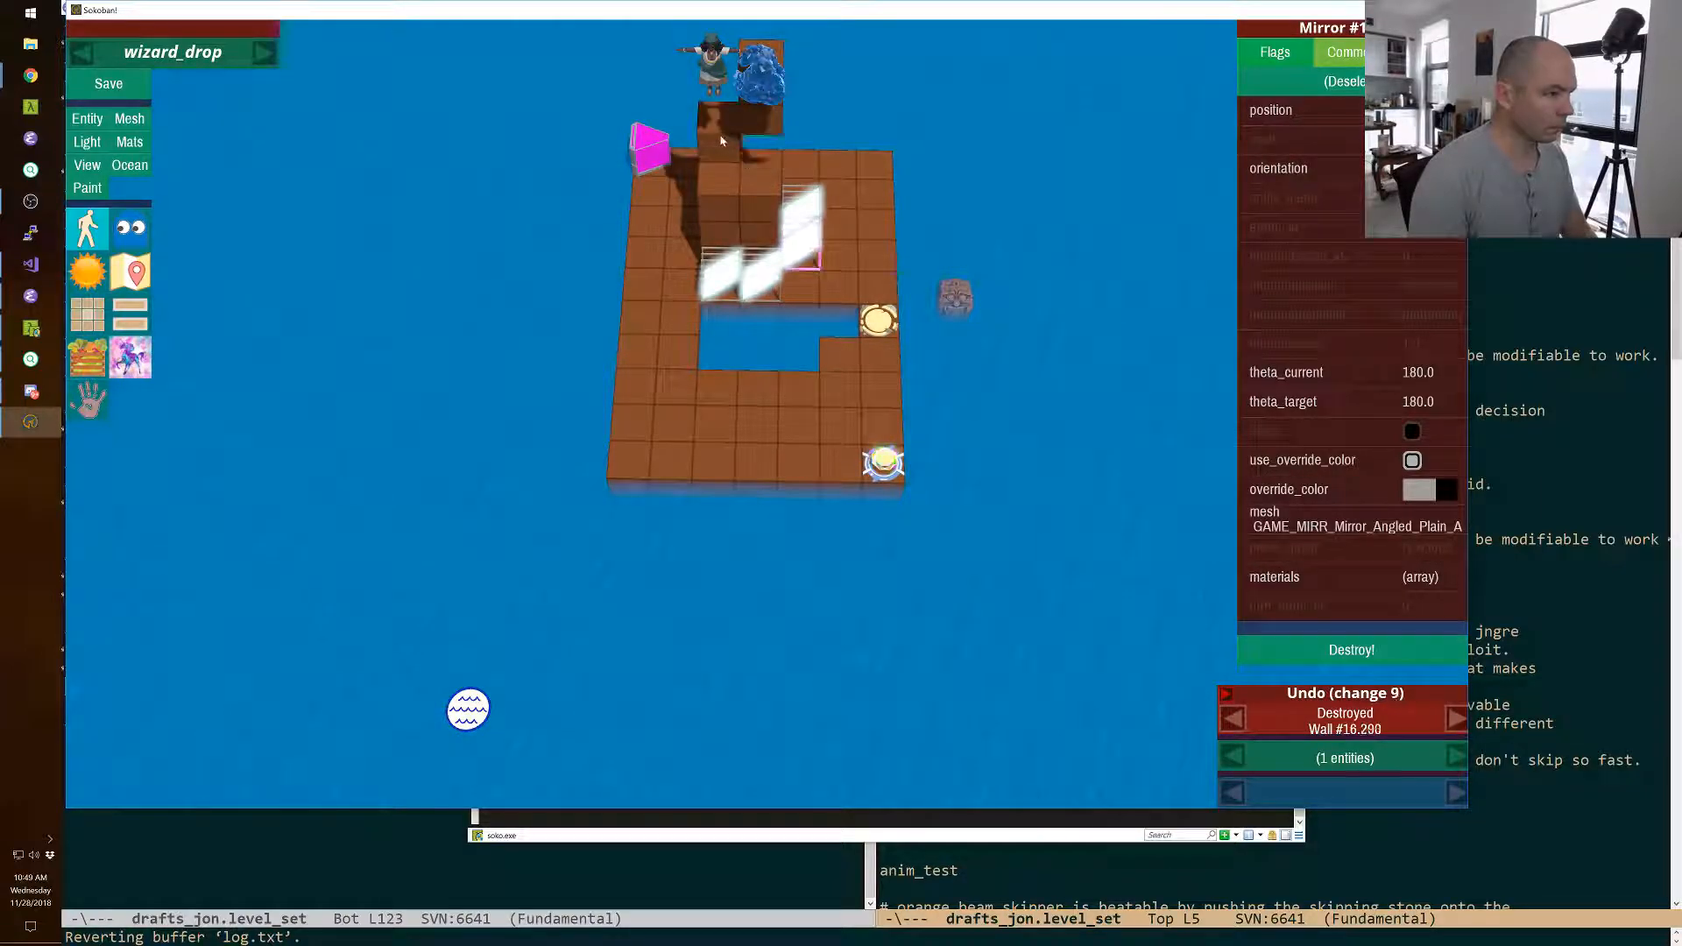
key("Delete")
key("Delete")
left_click(762, 70)
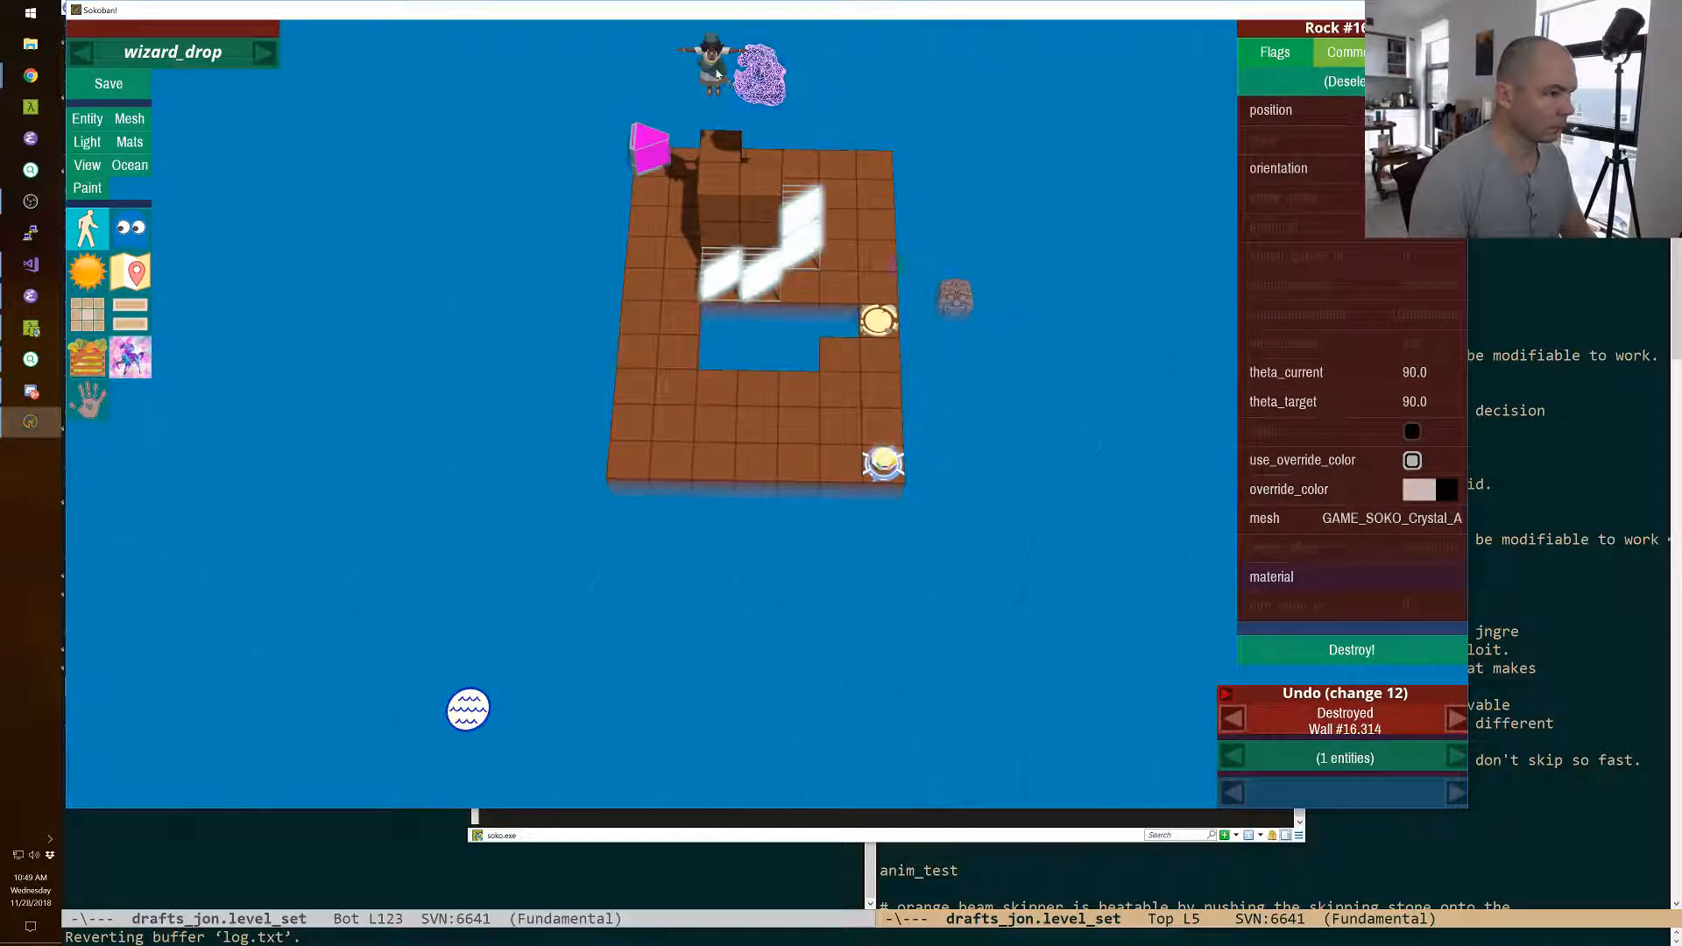
key("Delete")
key("Delete")
key("Delete")
key("Delete")
key("Delete")
key("Delete")
key("Delete")
key("Delete")
key("Delete")
key("Delete")
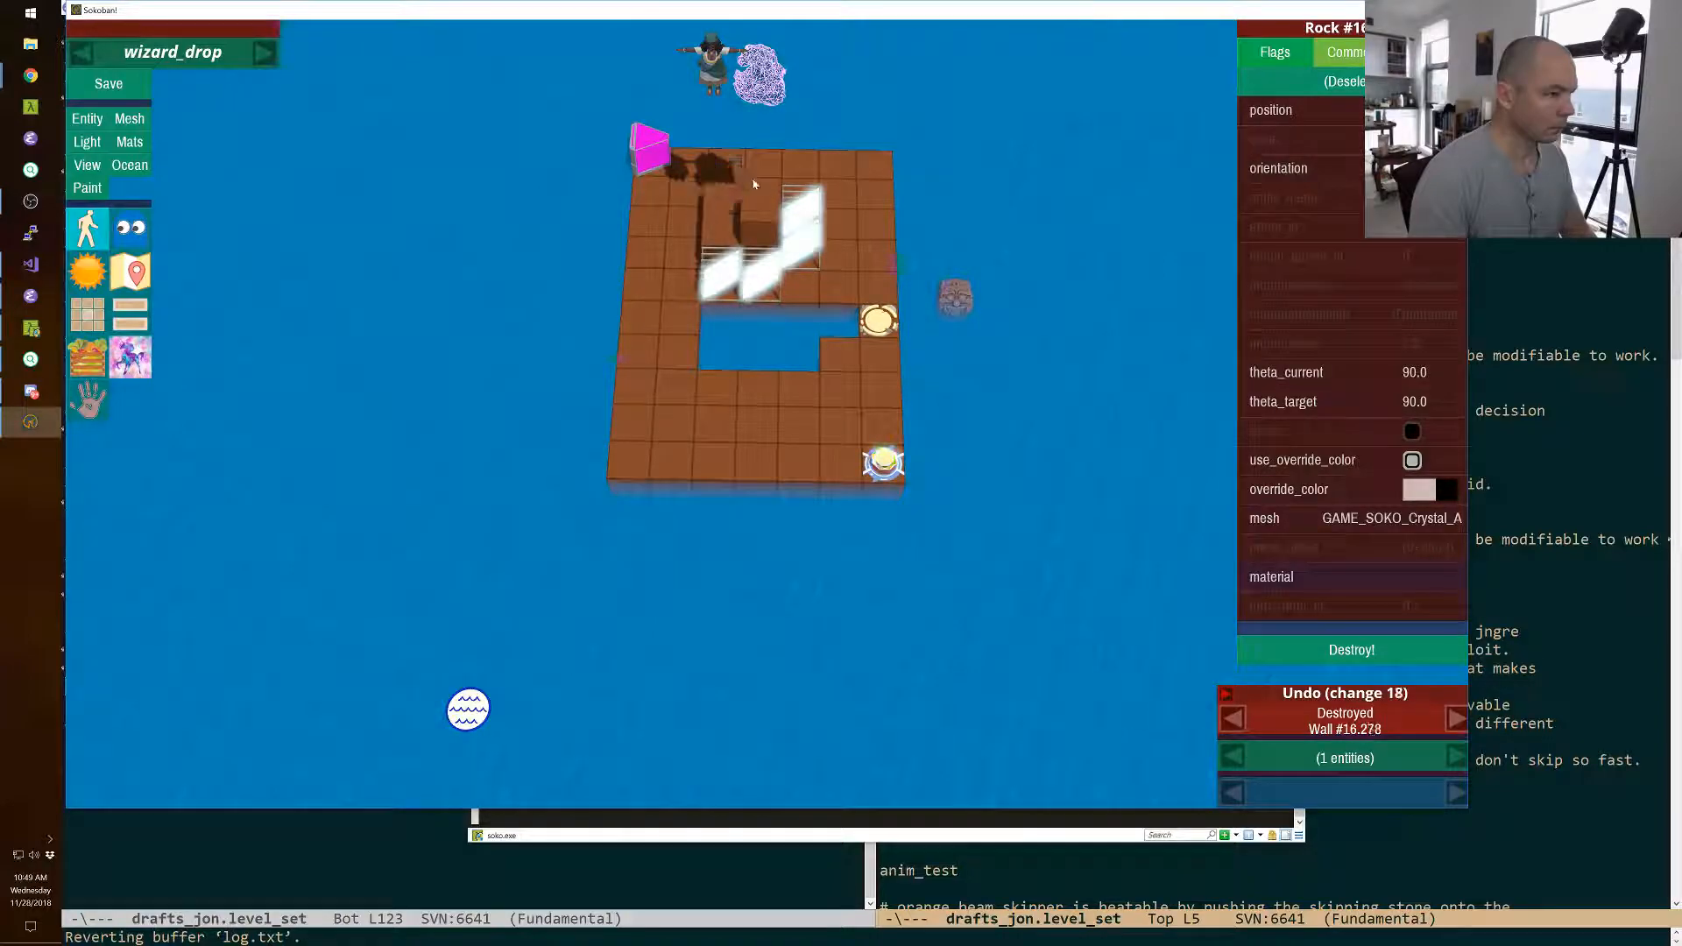
Select the four angled mirrors on the platform and delete them together.
key("Delete")
key("Delete")
left_click(799, 221)
left_click(799, 250, "shift")
left_click(760, 275, "shift")
left_click(715, 275, "shift")
Delete the stone in the water, the blue crystal rock, the pink light emitter and the remaining character.
key("Delete")
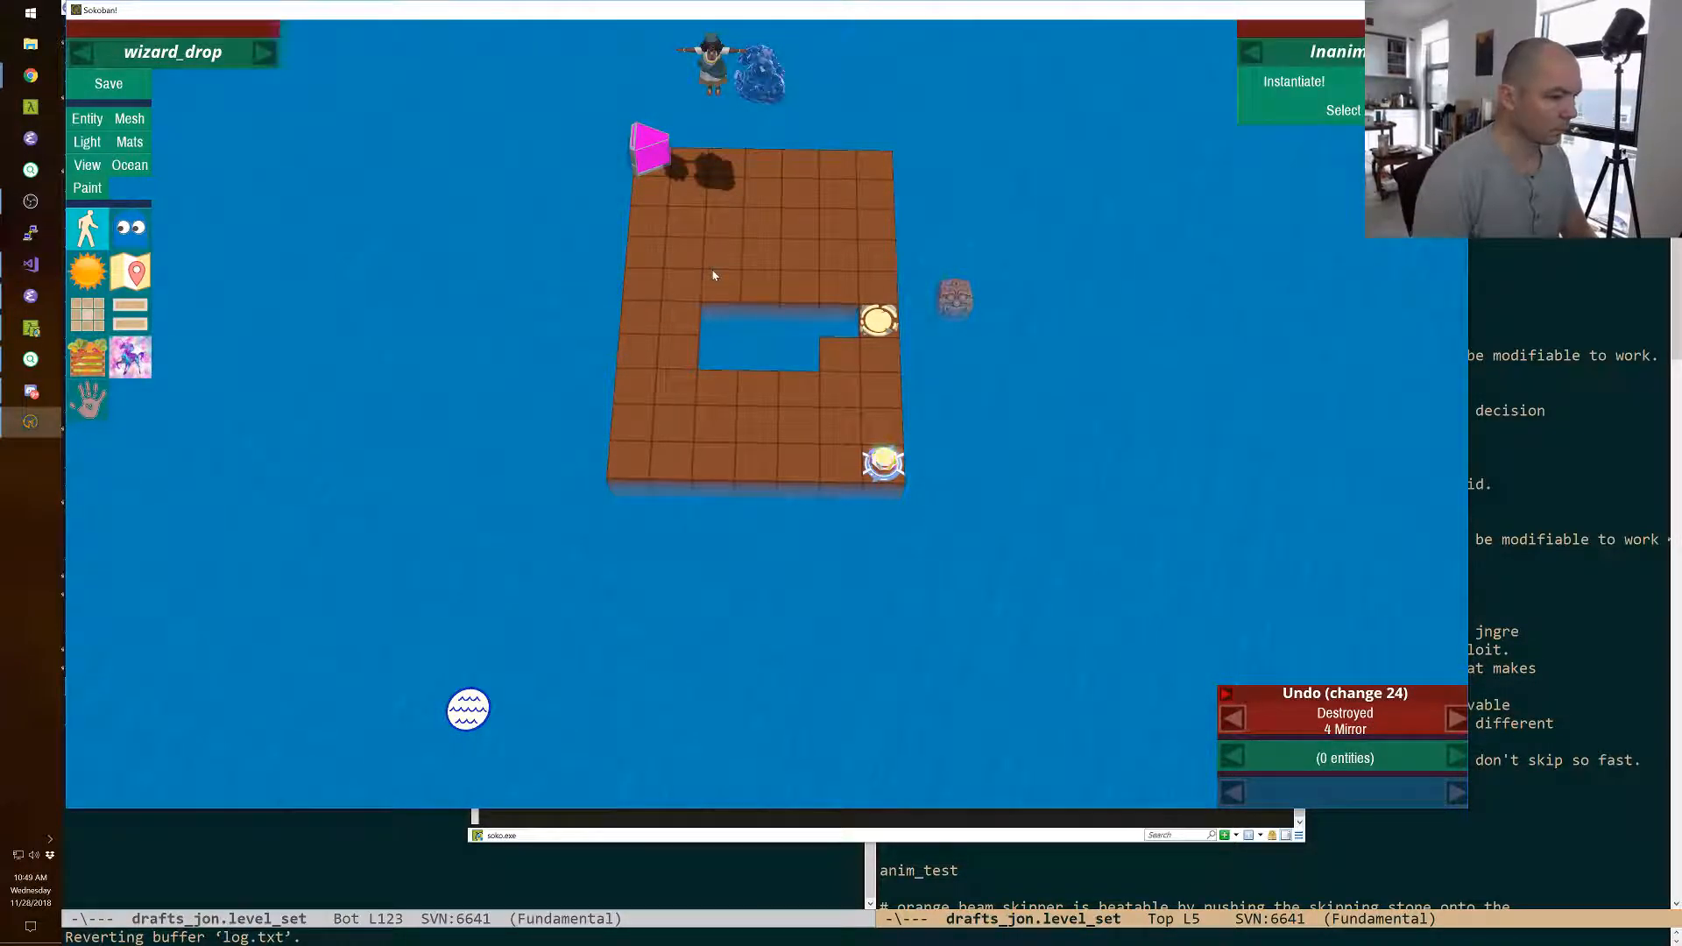
left_click(954, 298)
key("Delete")
left_click(759, 73)
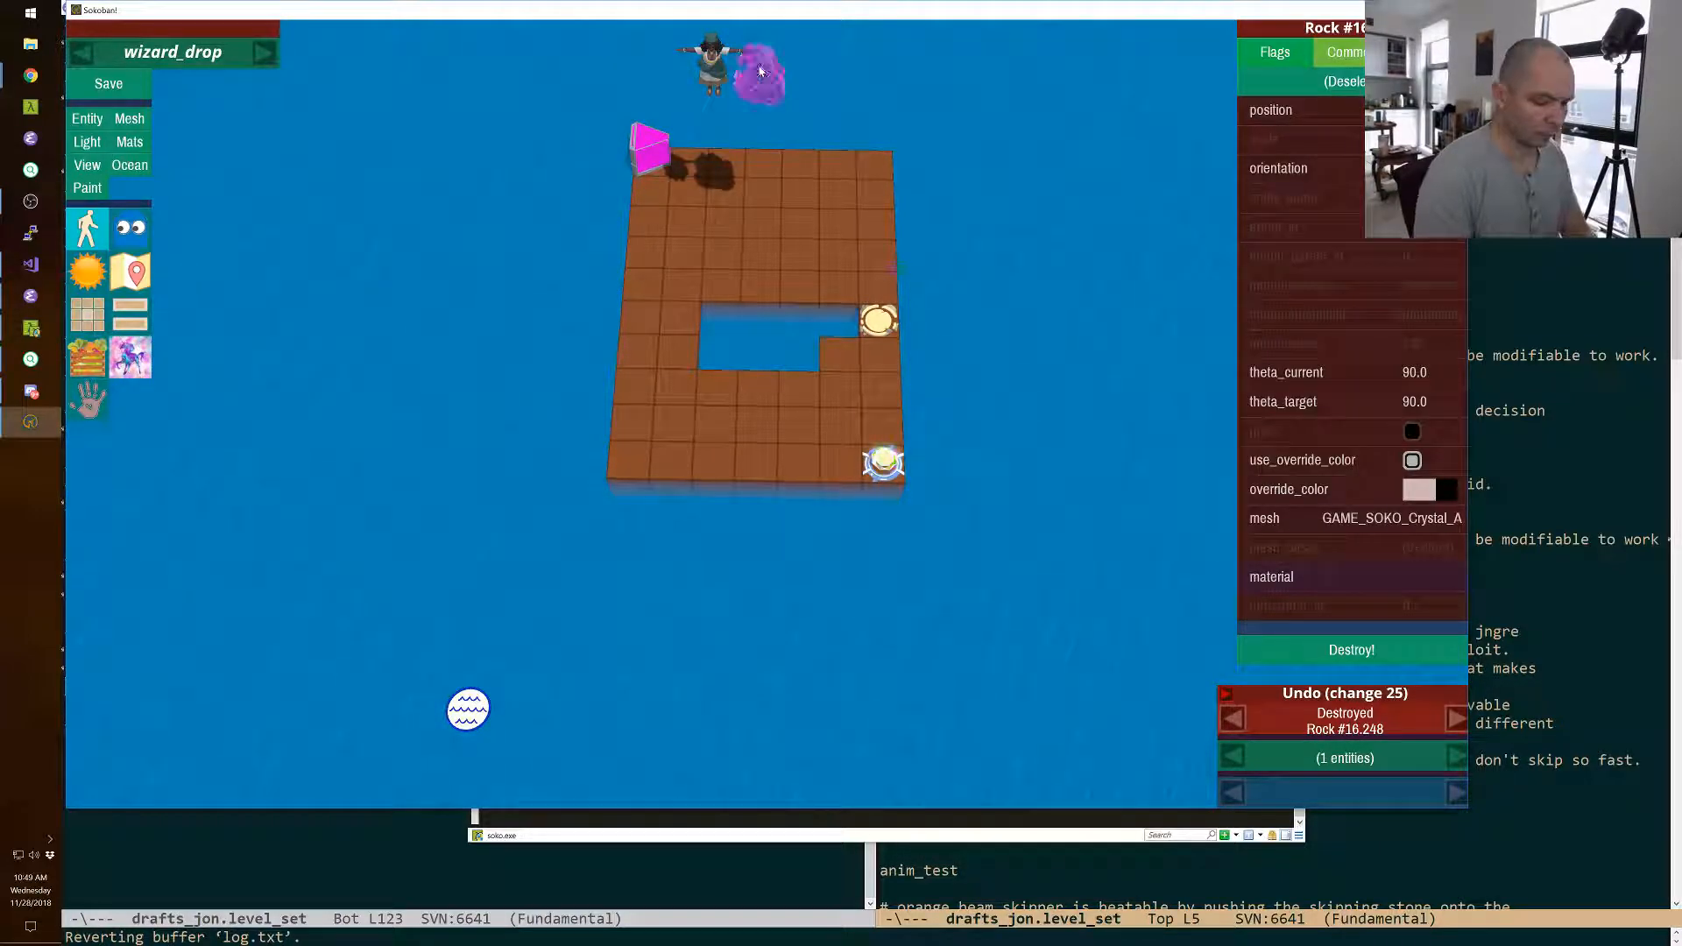
key("Delete")
left_click(653, 148)
key("Delete")
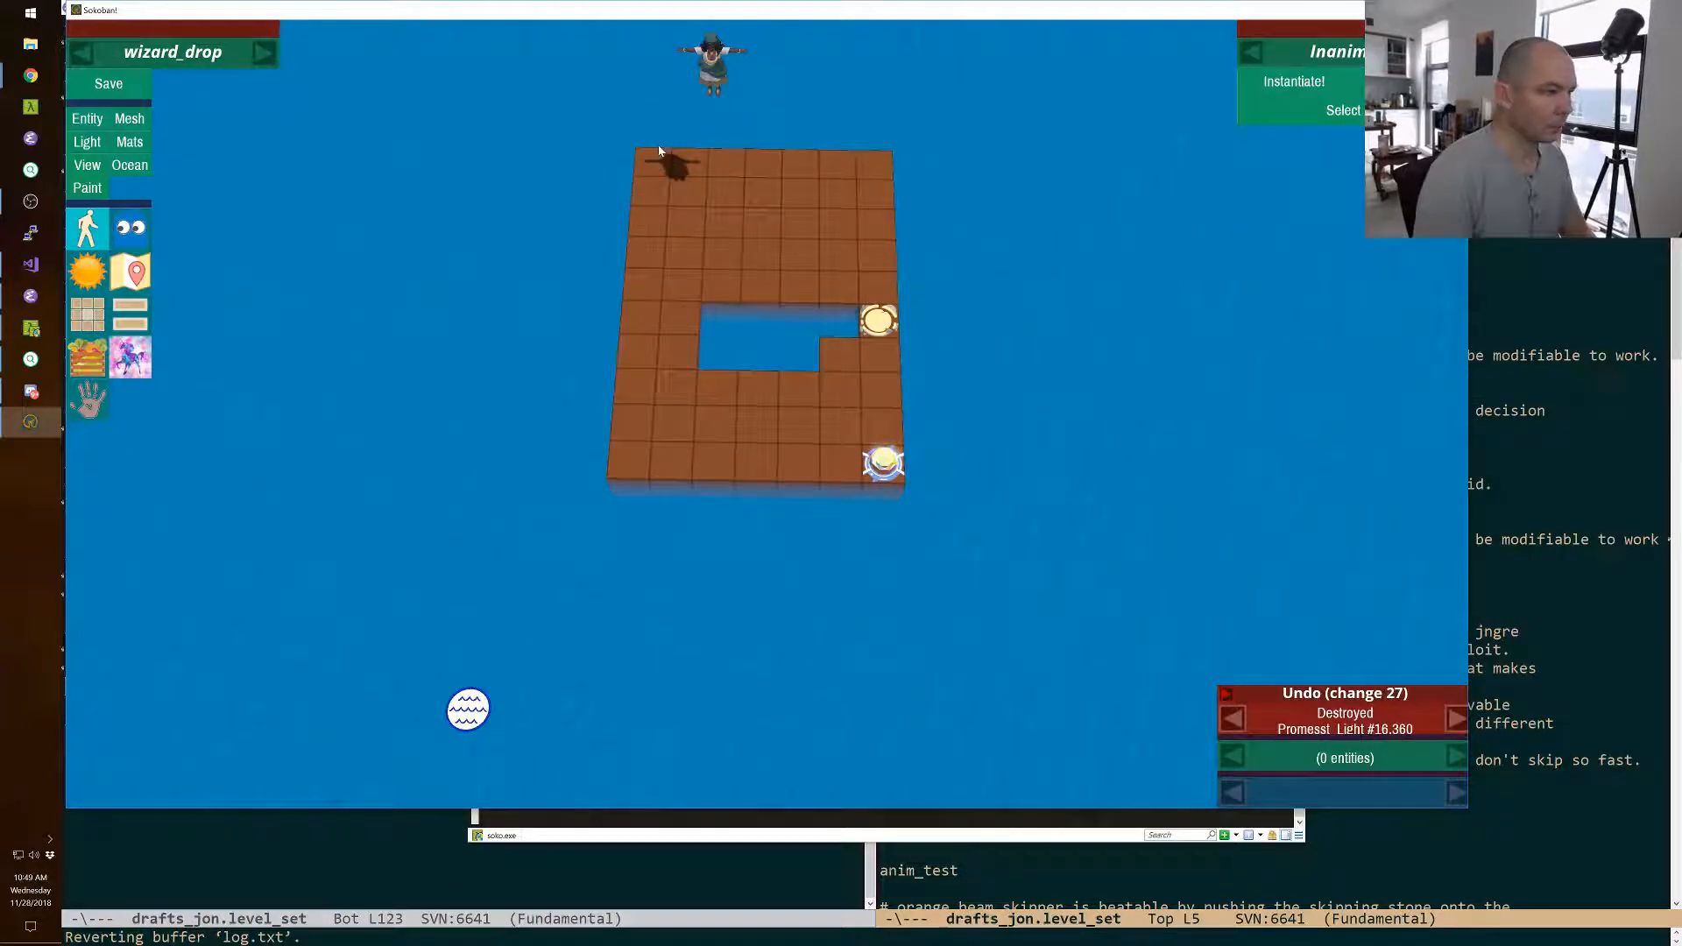
left_click(706, 85)
key("Delete")
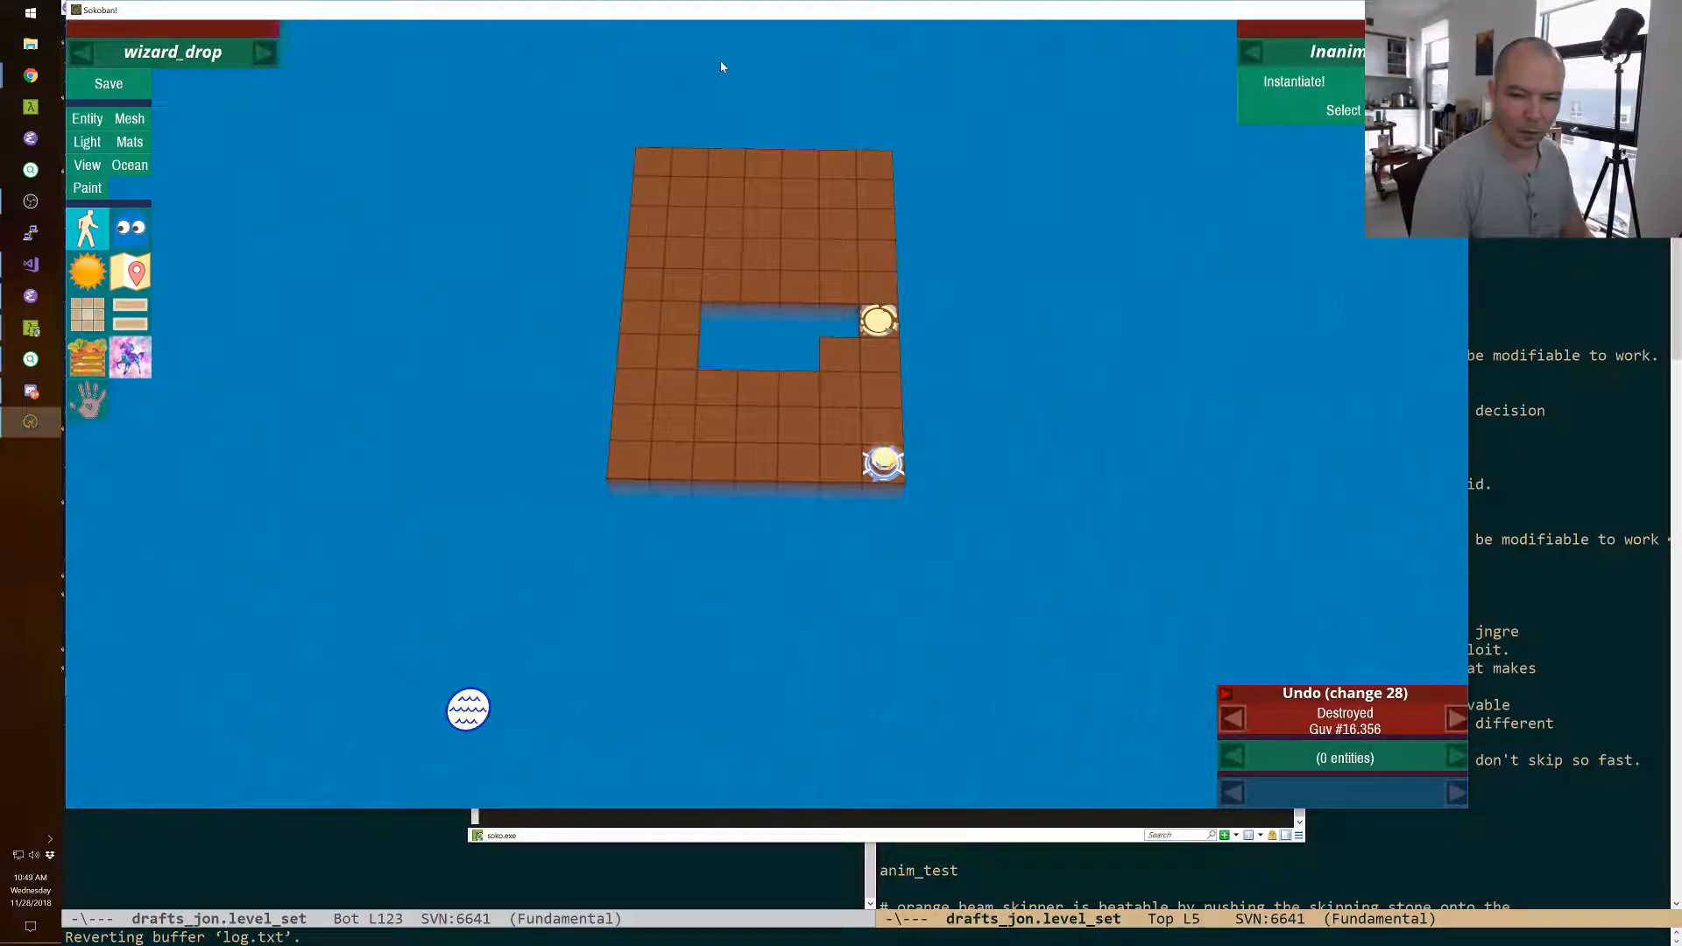
Copy the blue wizard and the yellow cleric from the palette level and paste them into wizard_drop.
key("alt+Tab")
key("alt+Tab")
key("p")
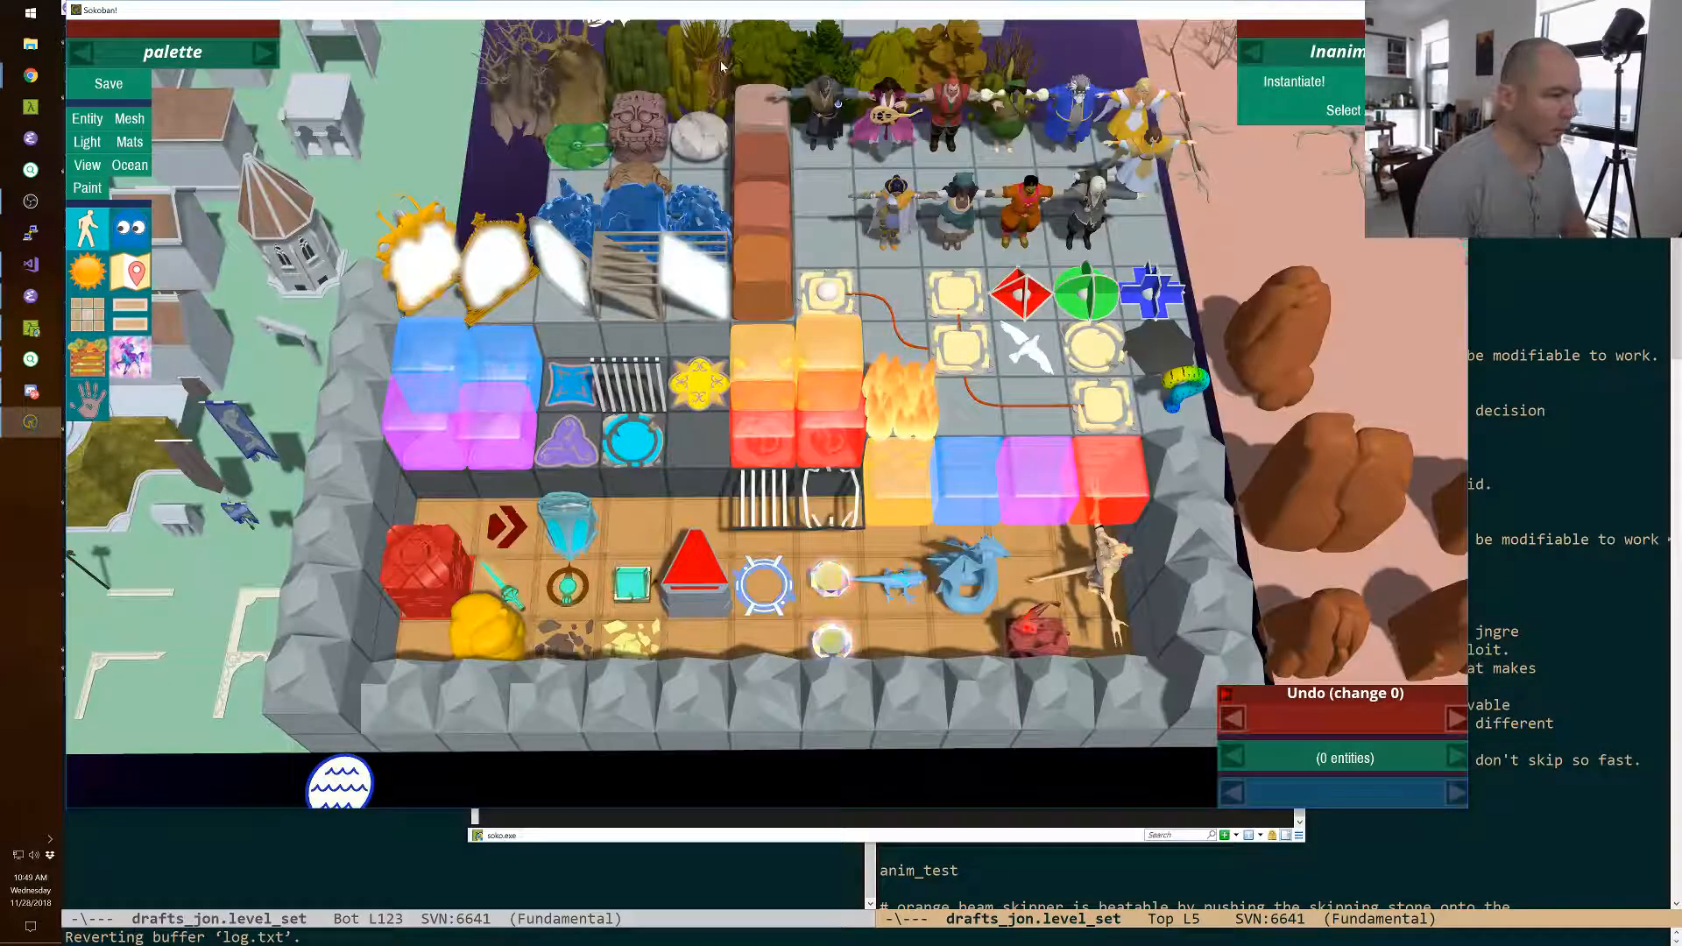
left_click(1138, 111)
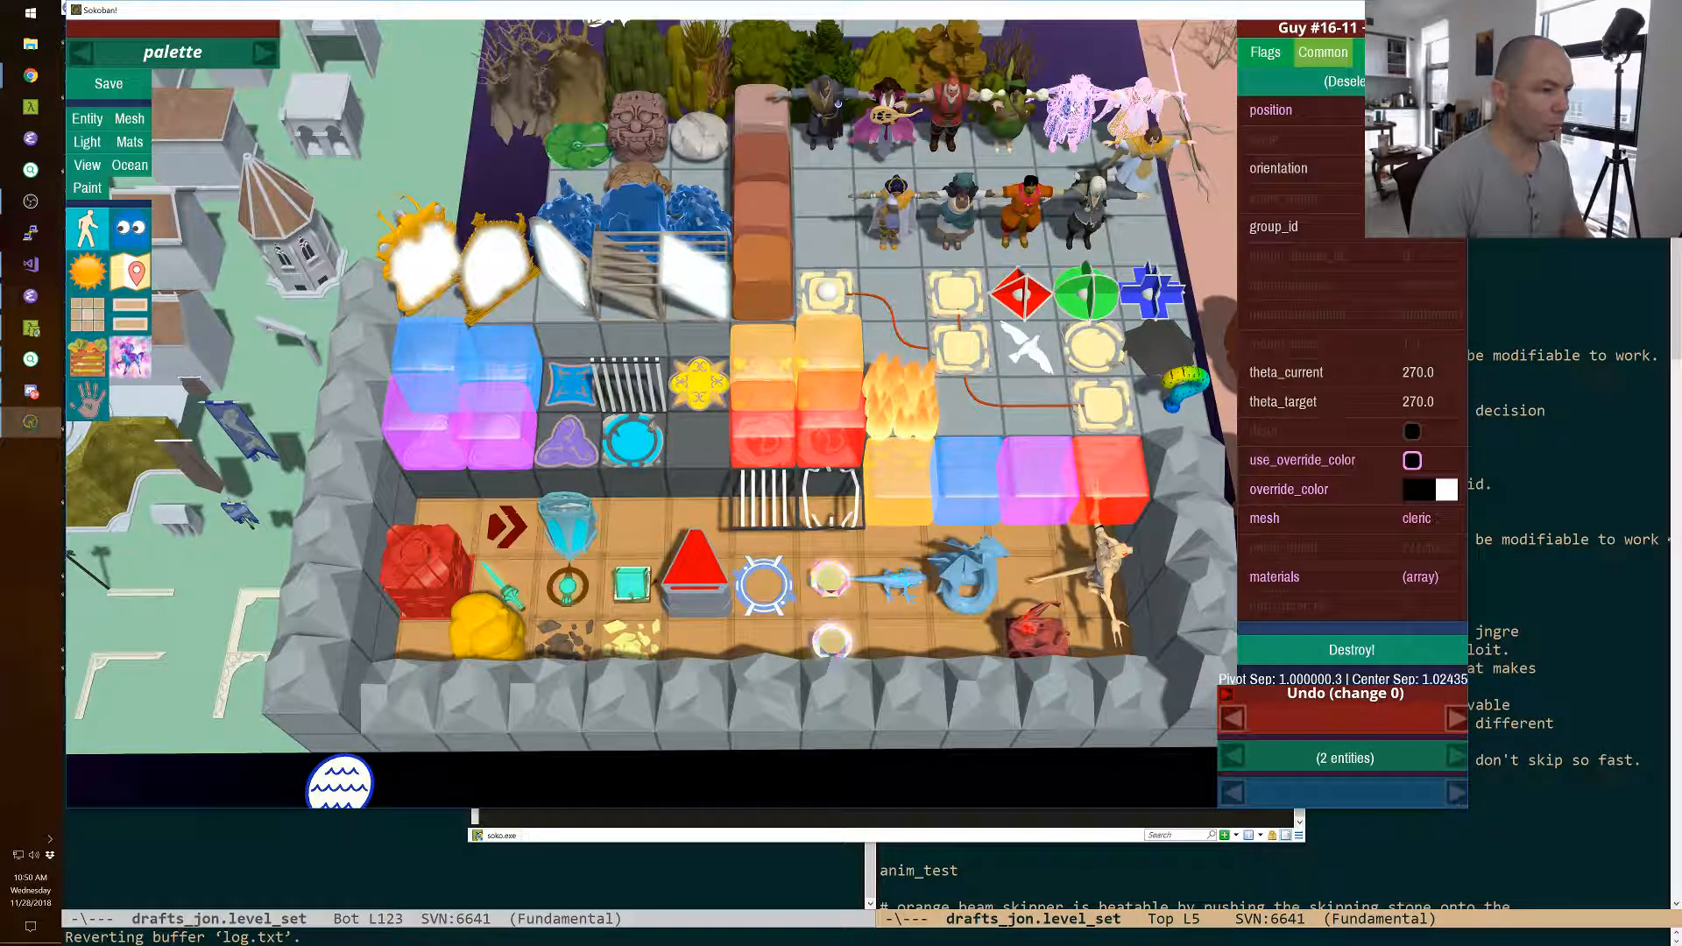
key("p")
key("ctrl+v")
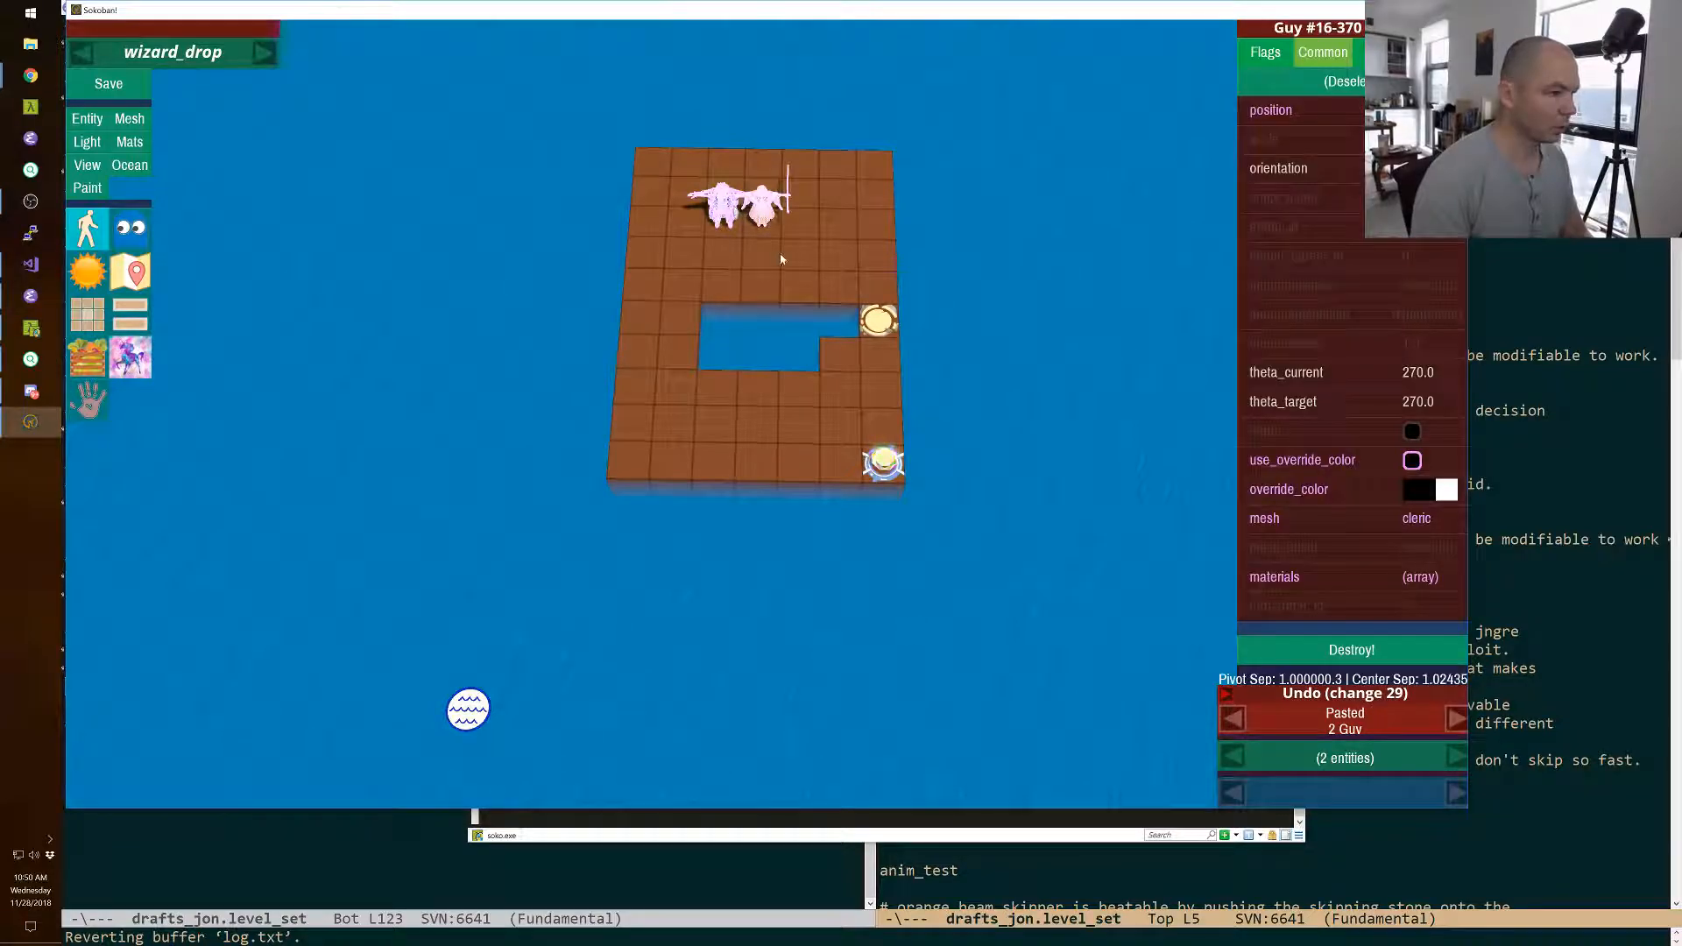
left_click(800, 393)
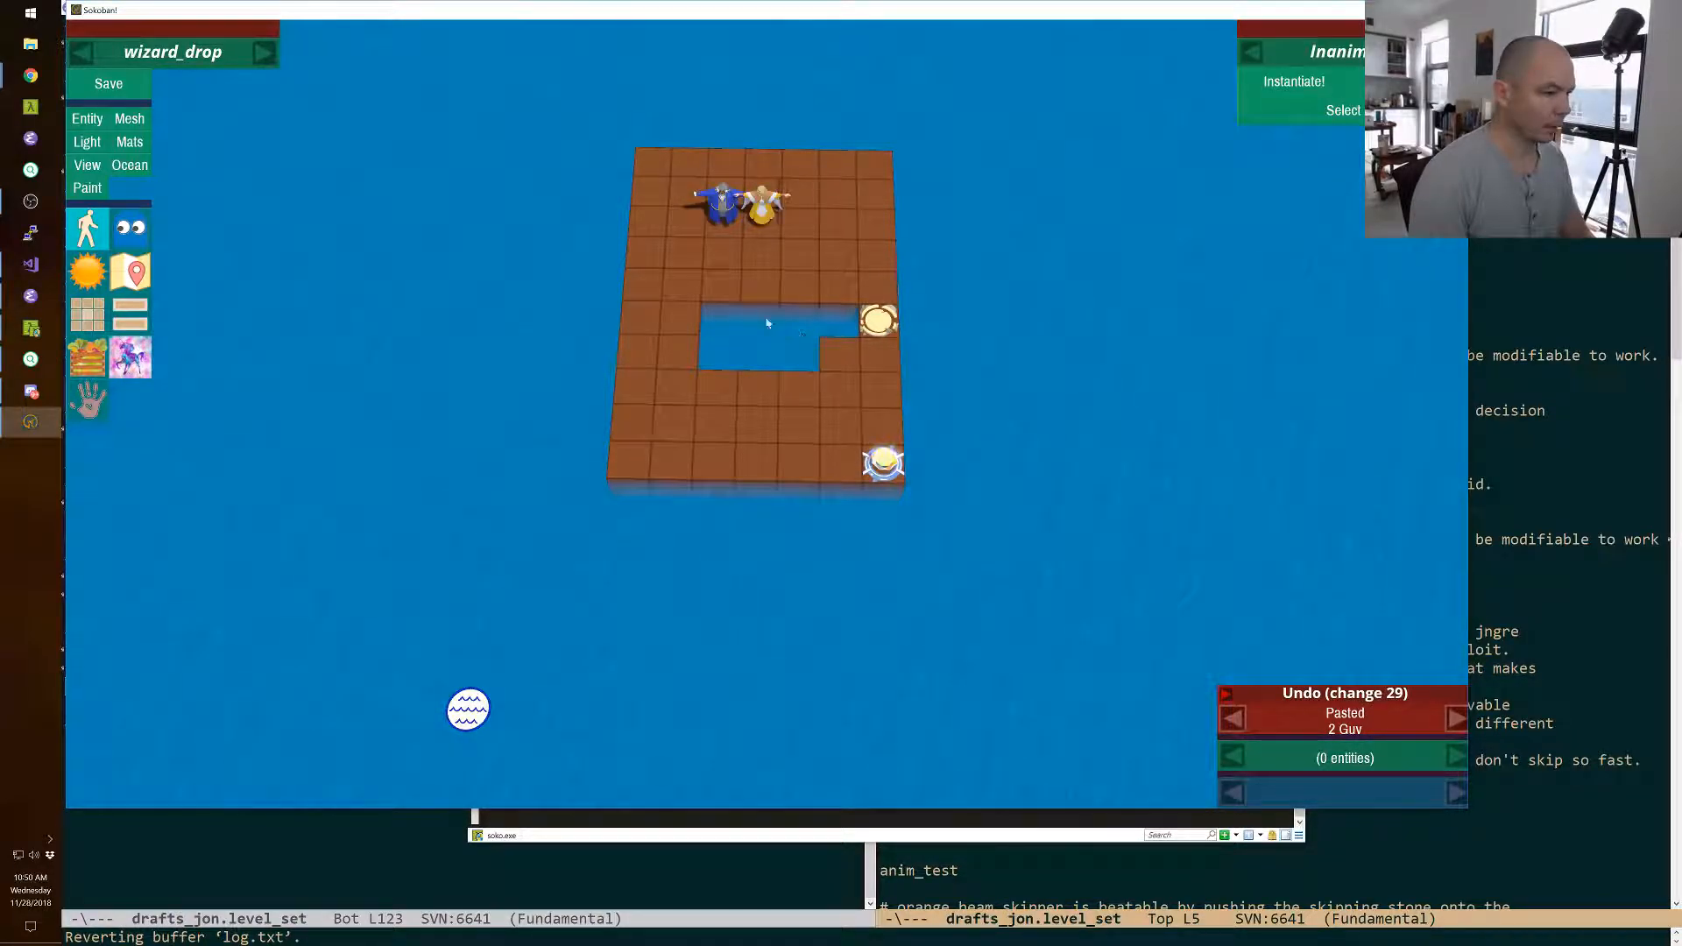
Copy the pale pink boulder and the red monster from the palette, paste them into wizard_drop and raise both one level.
key("p")
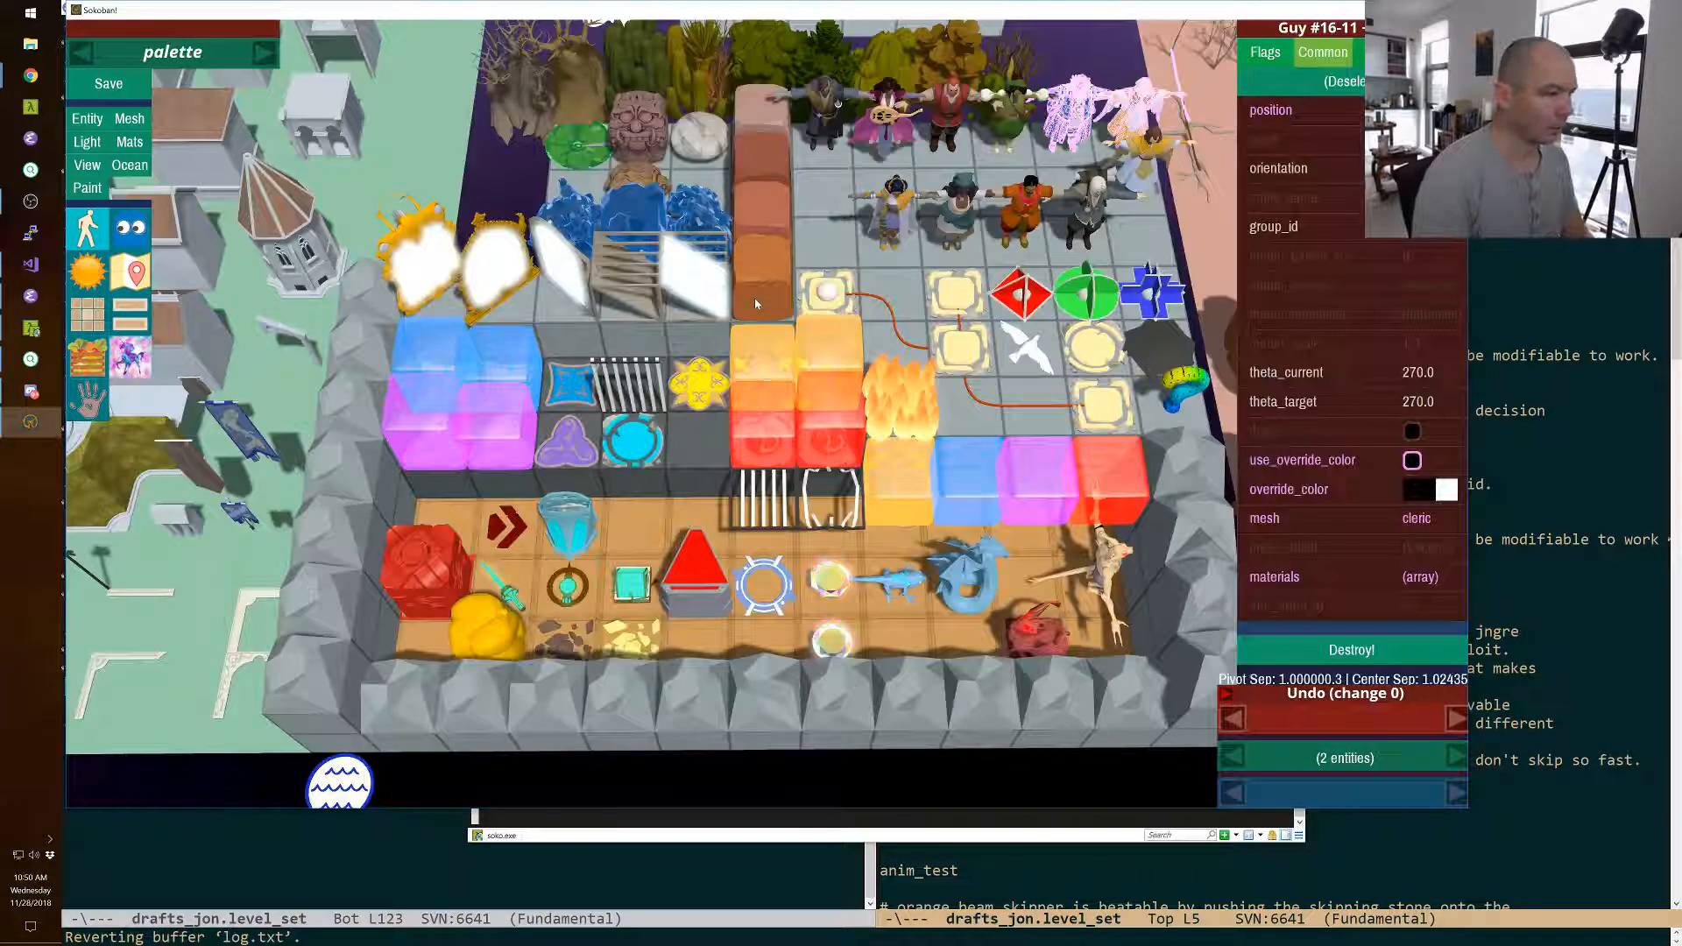
left_click(767, 120)
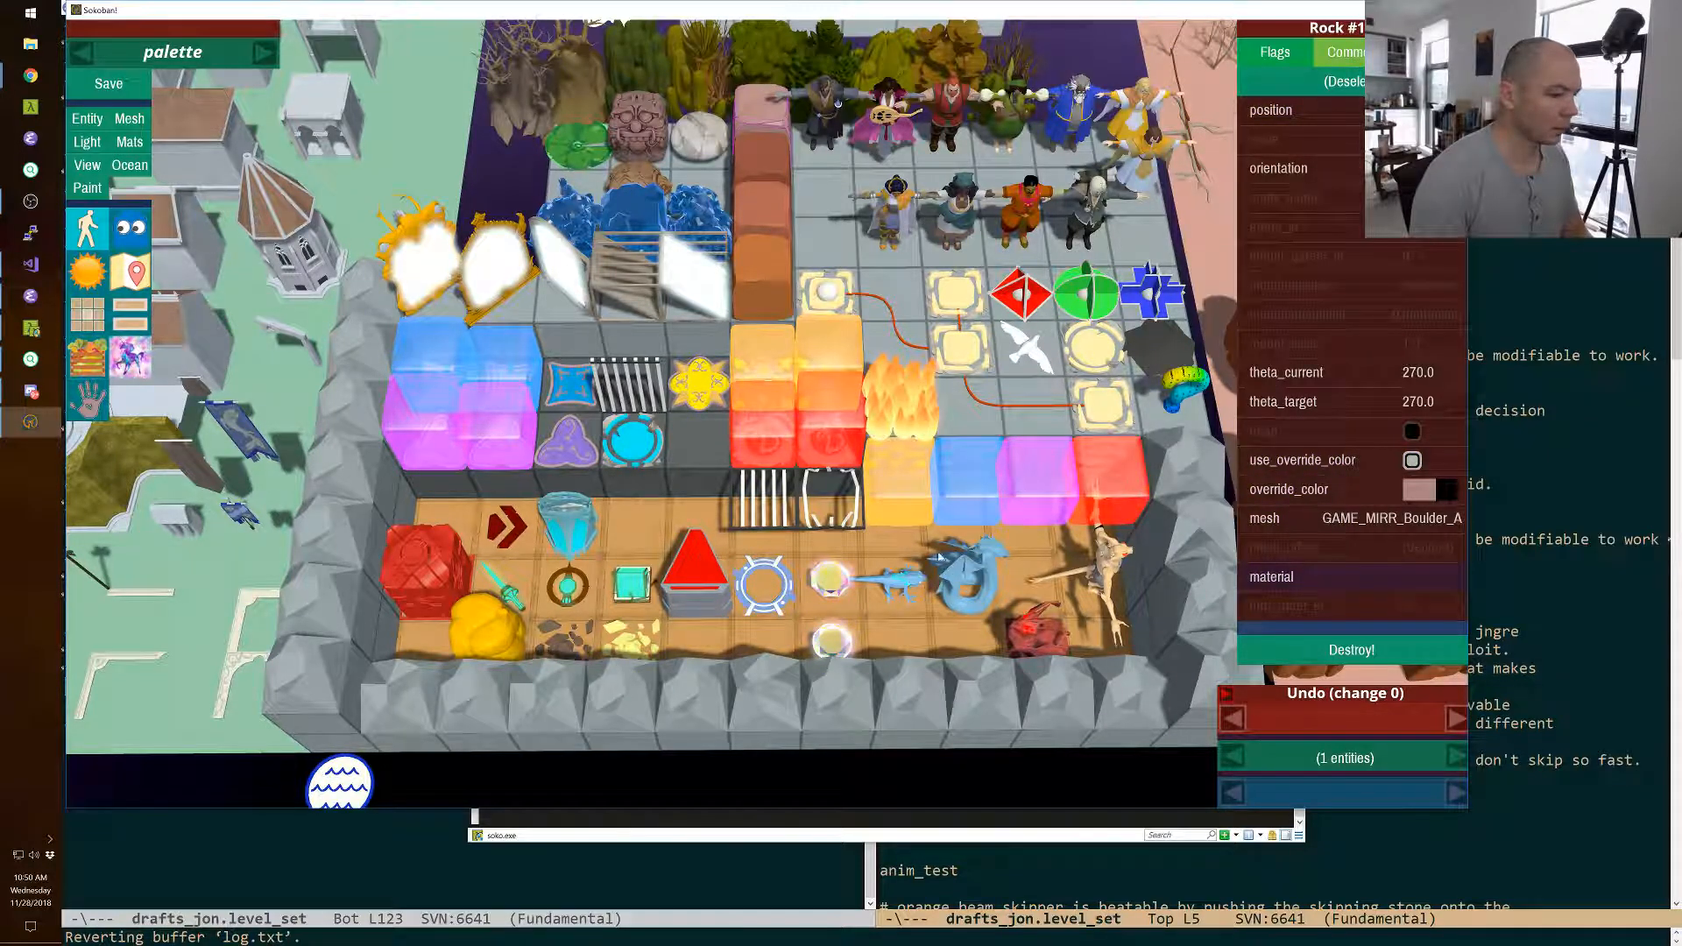
left_click(1033, 635, "shift")
key("p")
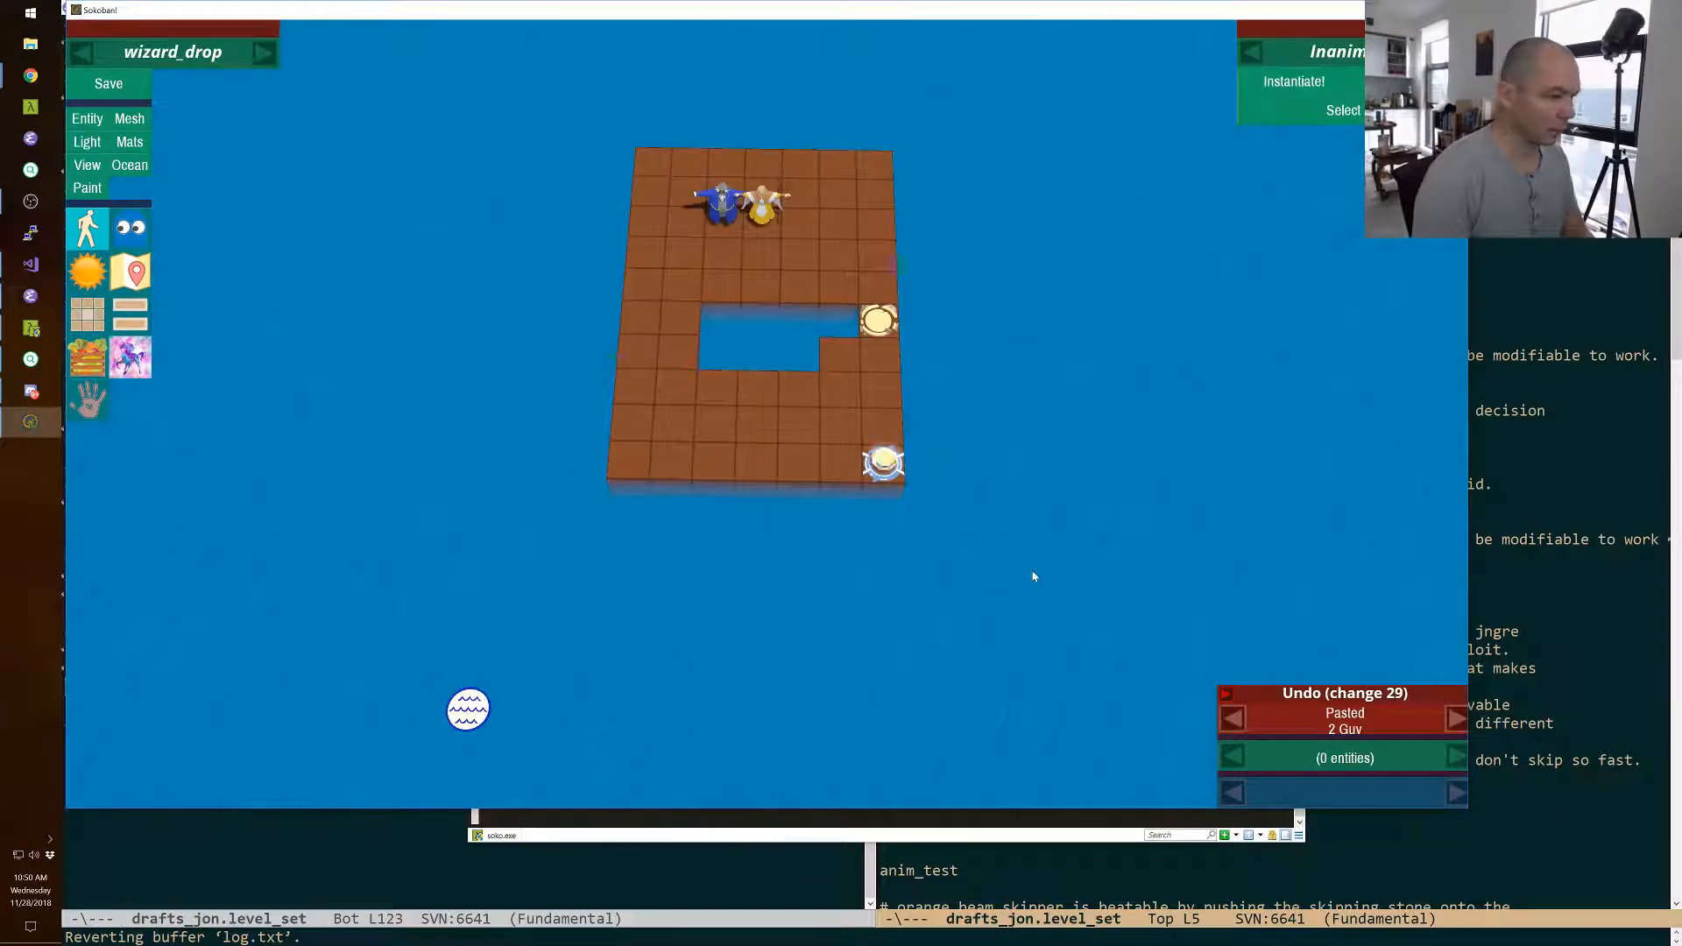
key("ctrl+v")
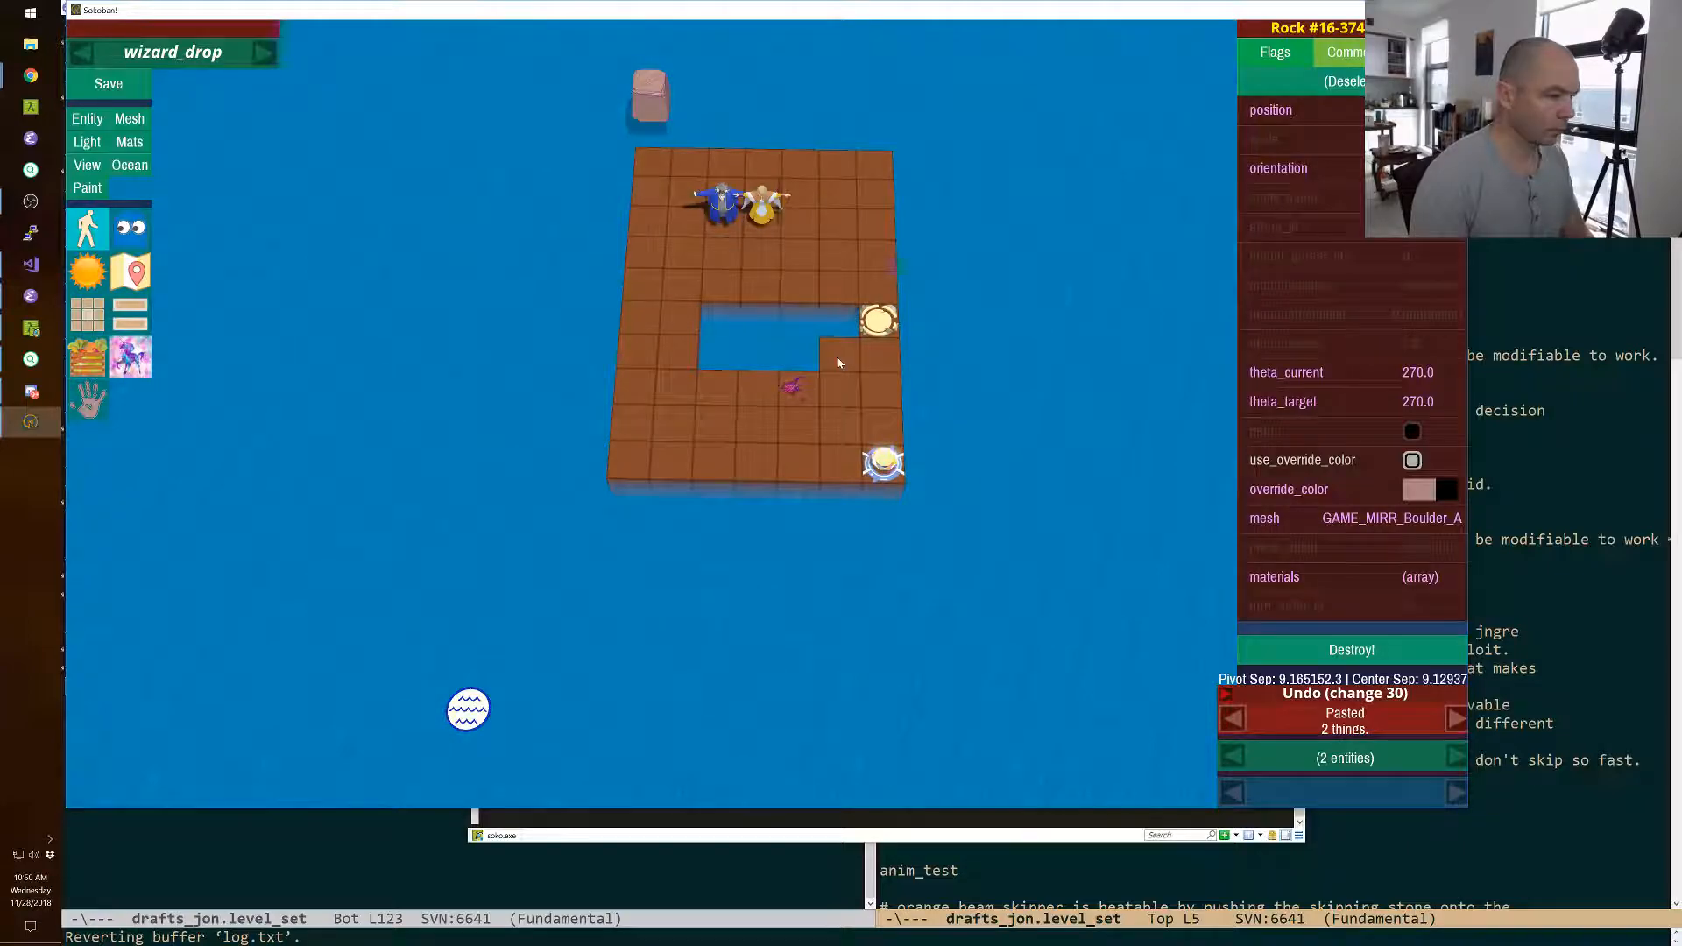
key("Page_Up")
Move the pink boulder onto the platform, one row in front of the wizard and one column to his left.
left_click(676, 76)
left_click(643, 76)
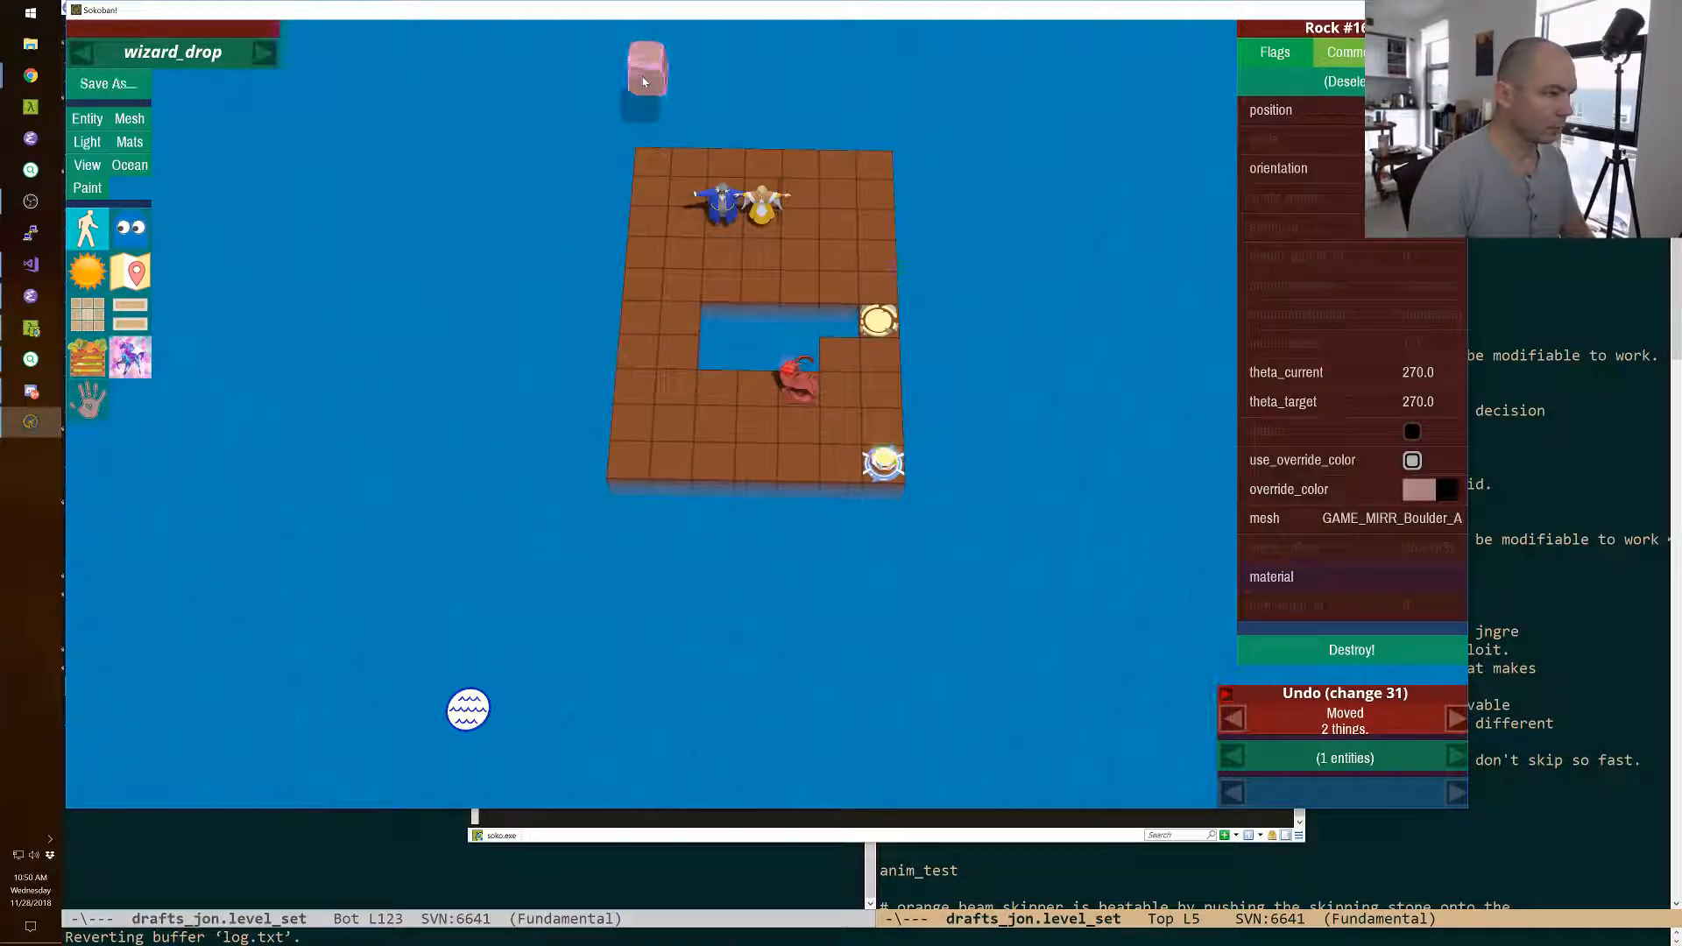
key("shift+Down")
key("Down")
key("Down")
key("Right")
key("Right")
key("Page_Down")
key("Page_Down")
key("Page_Down")
key("Page_Down")
key("Page_Down")
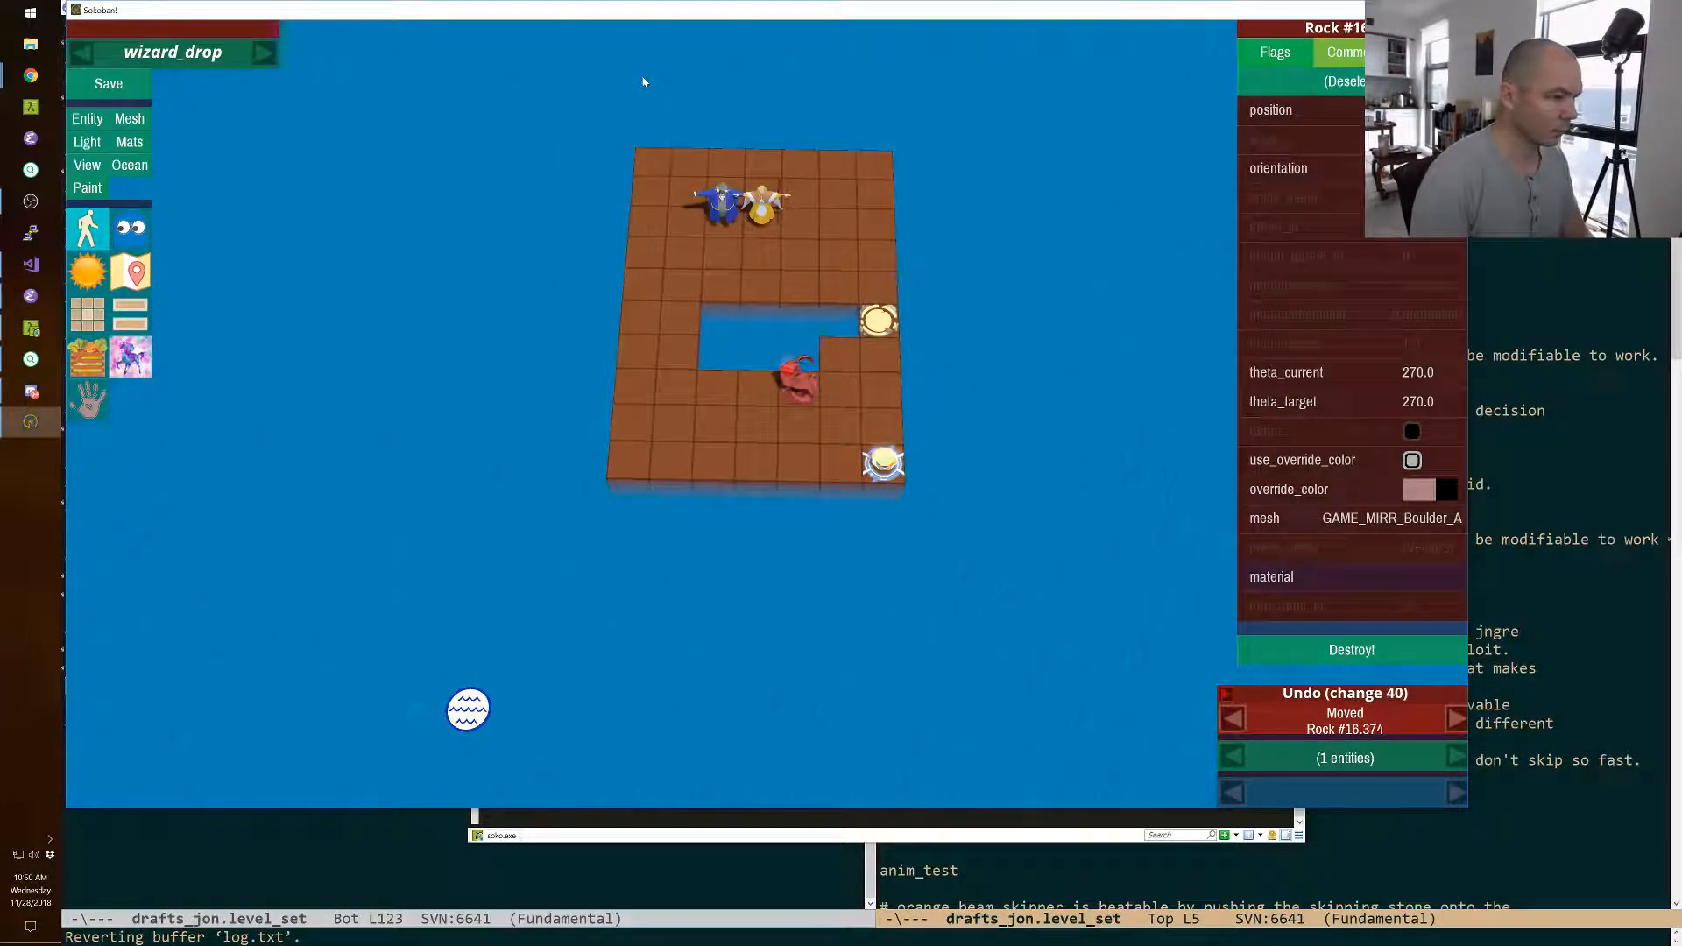
key("Left")
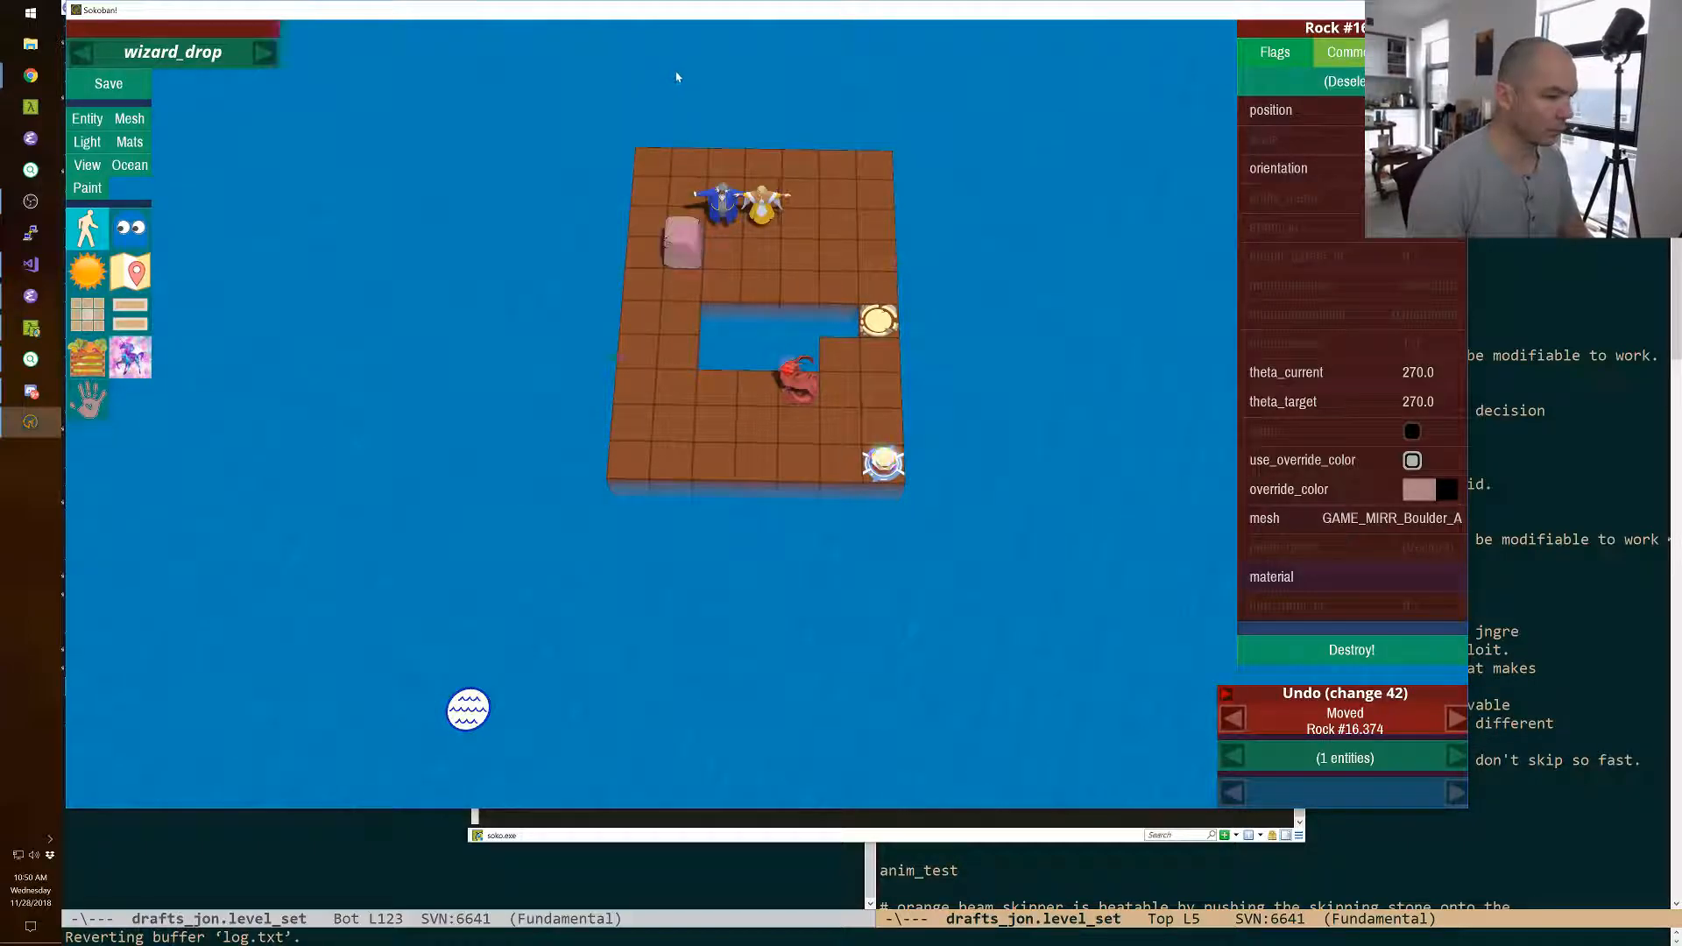
Select every entity with the select_all console command and shift the whole level down two squares.
key("grave")
type("select all")
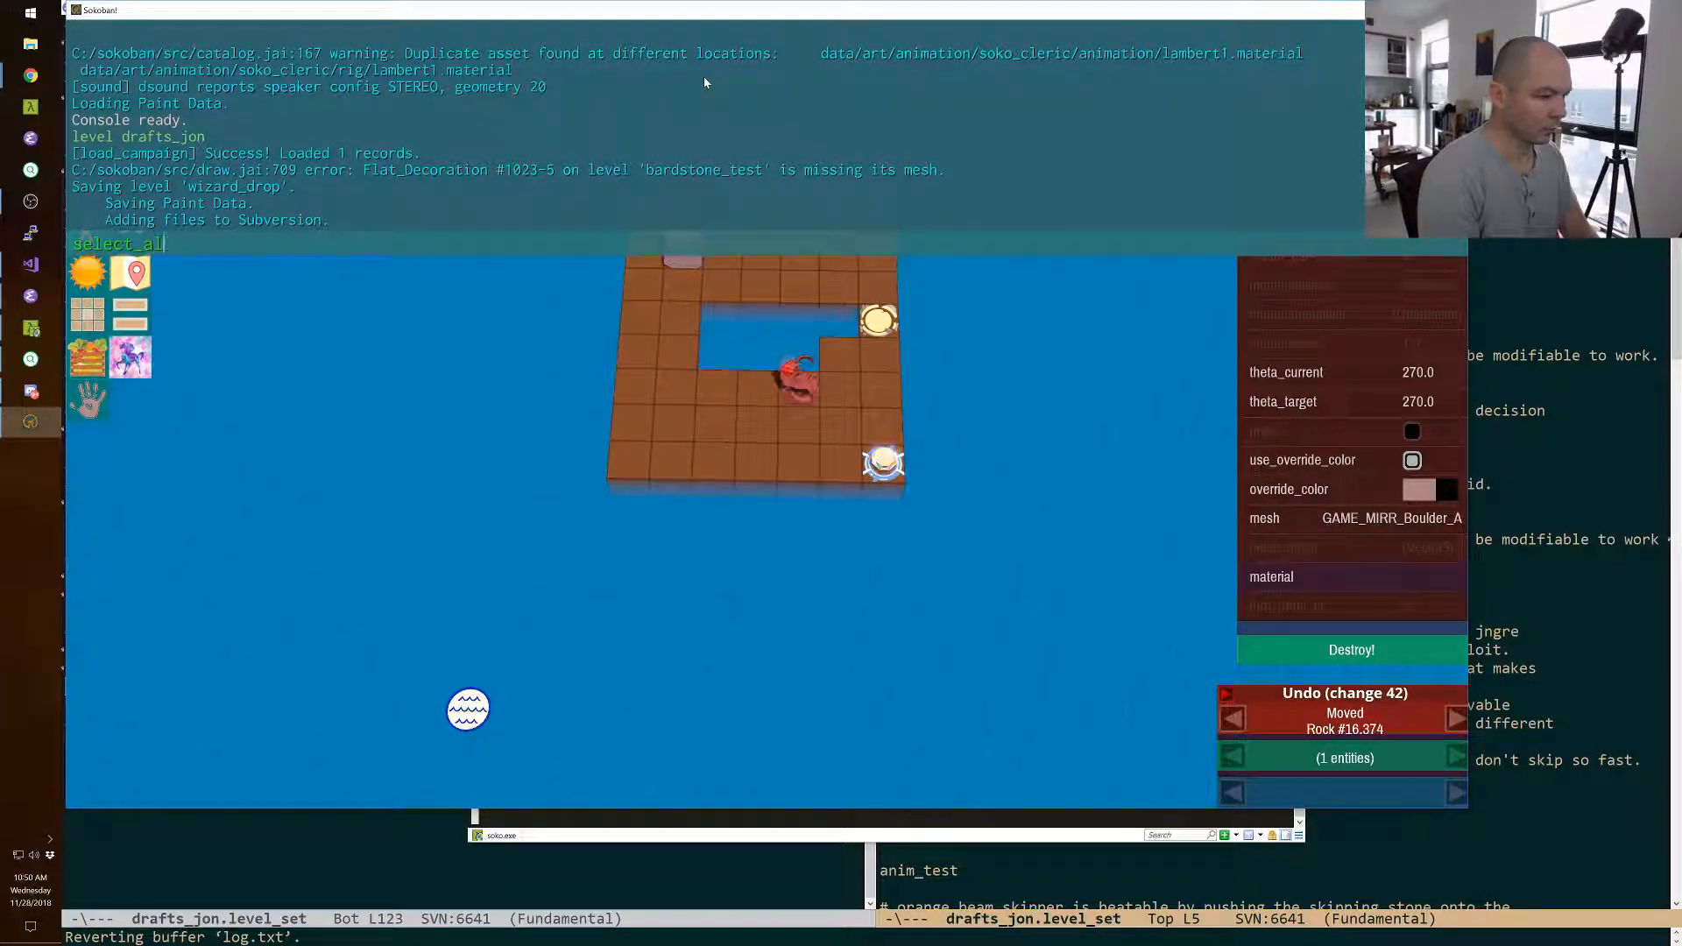
key("Return")
key("Down")
key("Down")
left_click(779, 435)
left_click(709, 543)
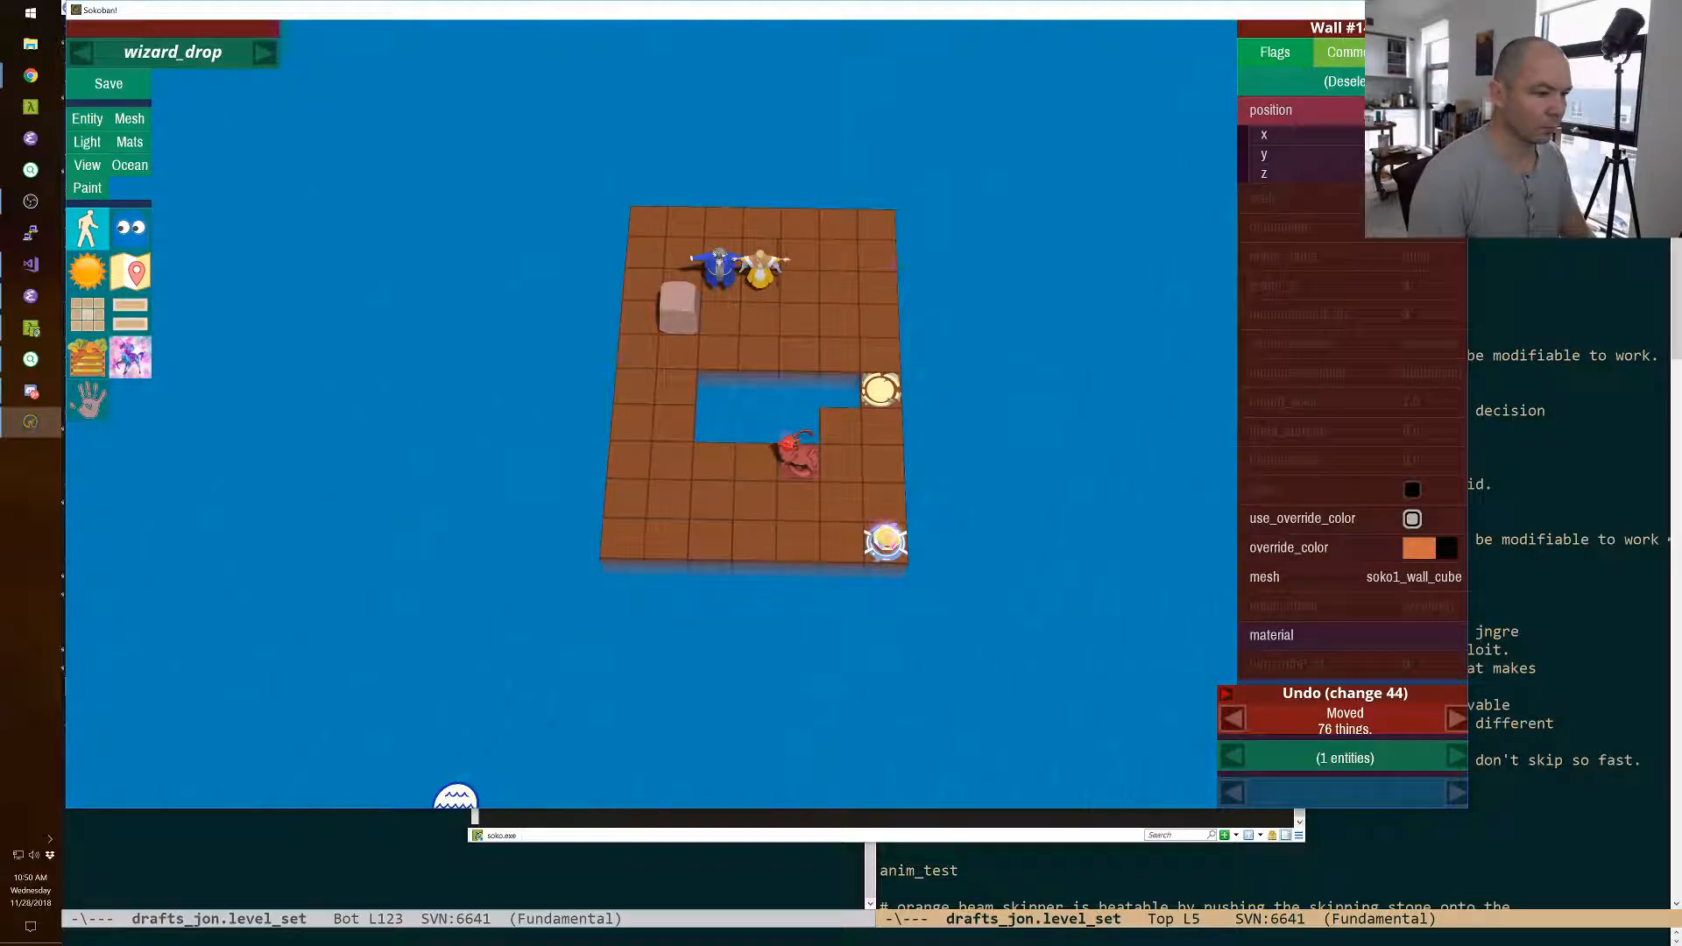
Show the ocean grid, select all entities again and shift the whole level four squares to the right.
left_click(132, 165)
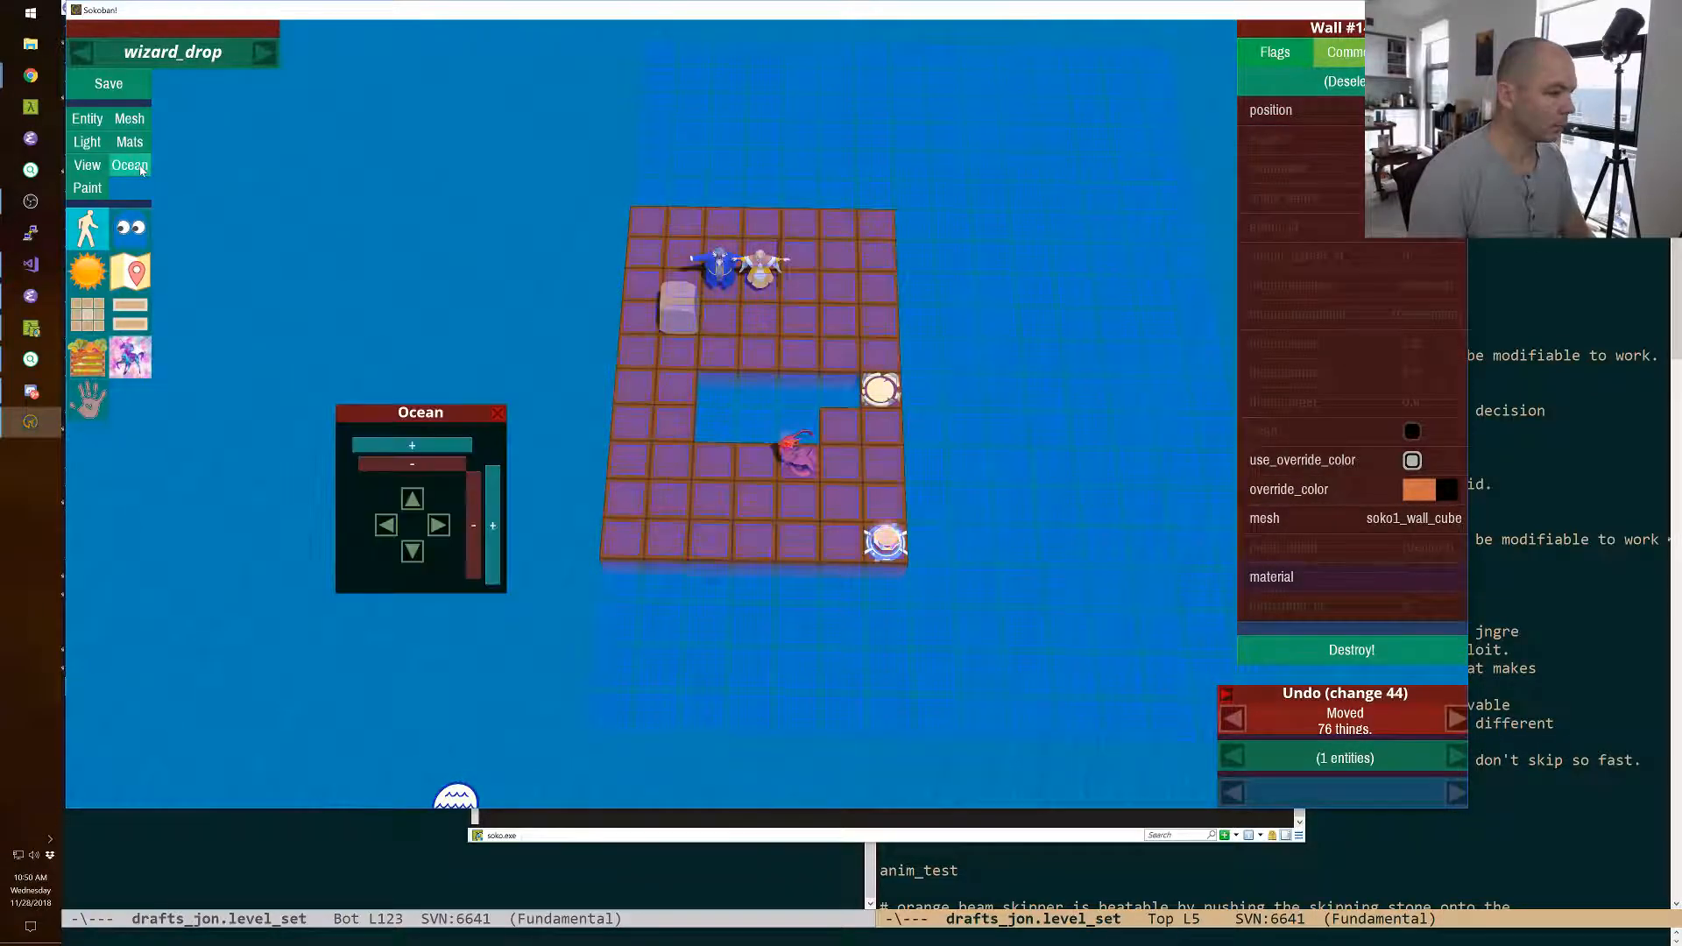
key("grave")
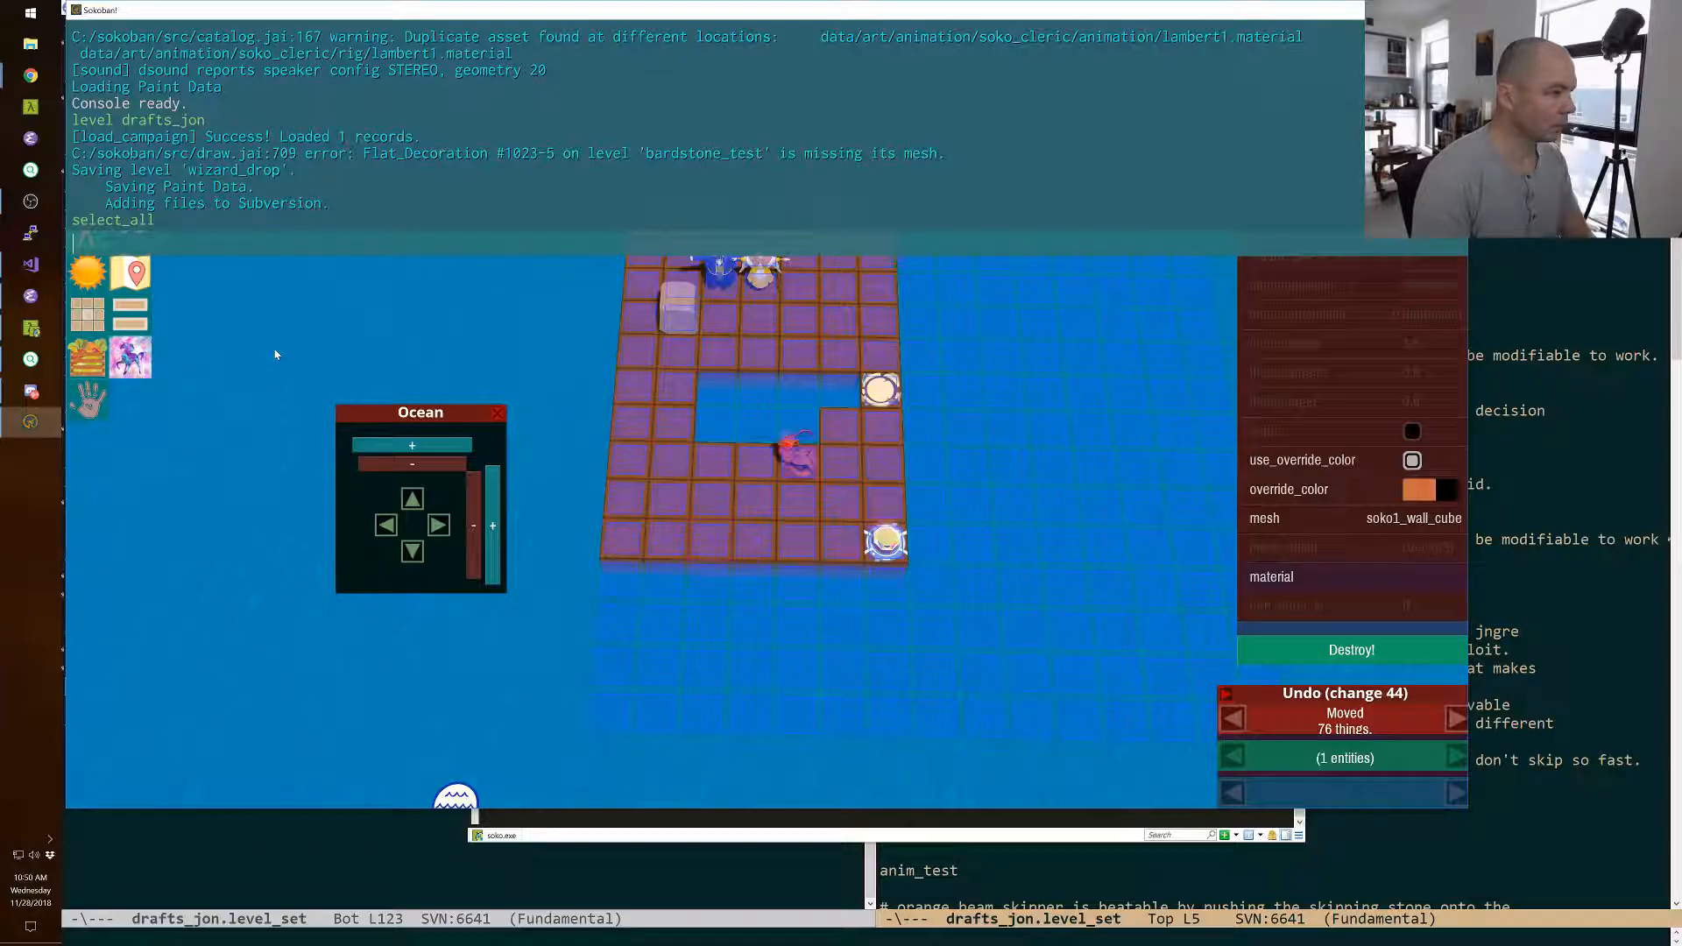
key("Up")
key("Return")
key("grave")
key("Right")
key("Right")
key("Right")
key("Right")
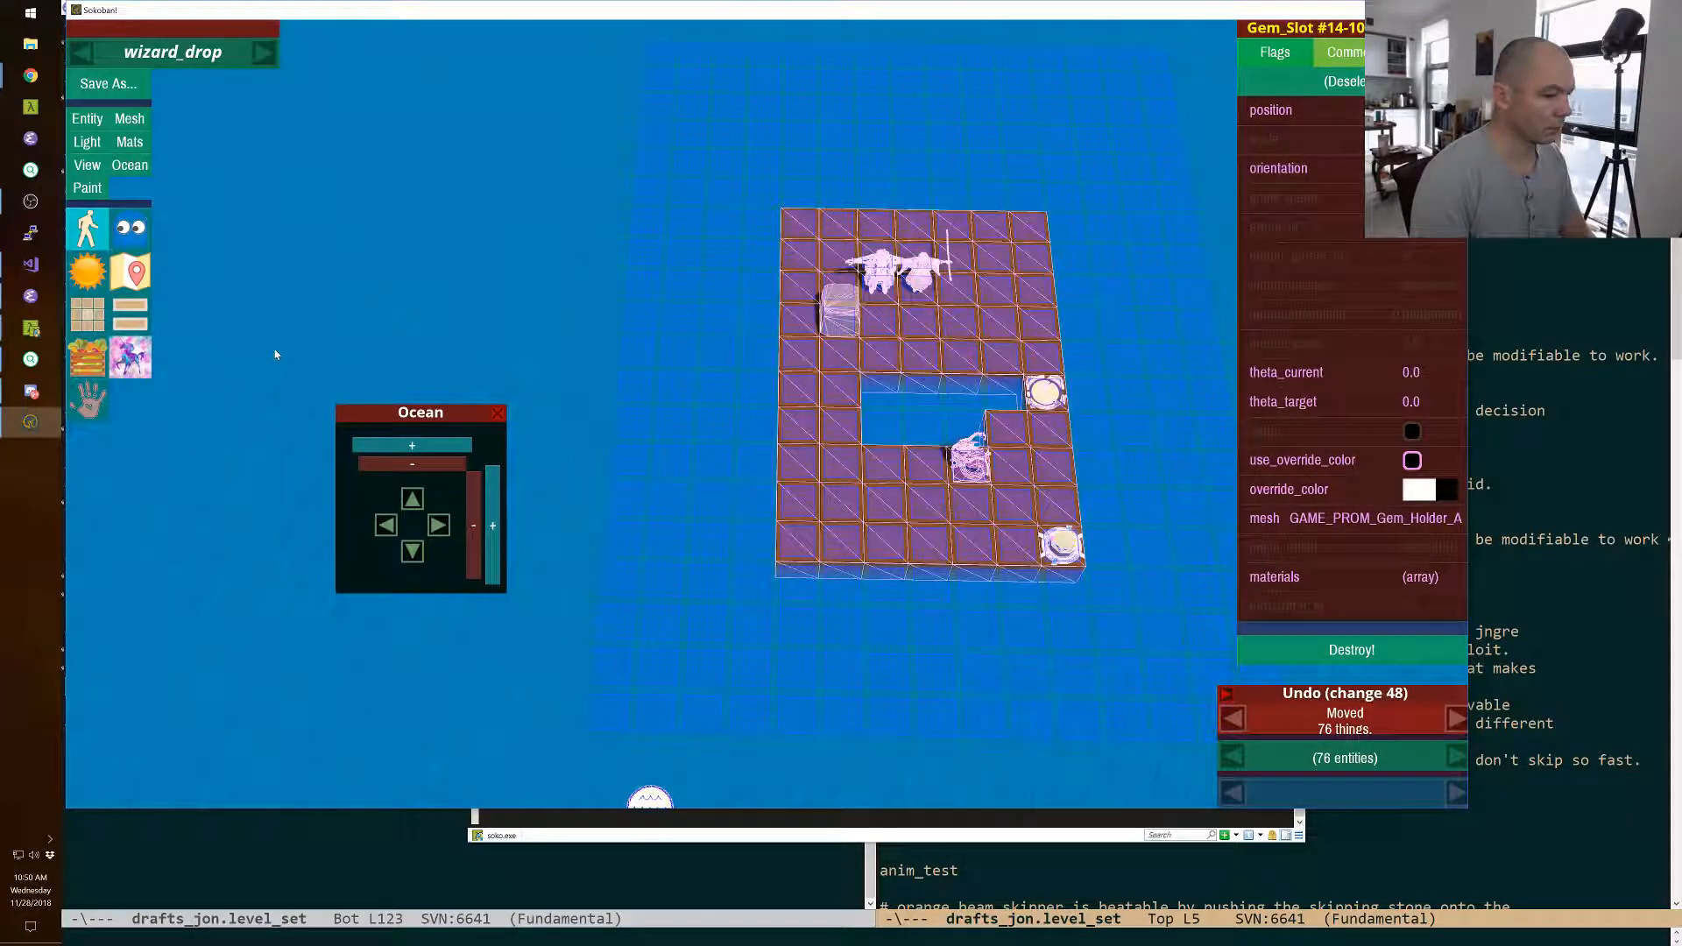
Move the red monster off the platform and out over the ocean to its right, level with the wizard and cleric.
key("Escape")
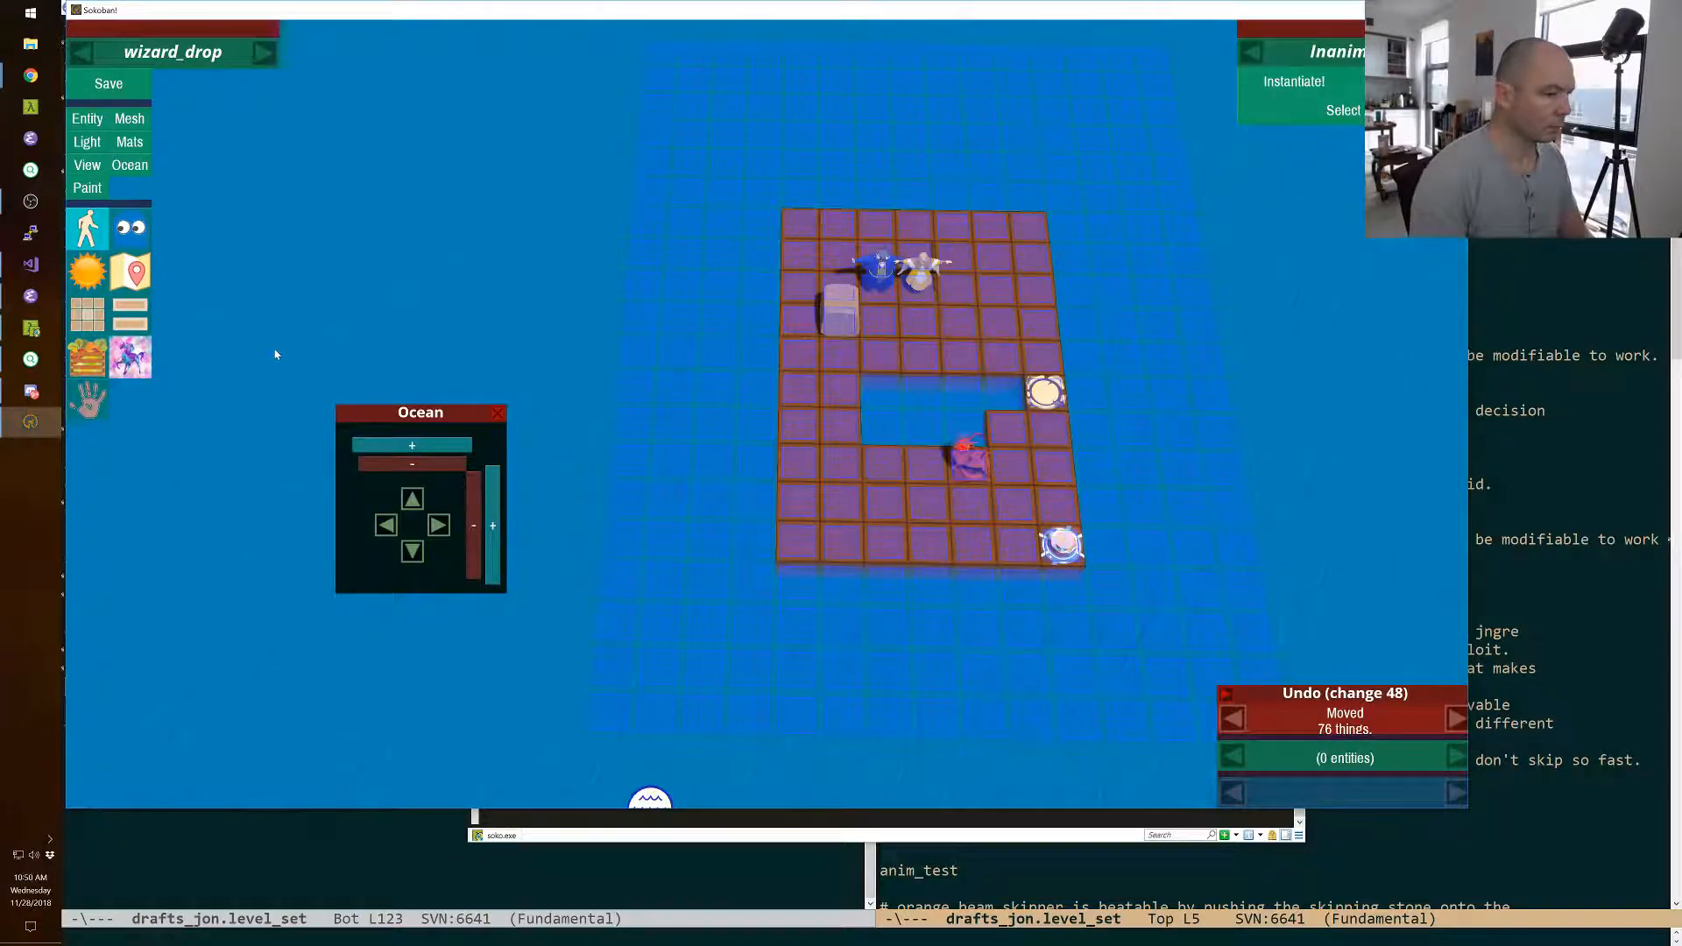
left_click(496, 412)
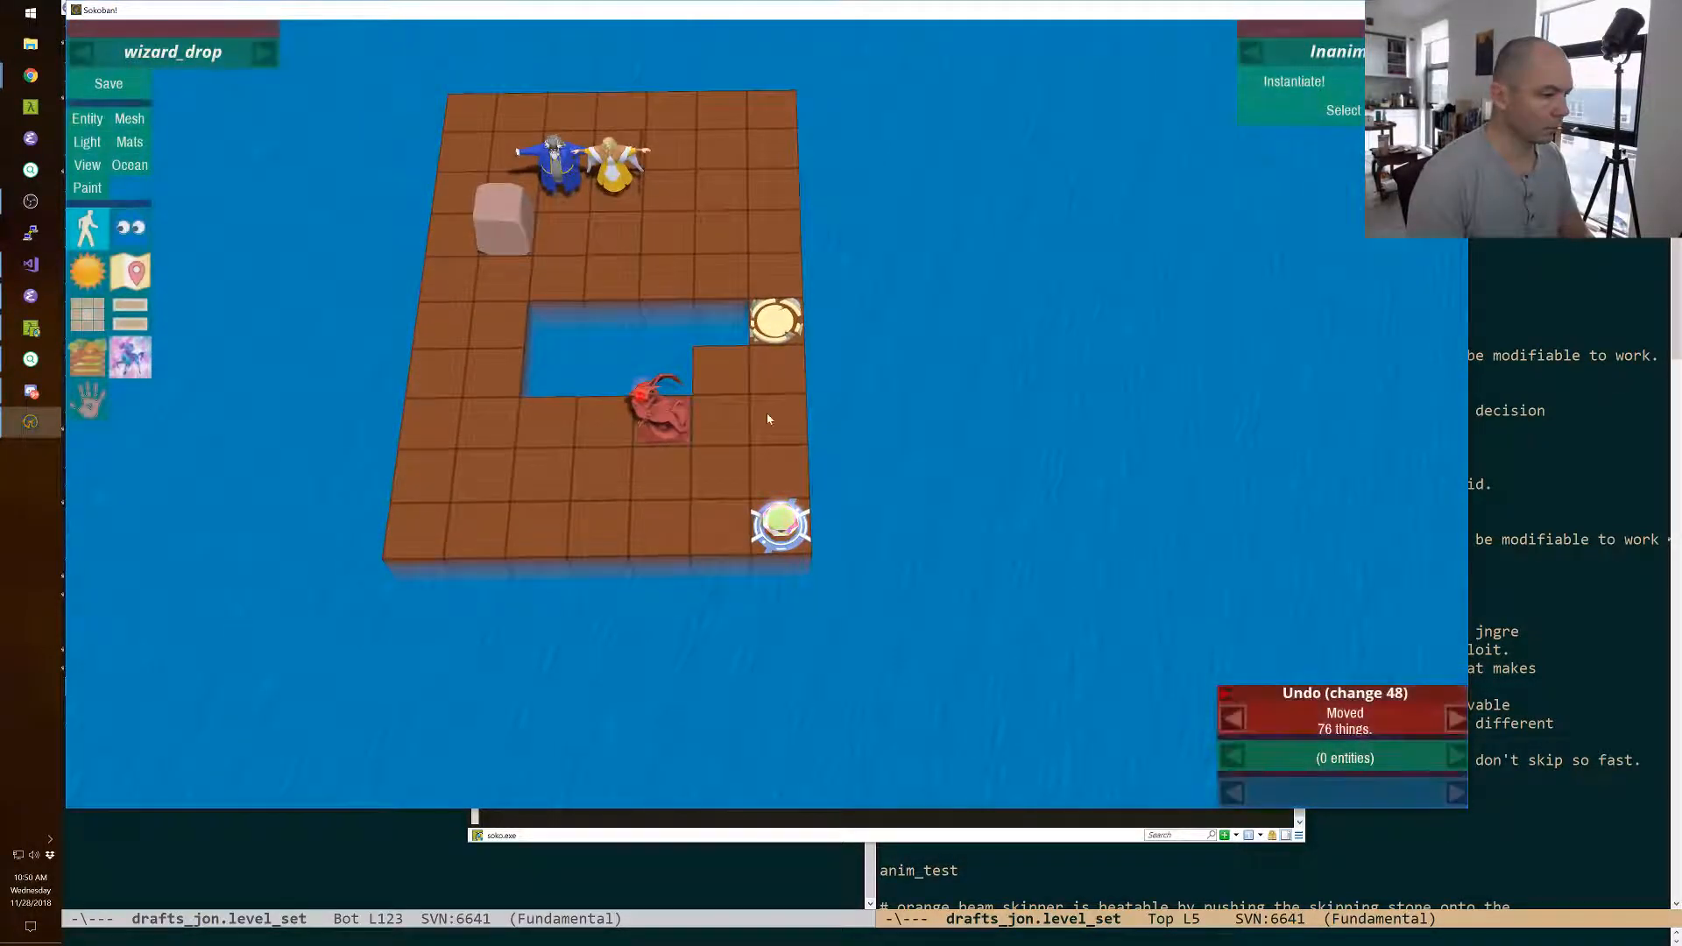
left_click(678, 421)
key("Right")
key("Right")
key("Right")
key("Right")
key("Right")
key("Right")
key("Up")
key("Up")
key("Up")
key("Up")
key("Up")
key("Right")
key("Right")
key("Right")
Switch to Emacs to read the level idea notes in drafts_jon.level_set, and return to the level editor.
key("alt+Tab")
key("alt+Tab")
key("alt+Tab")
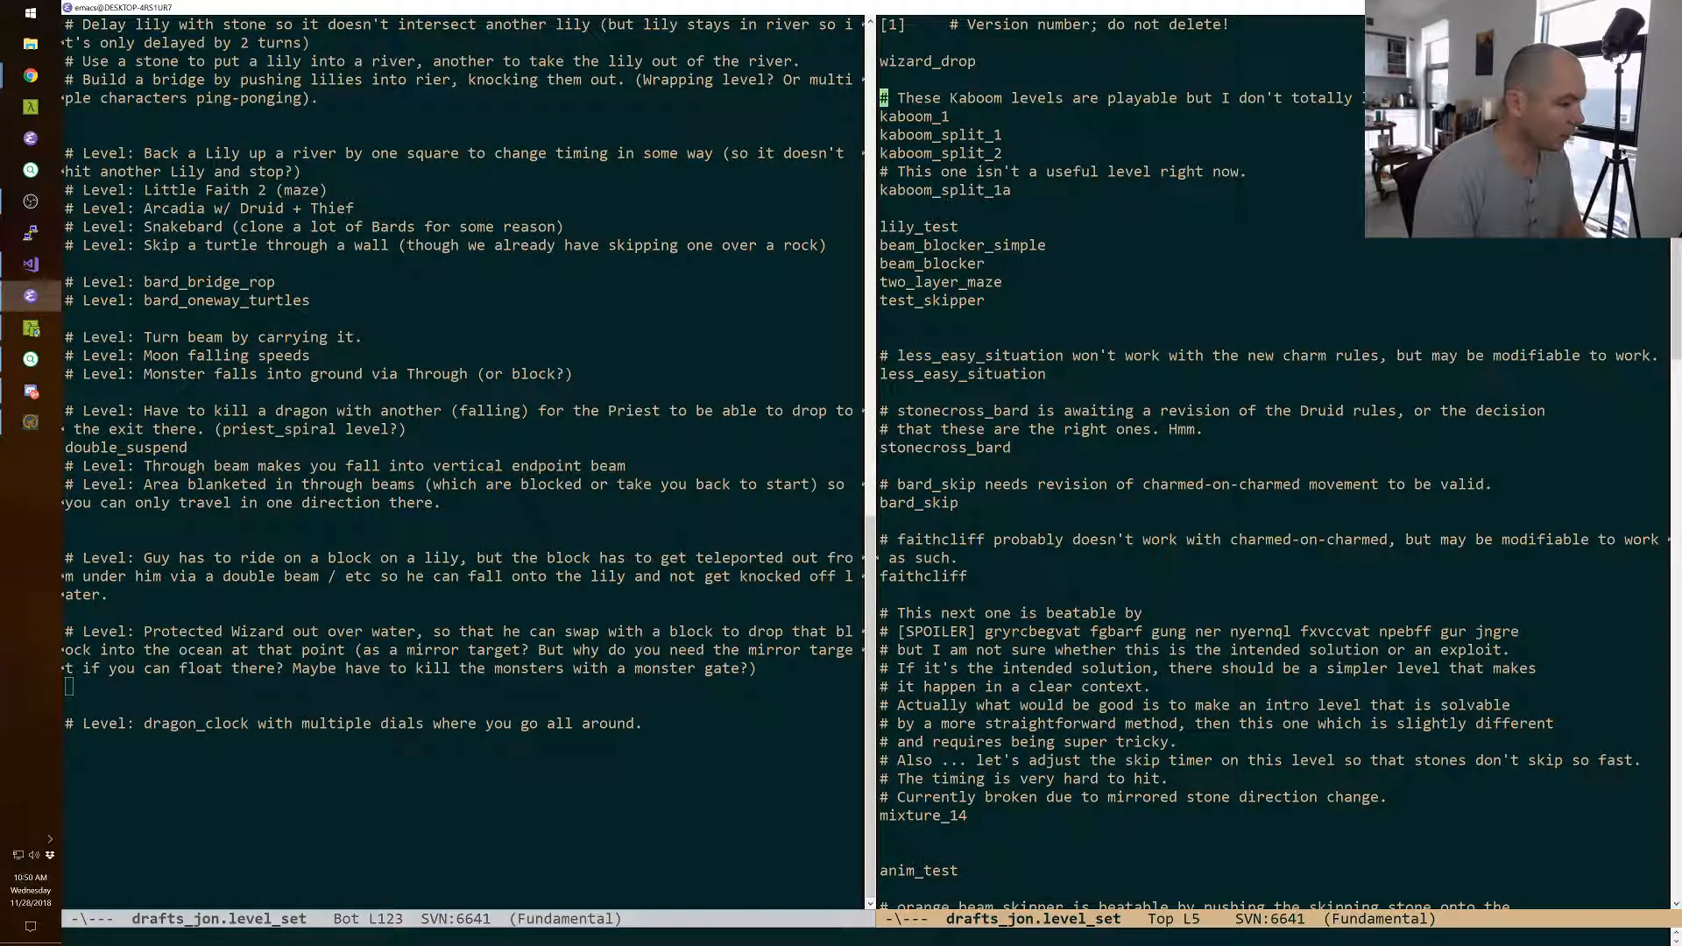
key("alt+Tab")
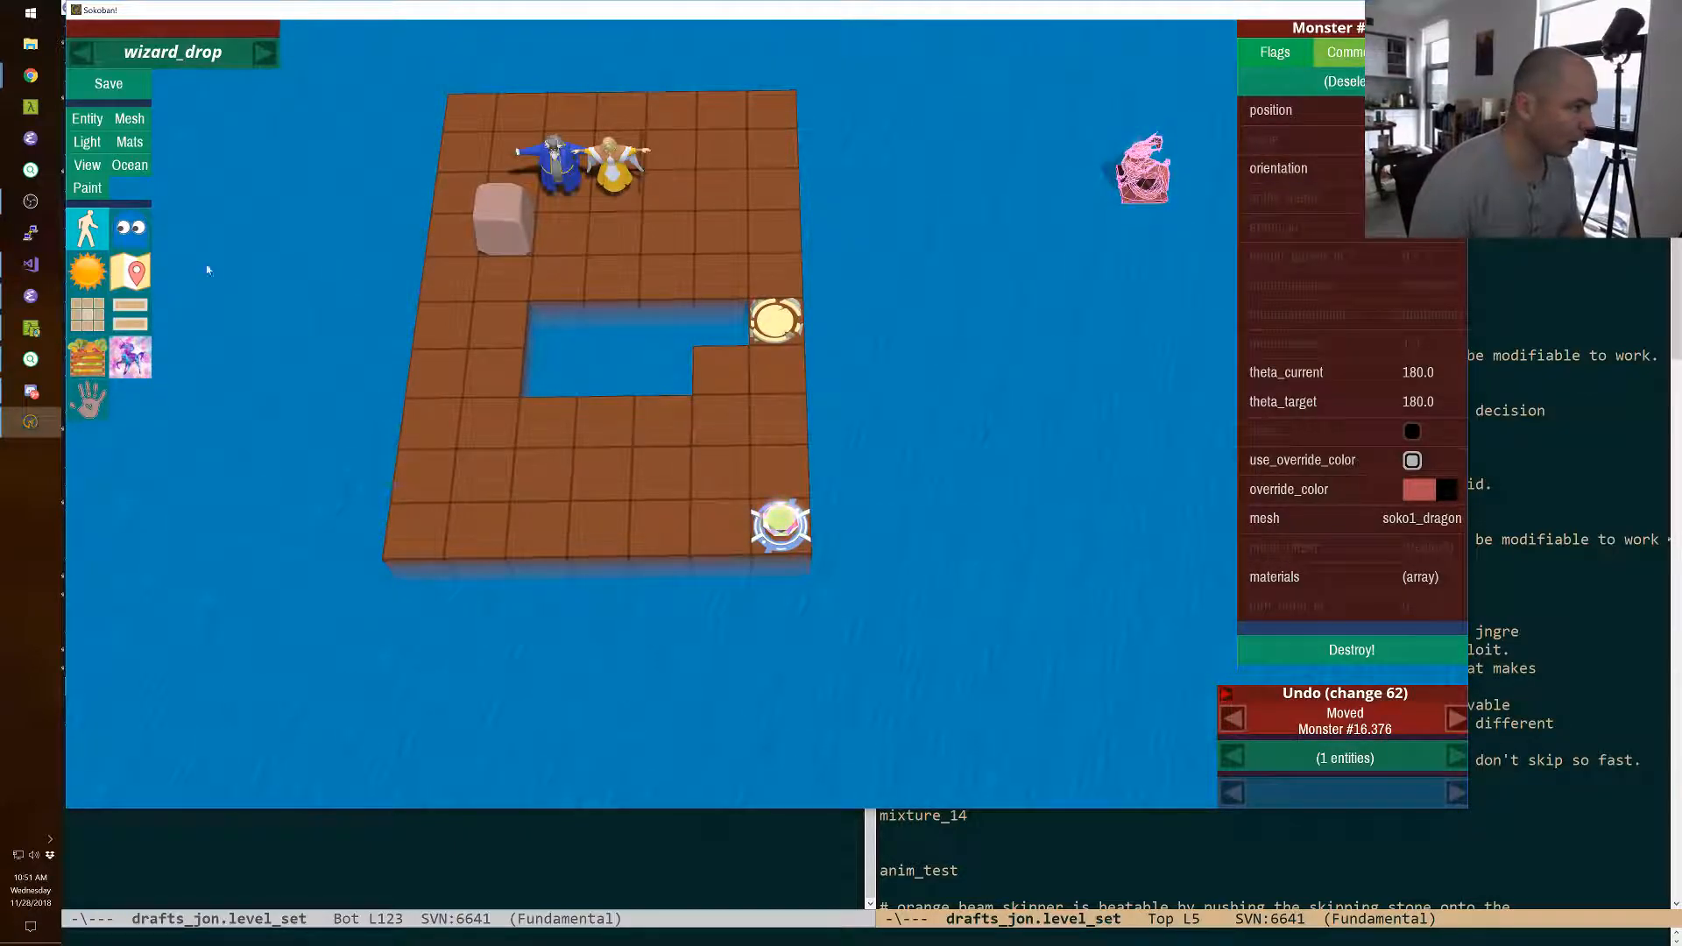
Widen the ocean map to the right until it extends past the red monster.
left_click(130, 142)
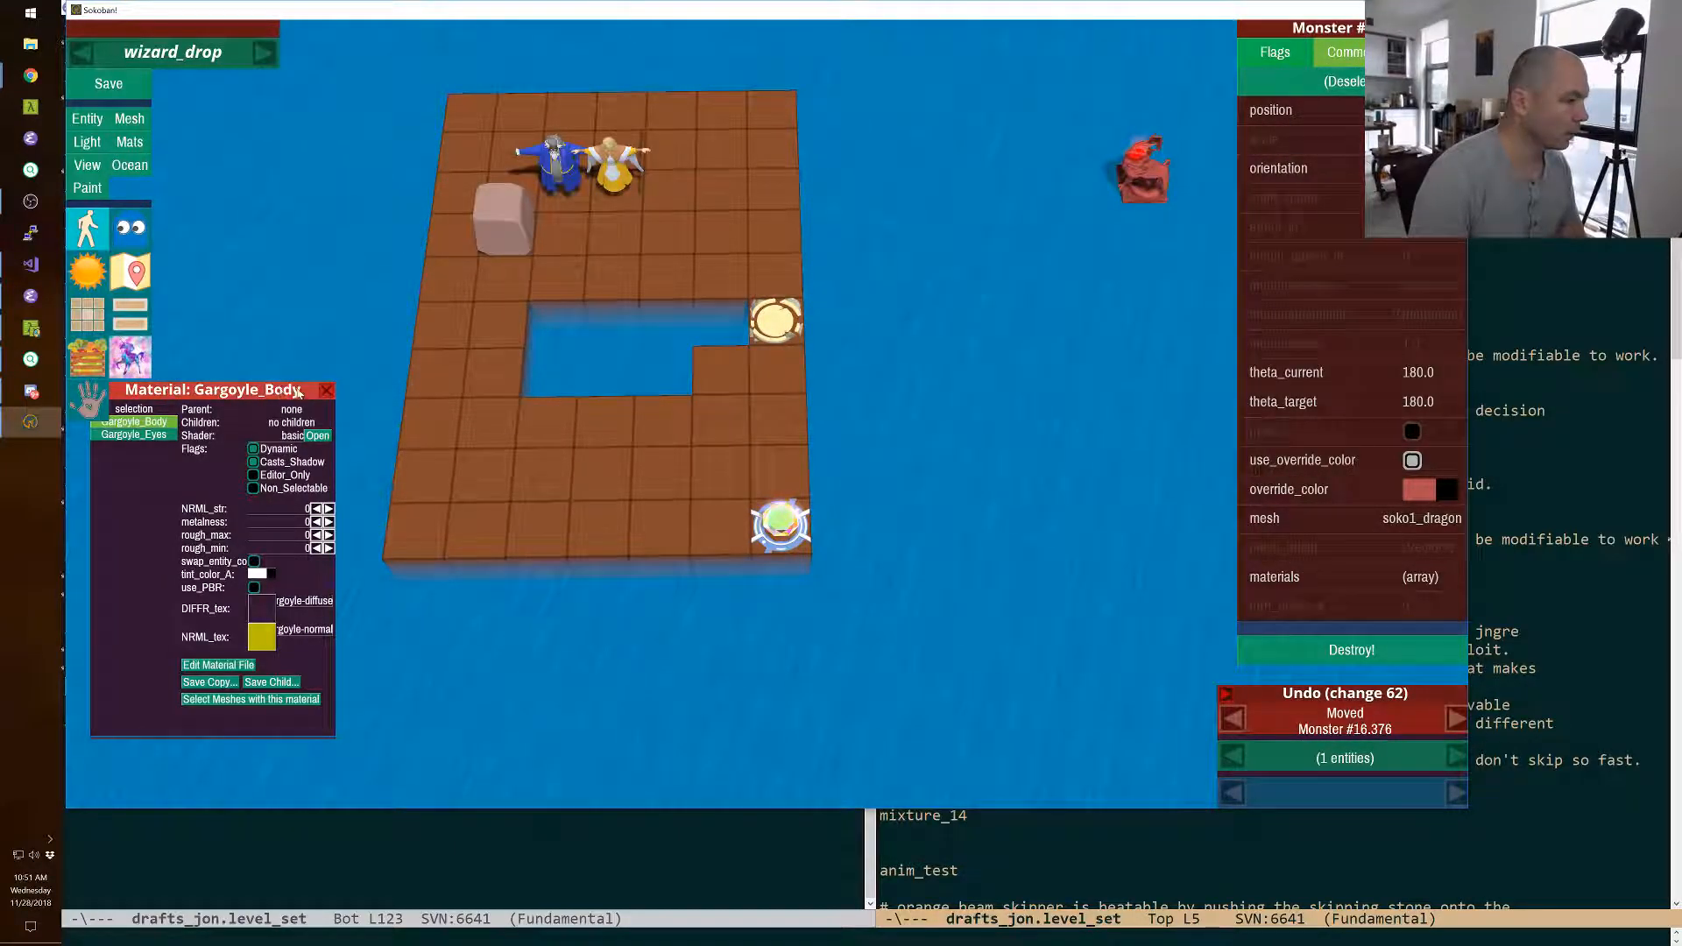
left_click(326, 391)
left_click(130, 164)
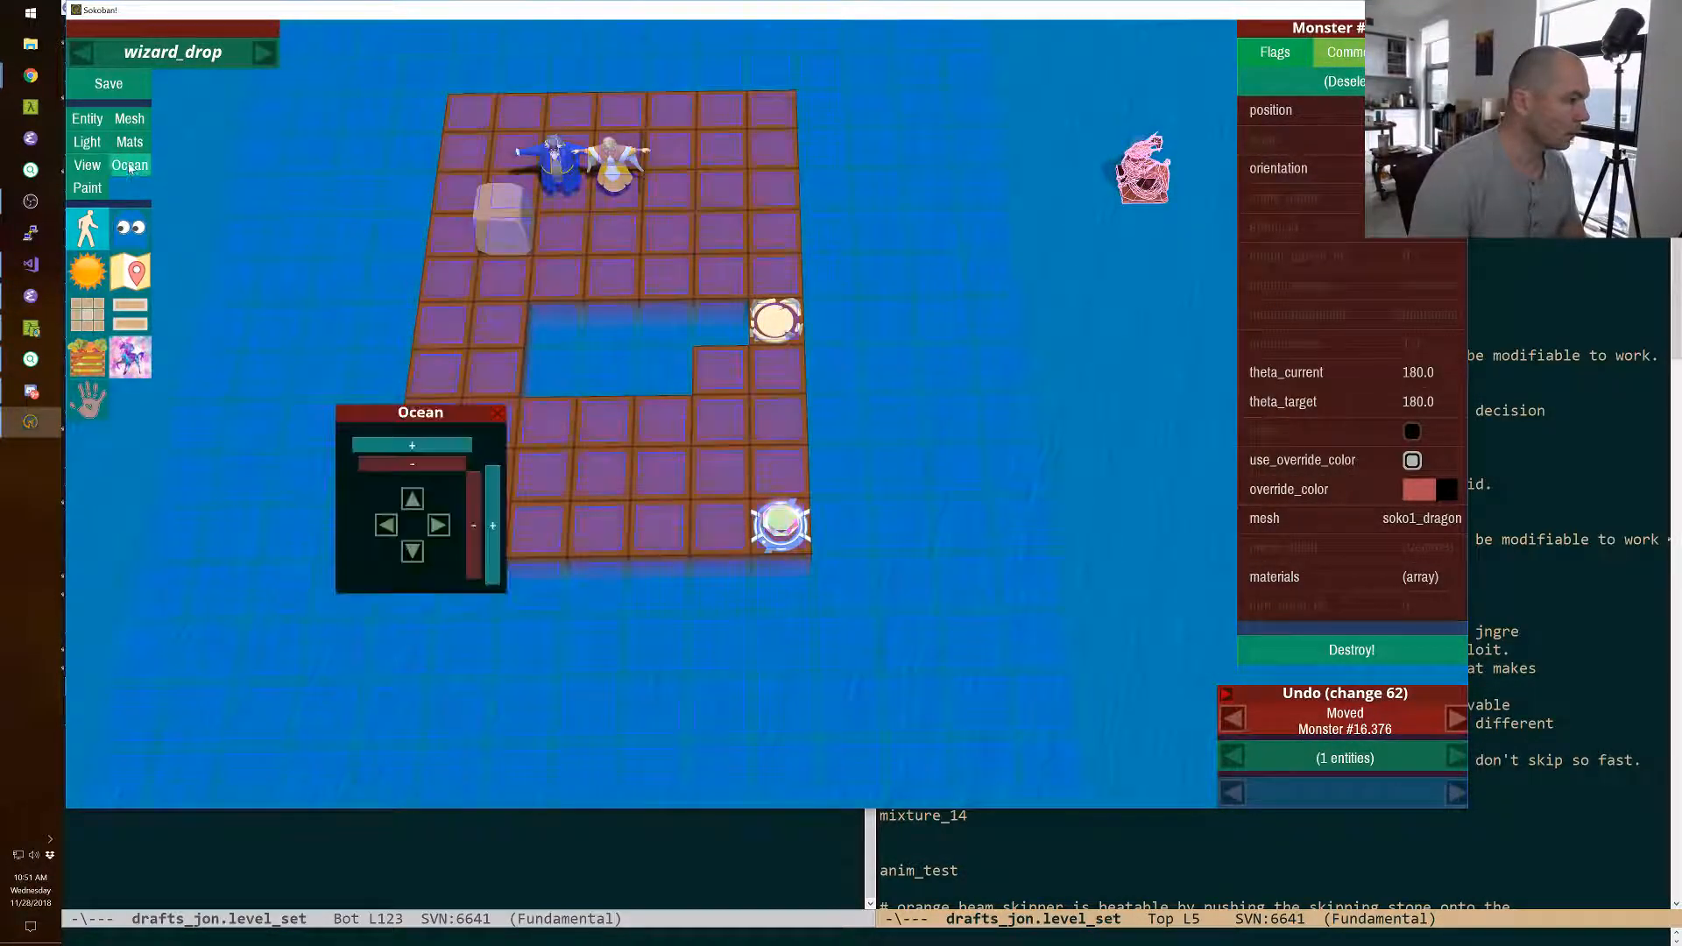
left_click(492, 527)
left_click(491, 527)
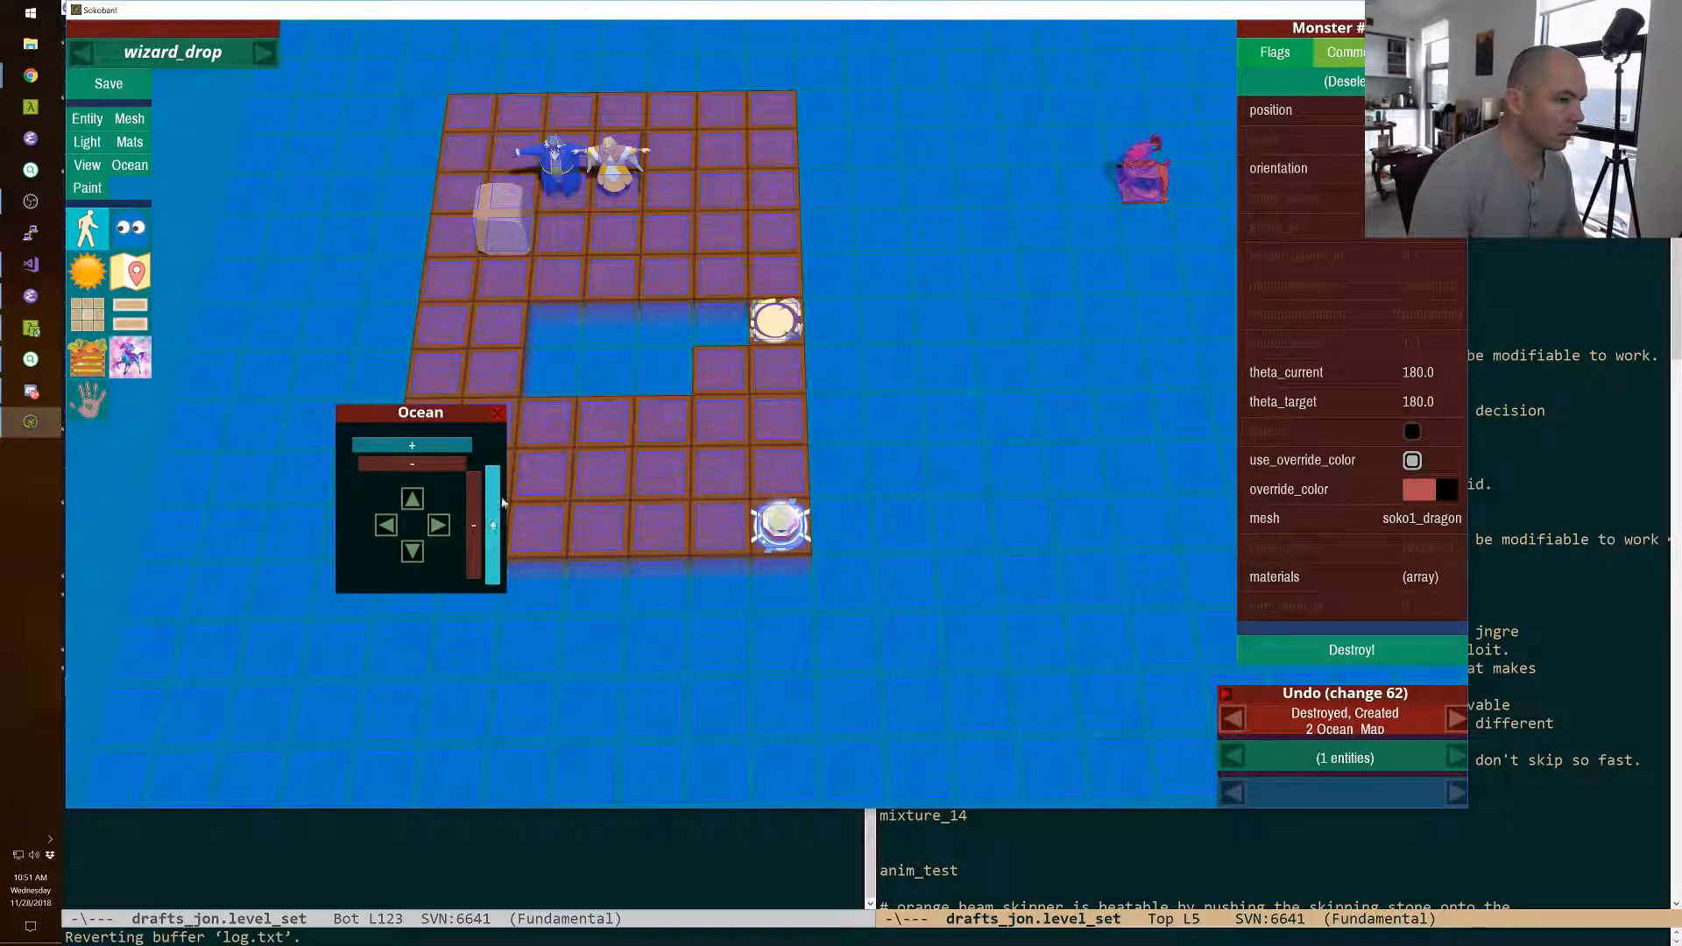
Frame the platform and the monster together, reposition the level camera with the cam console command and close the ocean settings.
right_click_drag(561, 412, 613, 386)
right_click_drag(768, 418, 768, 418)
key("grave")
type("cam")
key("Return")
key("grave")
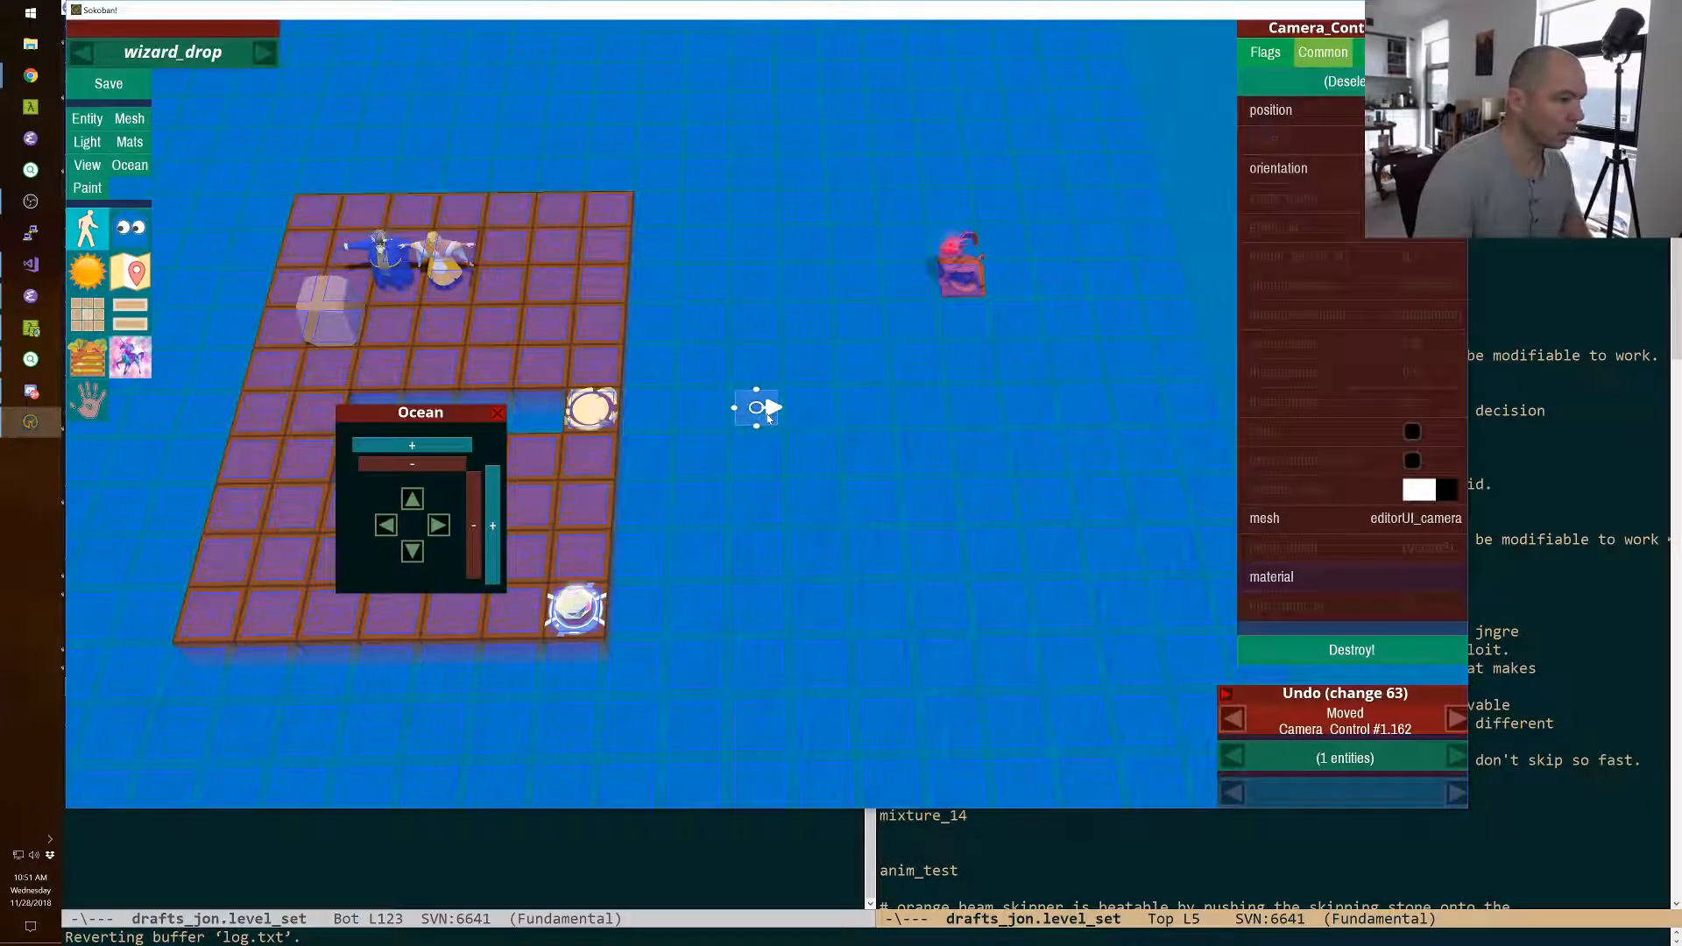
left_click(496, 413)
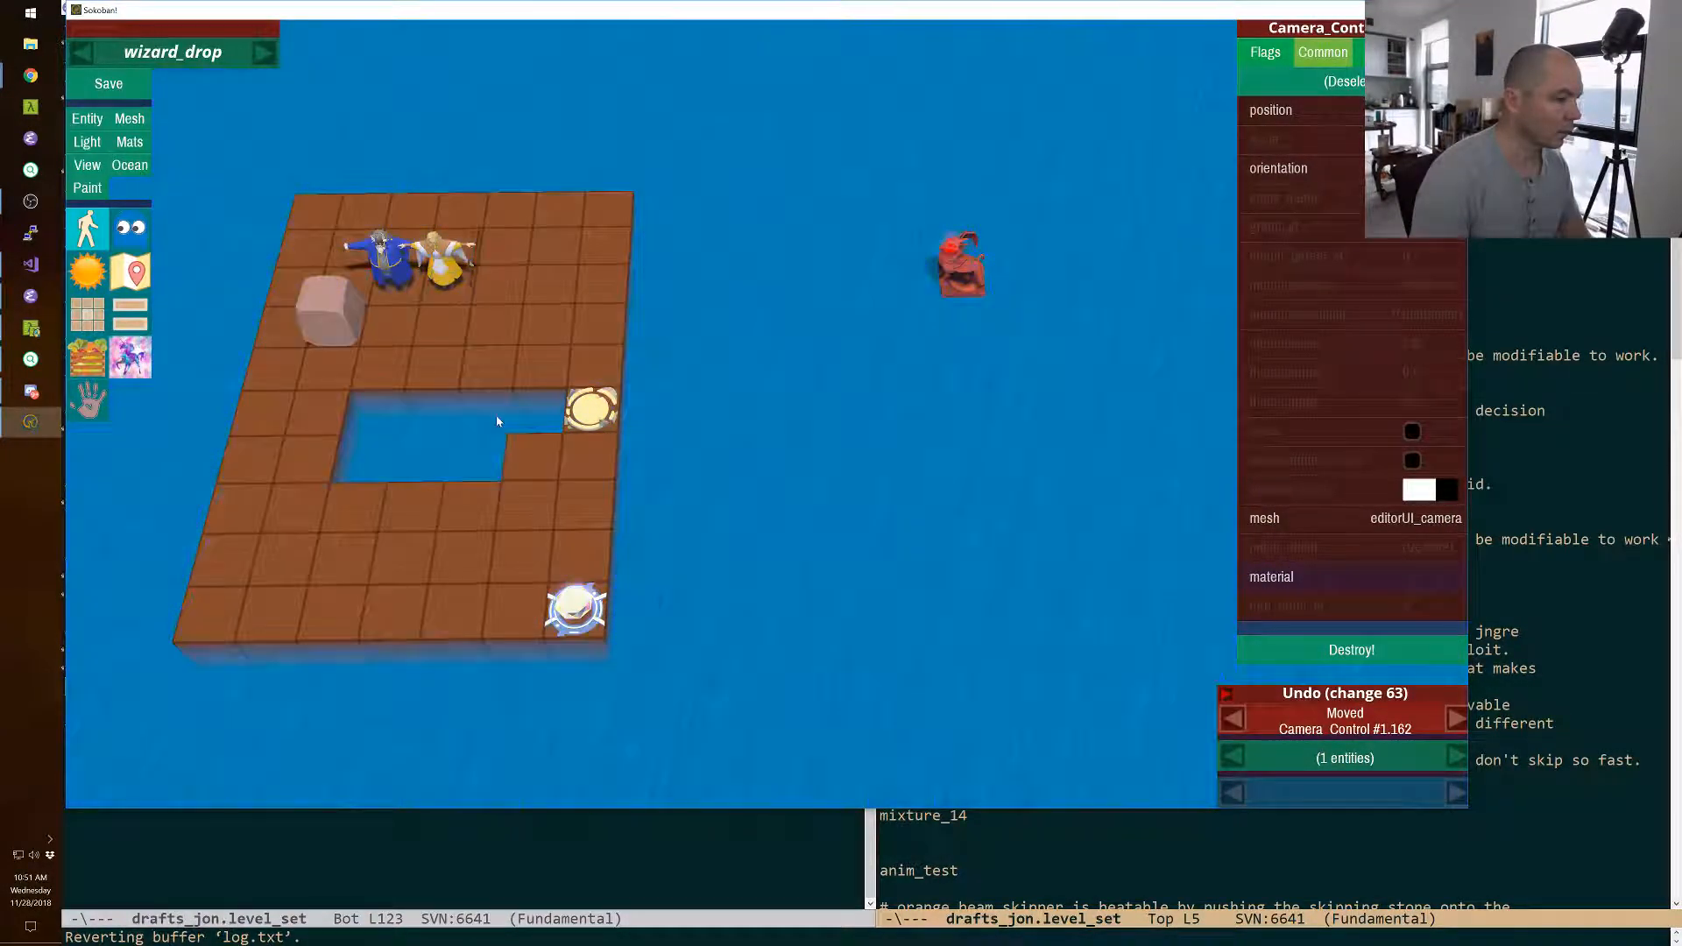
Select seven floor tiles to the right of the cleric and move them eight squares right, under and around the monster.
left_click(578, 286)
left_click(518, 254, "shift")
key("Right")
key("Right")
key("Right")
key("Right")
key("Right")
key("Right")
key("Right")
key("Right")
left_click(878, 390)
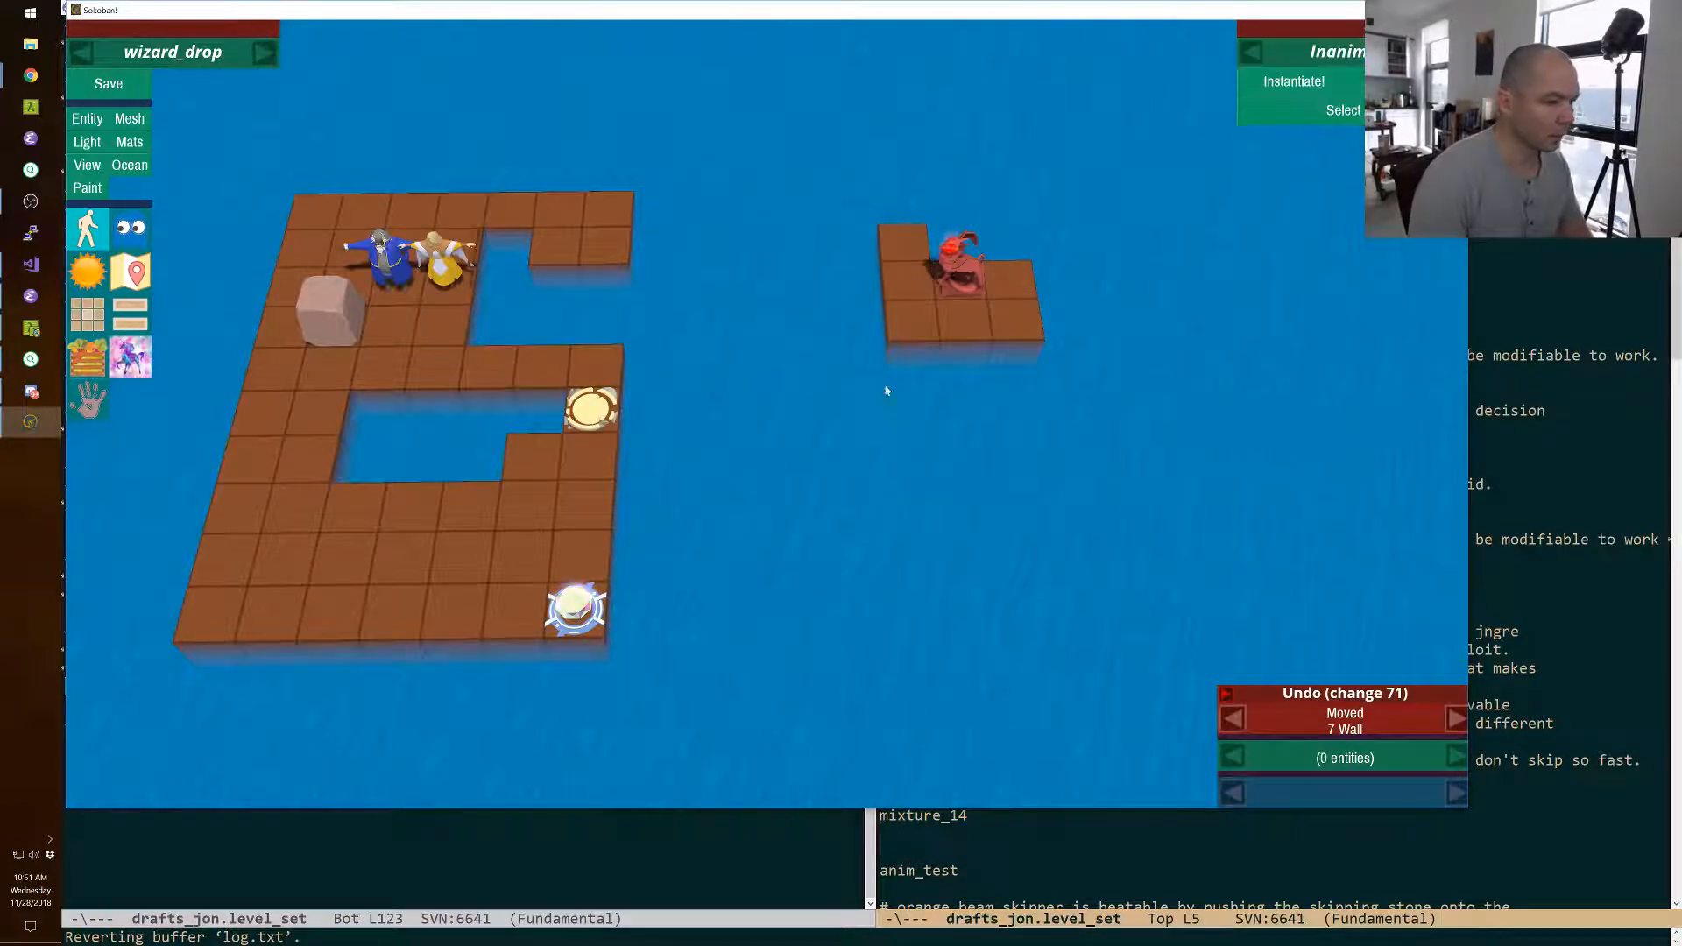
Lighten the override color of the seven tiles around the monster to 62% lightness.
left_click(1020, 324)
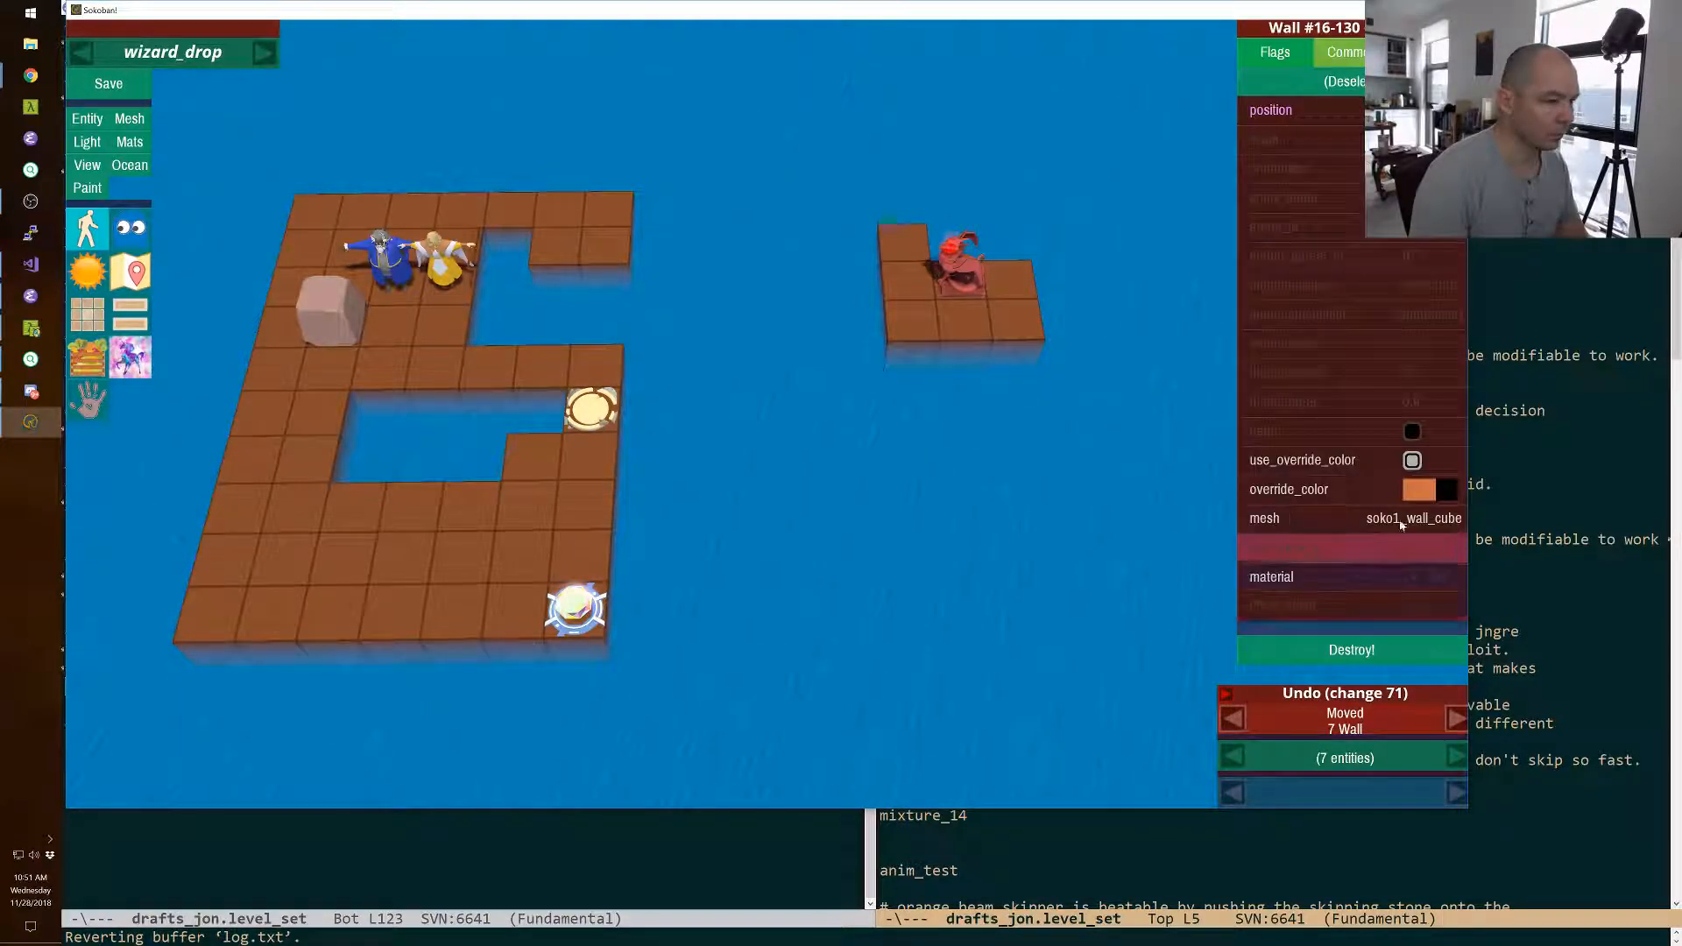
left_click(1417, 488)
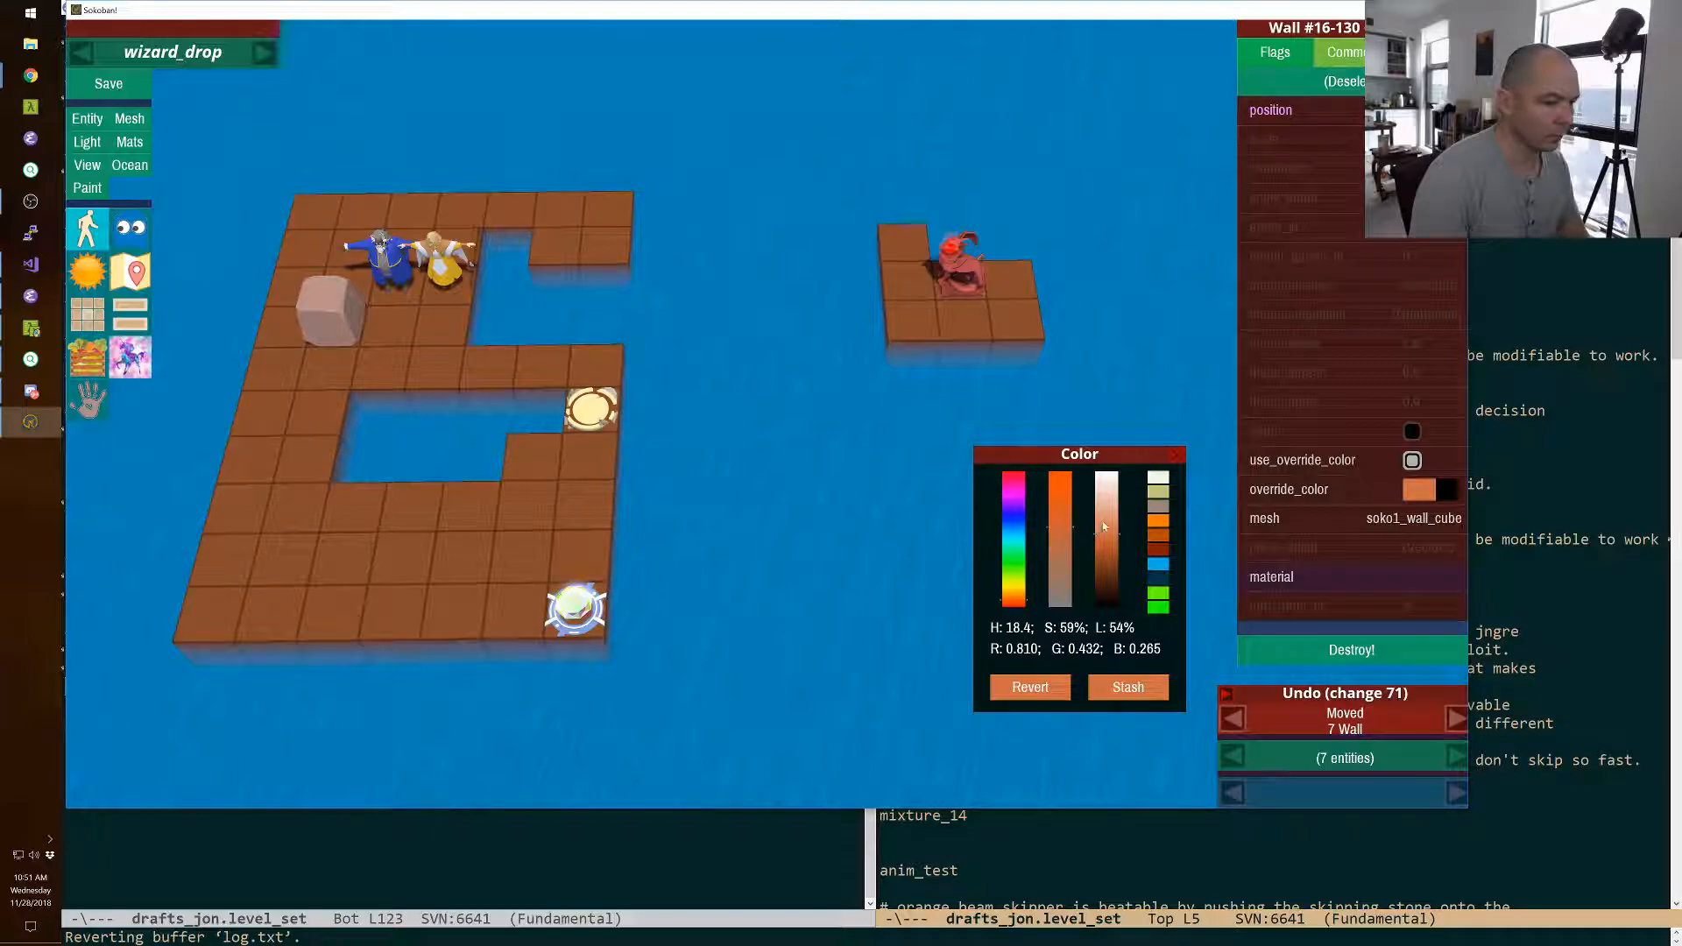
left_click(1105, 524)
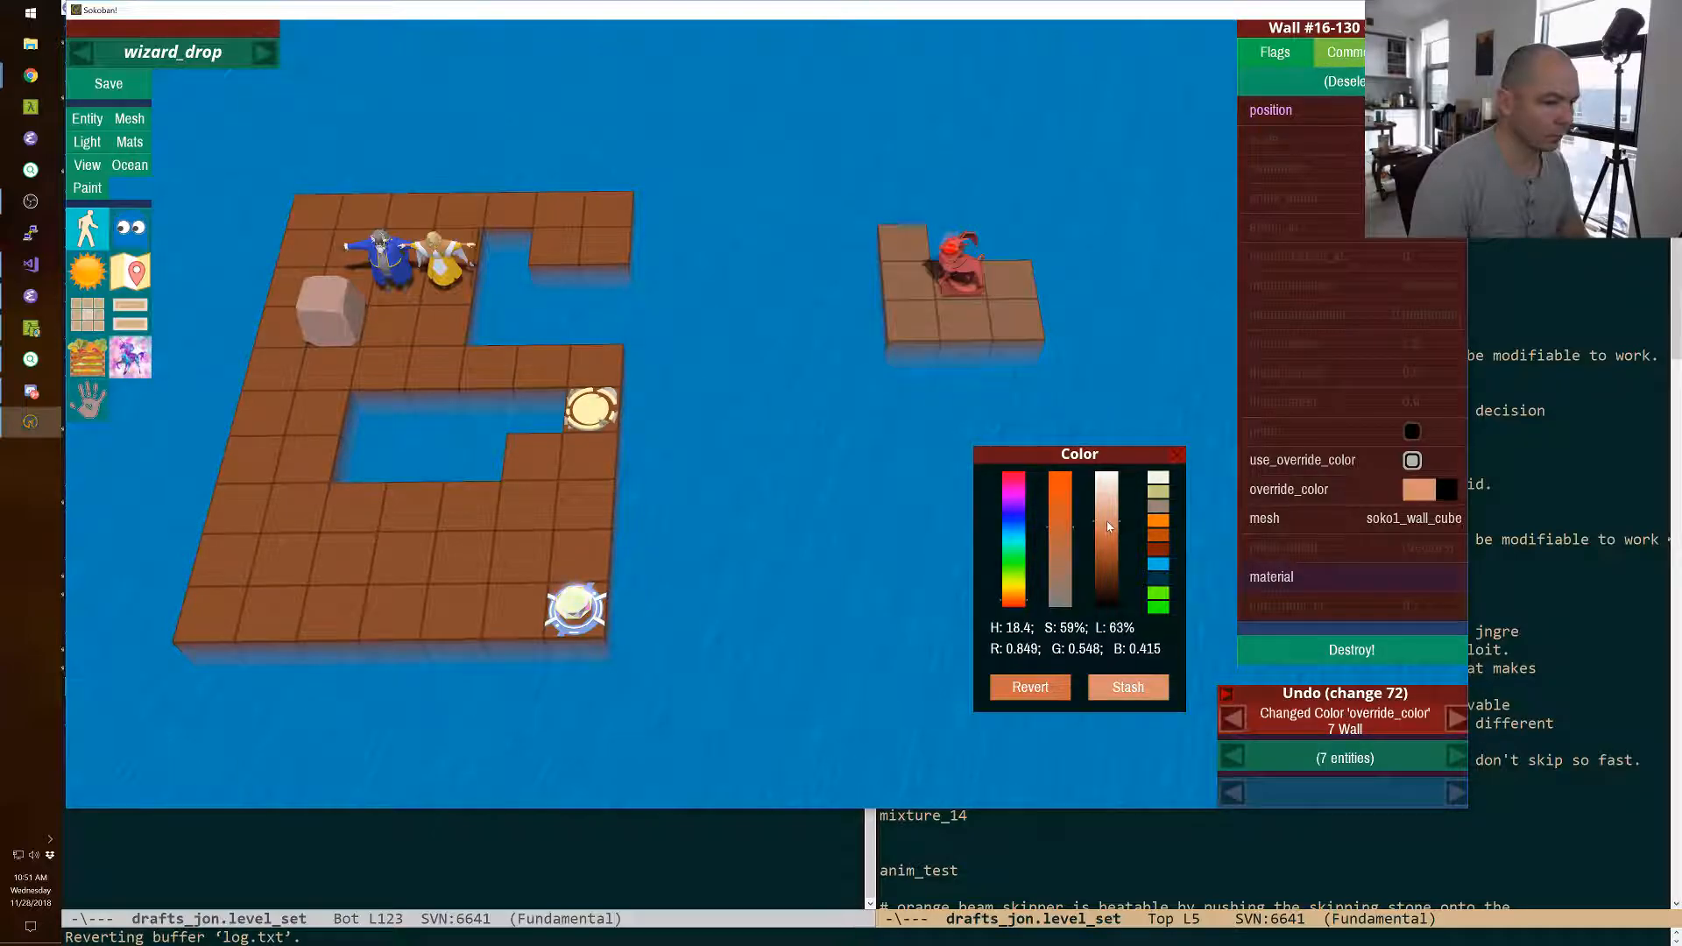
left_click(1177, 458)
Add five more light floor tiles to the front of the monster's island, three in one row and two in front.
left_click(910, 370)
key("w")
key("w")
key("w")
key("w")
Move the red monster two squares down and one square left on its island.
left_click(966, 278)
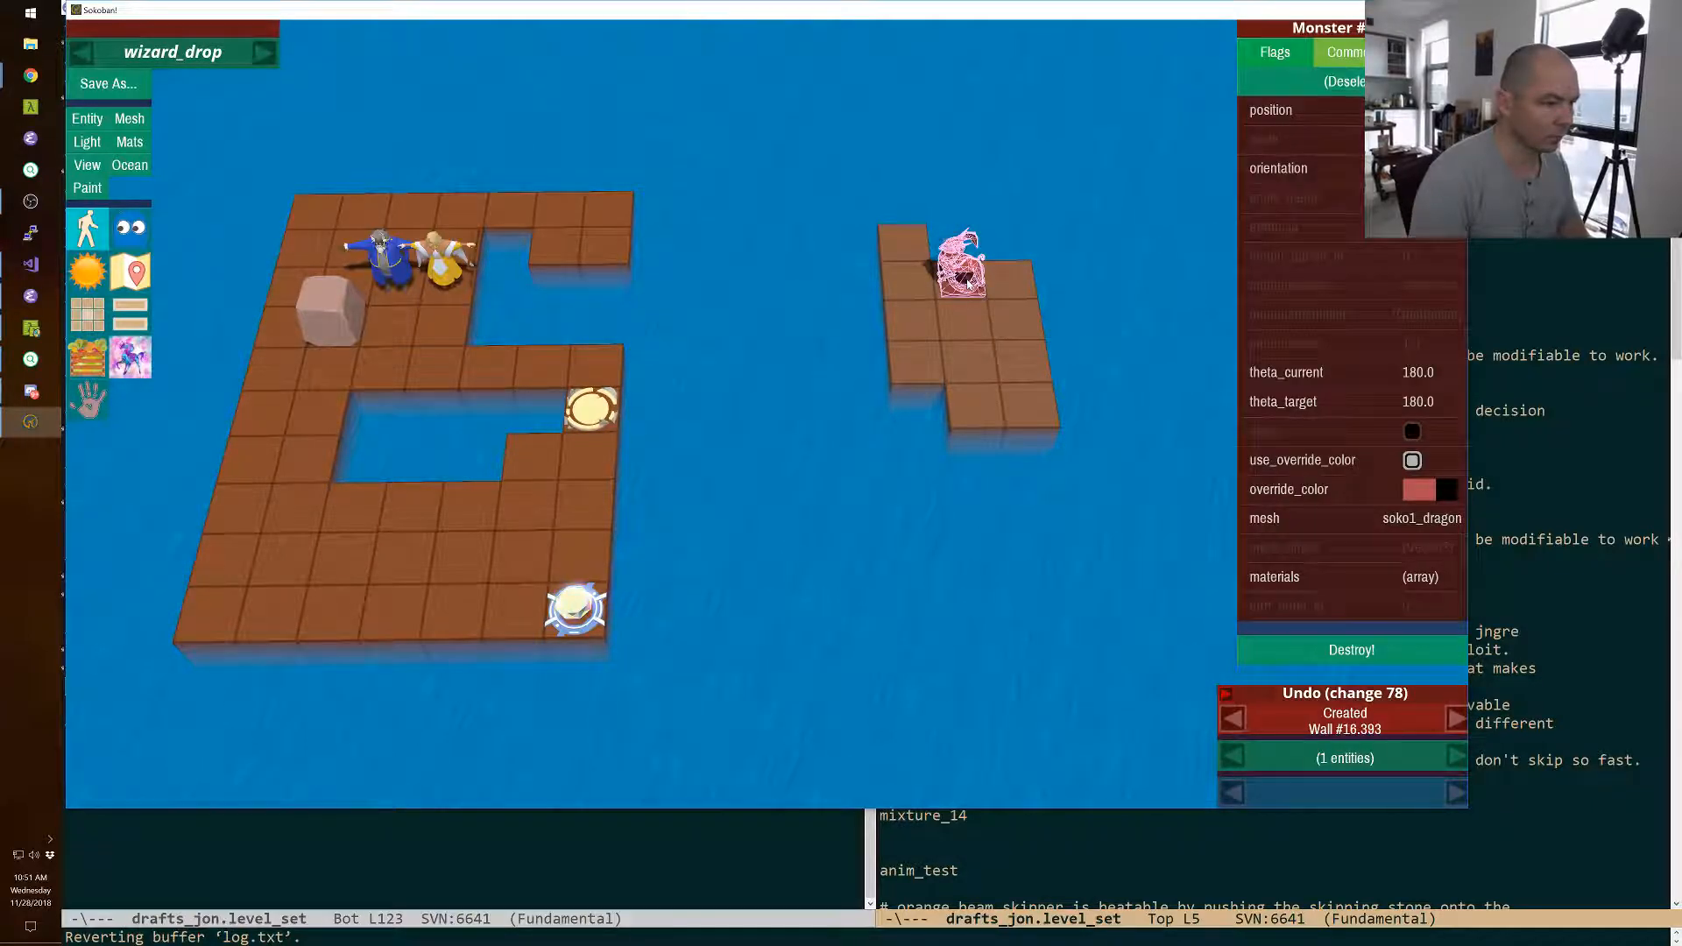
key("Down")
key("Down")
key("Left")
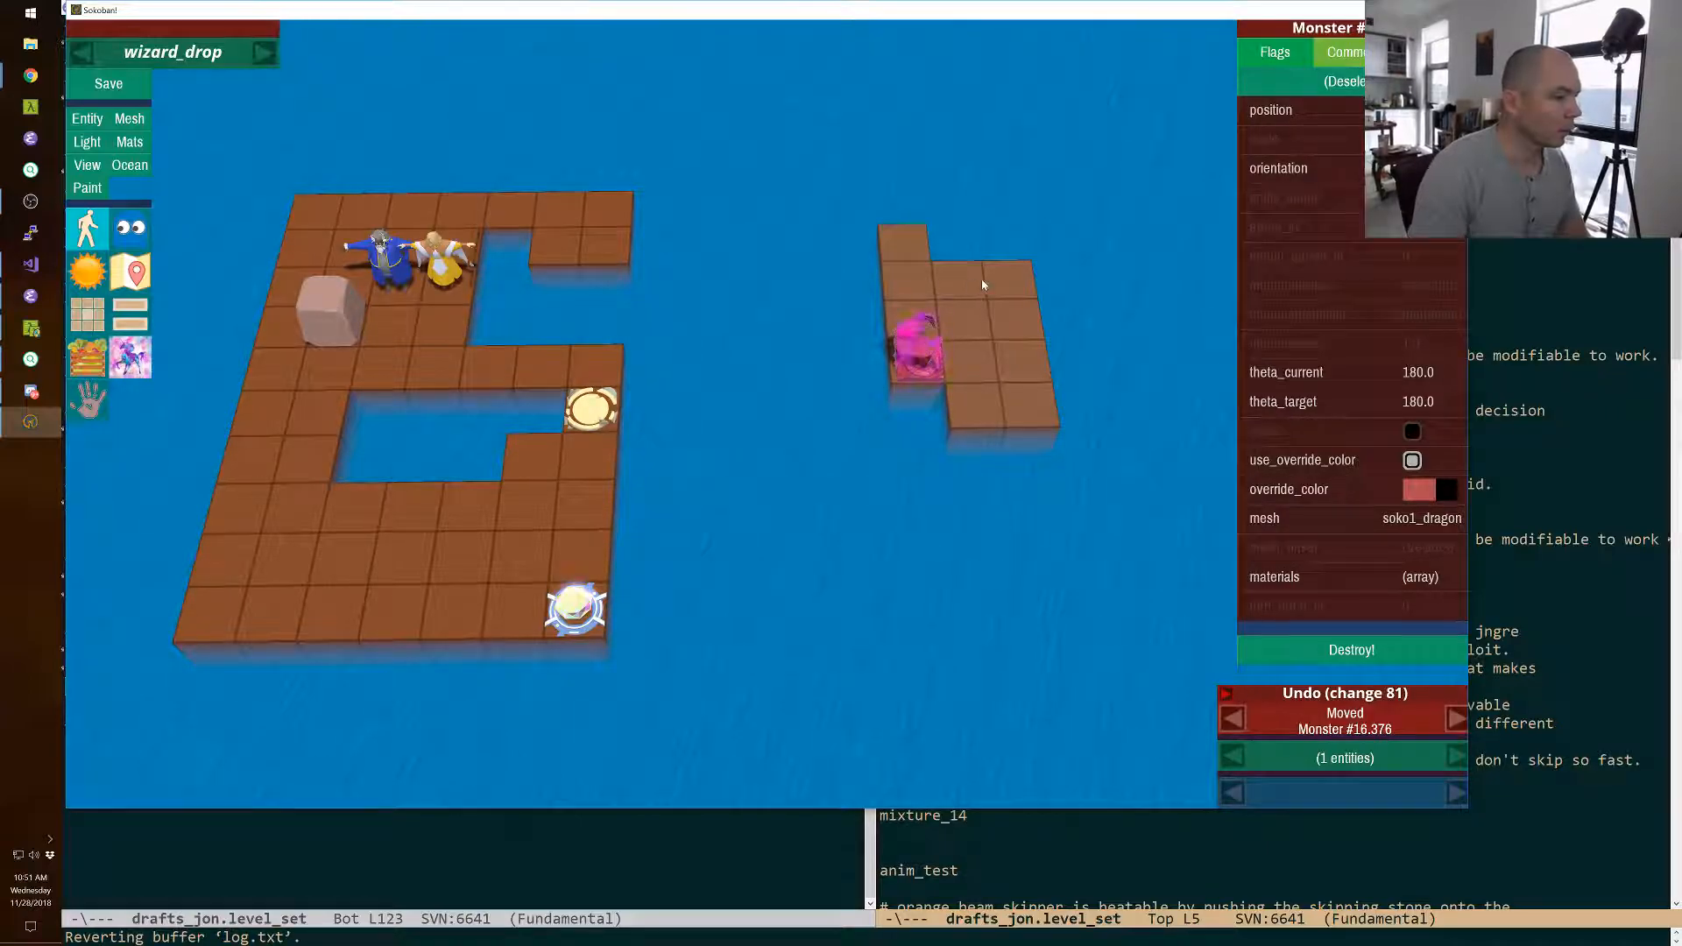
Delete the floor tiles around the central pool and trim the surplus tiles from the right side of the wizard's platform.
right_click(282, 559)
mouse_move(340, 563)
right_mouse_down()
mouse_move(372, 566)
mouse_move(252, 515)
mouse_move(540, 357)
mouse_move(580, 496)
mouse_move(526, 503)
right_mouse_up()
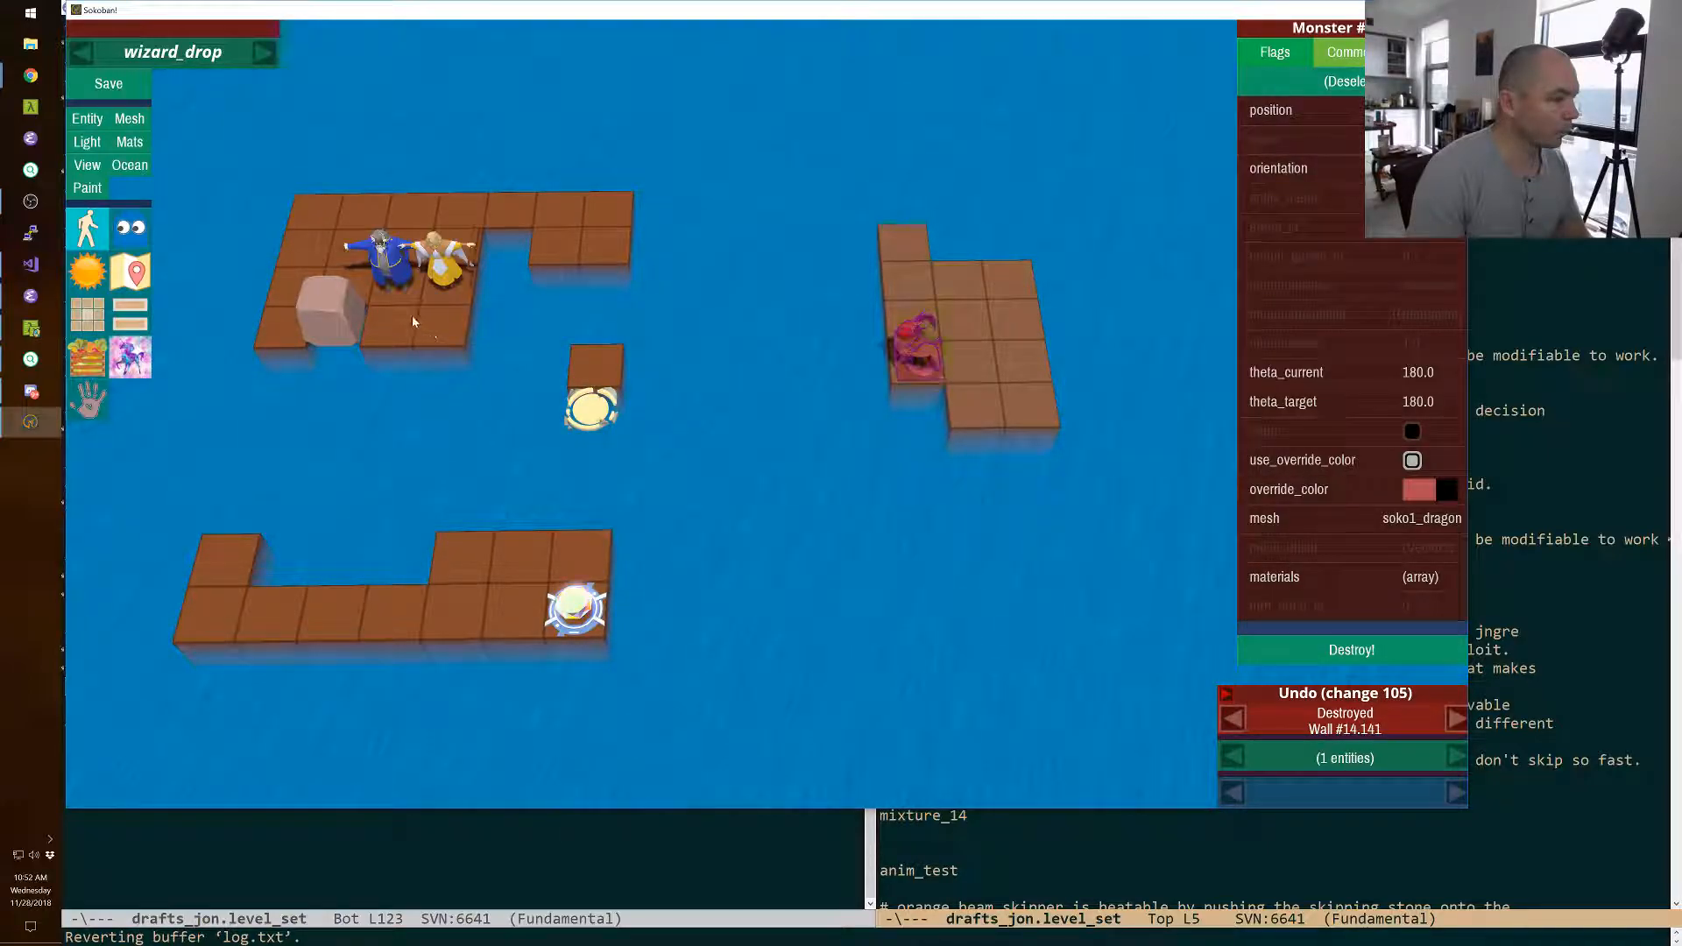
mouse_move(547, 210)
right_mouse_down()
mouse_move(619, 248)
mouse_move(395, 374)
mouse_move(470, 390)
mouse_move(514, 364)
mouse_move(462, 319)
right_mouse_up()
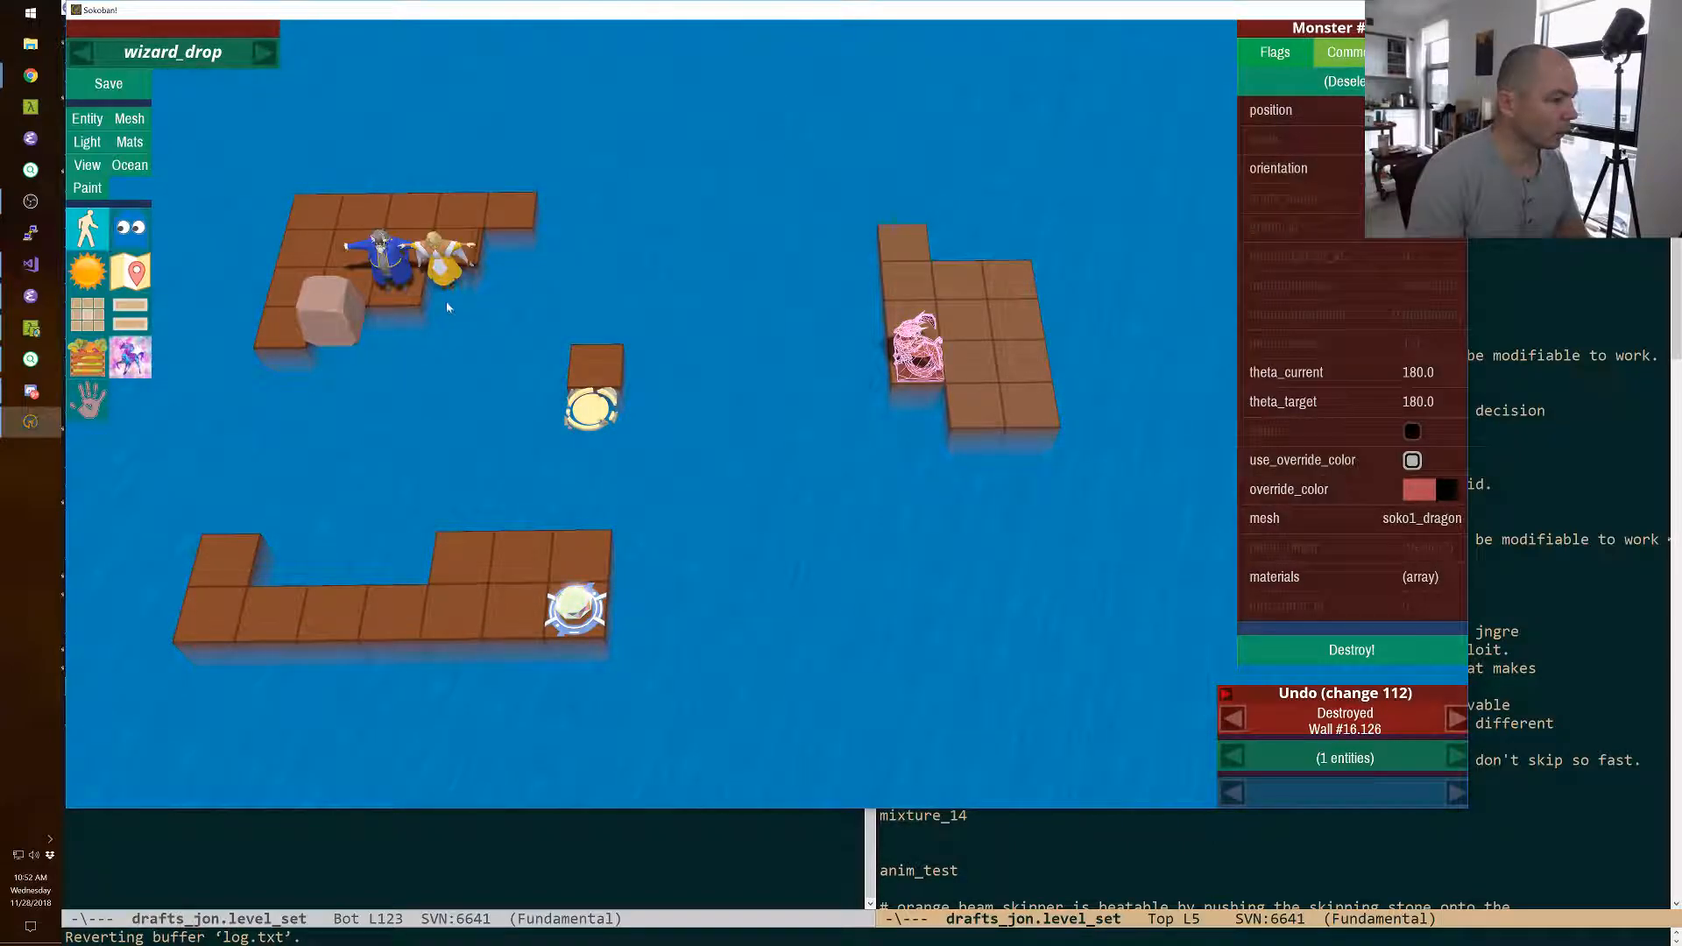
Move the boulder to the platform's back-left corner, and shift the tile at the back row's right end one square up and three left.
left_click_drag(329, 317, 372, 222)
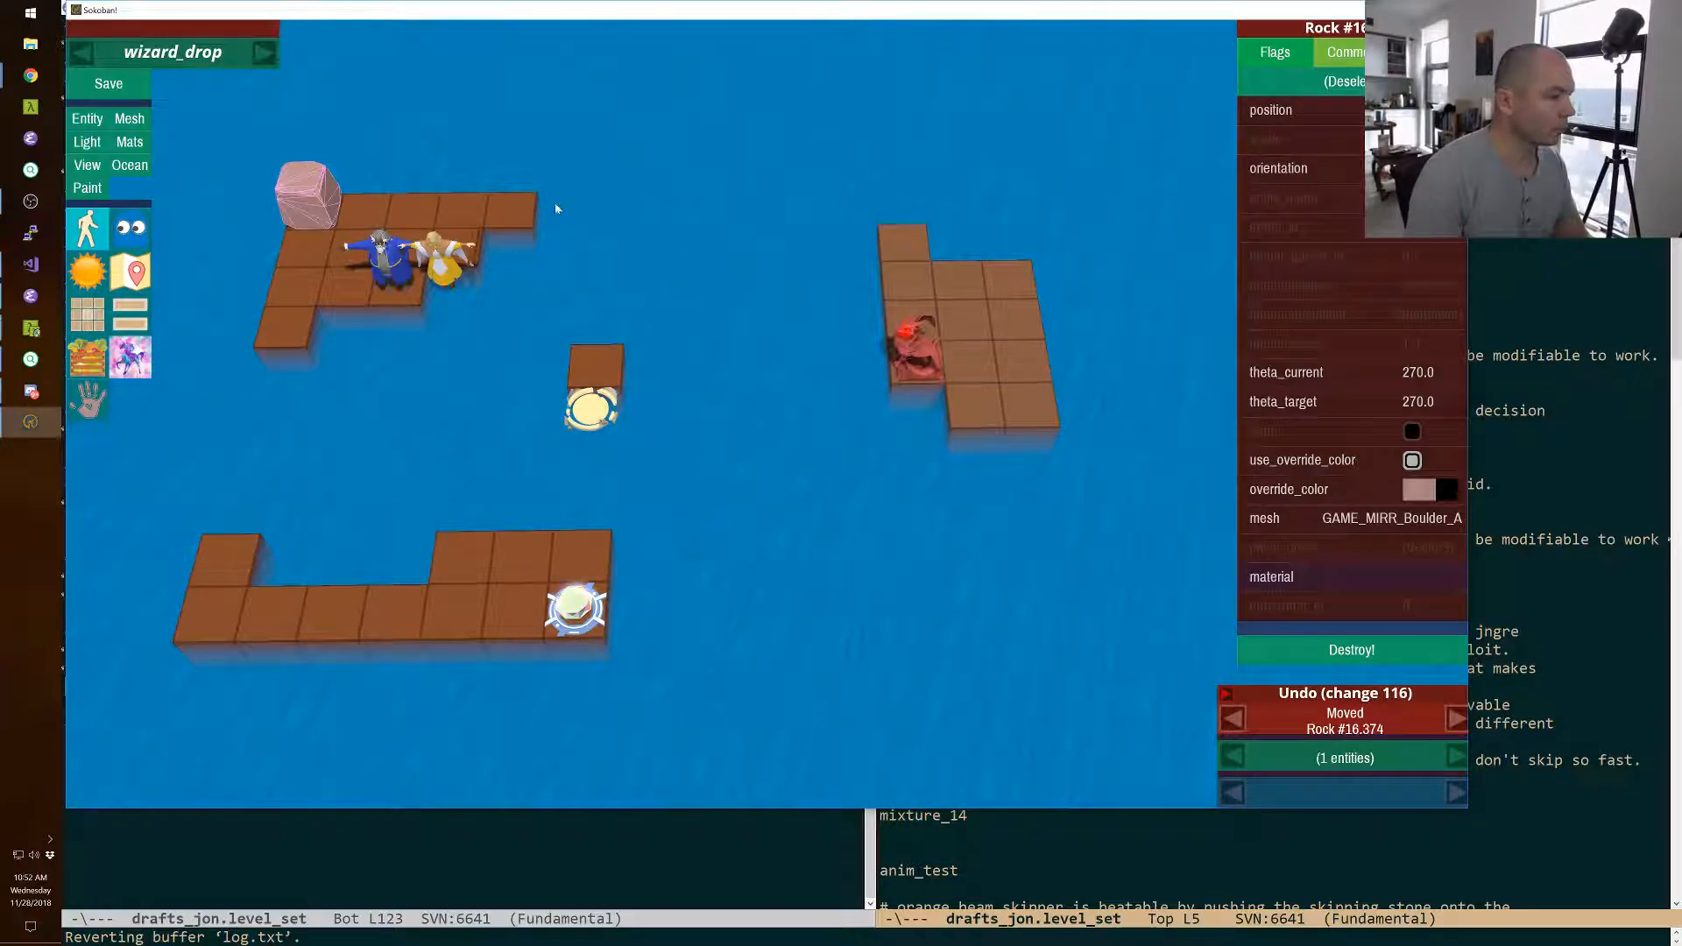
left_click(514, 215)
key("shift+Up")
key("shift+Left")
key("shift+Left")
key("shift+Left")
left_click(512, 211)
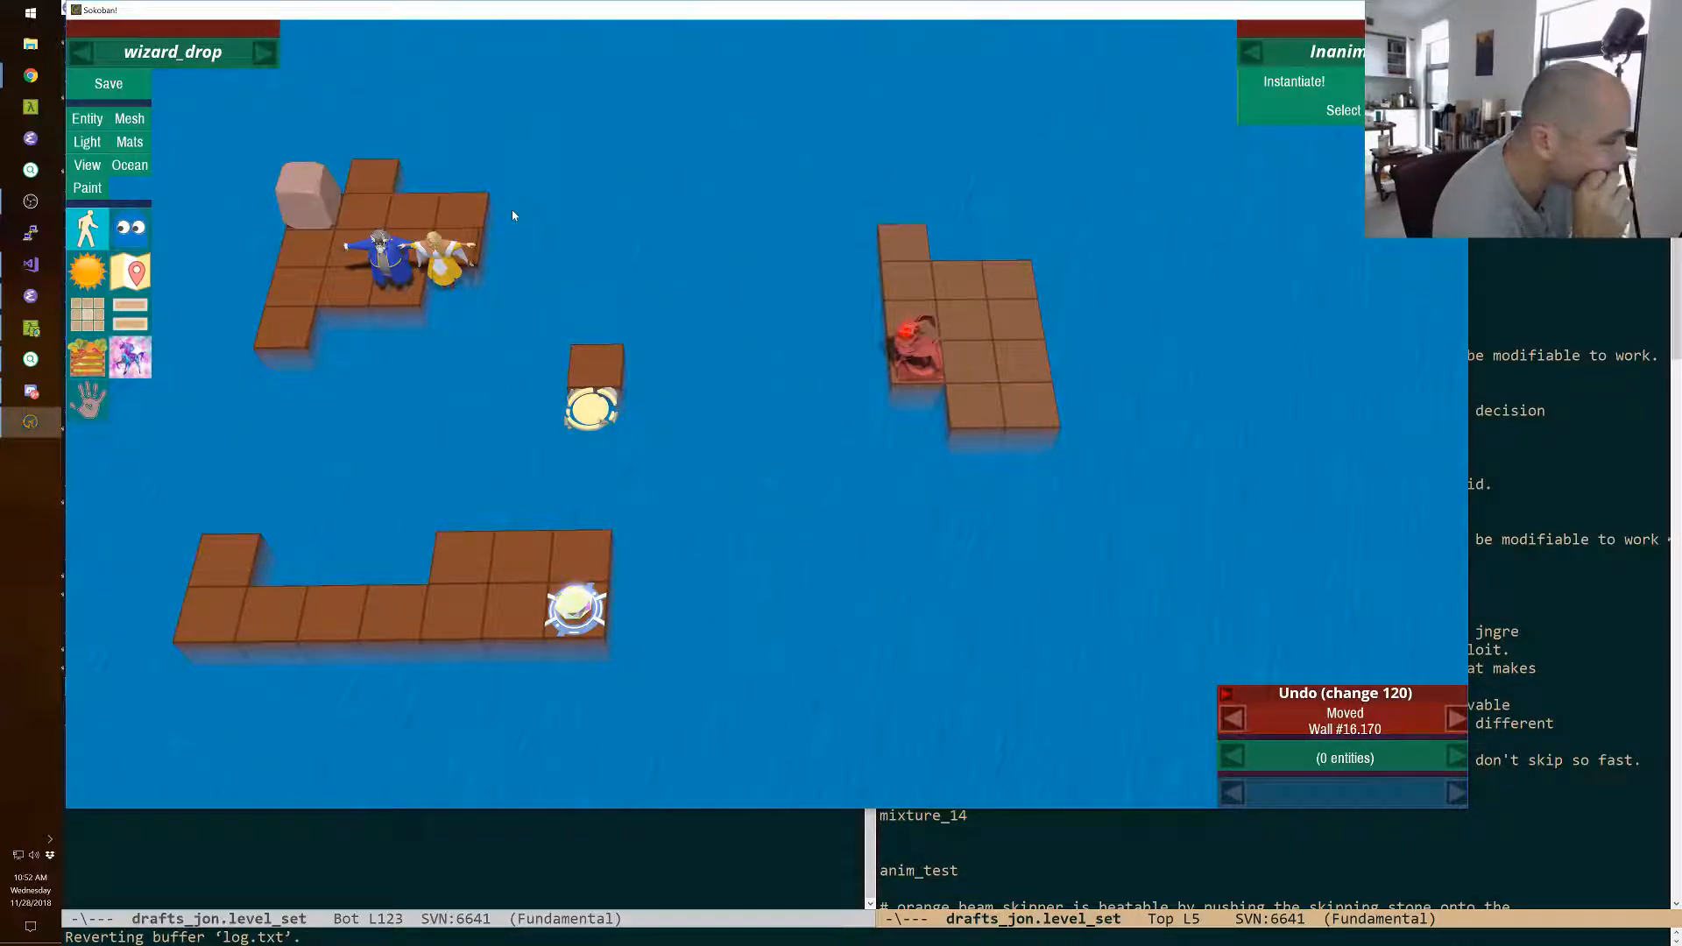
Move the yellow exit and its adjoining tile across the water to the back of the level, and place the exit on that tile.
left_click(617, 379)
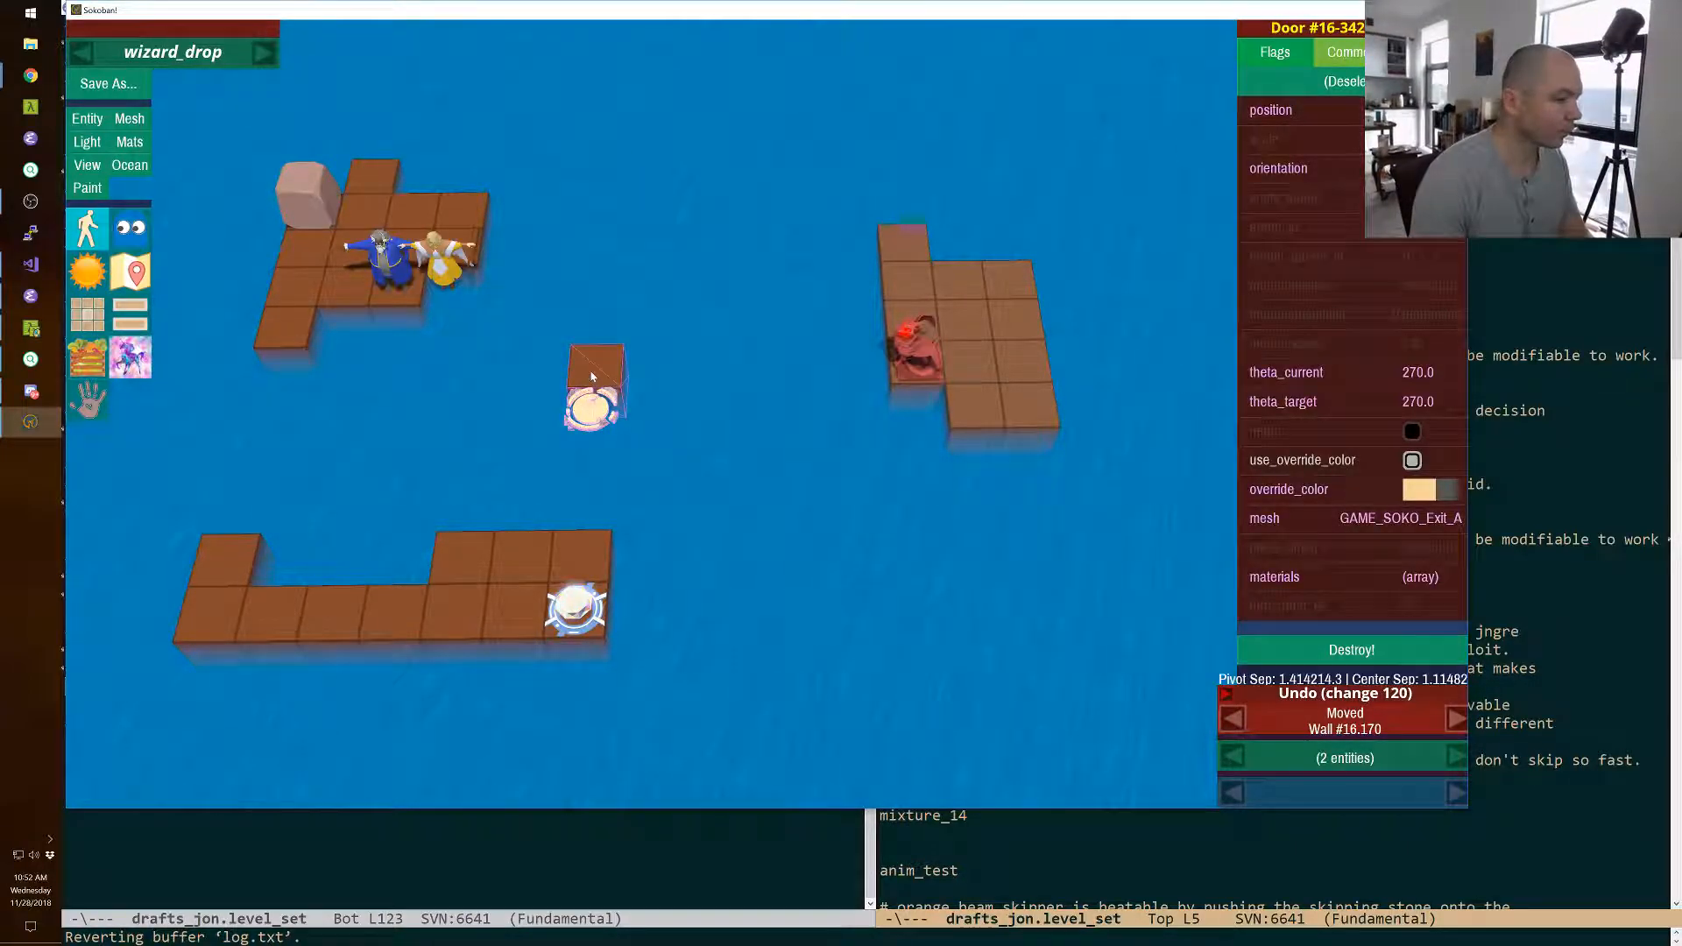
key("Up")
key("Up")
key("Up")
key("Up")
key("Up")
key("Up")
key("Up")
key("Up")
key("Up")
key("Up")
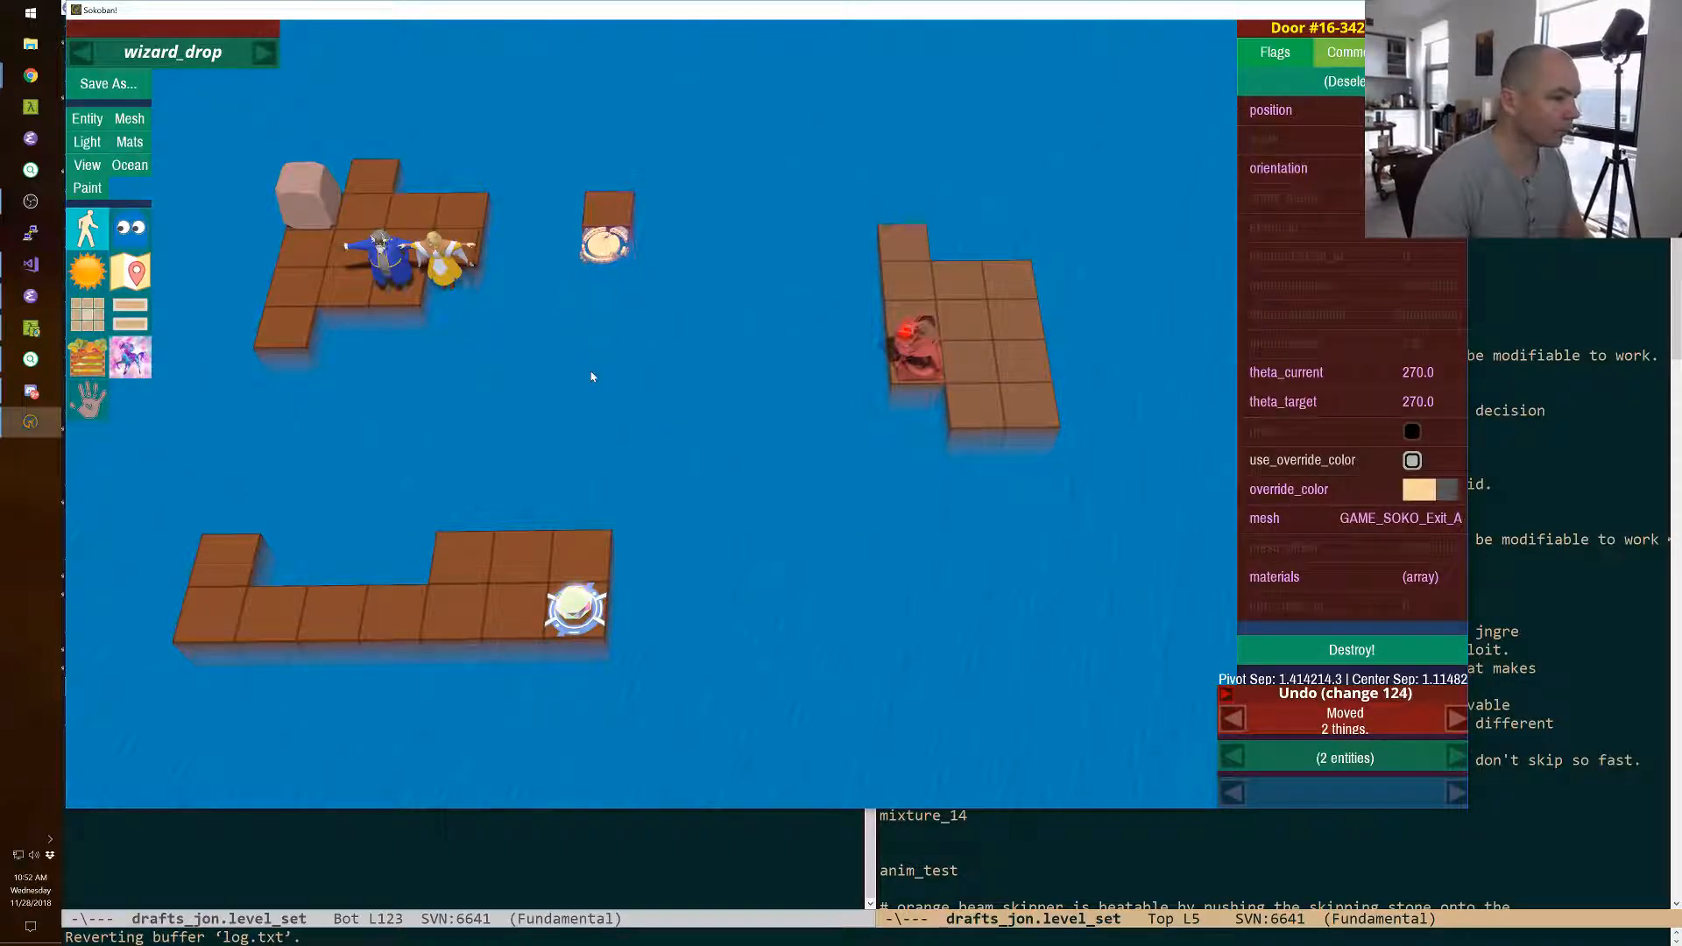
key("Right")
key("Right")
key("Left")
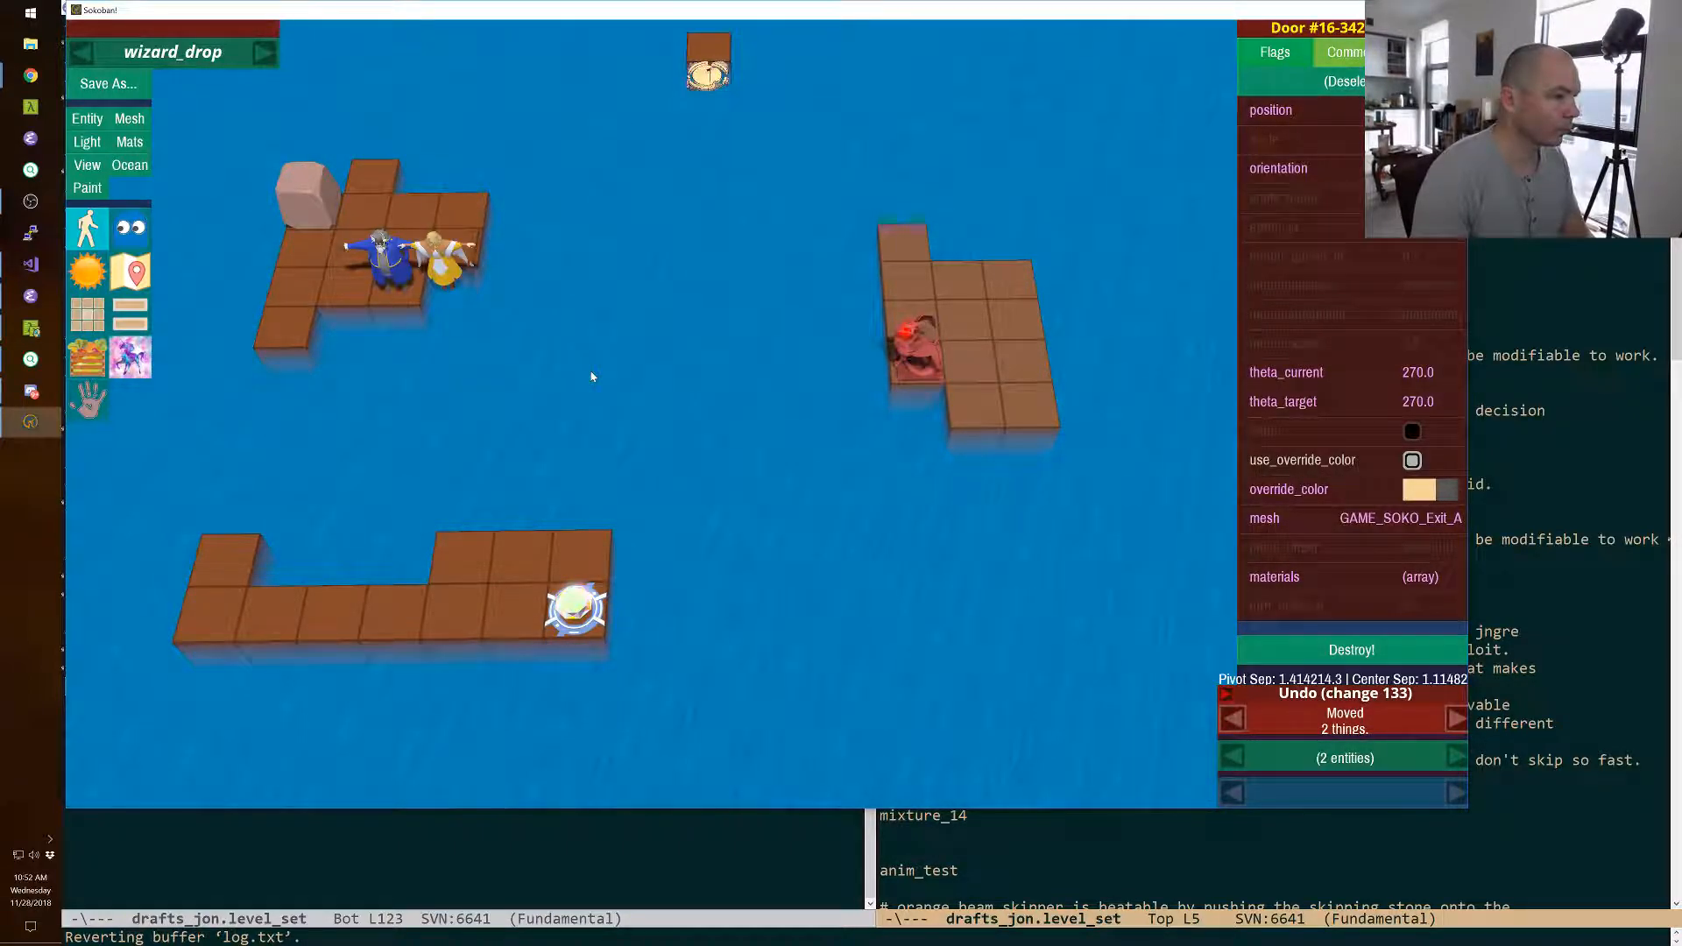
left_click(592, 377)
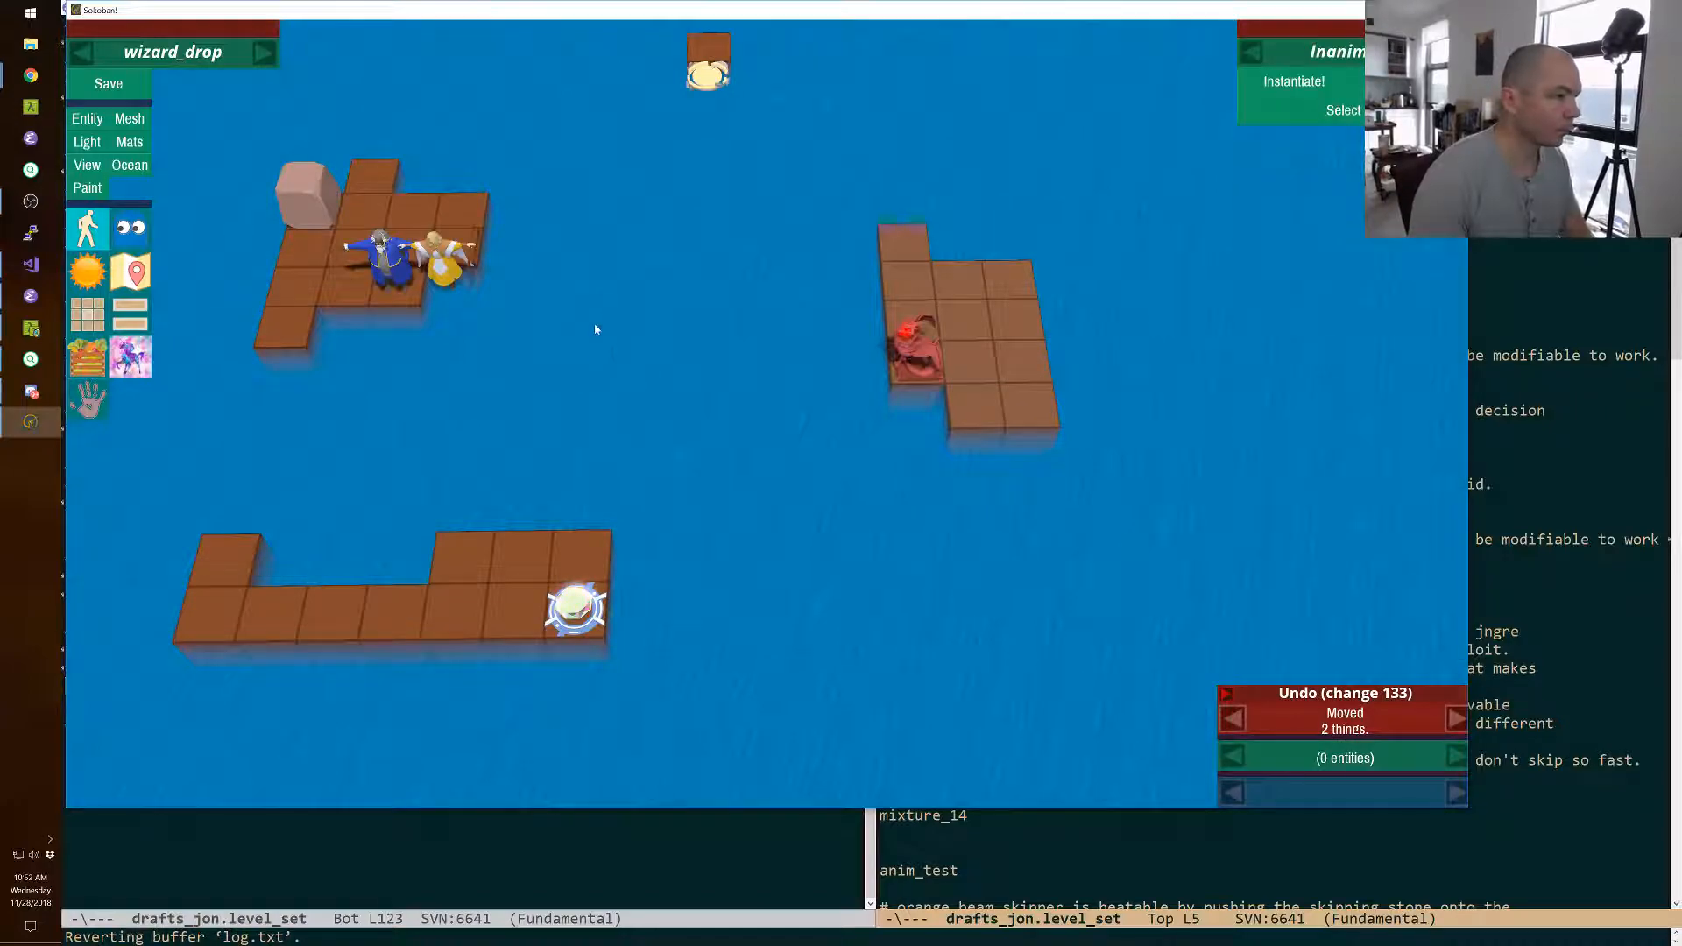
left_click(713, 83)
key("Up")
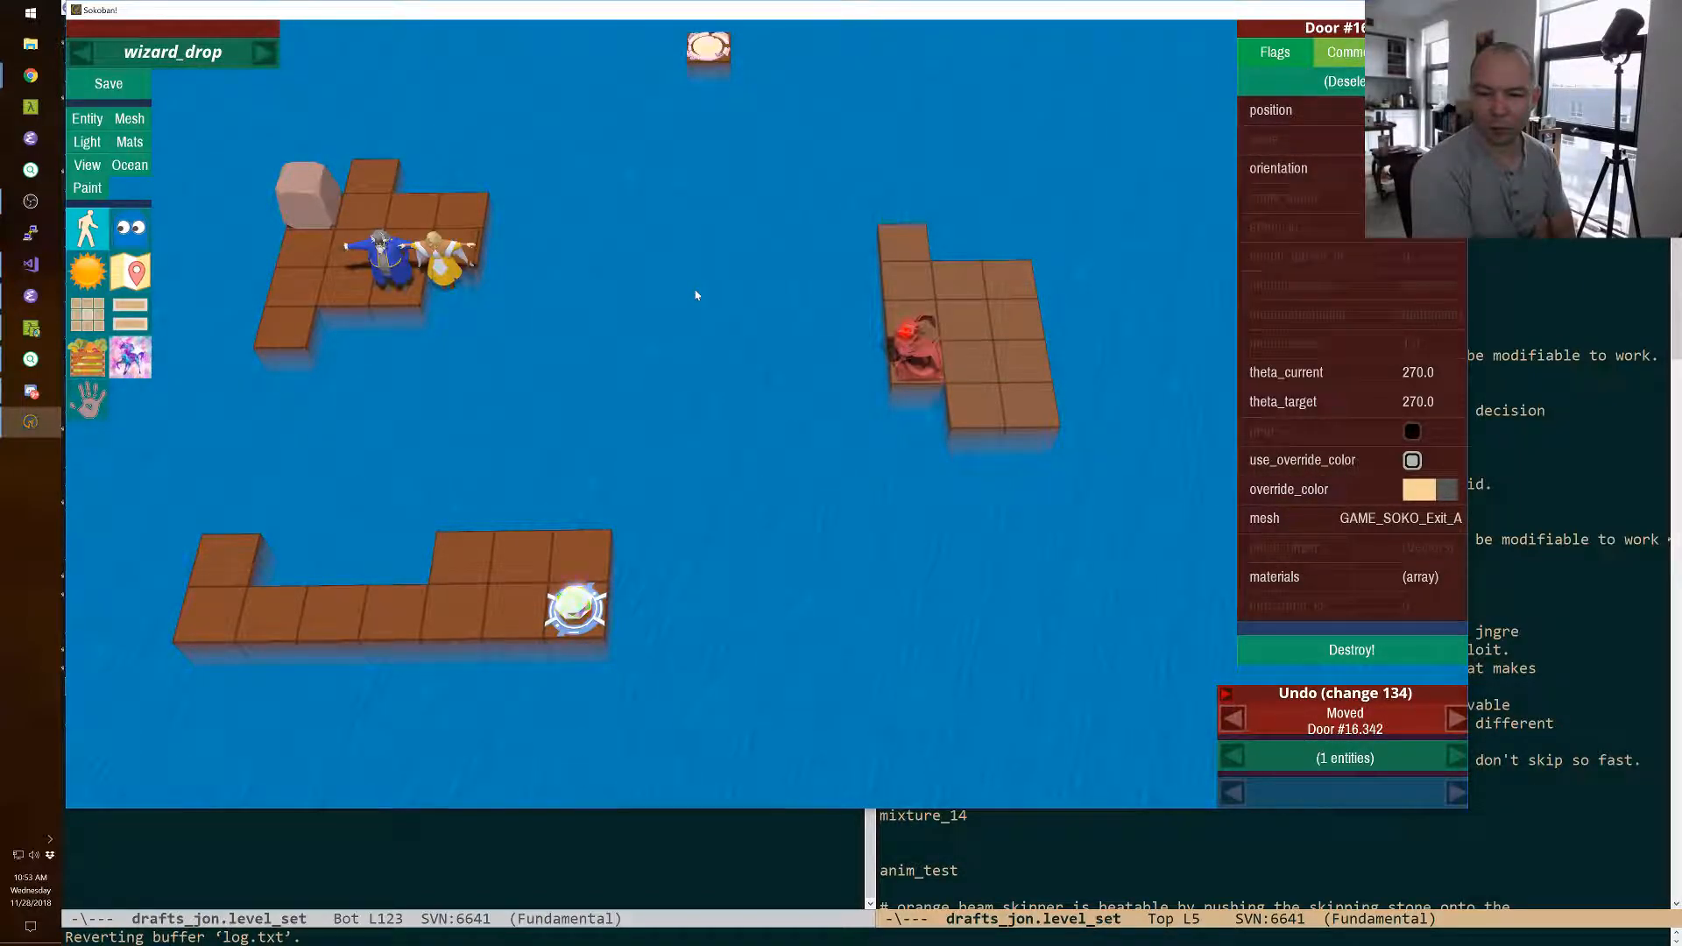
Move the cleric two squares up and two squares left, directly beside the boulder.
left_click(440, 270)
key("shift+Up")
key("shift+Up")
key("shift+Left")
key("shift+Left")
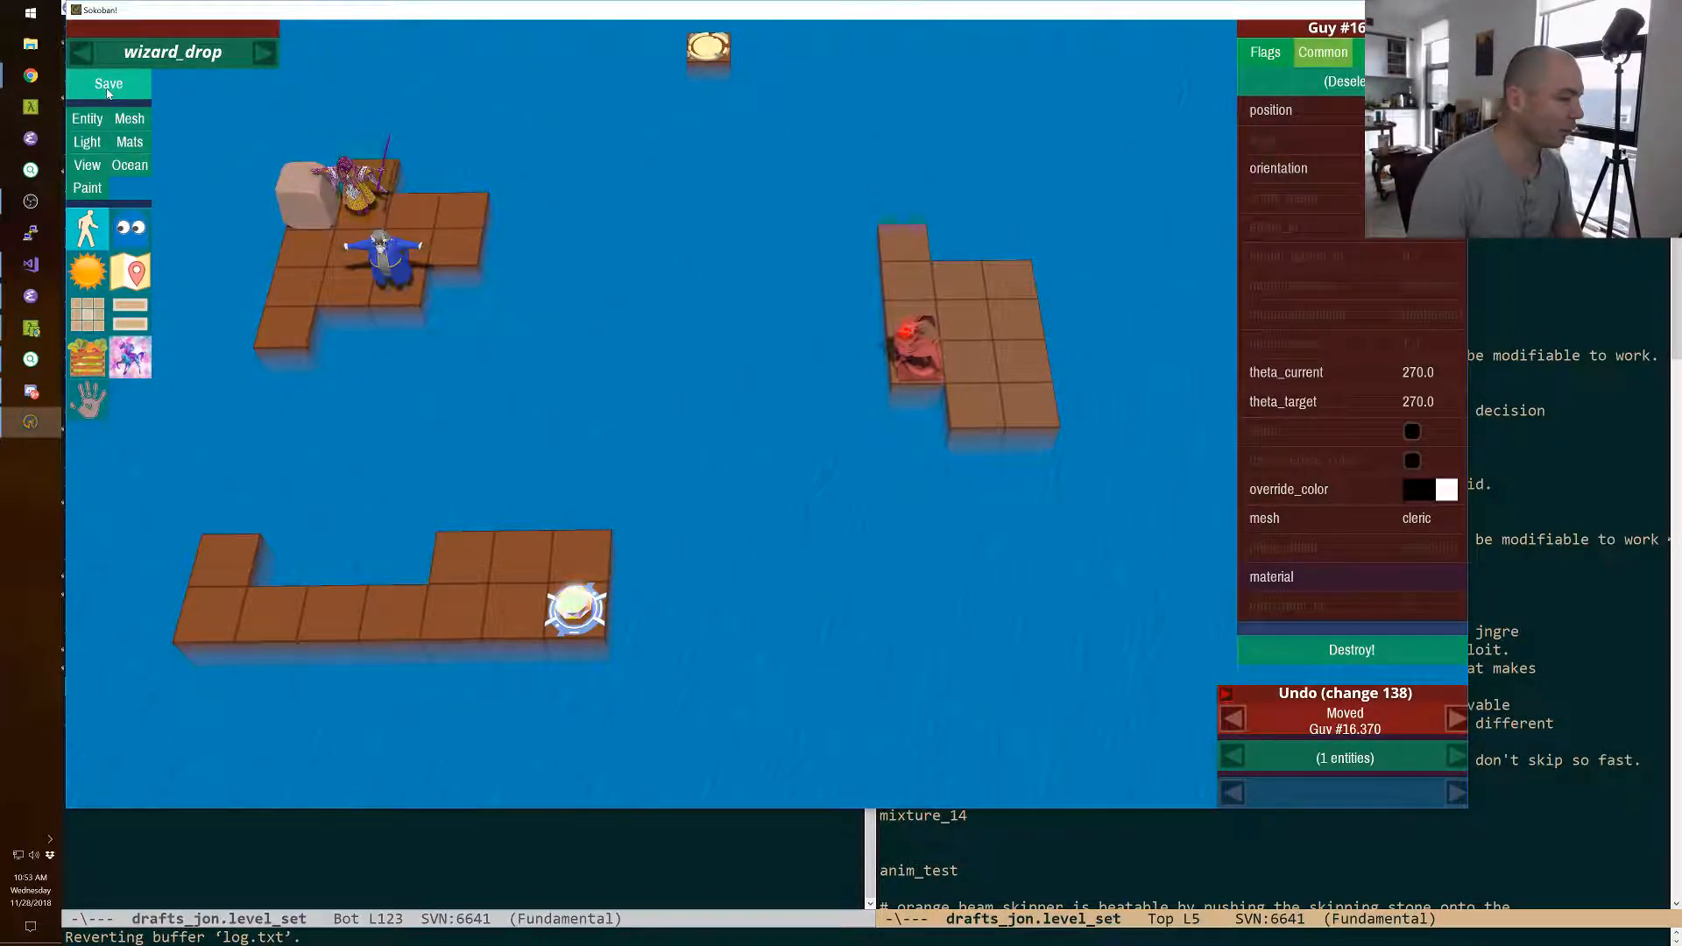
Delete the remaining front strip of floor tiles together with the gem slot and the tile beneath it.
mouse_move(225, 555)
left_mouse_down()
mouse_move(240, 623)
mouse_move(453, 618)
mouse_move(504, 575)
mouse_move(162, 628)
mouse_move(628, 563)
left_mouse_up()
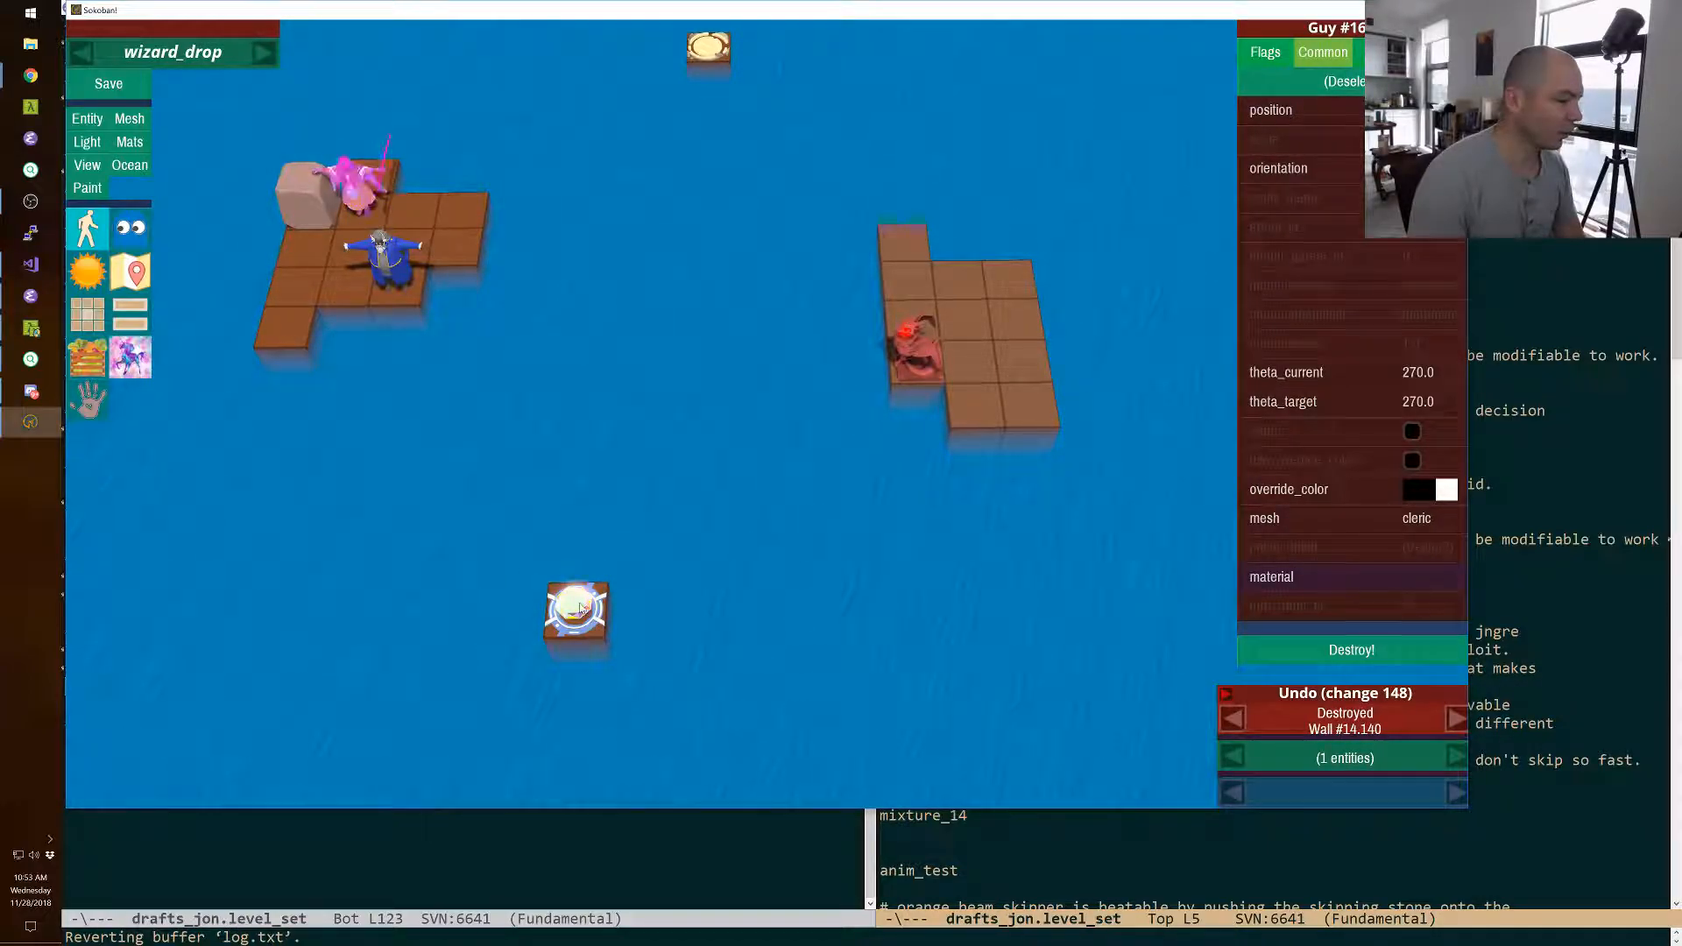
left_click(593, 632)
left_click(590, 624)
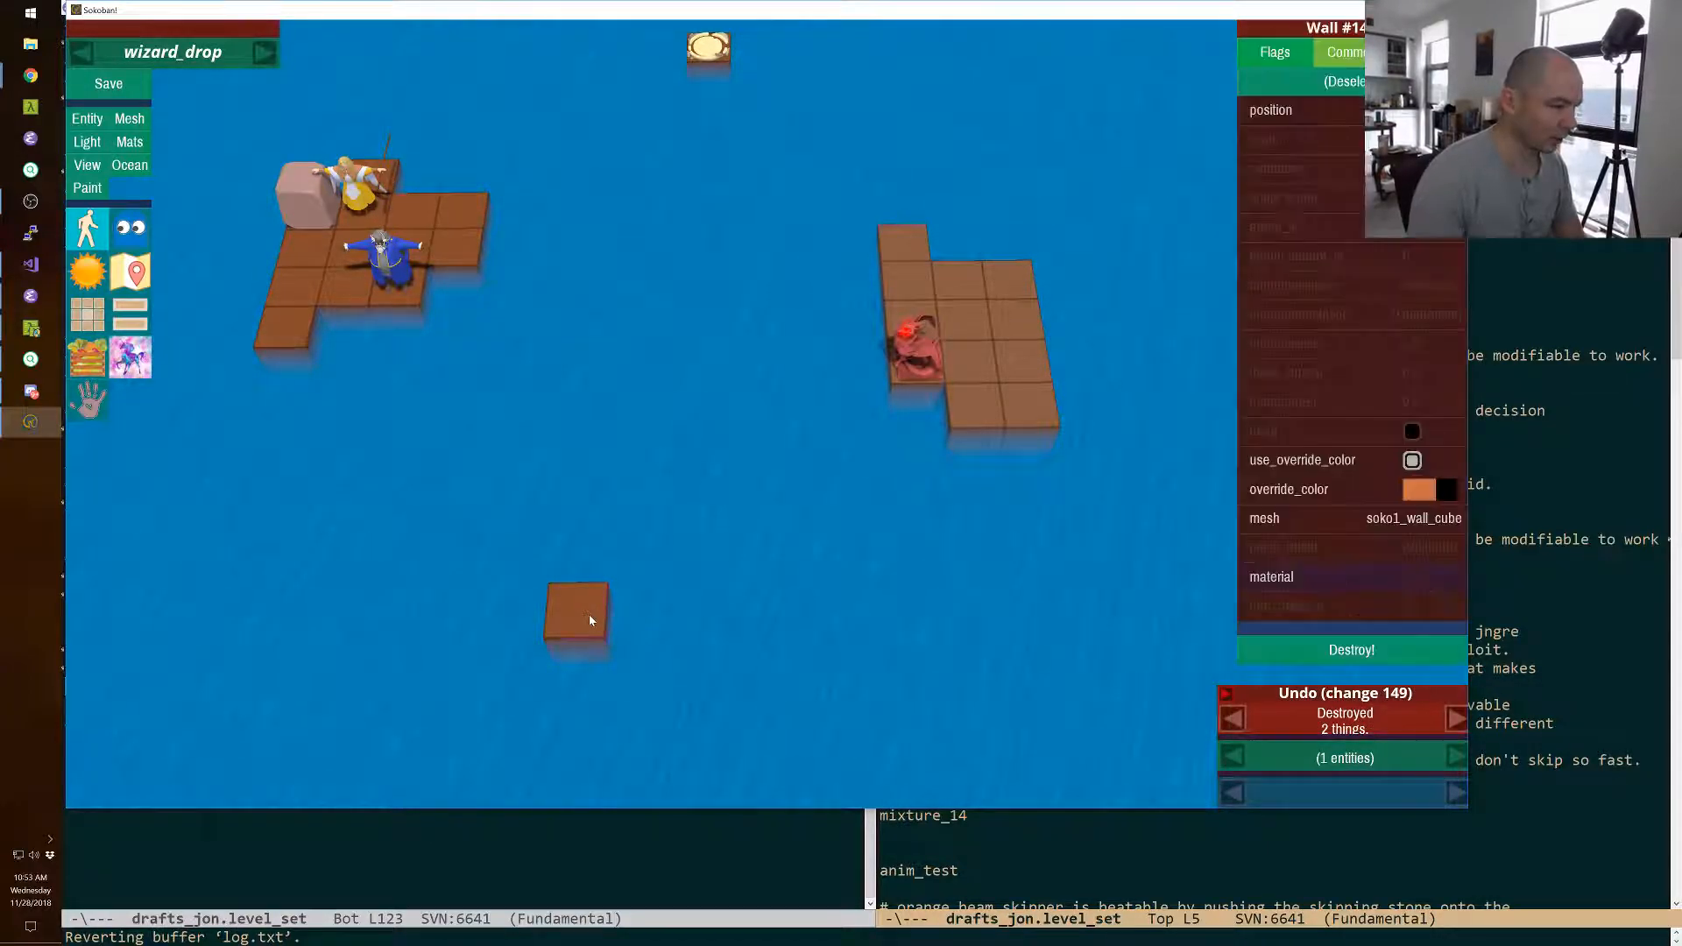
left_click(589, 620)
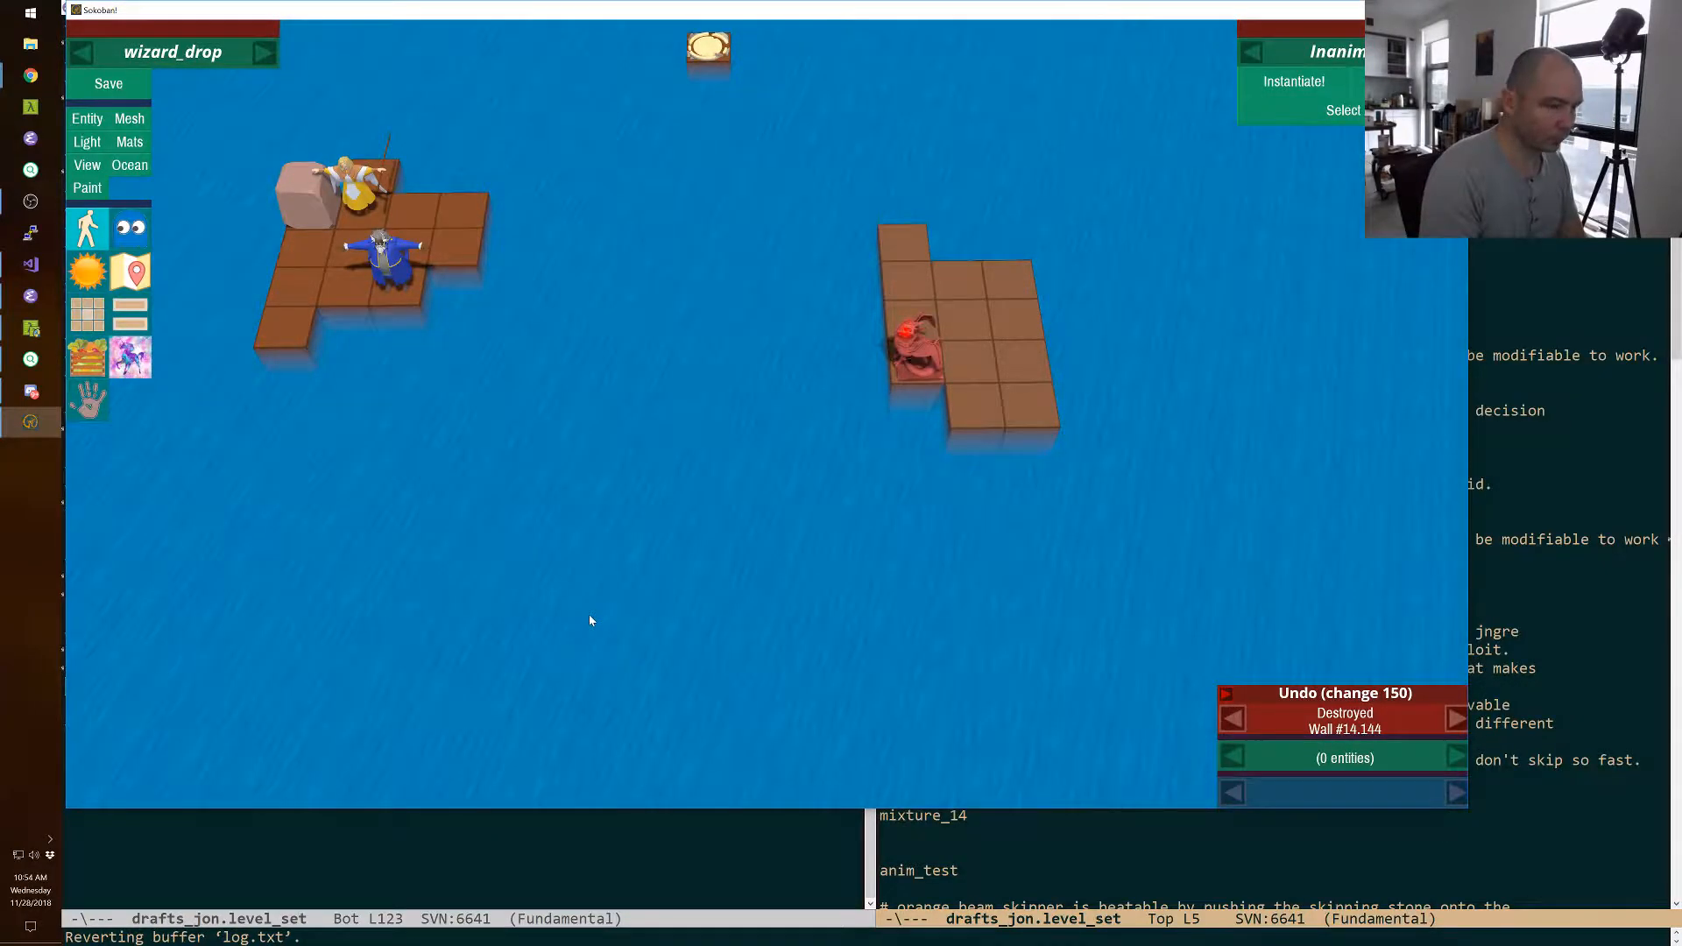
Copy the gold magic mirror from the palette, paste it directly behind the monster in wizard_drop and rotate it to 180.0.
key("p")
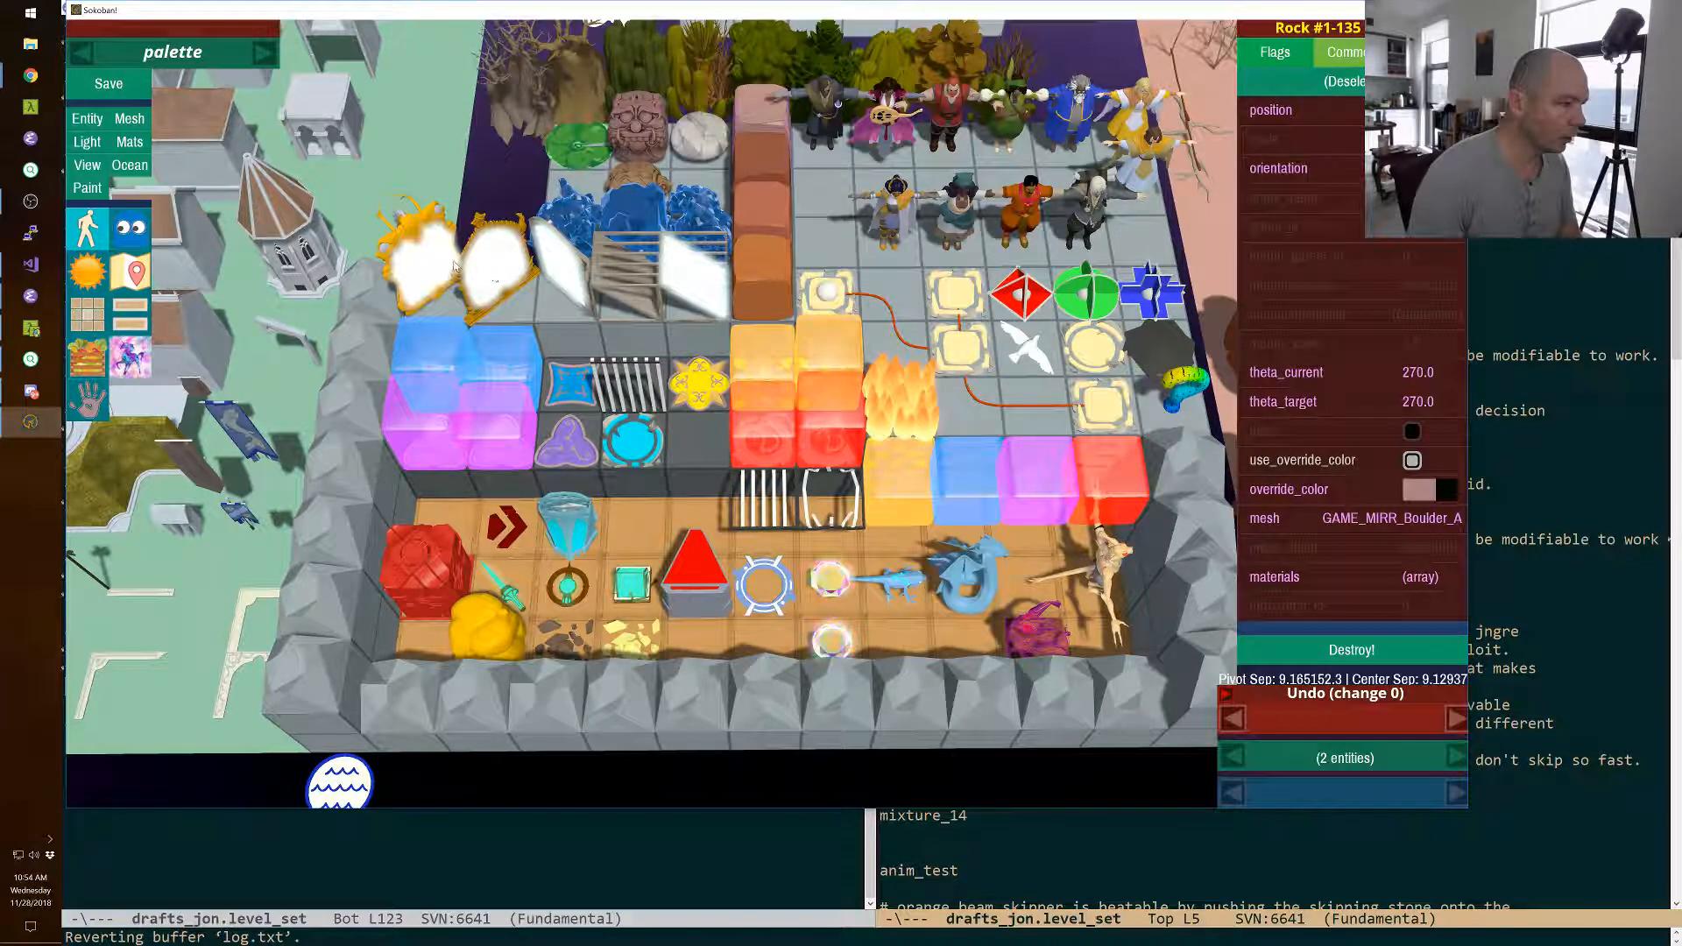
left_click(480, 282)
key("p")
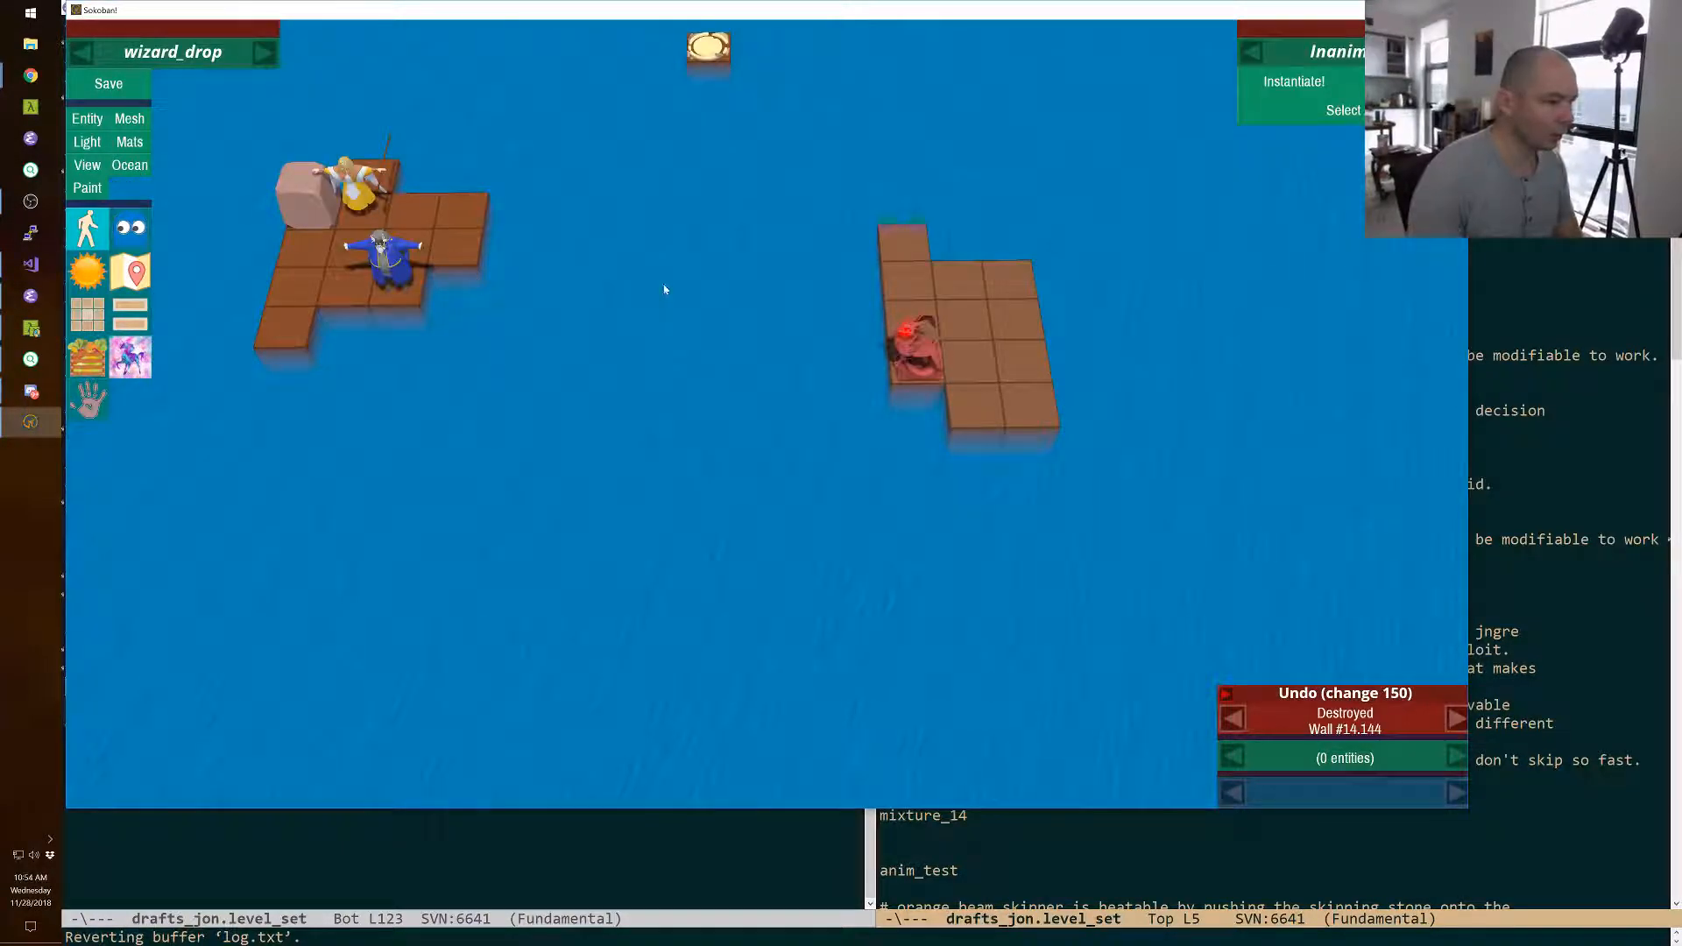
key("ctrl+v")
key("r")
key("r")
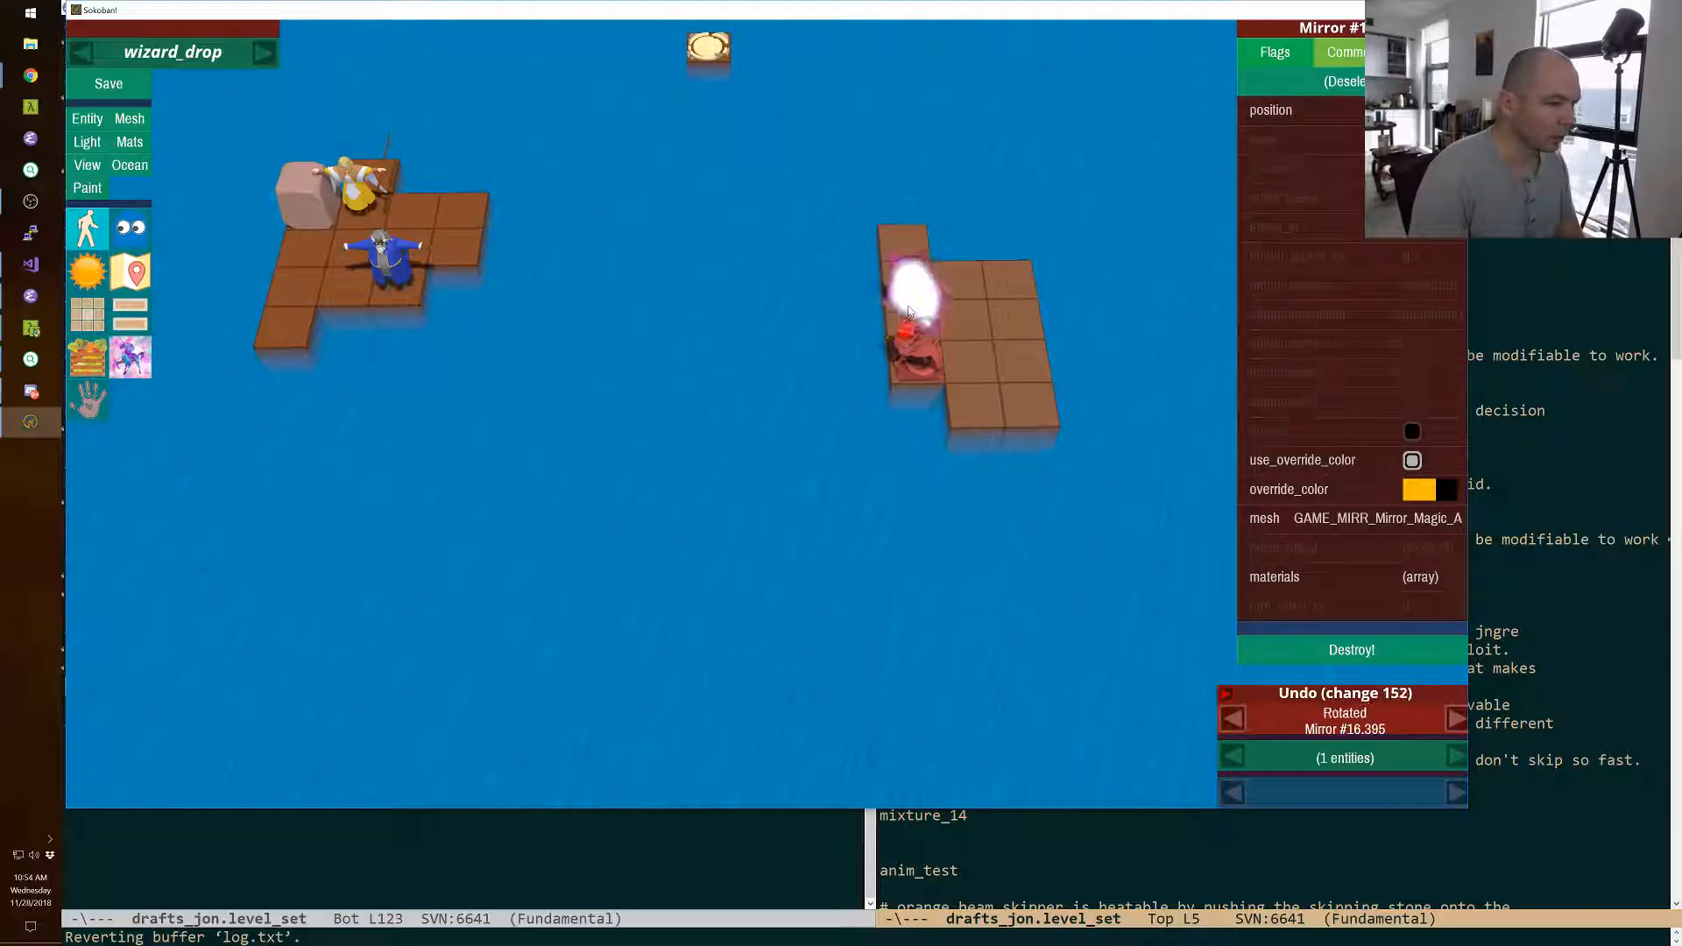
key("r")
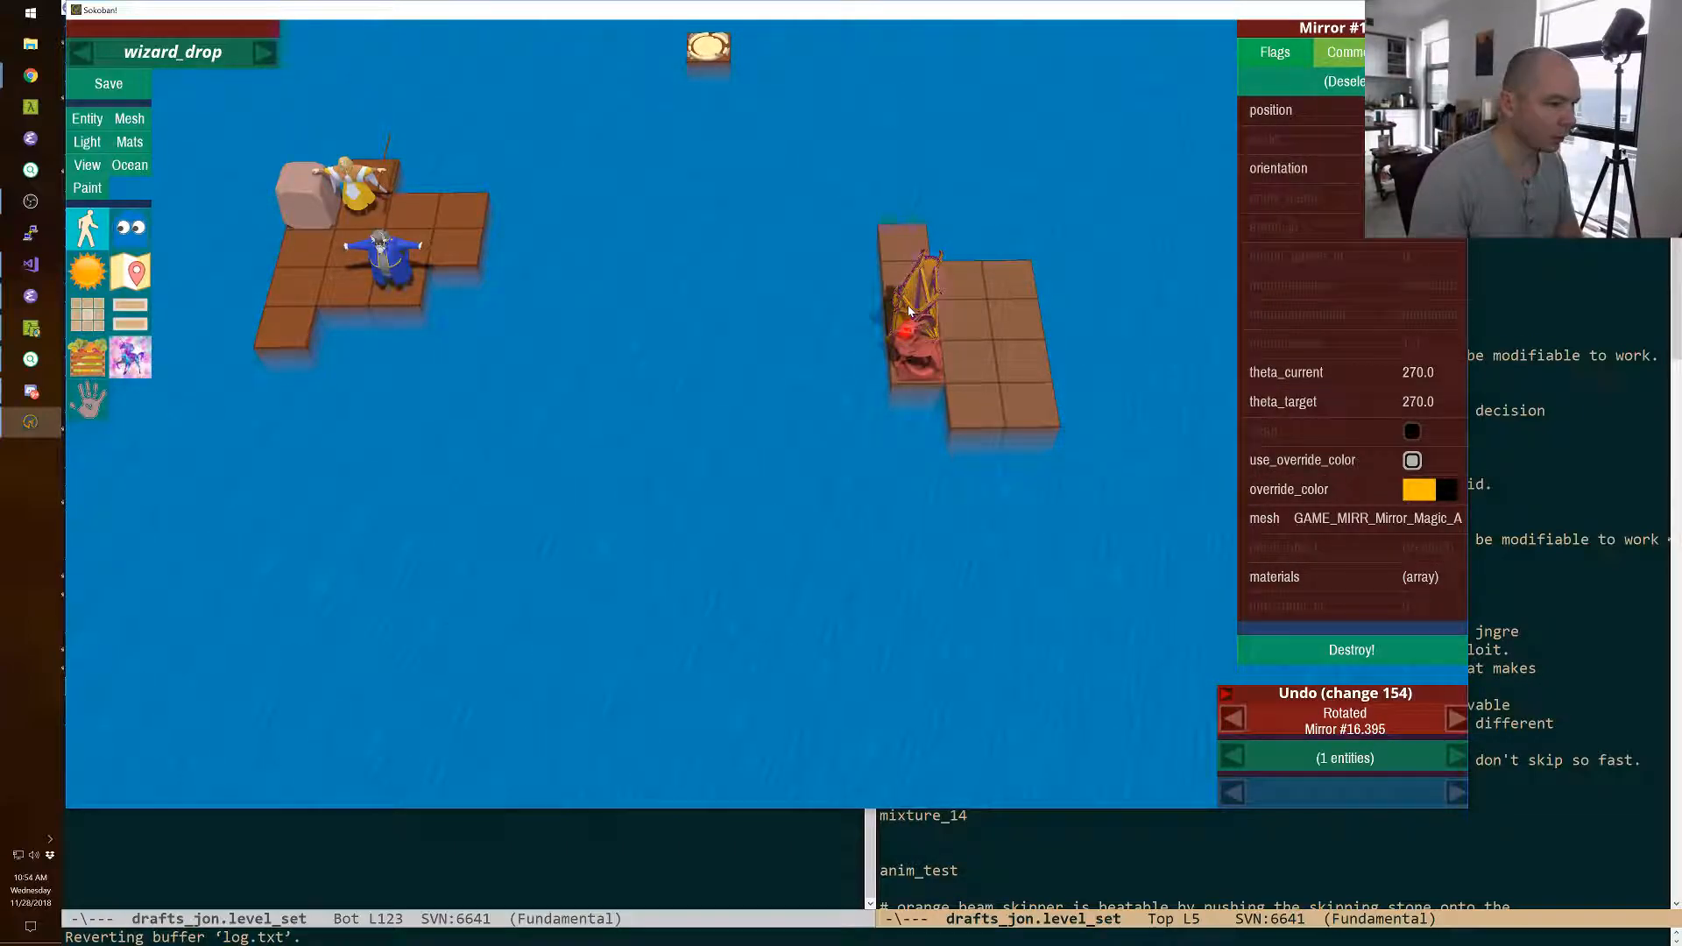
key("r")
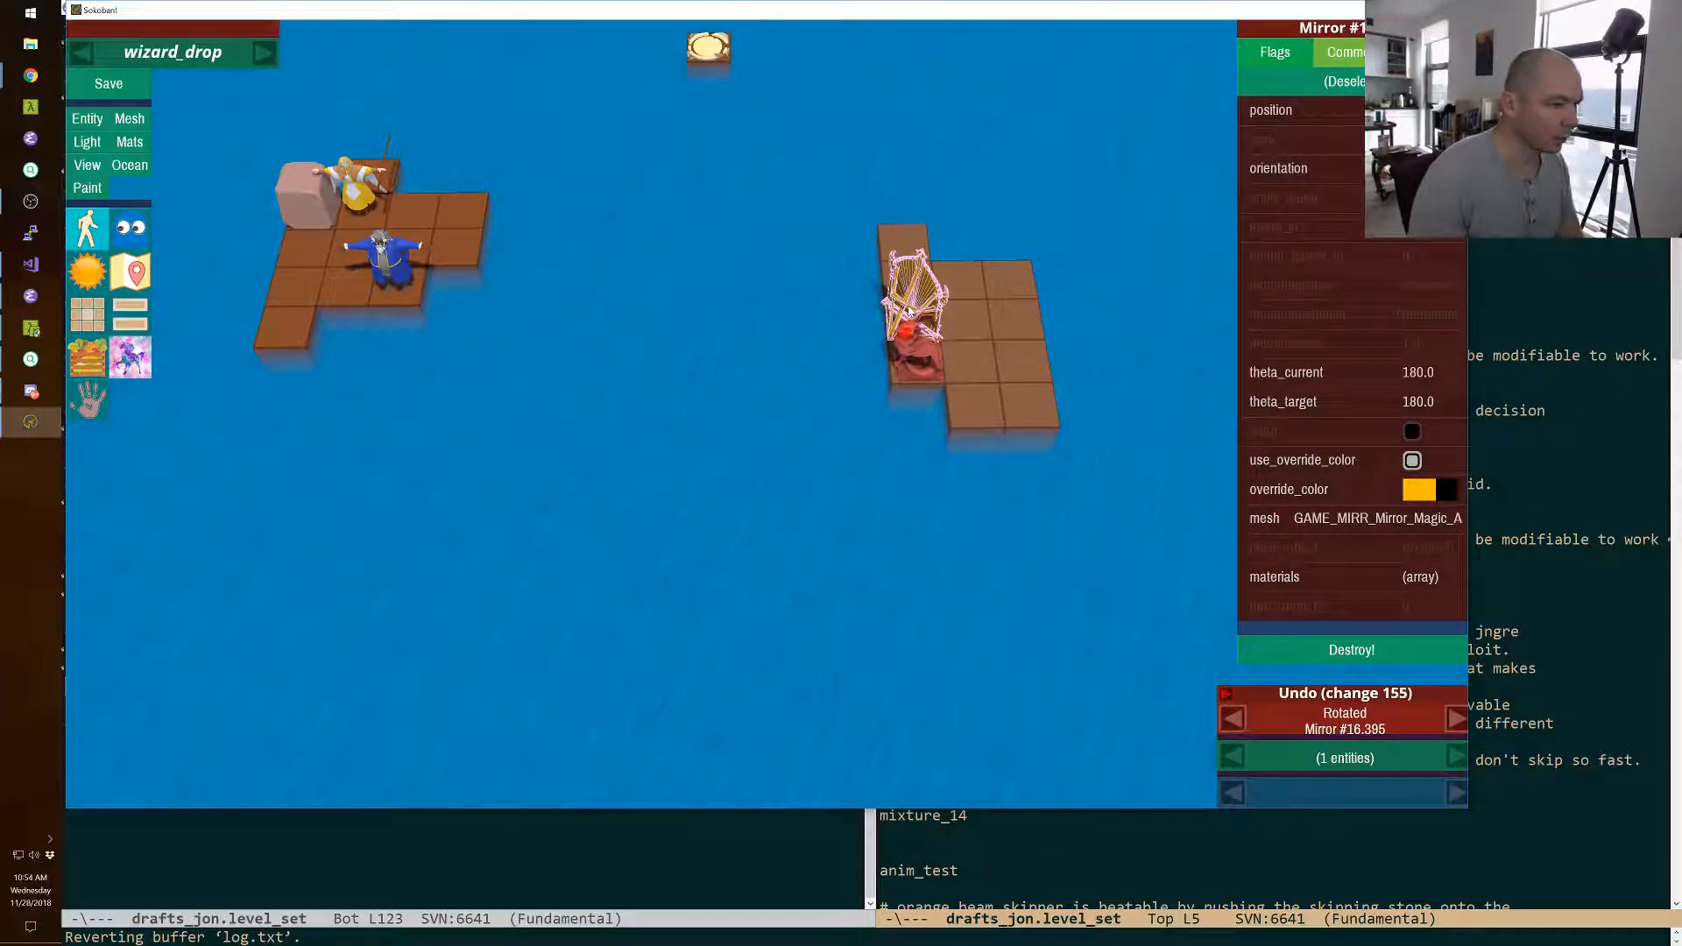
Try the monster two squares to the right, and move it back in front of the mirror.
left_click(920, 360)
key("shift+Right")
key("shift+Right")
key("shift+Left")
key("shift+Left")
key("Escape")
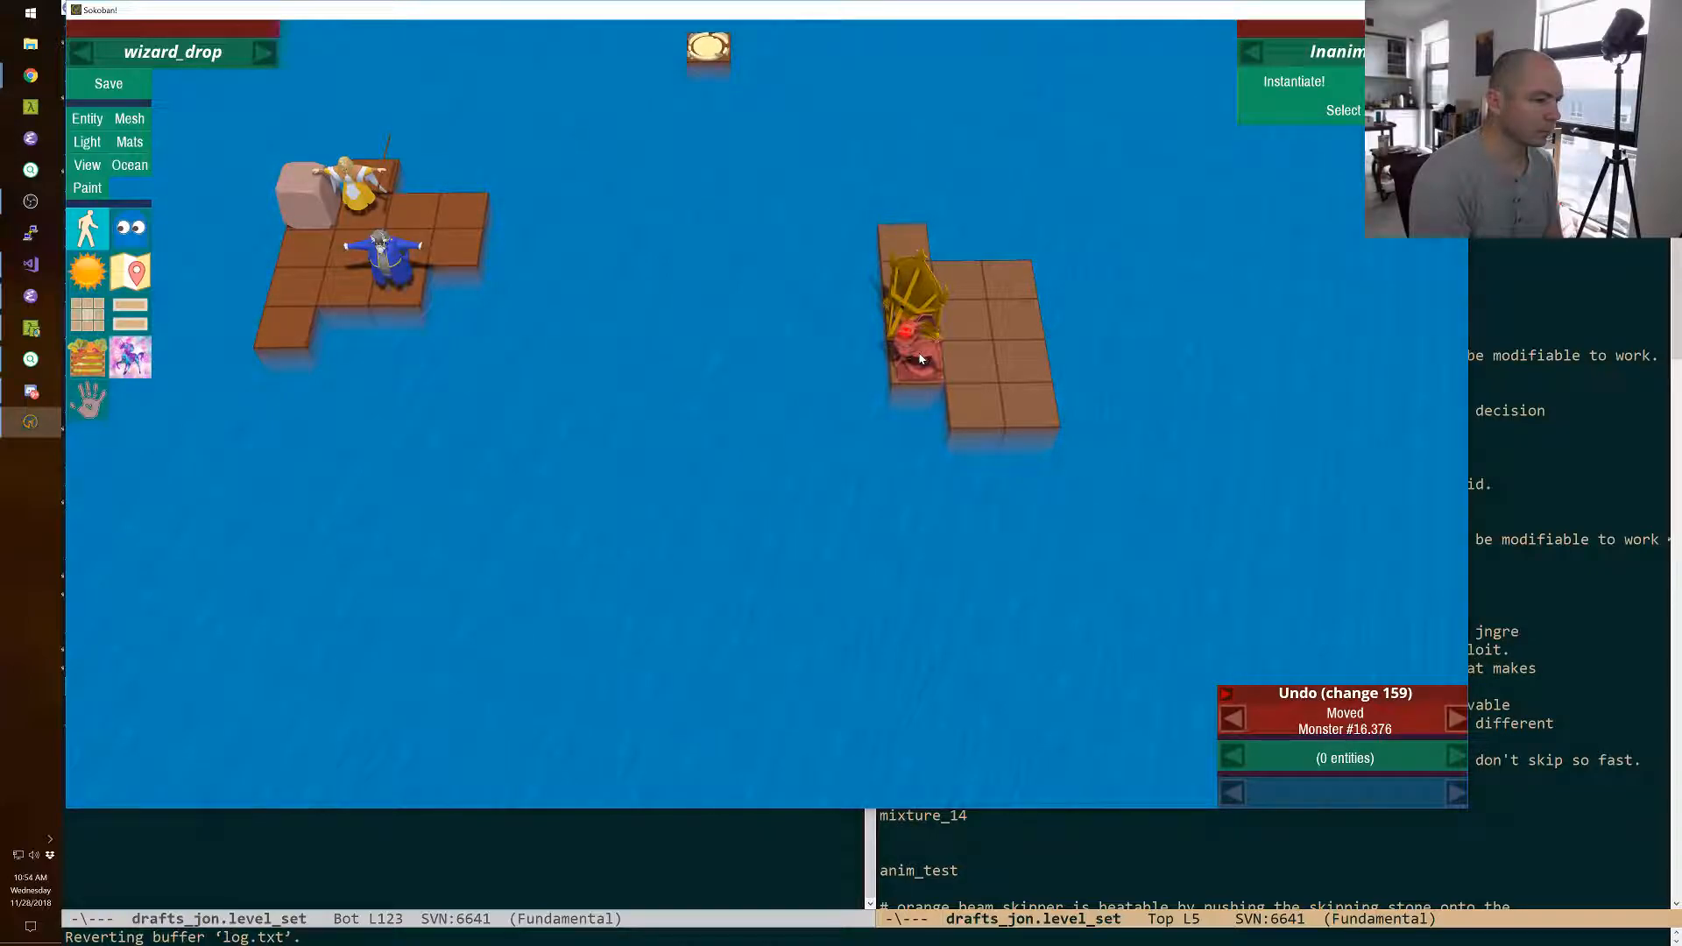
Save the wizard_drop level and leave the editor for play mode.
left_click(85, 98)
key("F11")
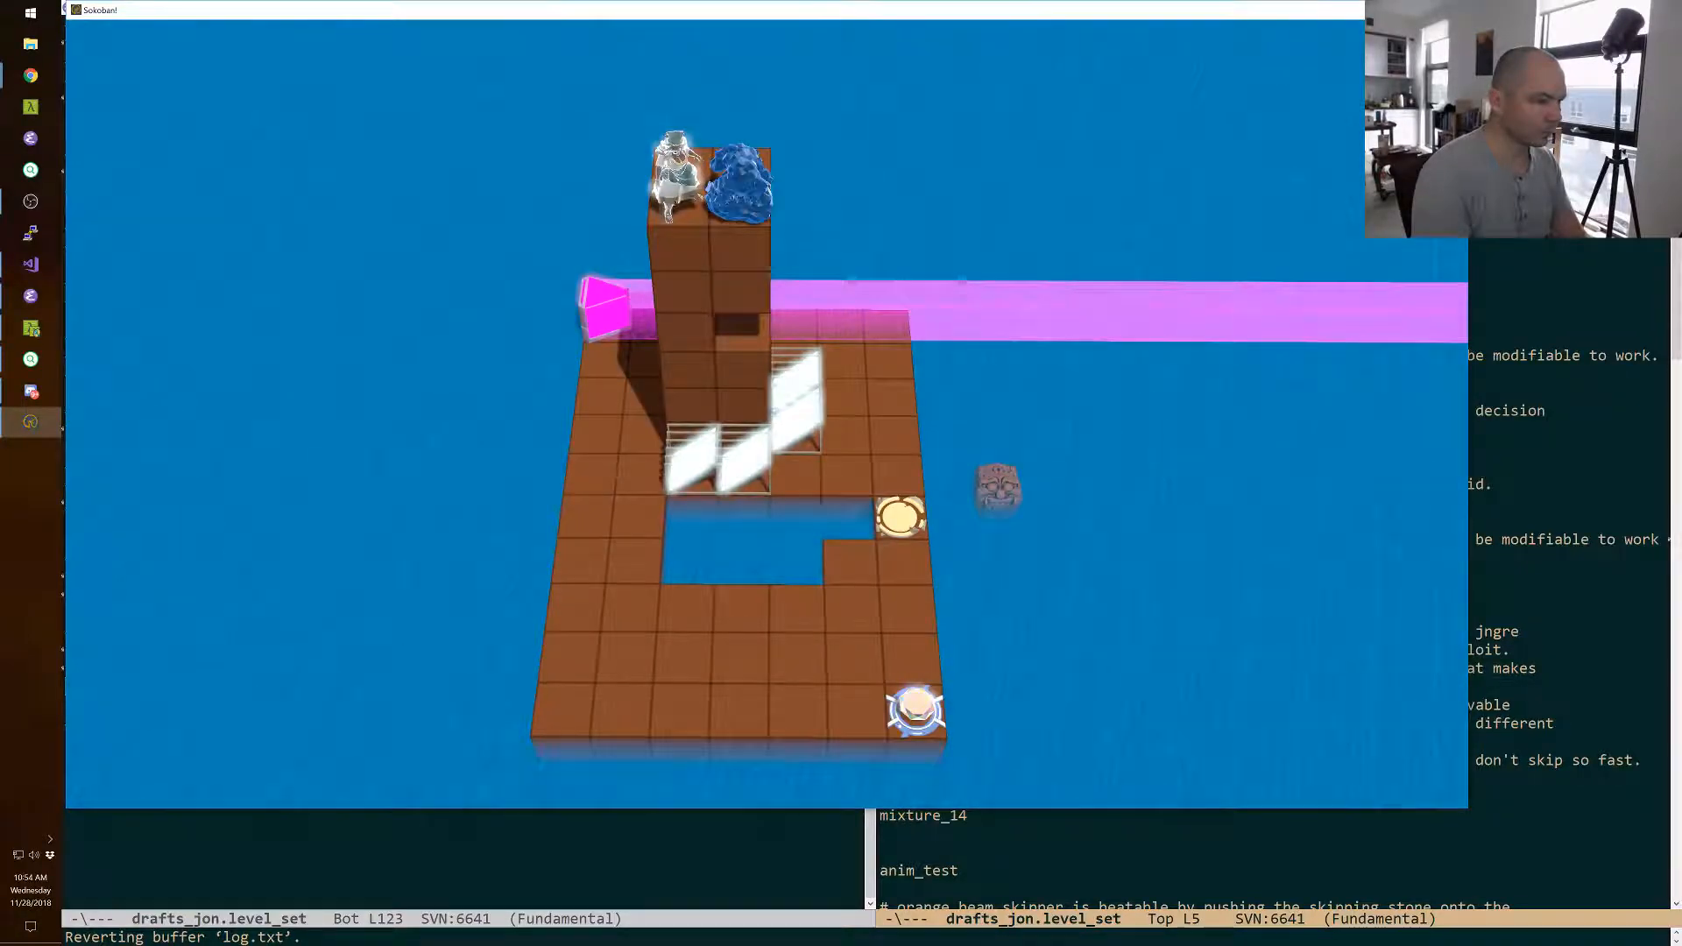
Load the level wizard_drop through the game console.
key("grave")
type("level wizard_drop")
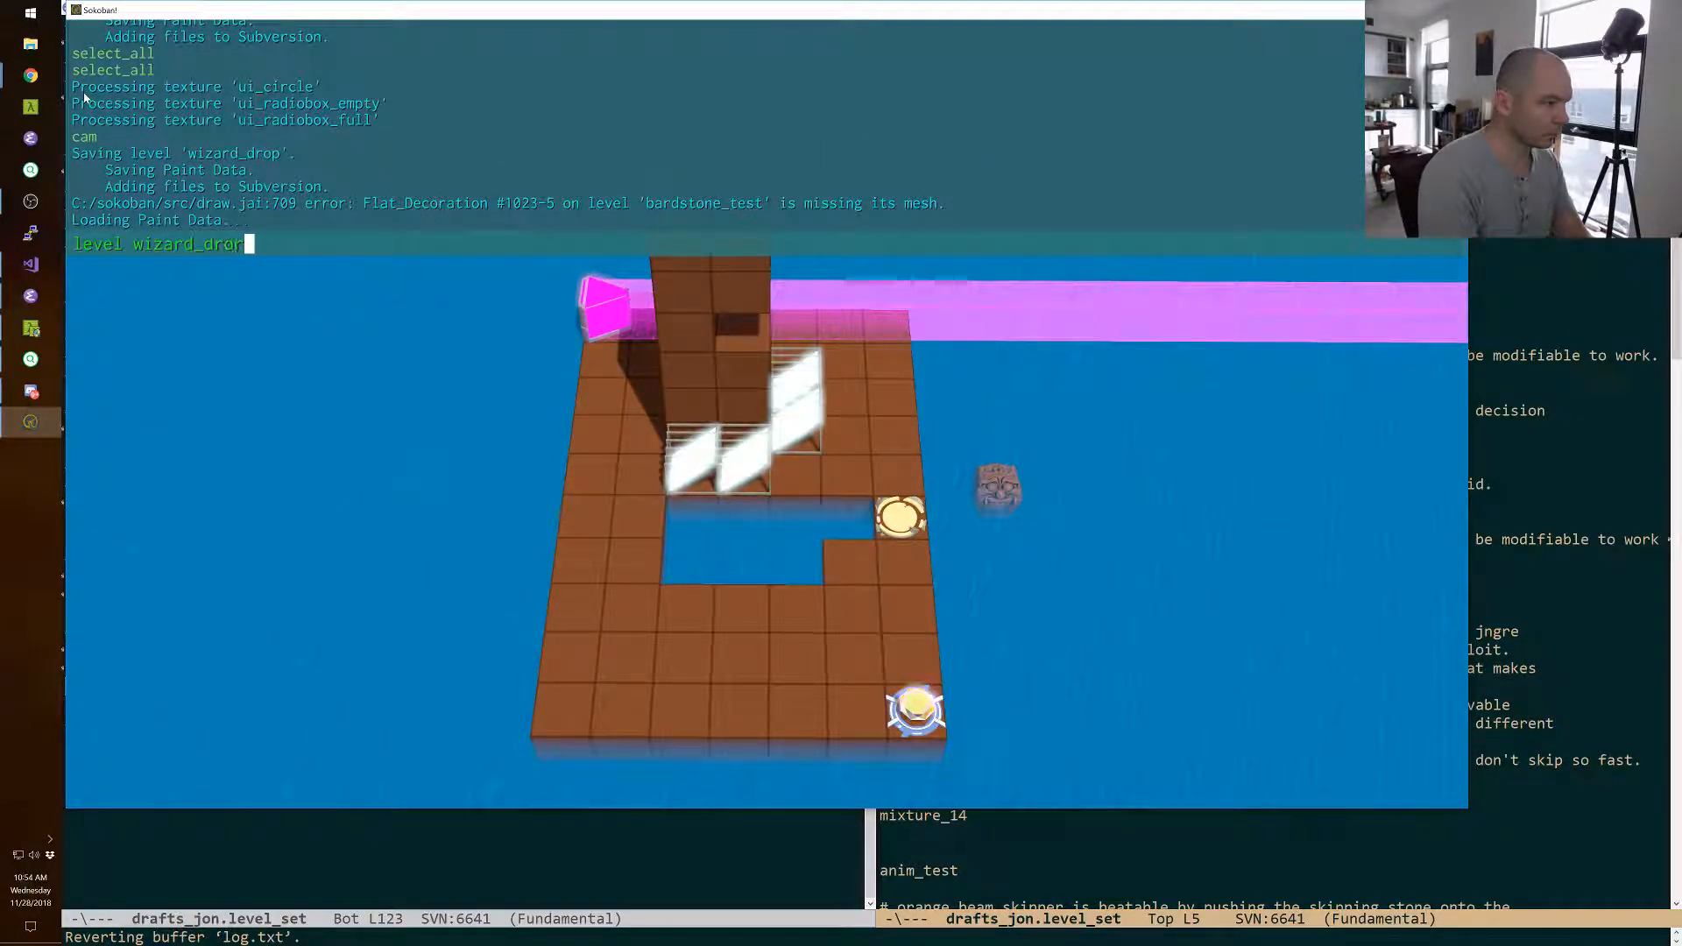
key("Return")
key("grave")
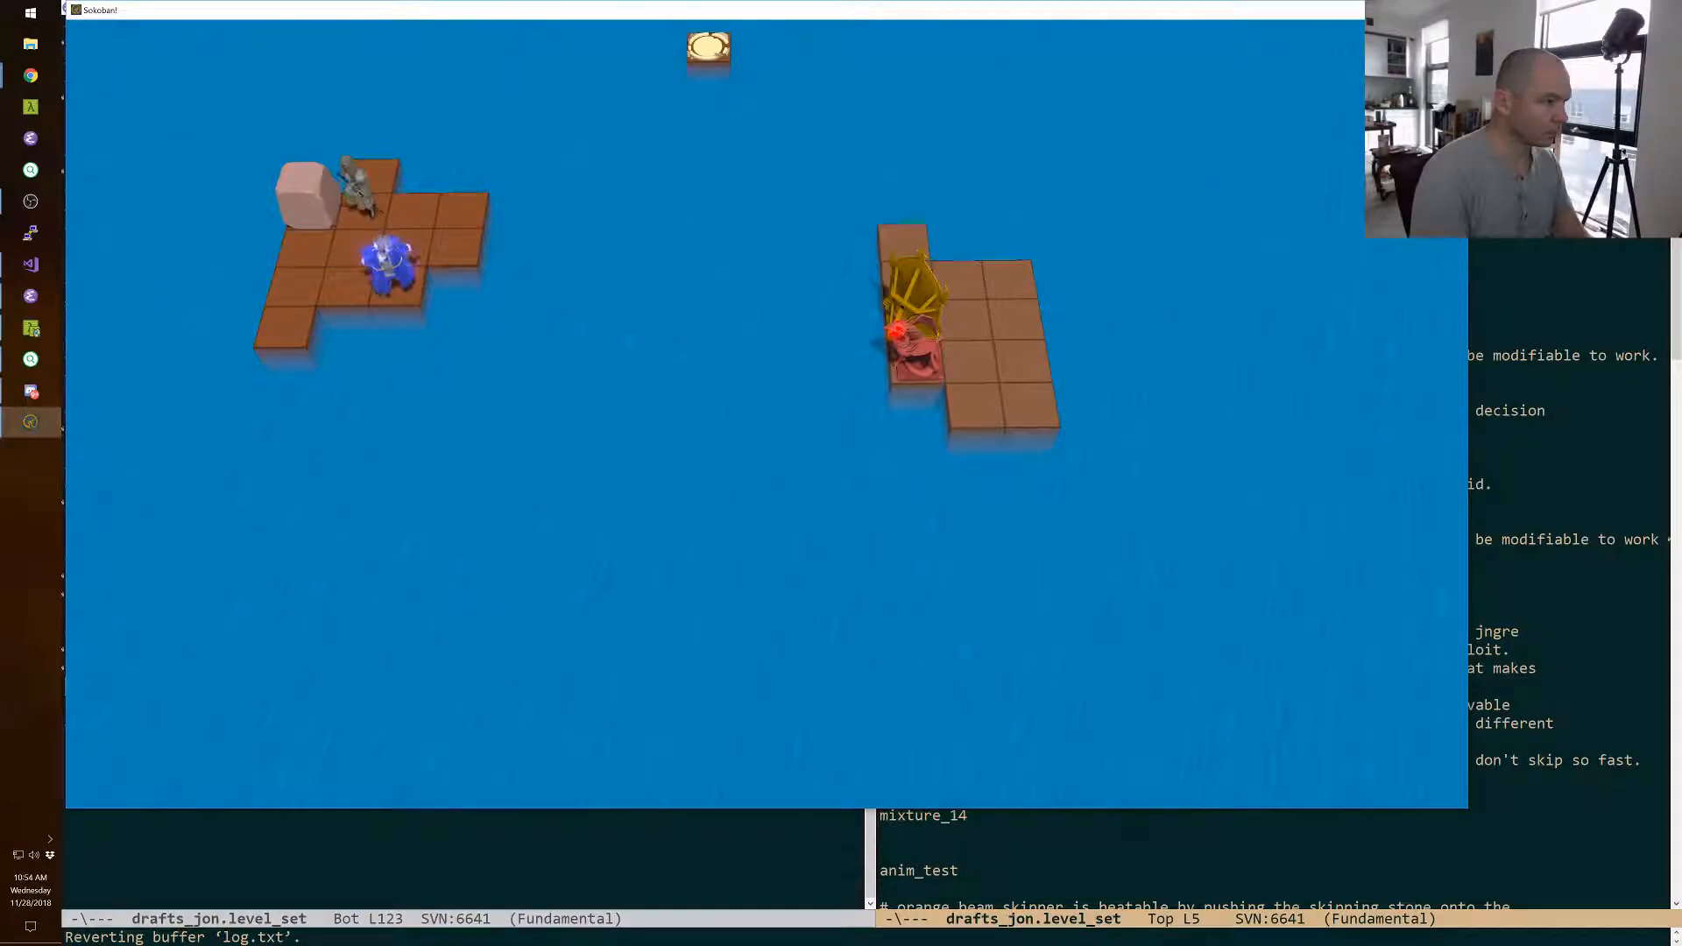
Walk the cleric down past the island's front tile and three squares right along the monster's fire line.
key("space")
key("Down")
key("Left")
key("Down")
key("Down")
key("Down")
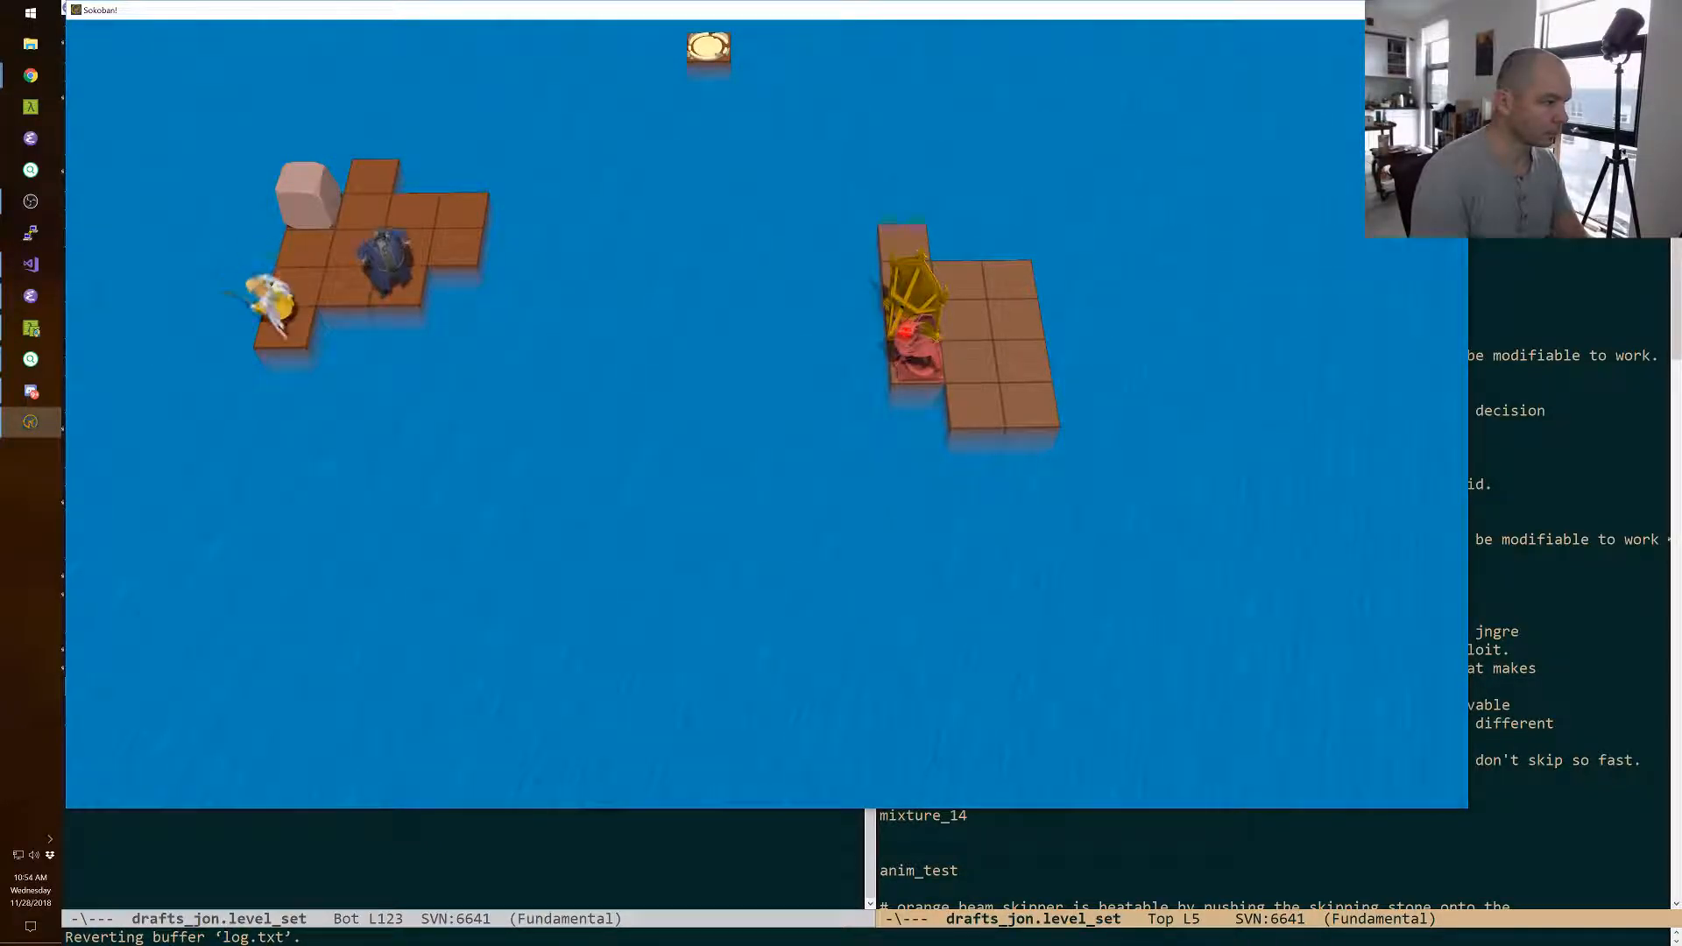
key("Right")
key("Right")
key("Right")
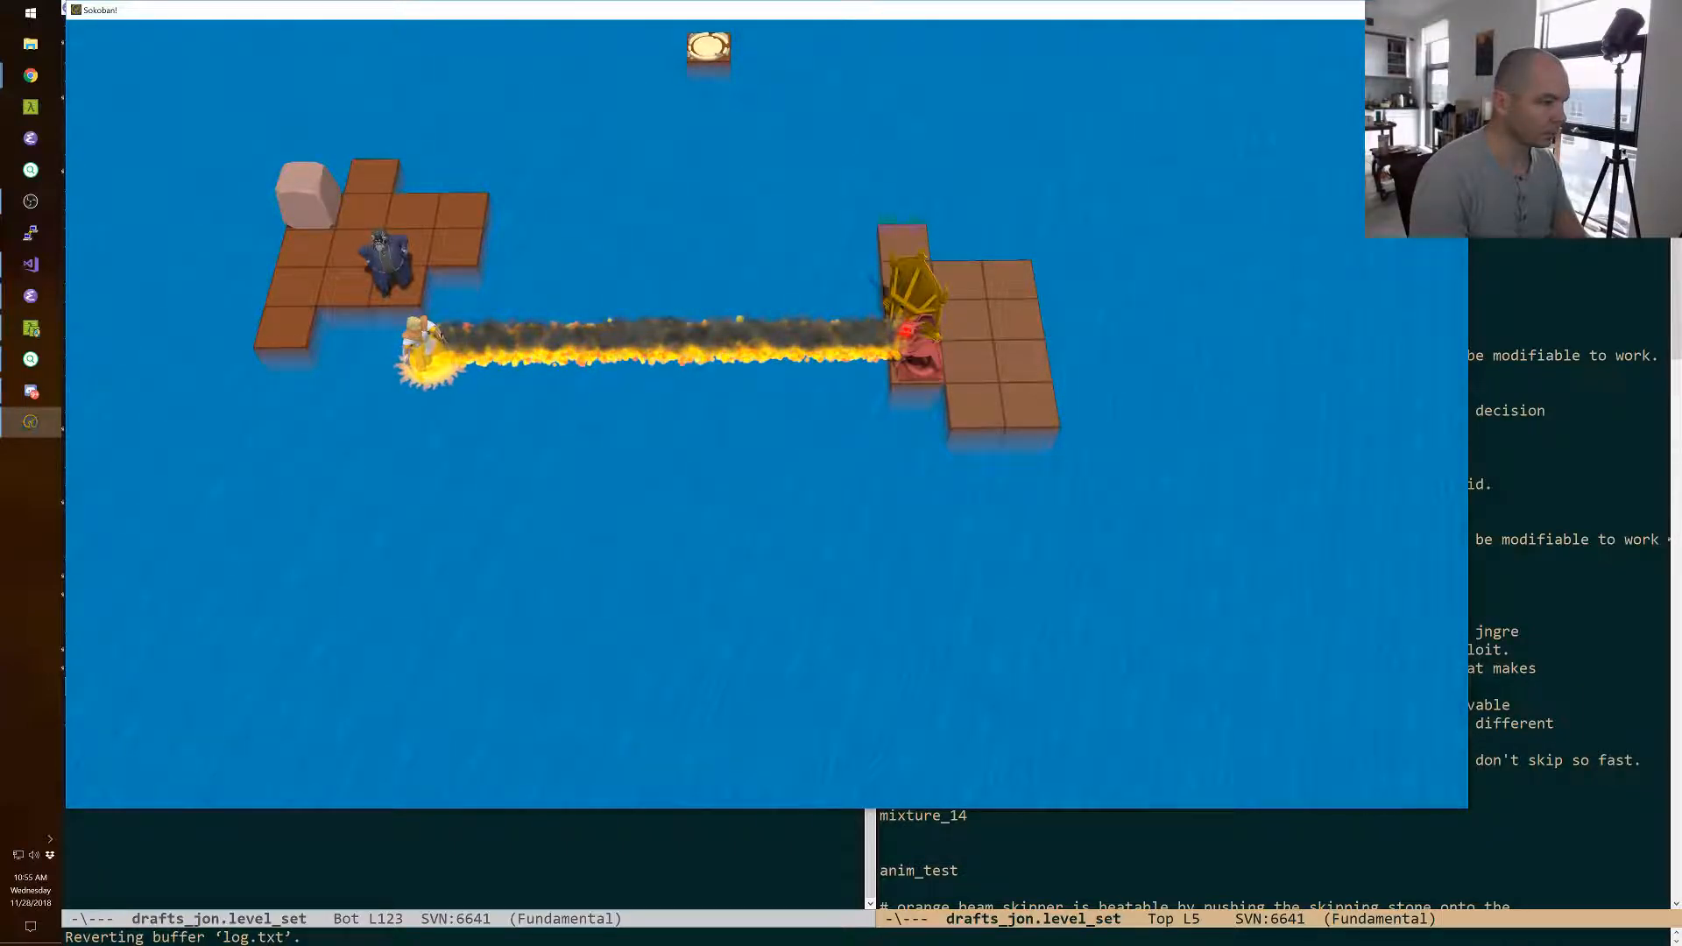
Bring the cleric back to the near end of the fire line, switch to the wizard and walk him left.
key("Left")
key("Left")
key("Left")
key("space")
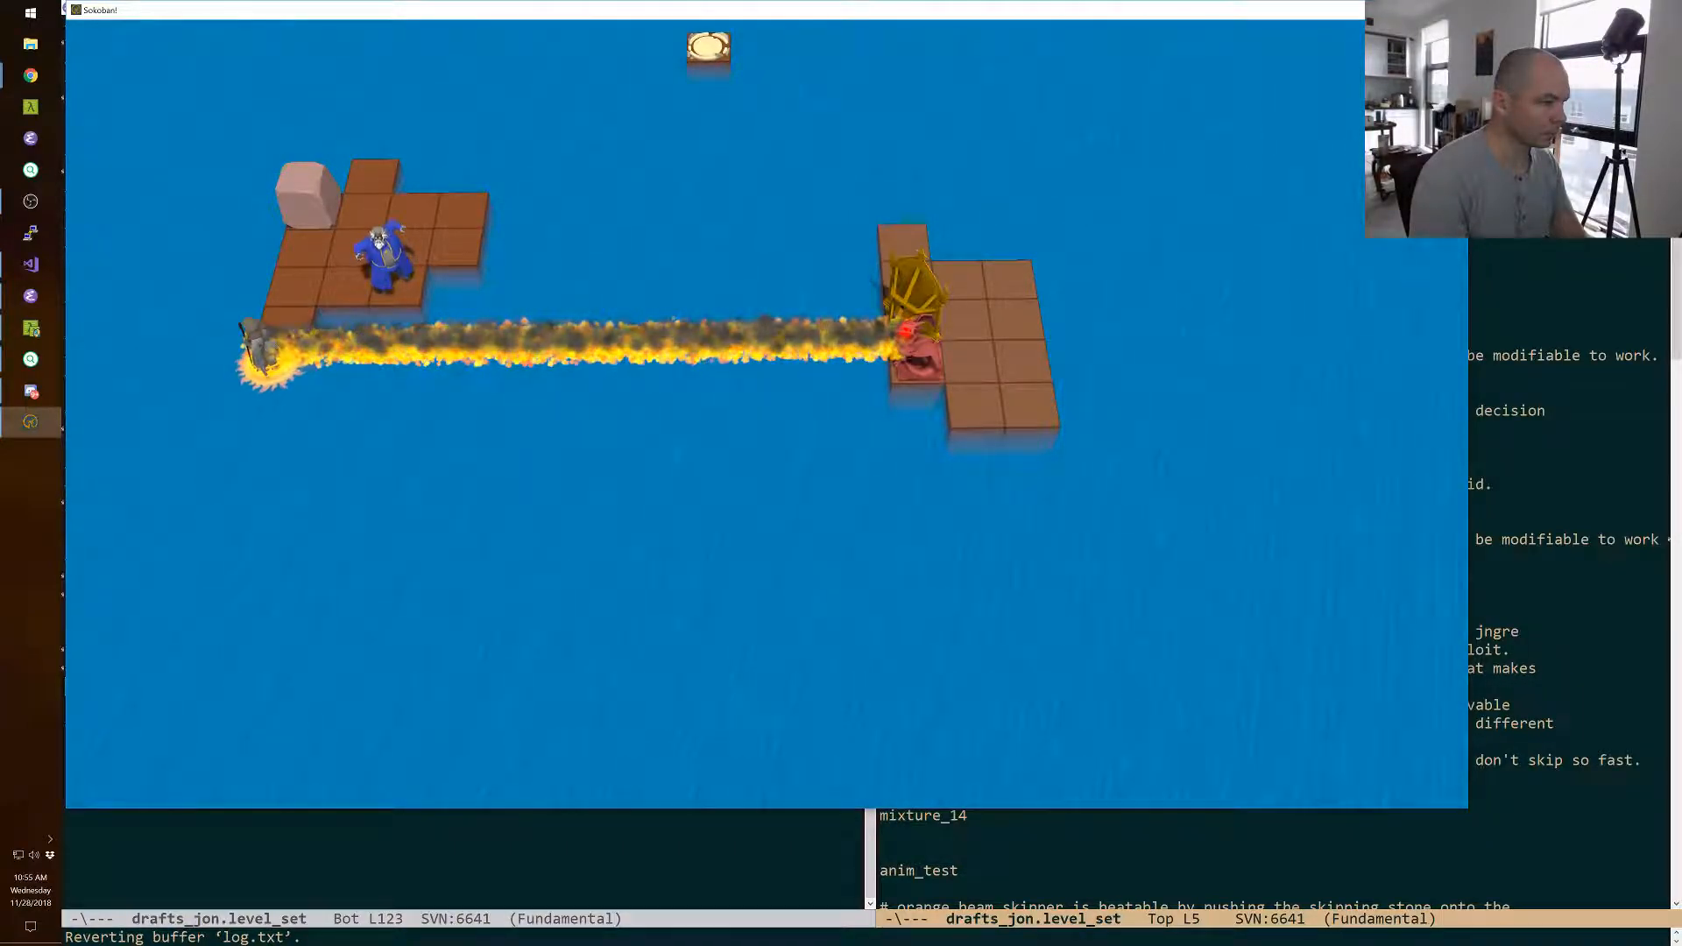
key("Left")
key("Left")
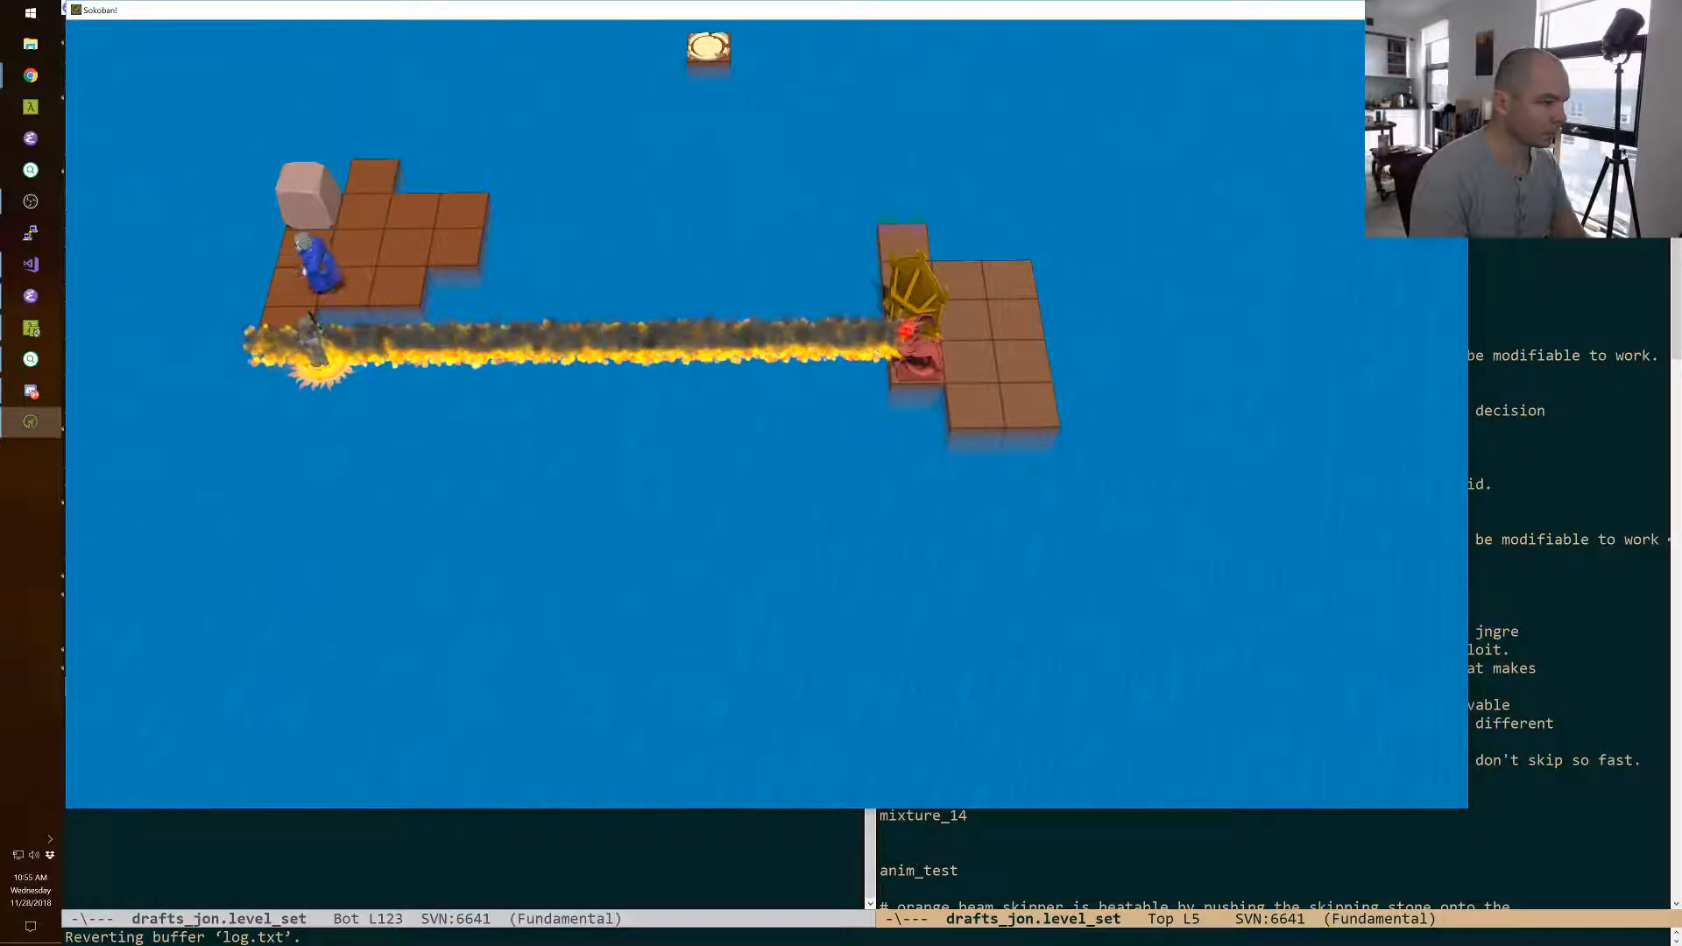
Try positioning the wizard and cleric so that the wizard swaps places with the monster.
key("space")
key("Left")
key("space")
key("space")
key("Right")
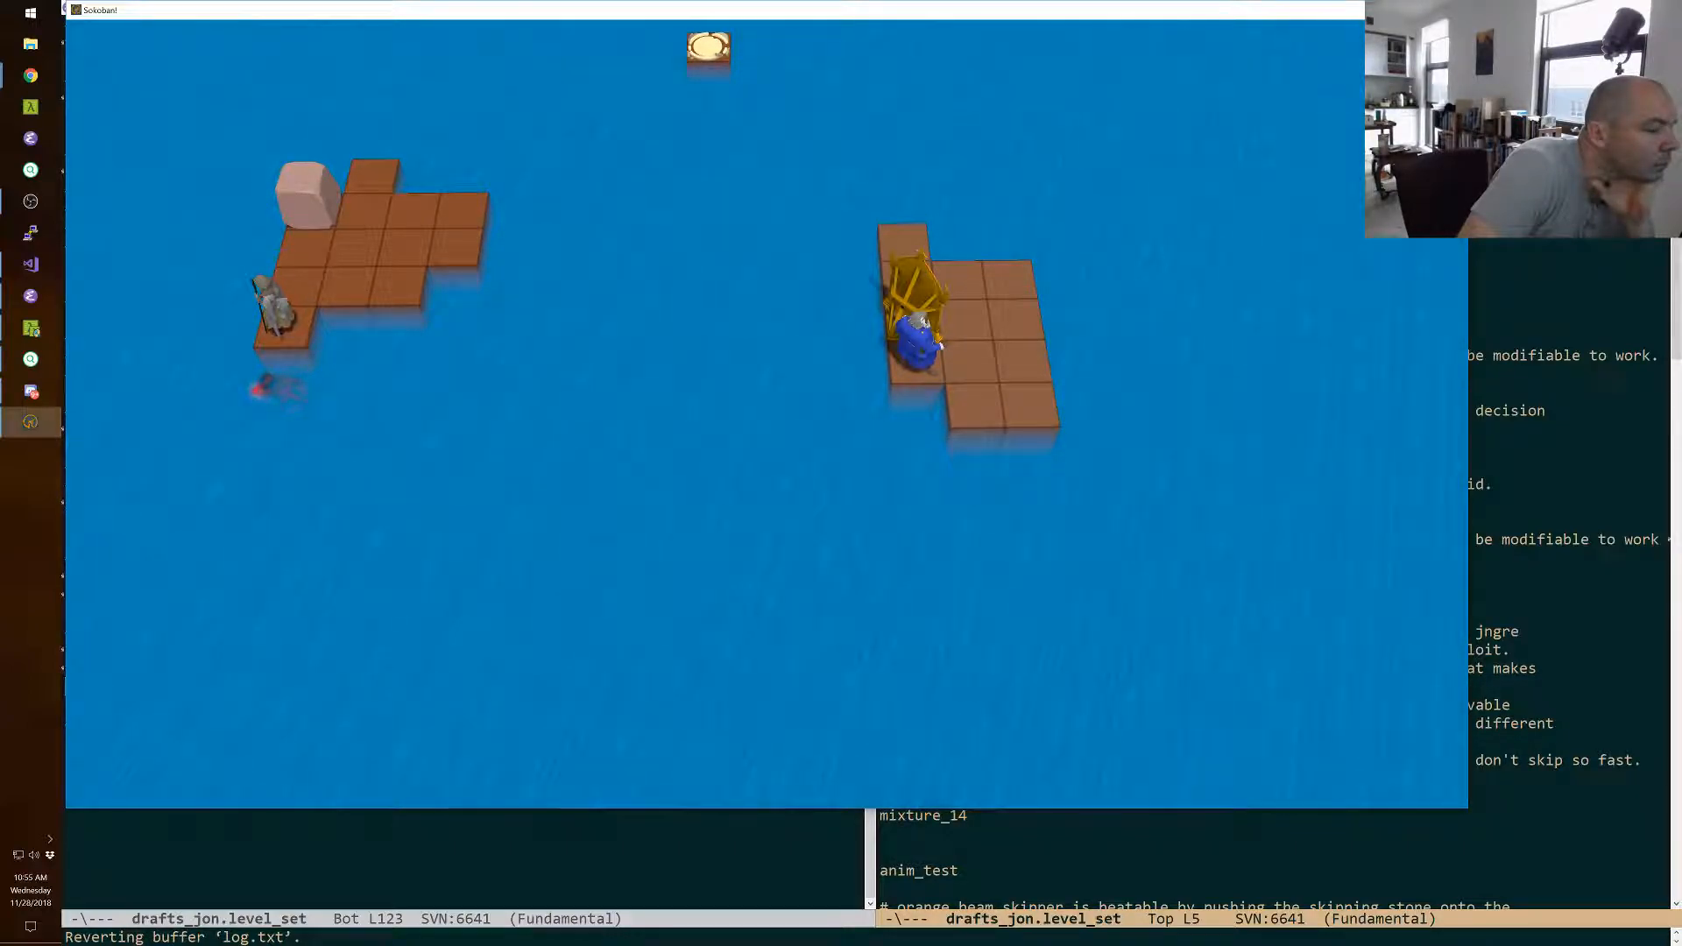
key("Left")
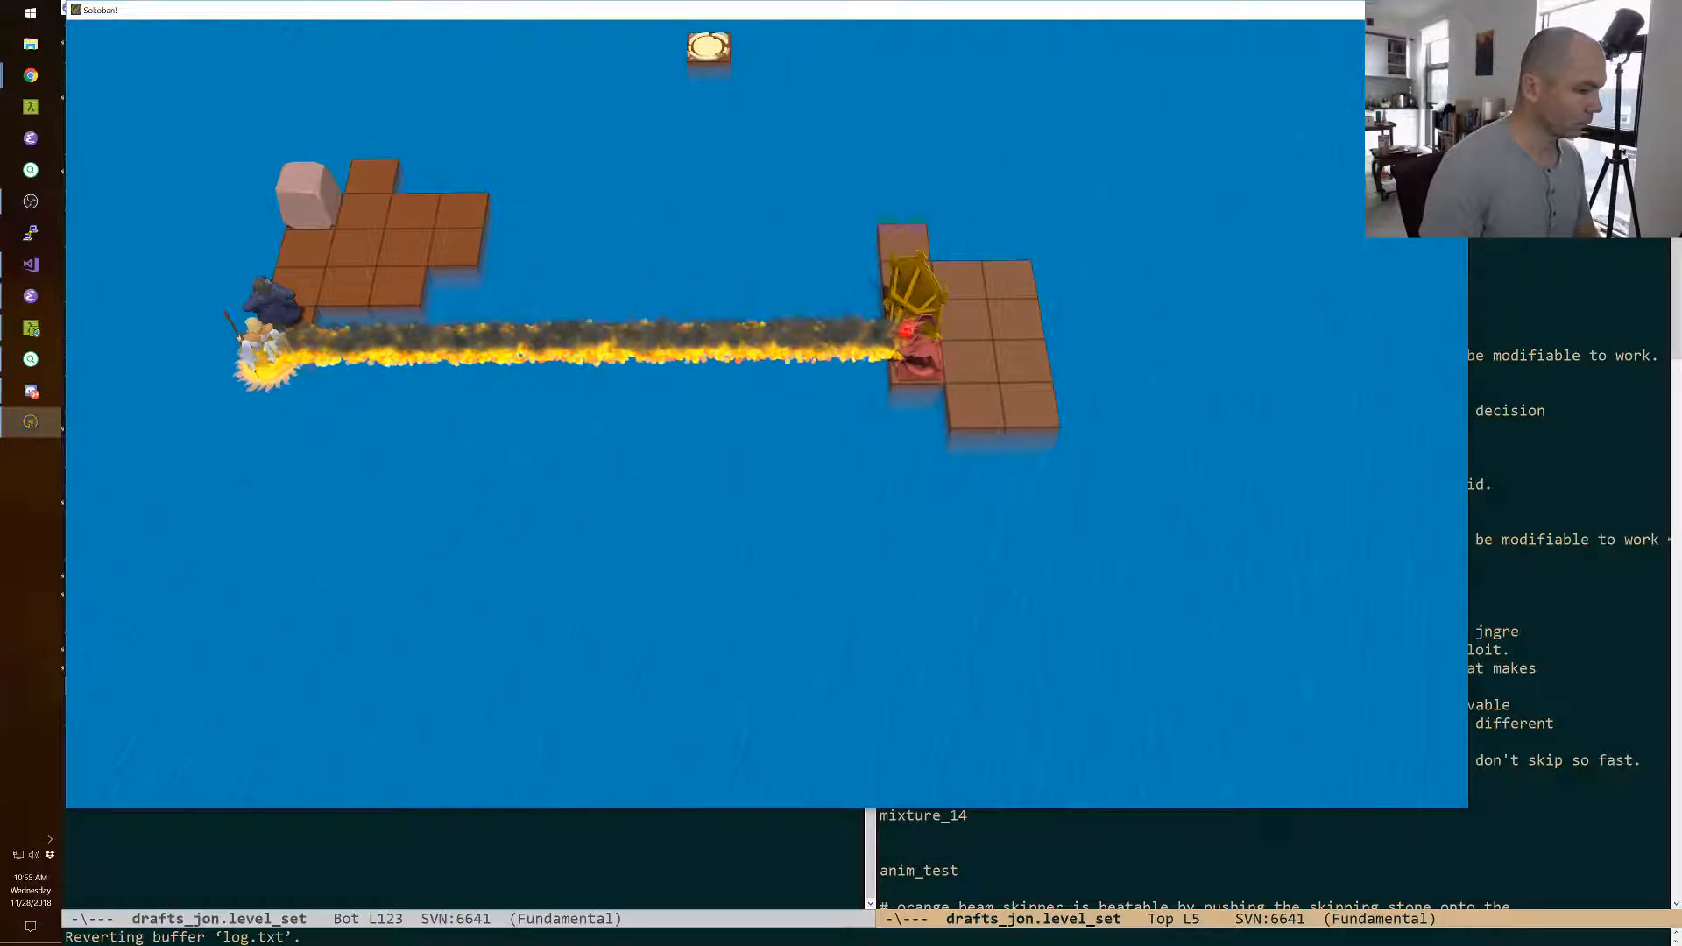
Test moving the cleric right along the fire line and back beside the wizard.
key("Right")
key("Right")
key("Right")
key("Left")
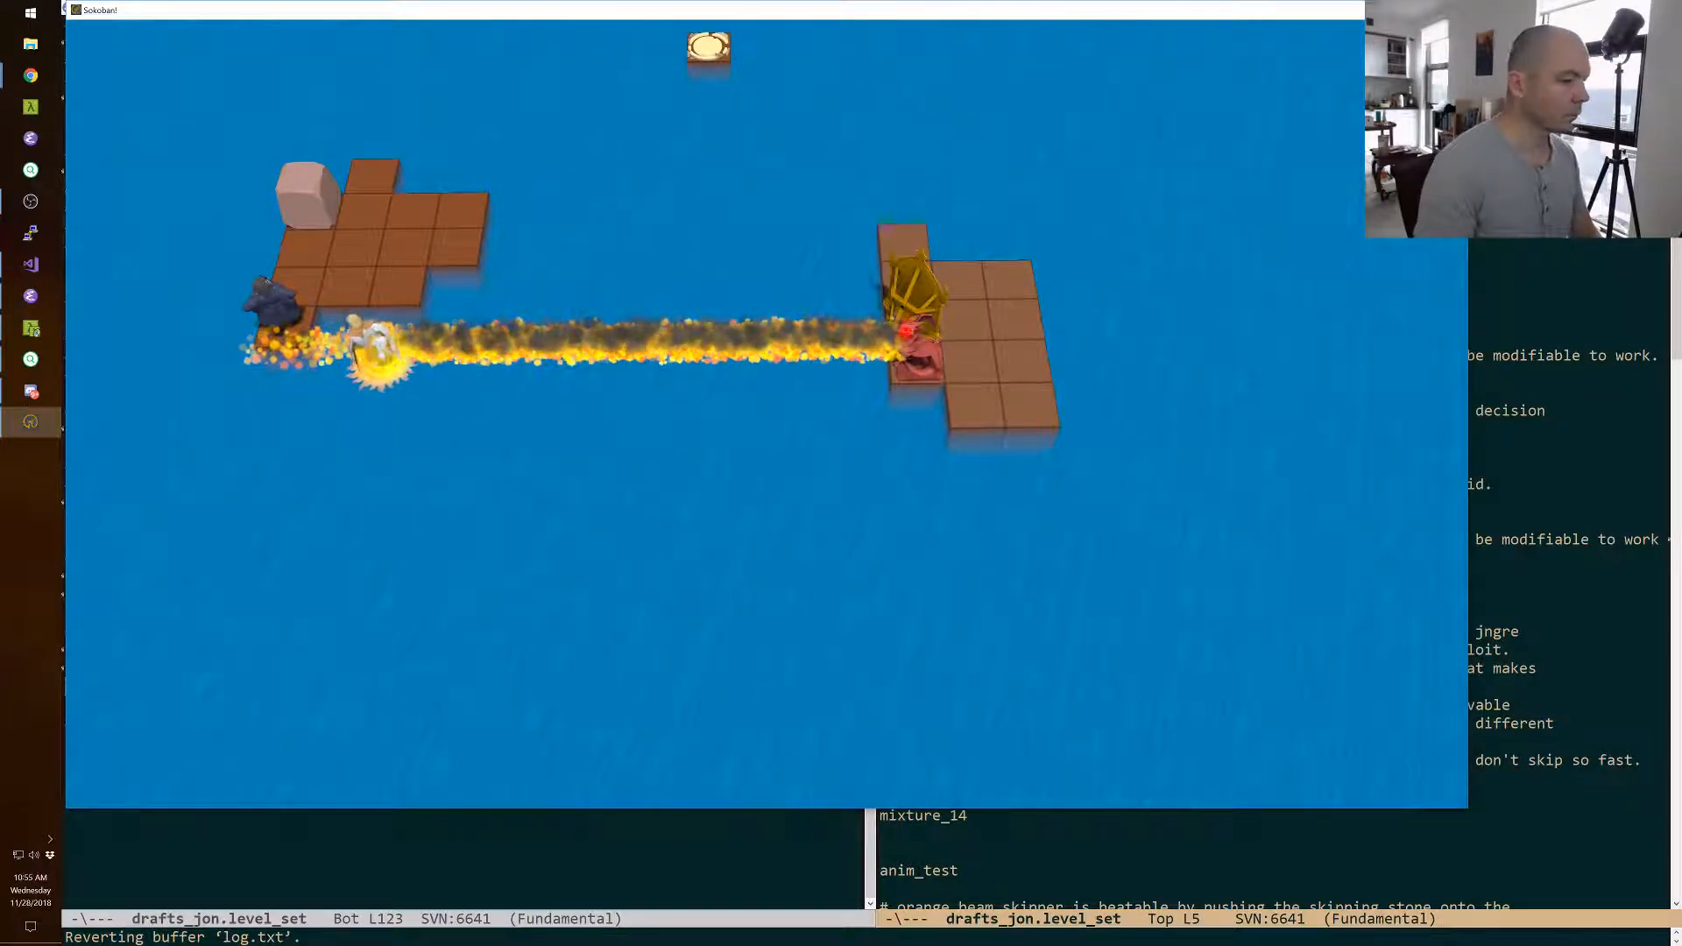
key("Left")
key("Left")
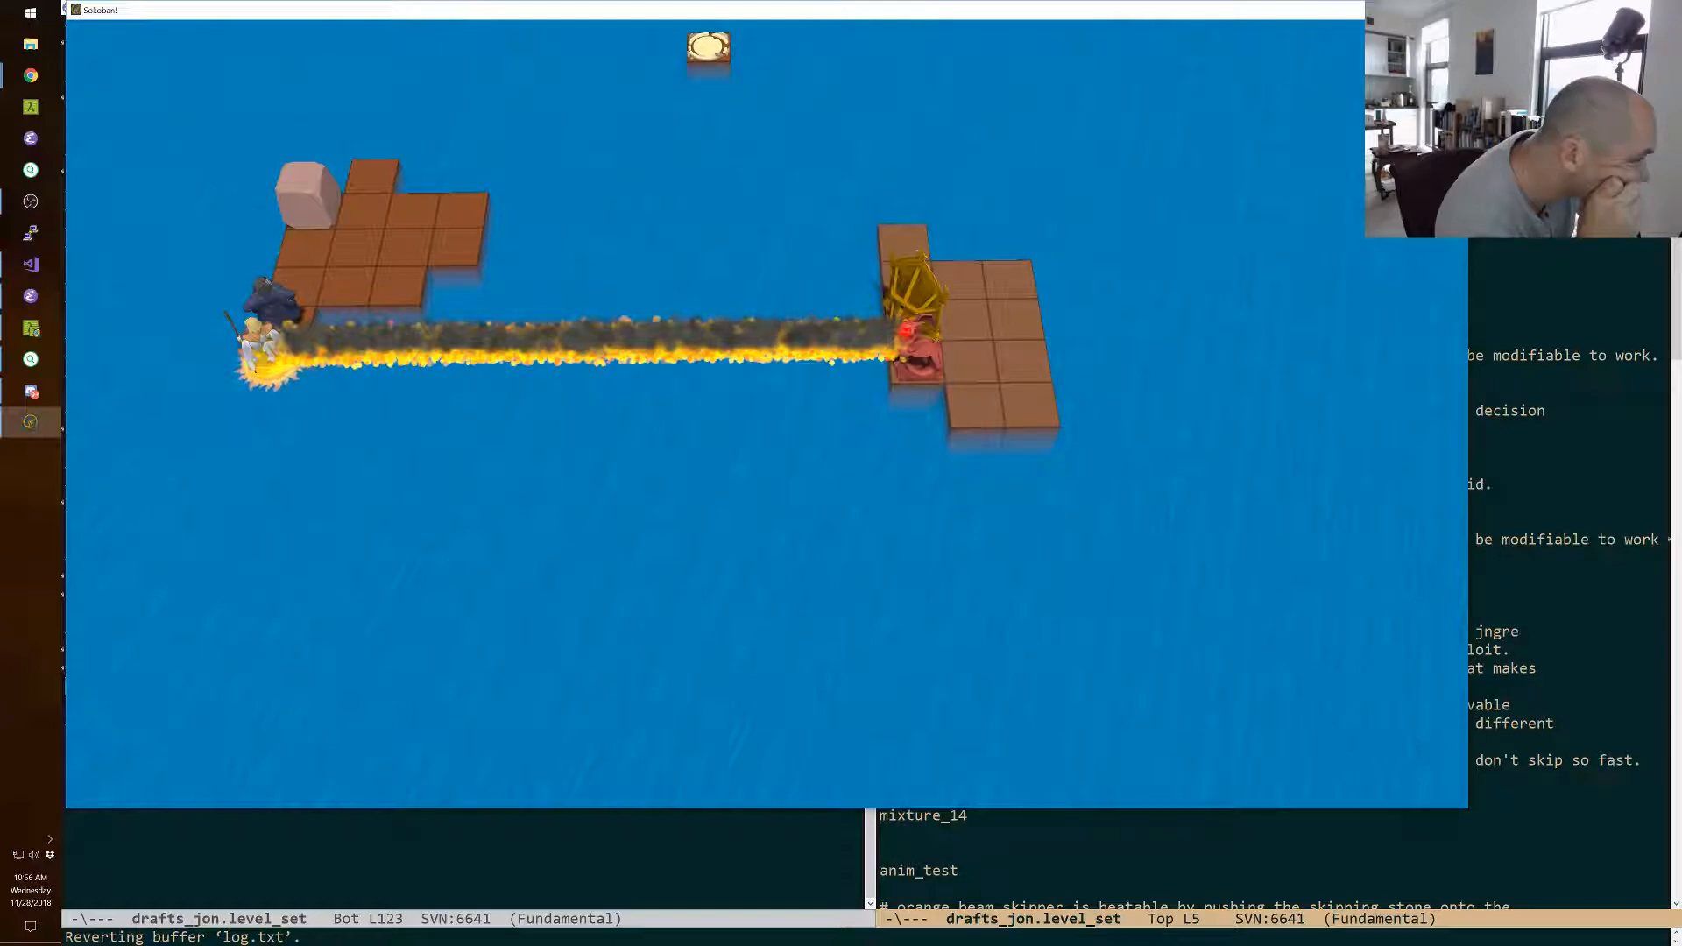
Switch to the wizard and swap him with the magic mirror and the boulder.
key("space")
key("Right")
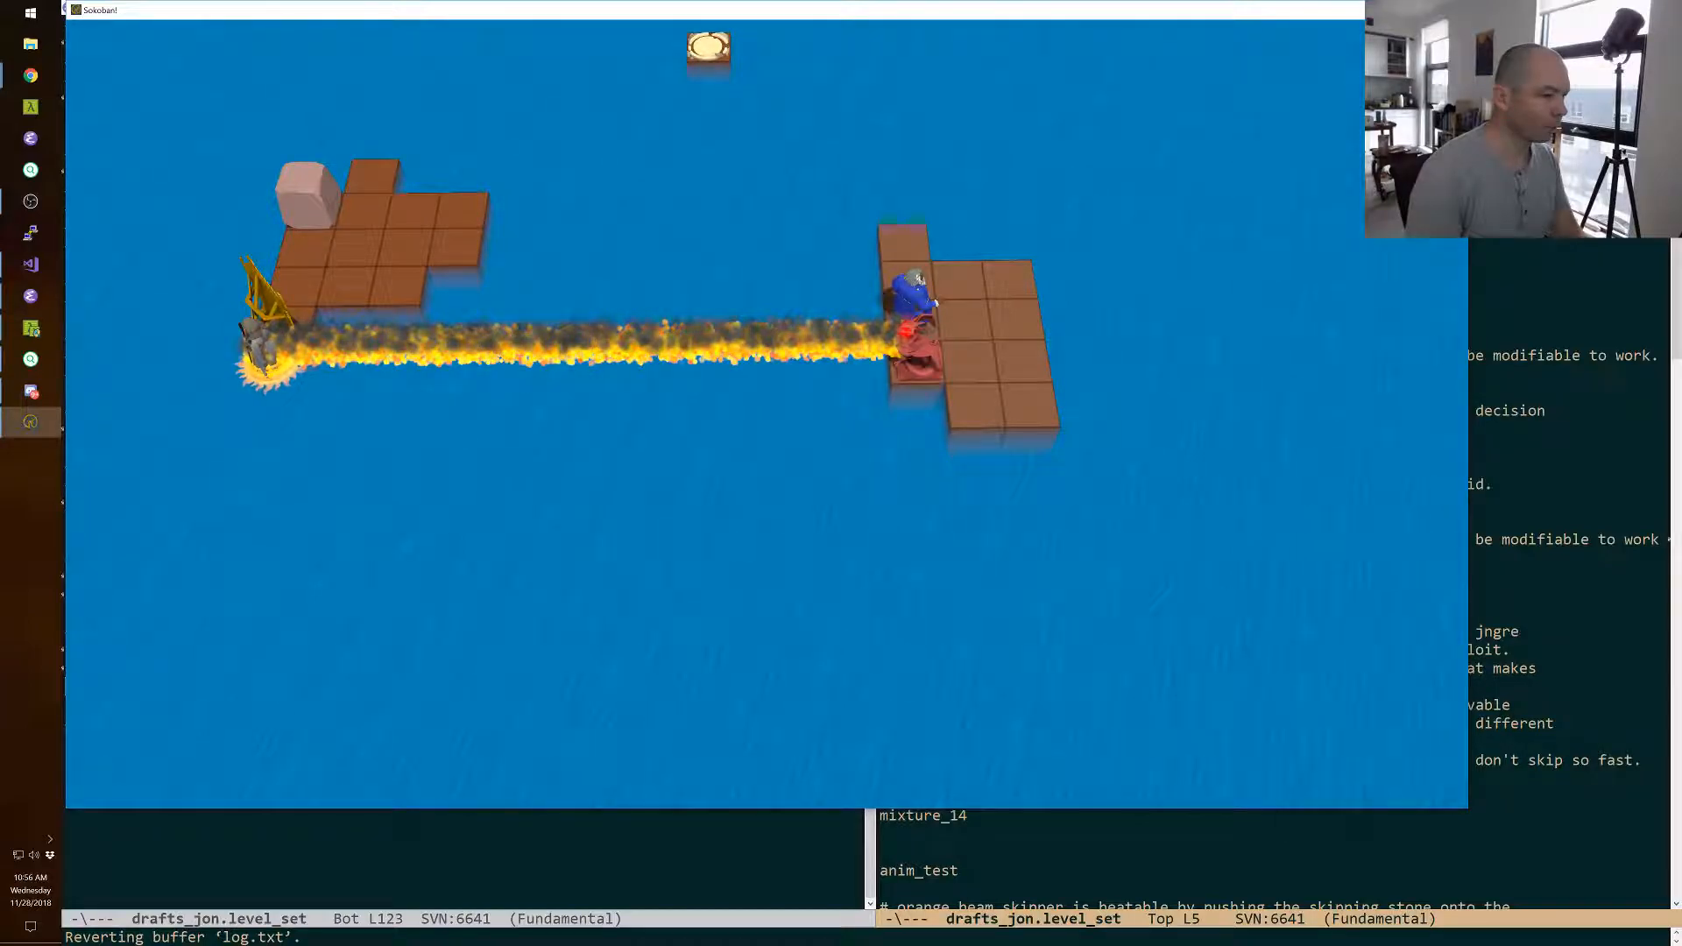
key("Left")
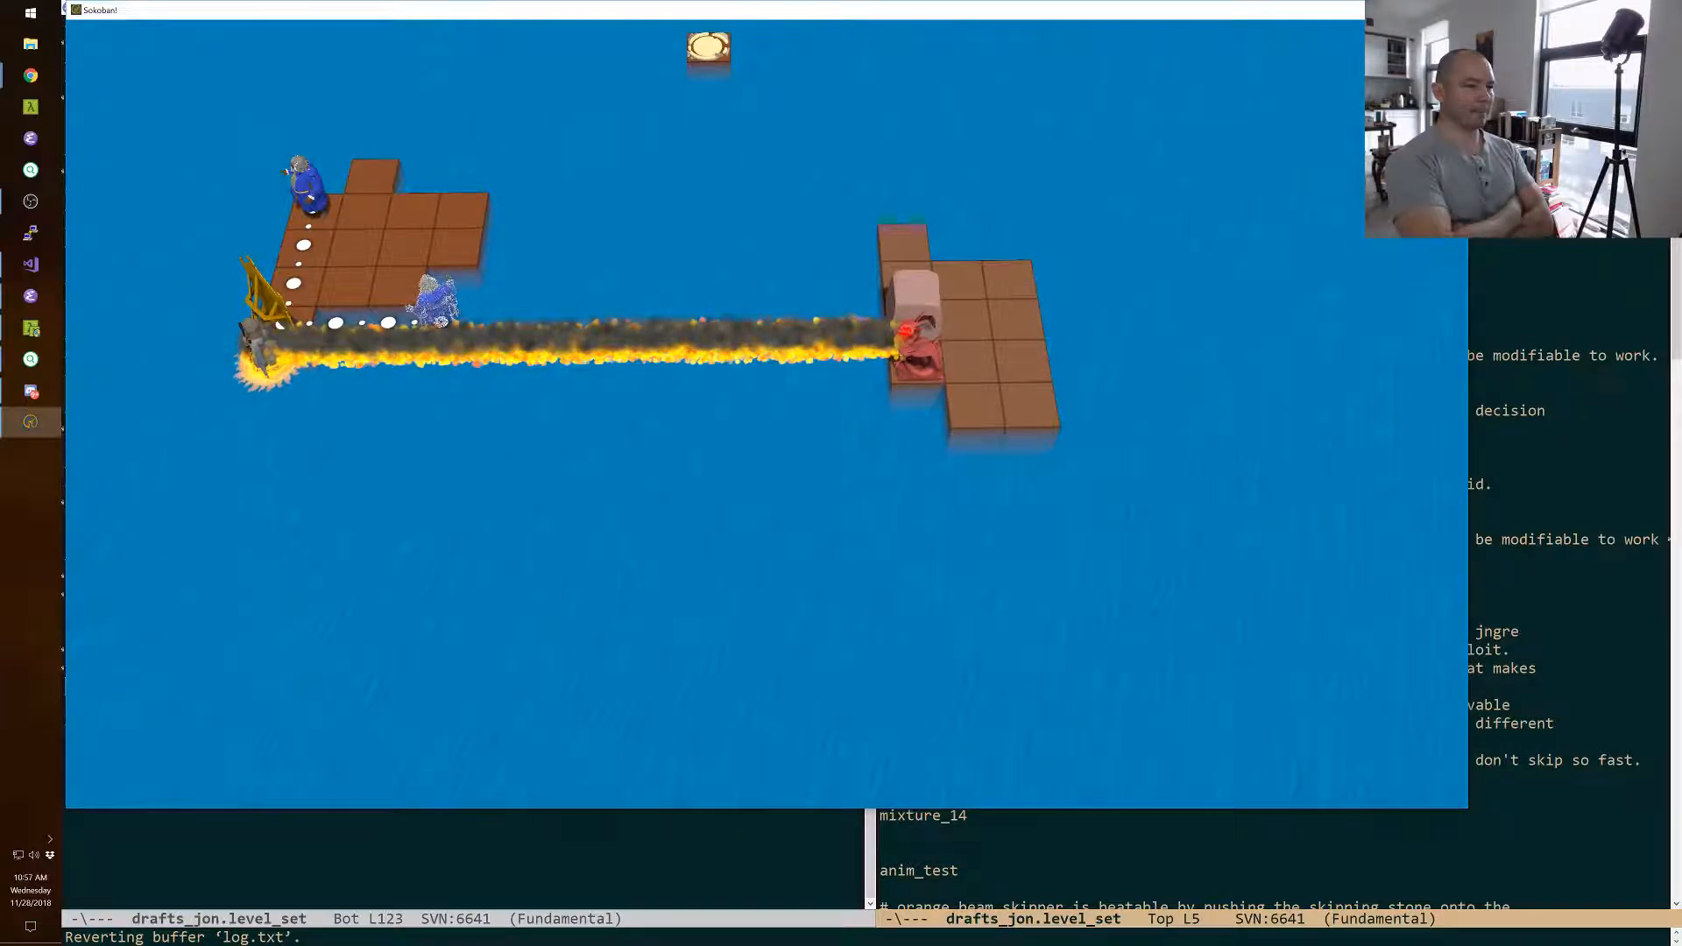
Move the cleric right through the fire towards the monster.
key("Right")
key("Right")
key("Right")
key("Right")
key("Right")
key("Right")
key("Right")
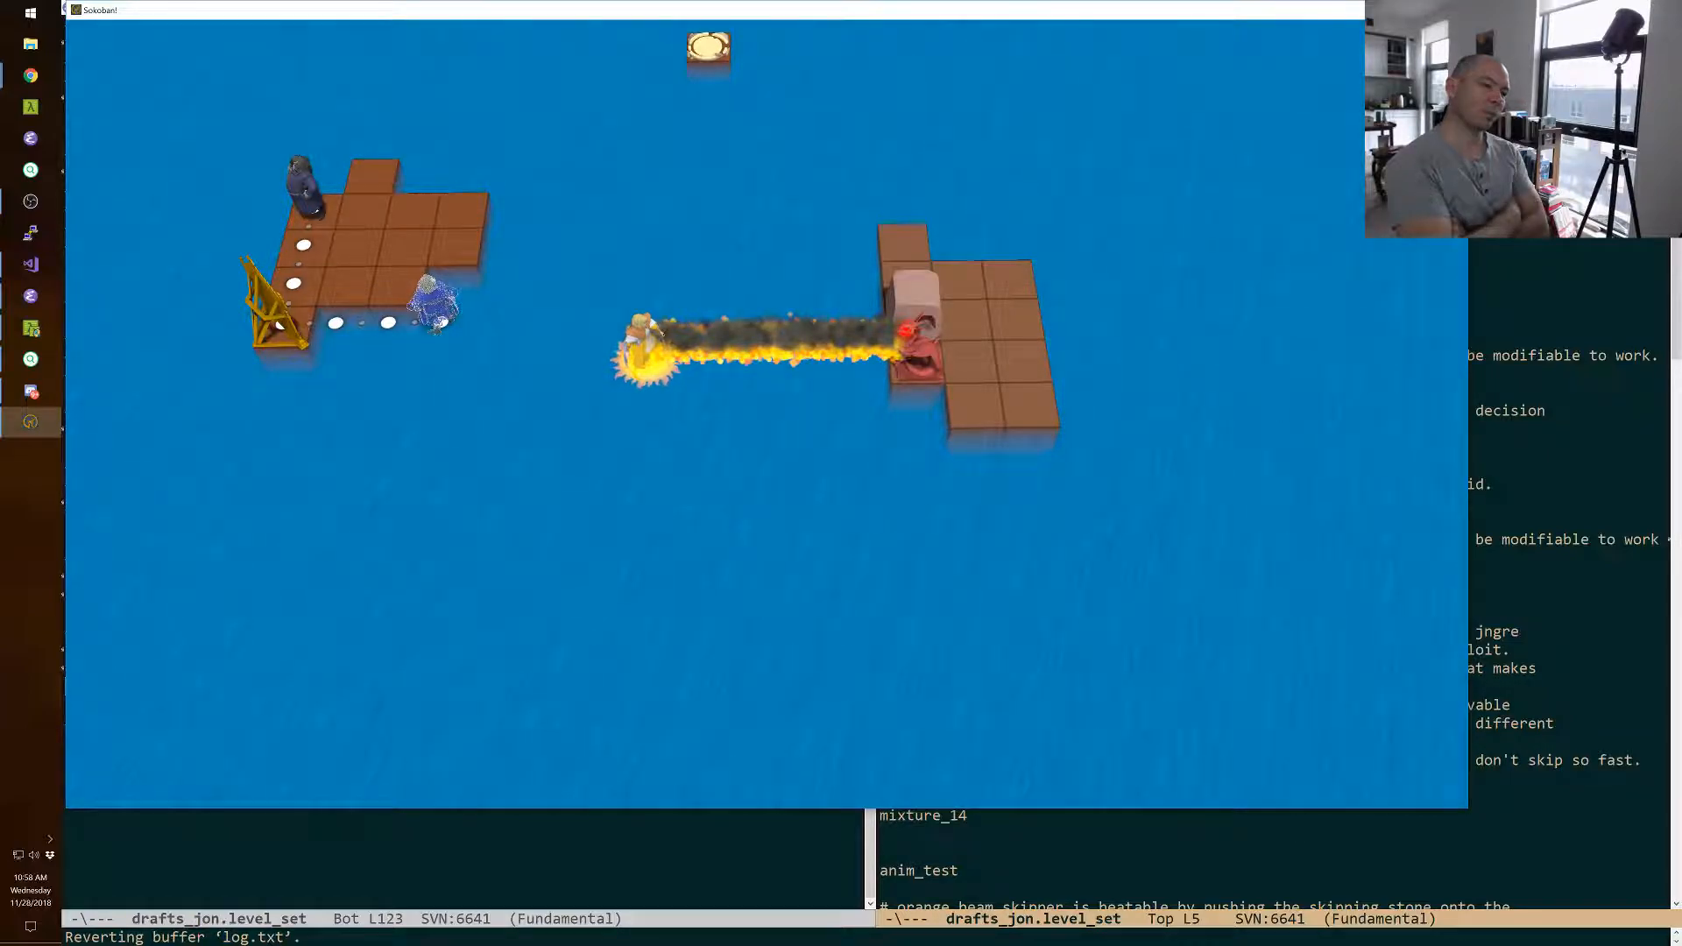
Copy the red warrior from the palette and paste it beside the wizard in wizard_drop.
key("F11")
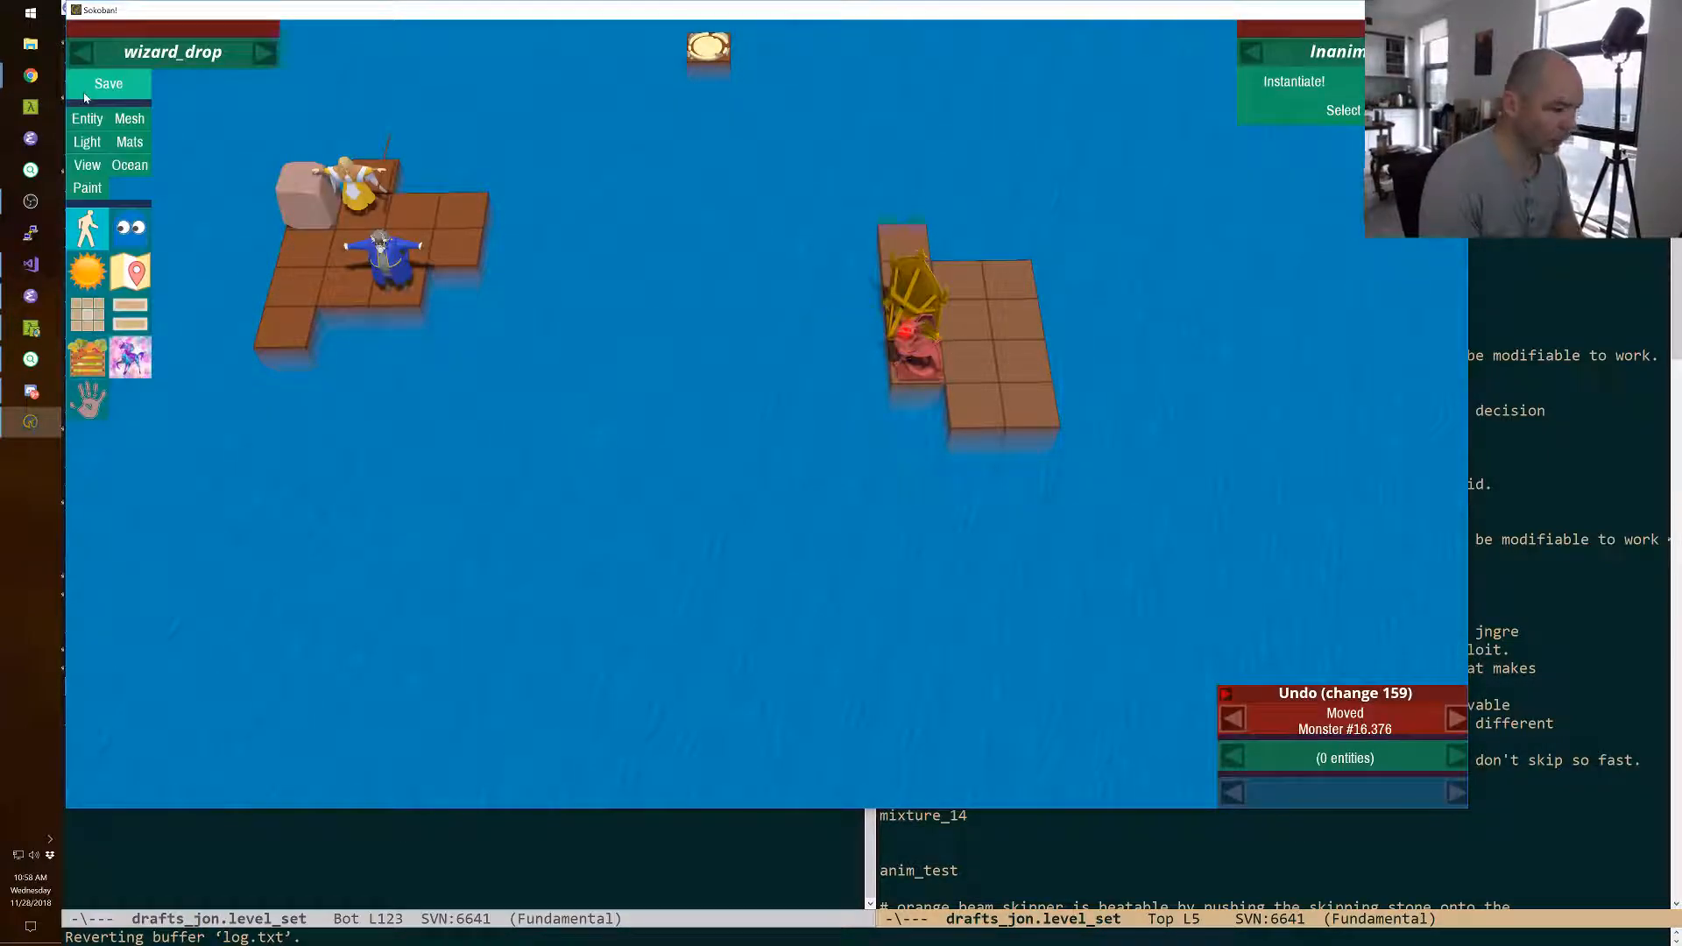
key("p")
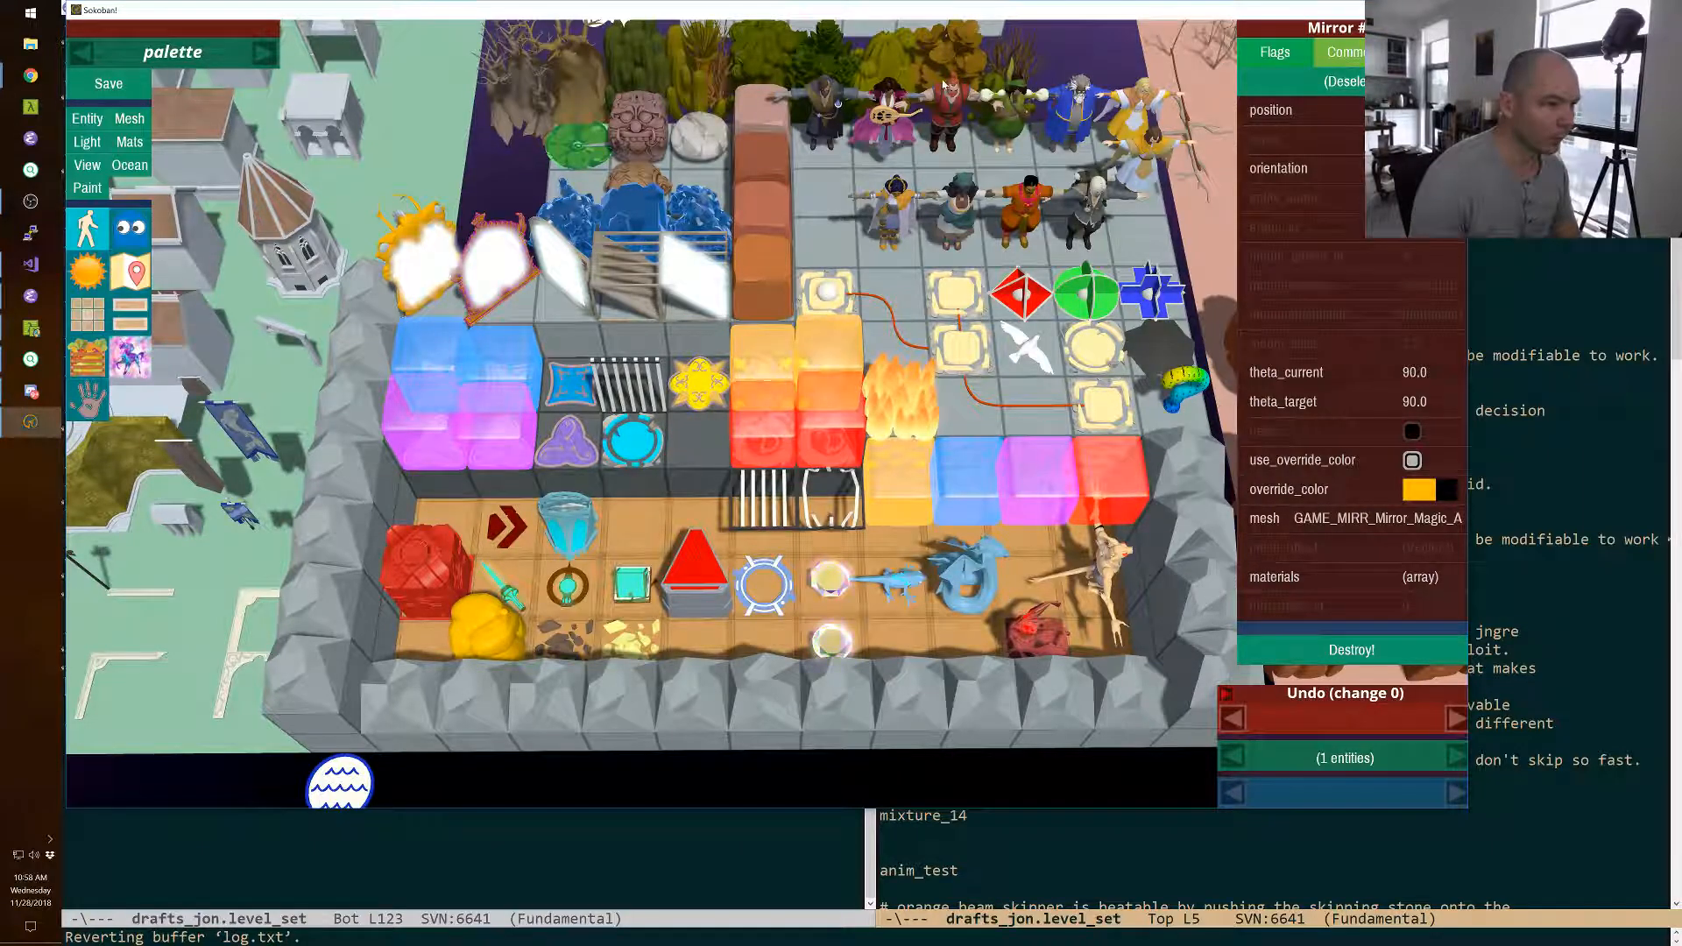
left_click(963, 104)
key("p")
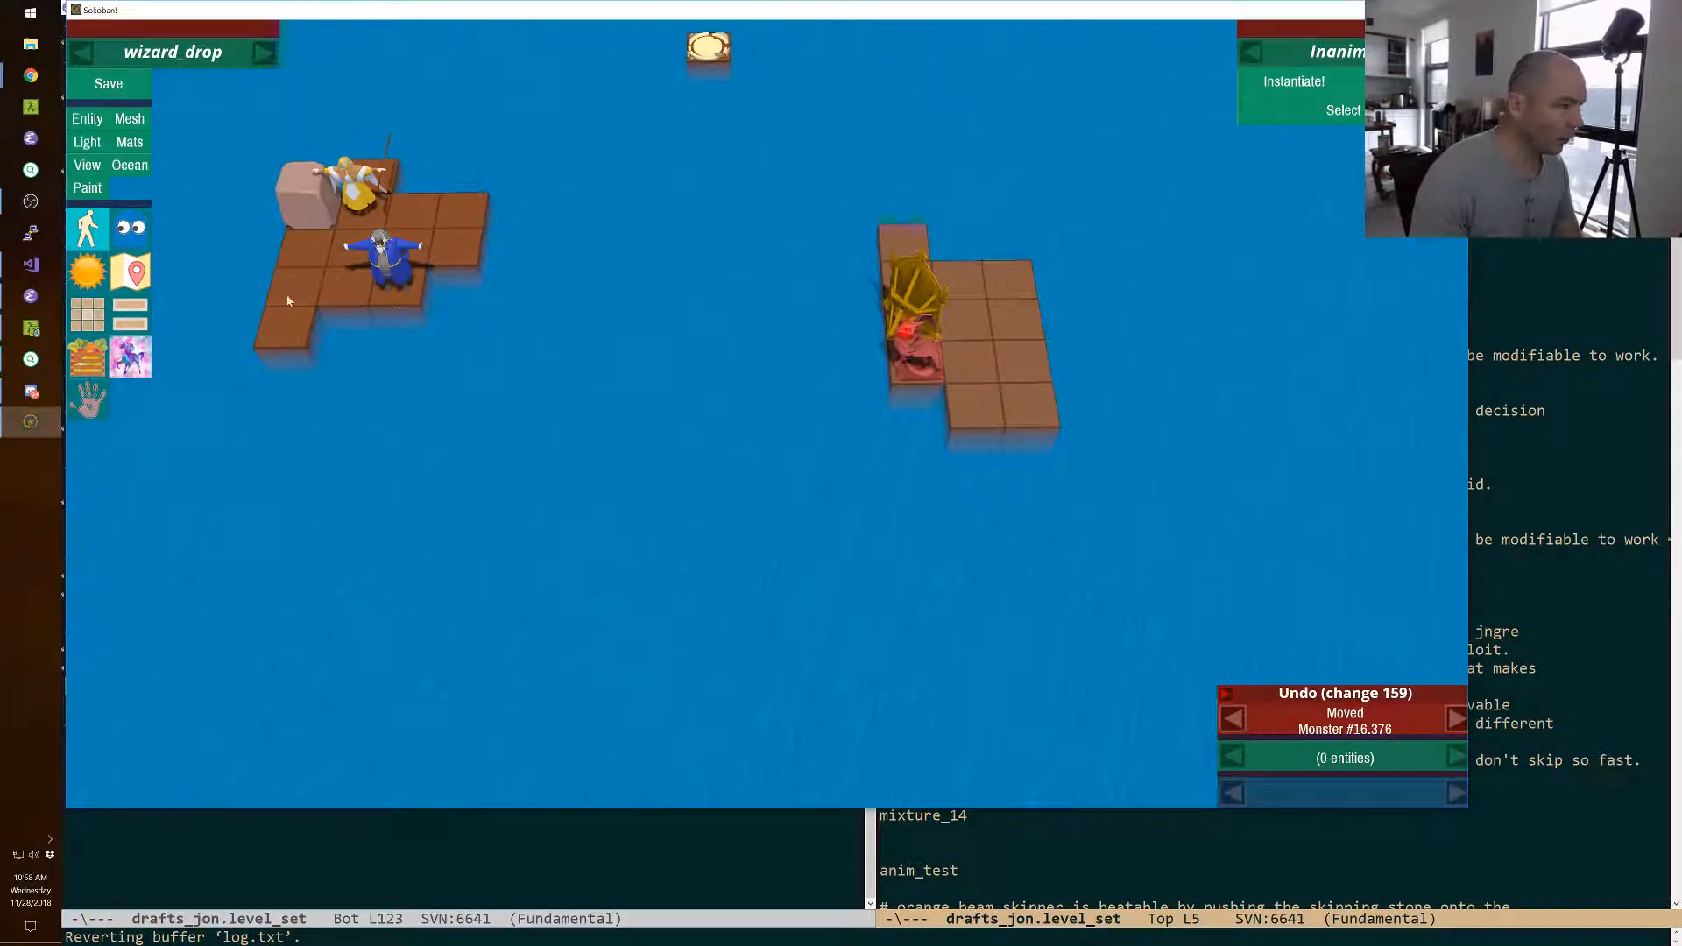
key("ctrl+v")
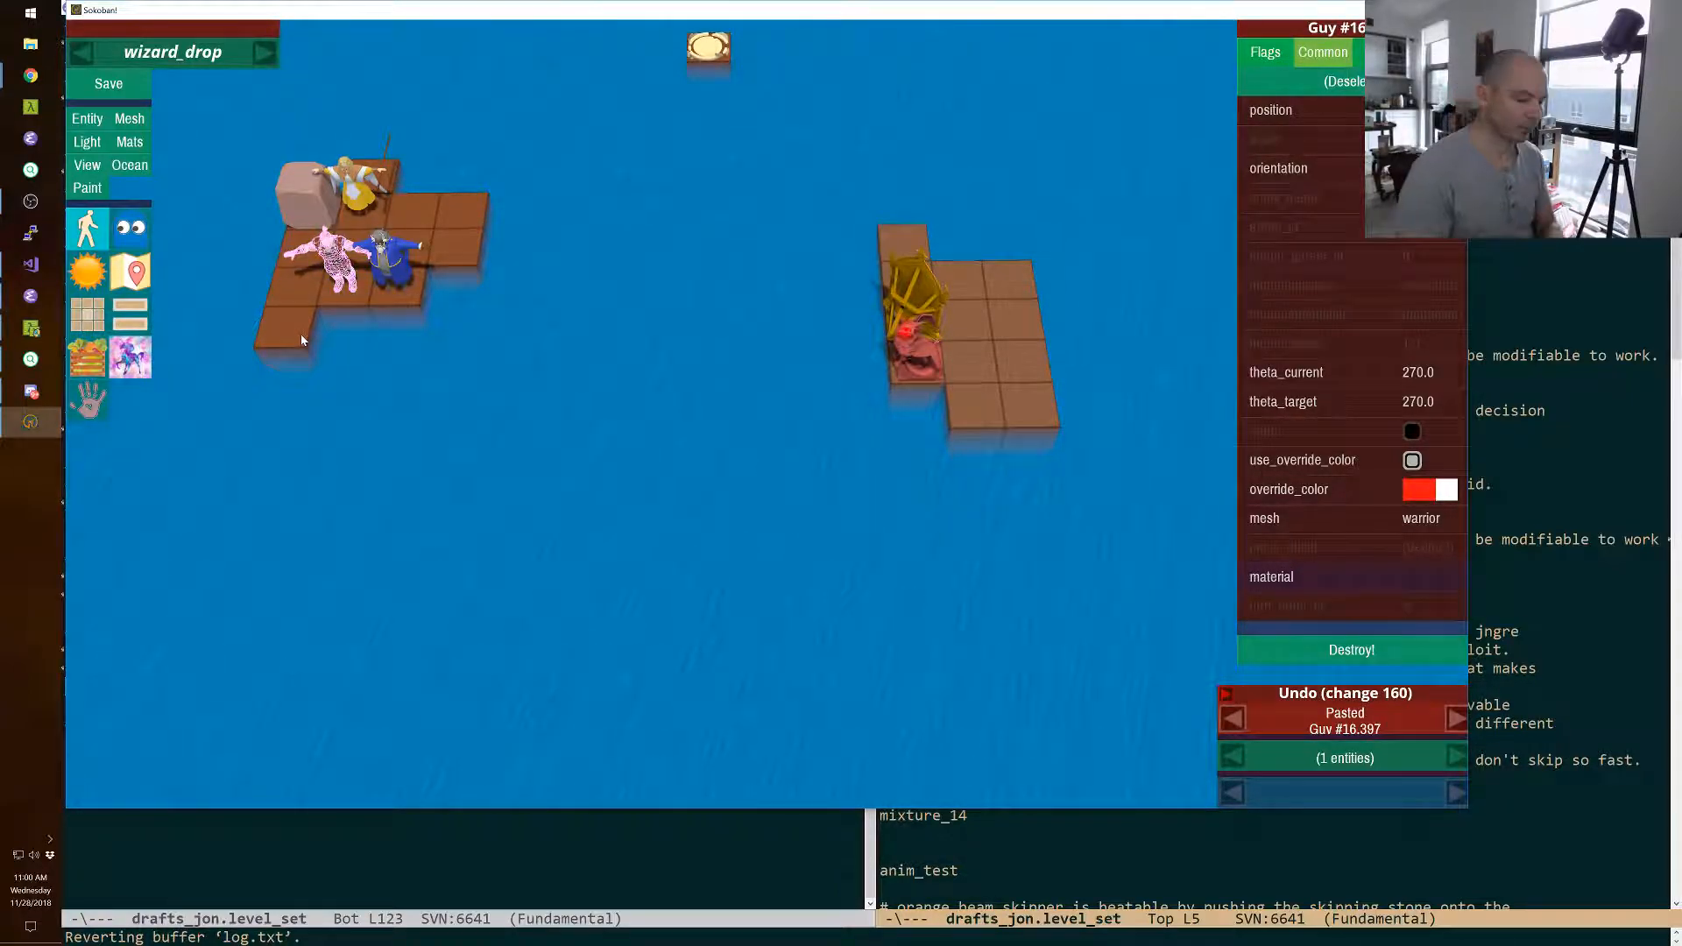
key("F11")
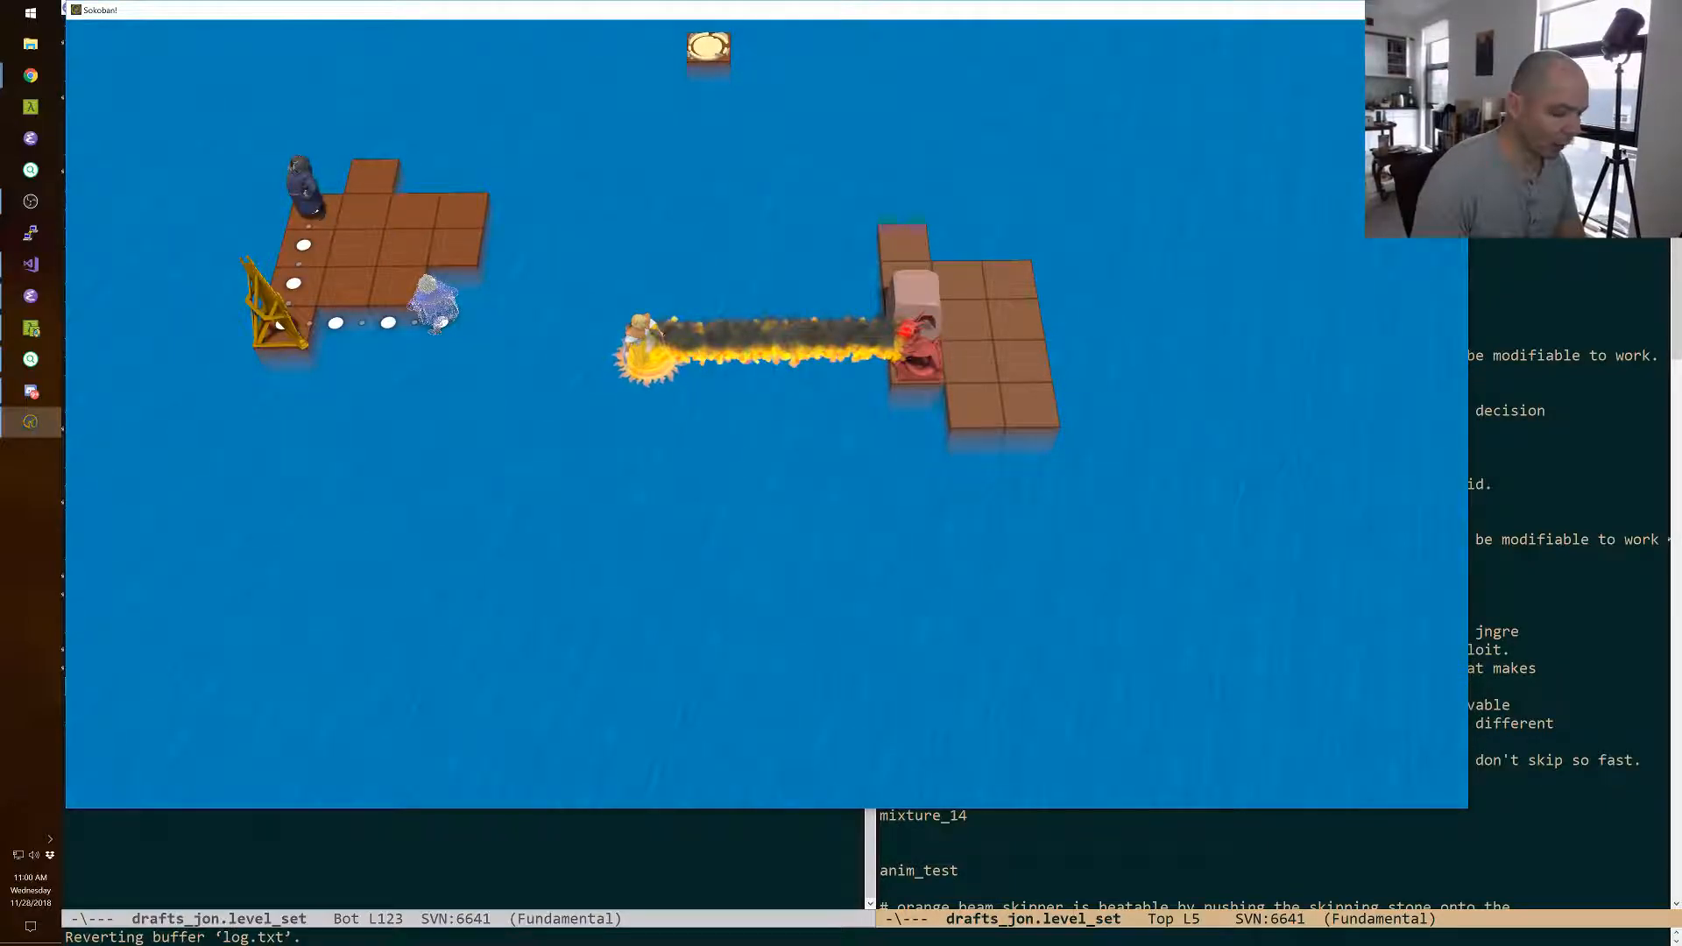
key("F11")
Move the monster from in front of the mirror to the tile directly behind it.
left_click(911, 346)
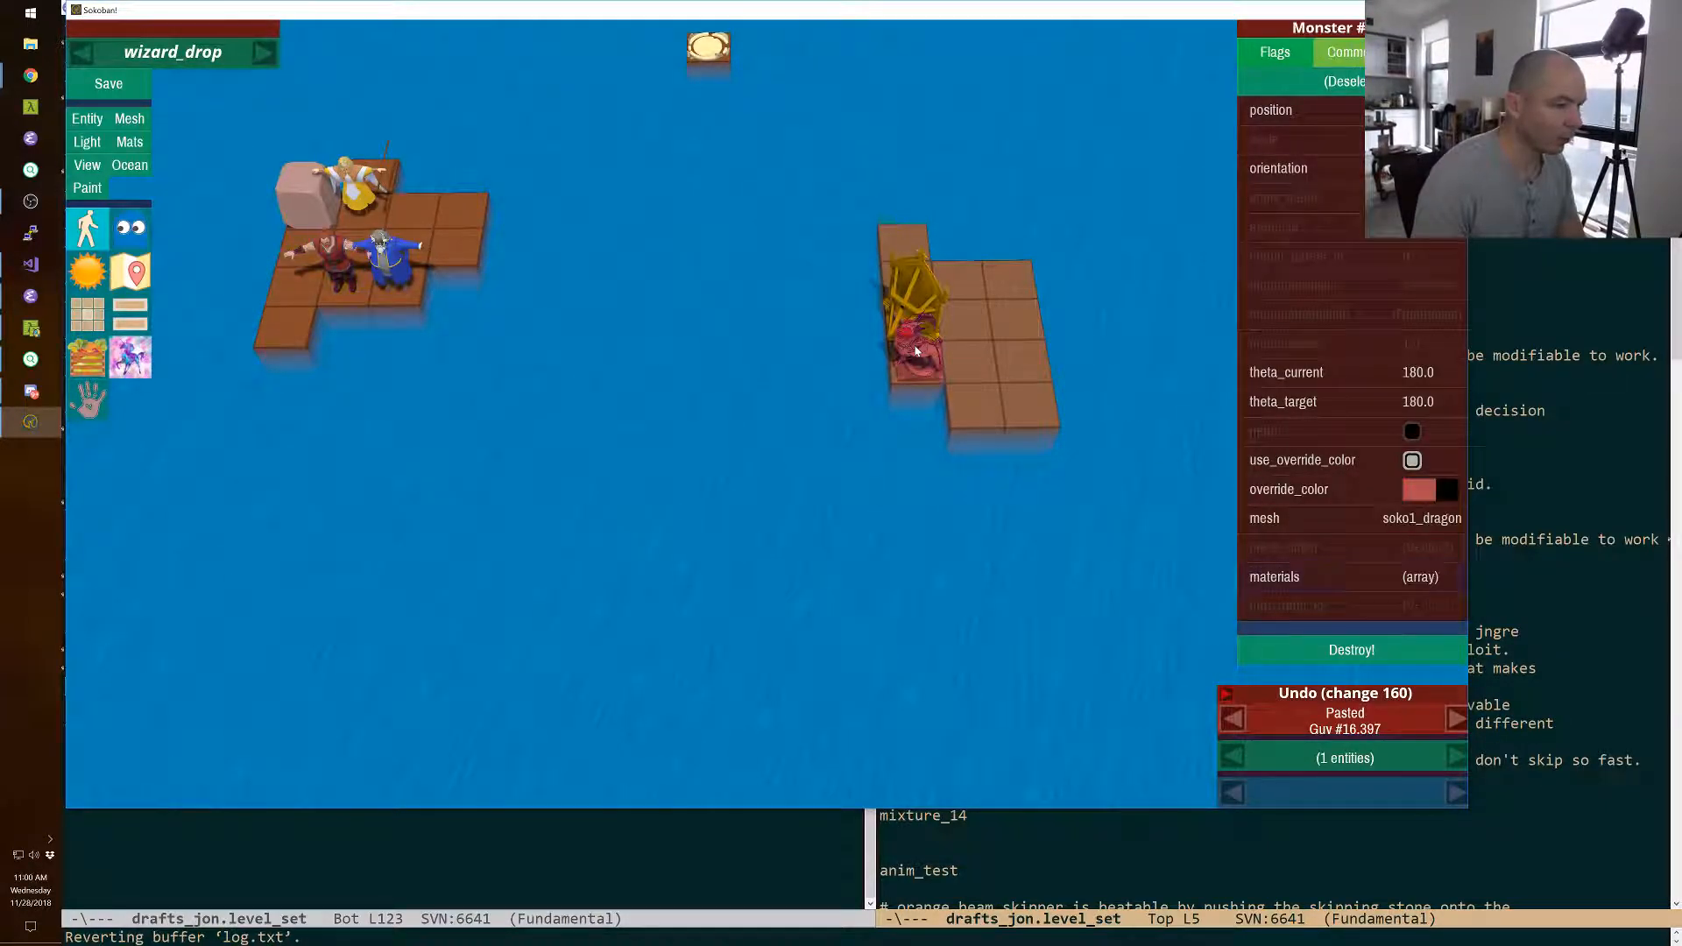
key("Up")
key("Up")
key("Up")
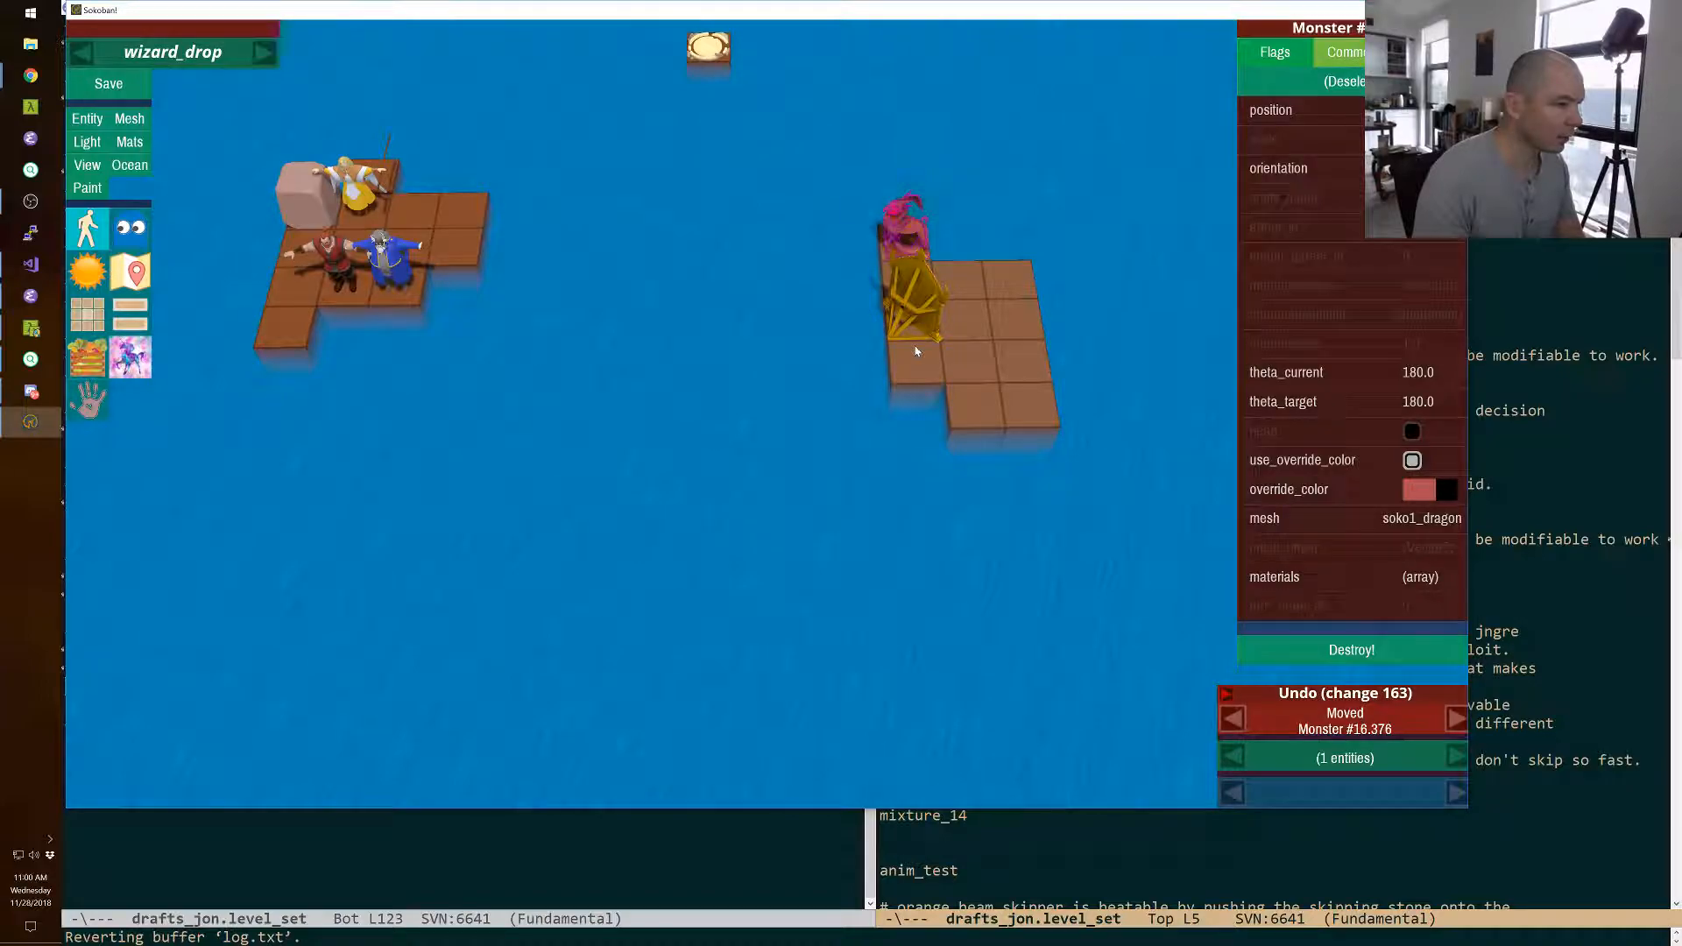
Copy the green character from the palette and paste it onto the rear right tile of the wizard's island.
key("ctrl+p")
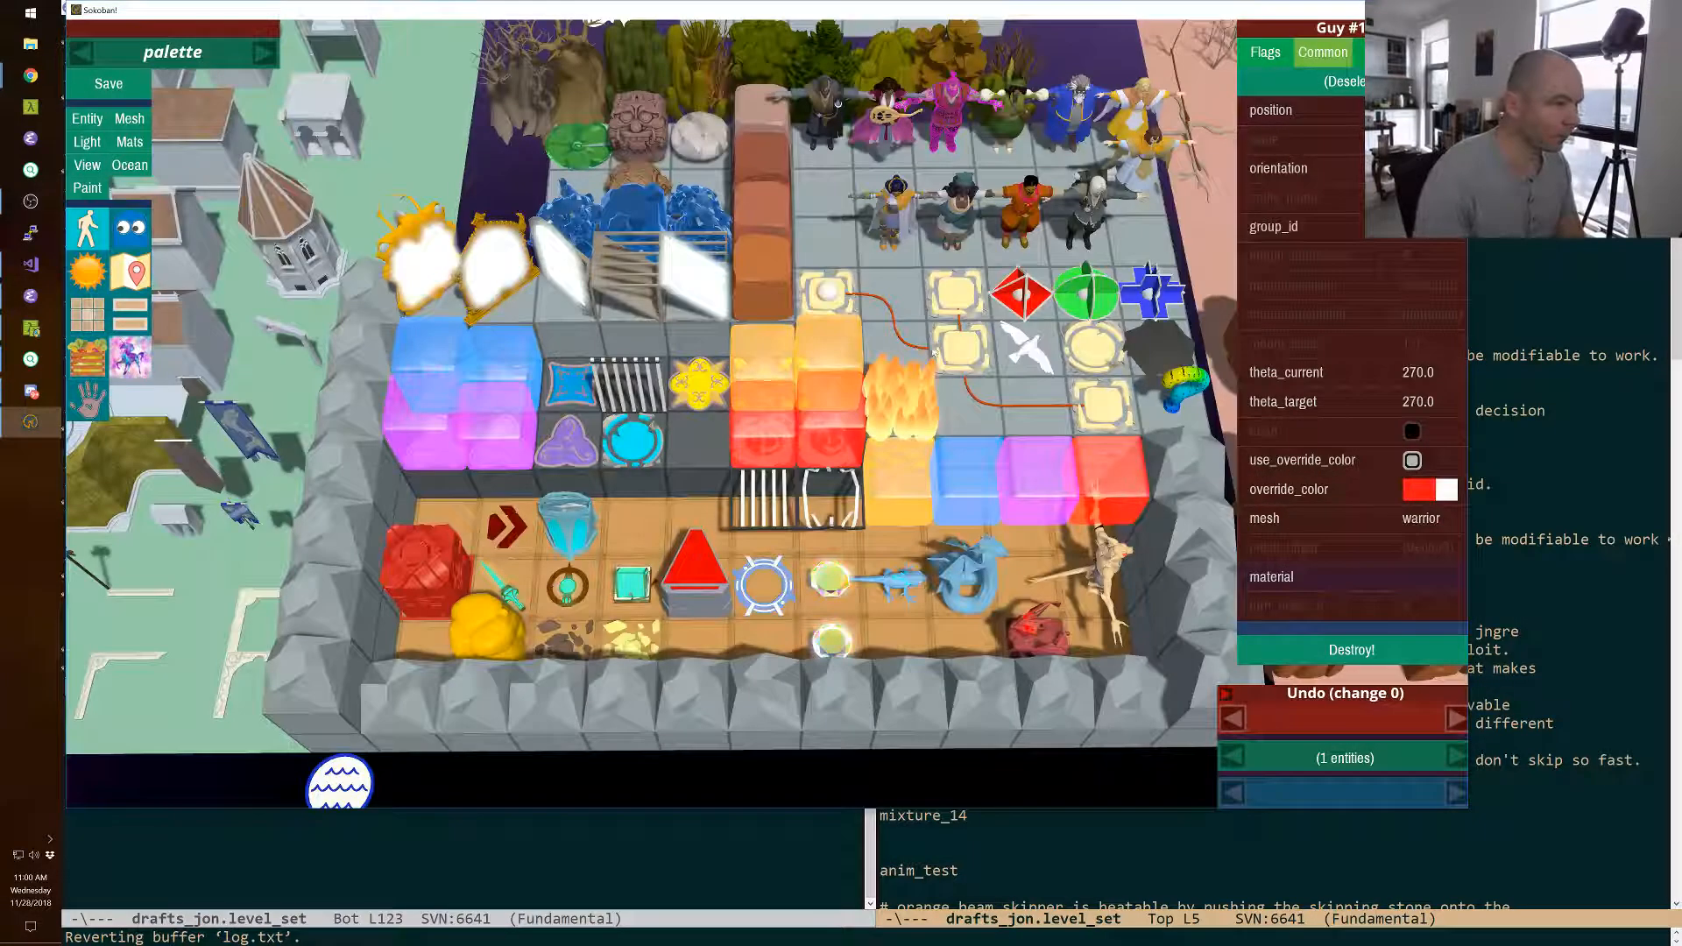
left_click(1014, 123)
key("ctrl+p")
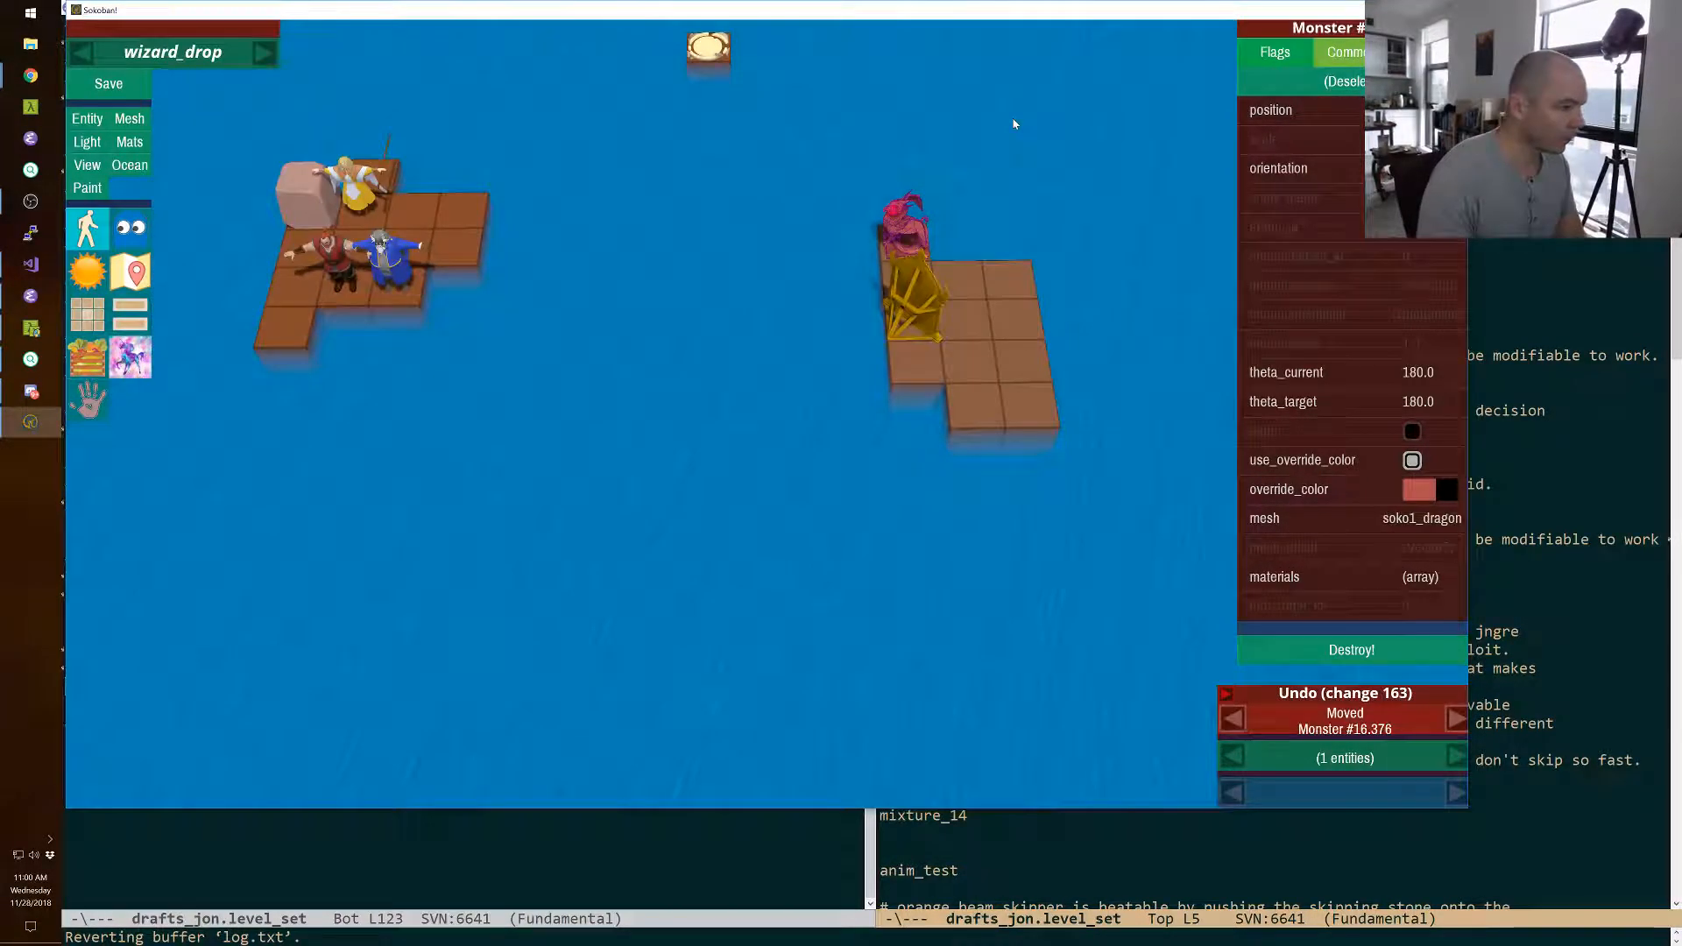
key("ctrl+v")
Move the cleric one square right beside the green character, and delete the red warrior next to the wizard.
left_click(367, 192)
key("shift+Right")
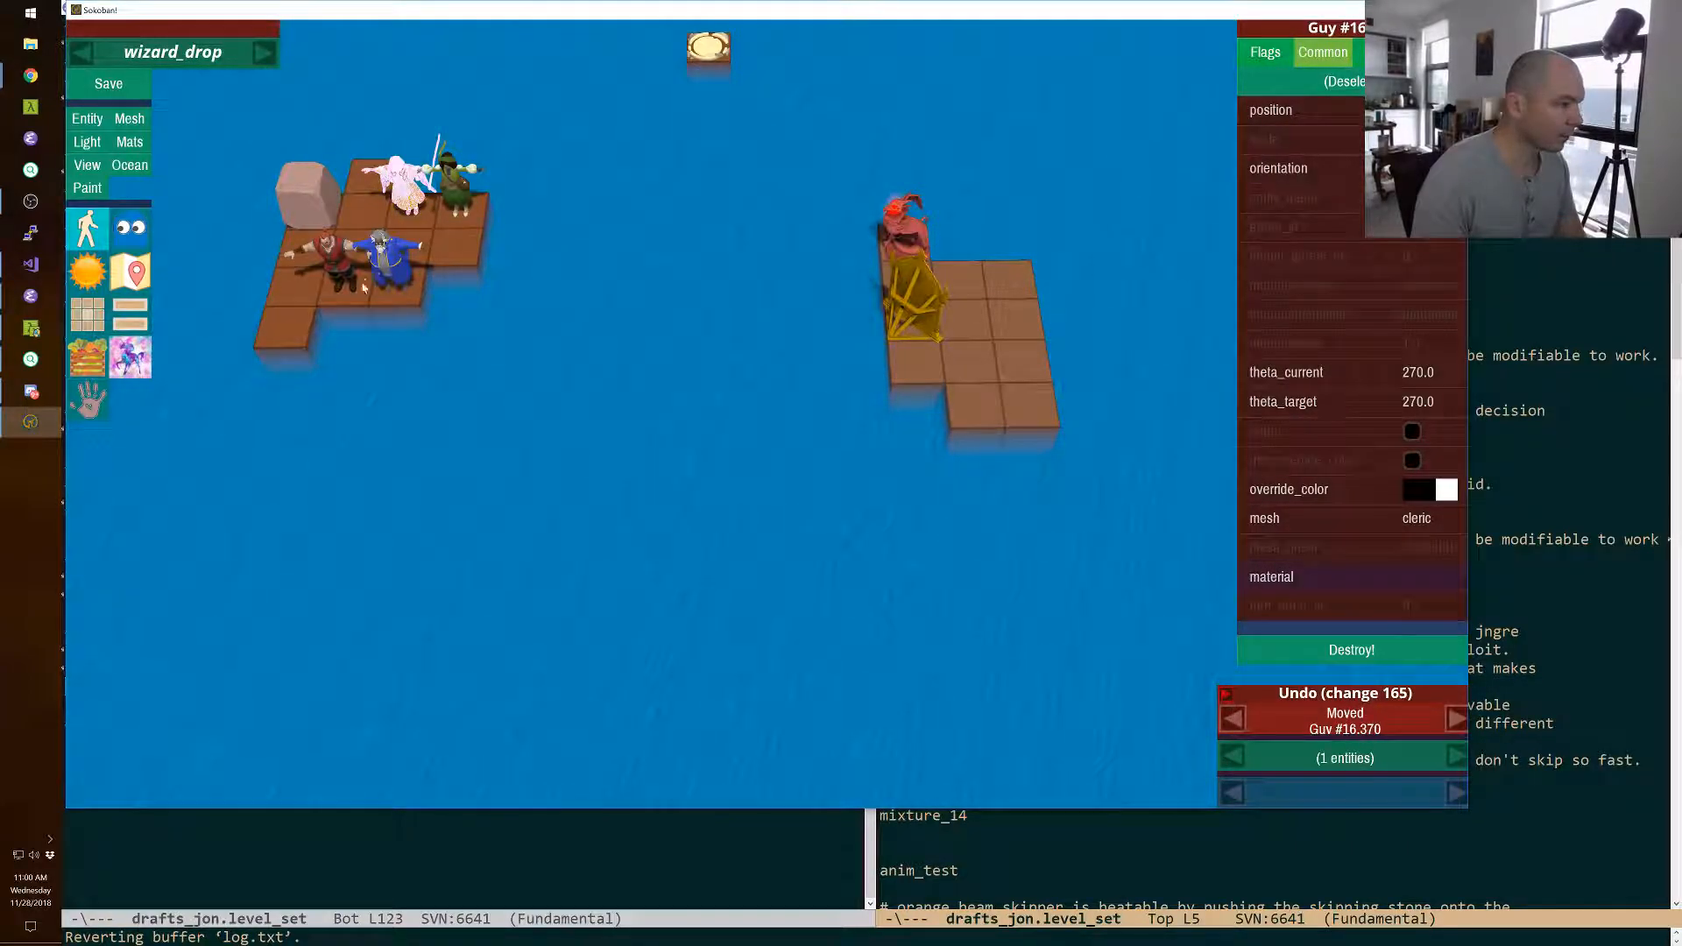
left_click(337, 283)
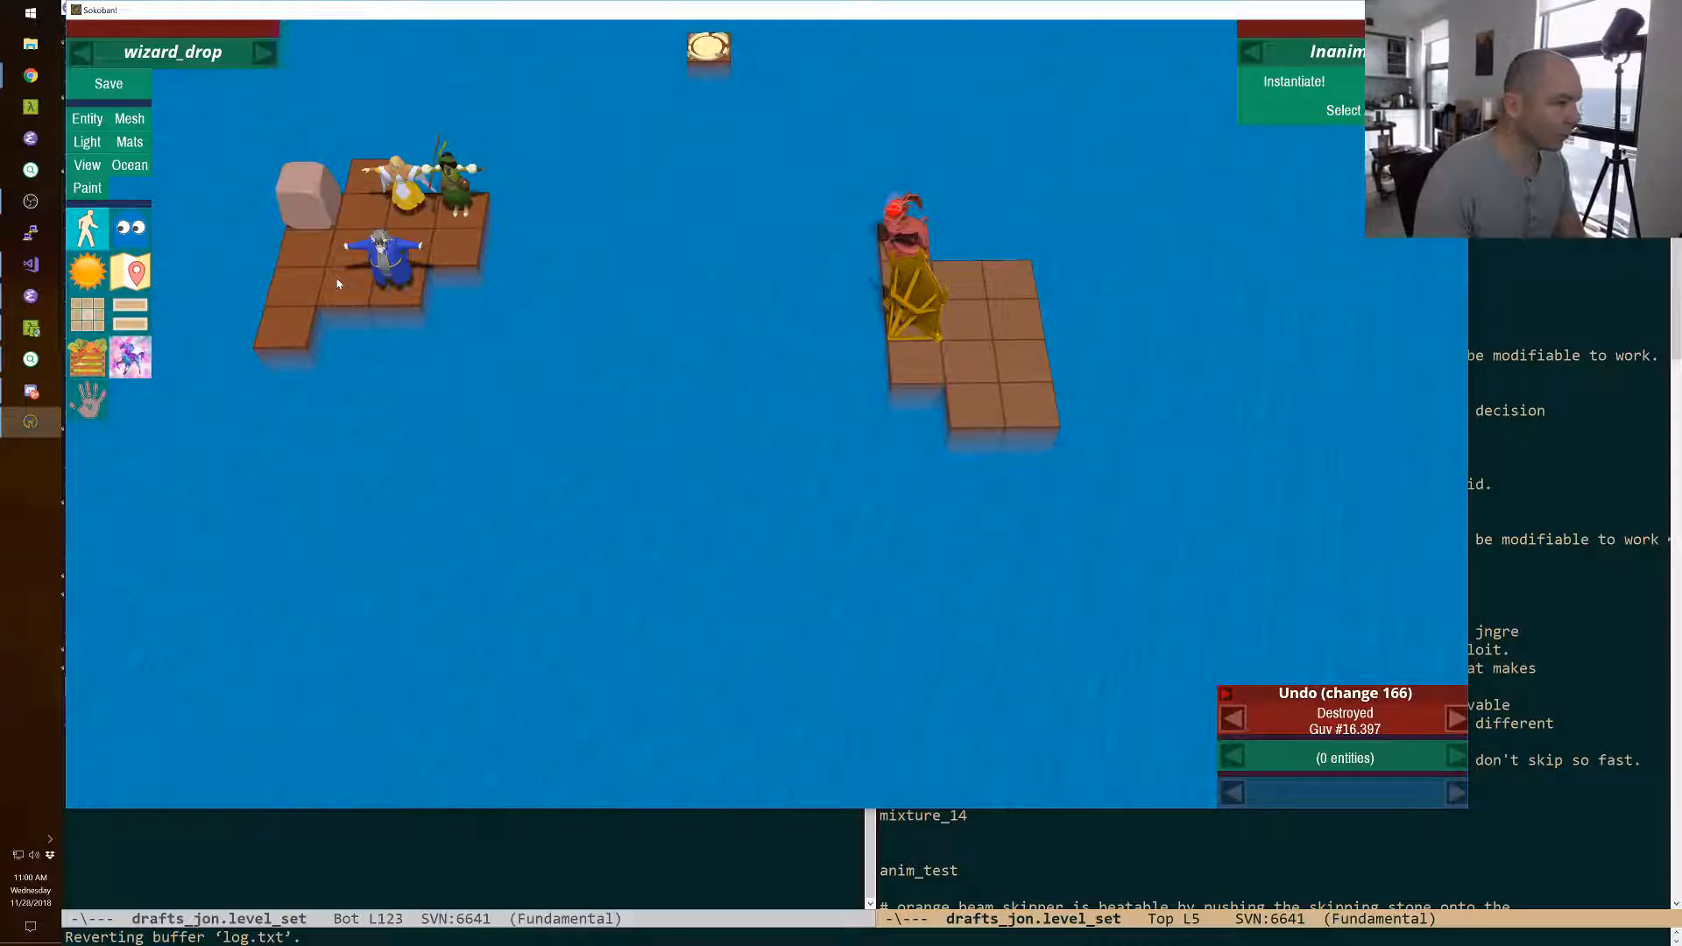
Try a copy of the boulder directly in front of the magic mirror, and delete that copy.
left_click(306, 189)
key("ctrl+c")
key("ctrl+v")
key("Down")
key("Down")
key("Down")
key("Right")
key("Right")
key("Right")
key("Right")
key("Right")
key("Right")
key("Right")
key("Right")
key("Right")
key("Right")
key("Right")
key("Right")
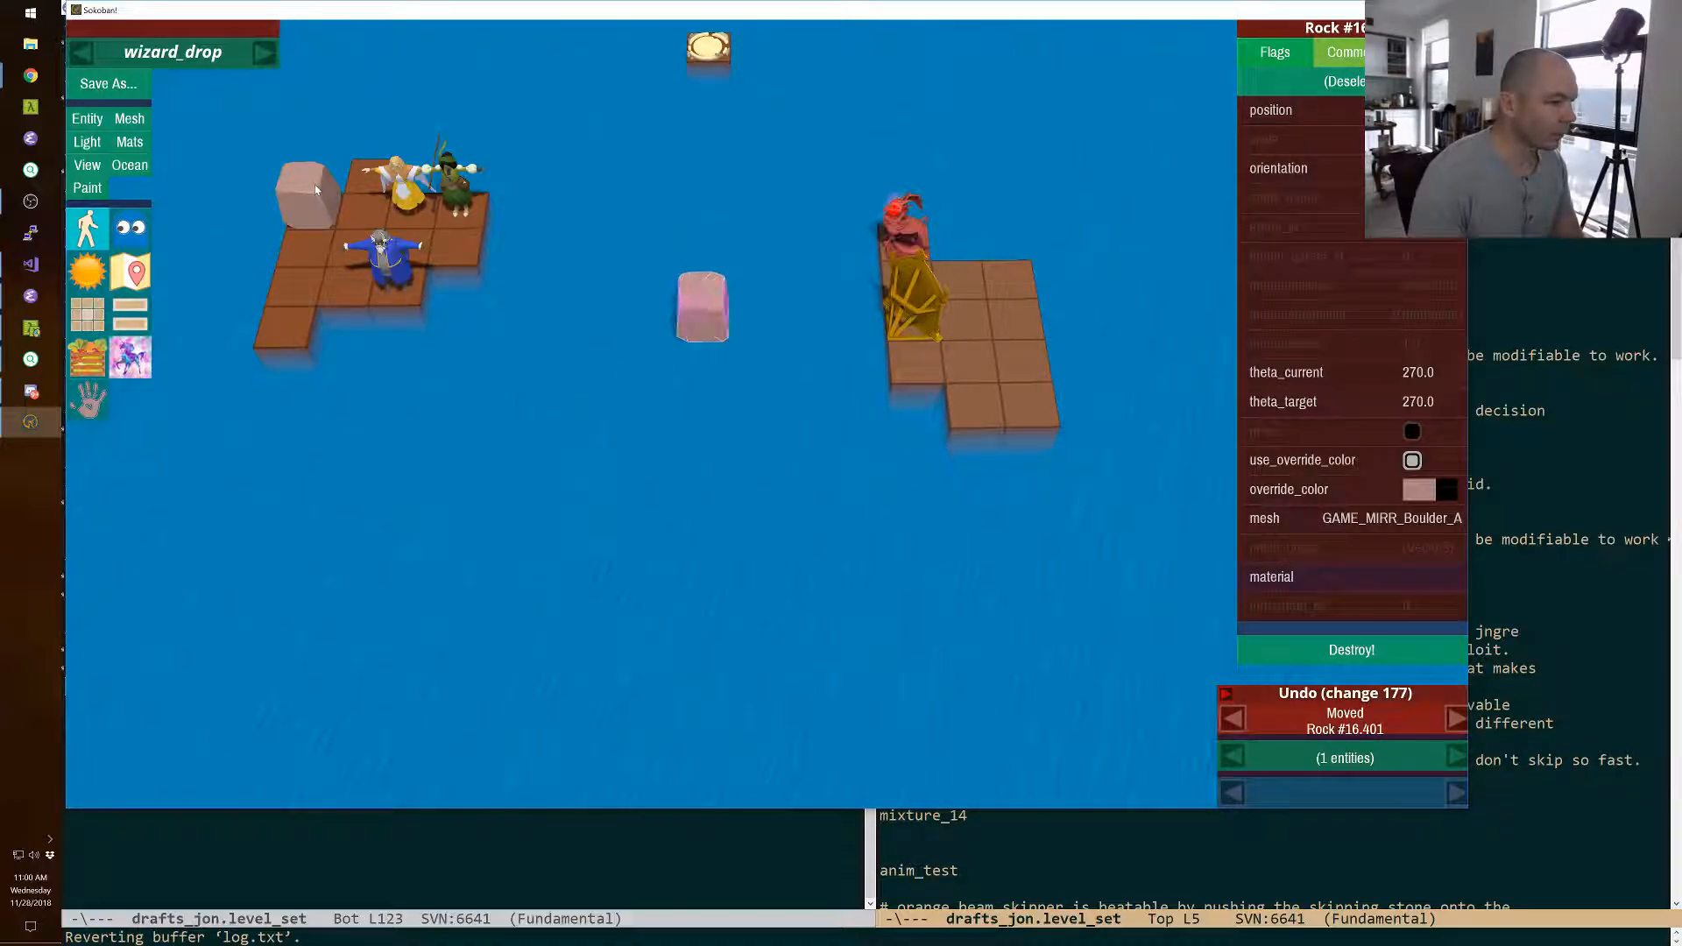
key("Down")
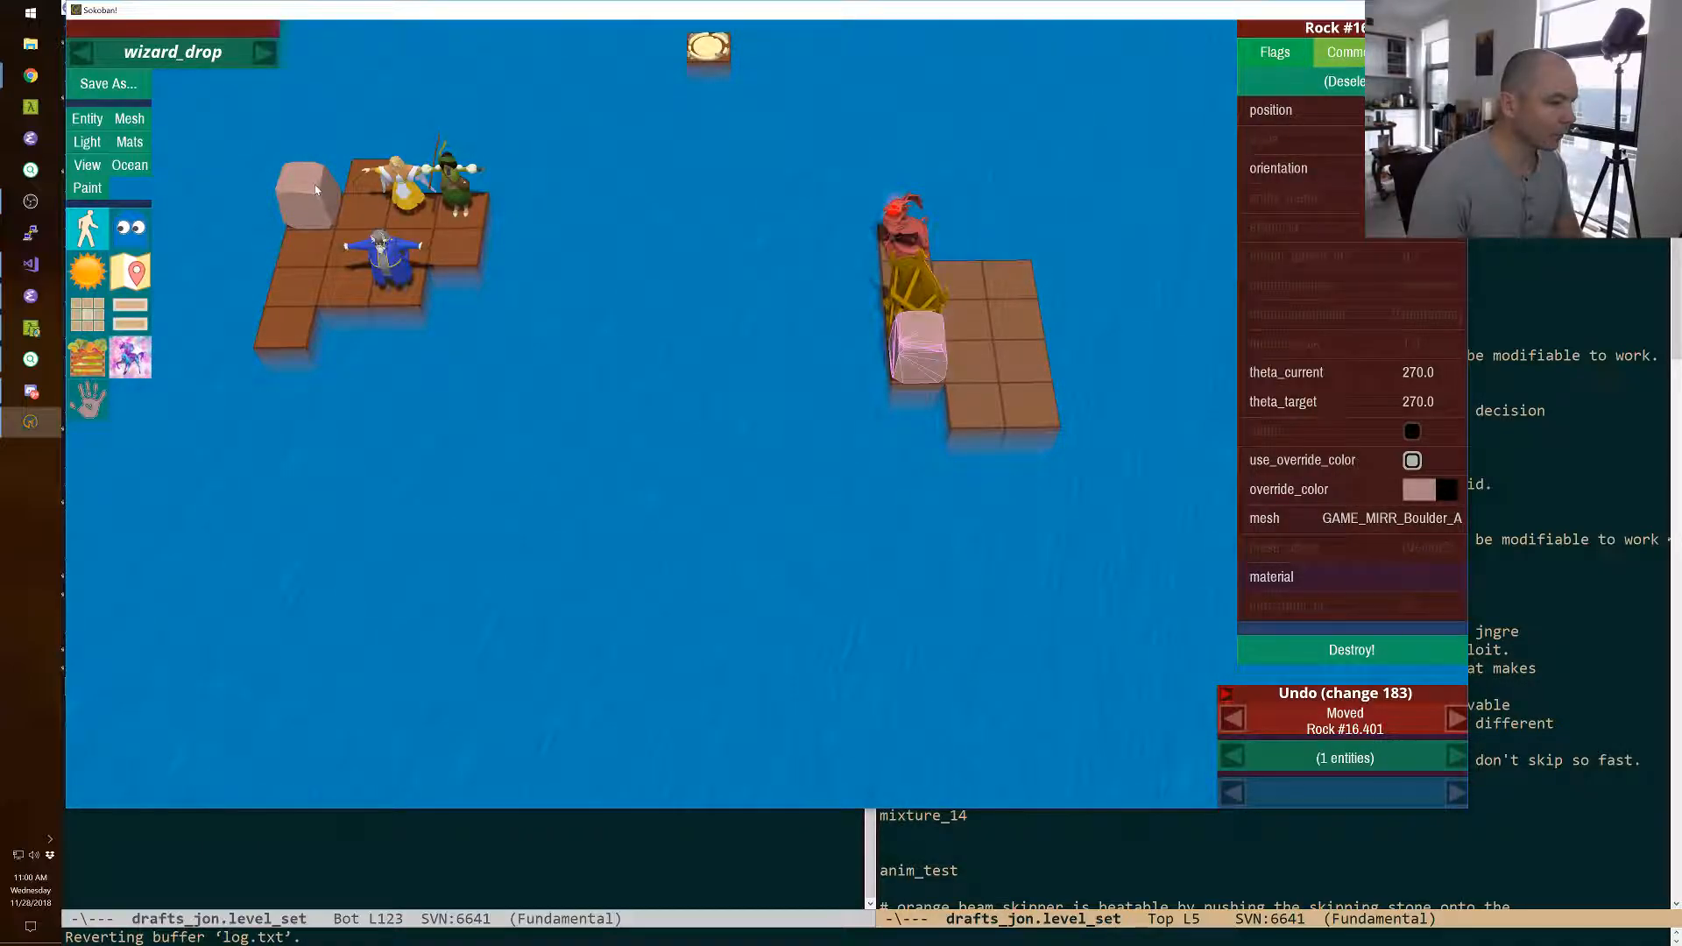
key("Delete")
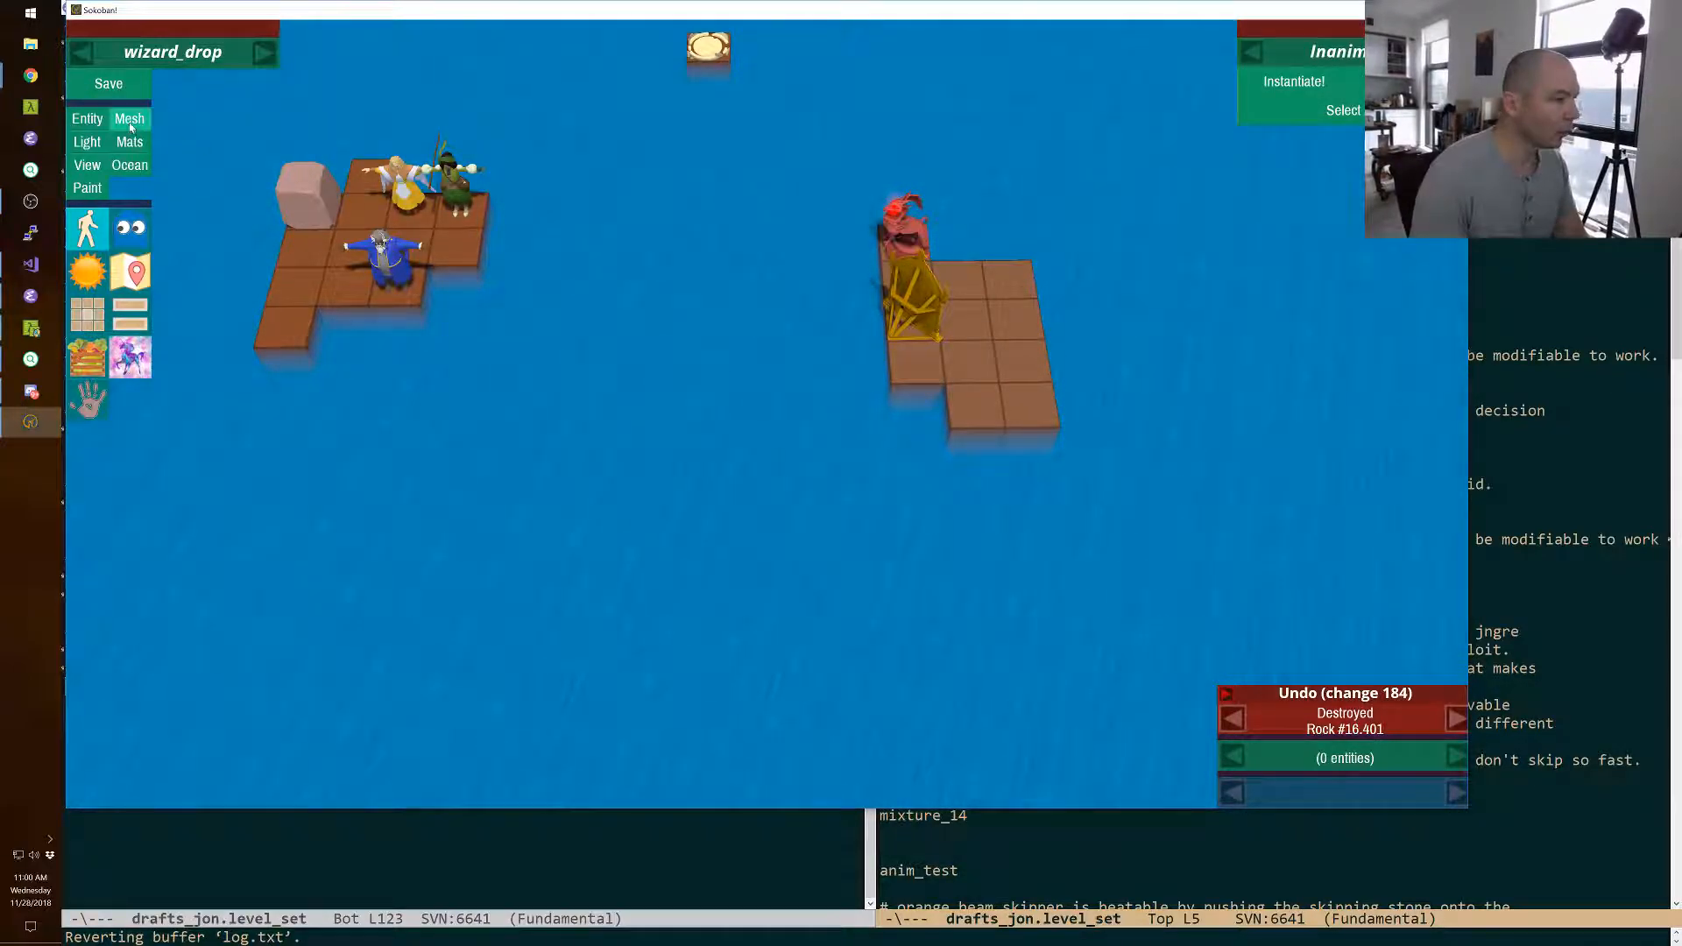
Leave the editor for play mode and move the cleric and the green character right into the monster's fire.
key("F11")
key("space")
key("space")
key("space")
key("Down")
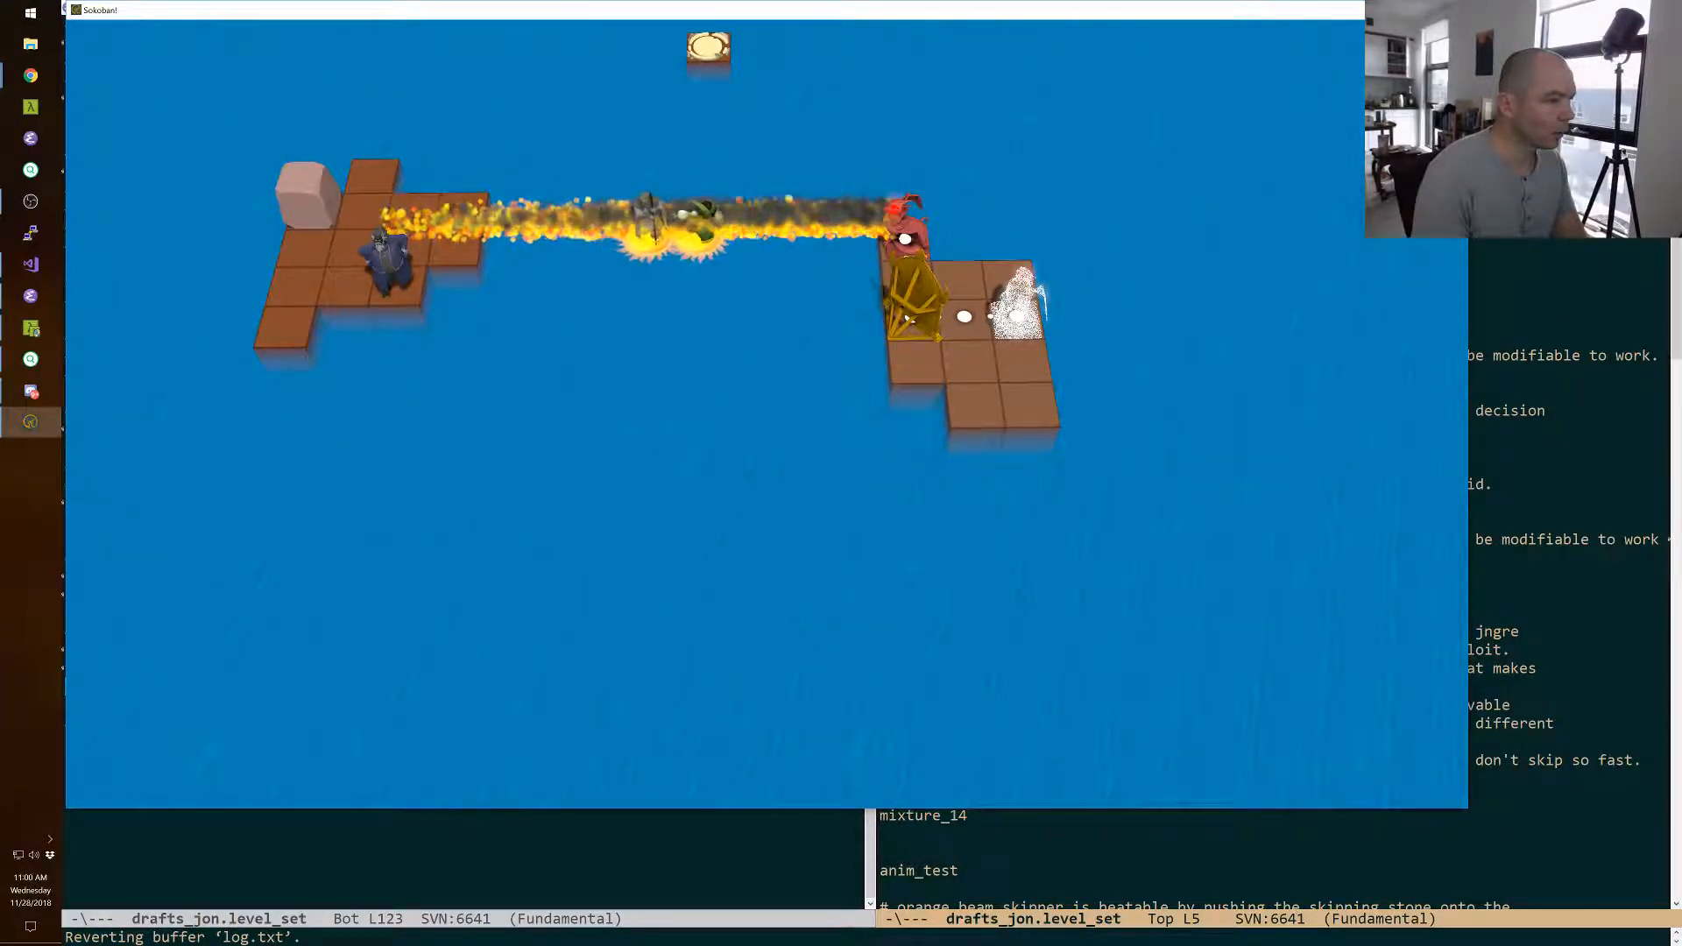
Switch to the wizard, walk him to the island's front tile and swap him with the magic mirror.
key("space")
key("Left")
key("Left")
key("Down")
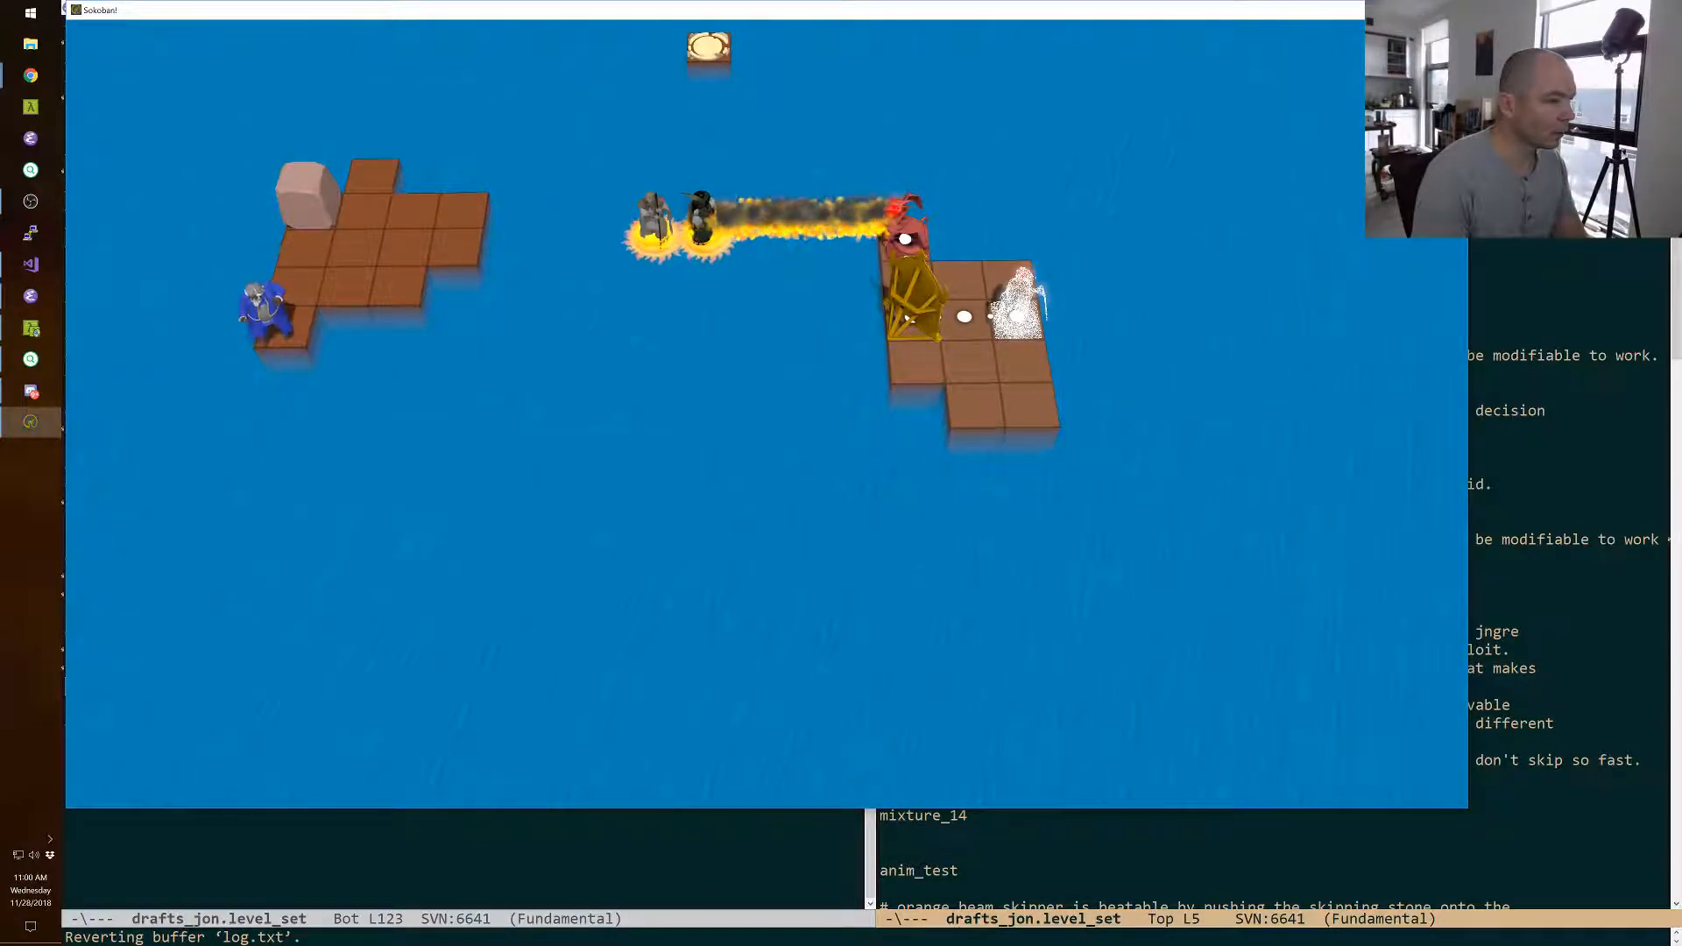
key("Down")
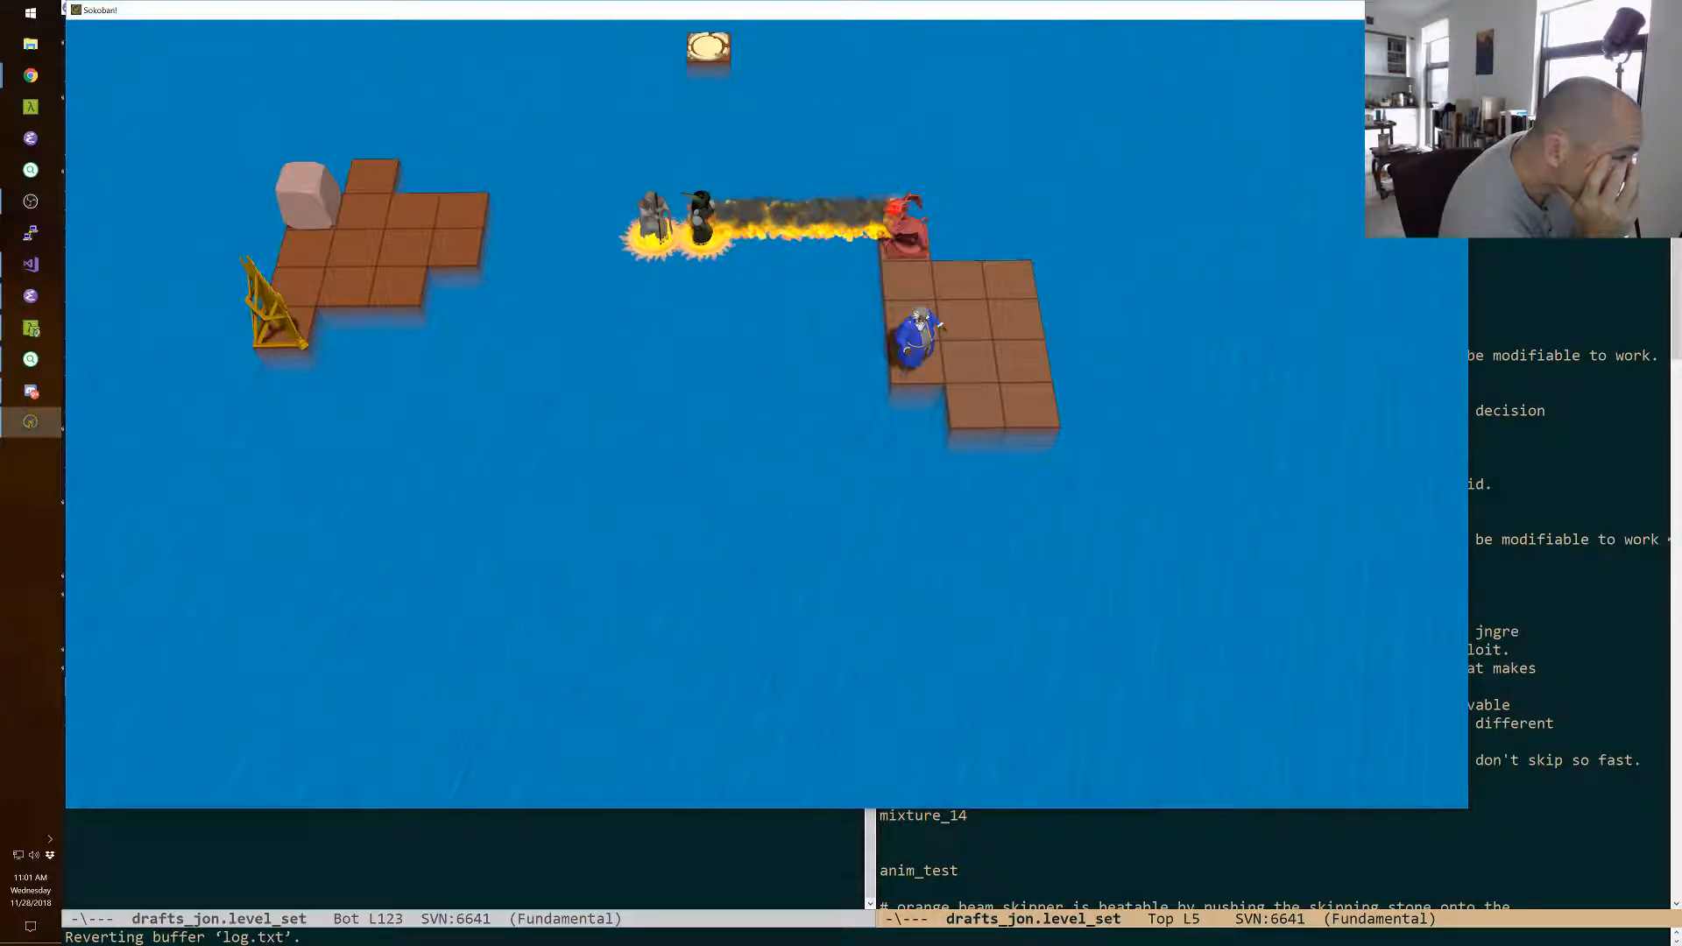
Undo the wizard's mirror swap and return to the level editor.
key("z")
key("z")
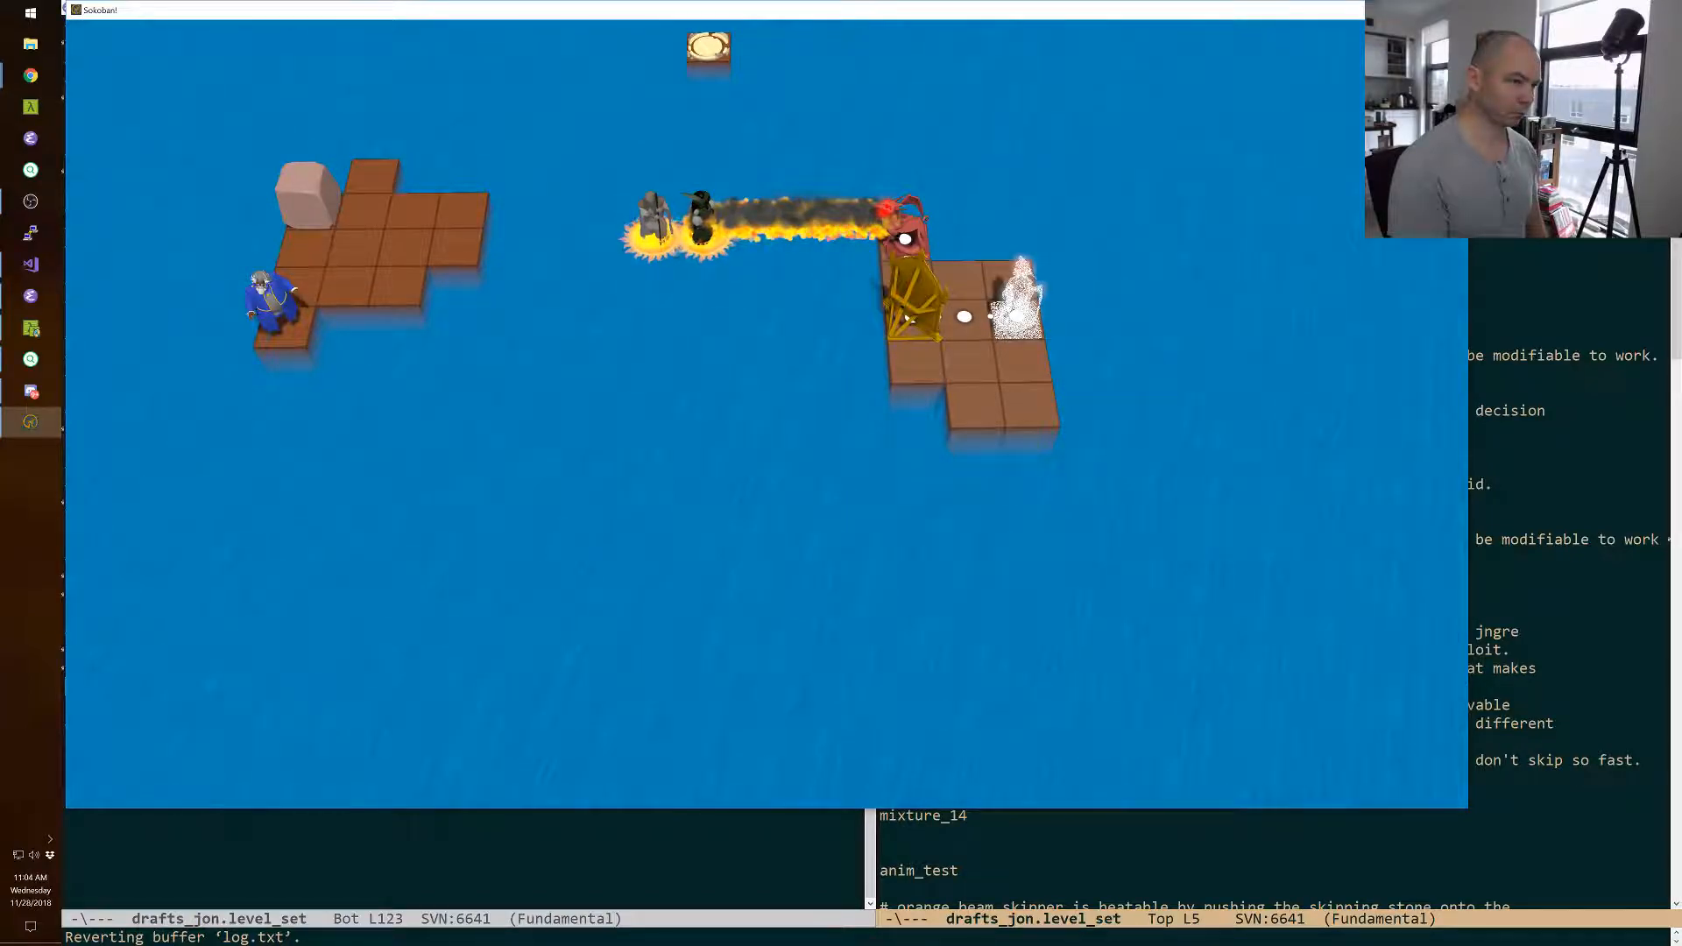
key("F11")
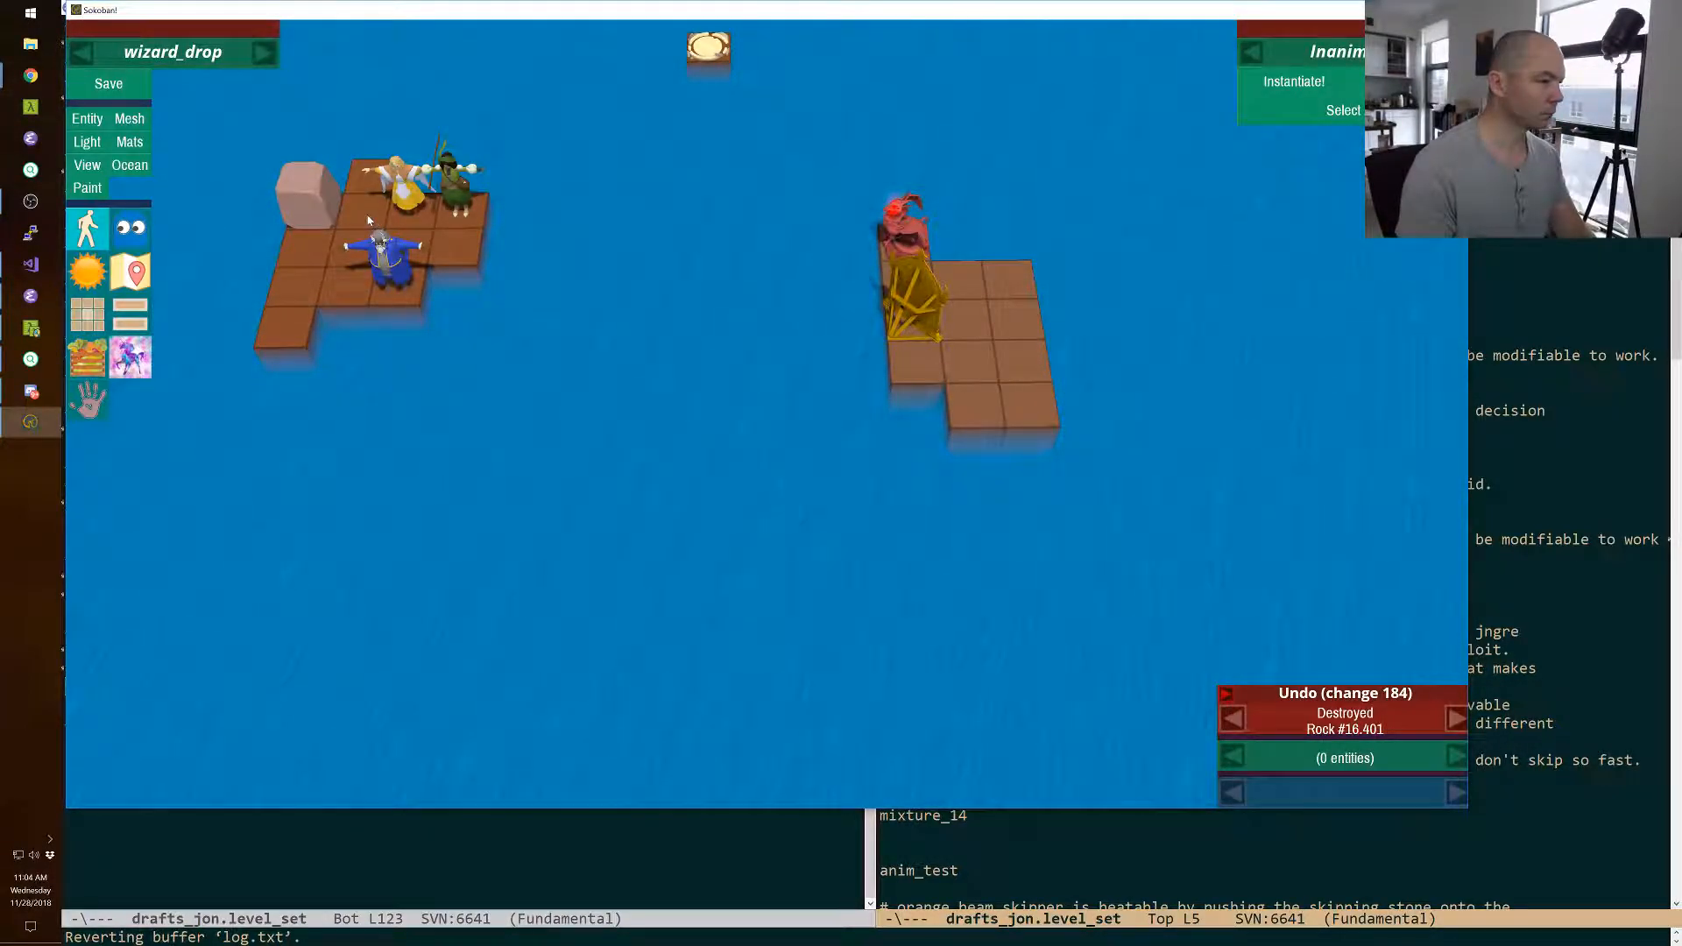
Duplicate three floor tiles from the front right of the wizard's island and move the copies into the water between the two islands.
left_click(419, 242)
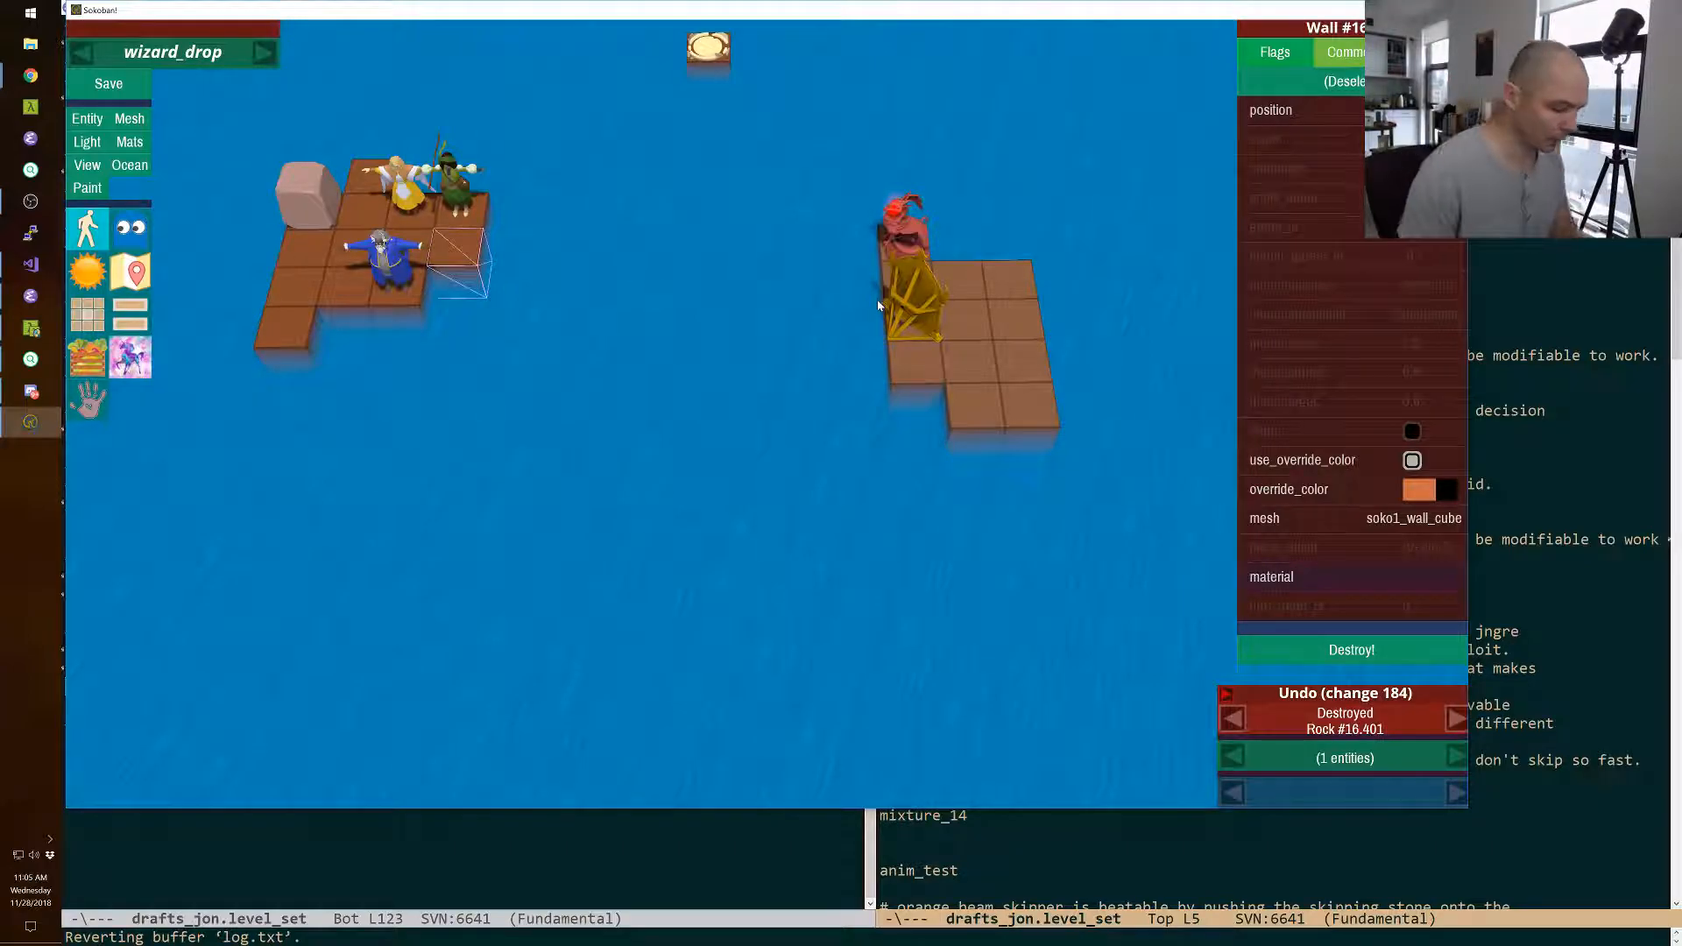
left_click(418, 296, "shift")
key("ctrl+d")
key("ctrl+Right")
key("ctrl+Right")
key("ctrl+Right")
key("ctrl+Right")
key("ctrl+Right")
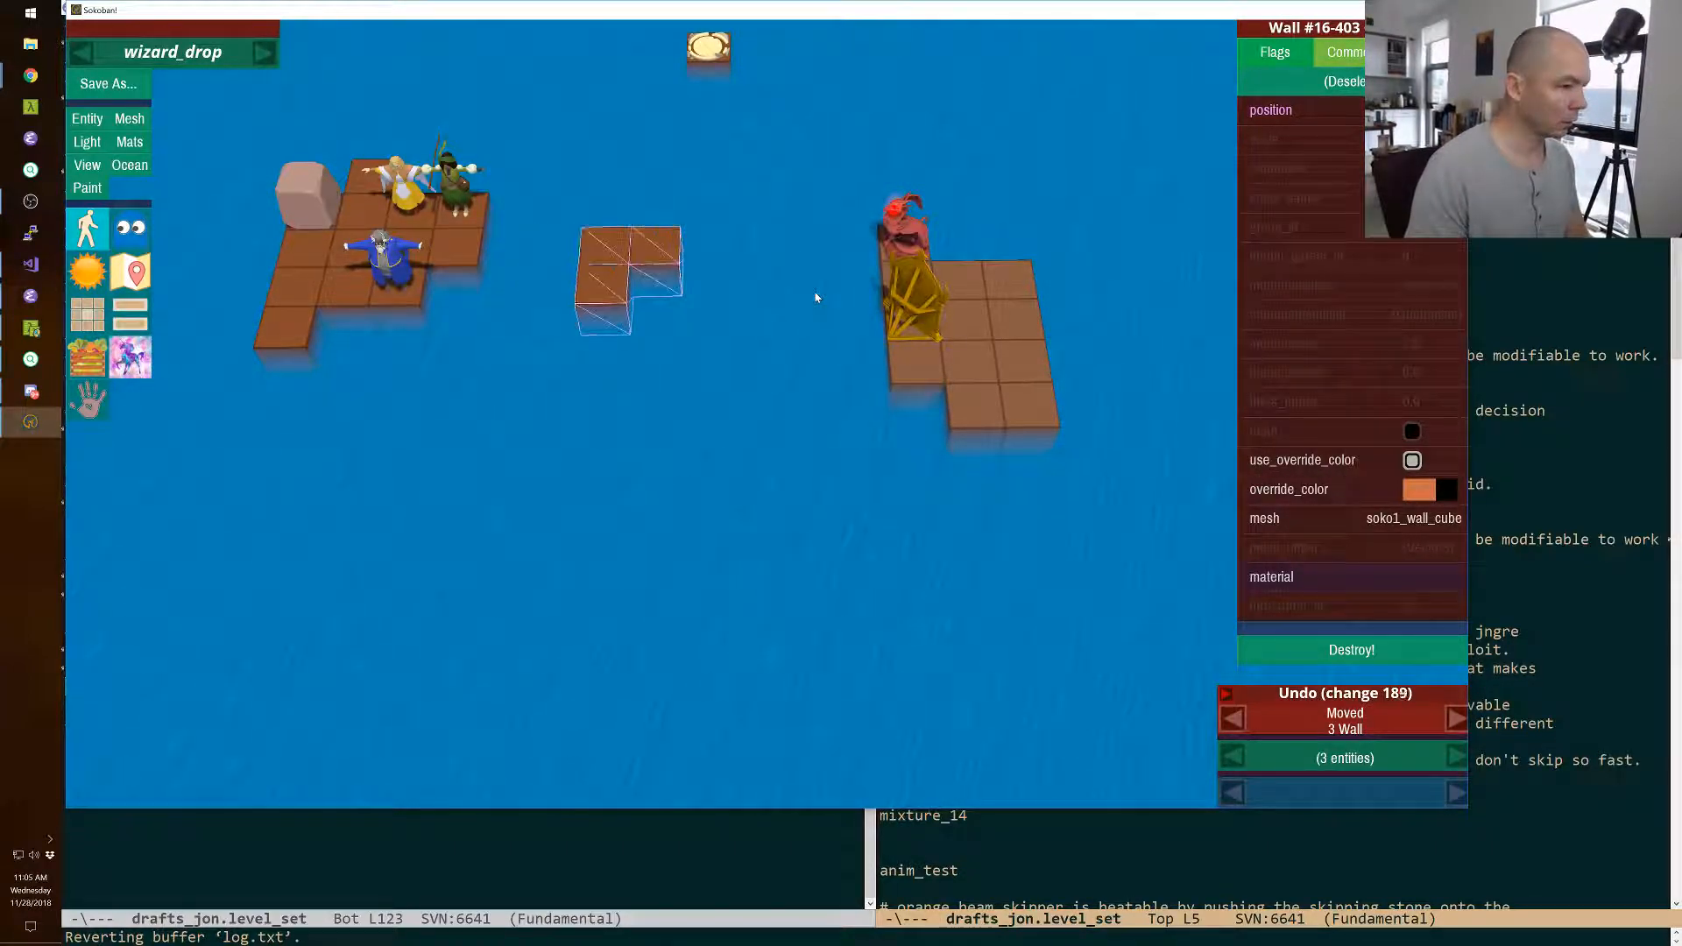
key("ctrl+Down")
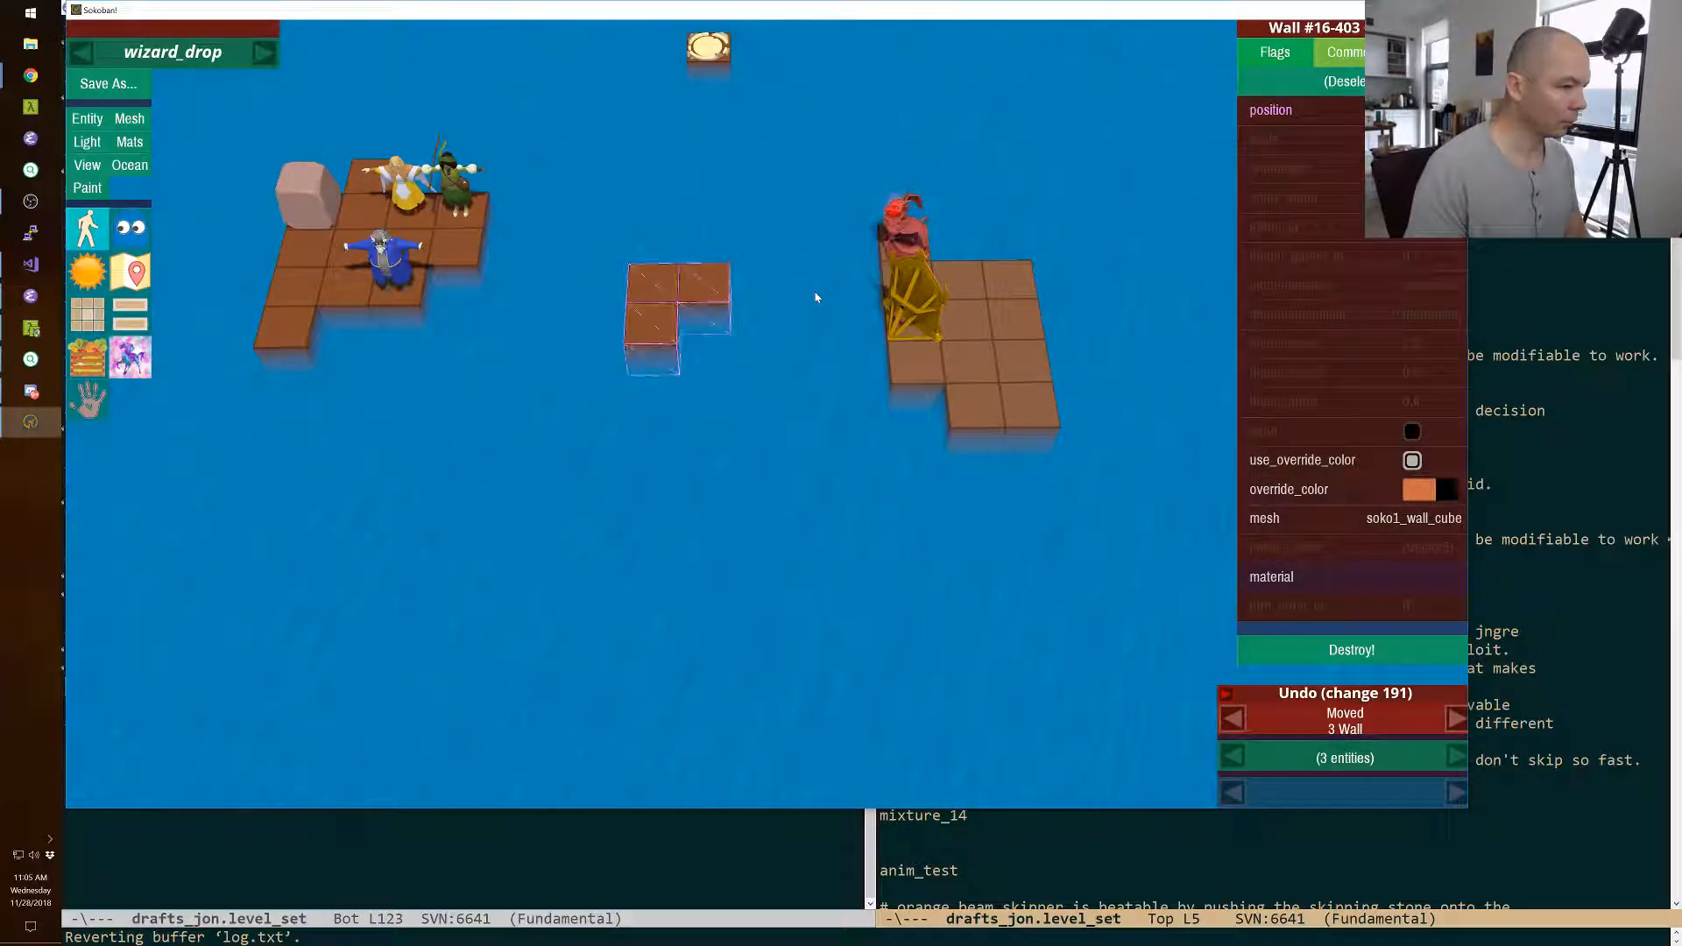
Move the three copied floor tiles four tiles toward the front, into the open water ahead of both islands.
key("ctrl+Down")
key("ctrl+Down")
key("ctrl+Down")
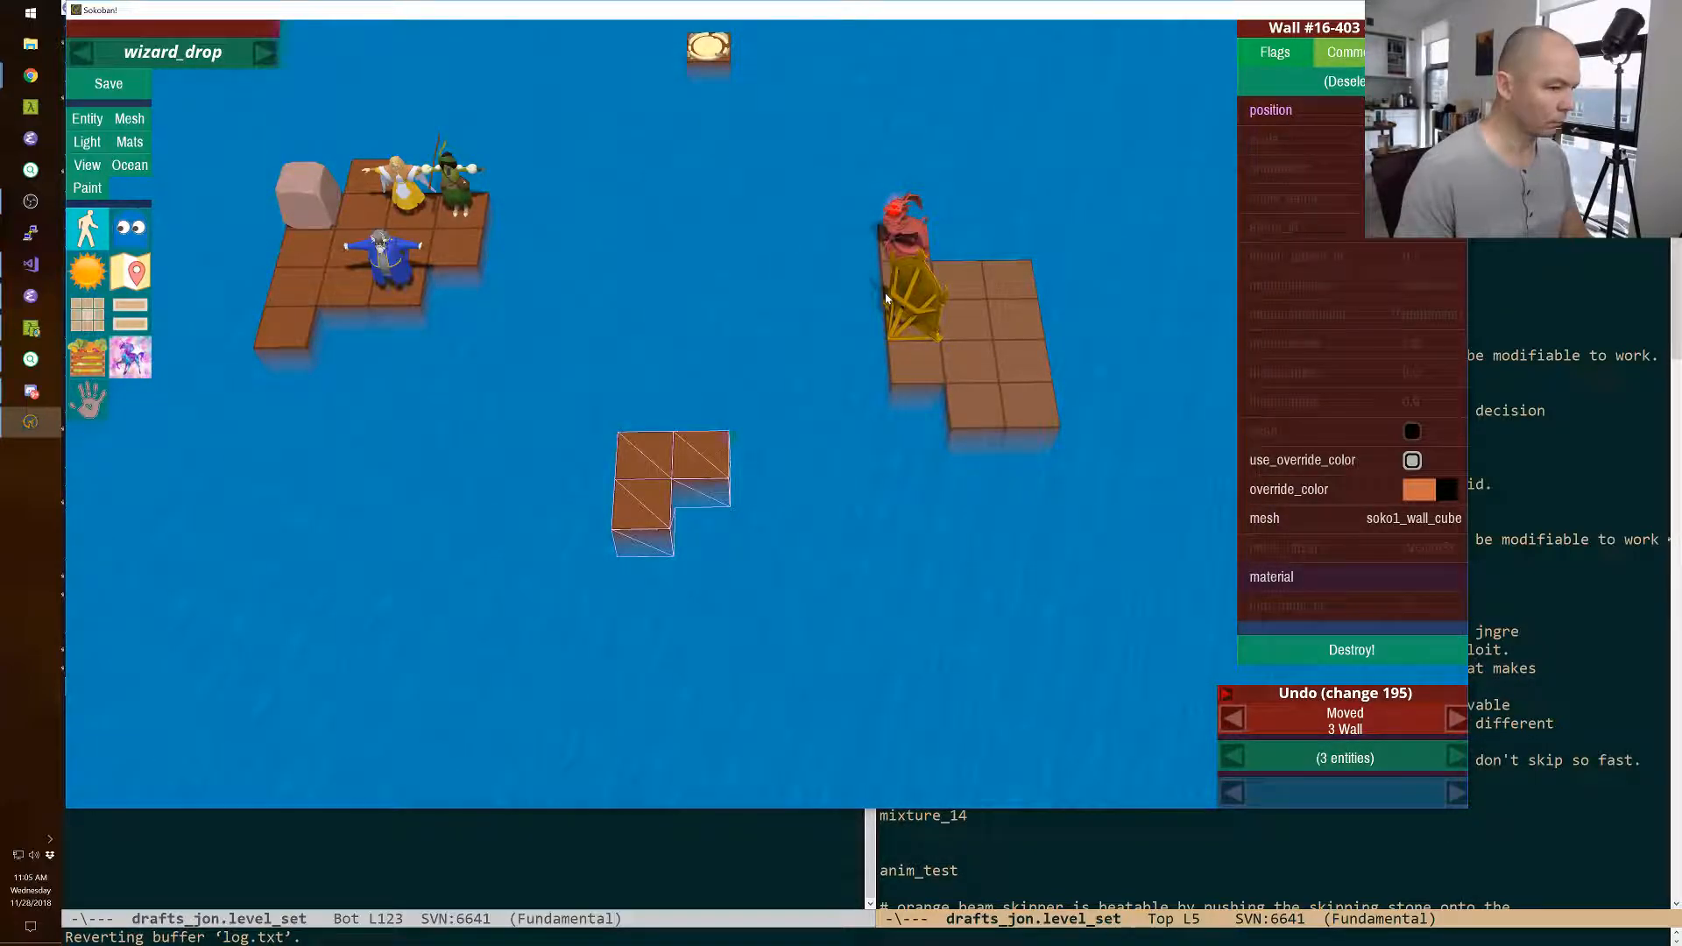
Move the magic mirror one tile right and add a floor tile to the left edge of the monster's island.
left_click(906, 298)
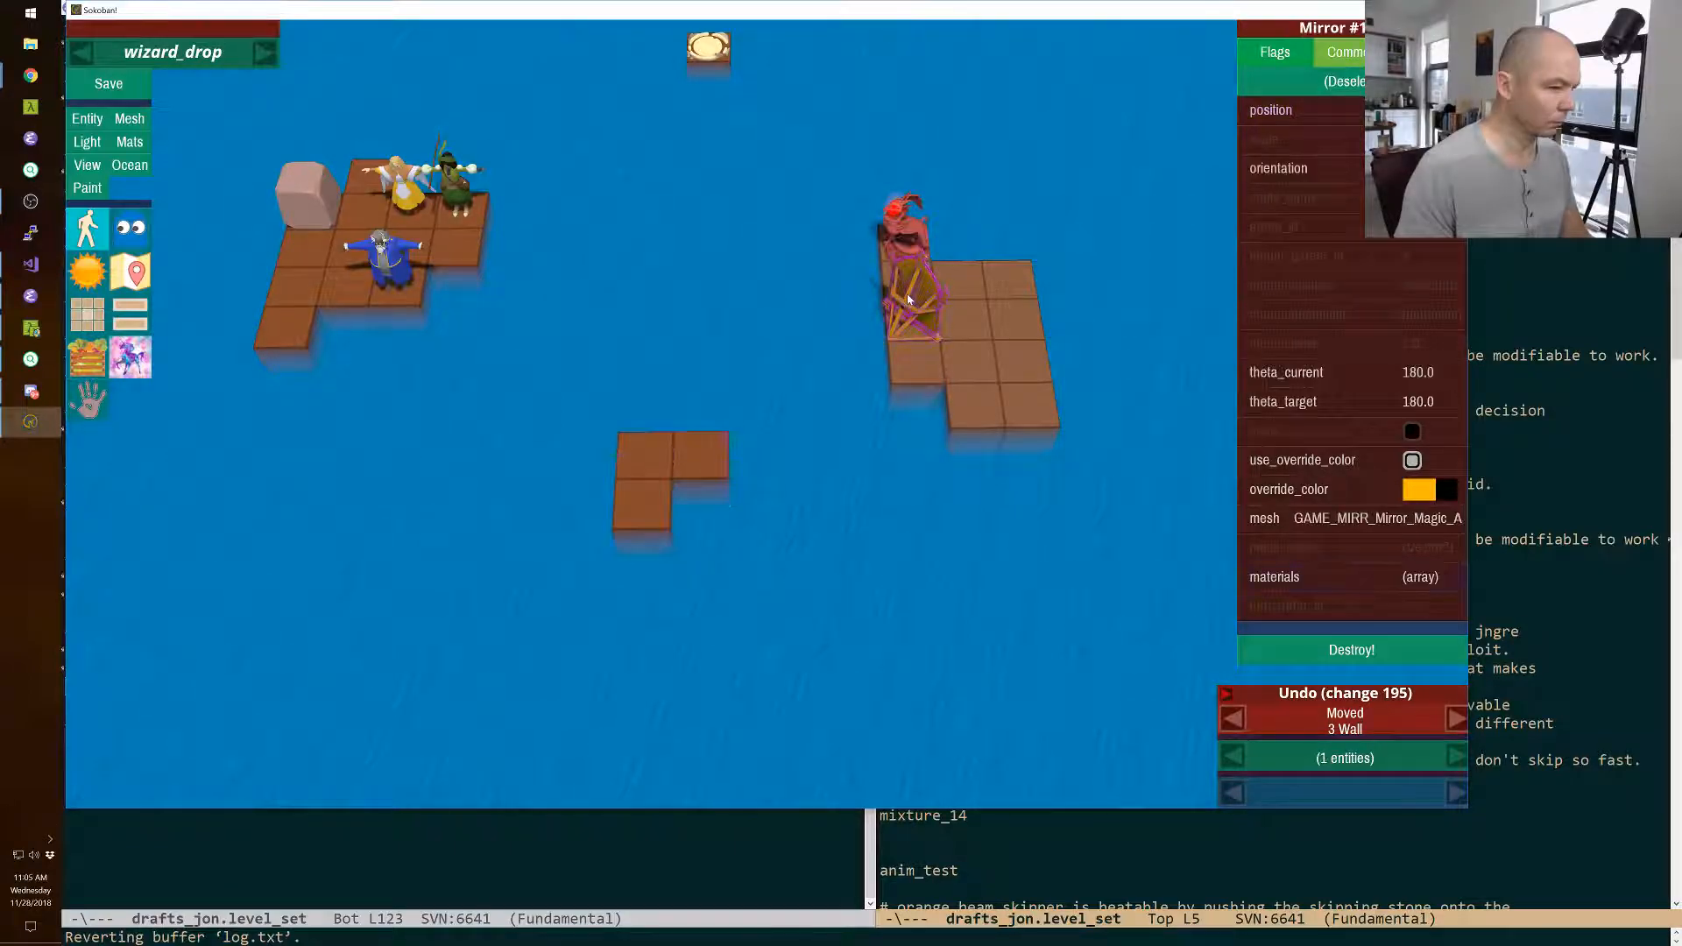
key("Right")
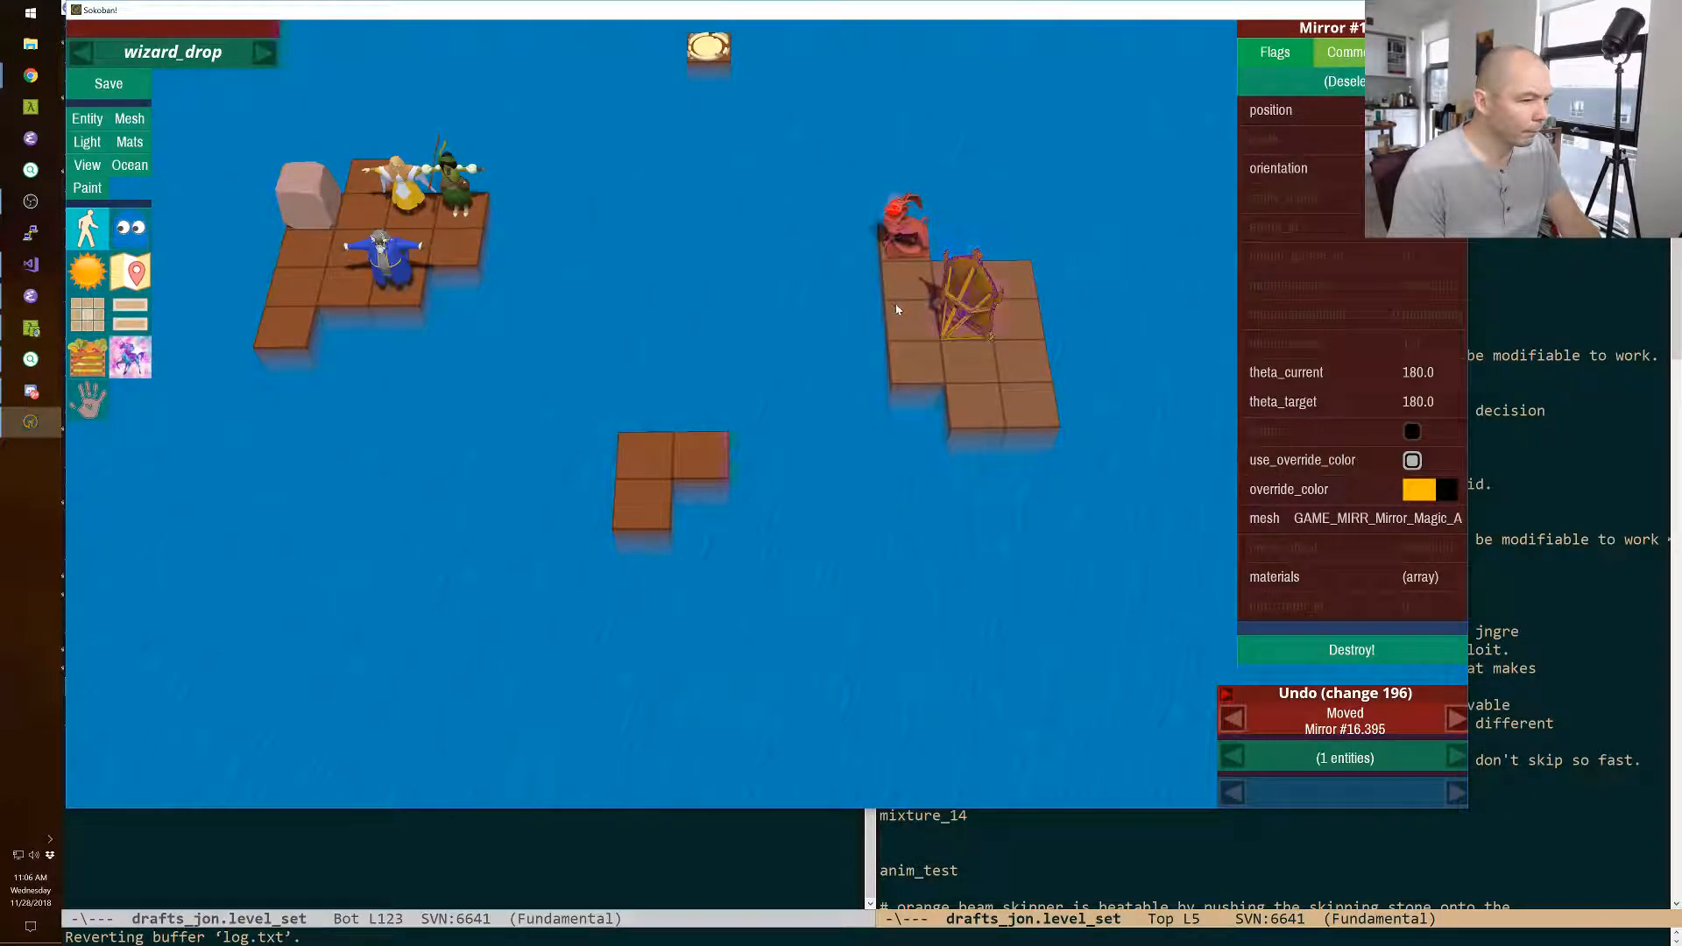
right_click_drag(897, 305, 972, 302)
left_click(873, 307)
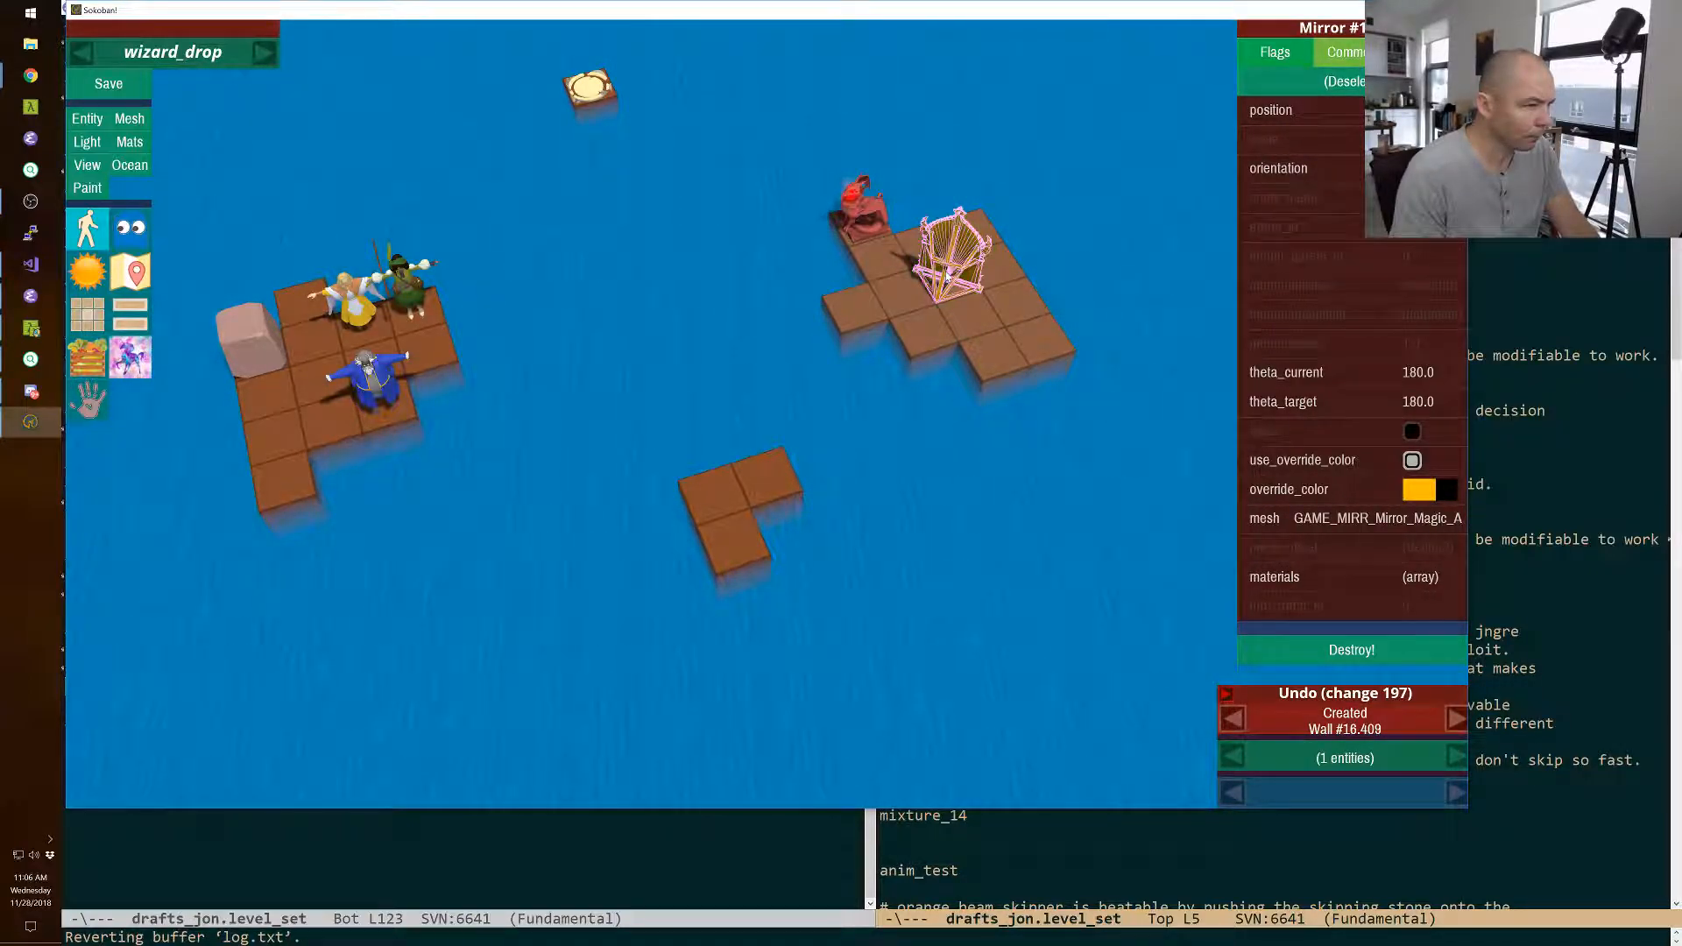
Move the magic mirror off the monster's island into the water beyond its right edge.
key("shift")
key("shift+Right")
key("shift+Down")
key("shift+Right")
key("shift+Right")
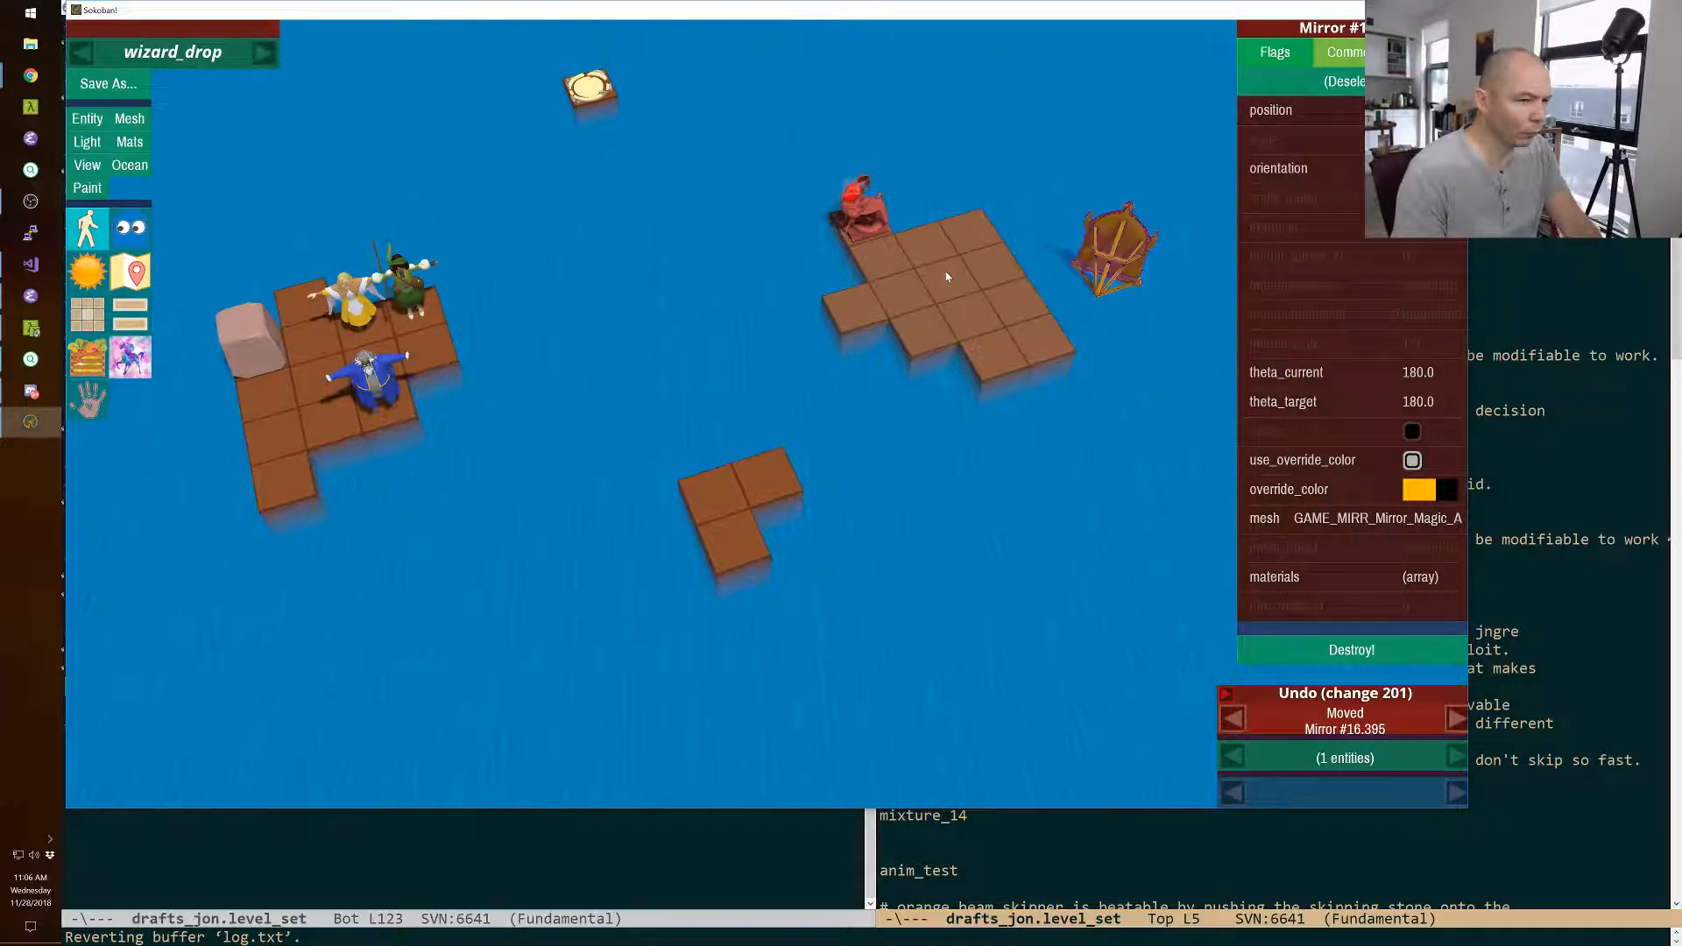
Duplicate the boulder on the wizard's island and move the copy onto a middle tile of the monster's island.
left_click(256, 331)
key("ctrl+d")
key("shift+Right")
key("shift+Right")
key("shift+Right")
key("shift+Right")
key("shift+Right")
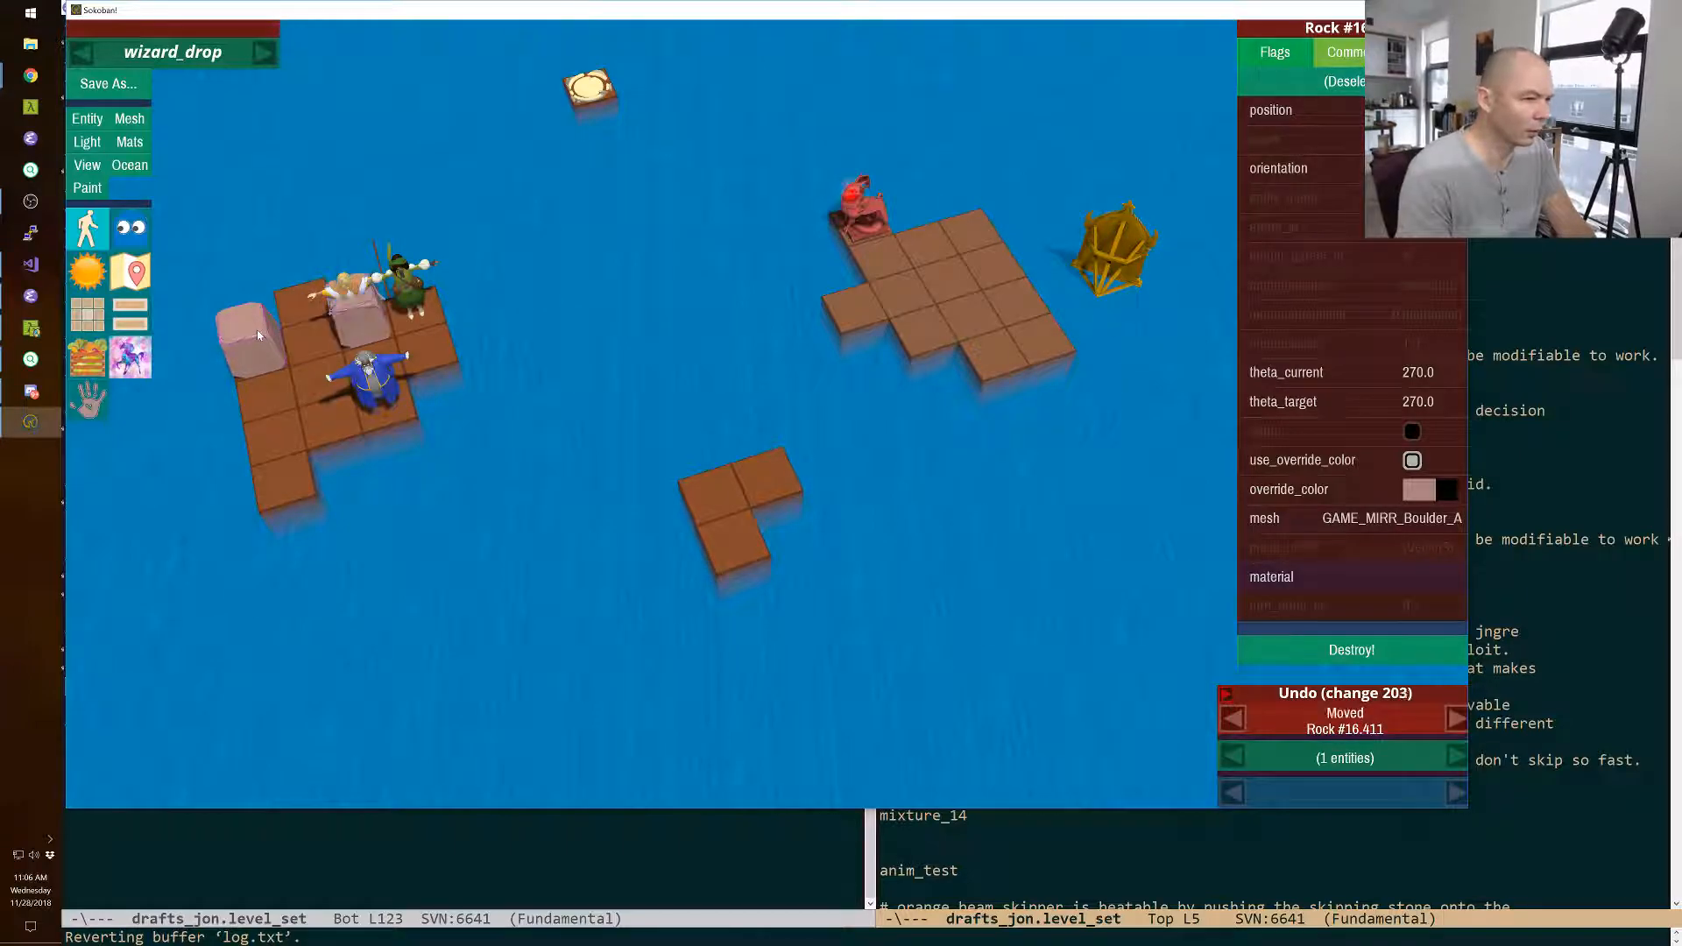
key("shift+Right")
key("shift+Right")
key("shift+Down")
key("shift+Down")
key("shift+Right")
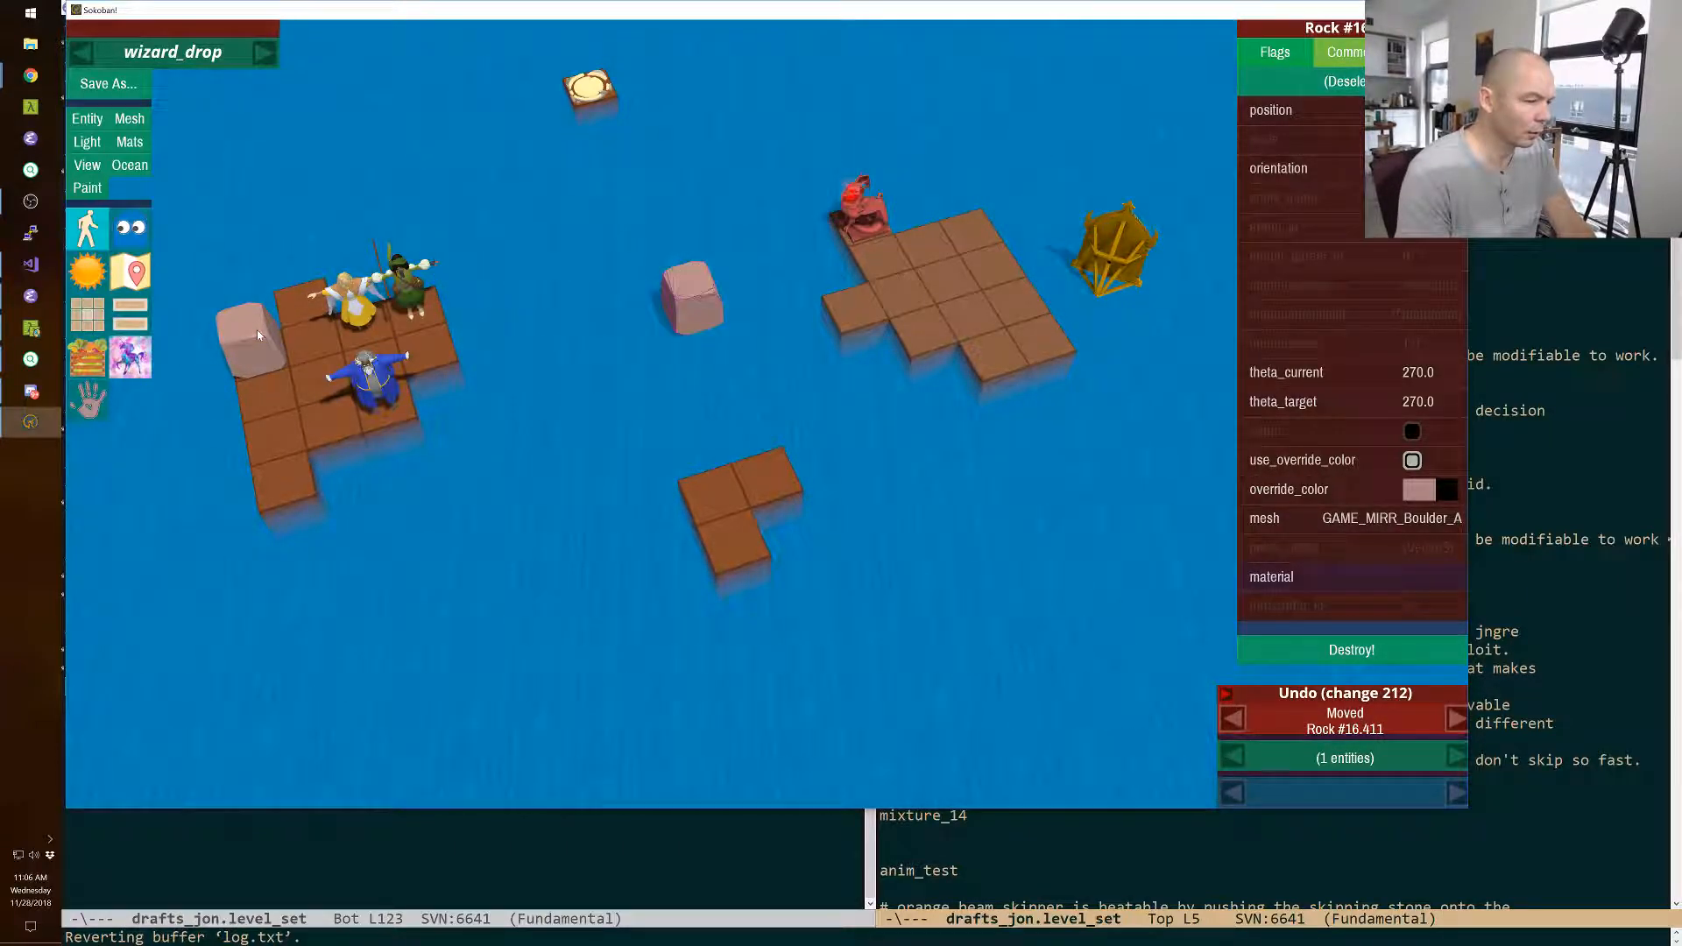
key("shift+Right")
key("shift+Right")
key("shift+Right")
key("shift+Right")
key("shift+Right")
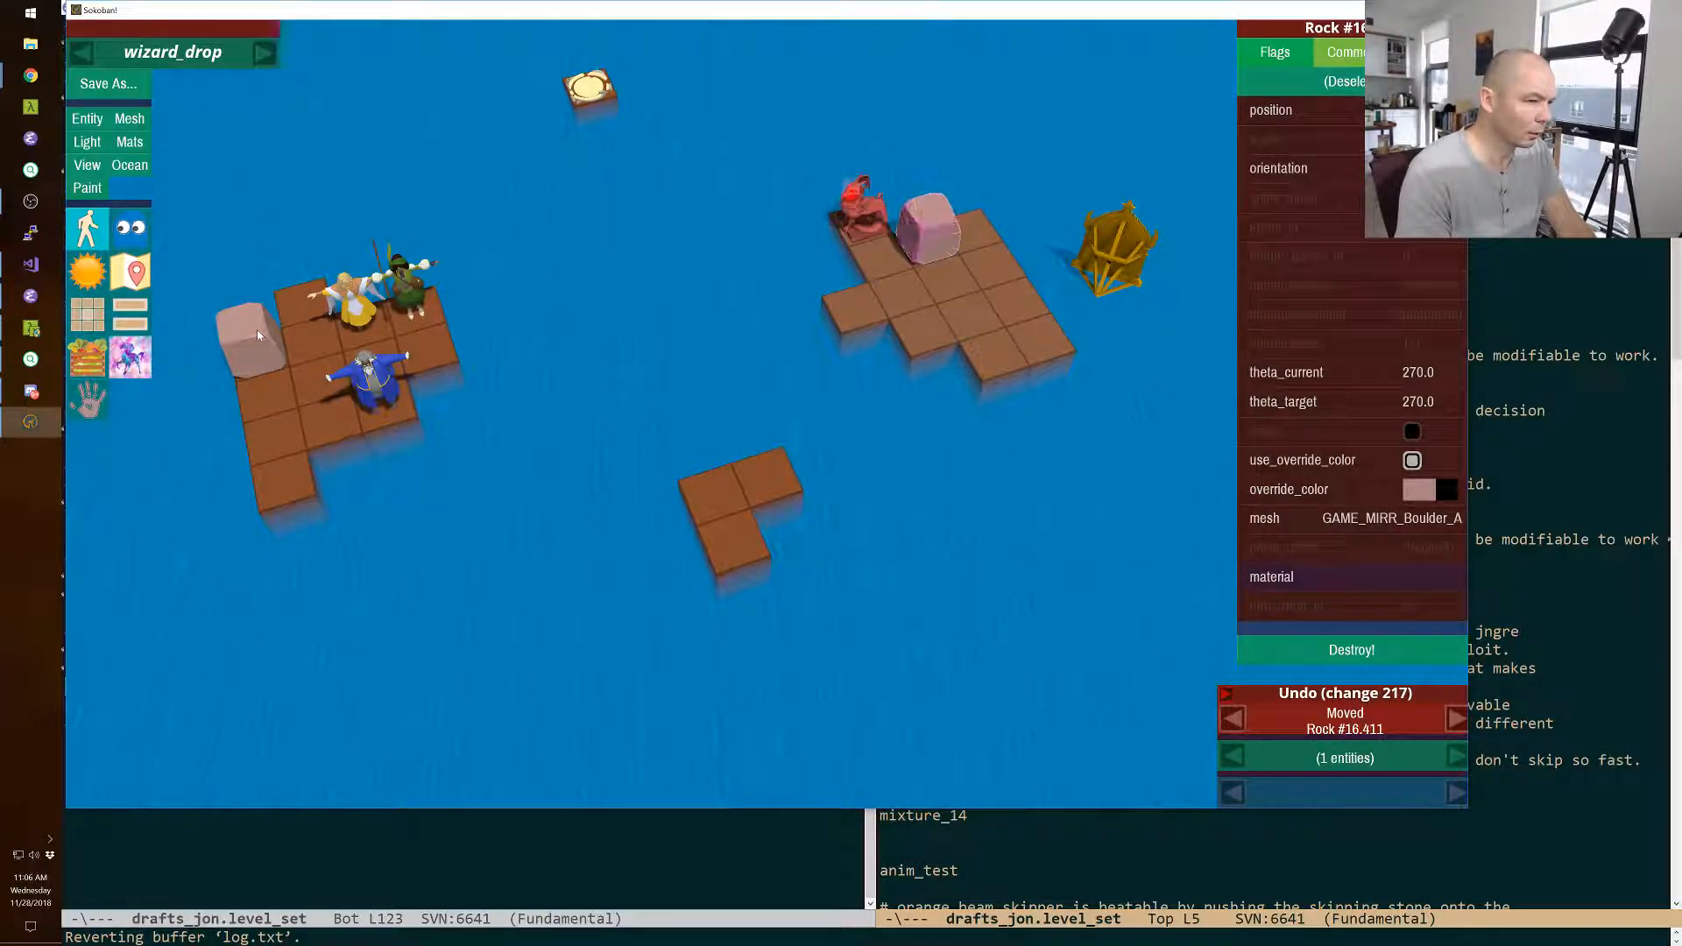
key("shift+Down")
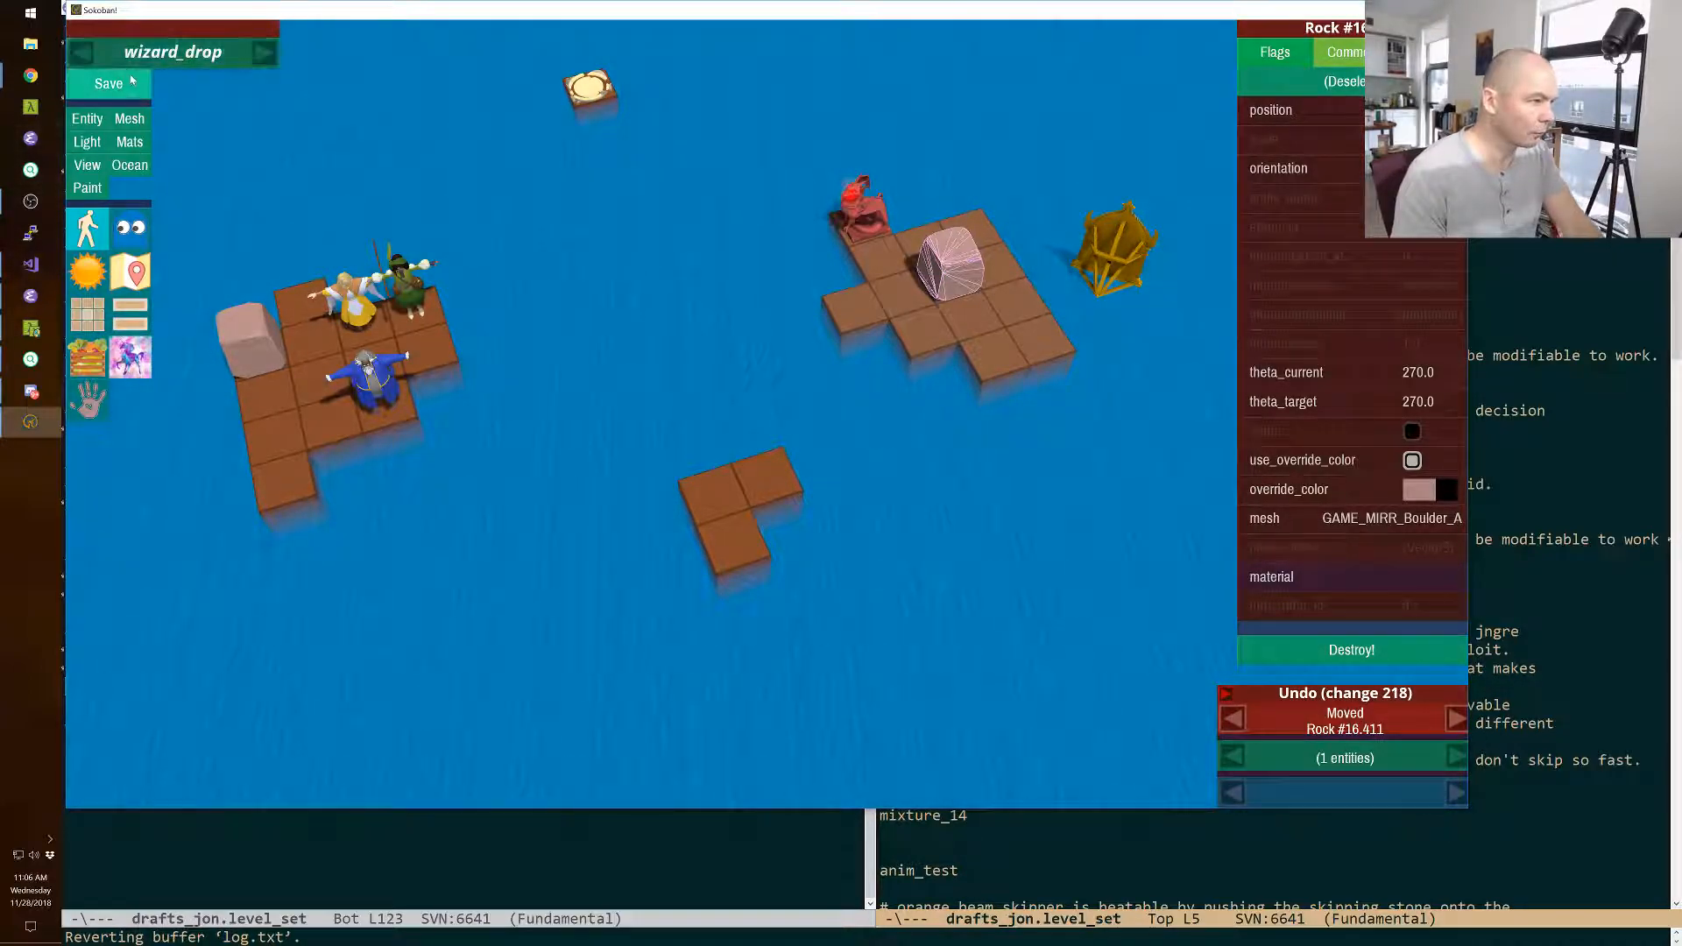
Start playing the level, select the wizard, walk him to his island's front left tile and swap him with the monster-island boulder.
key("F11")
key("space")
key("space")
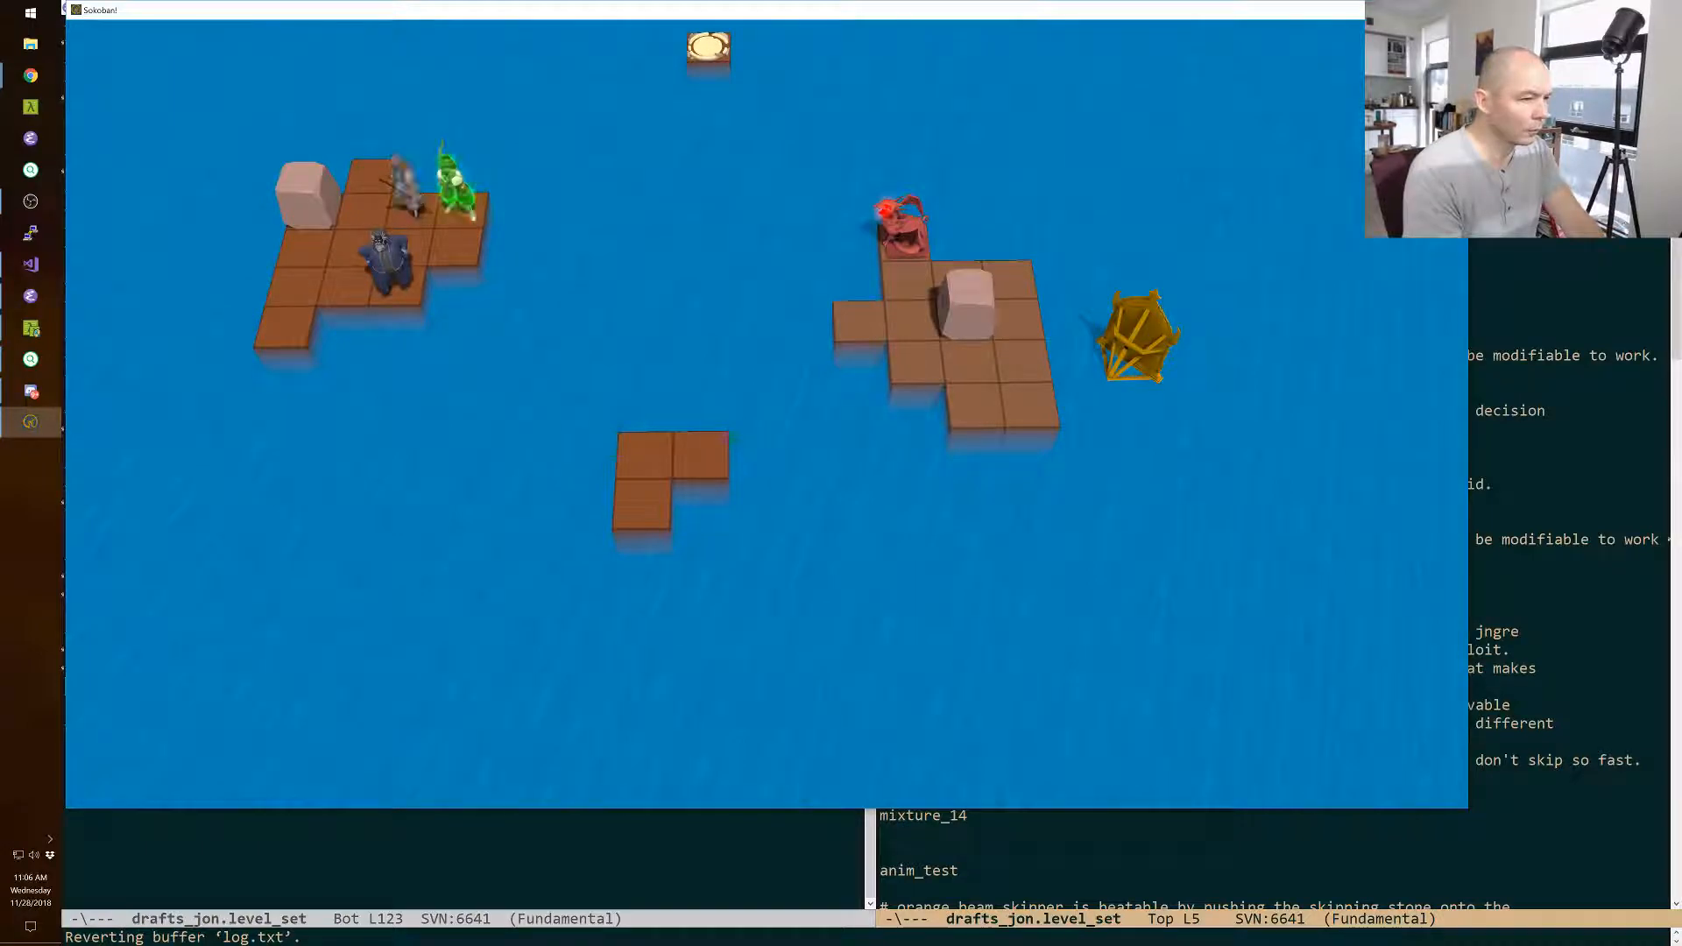
key("Left")
key("Down")
key("Right")
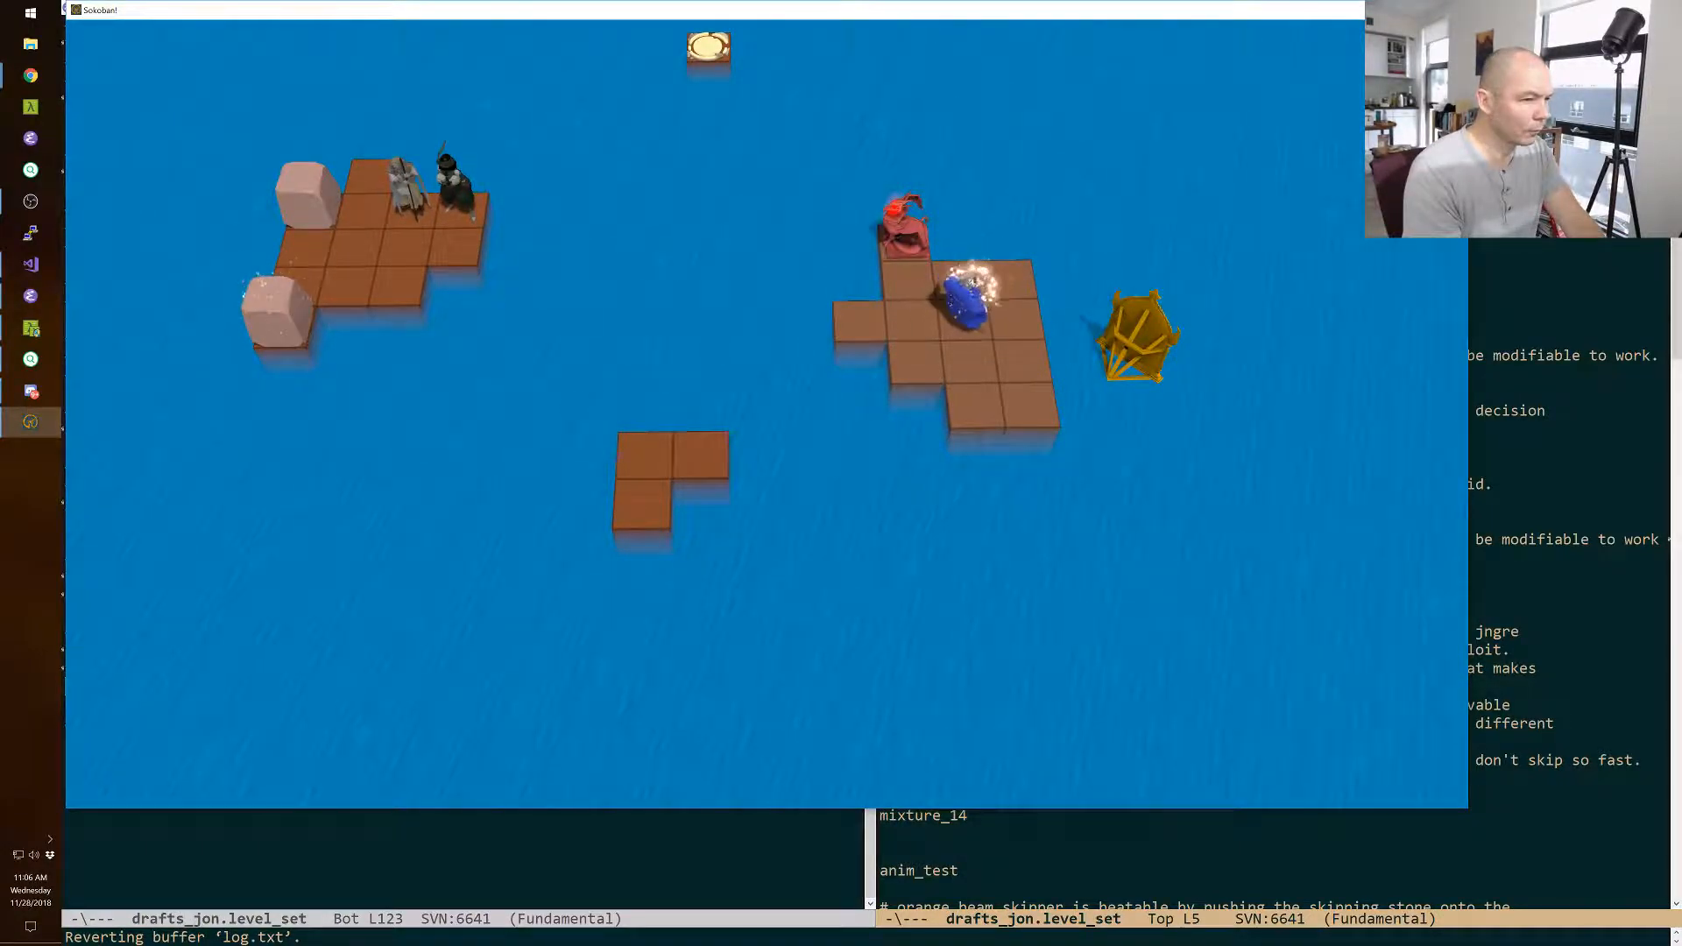
Walk the wizard to the tile in line with the monster and swap the two back and forth several times.
key("Down")
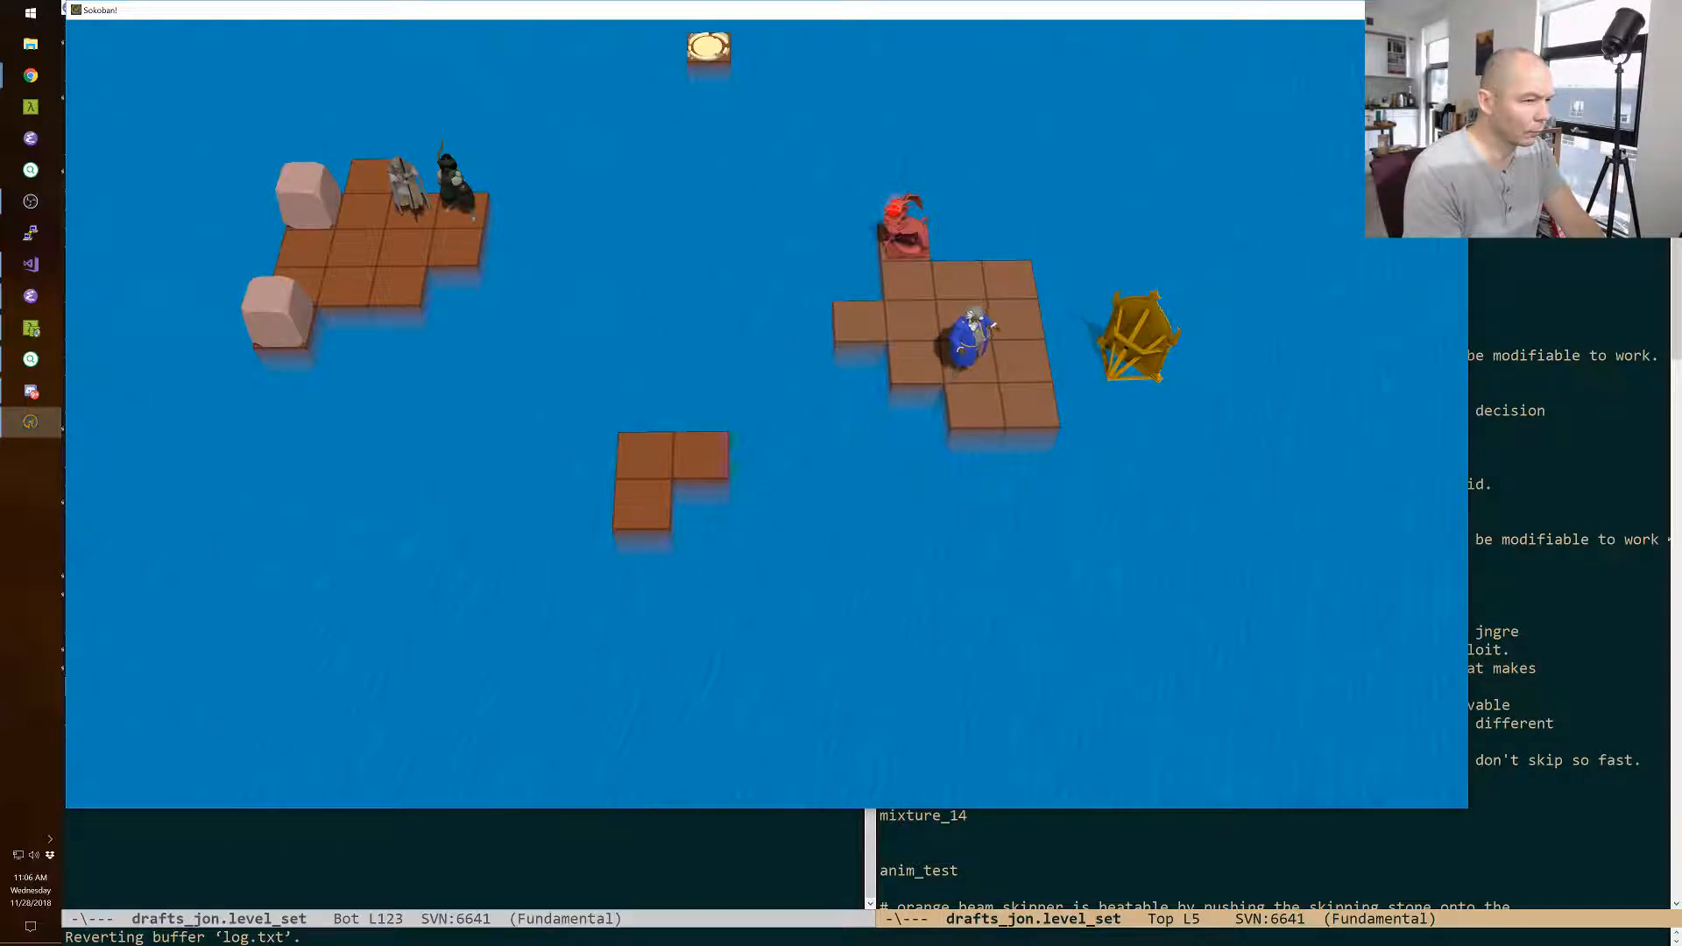
key("Left")
key("Up")
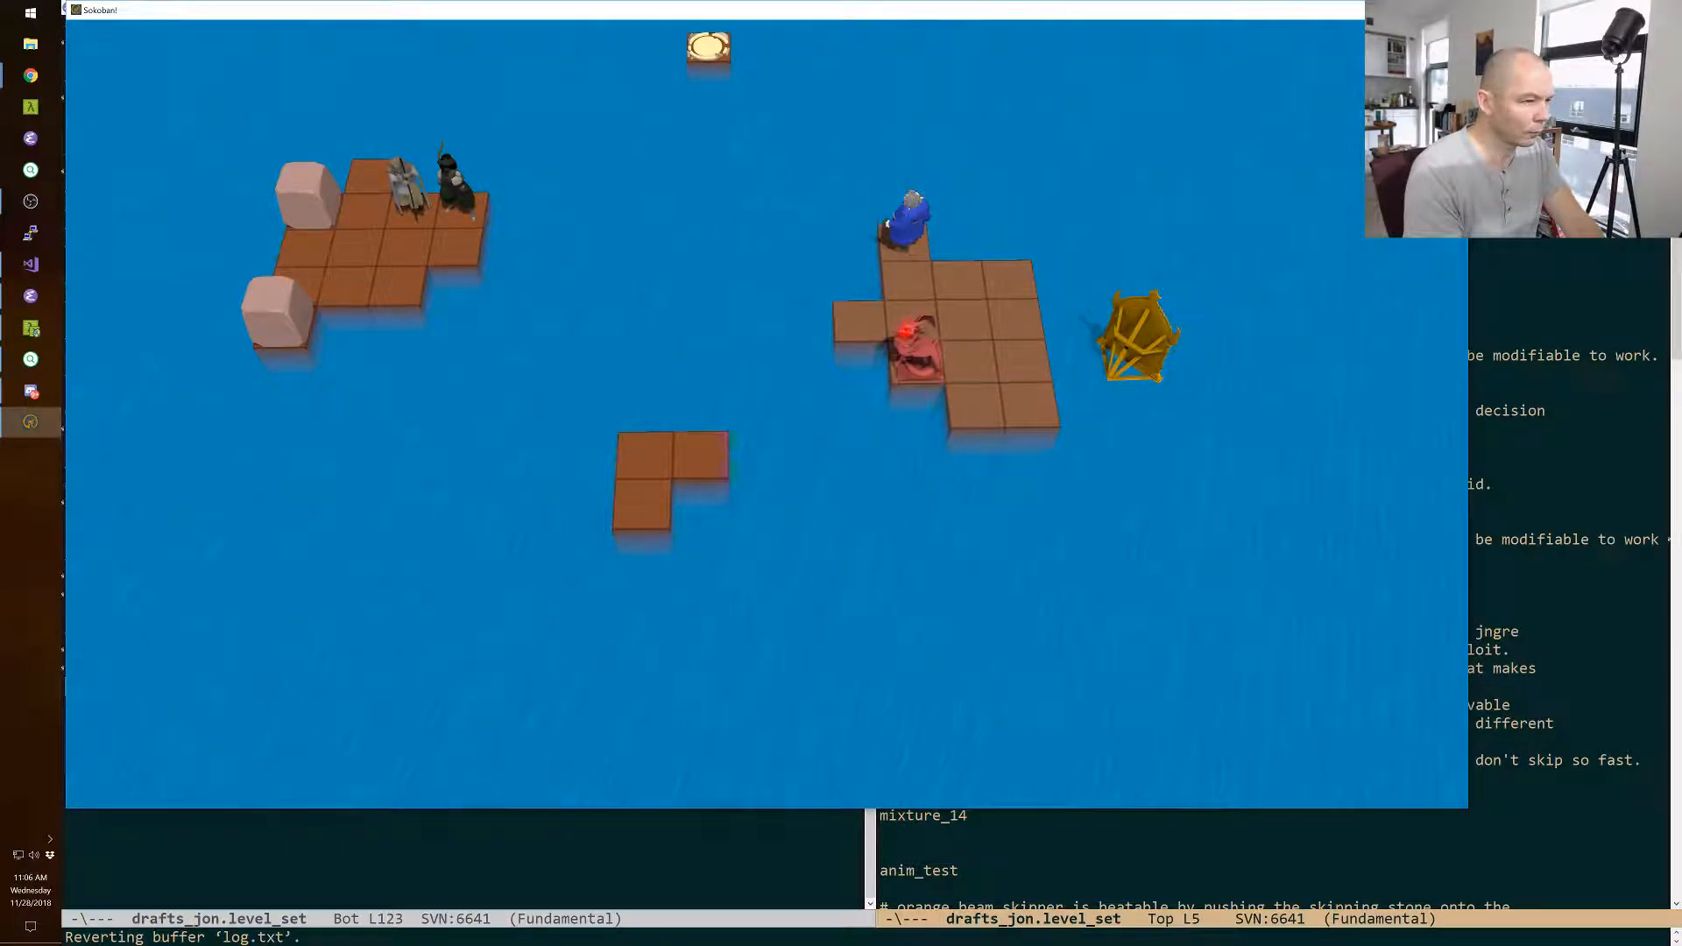
key("Down")
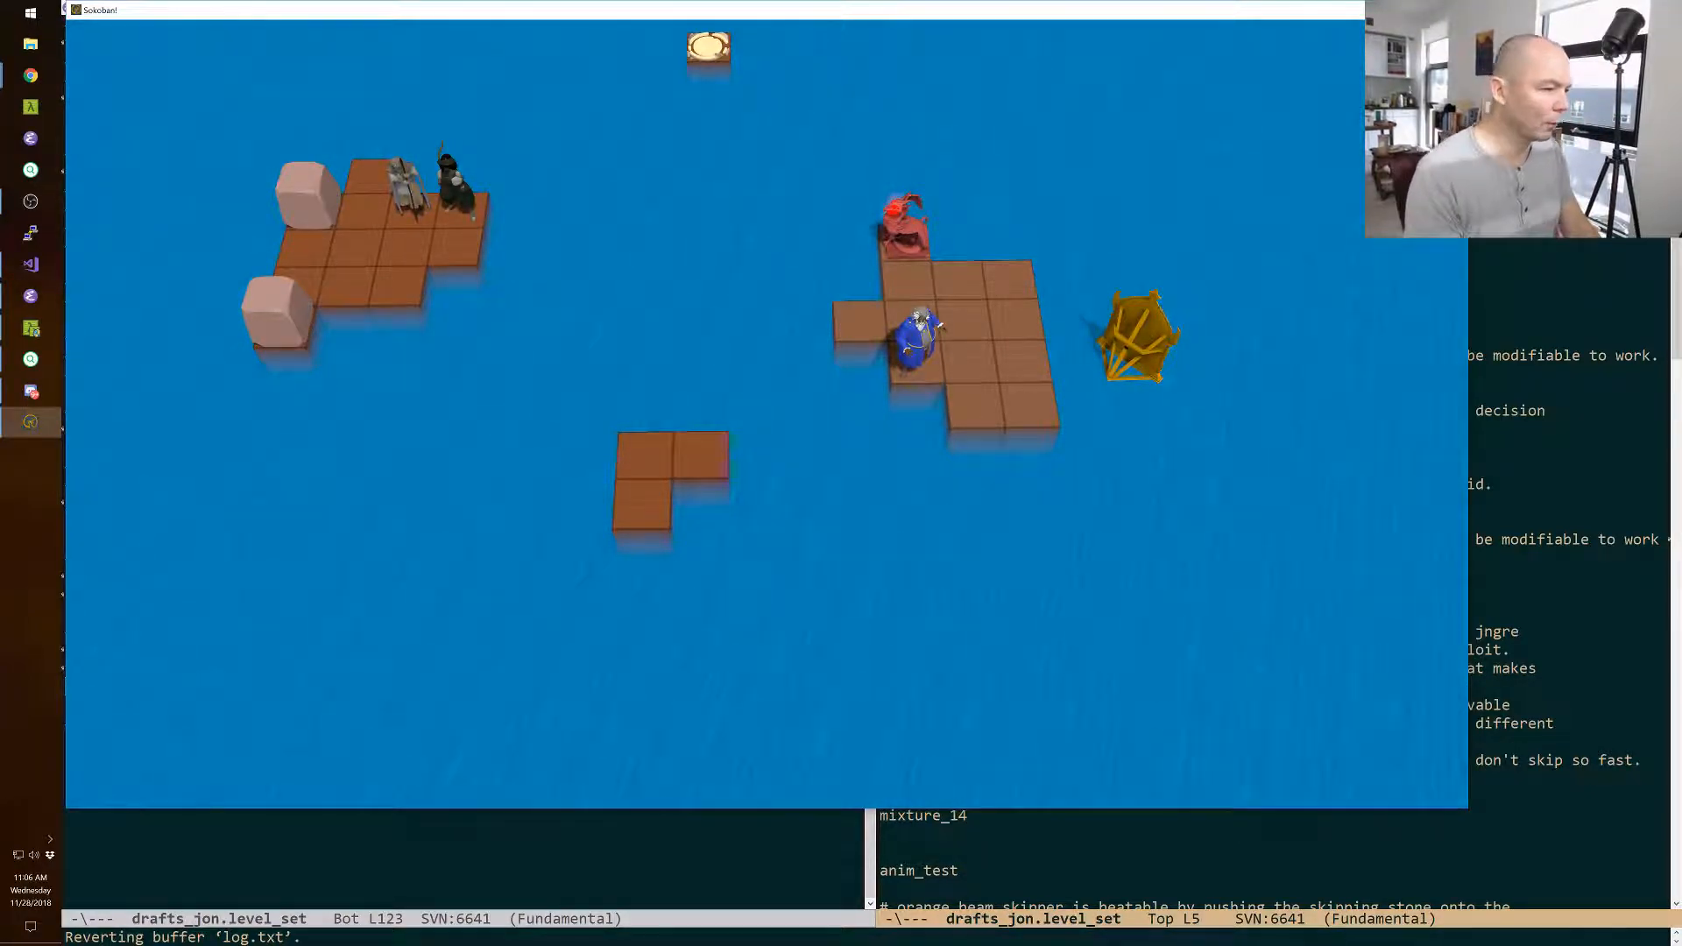
key("Up")
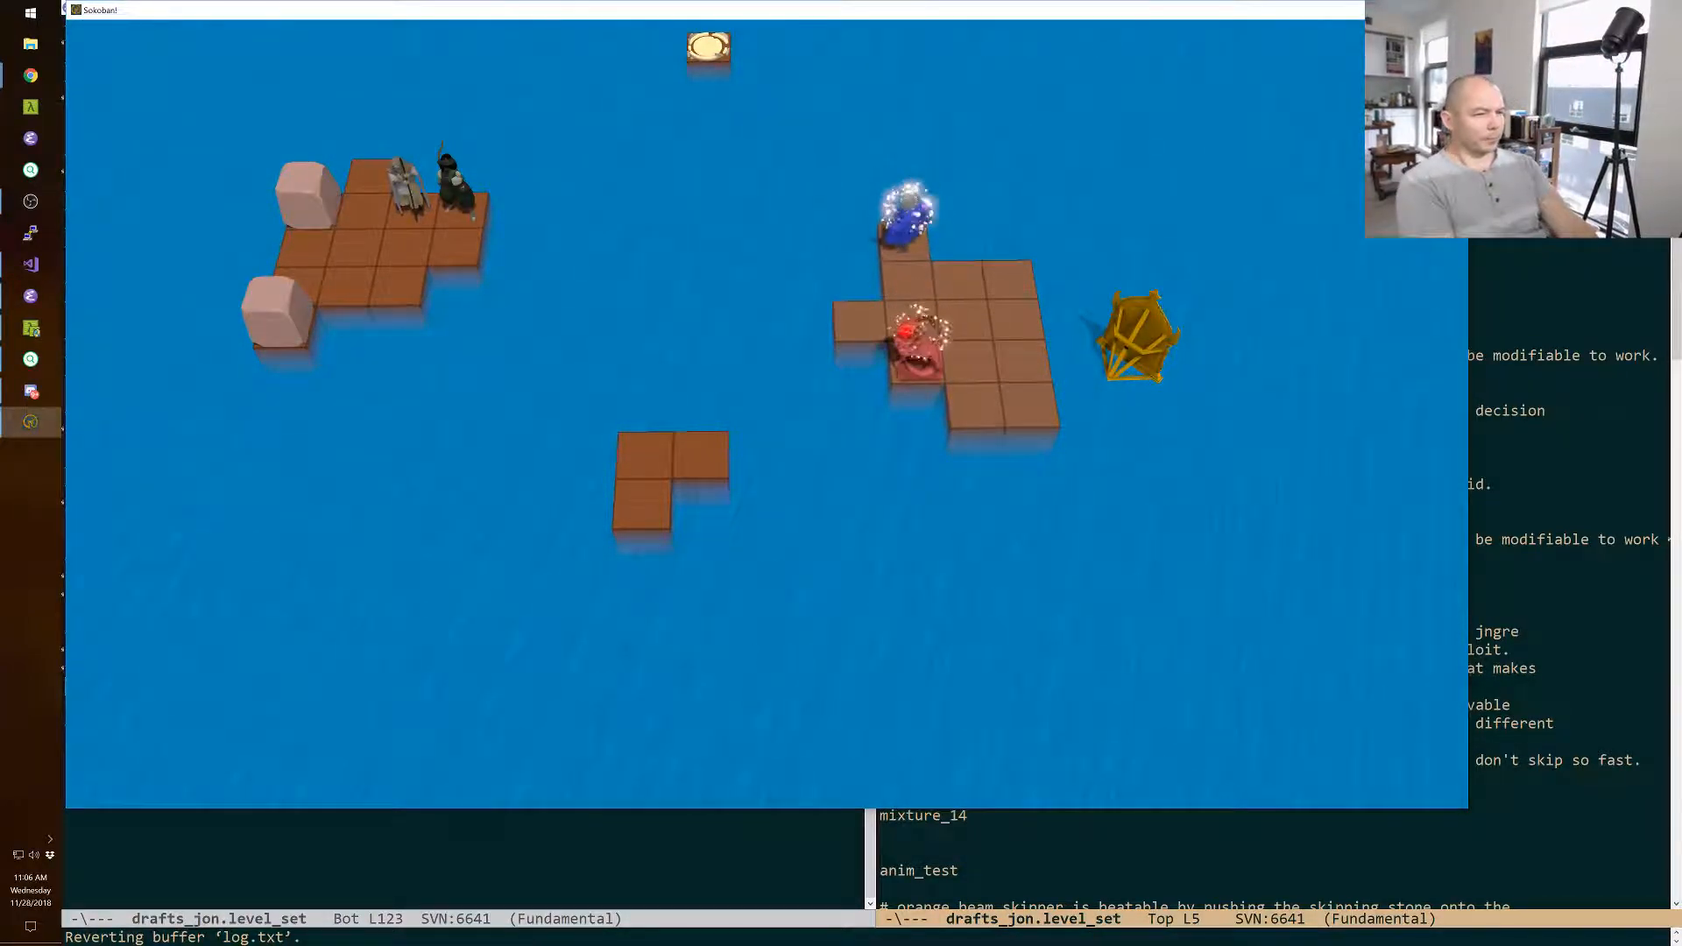
key("Down")
key("Up")
key("Down")
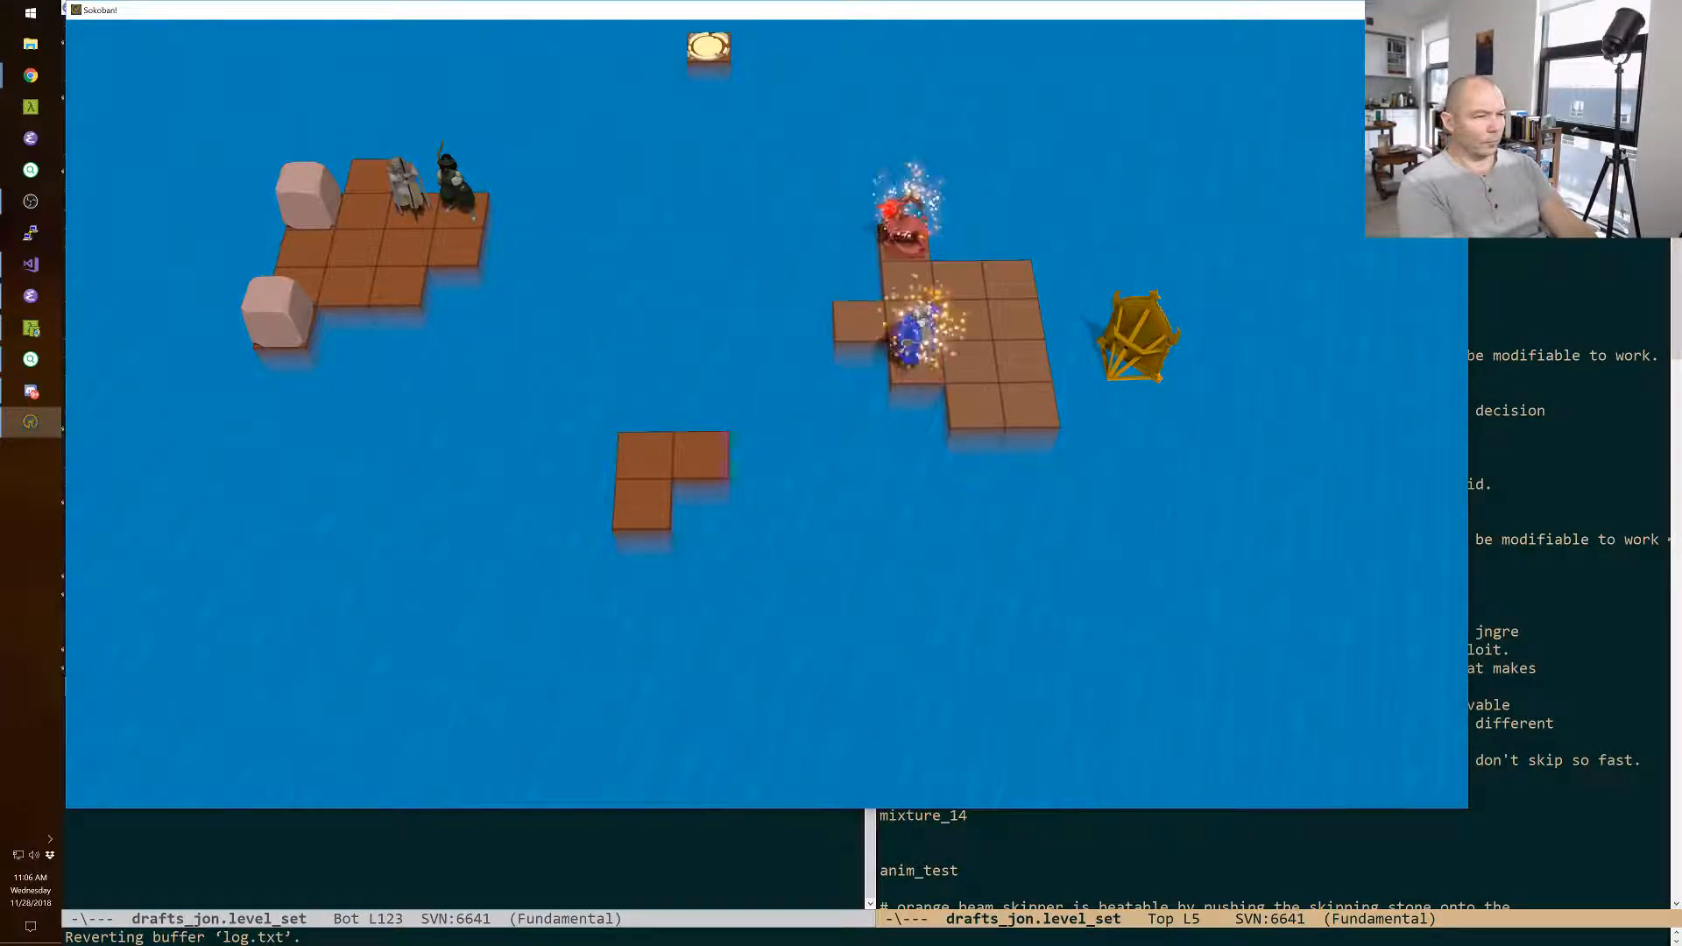
key("Up")
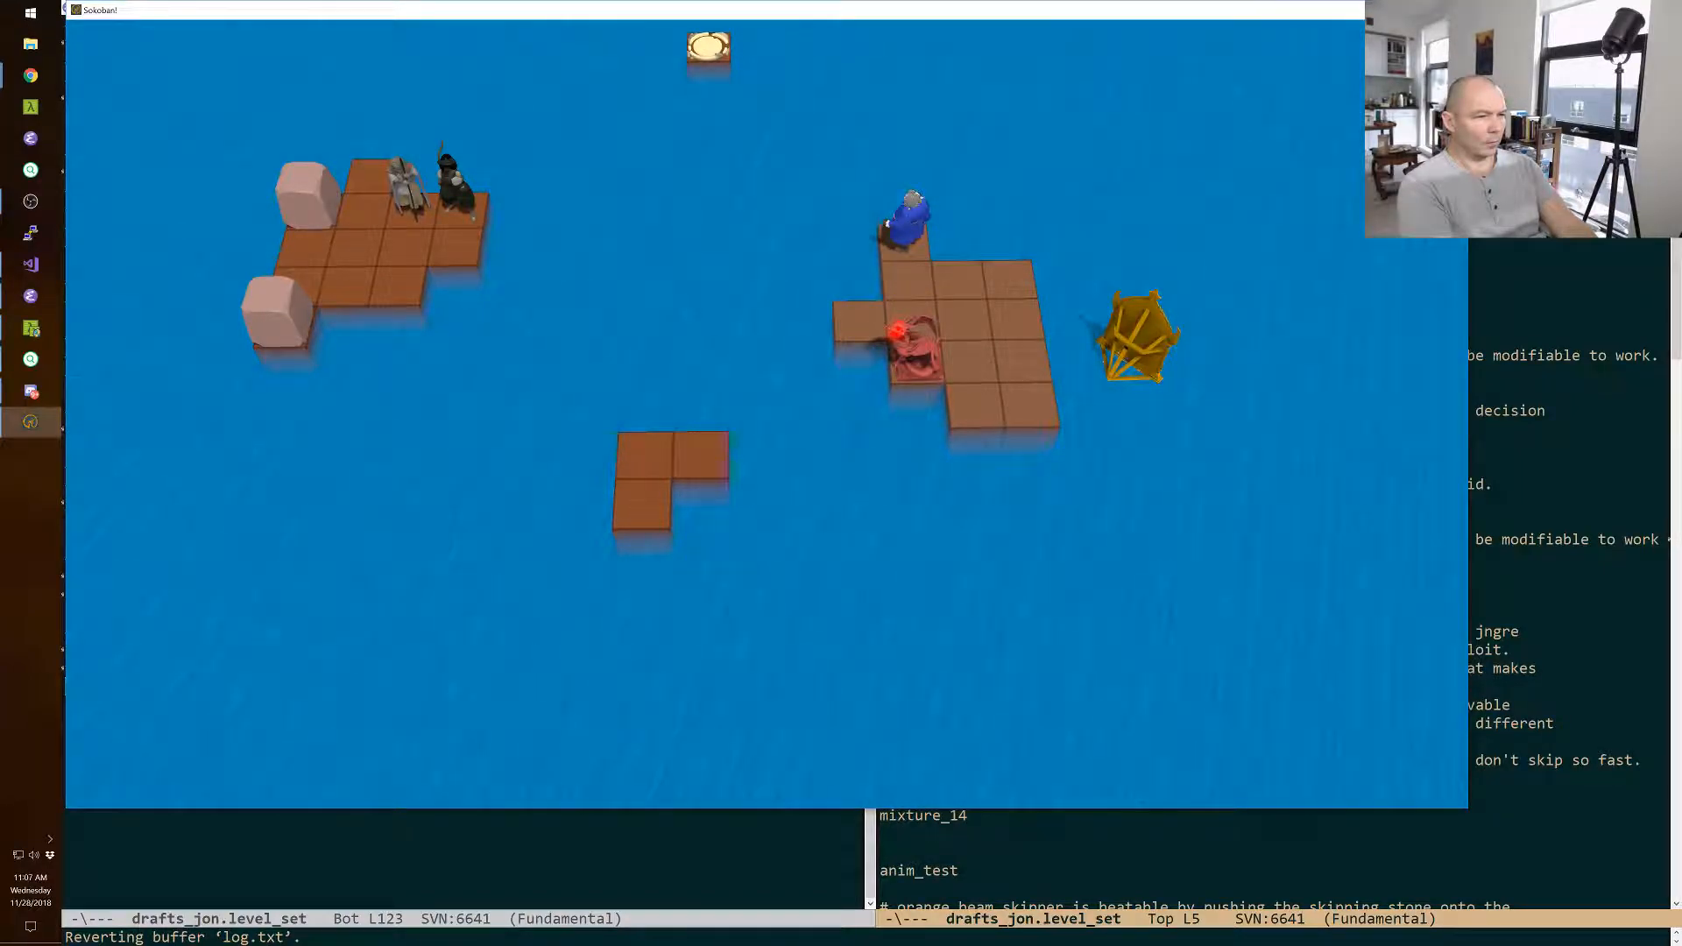
key("Down")
key("Left")
Restart the level, swap the wizard with the monster-island boulder, walk him directly in front of the monster and swap the two.
key("r")
key("Left")
key("Down")
key("Right")
key("Up")
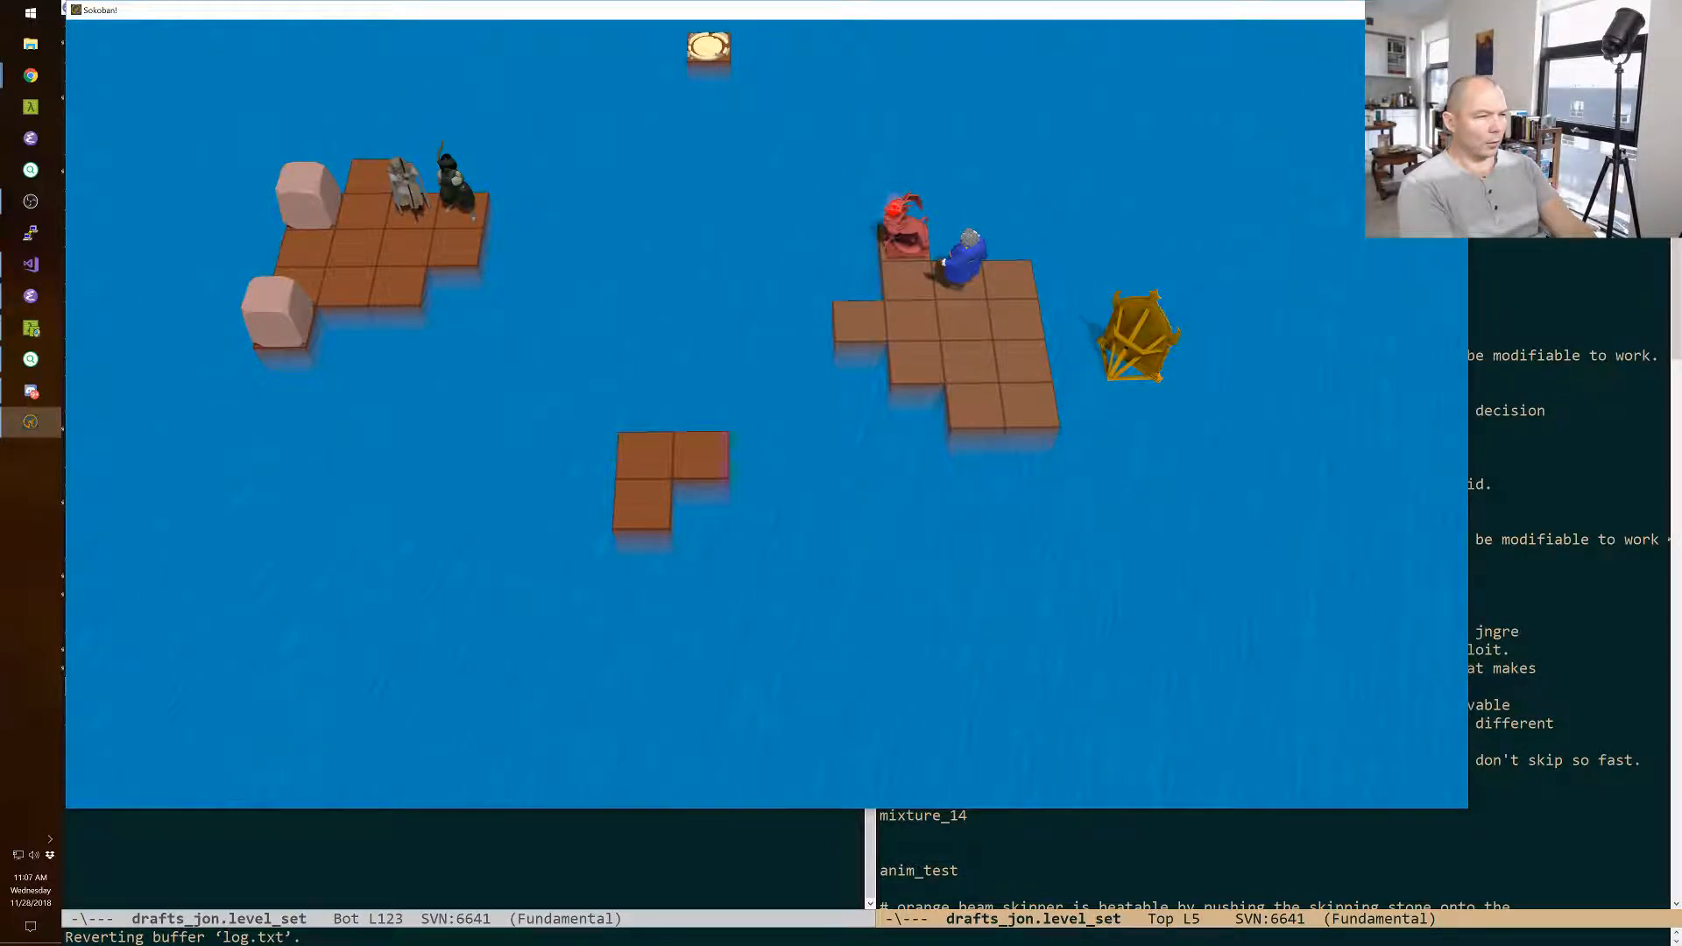
key("Left")
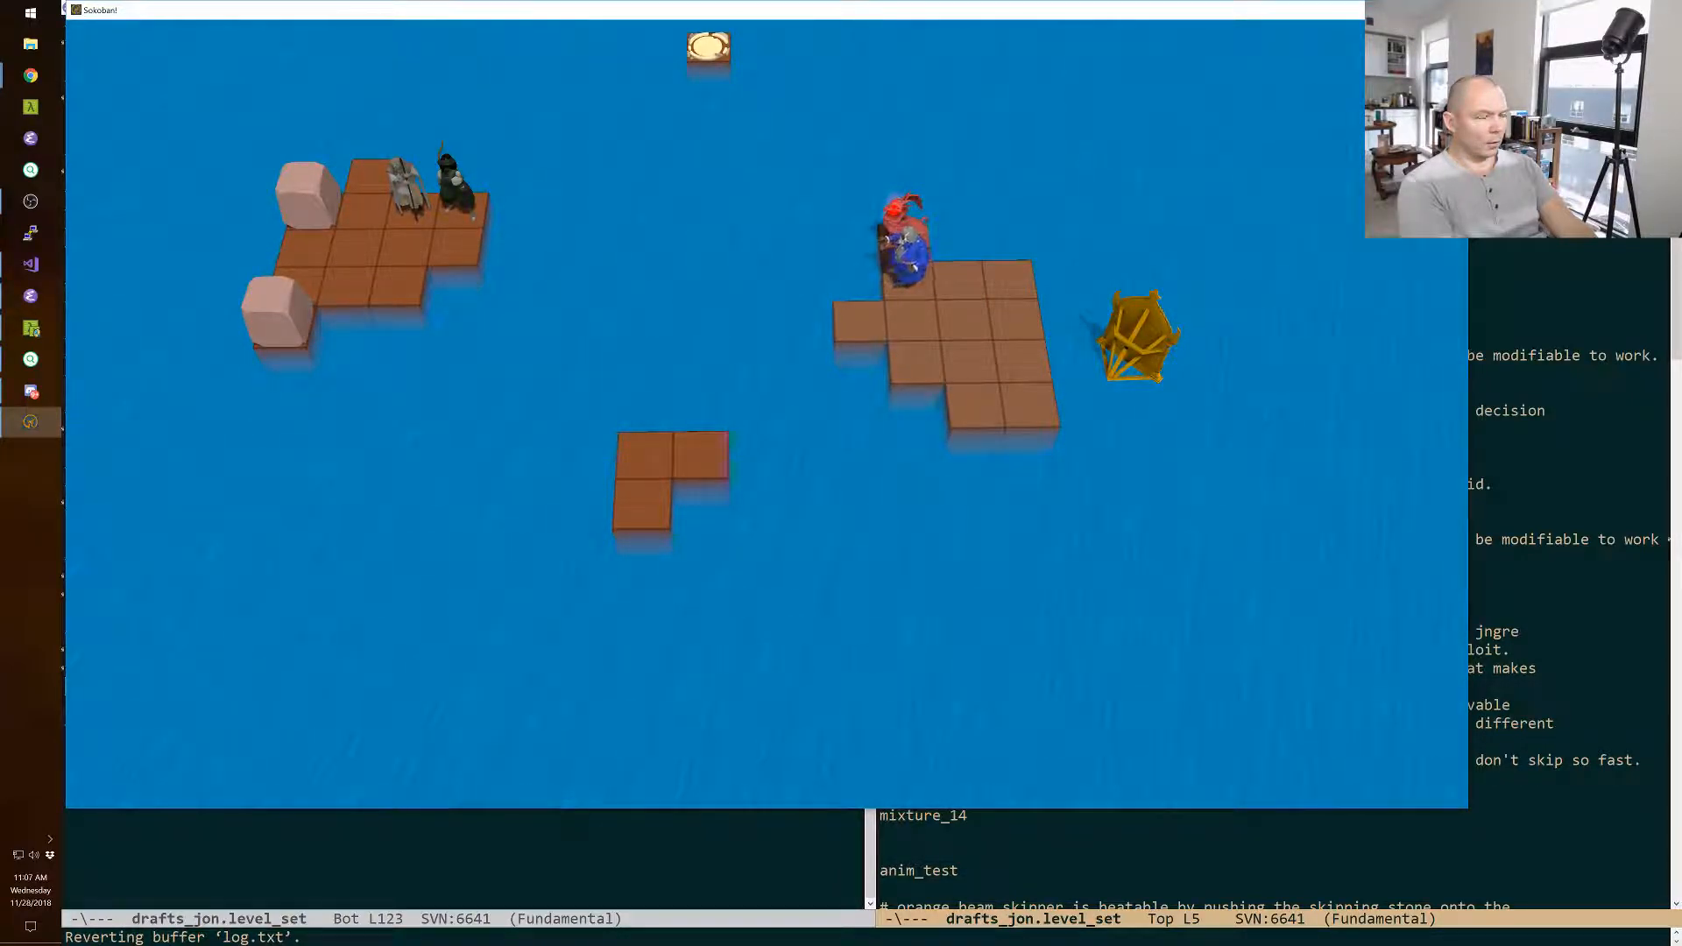
key("Up")
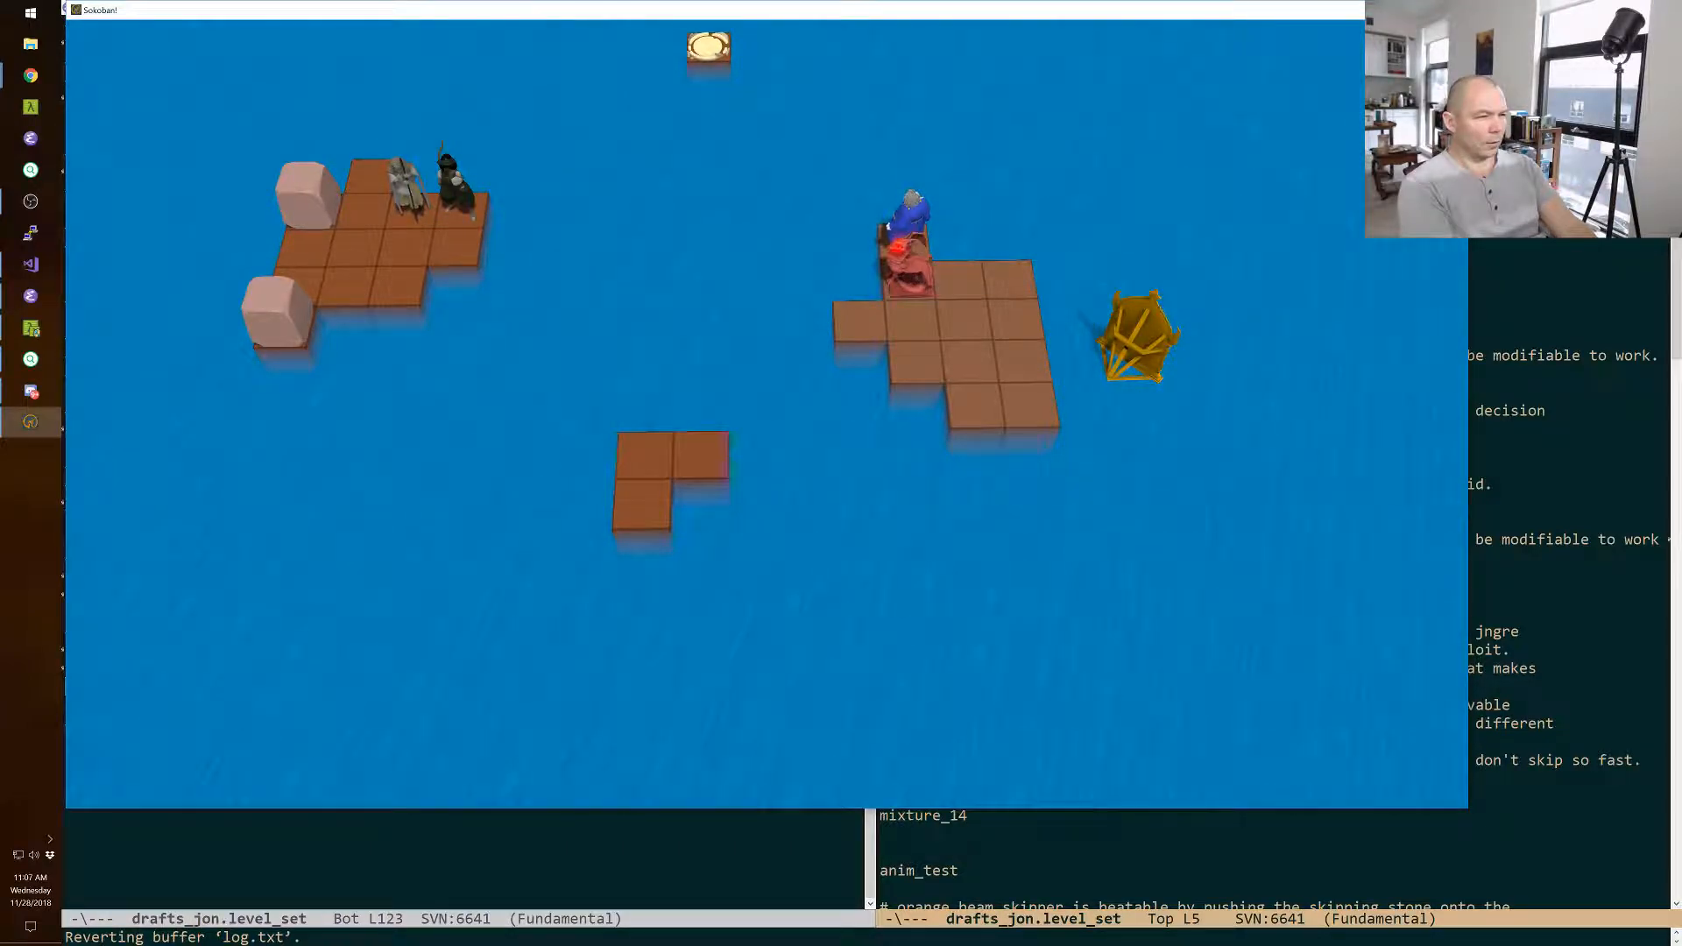
Bring the cleric and the green character across the water to the left side of the monster's island.
key("space")
key("Down")
key("Down")
key("space")
key("Left")
key("Down")
key("Down")
key("Right")
key("Right")
key("Right")
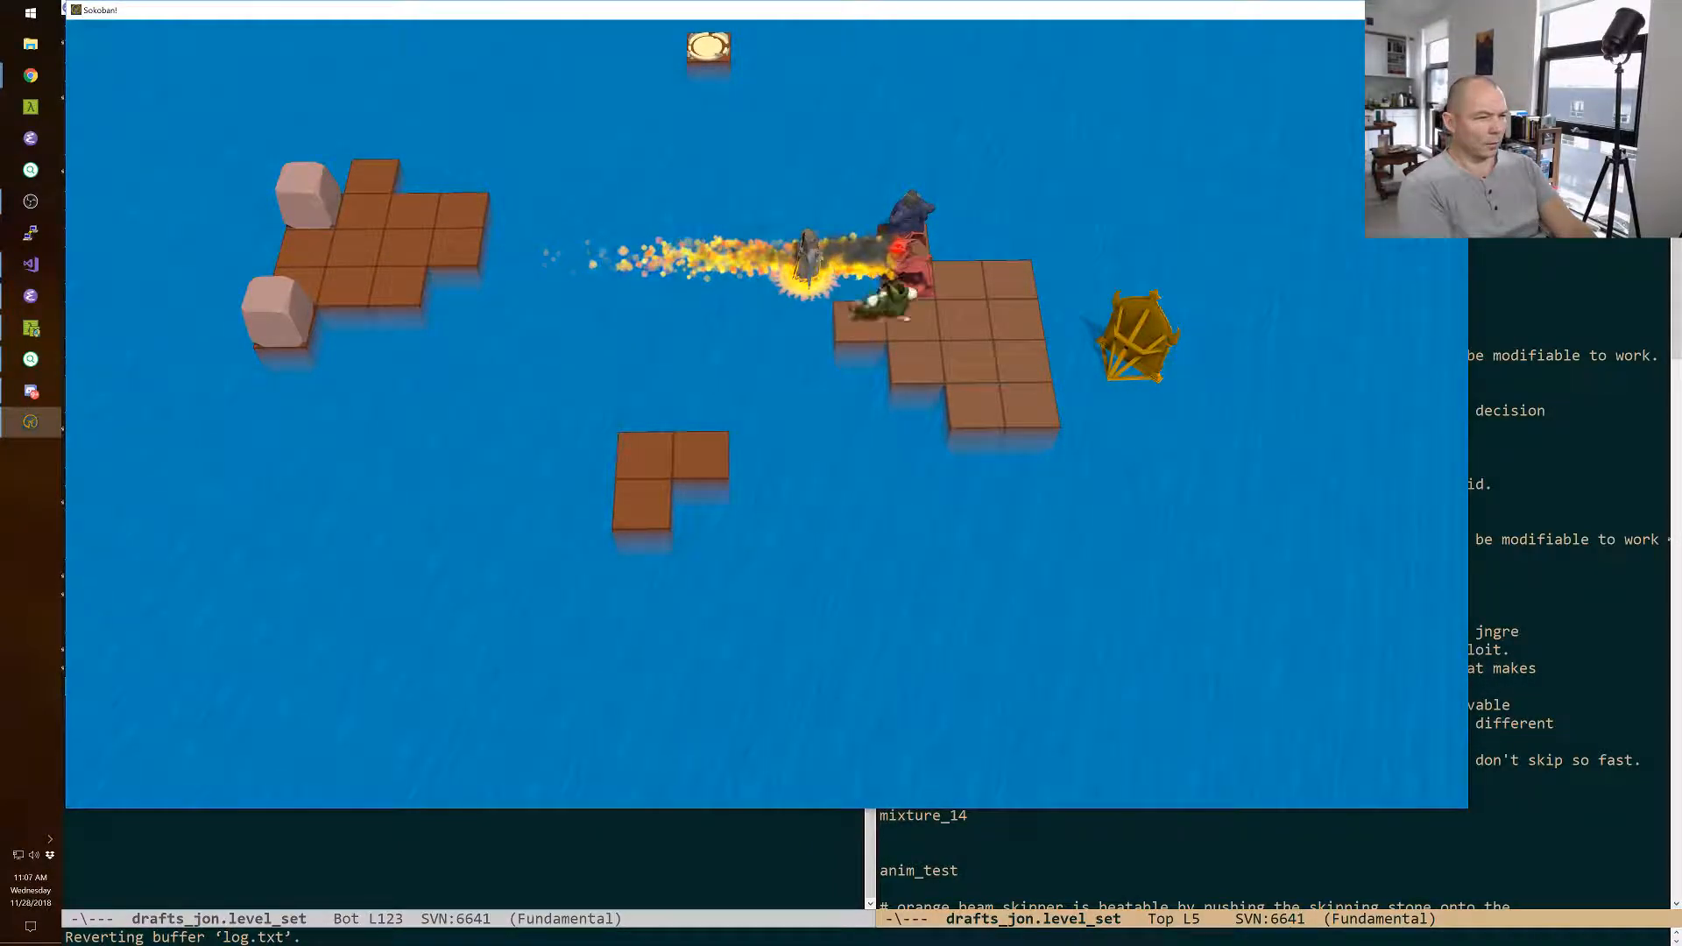
Place the green character on the tile in front of the monster and take the cleric back to the starting island.
key("Down")
key("Up")
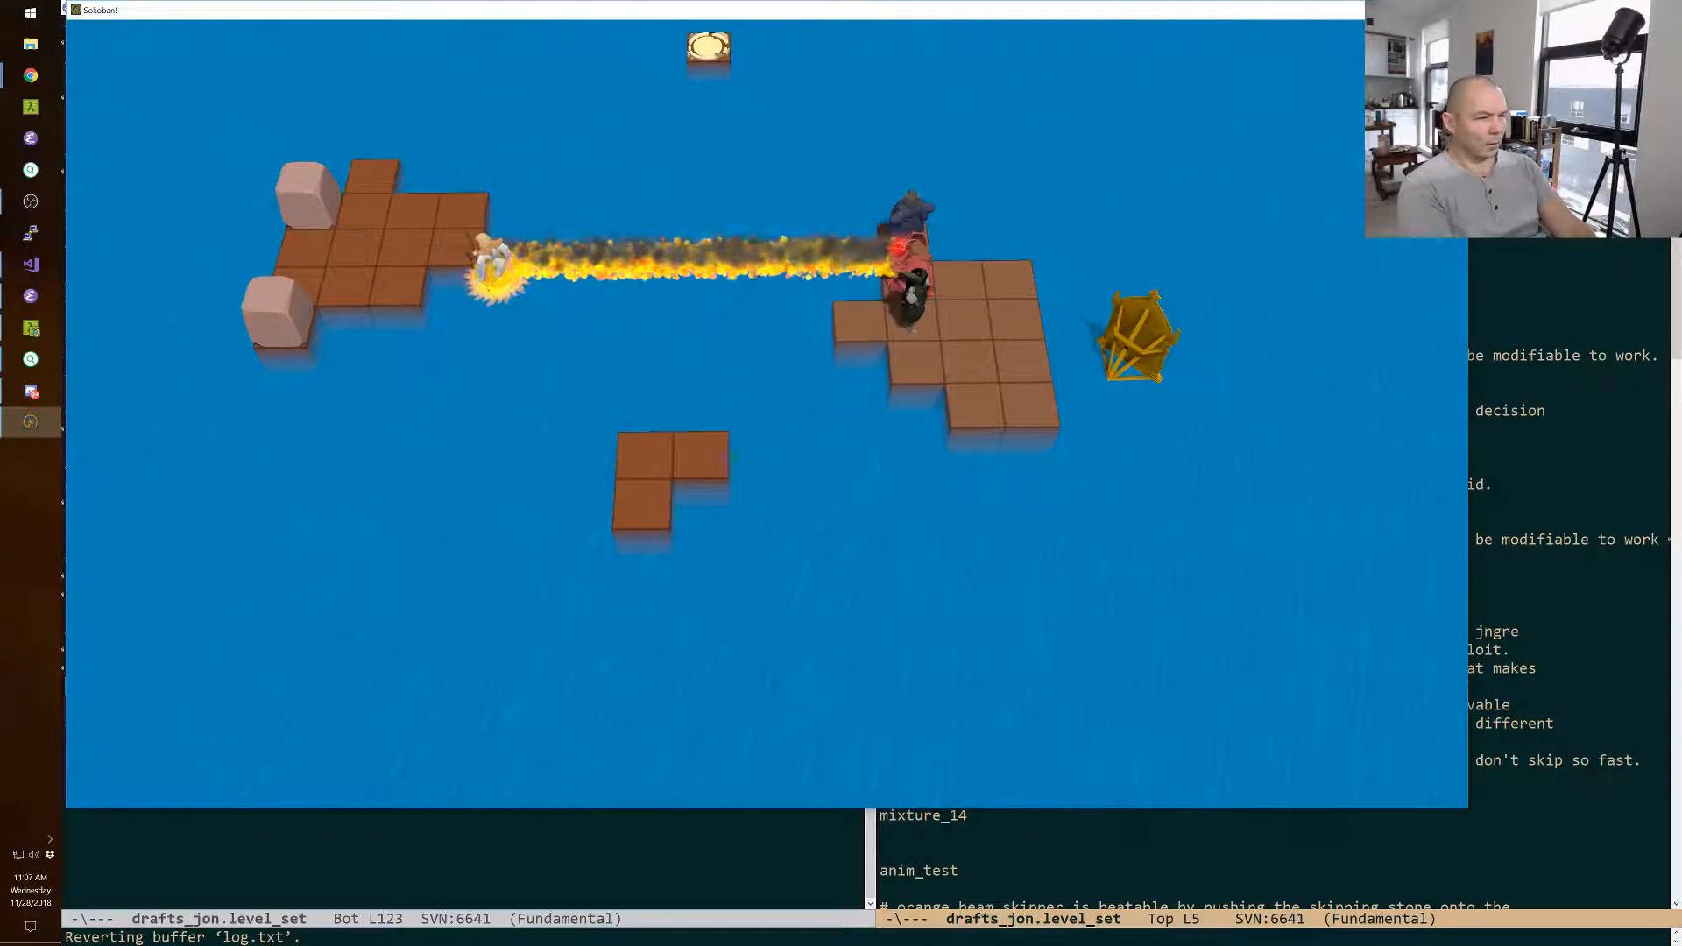
key("Up")
Use the green character to pull the monster one tile forward and one tile right, finishing on the back right corner tile.
key("space")
key("Down")
key("Right")
key("Up")
key("Right")
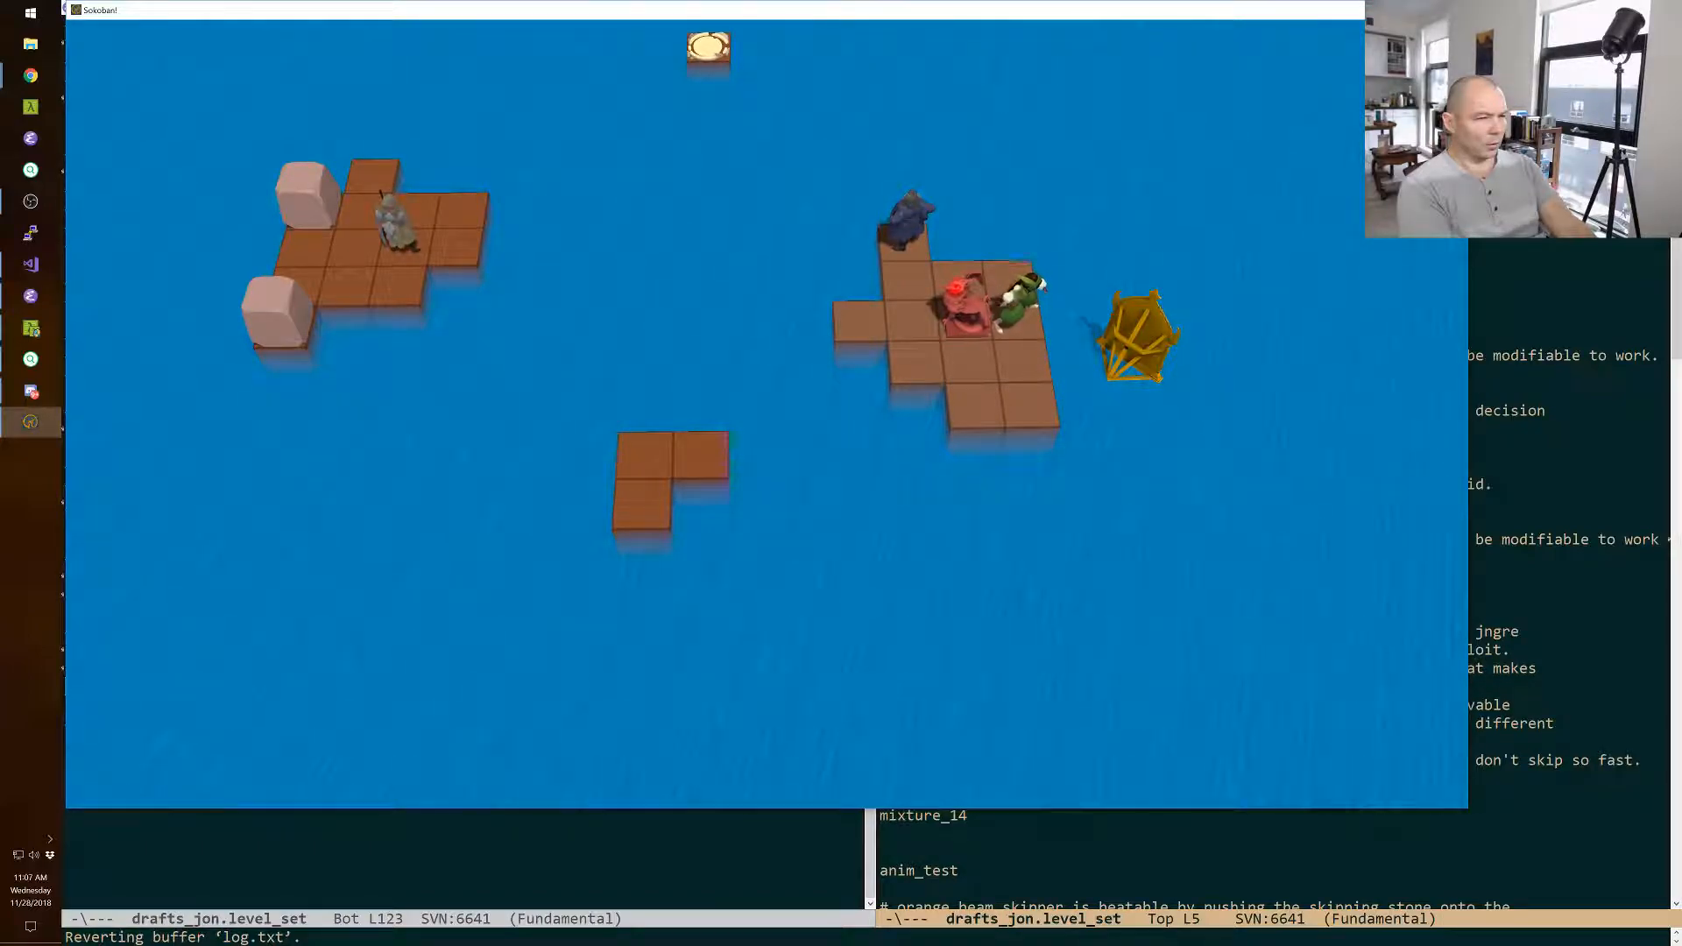
key("Down")
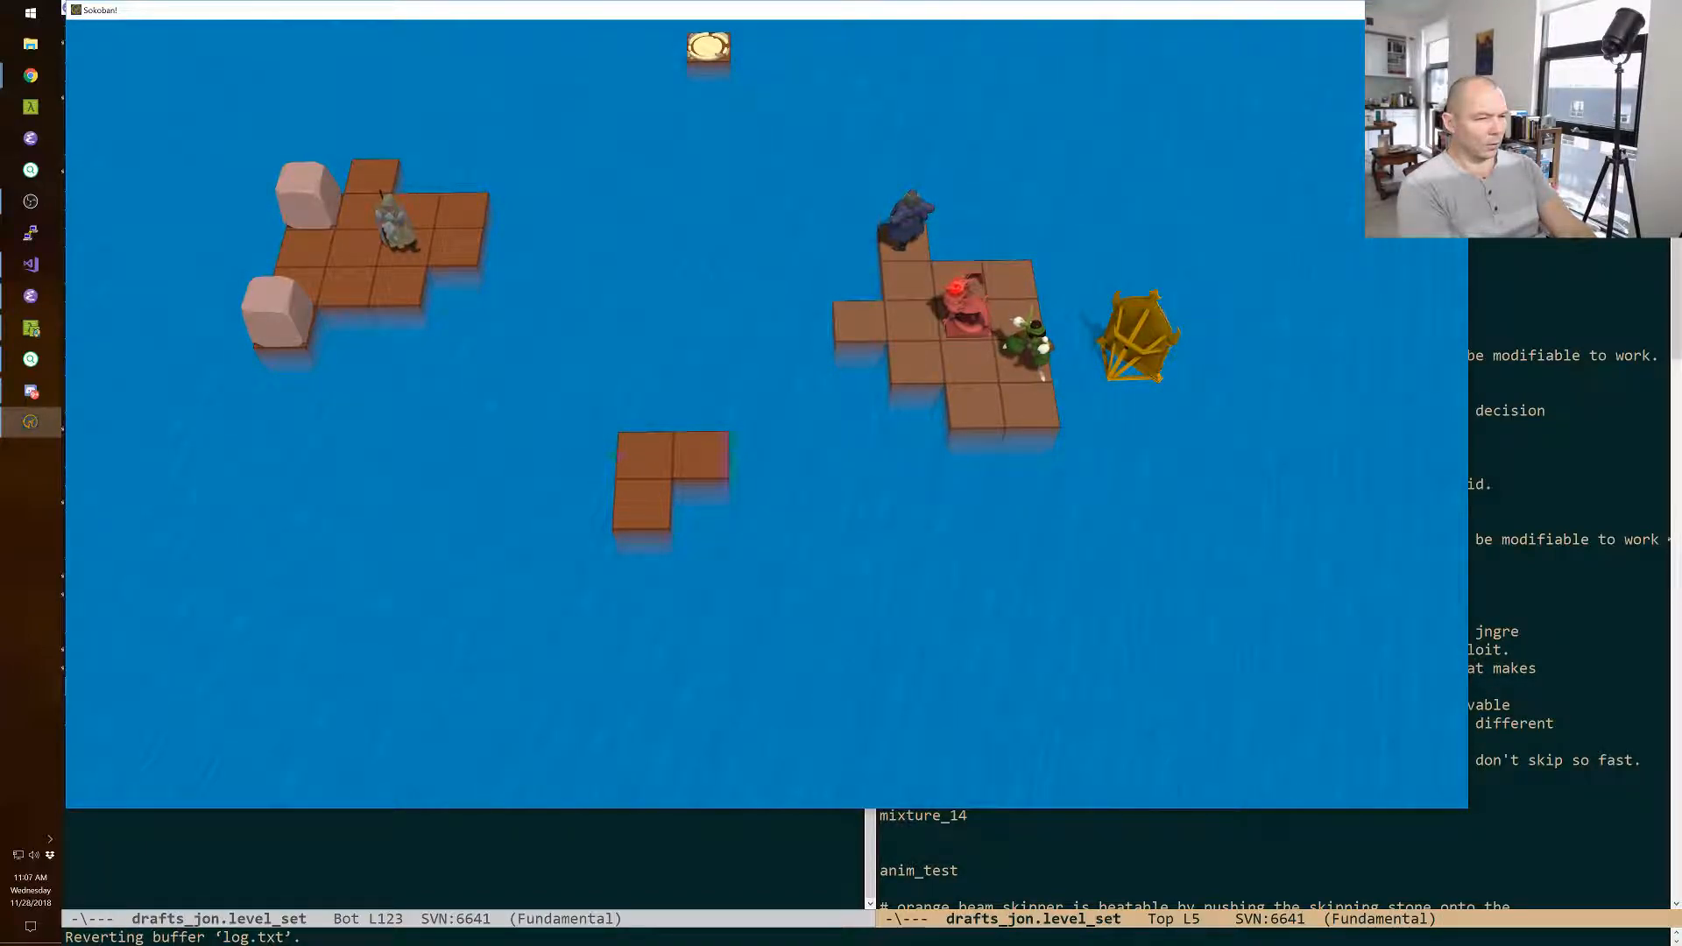
key("Up")
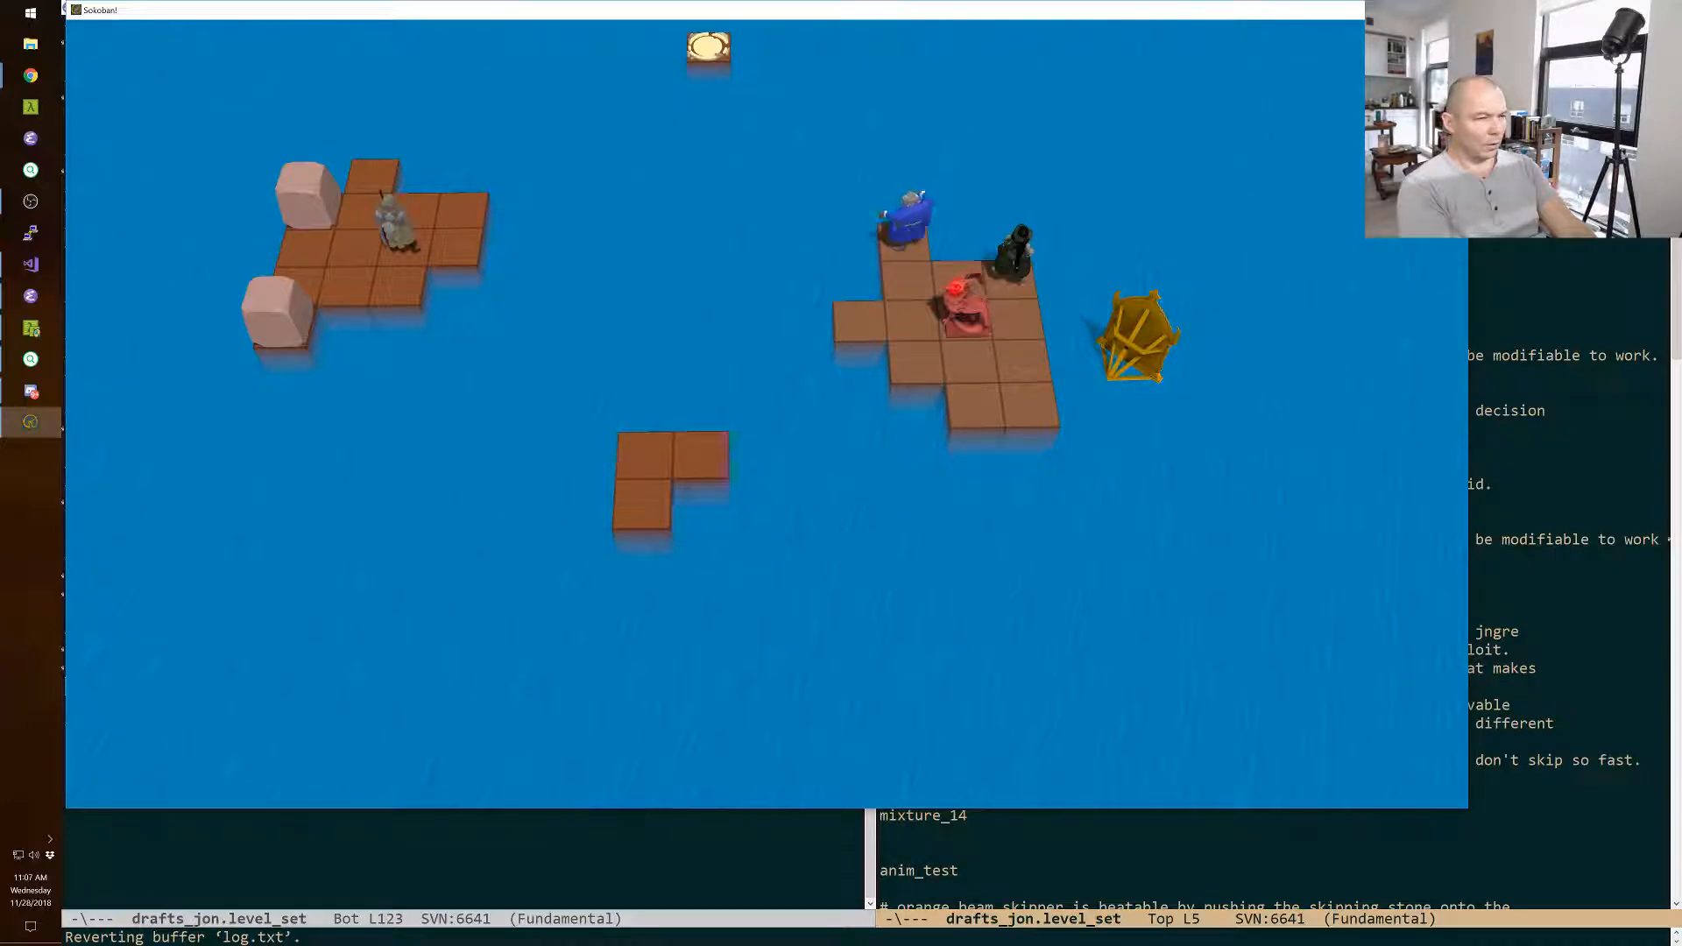
Move the green character to the back left tile and swap the wizard with the monster from the island's front row.
key("Down")
key("Down")
key("Down")
key("Left")
key("Up")
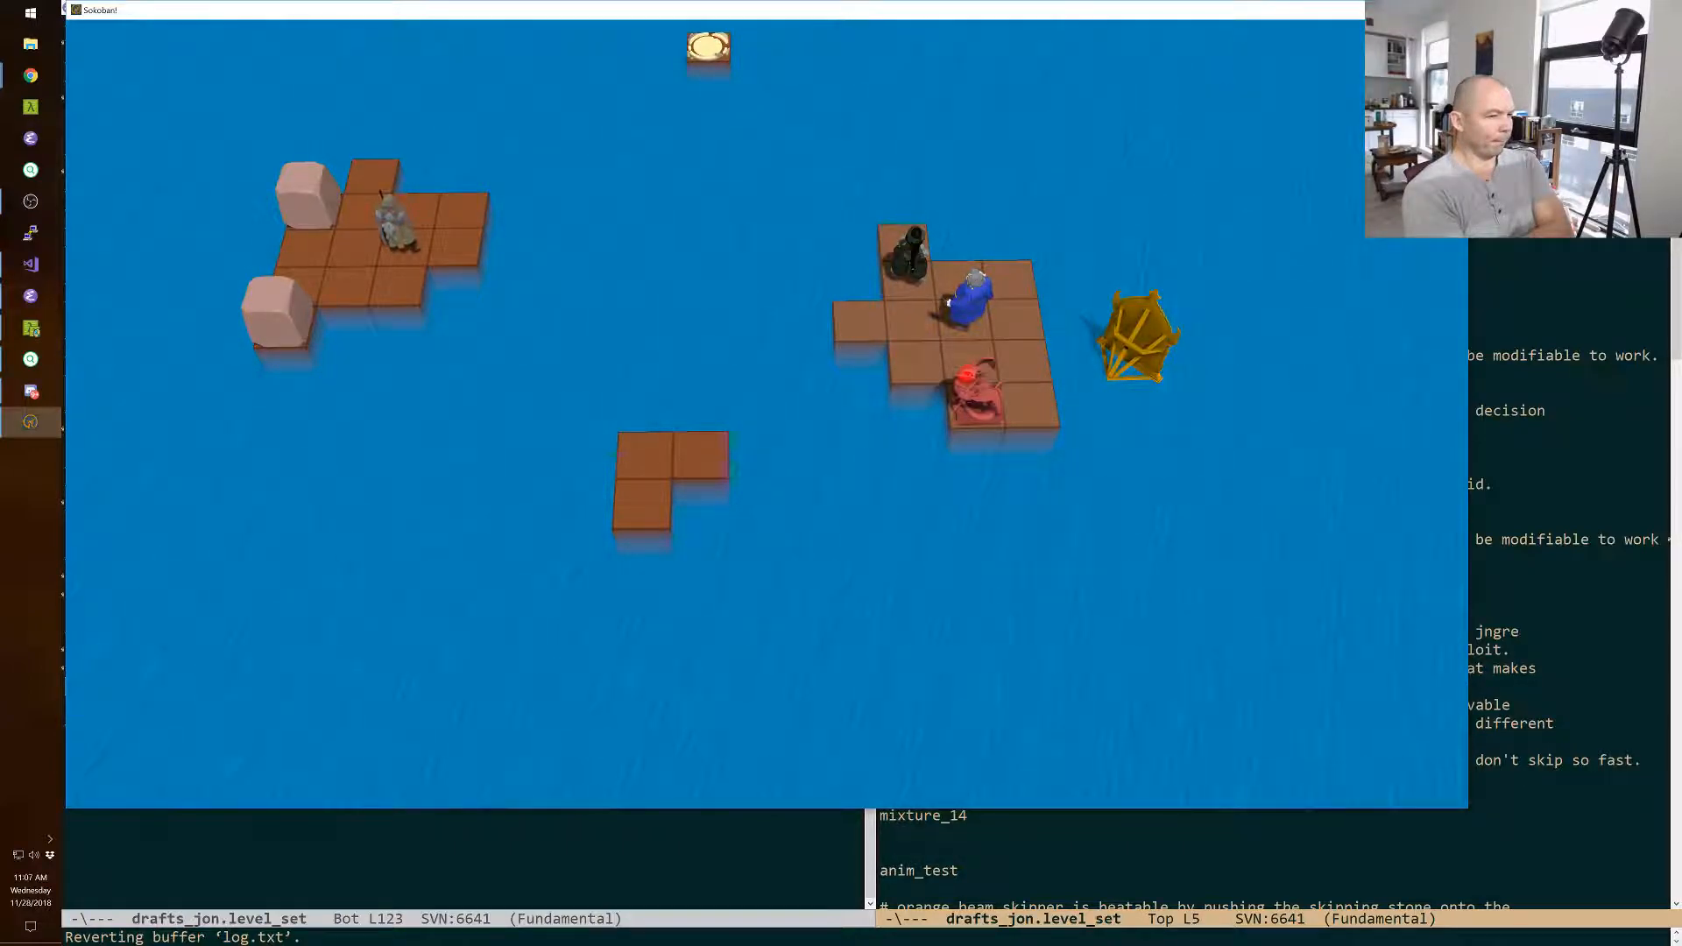
Walk the wizard around to face the monster and swap them, putting the monster one row behind the island's front row.
key("Right")
key("Down")
key("Left")
key("Down")
Switch to the cleric and walk her to the tile behind the front boulder on the starting island.
key("Tab")
key("Down")
key("Left")
key("Left")
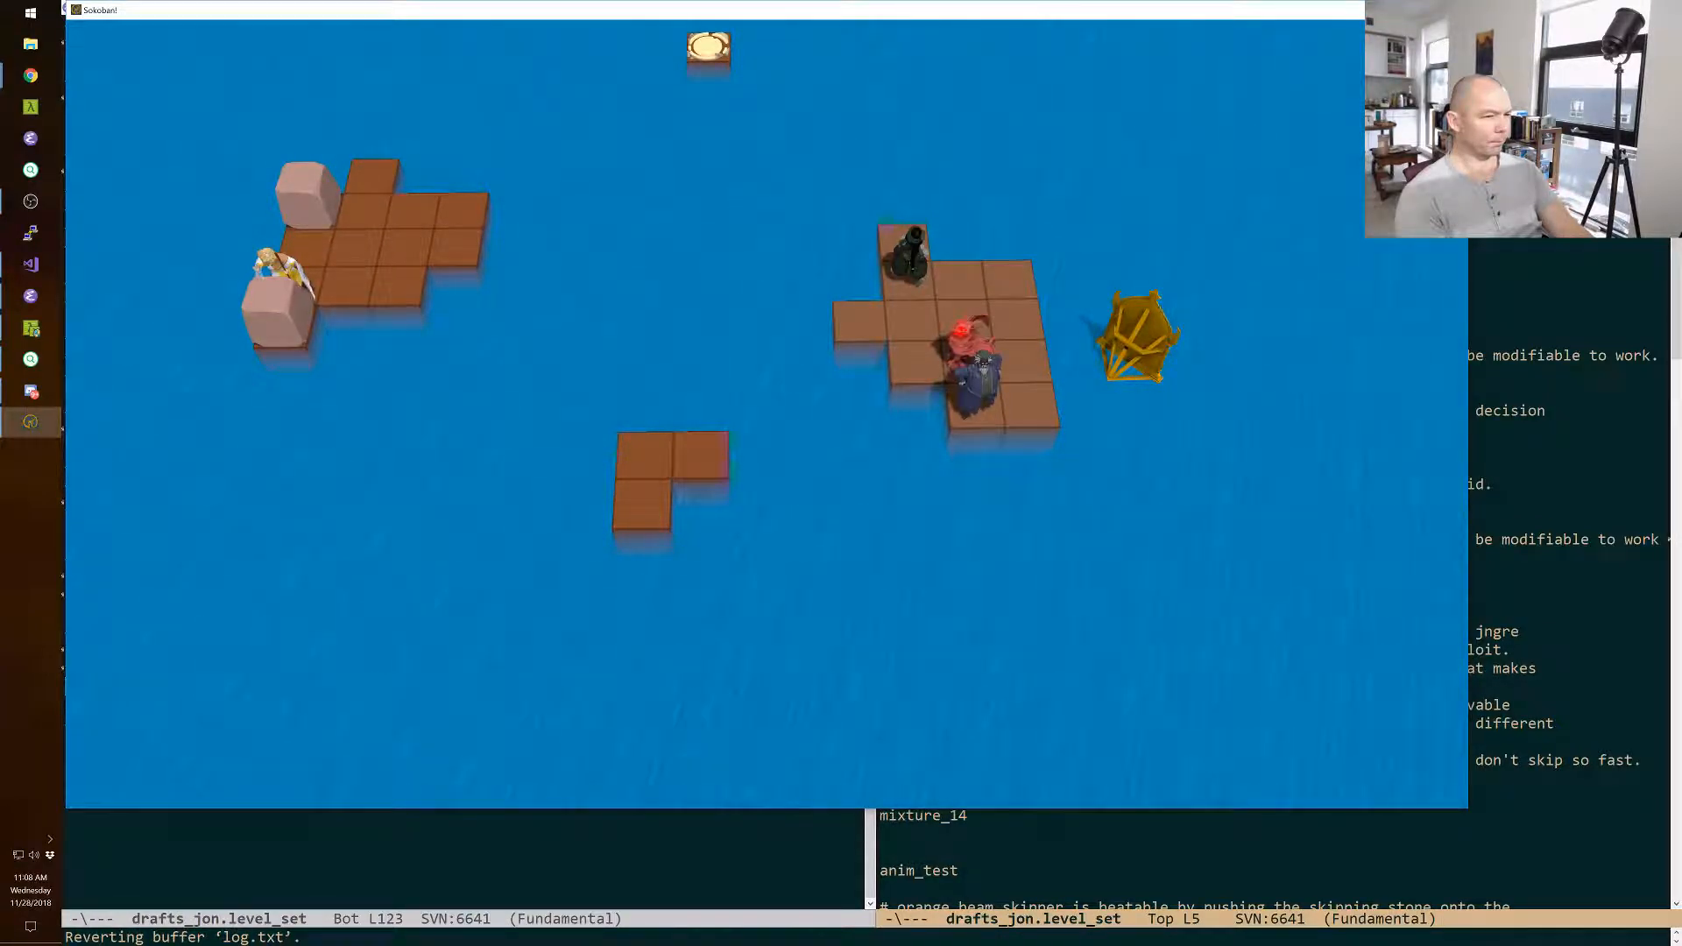
Switch to the wizard, walk him to the right edge of the monster's island and swap him with the starting island's front boulder.
key("Tab")
key("Tab")
key("Right")
key("Up")
key("Up")
key("Left")
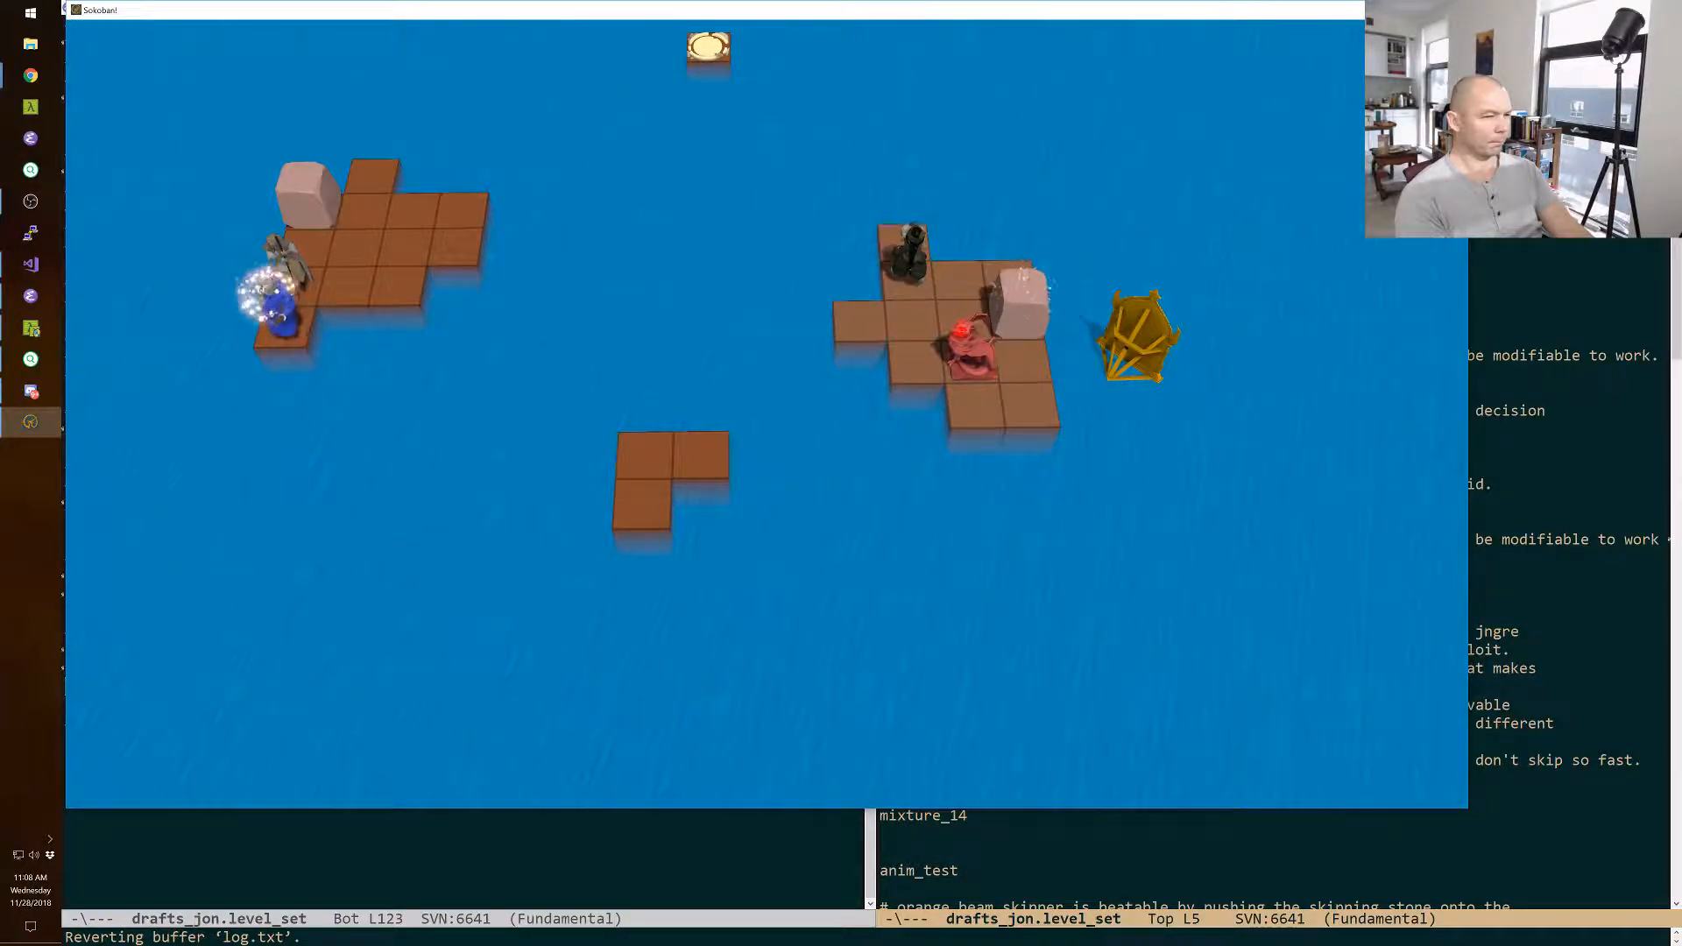
Swap the wizard with the cleric behind him and walk the cleric right over the water into the monster's fire.
key("Up")
key("Tab")
key("Right")
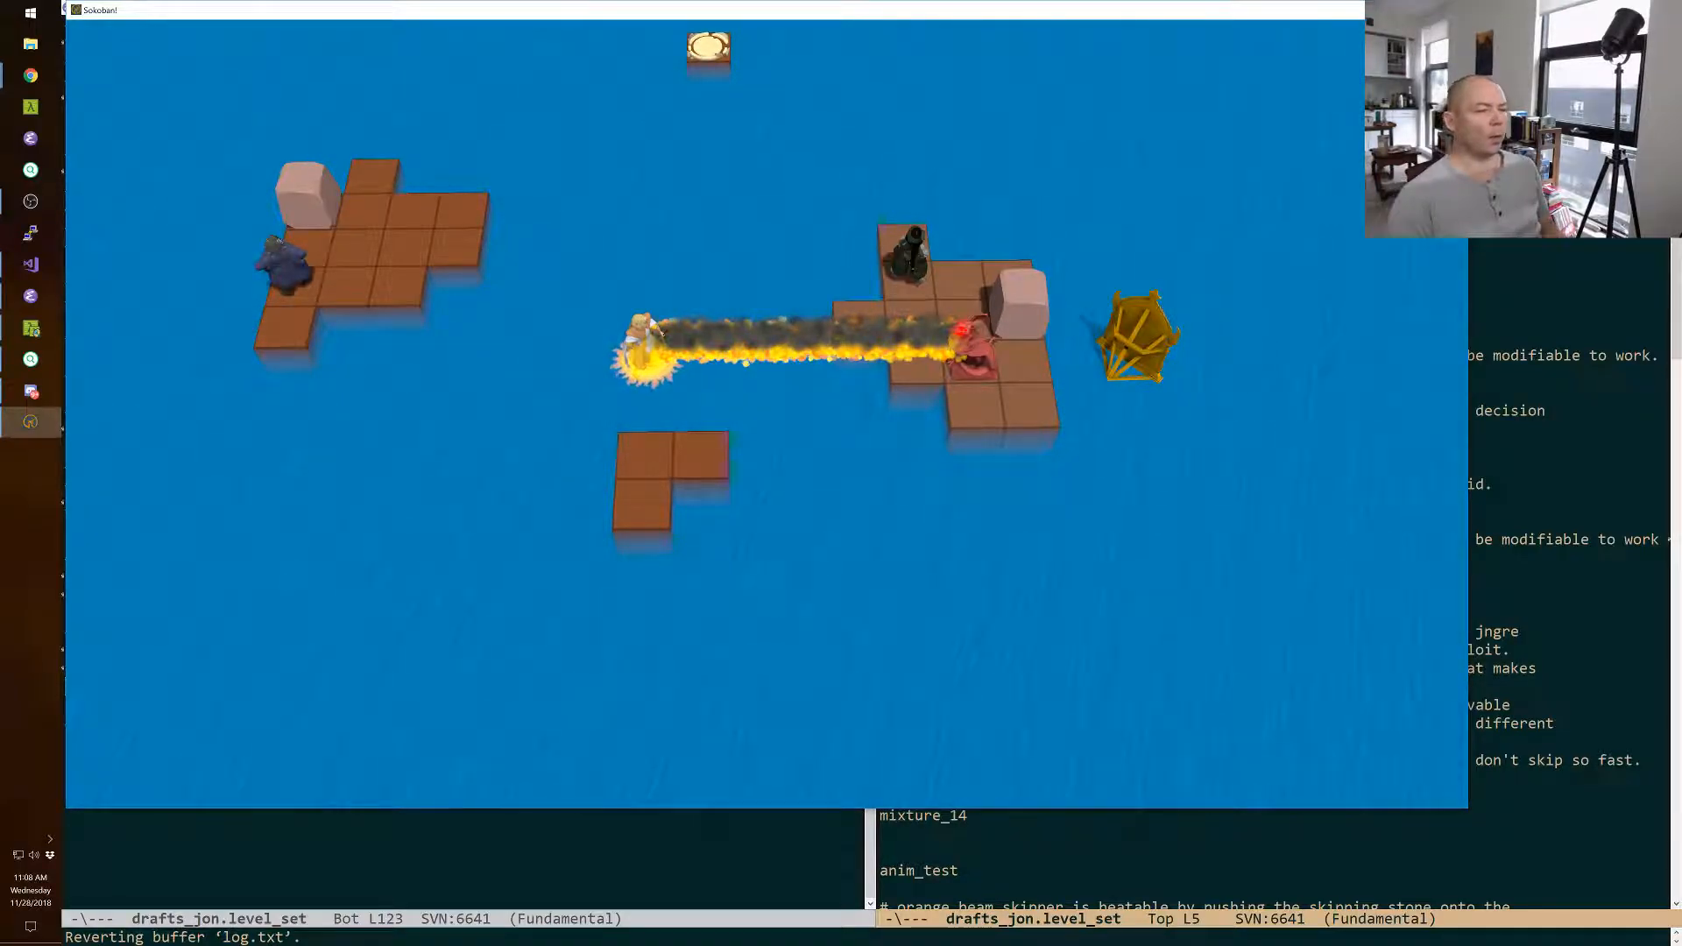
Move the wizard back to the front tile, swap him with the boulder on the monster's island and return to the level editor.
key("space")
key("space")
key("Down")
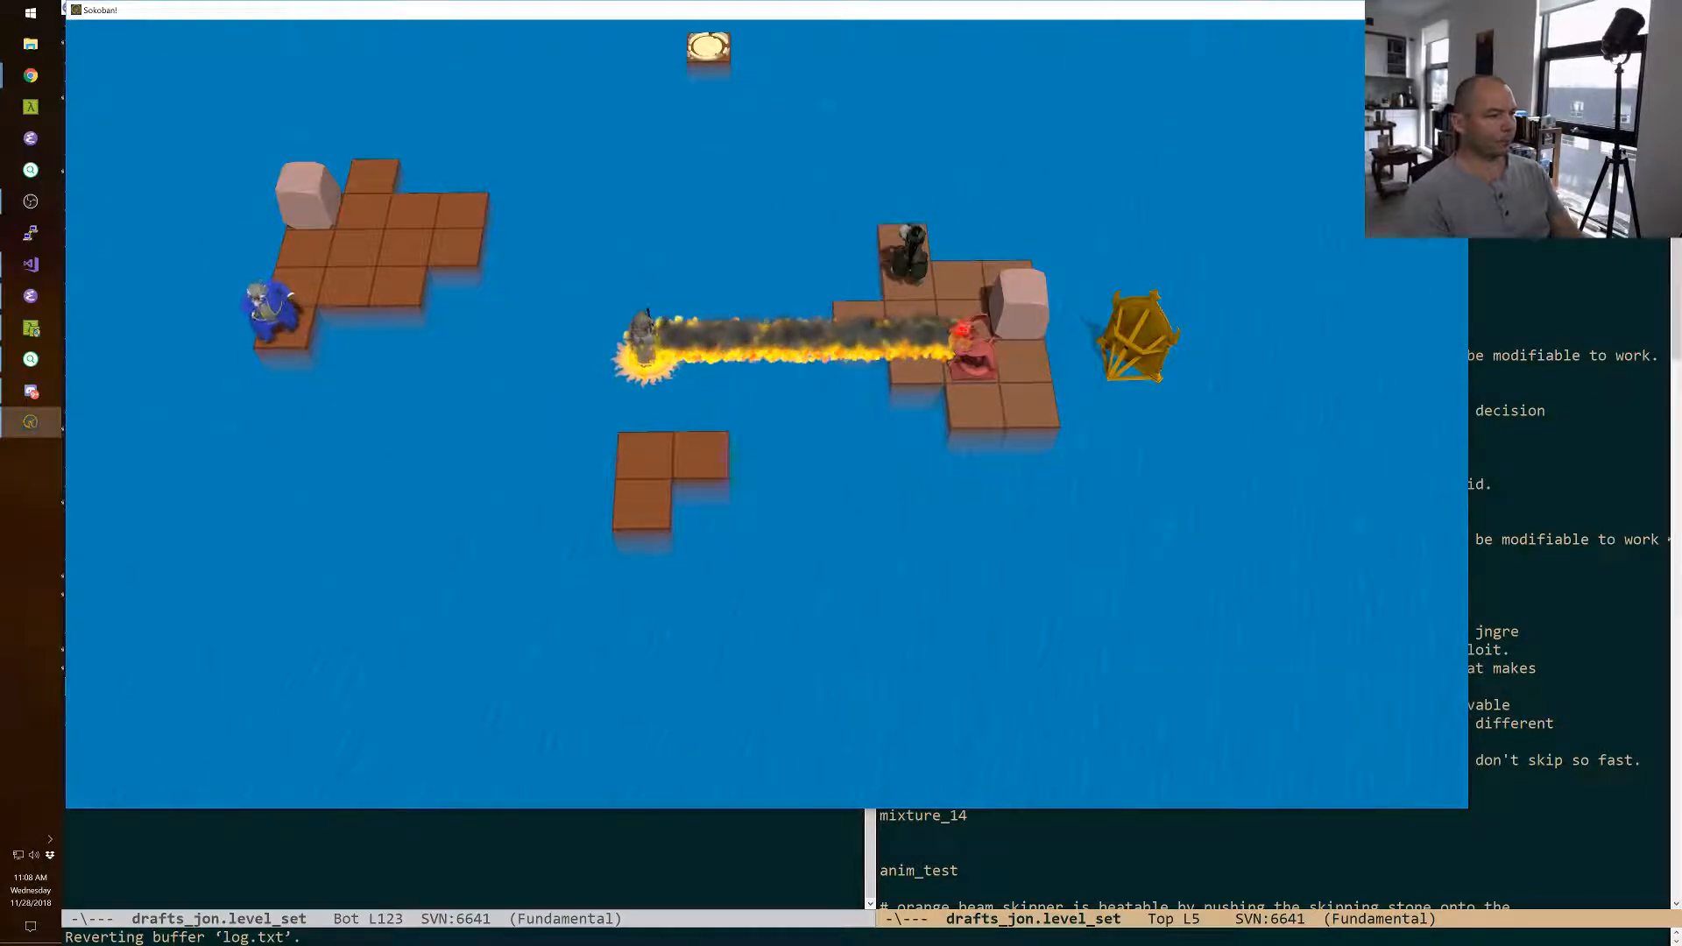
key("Right")
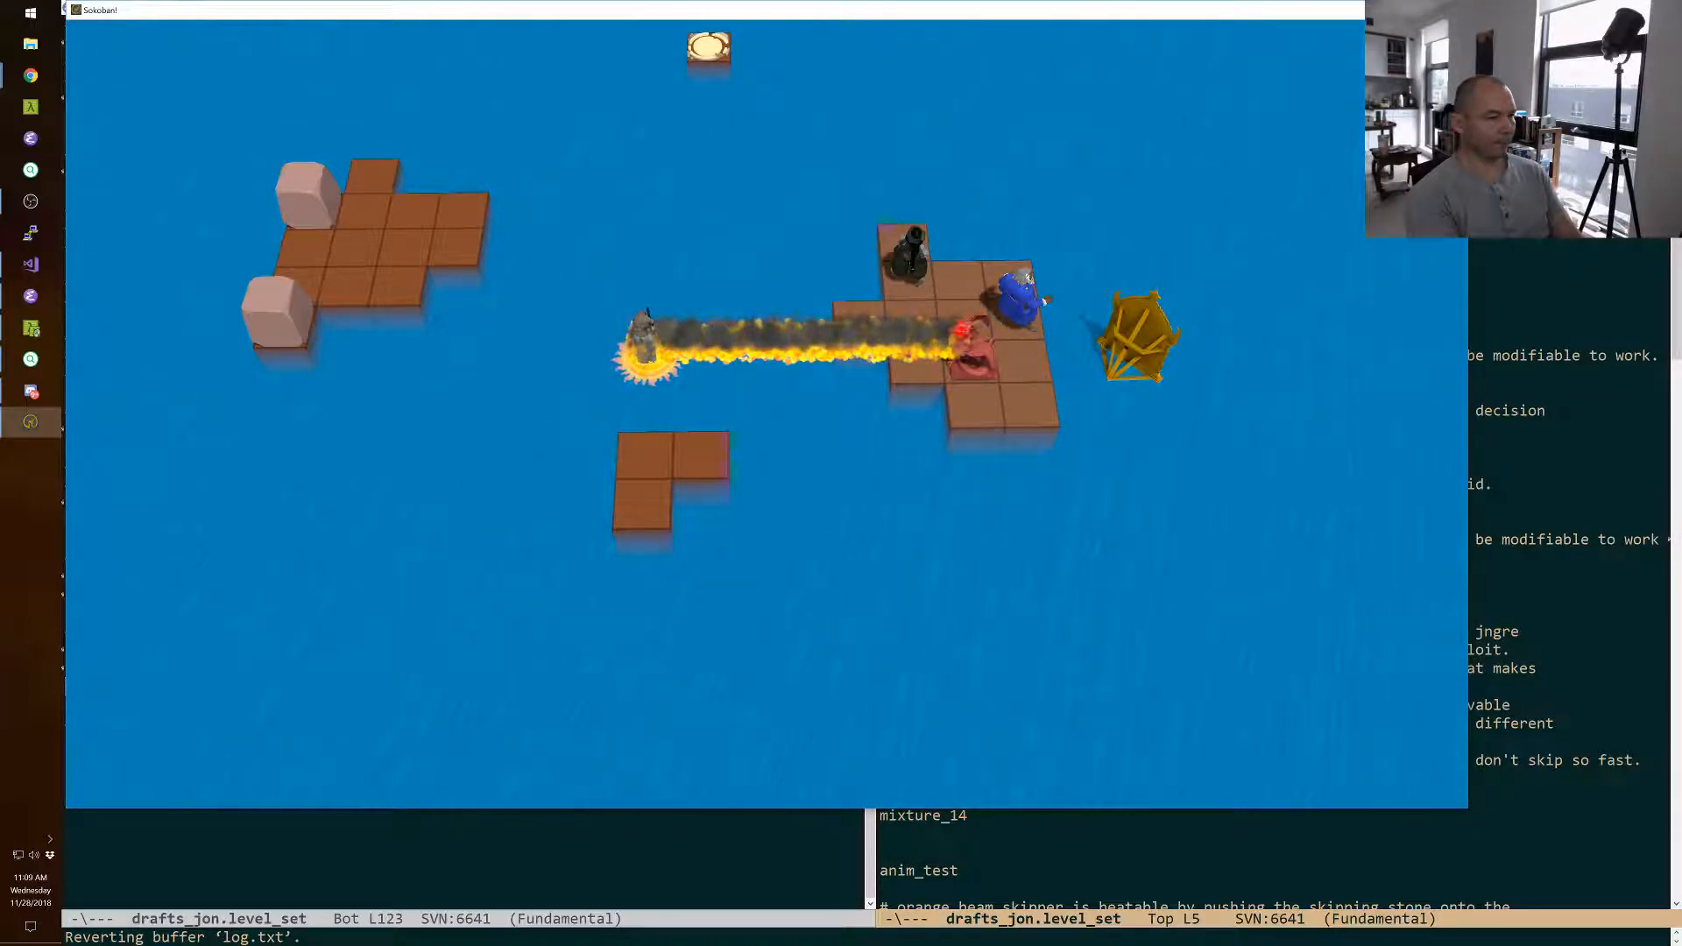
key("F11")
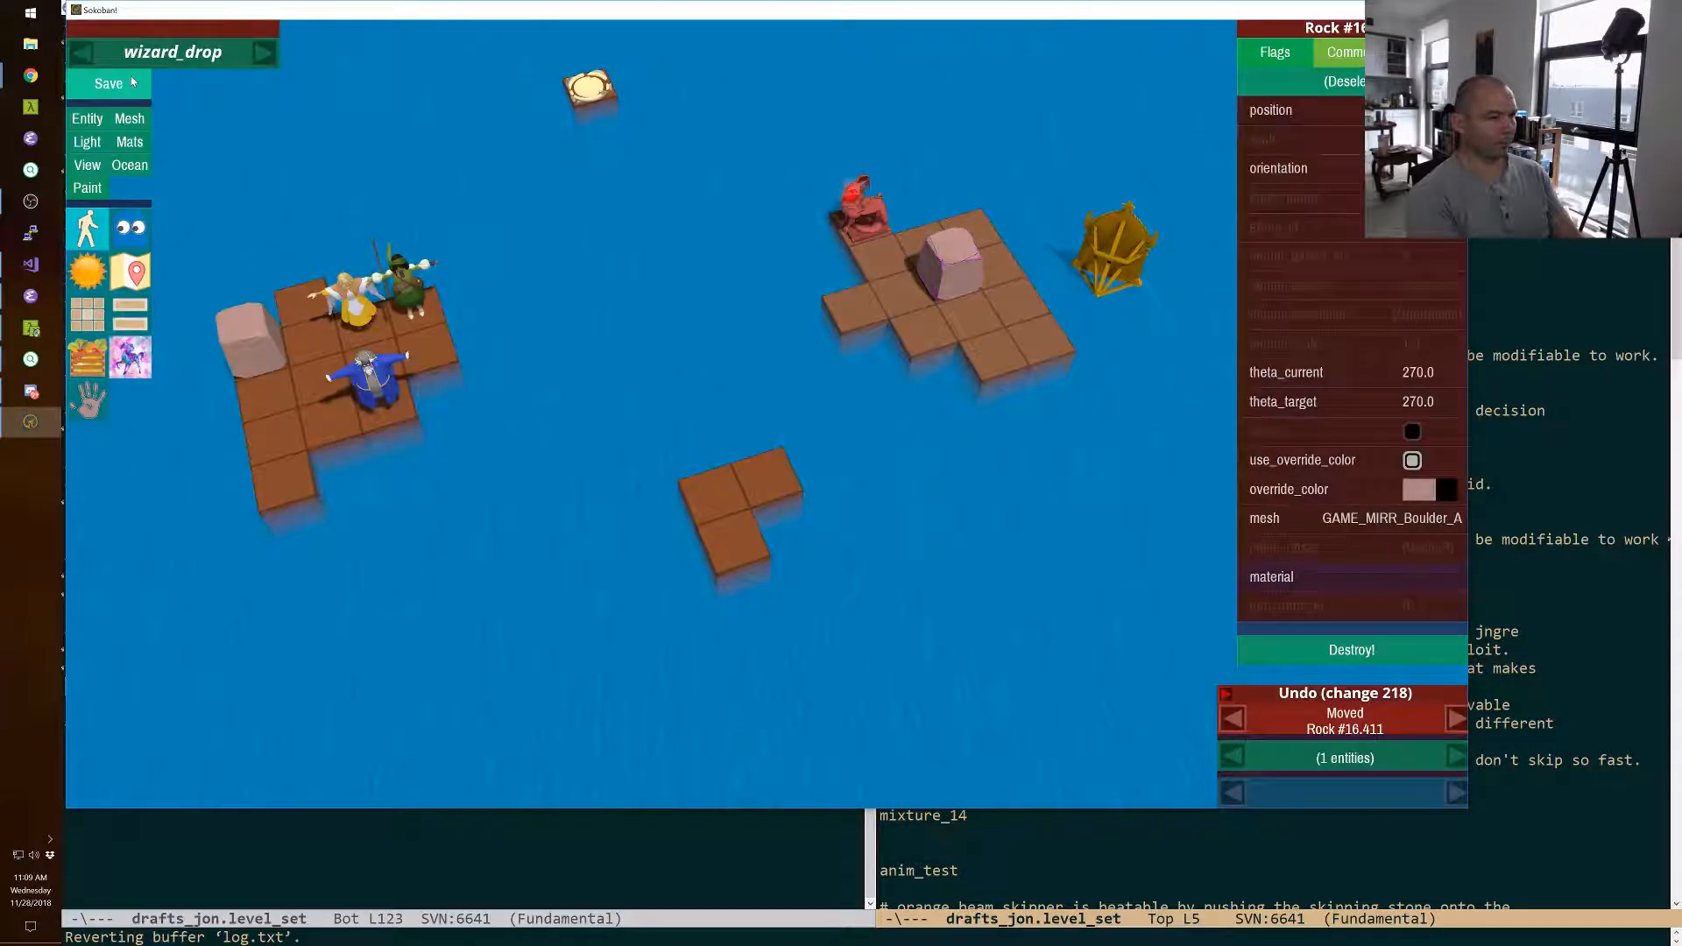
Delete the magic mirror beside the monster's island.
right_click_drag(503, 364, 887, 364)
left_click(861, 249)
key("Delete")
Move the exit from the lone back tile onto the front tile of the three-tile island.
right_click_drag(861, 249, 745, 315)
left_click(722, 205)
key("shift+Down")
key("shift+Down")
key("shift+Down")
key("shift+Down")
key("shift+Down")
key("shift+Down")
key("shift+Down")
key("shift+Down")
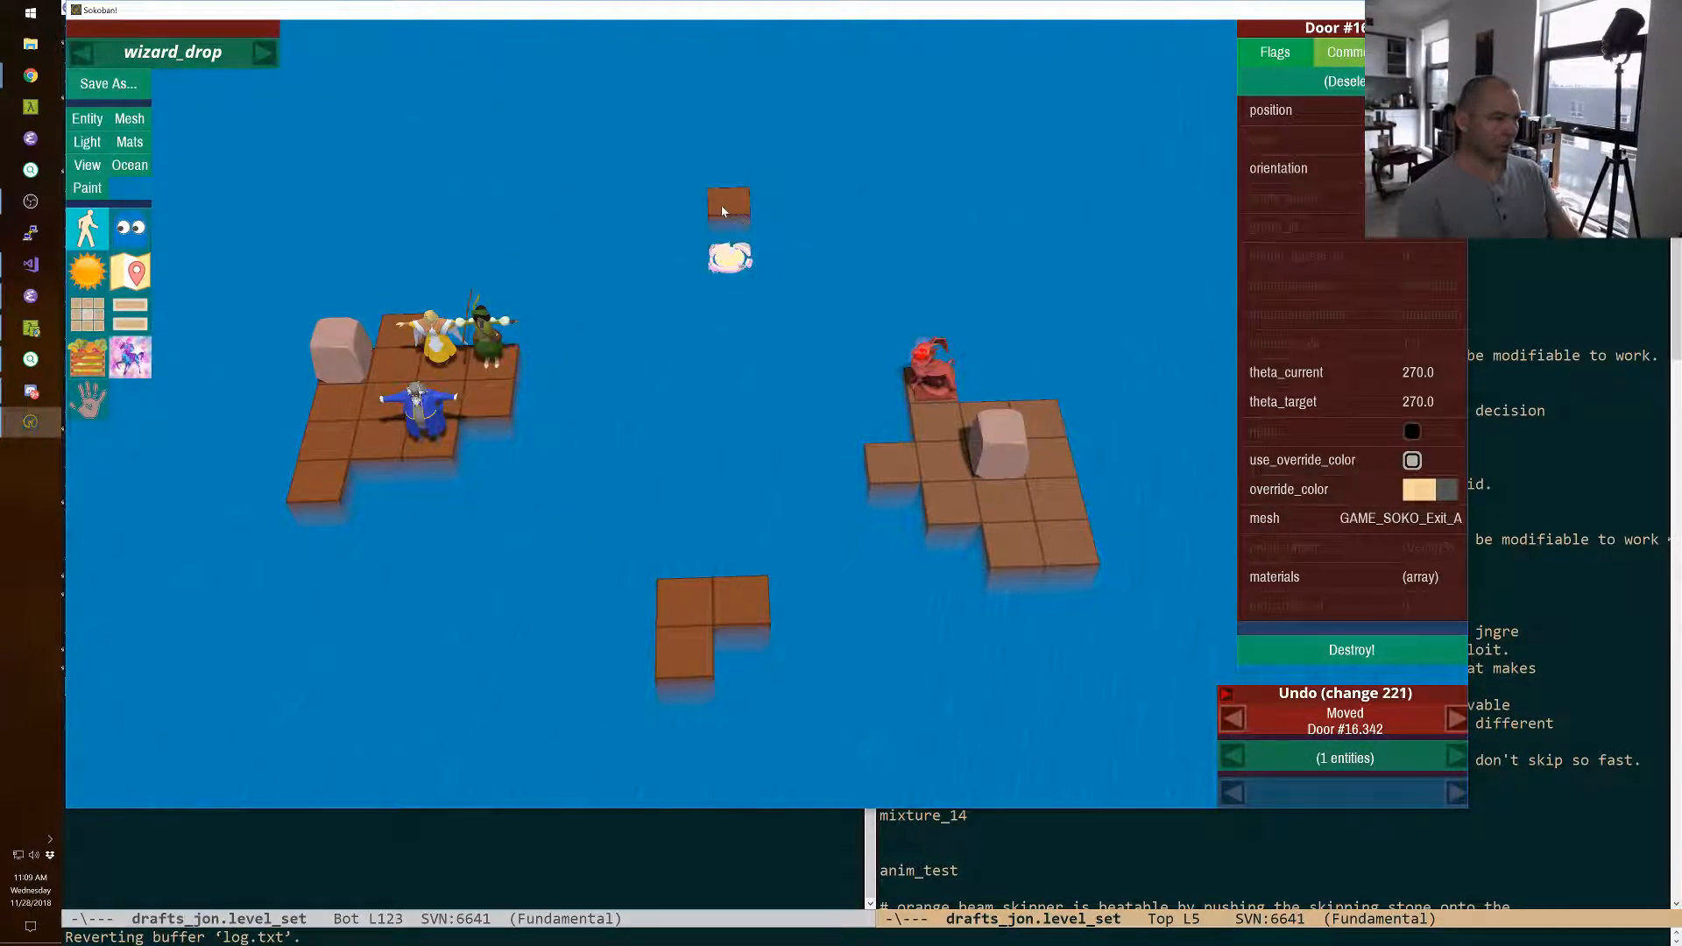
key("shift+Down")
key("shift+Down")
key("shift+Down")
key("shift+Left")
key("shift+Down")
Copy the exit and move the copy onto the wizard's island, on the tile just in front of the boulder.
key("ctrl+c")
key("ctrl+v")
key("shift+Up")
key("shift+Up")
key("shift+Up")
key("shift+Right")
key("shift+Right")
key("shift+Right")
key("shift+Right")
key("shift+Right")
key("shift+Left")
key("shift+Left")
key("shift+Left")
key("shift+Left")
key("shift+Left")
key("shift+Left")
key("shift+Left")
key("shift+Left")
key("shift+Left")
key("shift+Left")
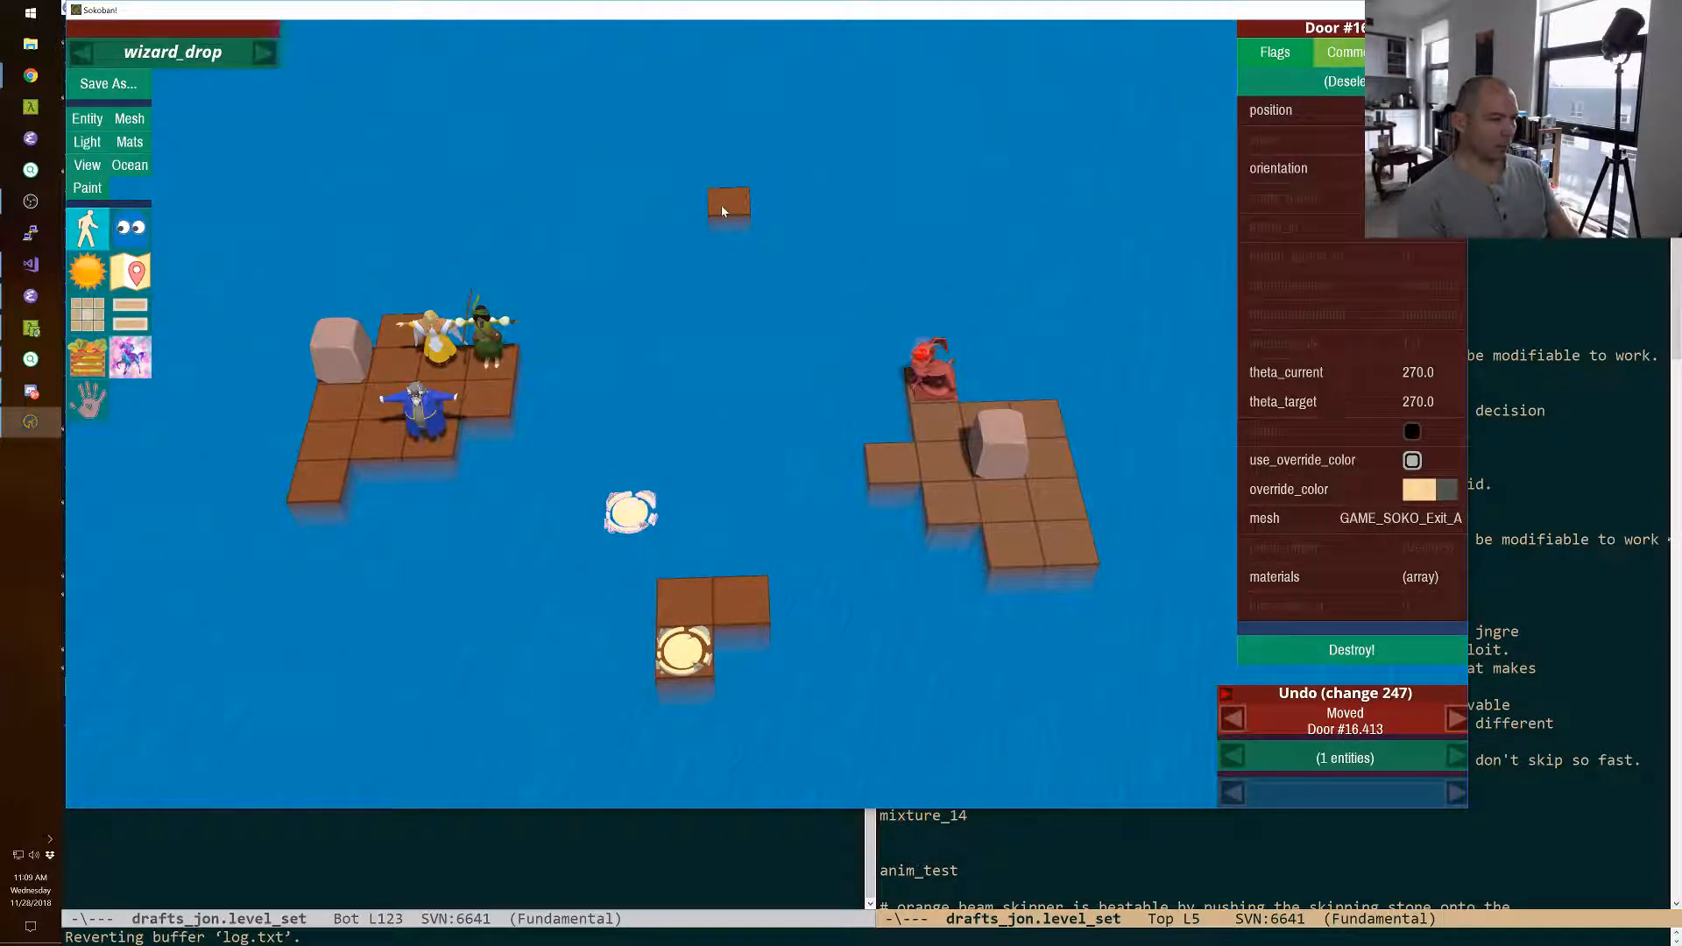
key("shift+Up")
key("shift+Left")
key("shift+Up")
key("shift+Left")
Duplicate that exit and place the new copy one tile in front of it.
key("ctrl+c")
key("ctrl+v")
key("shift+Down")
key("Escape")
Move the lone floor tile from the back of the level to the right side of the wizard's island, beside the green character.
right_click_drag(721, 205, 744, 278)
left_click(748, 262)
key("shift+Down")
key("shift+Down")
key("shift+Down")
key("shift+Left")
key("shift+Left")
key("shift+Down")
key("shift+Left")
key("shift+Left")
key("shift+Left")
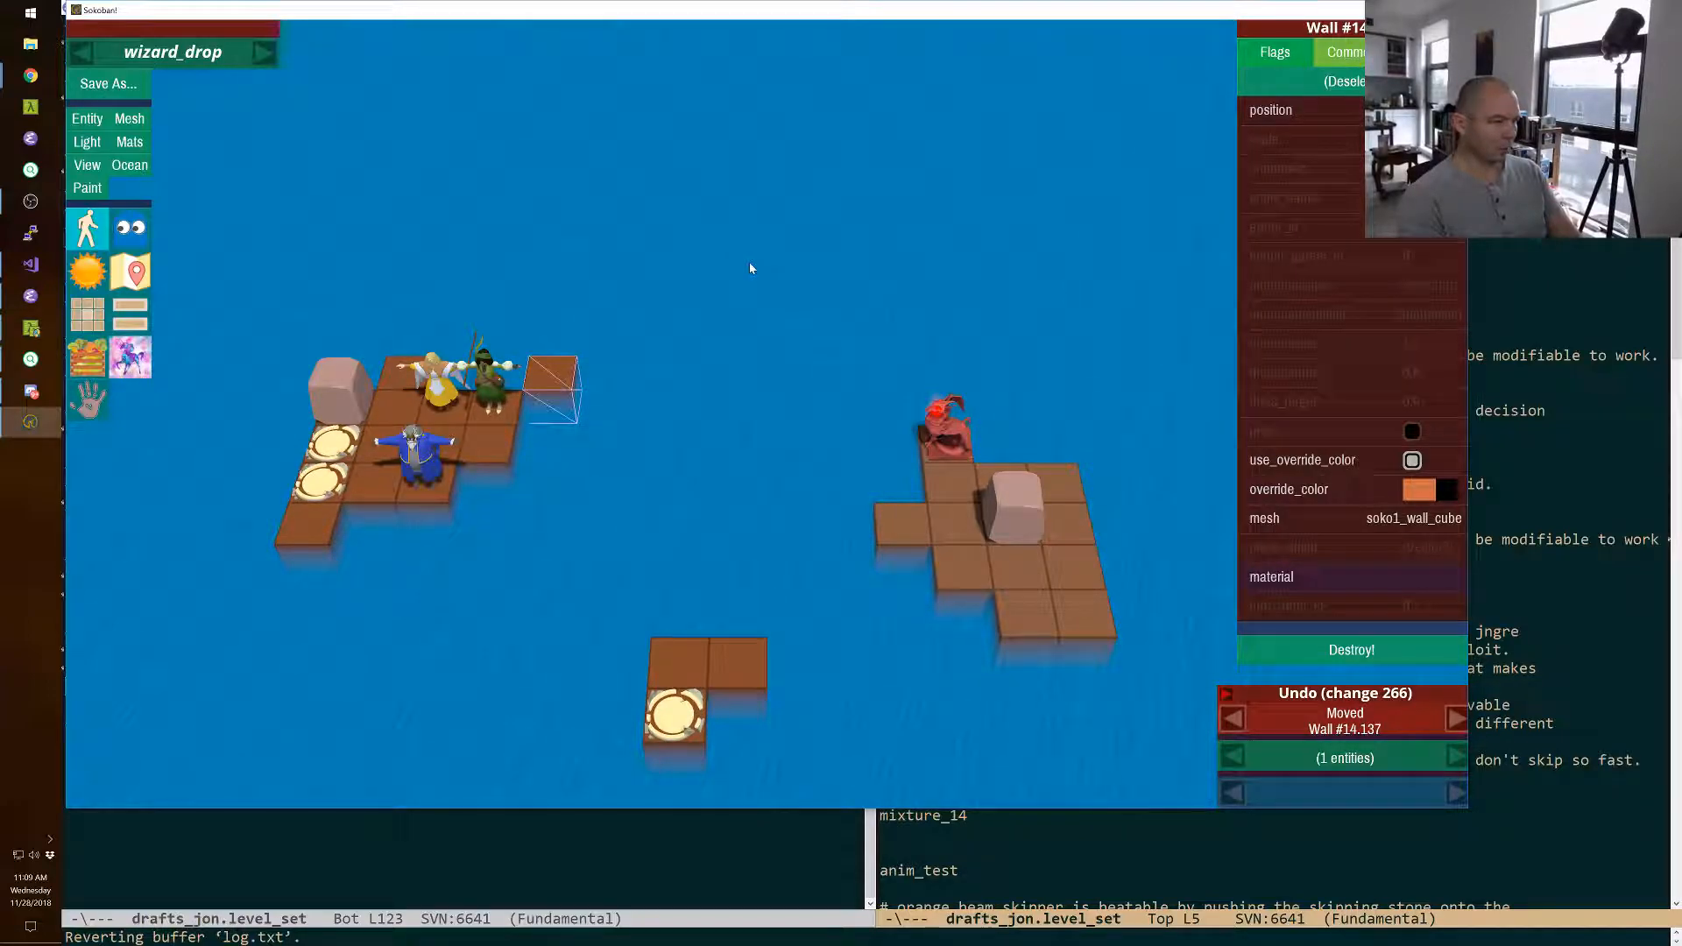
Extend the back row of the wizard's island with copied floor tiles until four extend beside the green character, and save the level.
middle_click(567, 382)
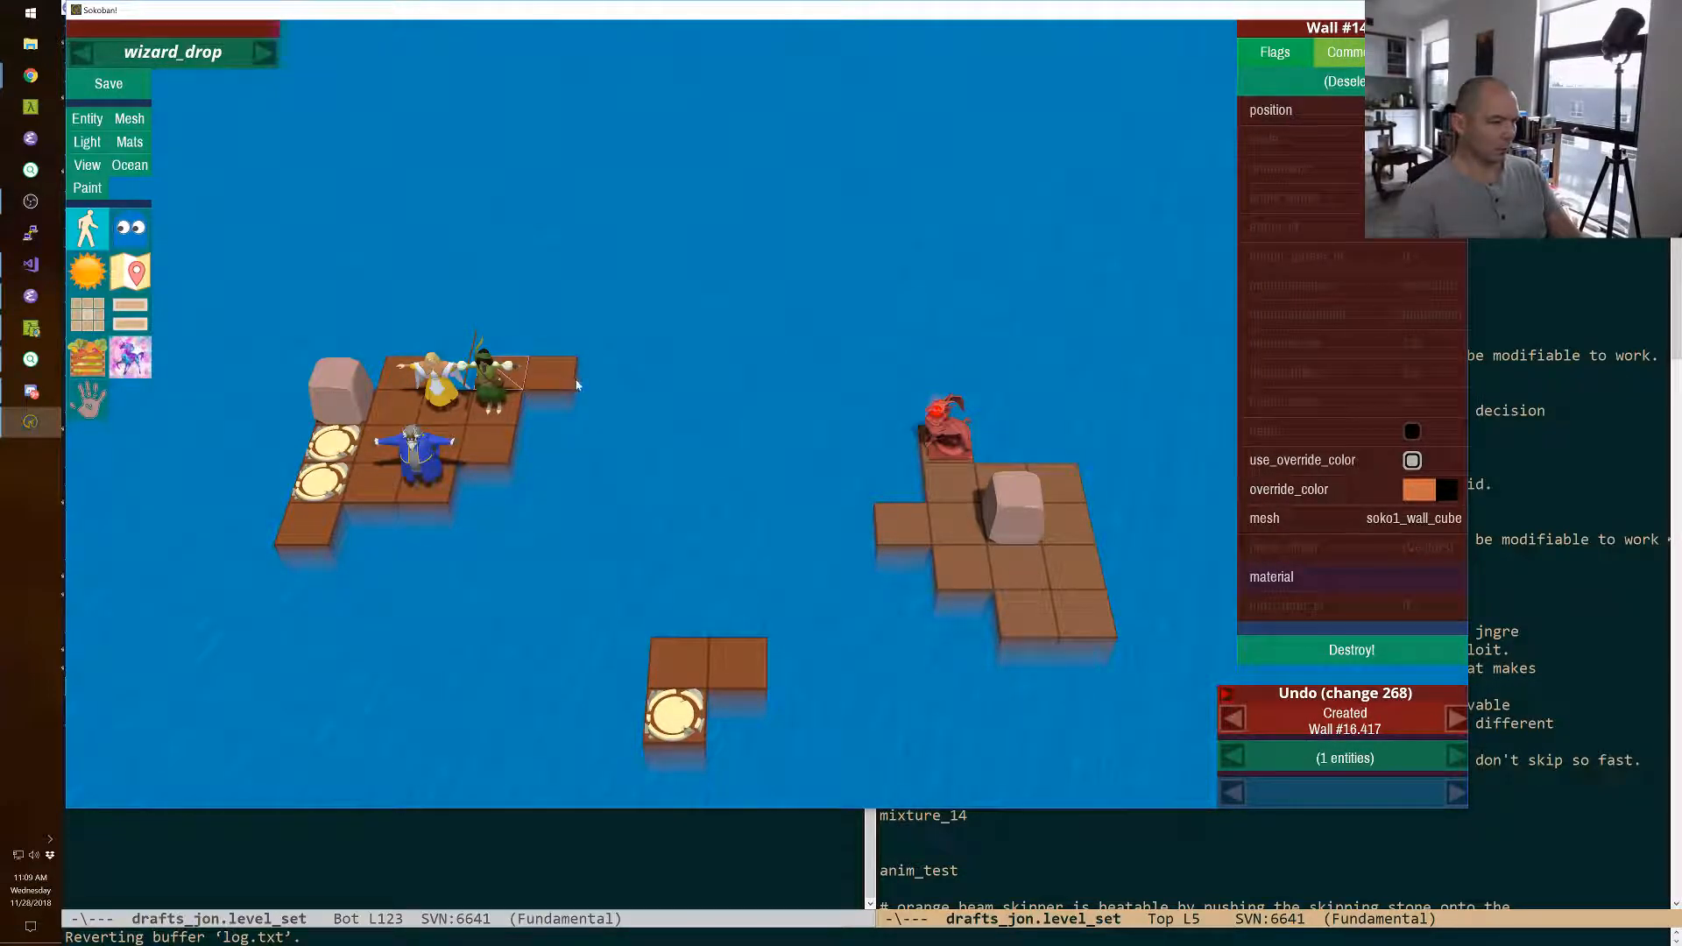
middle_click(637, 377)
middle_click(642, 373)
right_click_drag(644, 373, 875, 510)
middle_click(734, 346)
middle_click(774, 372)
key("ctrl+s")
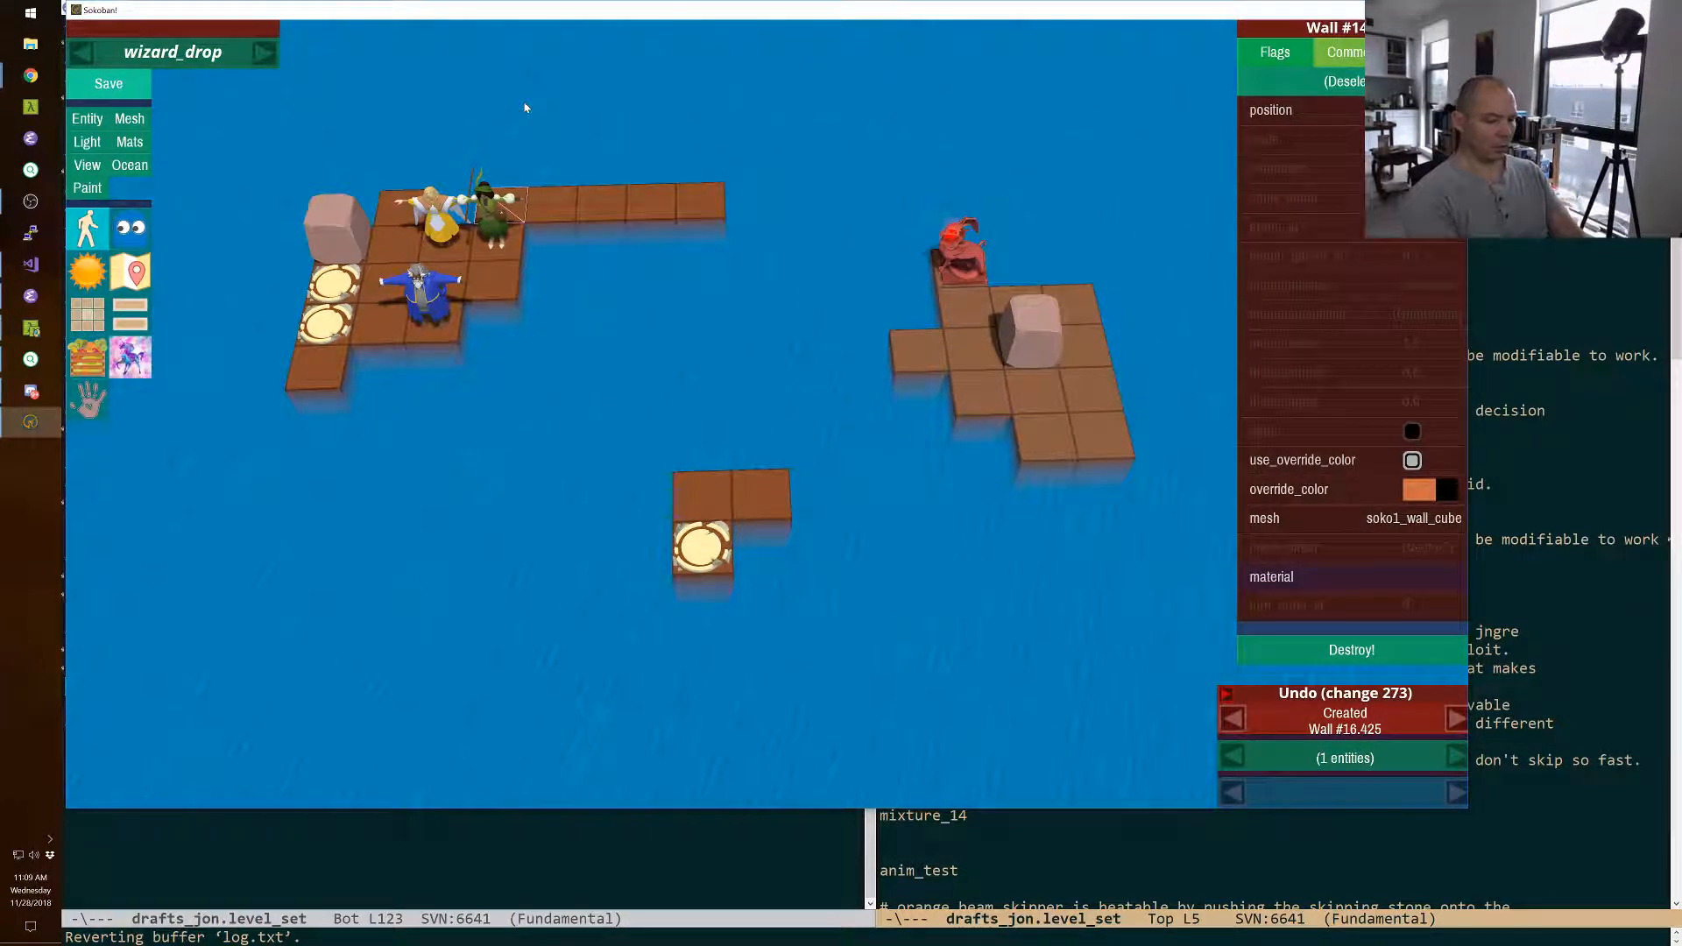
Add a floor tile to the front of the wizard's island, directly right of its single front tile.
key("F11")
key("space")
key("space")
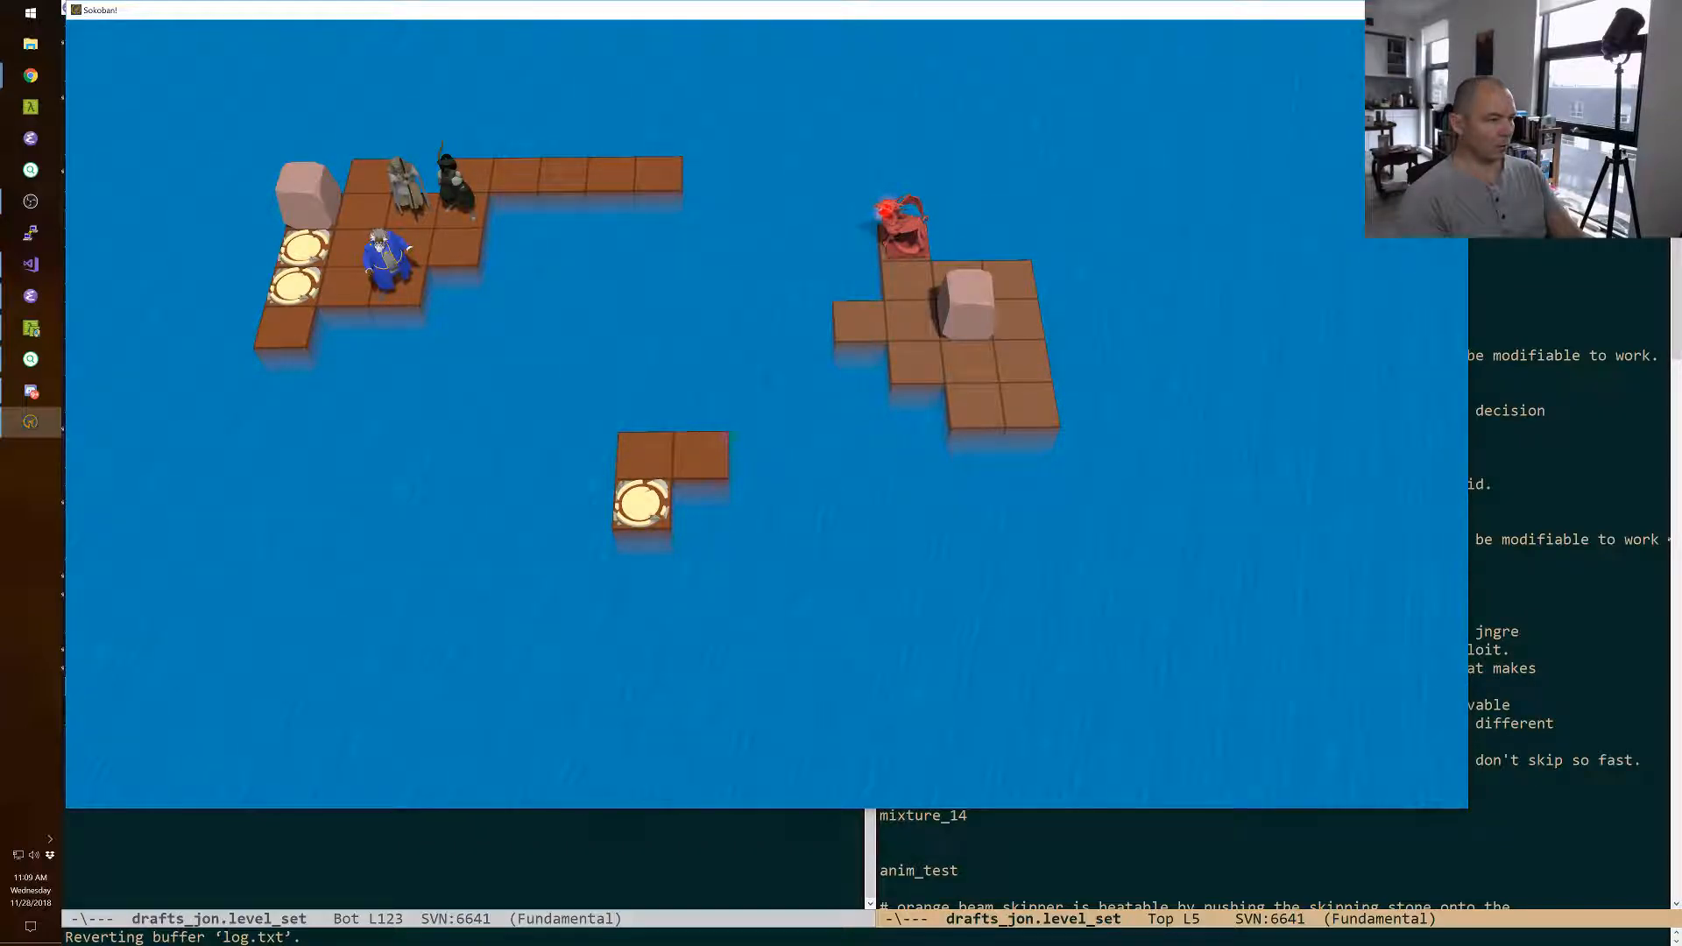
key("F11")
left_click(378, 366)
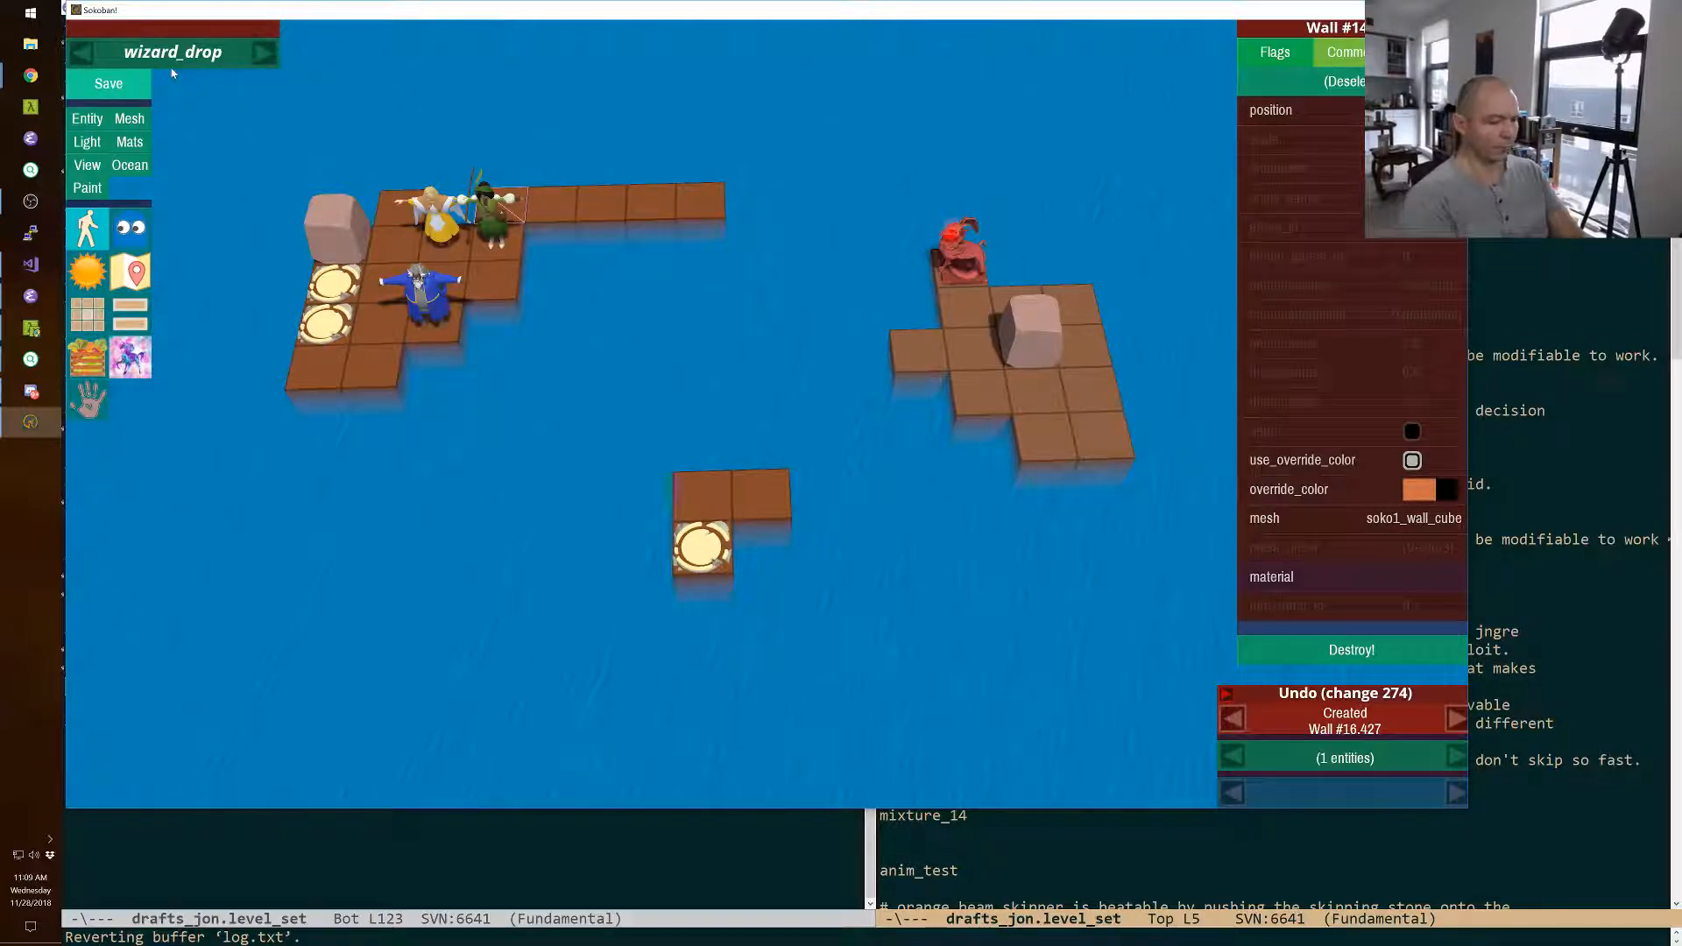
Playtest swapping the wizard with the boulder on the monster's island, walk him around there, and restart the level.
key("F11")
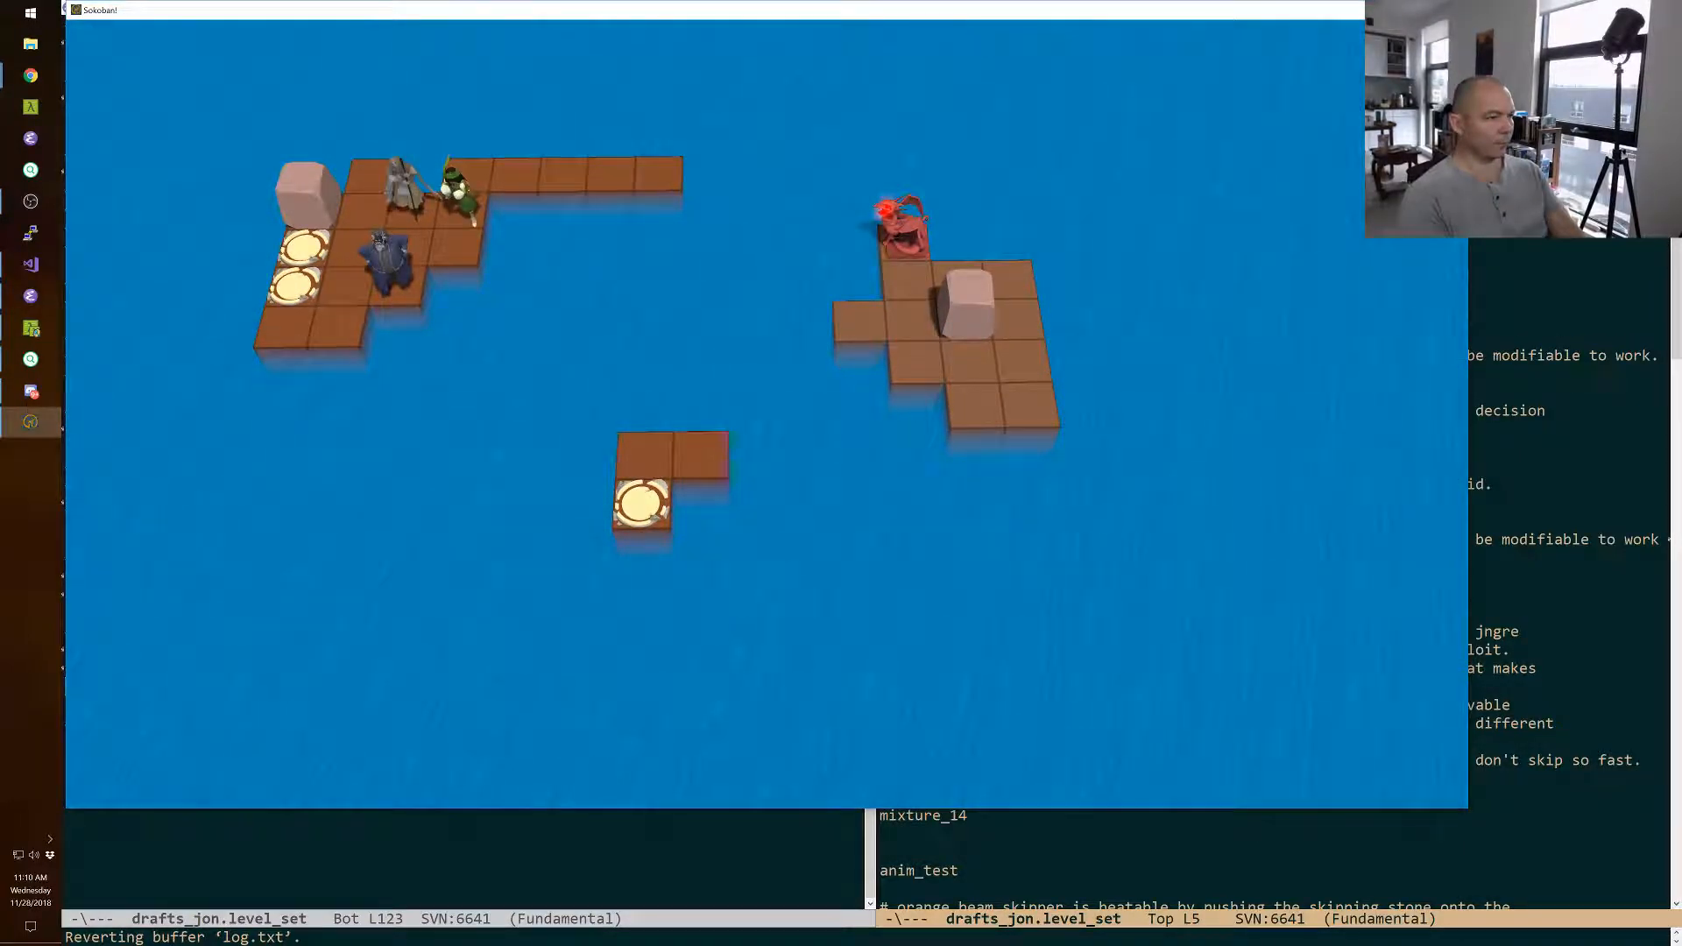
key("space")
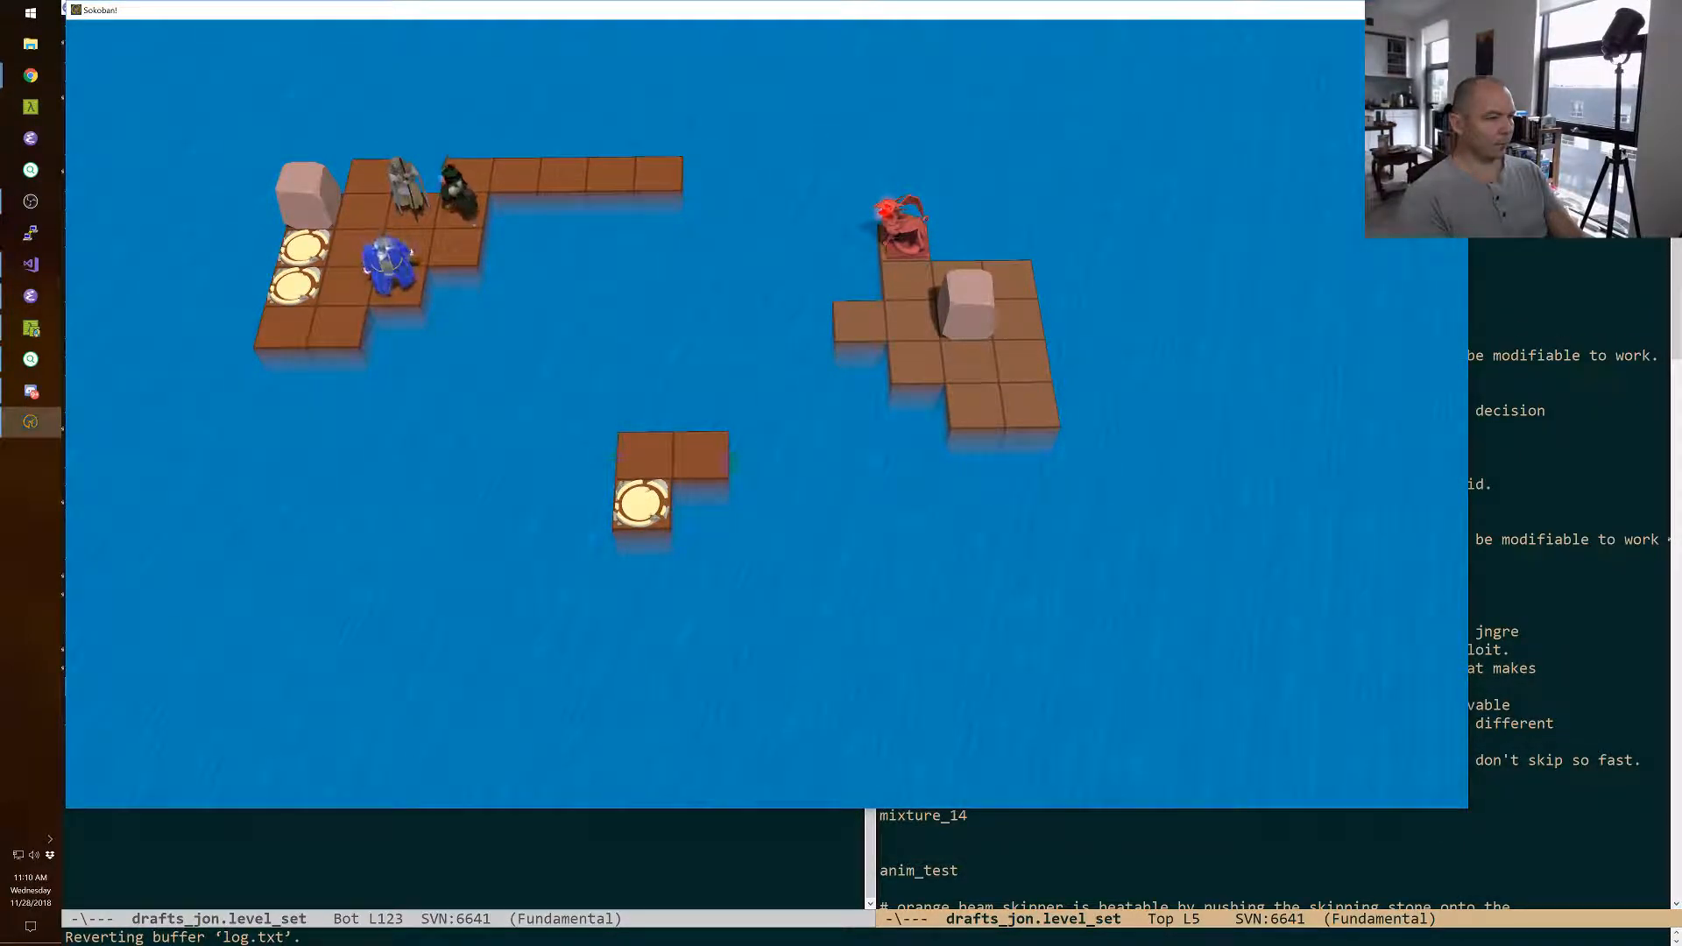
key("Left")
key("Down")
key("Right")
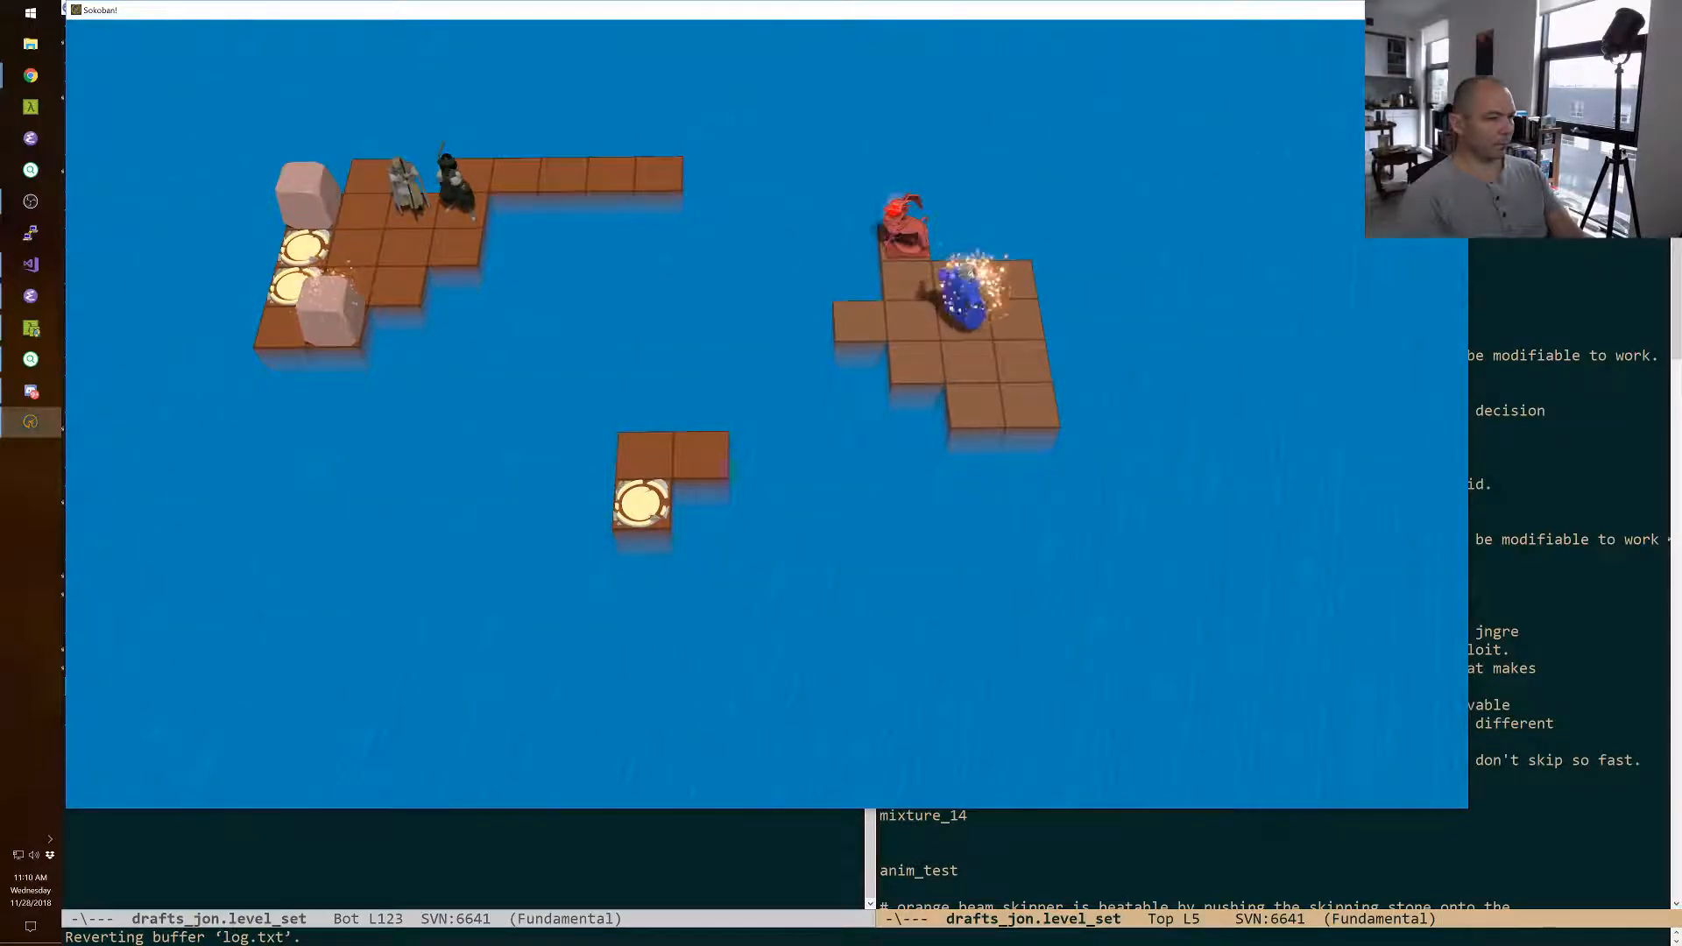
key("Down")
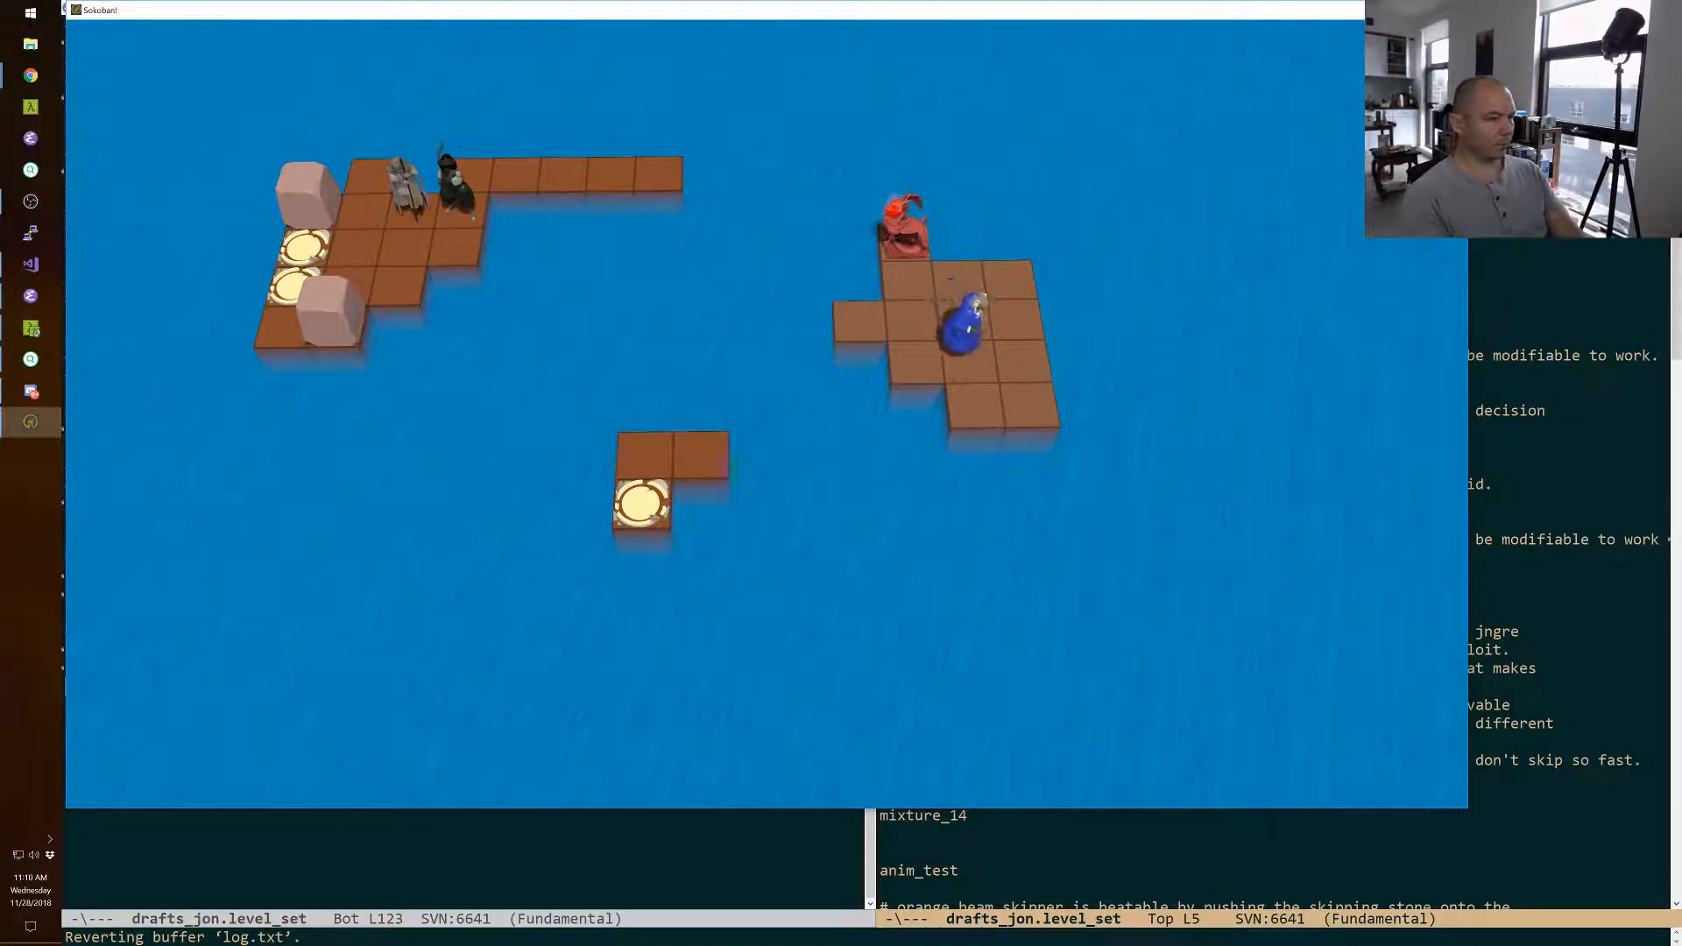
key("Right")
key("Up")
key("Down")
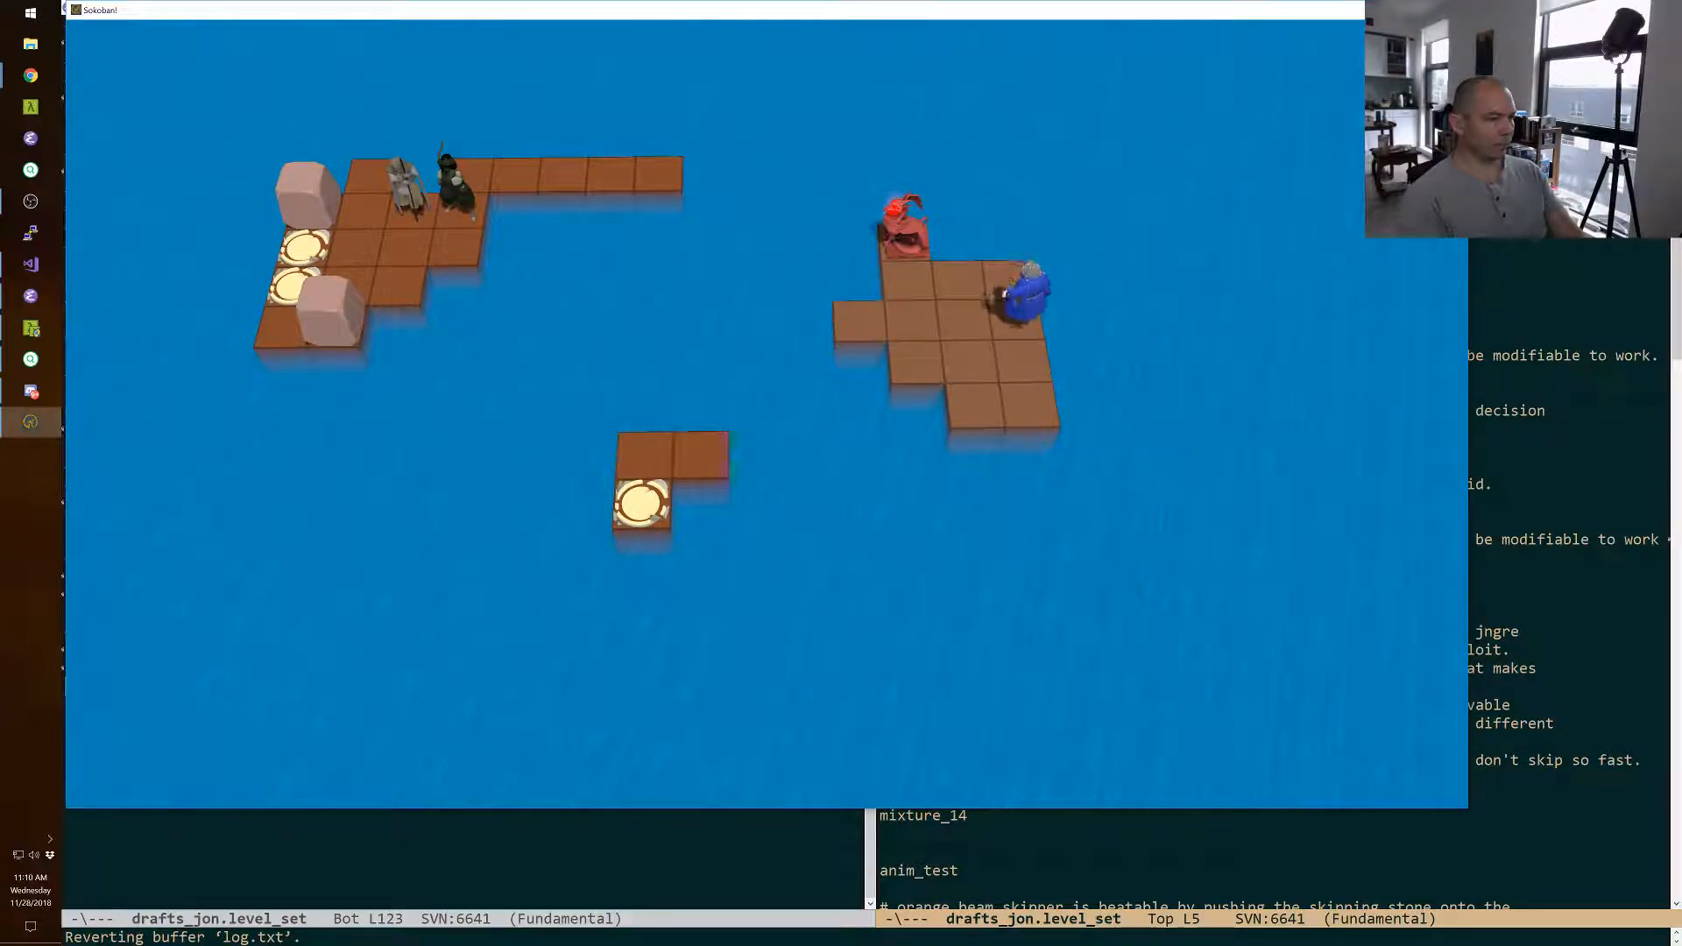
key("Left")
key("Left")
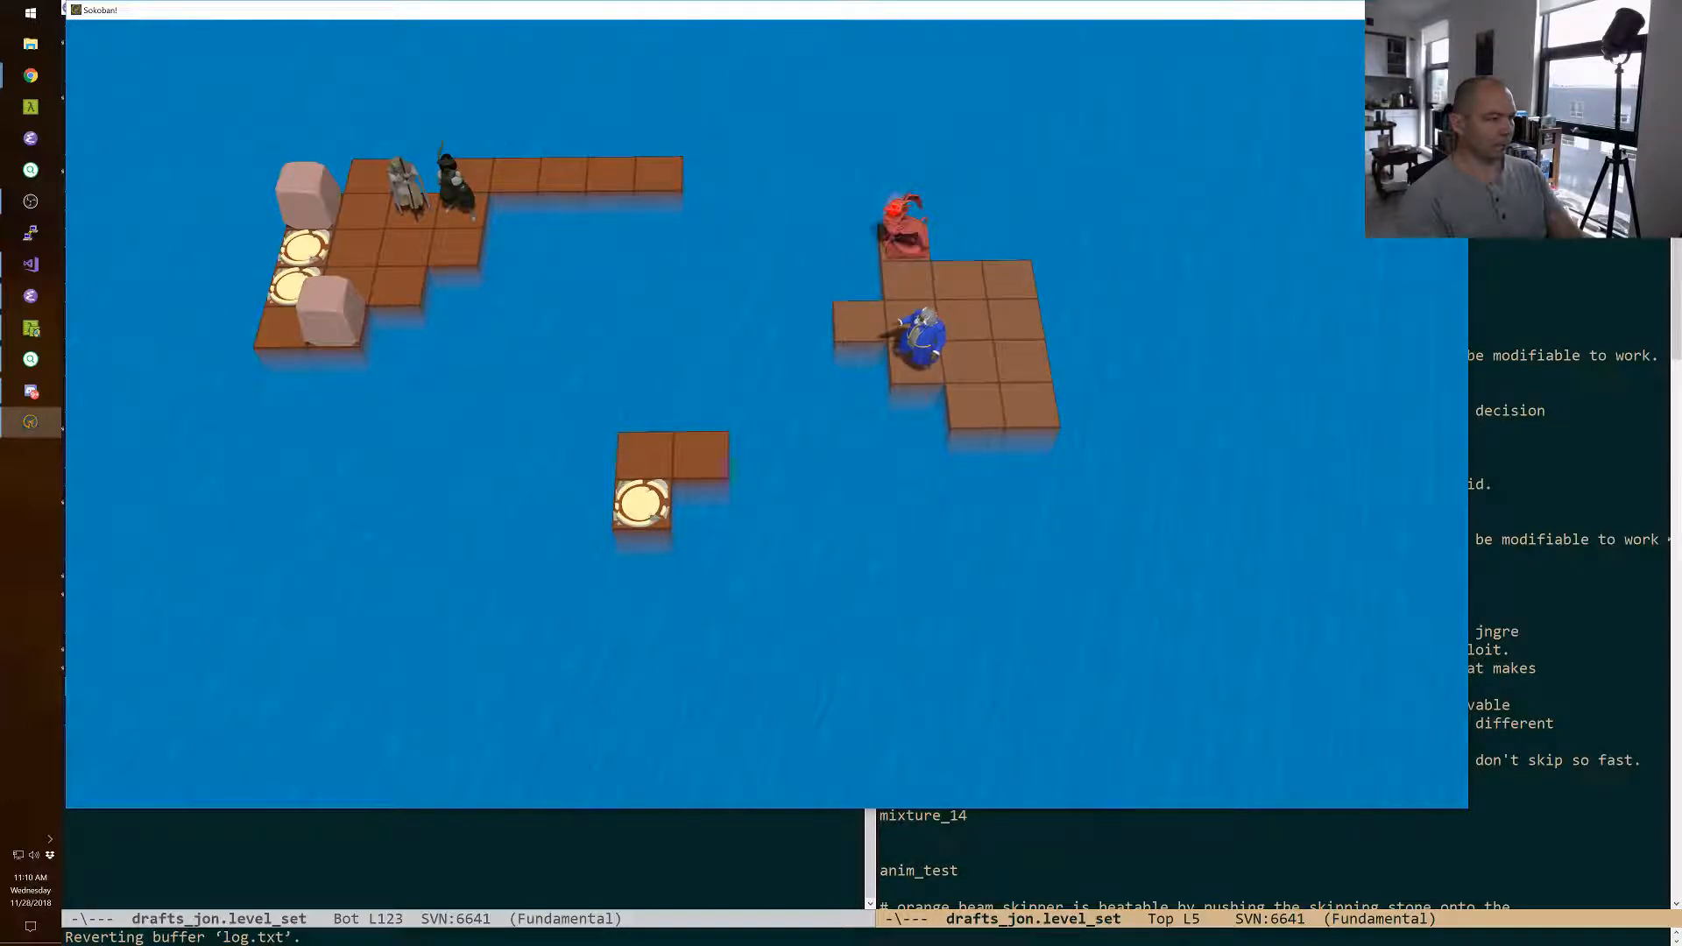
key("Right")
key("r")
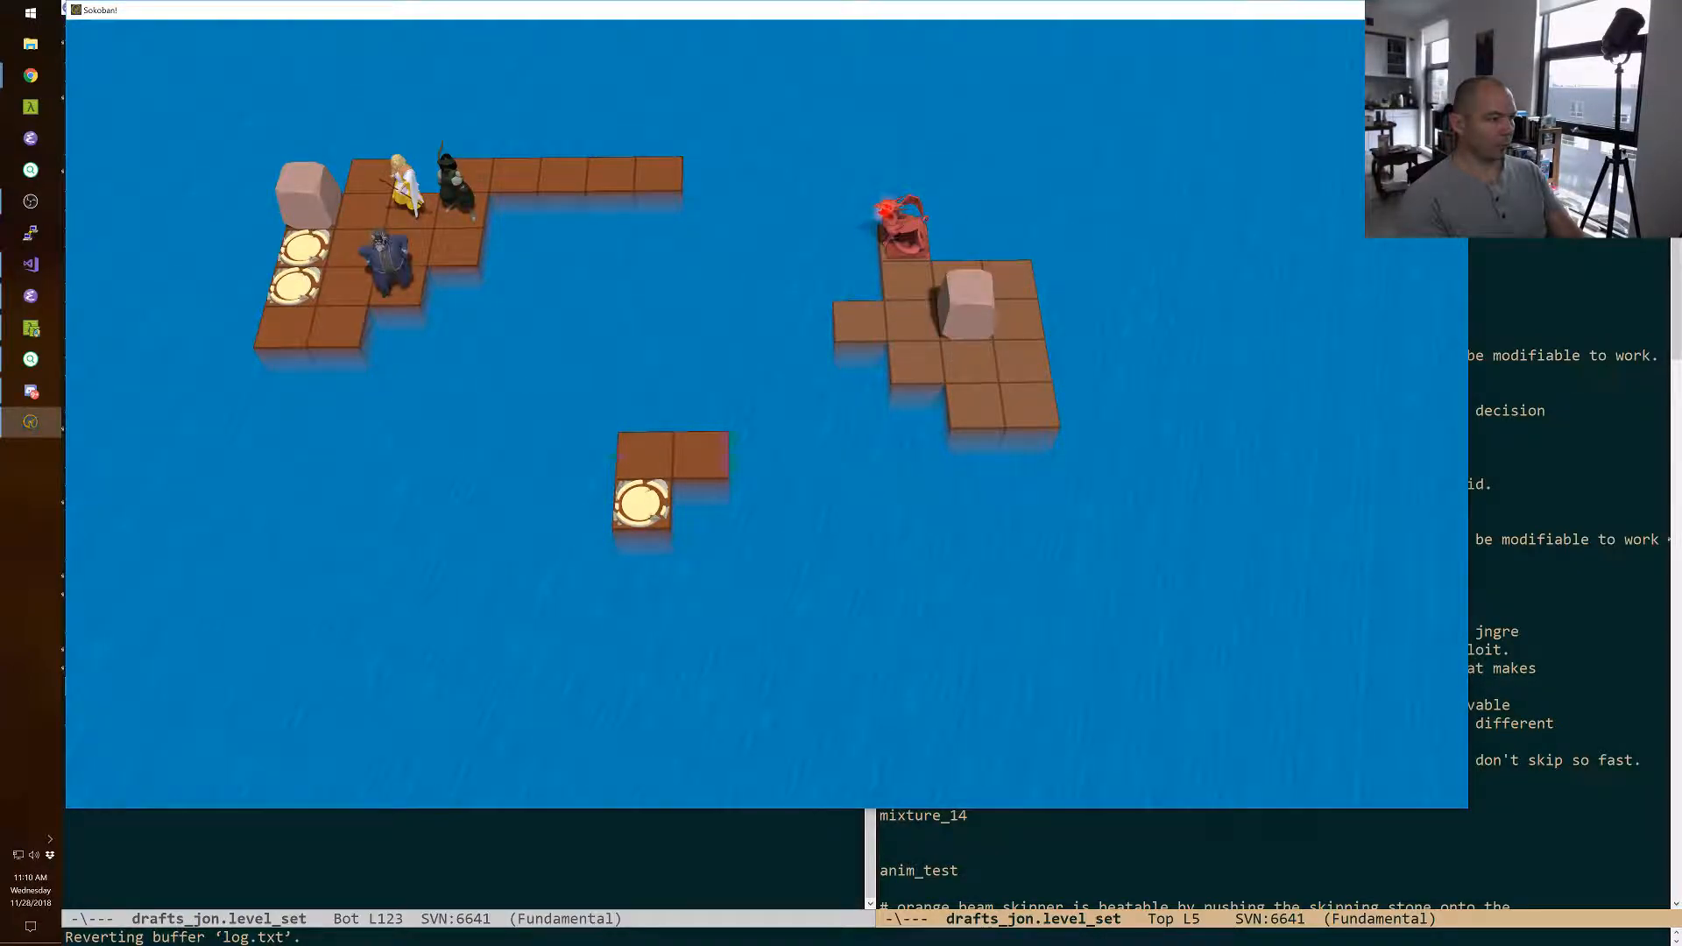
Swap the wizard with the boulder from the front-left tile of his island, and swap him with the monster on the back tile.
key("space")
key("space")
key("Left")
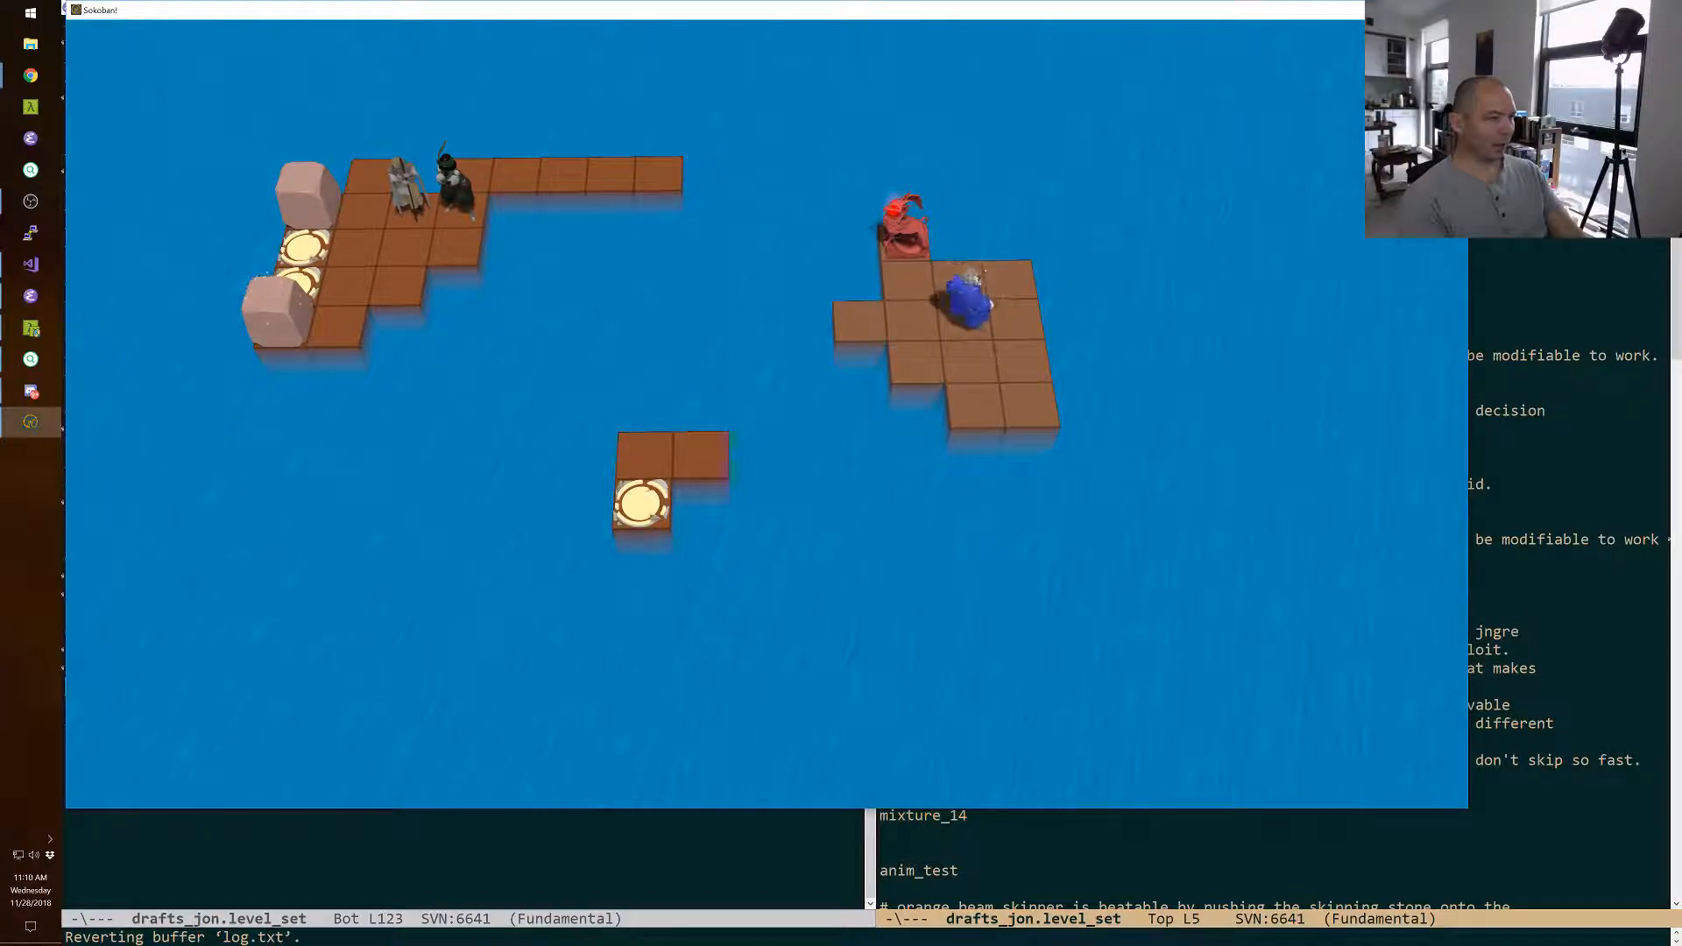
key("Down")
key("Left")
key("Up")
Walk the yellow character forward off the front of the wizard's island into the monster's fire beam.
key("space")
key("Down")
key("Down")
key("Down")
key("Down")
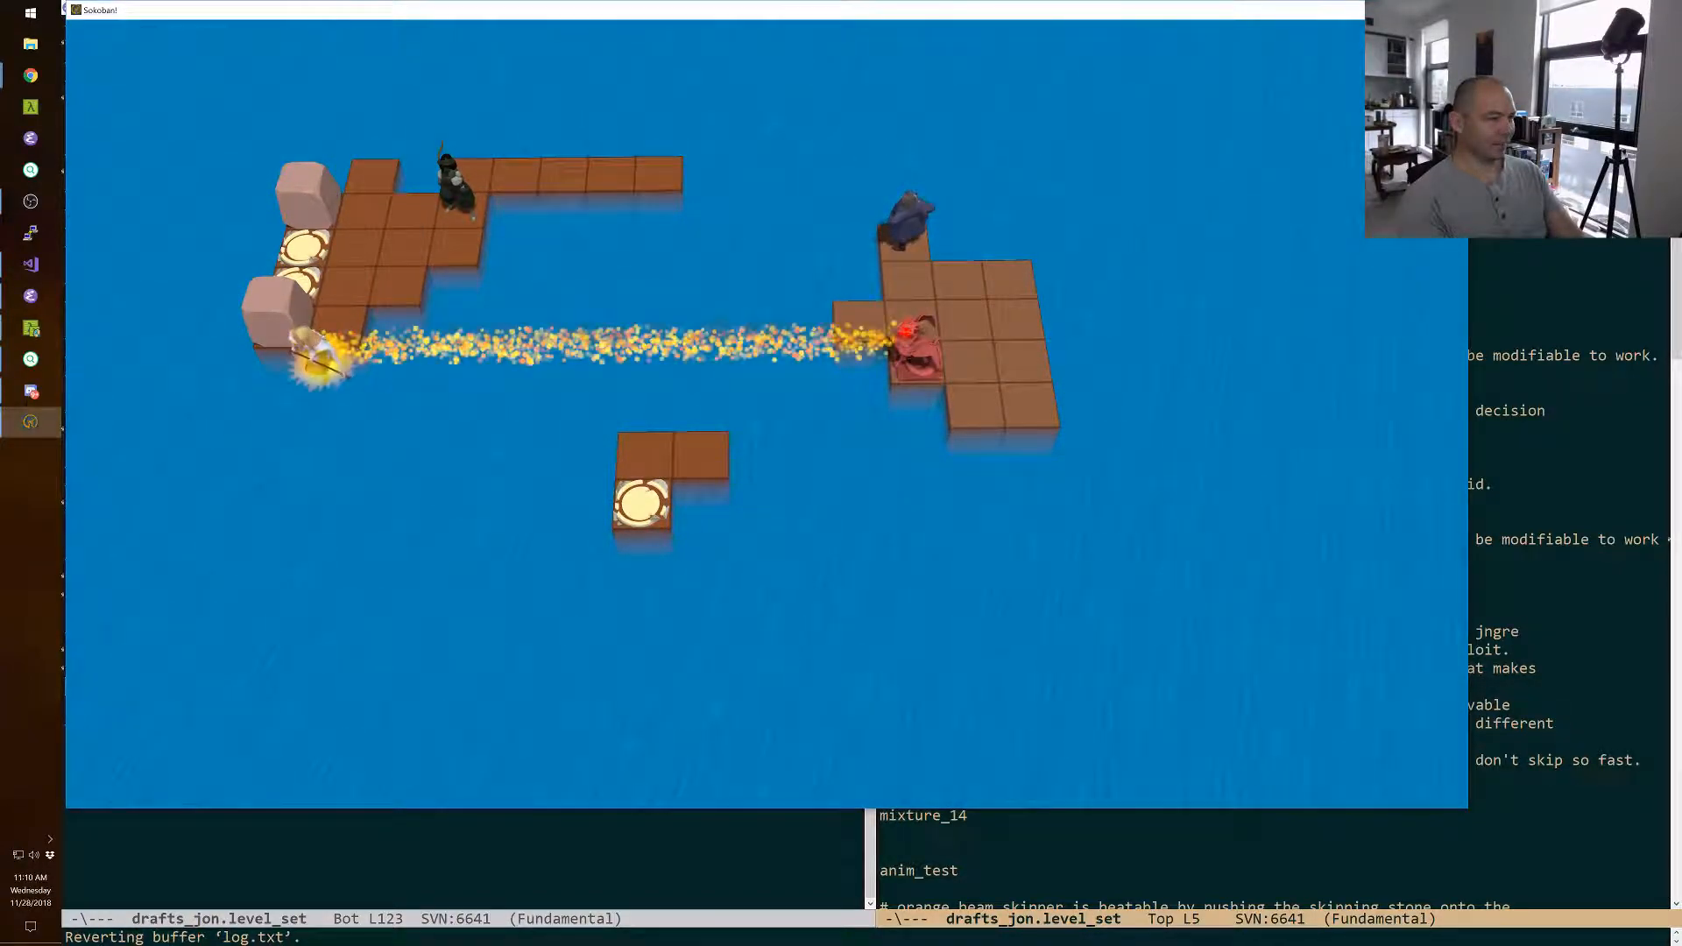
key("Left")
Bring the green character into the beam beside the yellow one and pull her along it toward the monster.
key("space")
key("Down")
key("Left")
key("Left")
key("Down")
key("Down")
key("Down")
key("Right")
key("Right")
key("Right")
key("Right")
key("Right")
key("Right")
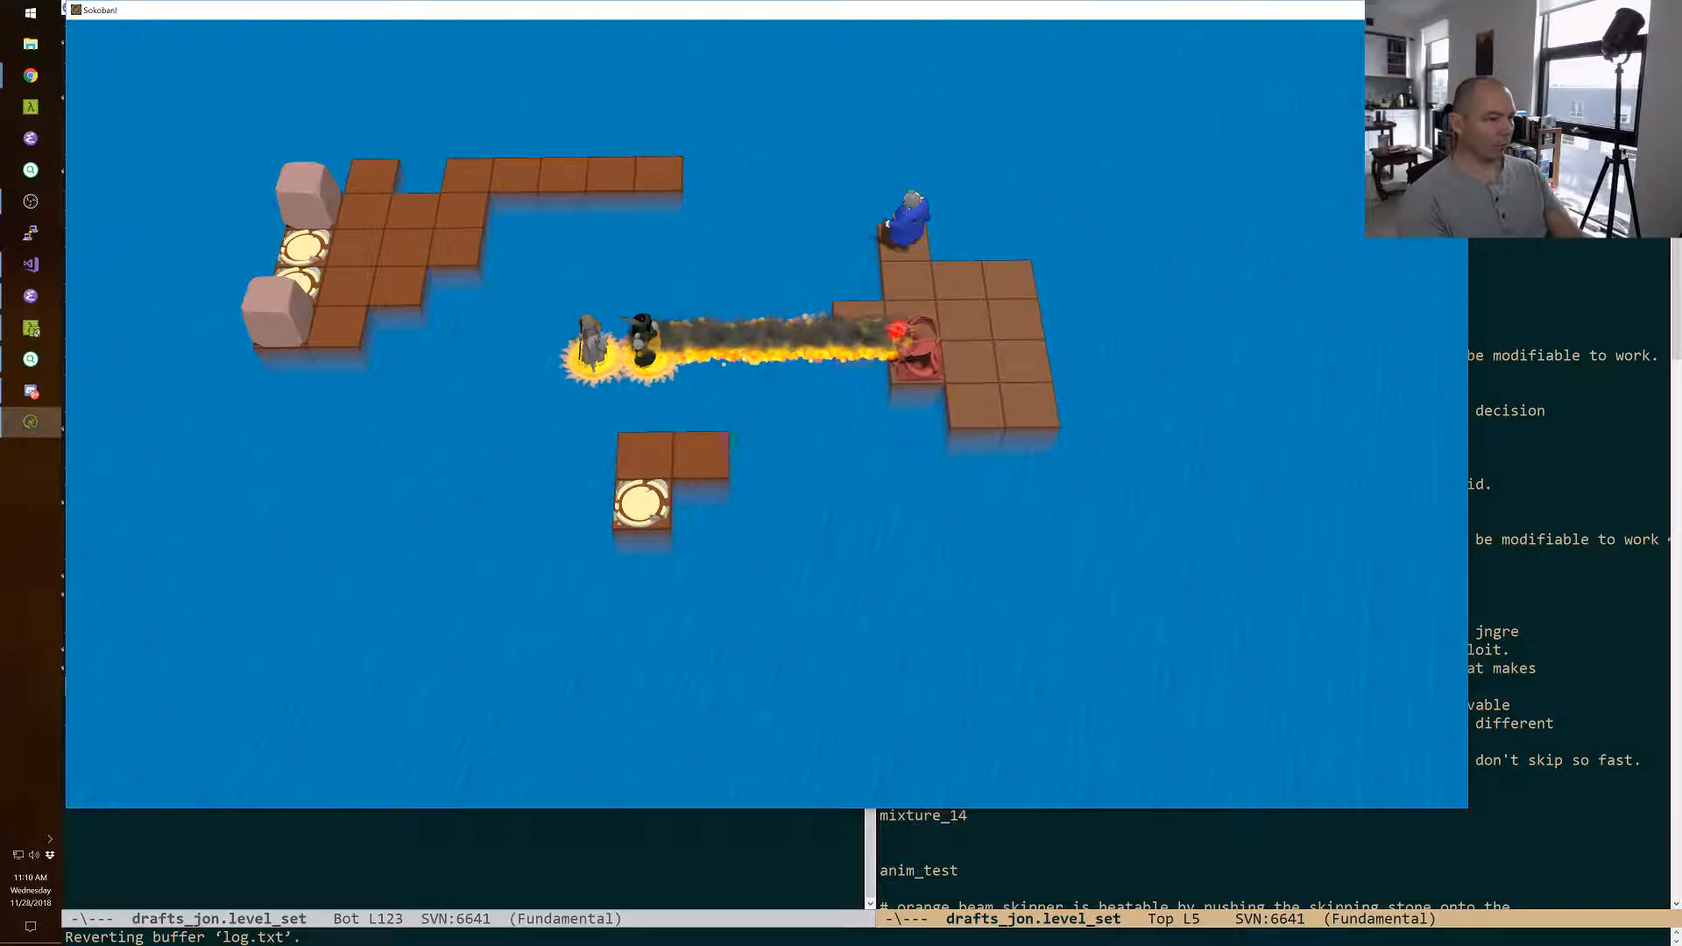
Pull the yellow character further along the beam with the green one, and step the green one onto the monster's island.
key("space")
key("space")
key("Right")
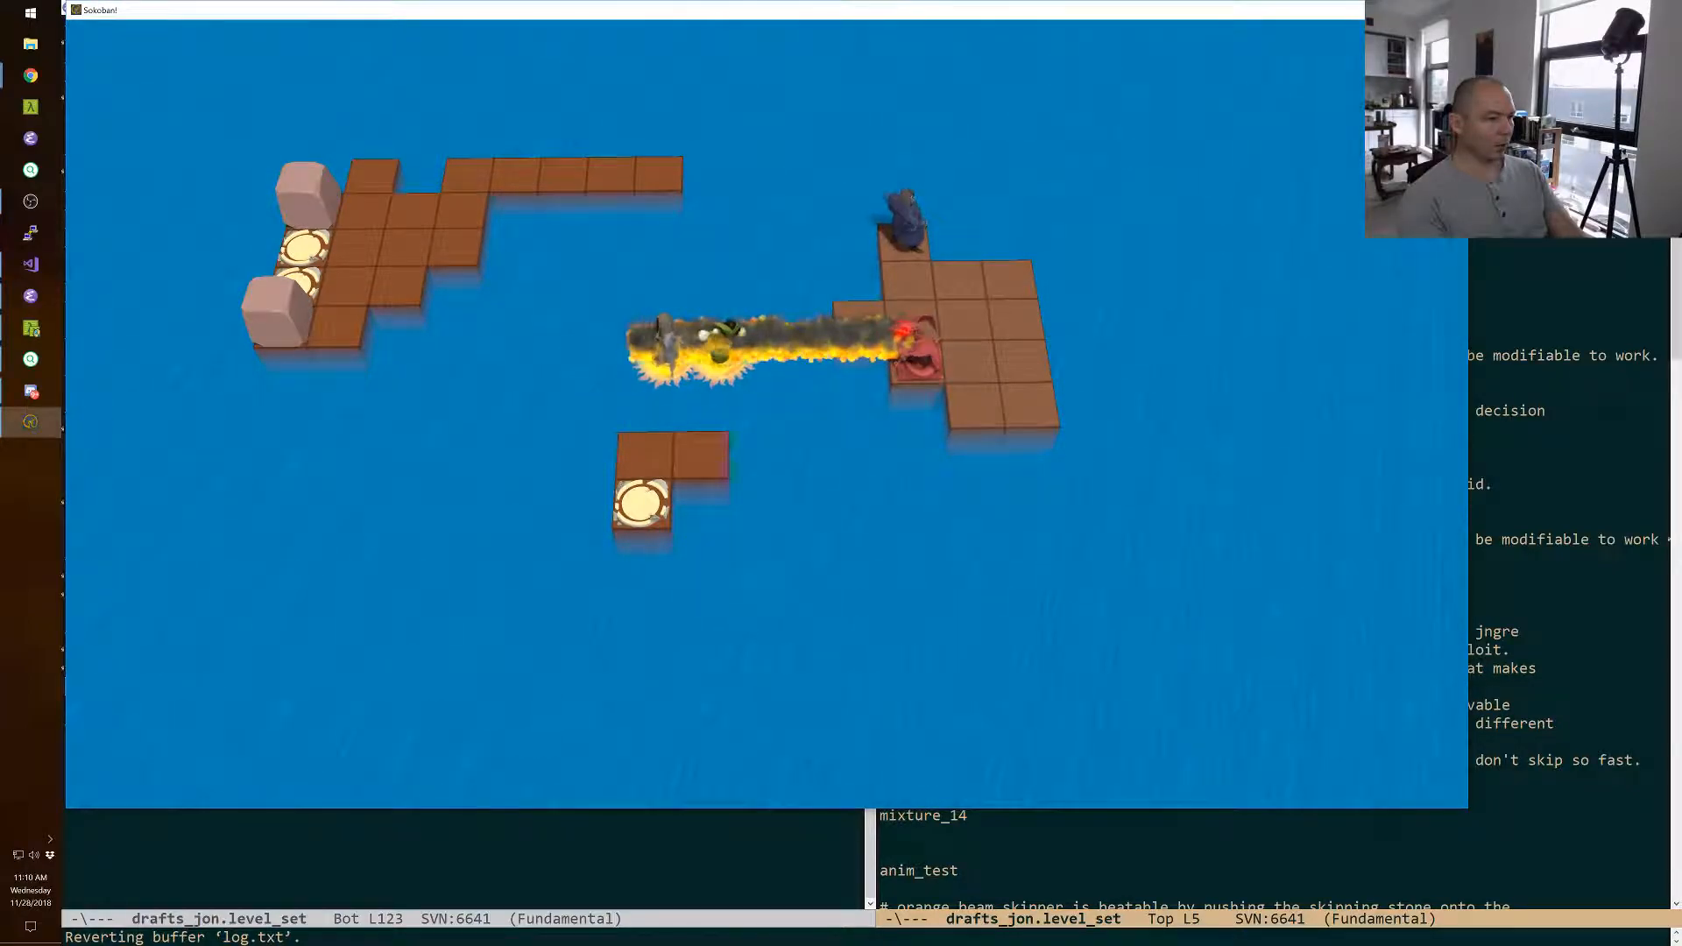
key("Right")
key("Right")
key("Right")
key("Up")
key("Right")
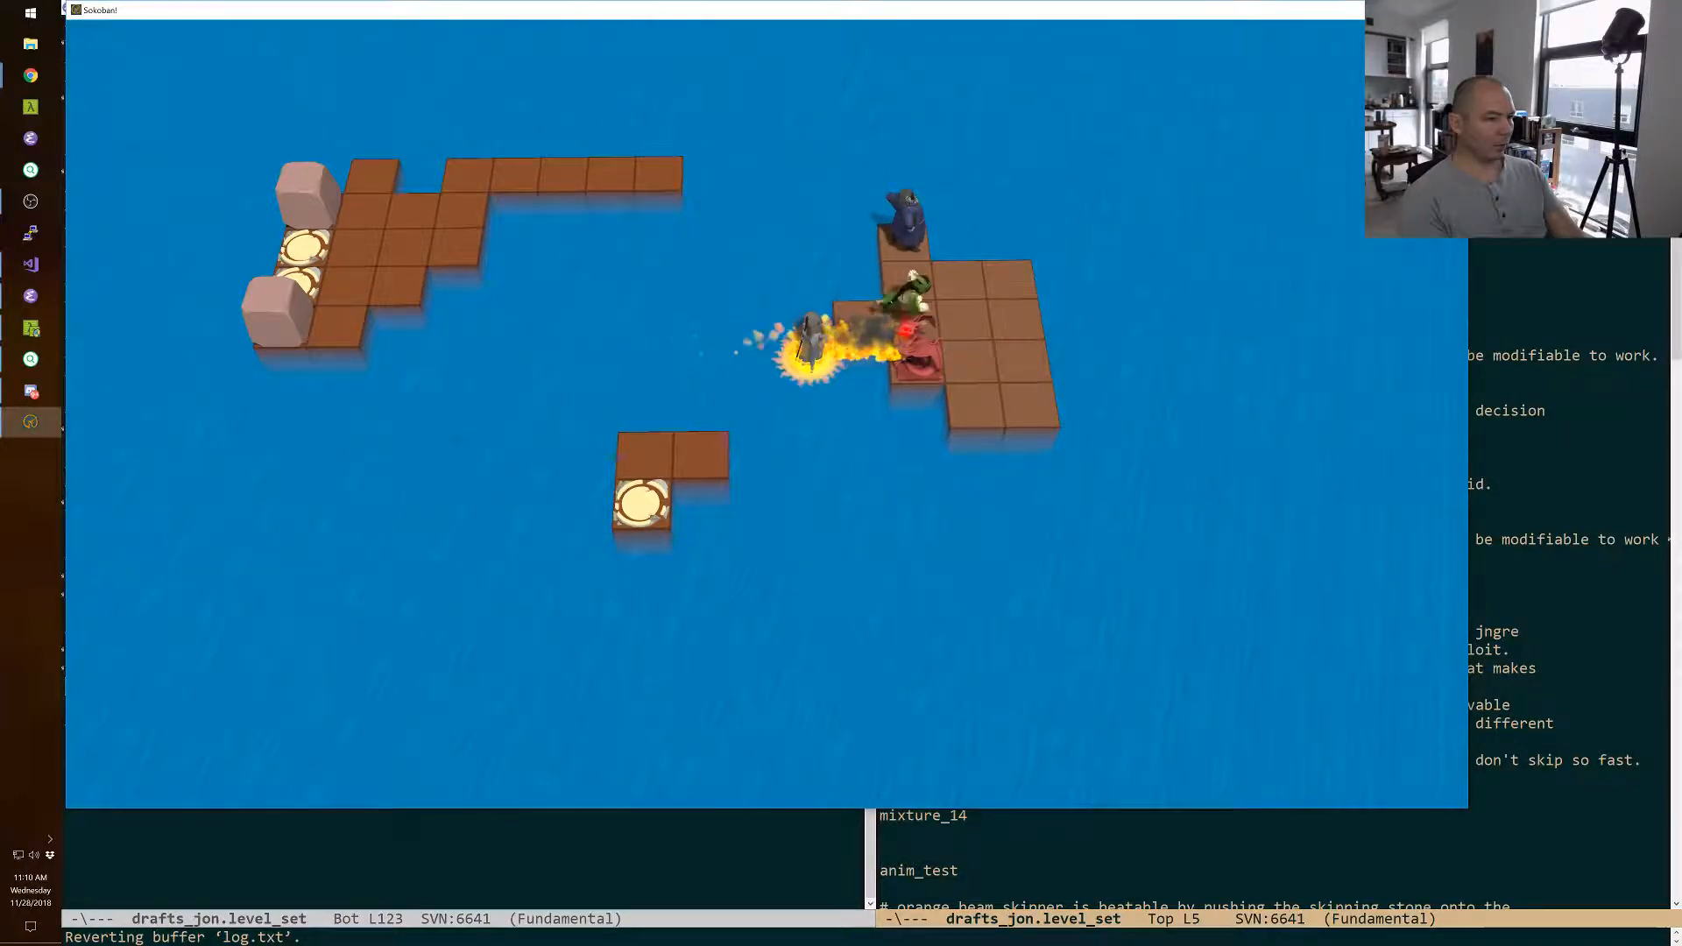
Swap the wizard with the green character and move him to the far right column of the monster's island.
key("space")
key("Down")
key("Right")
key("Right")
key("Down")
key("Down")
key("Down")
key("Up")
key("Up")
key("Up")
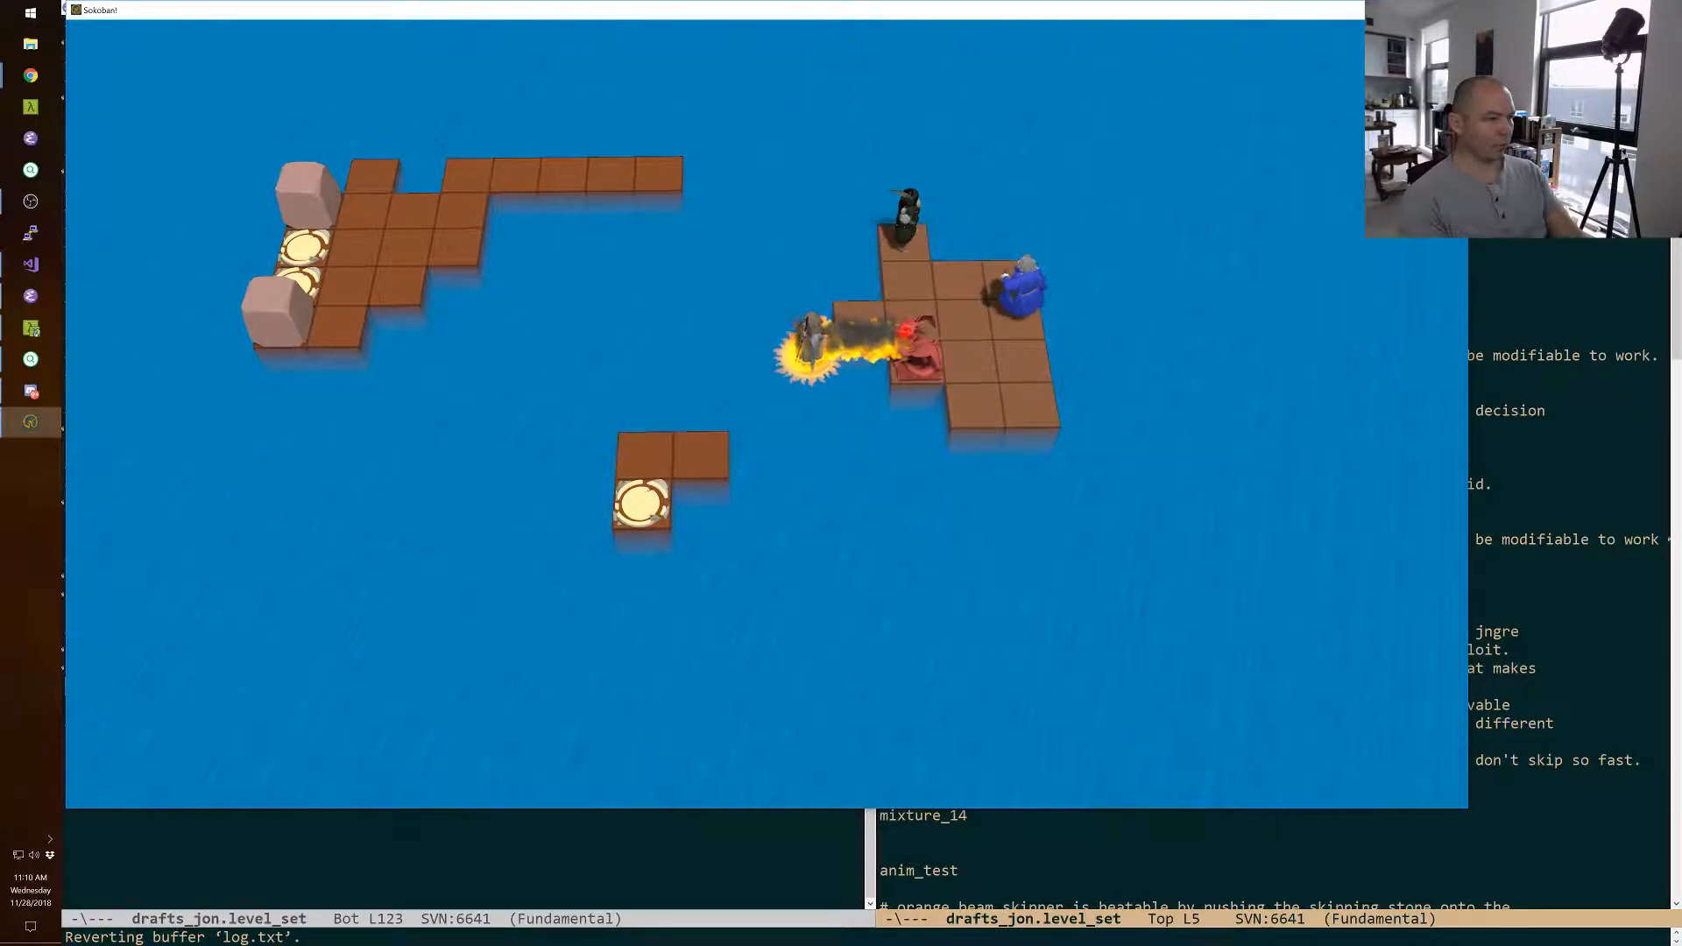
Move the green character forward from the back tile of the monster's island onto the tile in front of it.
key("space")
key("Down")
key("Down")
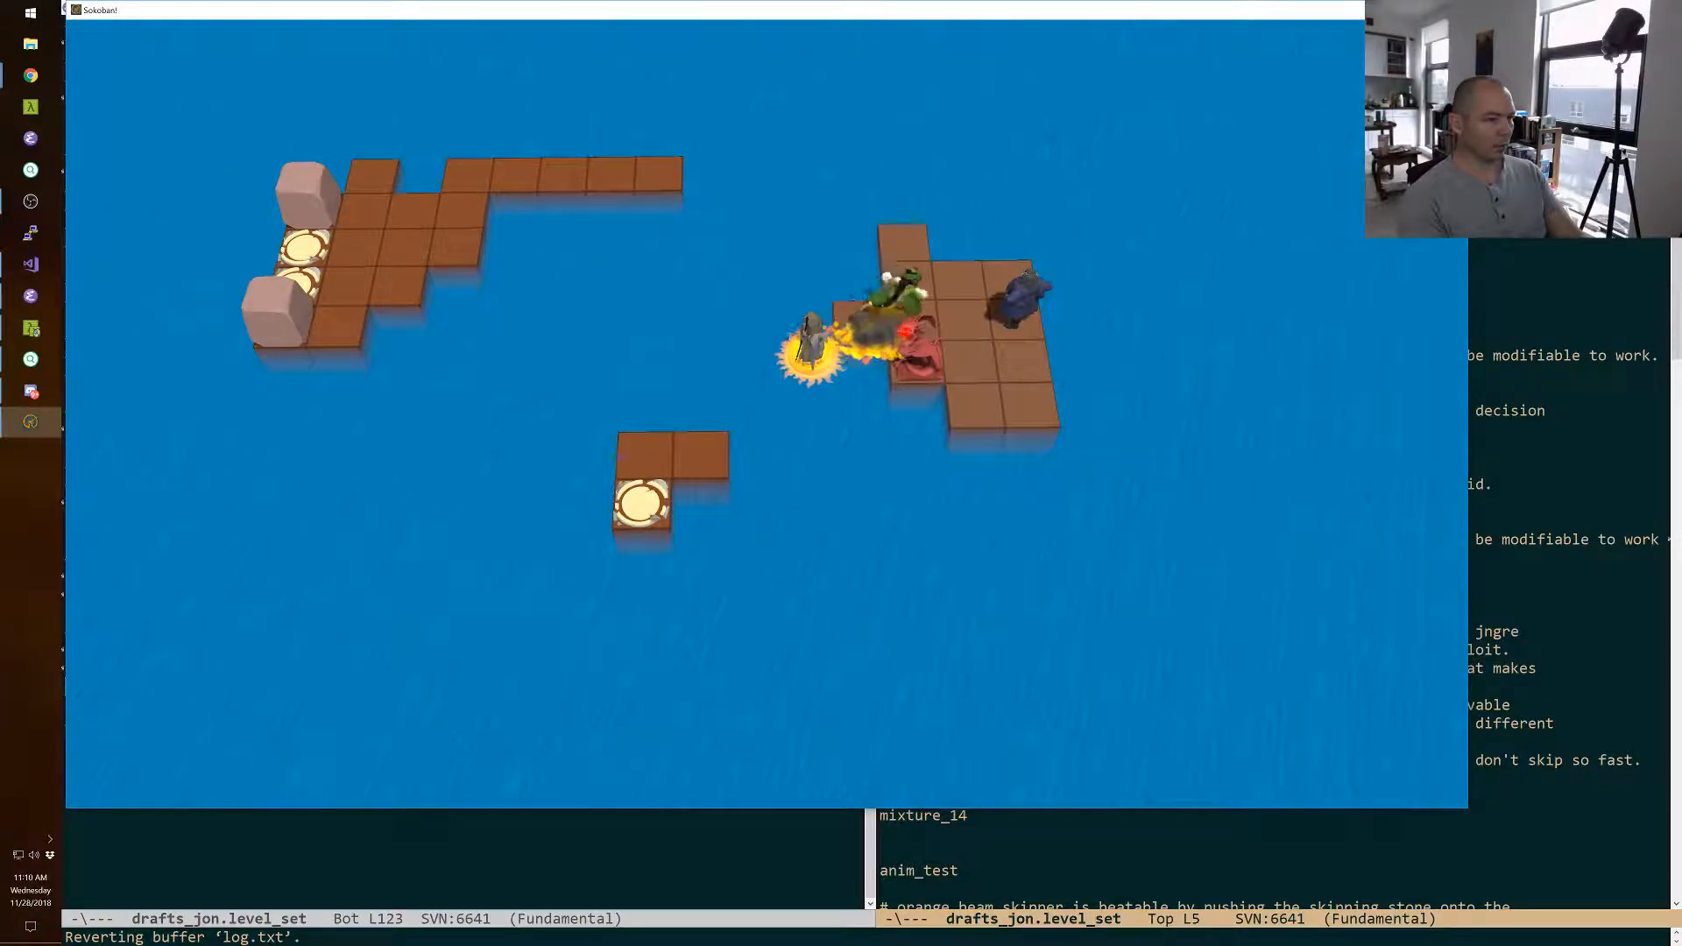
key("Left")
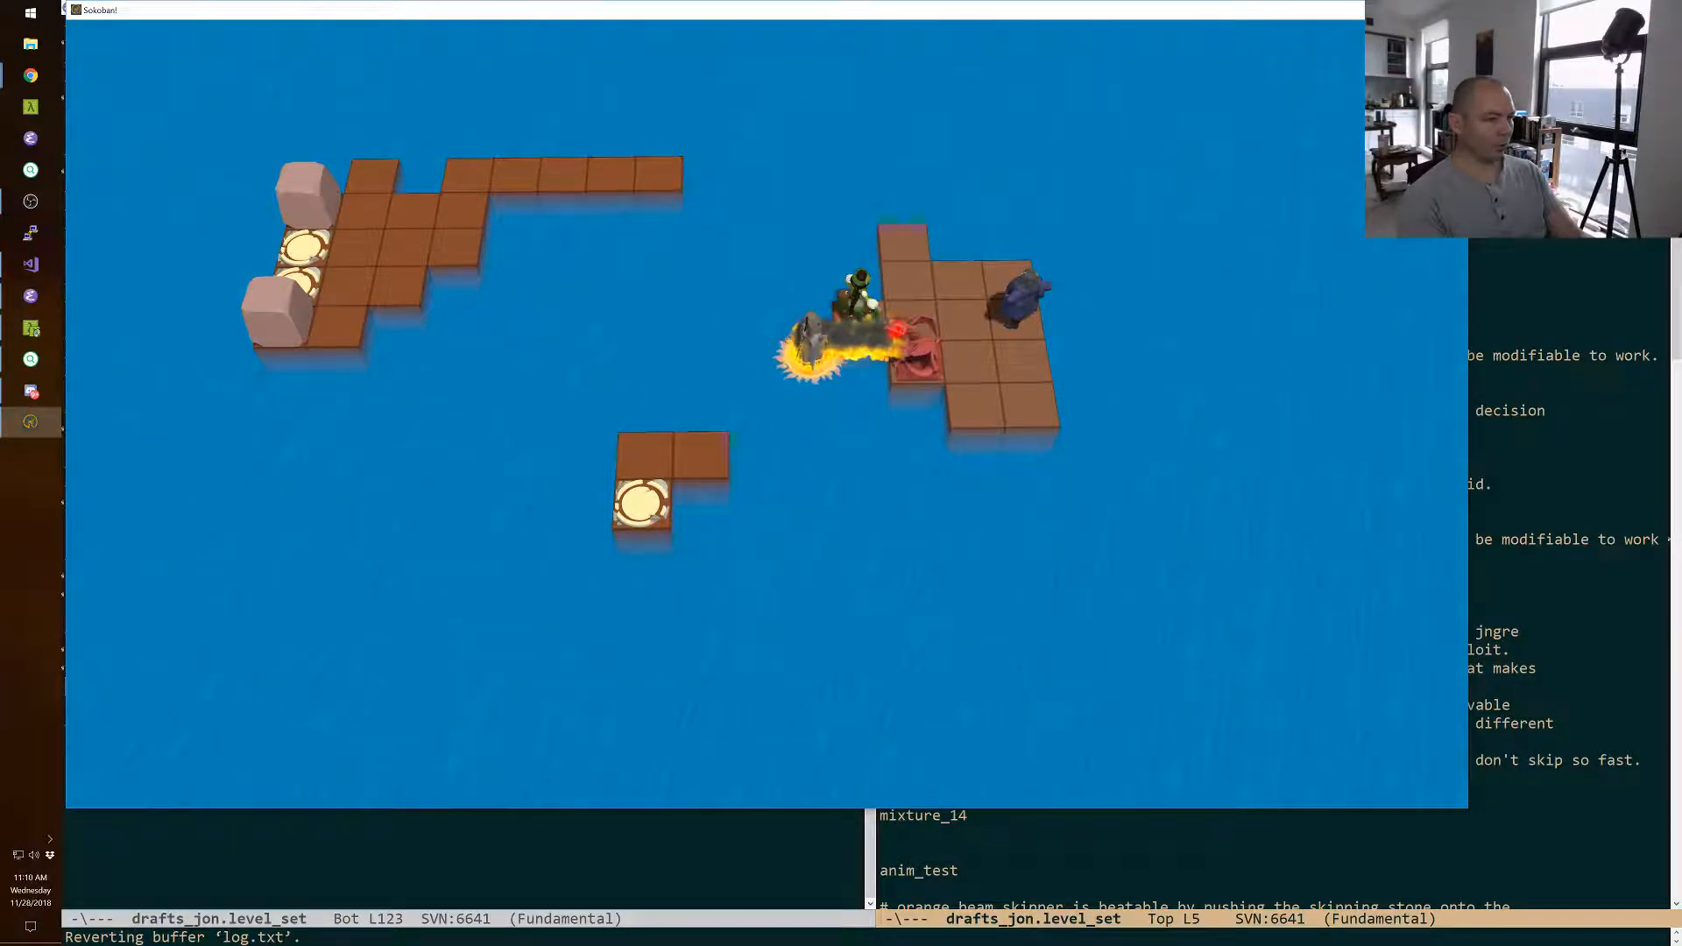
key("Up")
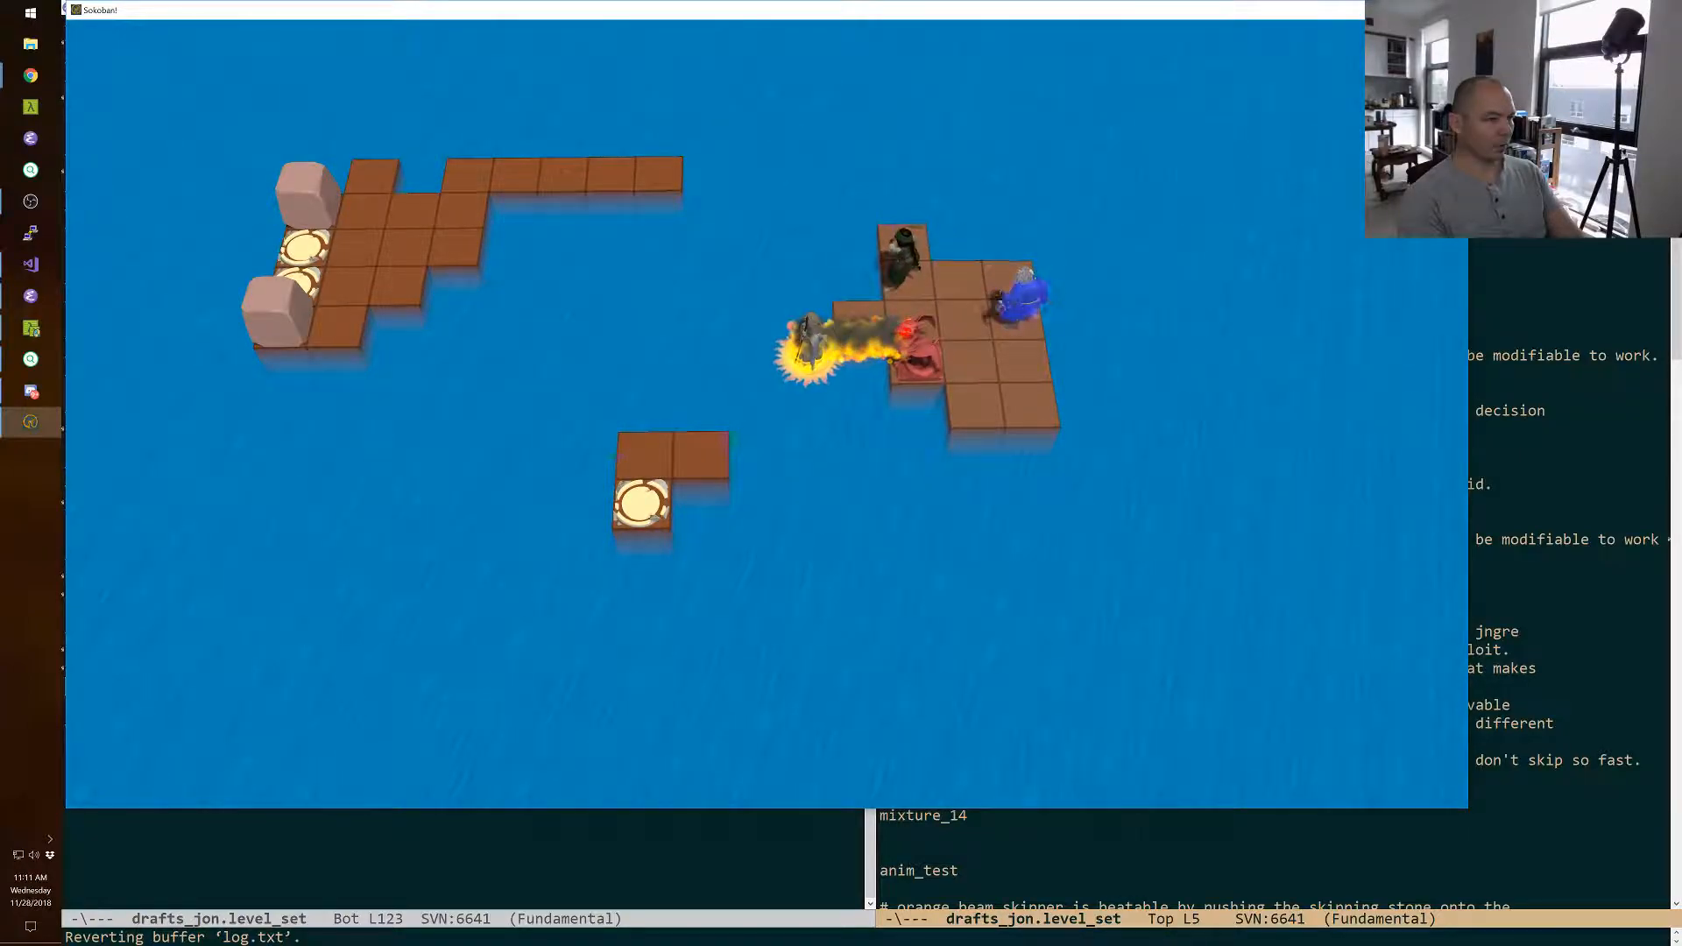
Return the wizard to the front-left tile of his island by swapping with the boulder, and move the yellow character left along the beam.
key("Down")
key("Down")
key("Left")
key("Up")
key("Up")
key("Left")
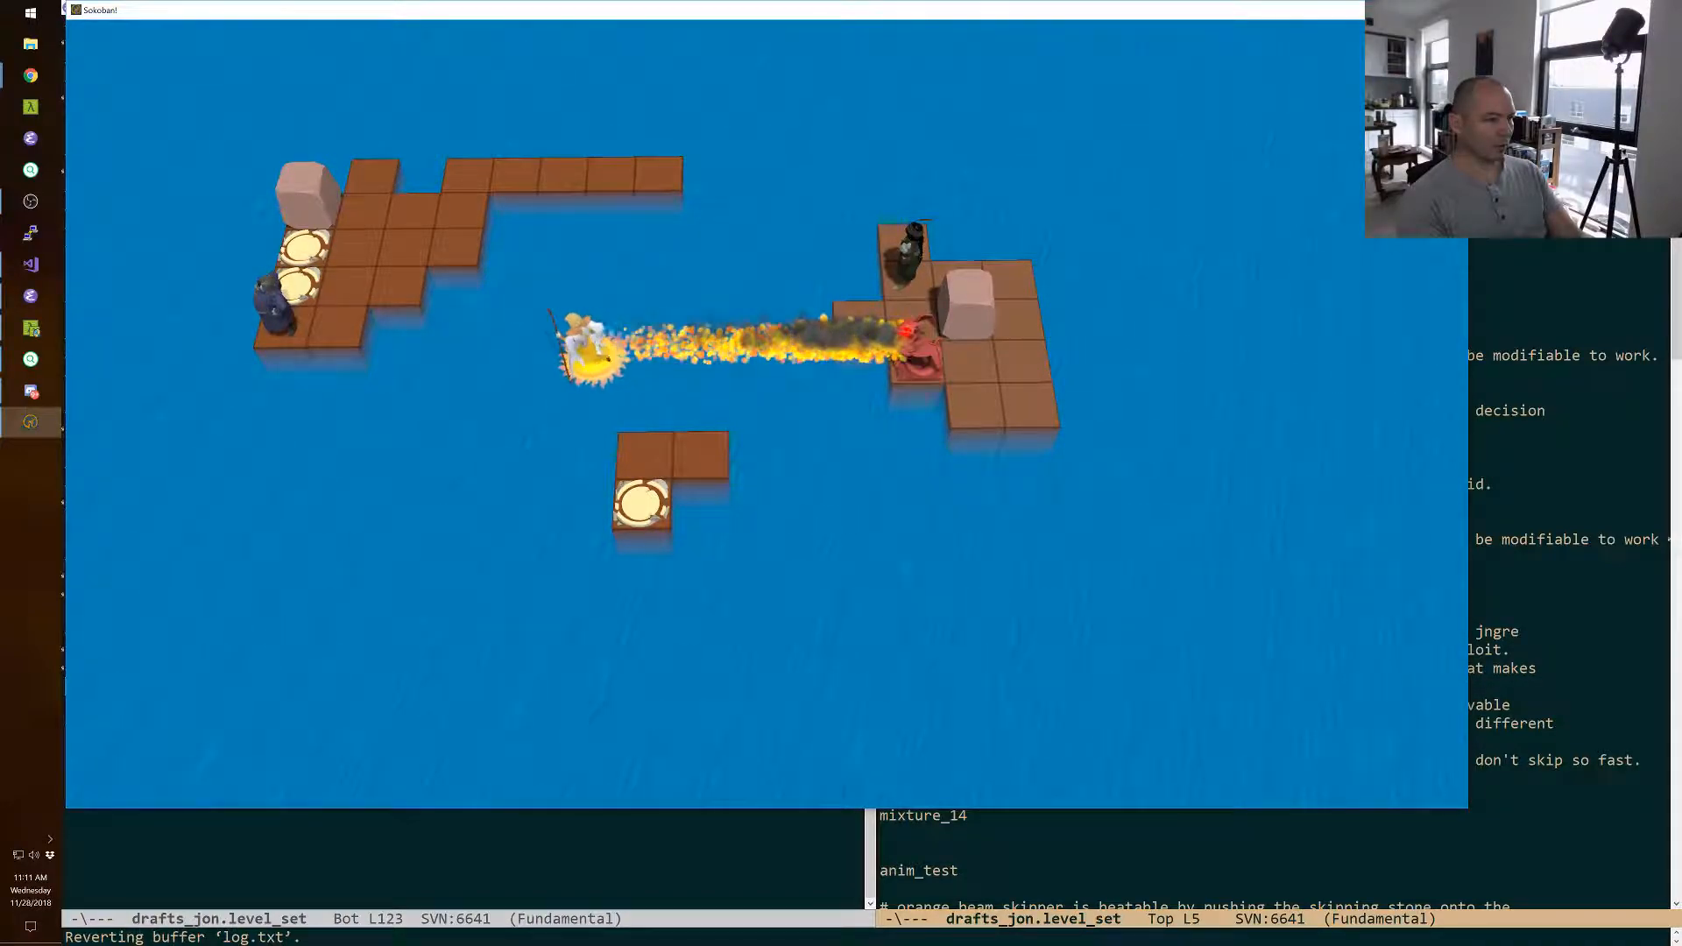
Park the yellow character in front of the wizard, and swap the wizard with the green character to bring her beside the yellow one.
key("space")
key("space")
key("Up")
key("Down")
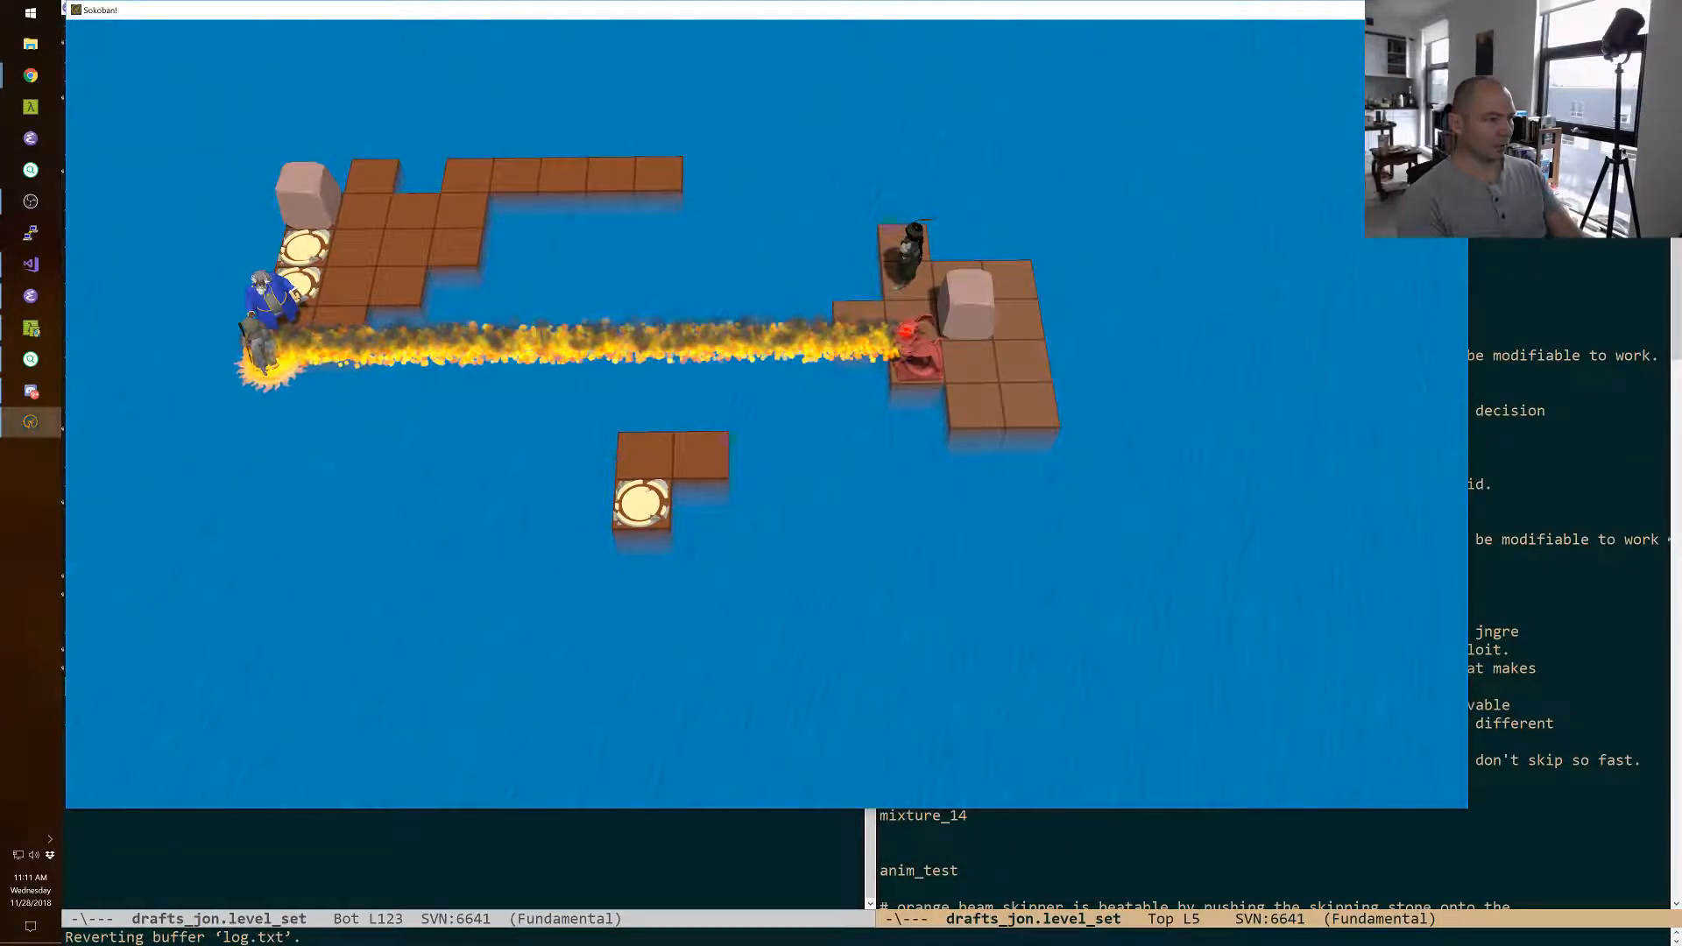
key("space")
key("space")
key("Right")
key("Right")
key("space")
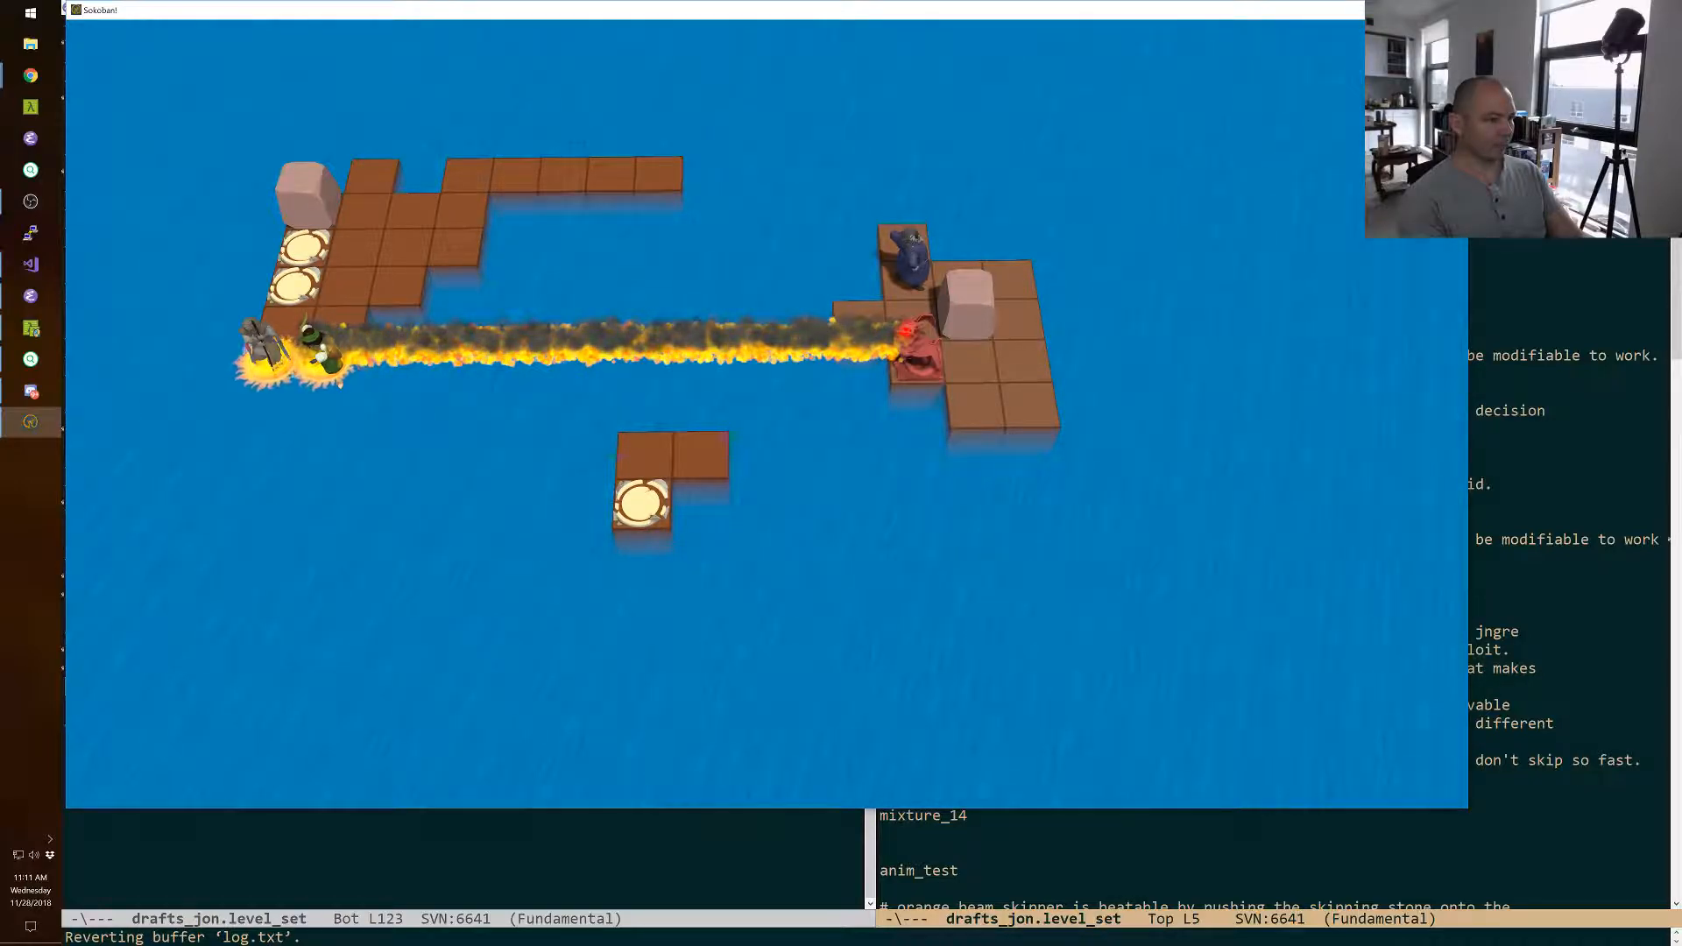
Step the green character back onto the wizard's island, swap the wizard with the yellow character, and place him on the front exit.
key("Up")
key("Tab")
key("Tab")
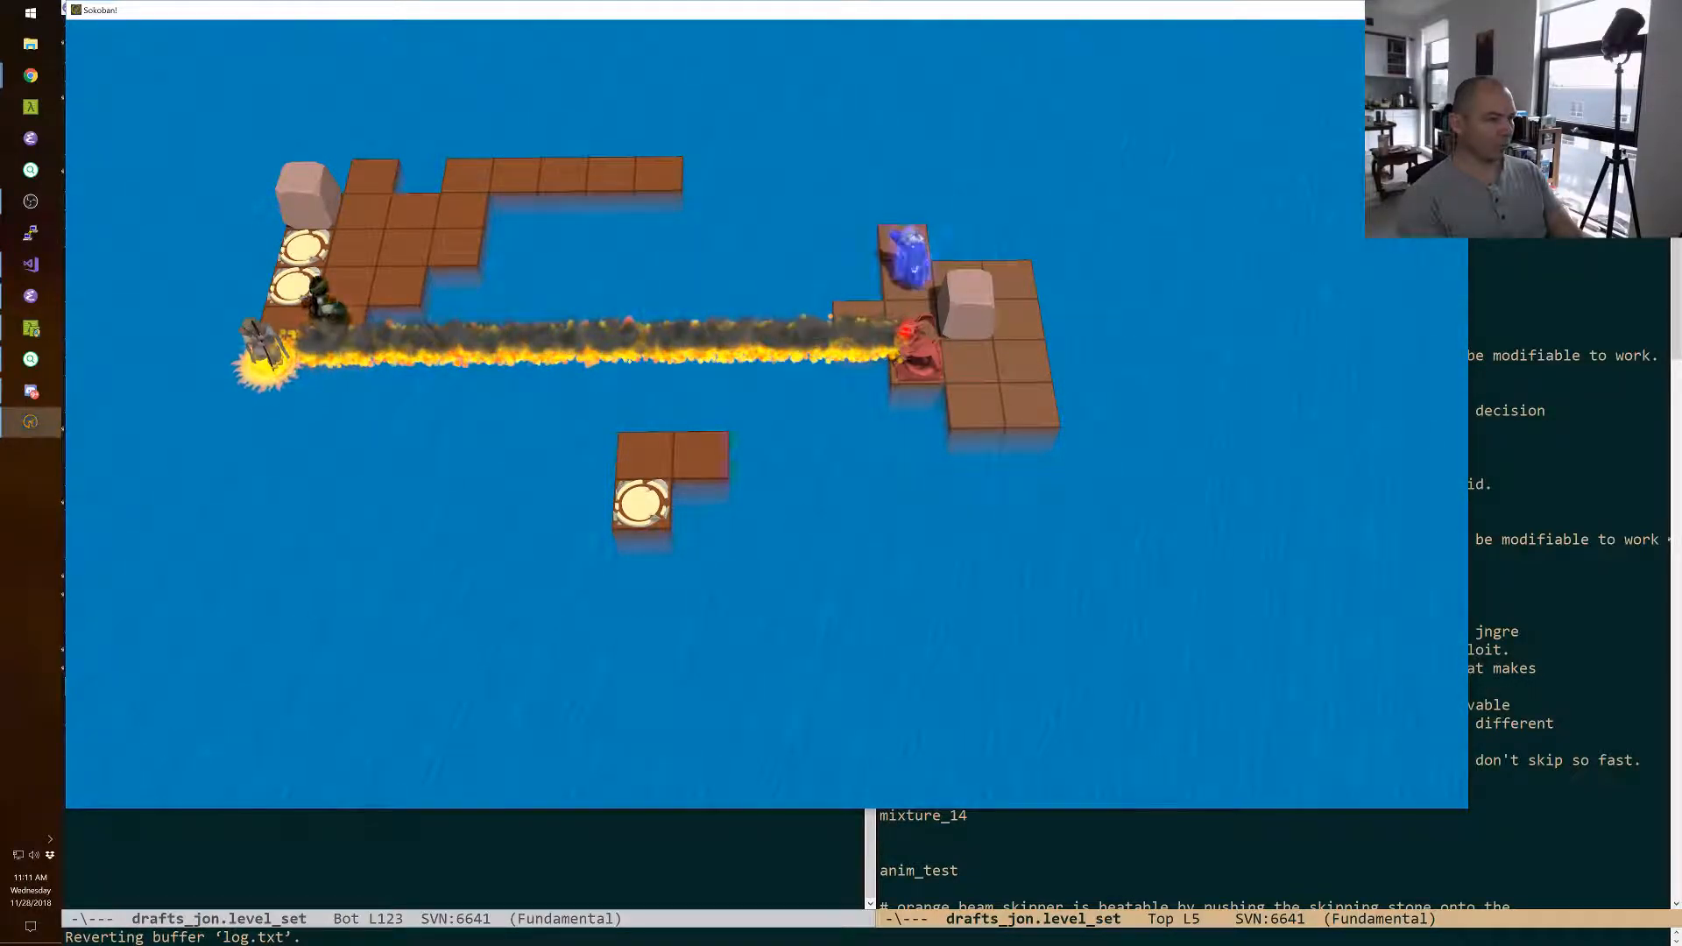
key("Up")
key("Up")
key("Tab")
key("Tab")
key("Left")
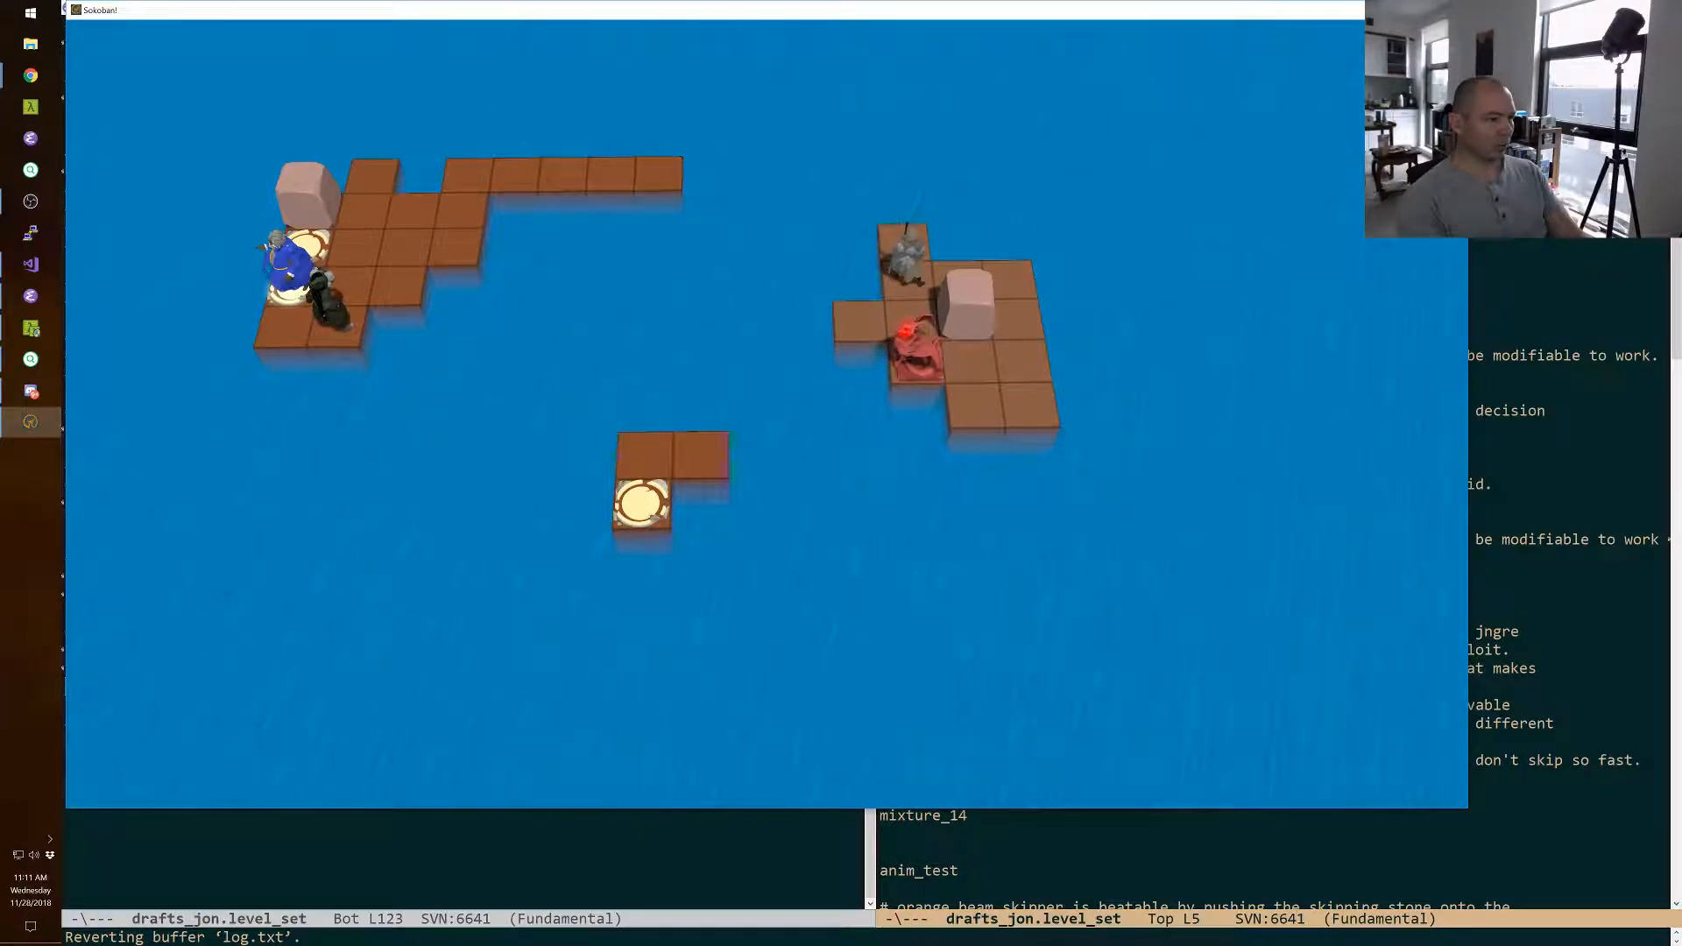
Walk the green character two tiles back beside the exits, and step the wizard off the front exit onto the front-left tile.
key("Tab")
key("Tab")
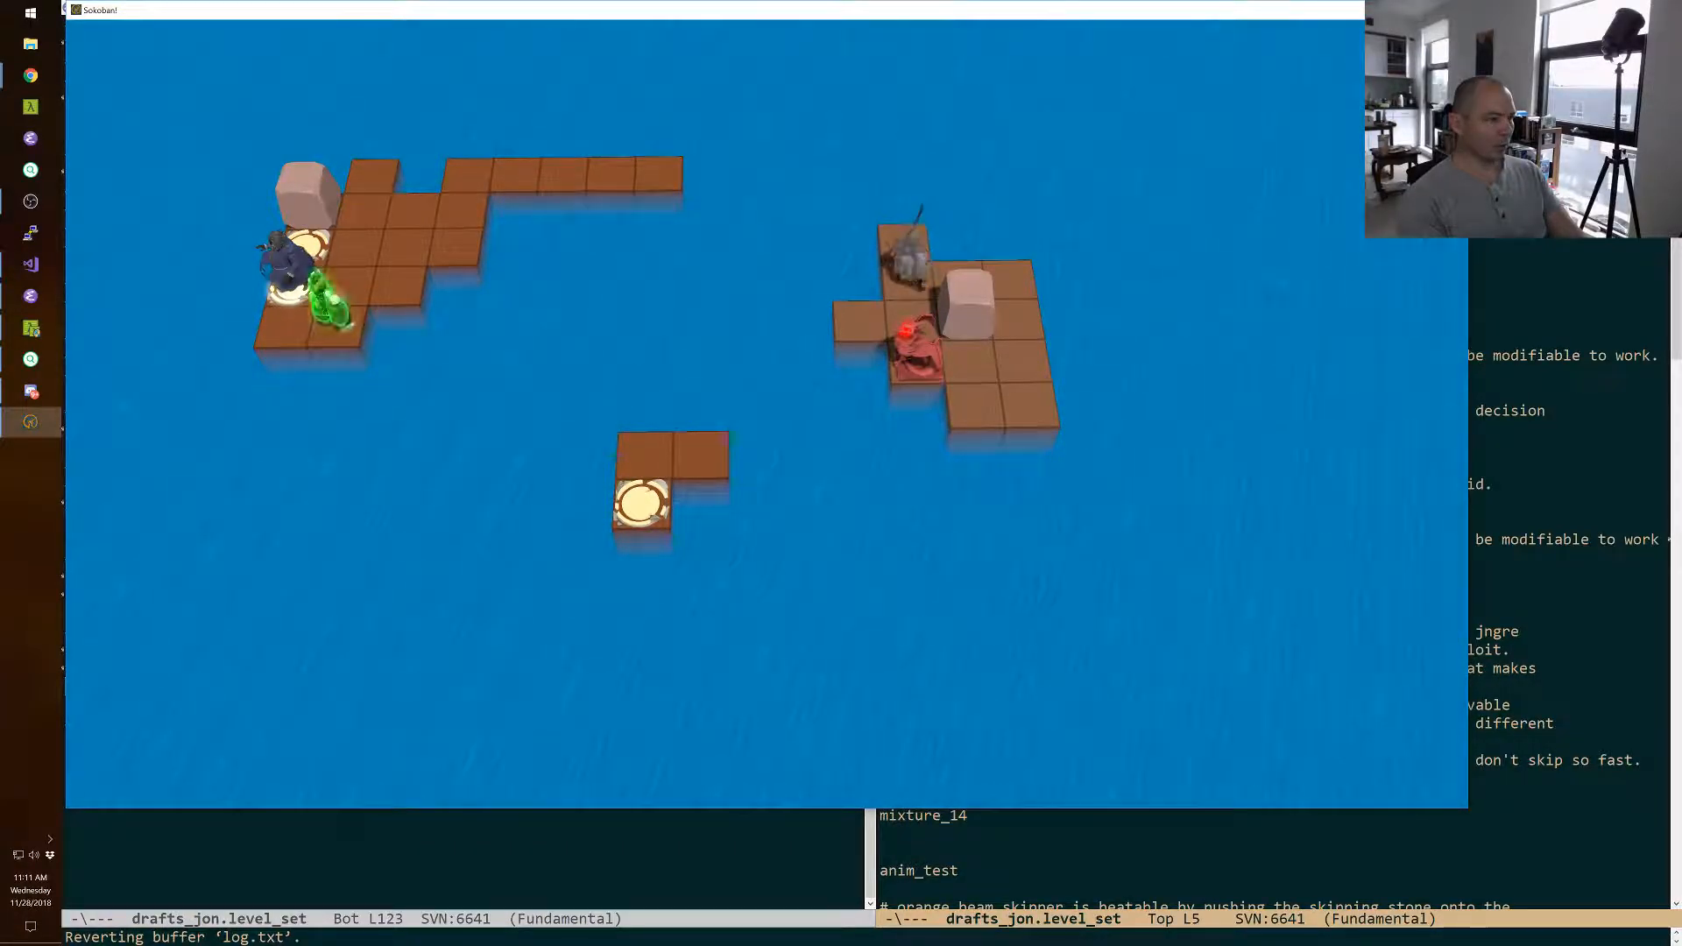
key("Up")
key("Up")
key("Tab")
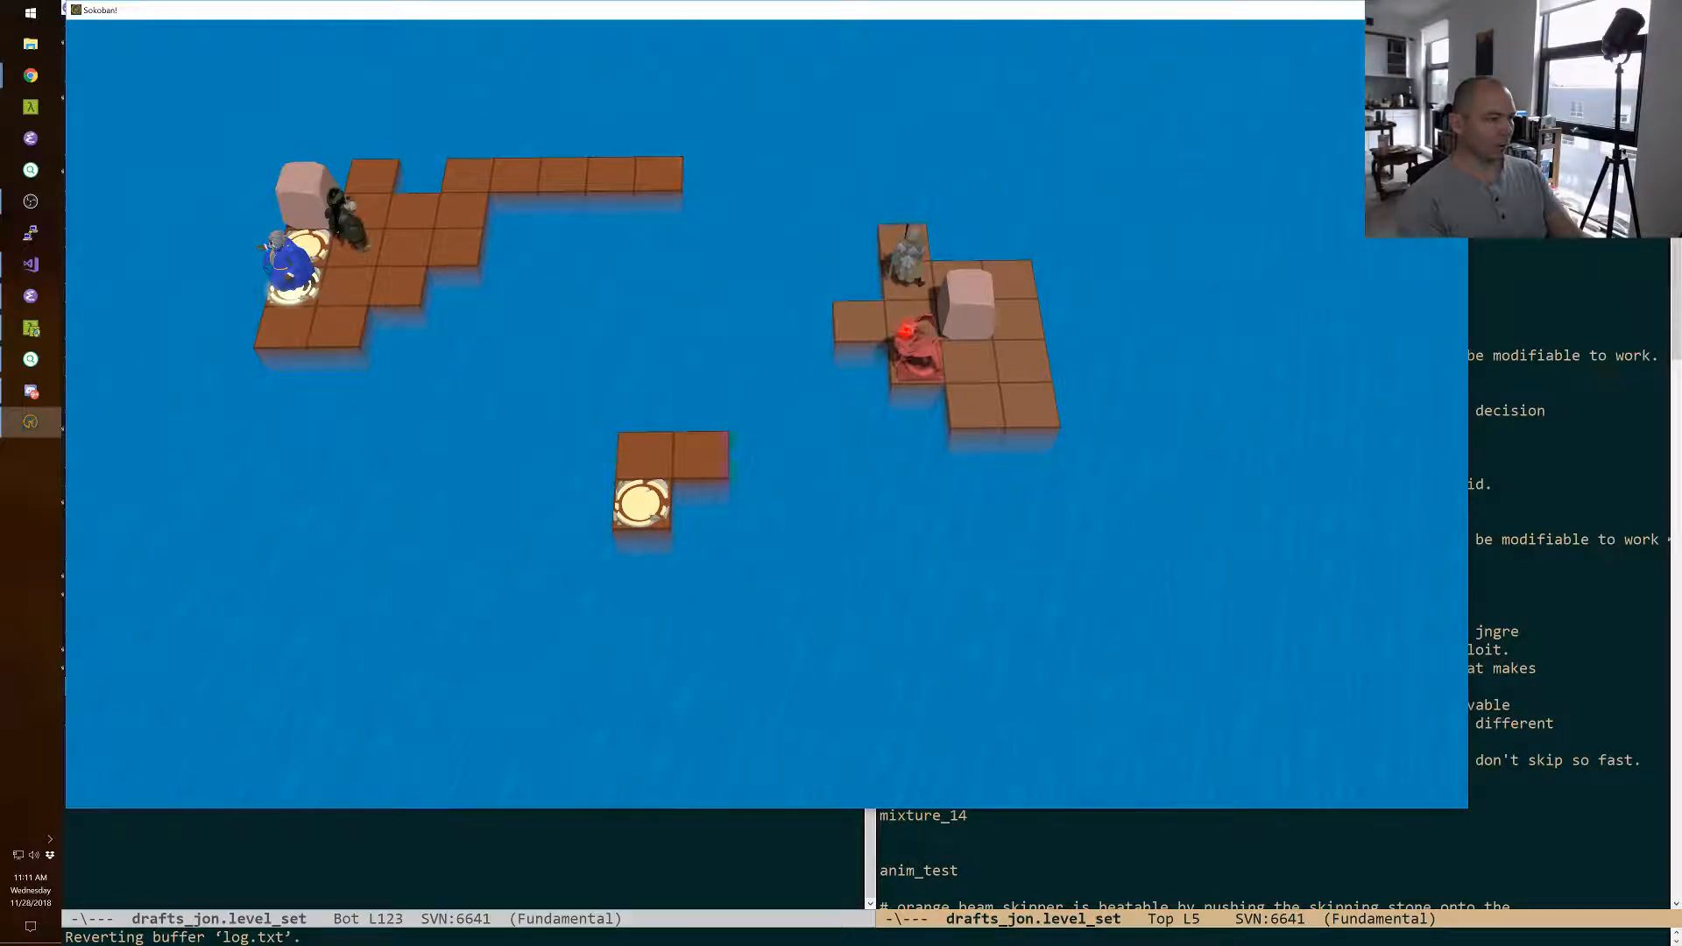
key("Down")
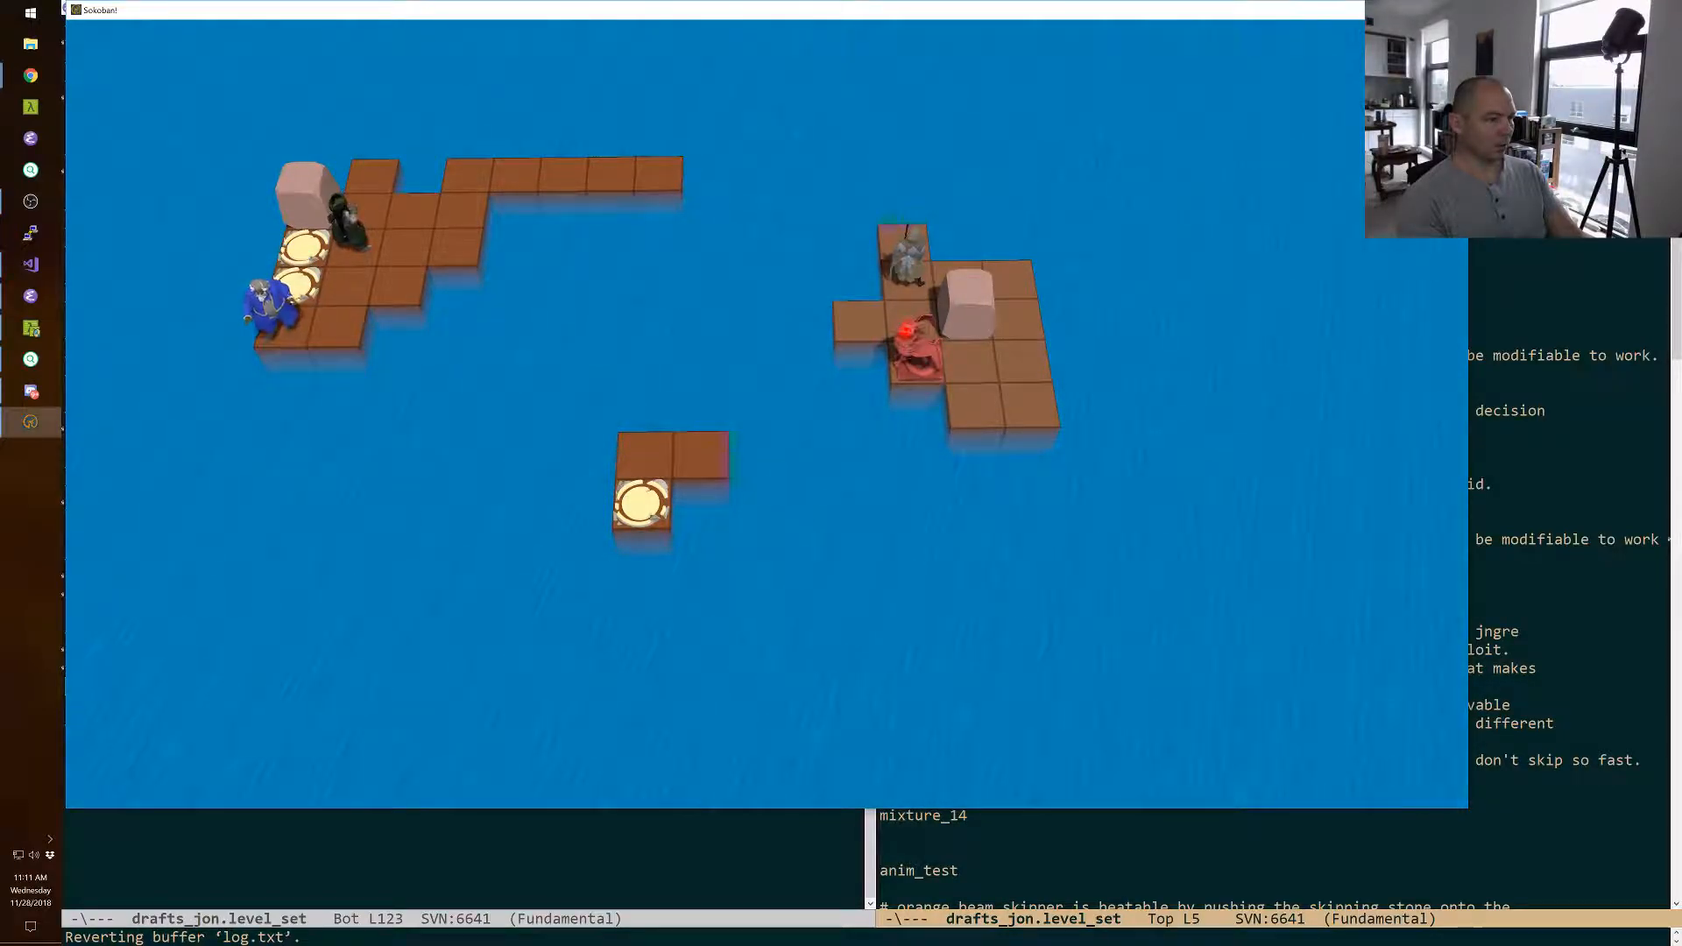
Swap the wizard with the boulder, step him one tile back on the monster's island, and swap him back onto the front exit.
key("Right")
key("Tab")
key("Down")
key("Left")
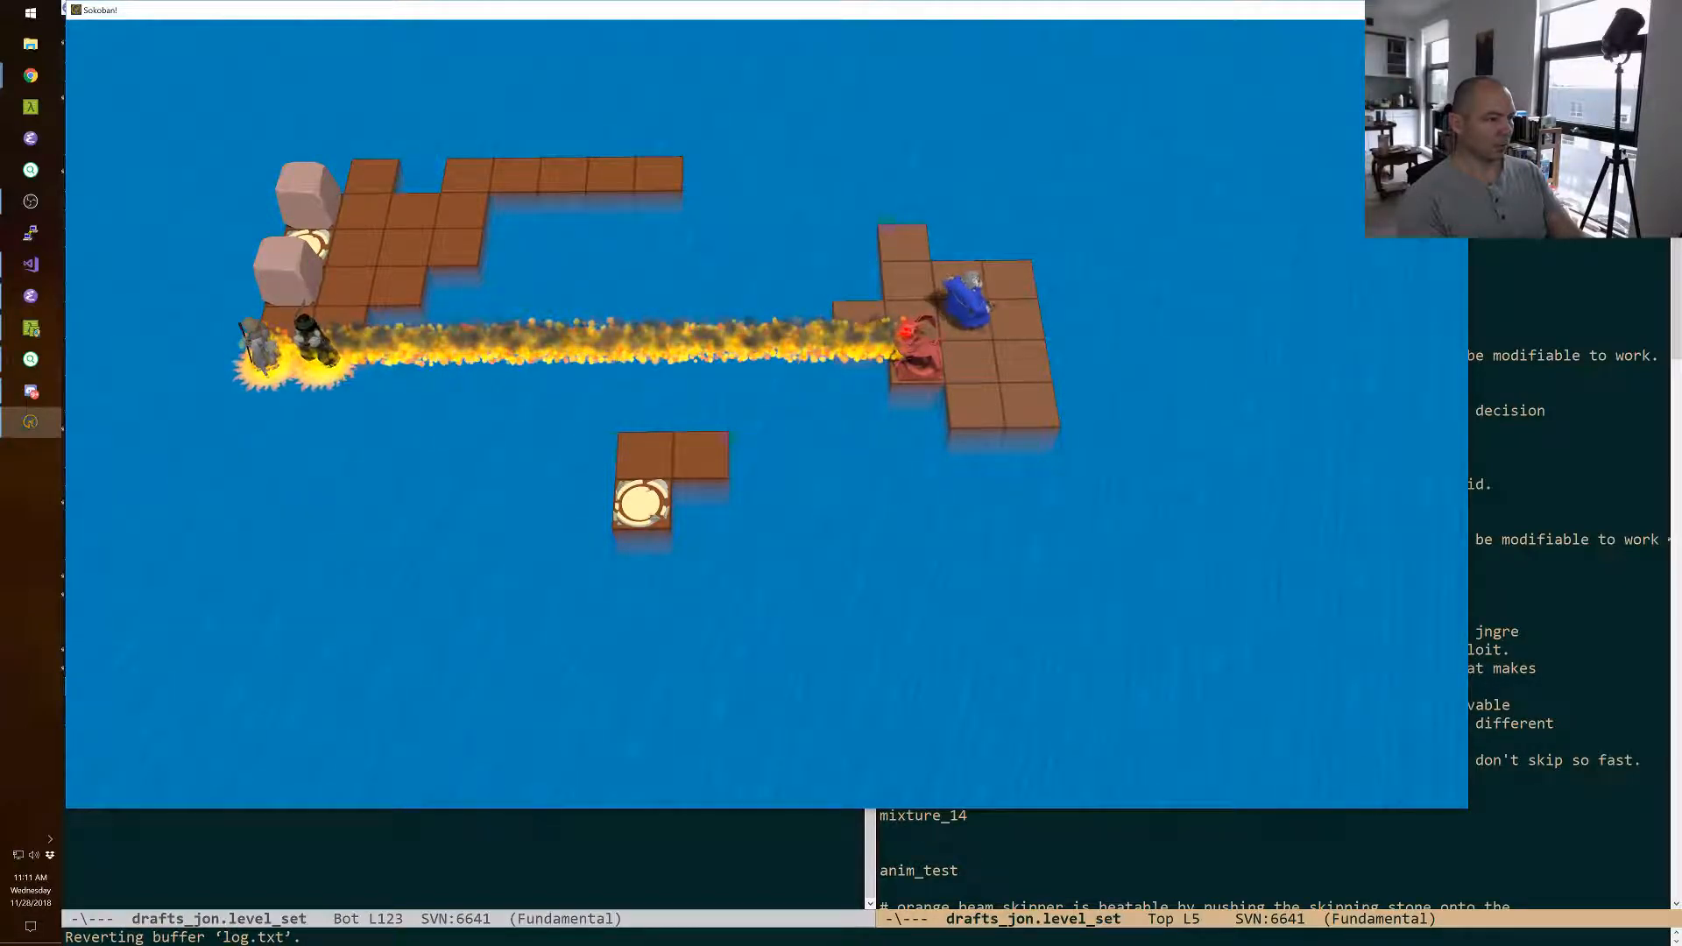
key("Up")
key("Left")
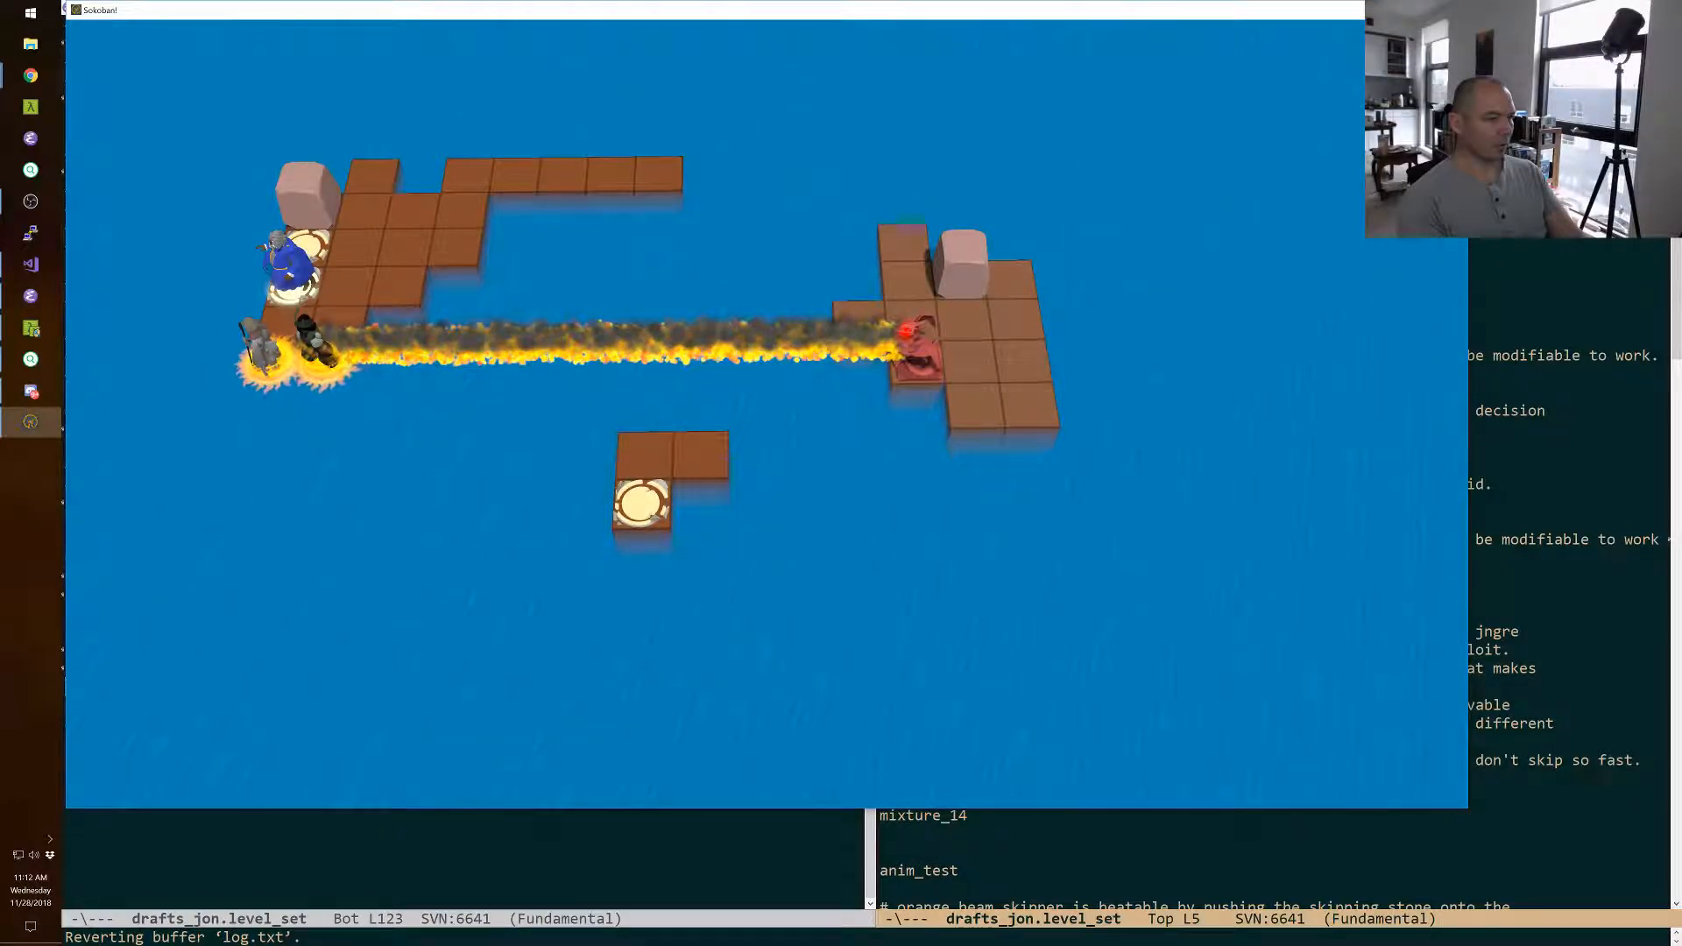
Swap the wizard with the boulder in the back corner of his island and walk him to the end of the long back row.
key("space")
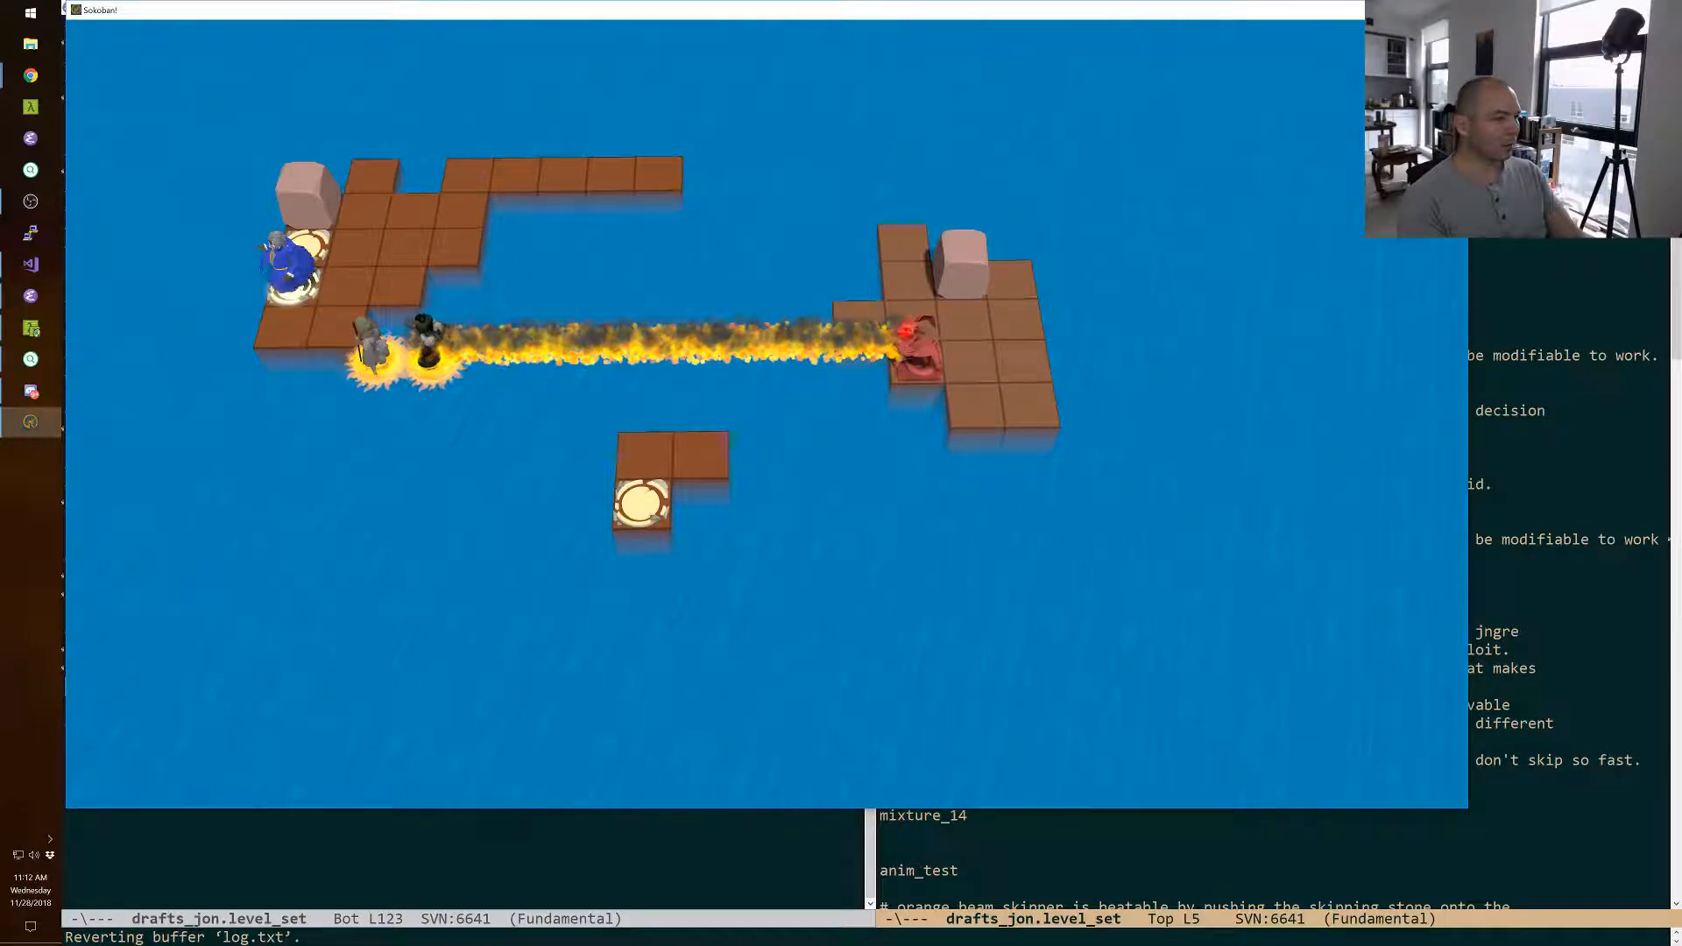
key("Down")
key("Up")
key("Right")
key("Right")
key("Right")
key("Up")
key("Right")
key("Right")
key("Right")
key("Right")
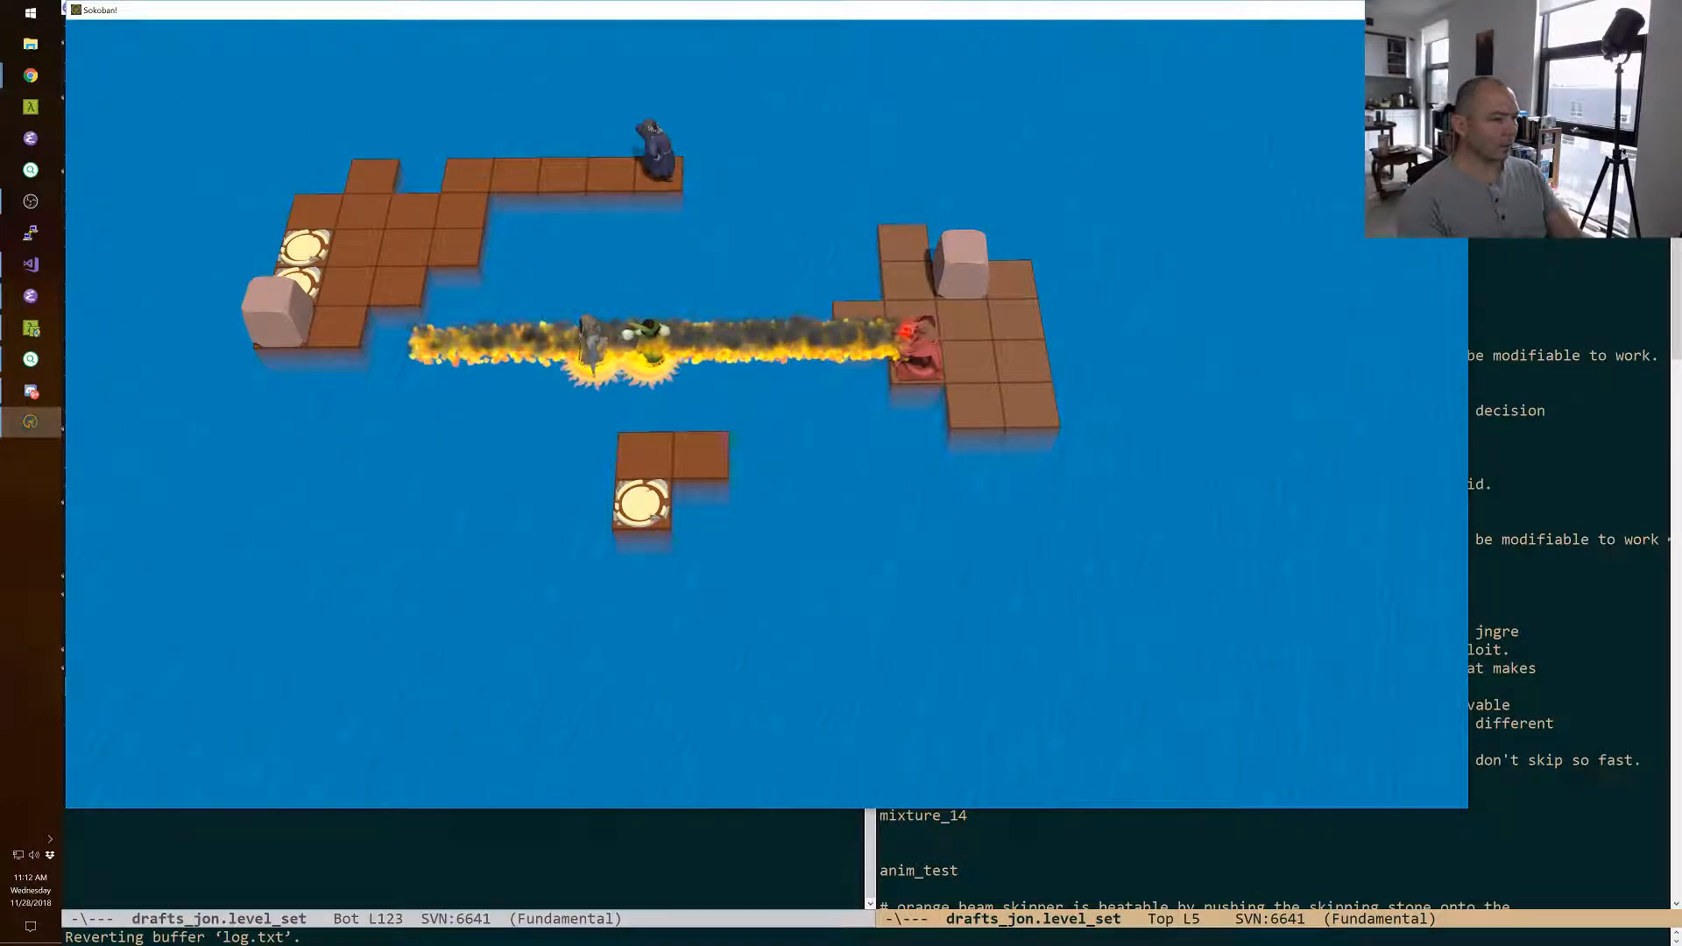
Swap the wizard with the green character and back again, and undo the moves until he stands on the front exit.
key("Down")
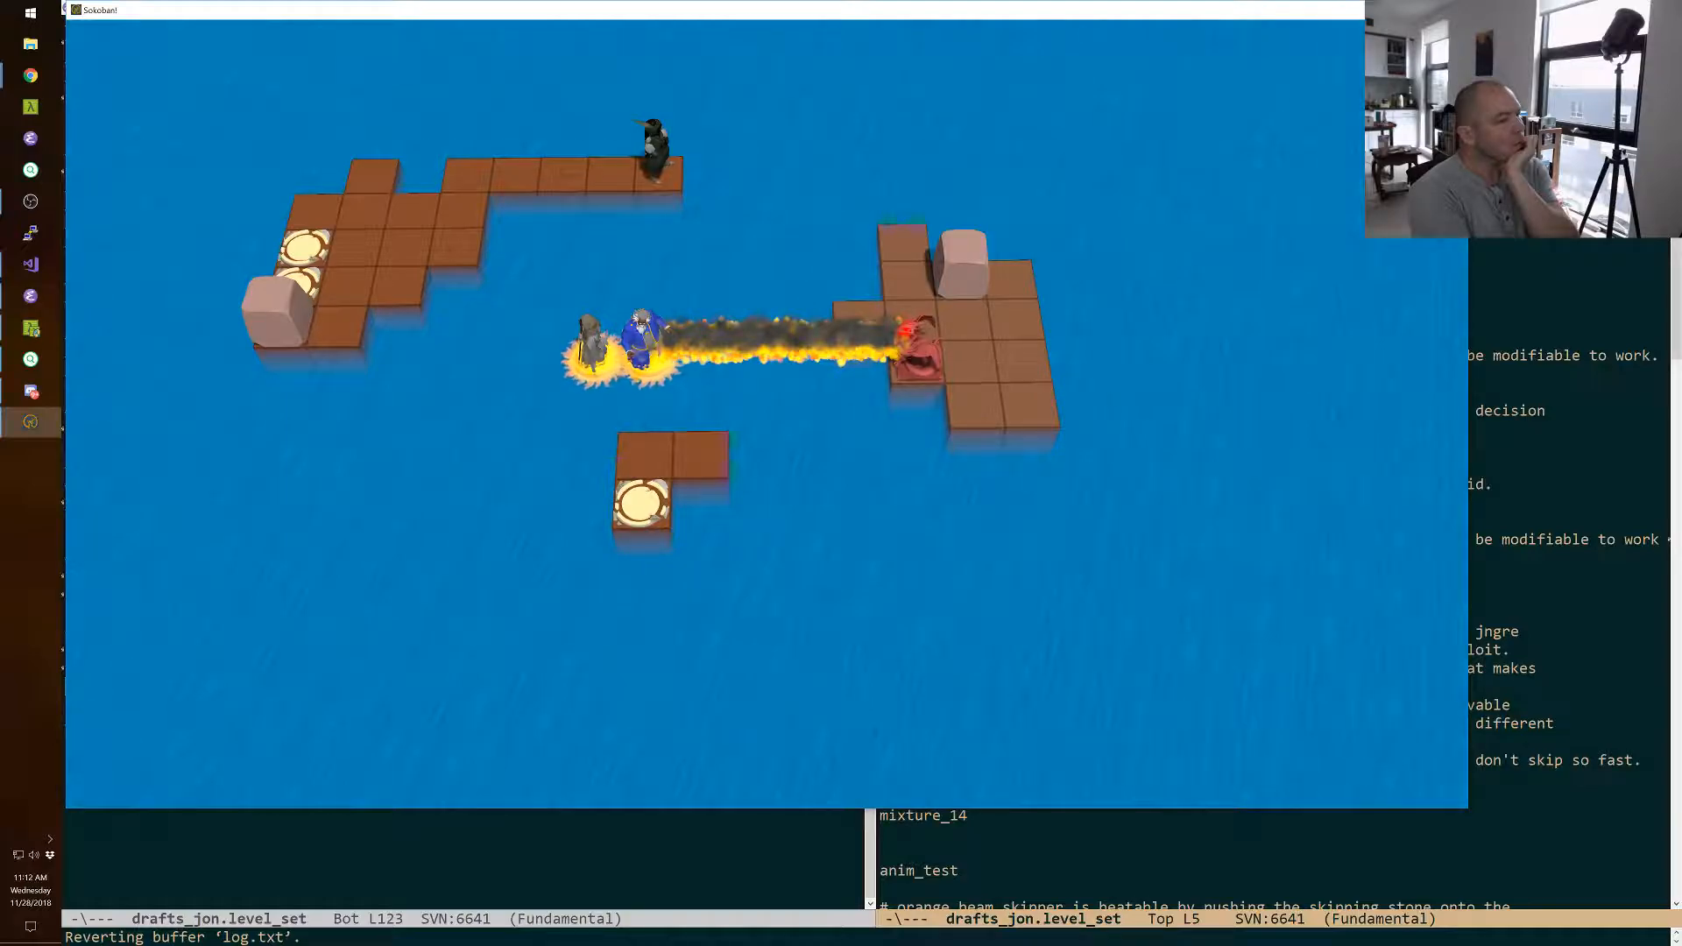
key("Up")
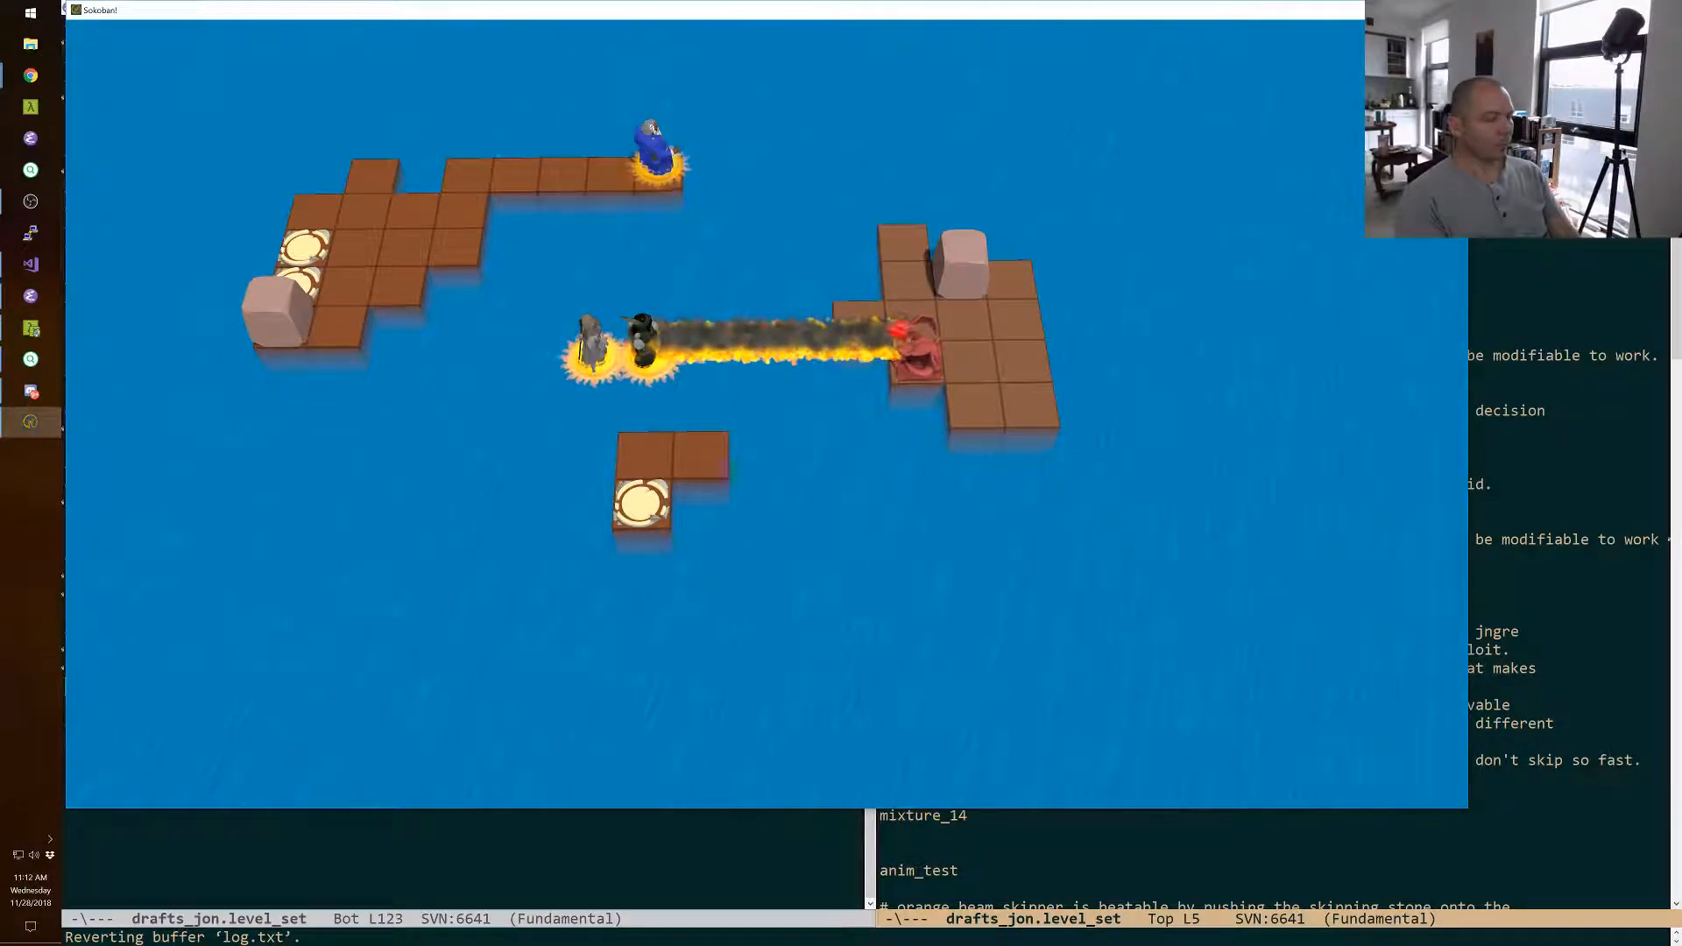
key("z")
key("z")
key("z")
key("z")
key("z")
key("z")
key("z")
key("z")
key("z")
key("z")
key("z")
key("z")
key("z")
key("z")
key("z")
key("z")
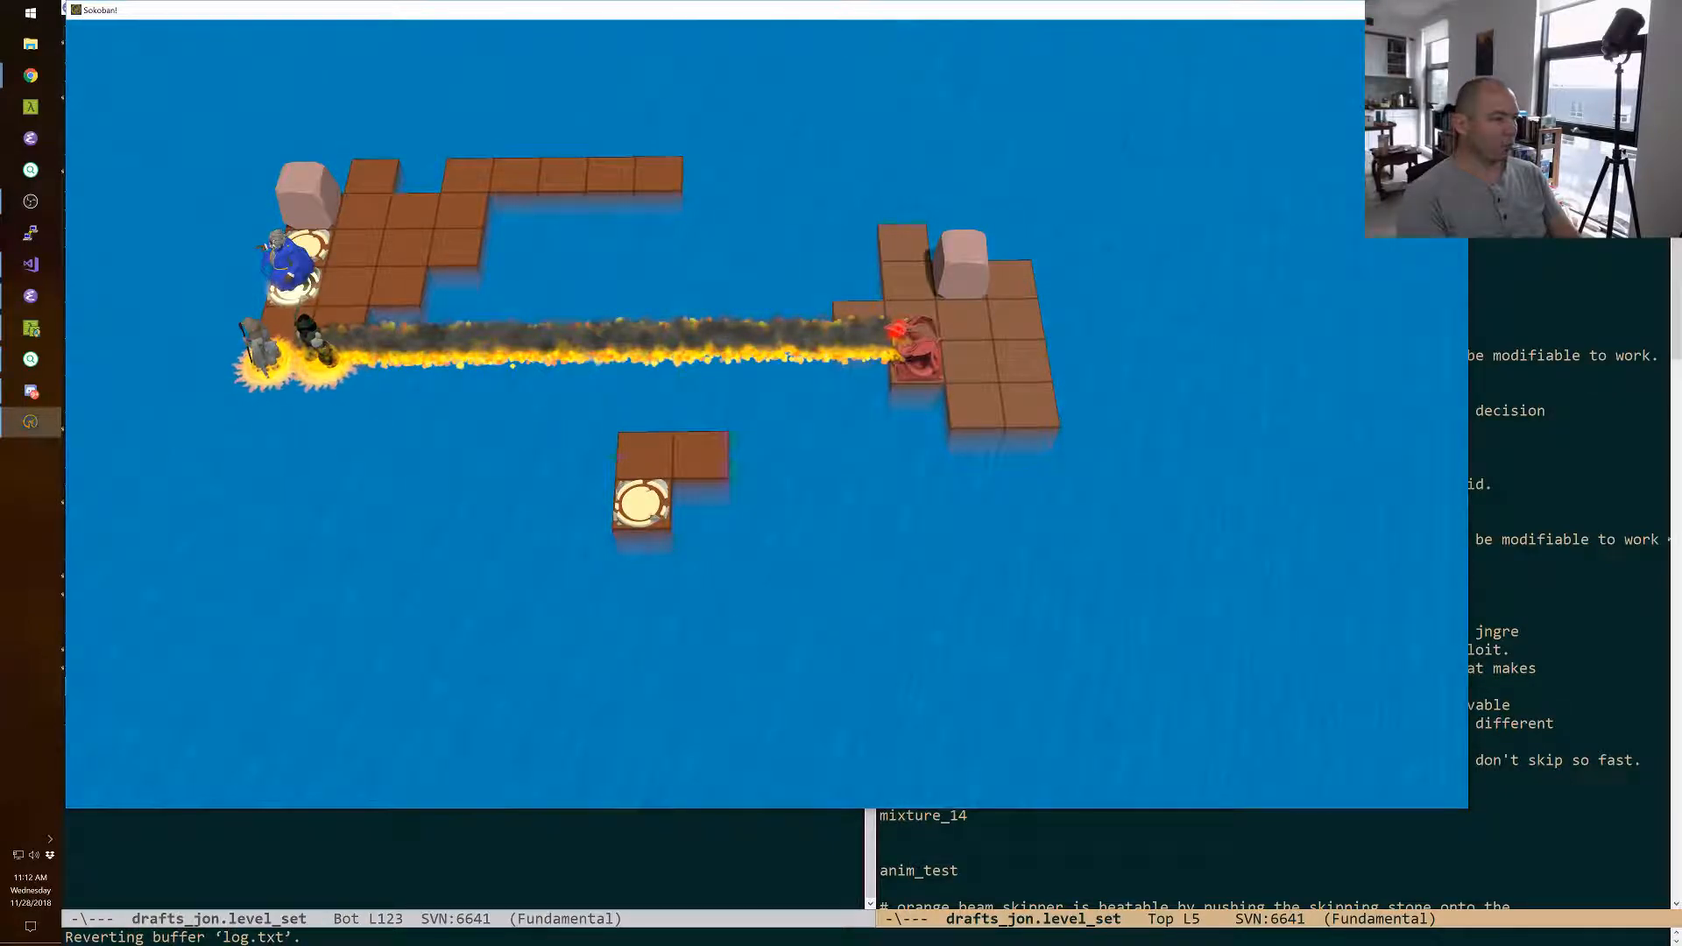
Swap the wizard with the green character, leaving the green character on the front exit and the wizard on the adjacent tile.
key("Right")
key("Left")
key("Up")
key("Down")
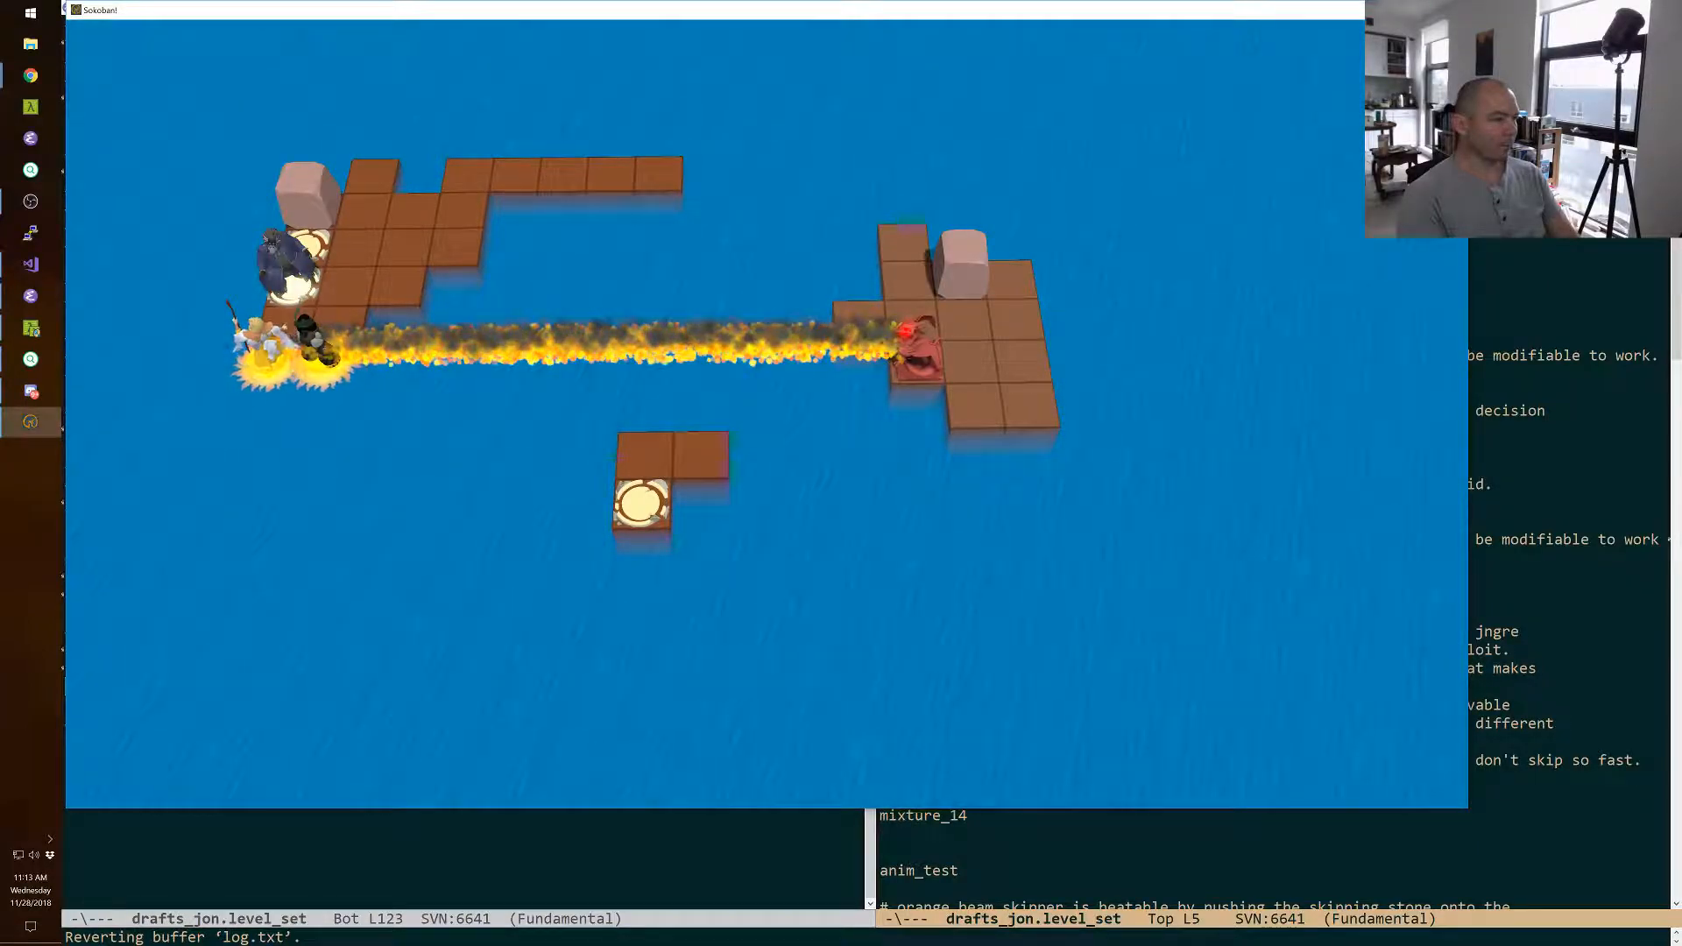
key("Up")
key("space")
key("Right")
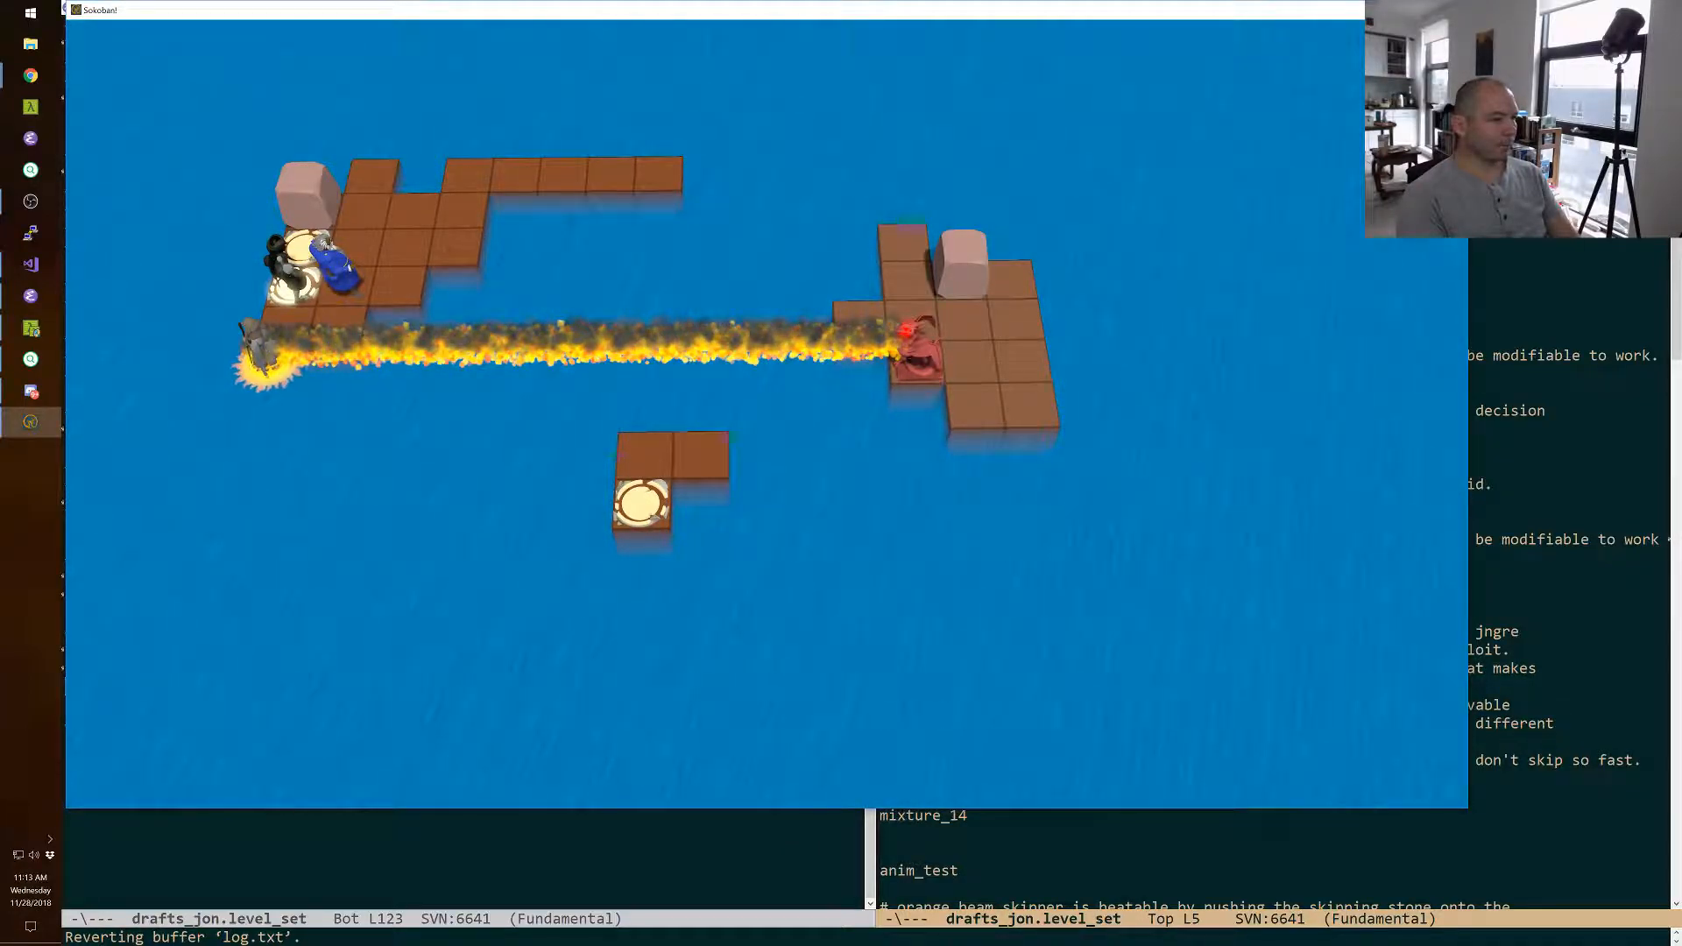
Try pulling the corner boulder one tile with the green character and stepping the wizard into the fire beam, and undo the wizard's moves.
key("Up")
key("Right")
key("Up")
key("Right")
key("space")
key("Down")
key("Down")
key("Up")
key("z")
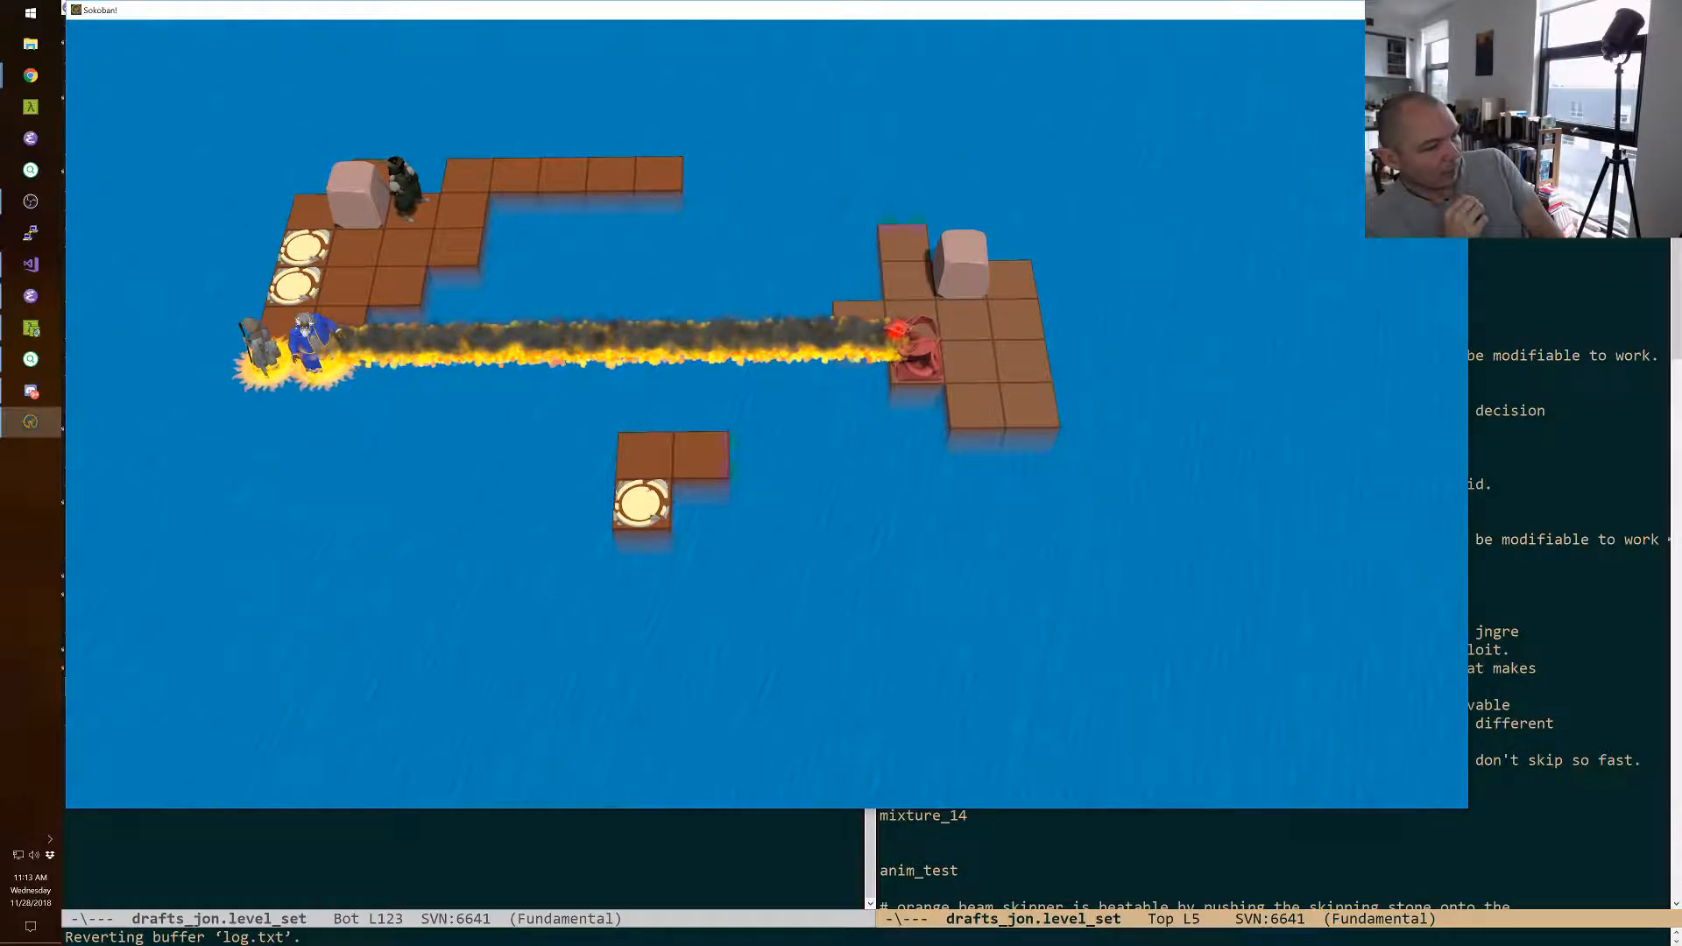
key("z")
key("z")
key("z")
key("z")
key("z")
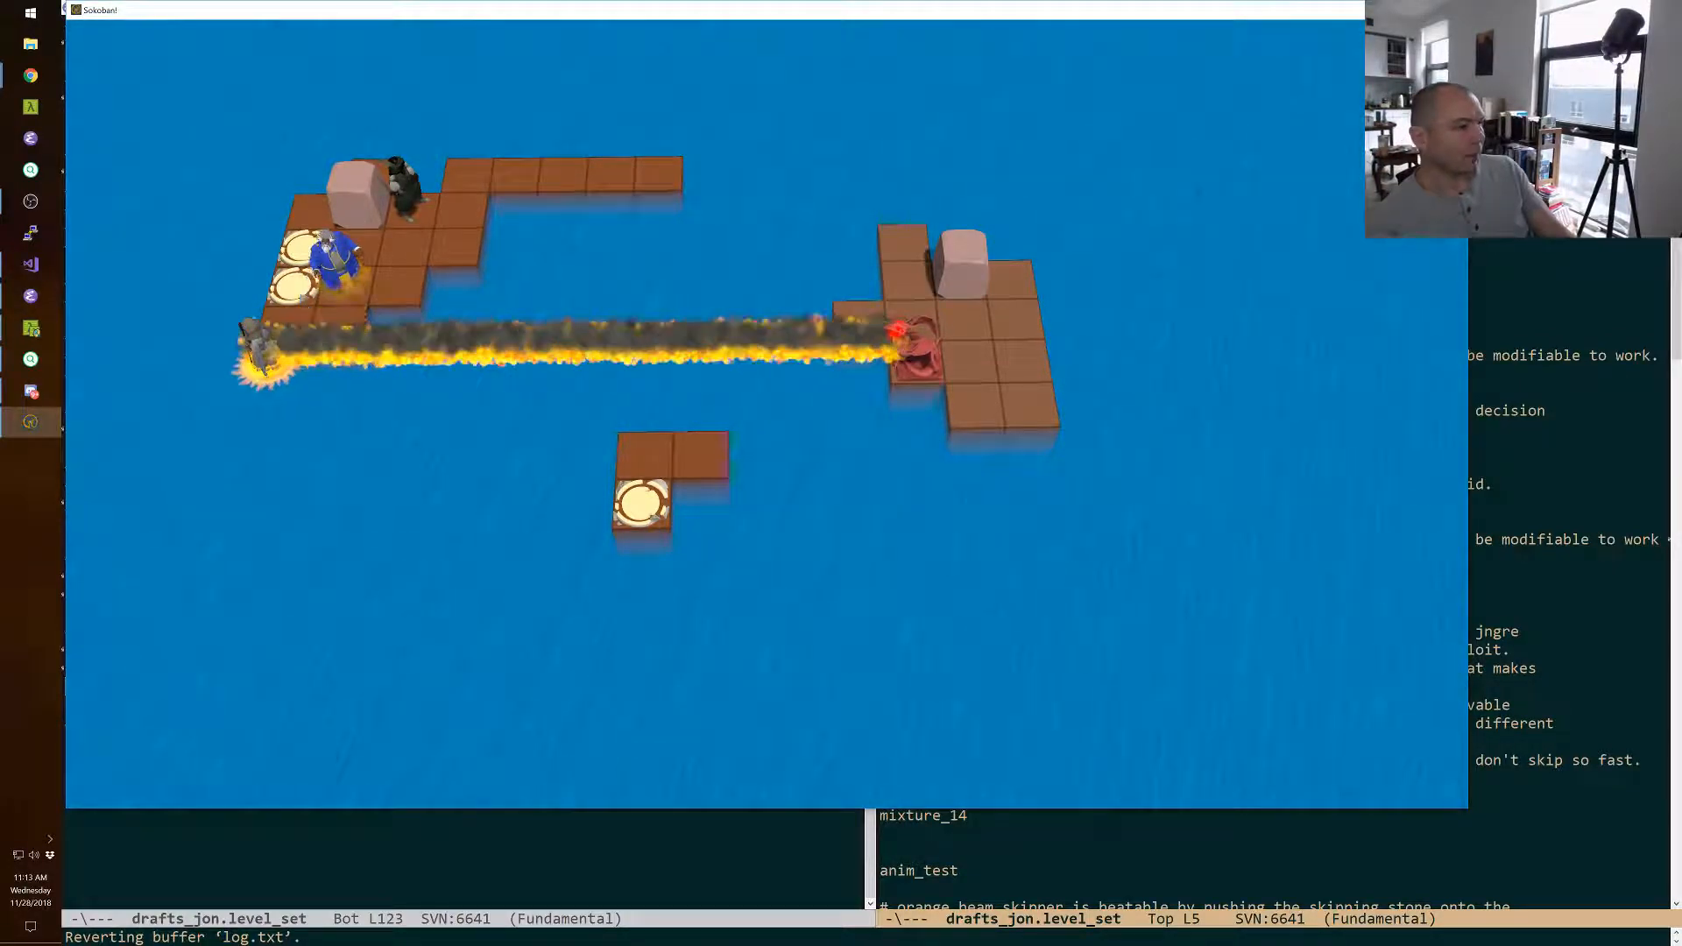
Bring the boulder back to its corner and swap the wizard and green character until the wizard stands in the beam.
key("Left")
key("Down")
key("space")
key("Left")
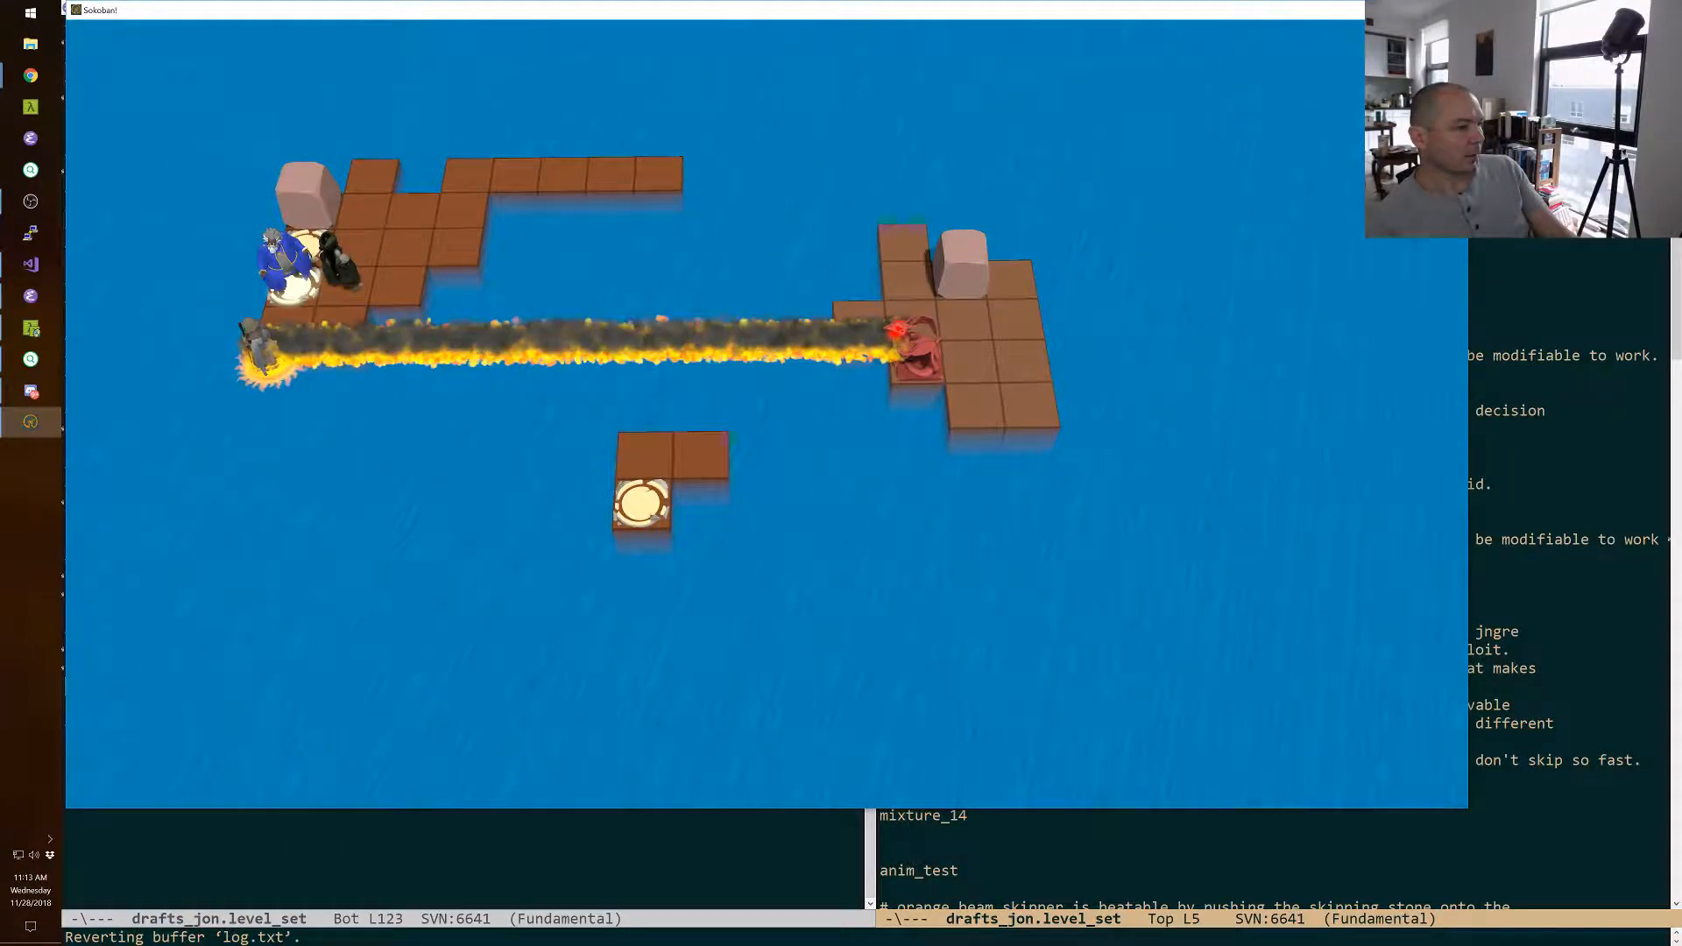
key("Right")
key("Left")
key("Right")
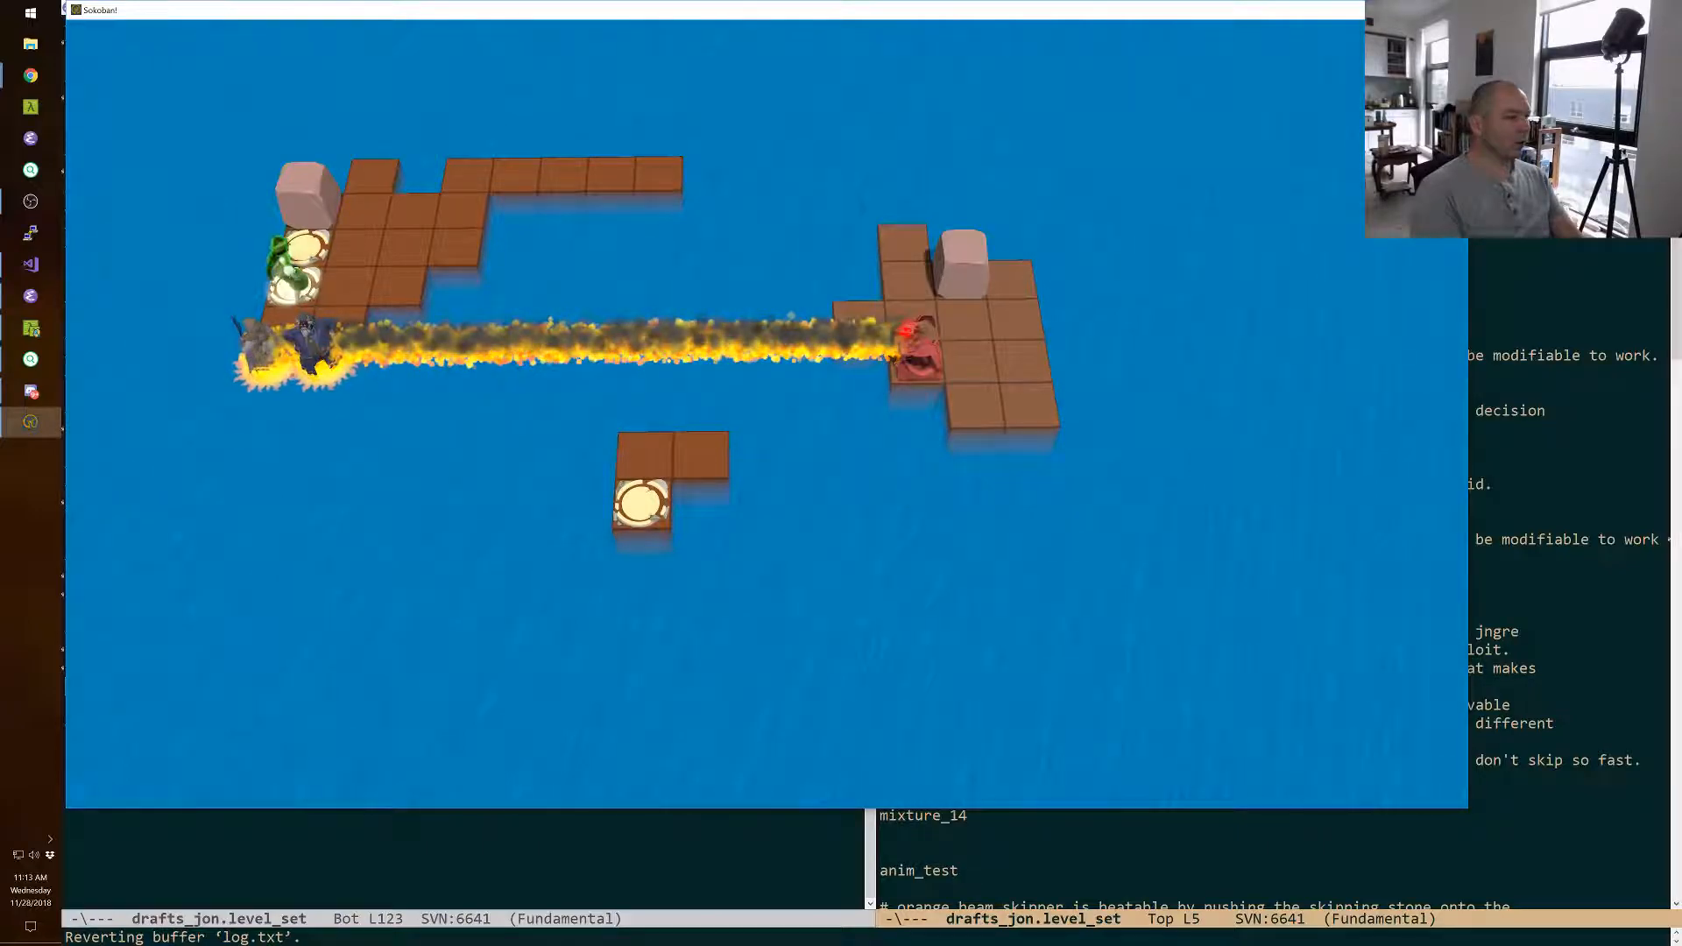
Try walking the green character two tiles off the front exit and swapping the wizard with the yellow character blocking the beam, and undo it.
key("Right")
key("Right")
key("space")
key("Left")
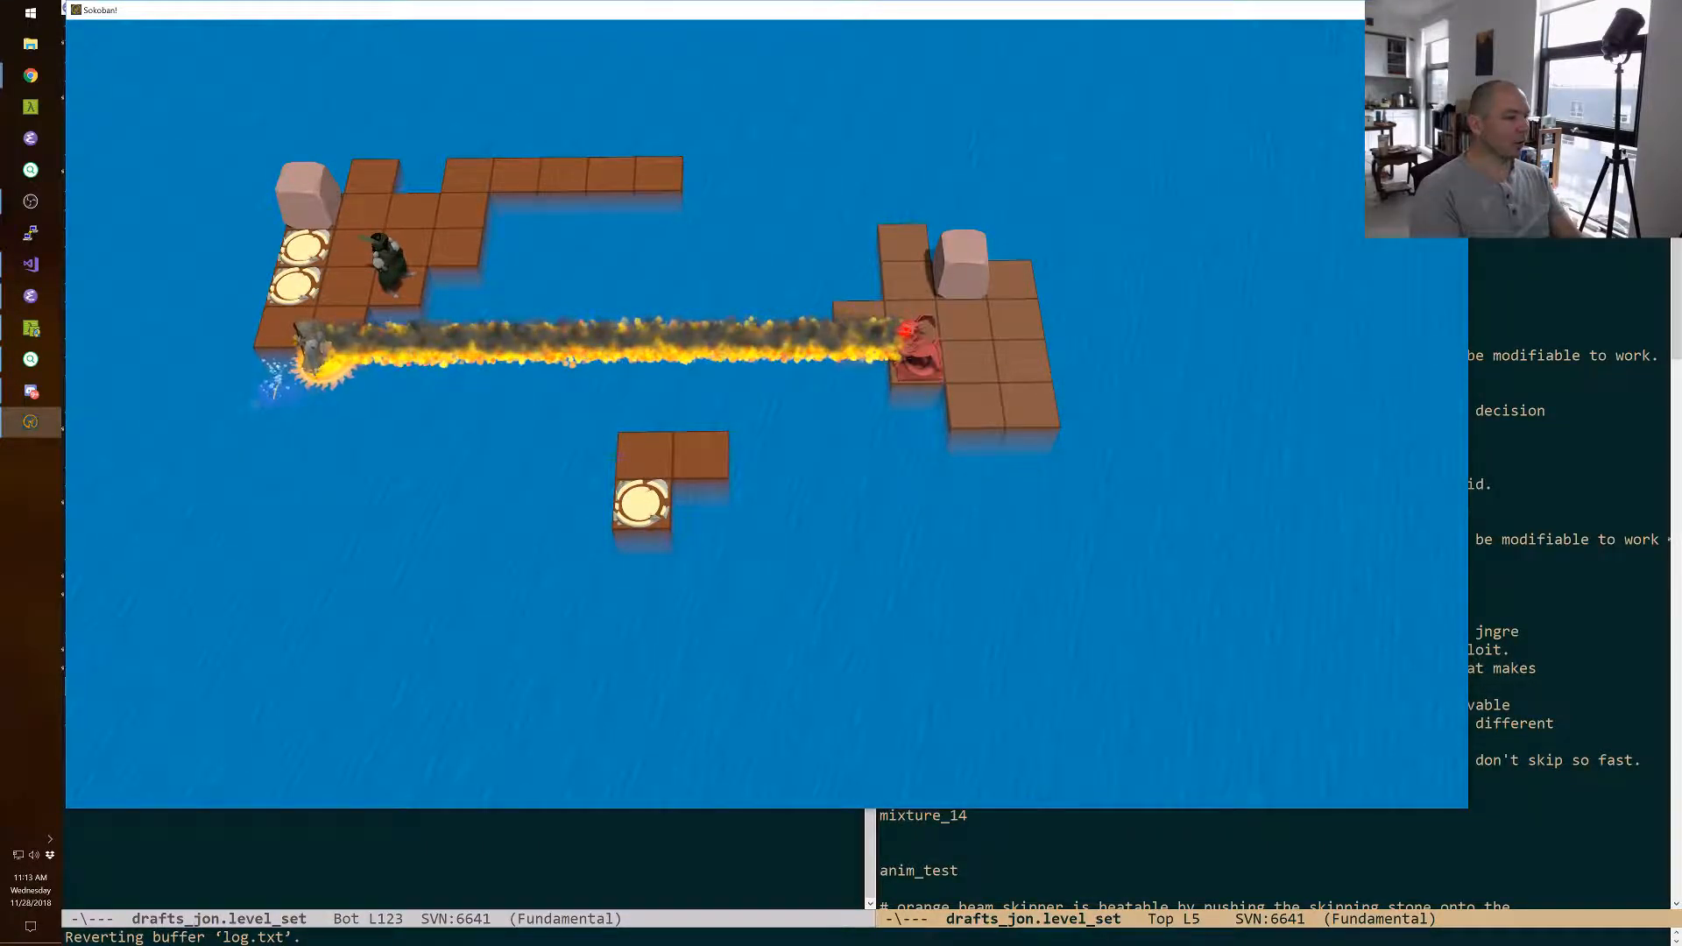
key("z")
key("z")
key("z")
key("z")
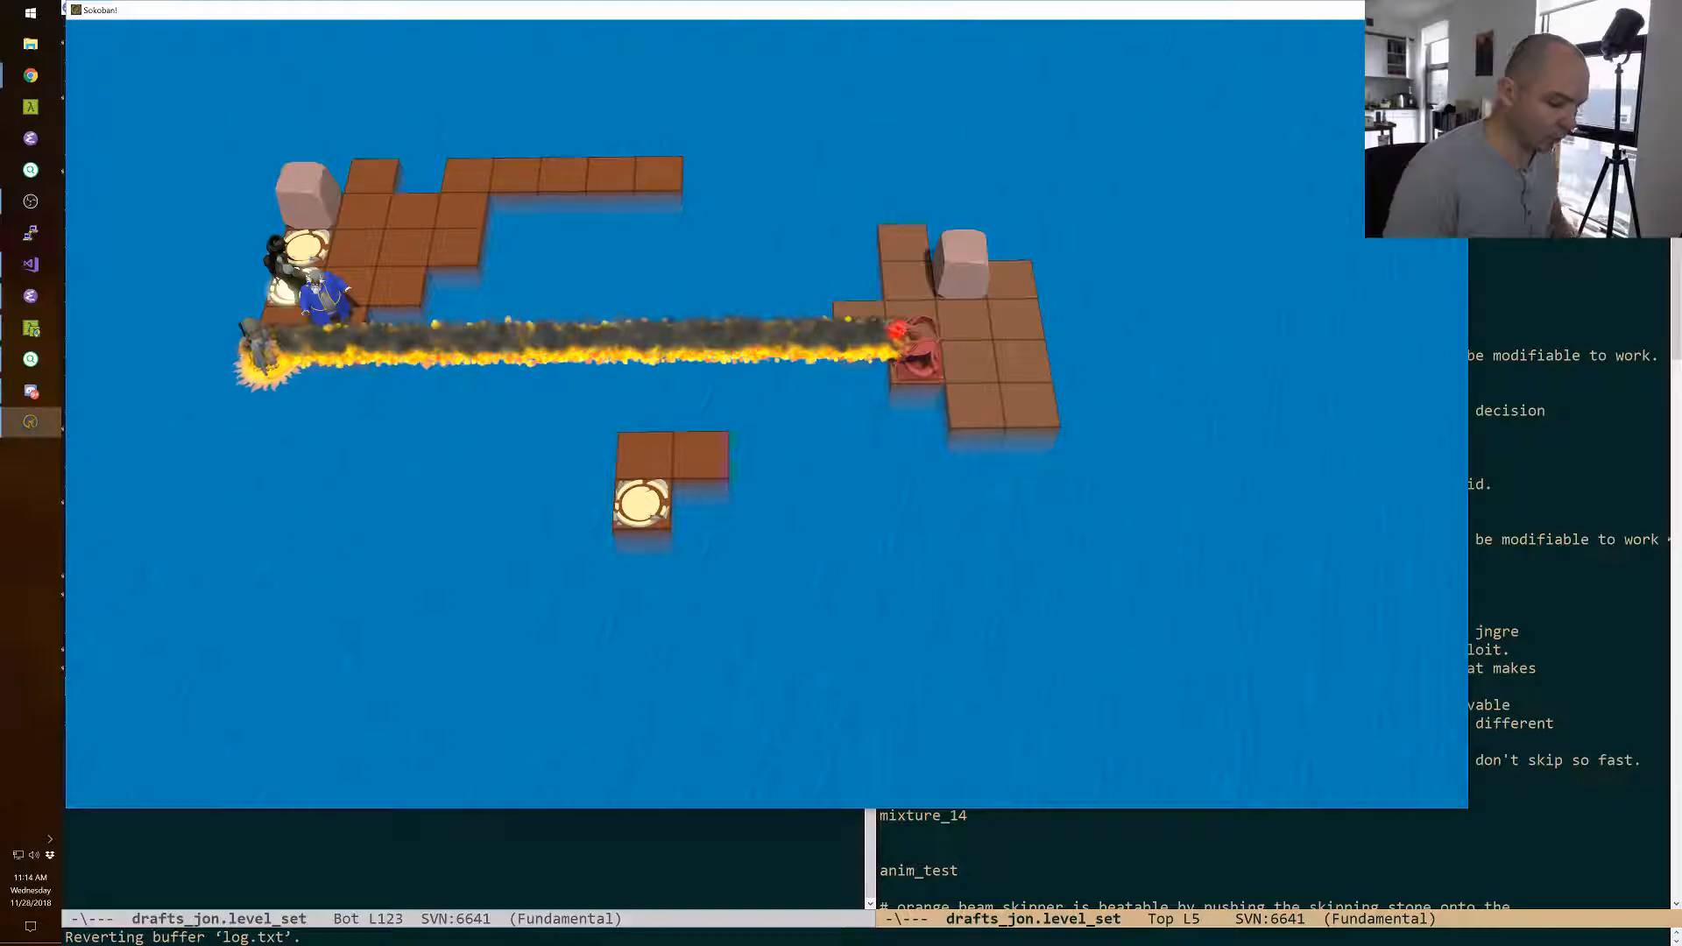
Return to the level editor and delete the four floor tiles extending the back row of the characters' island.
key("F11")
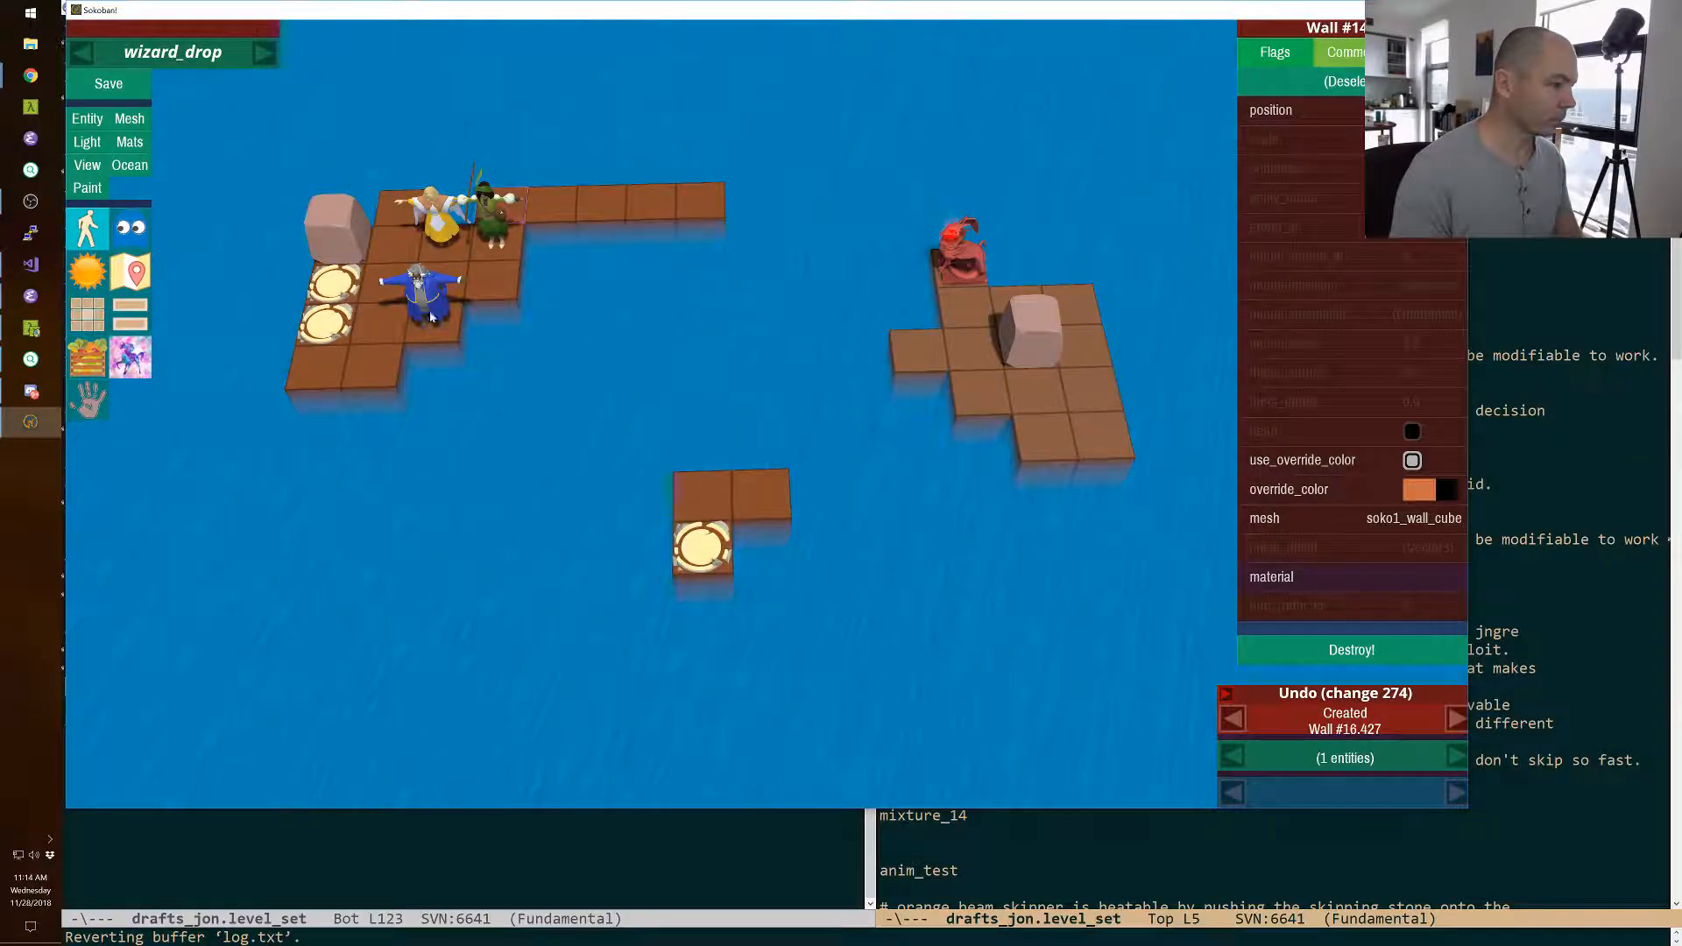
right_click(554, 222)
right_click(642, 215)
right_click(690, 210)
right_click(602, 214)
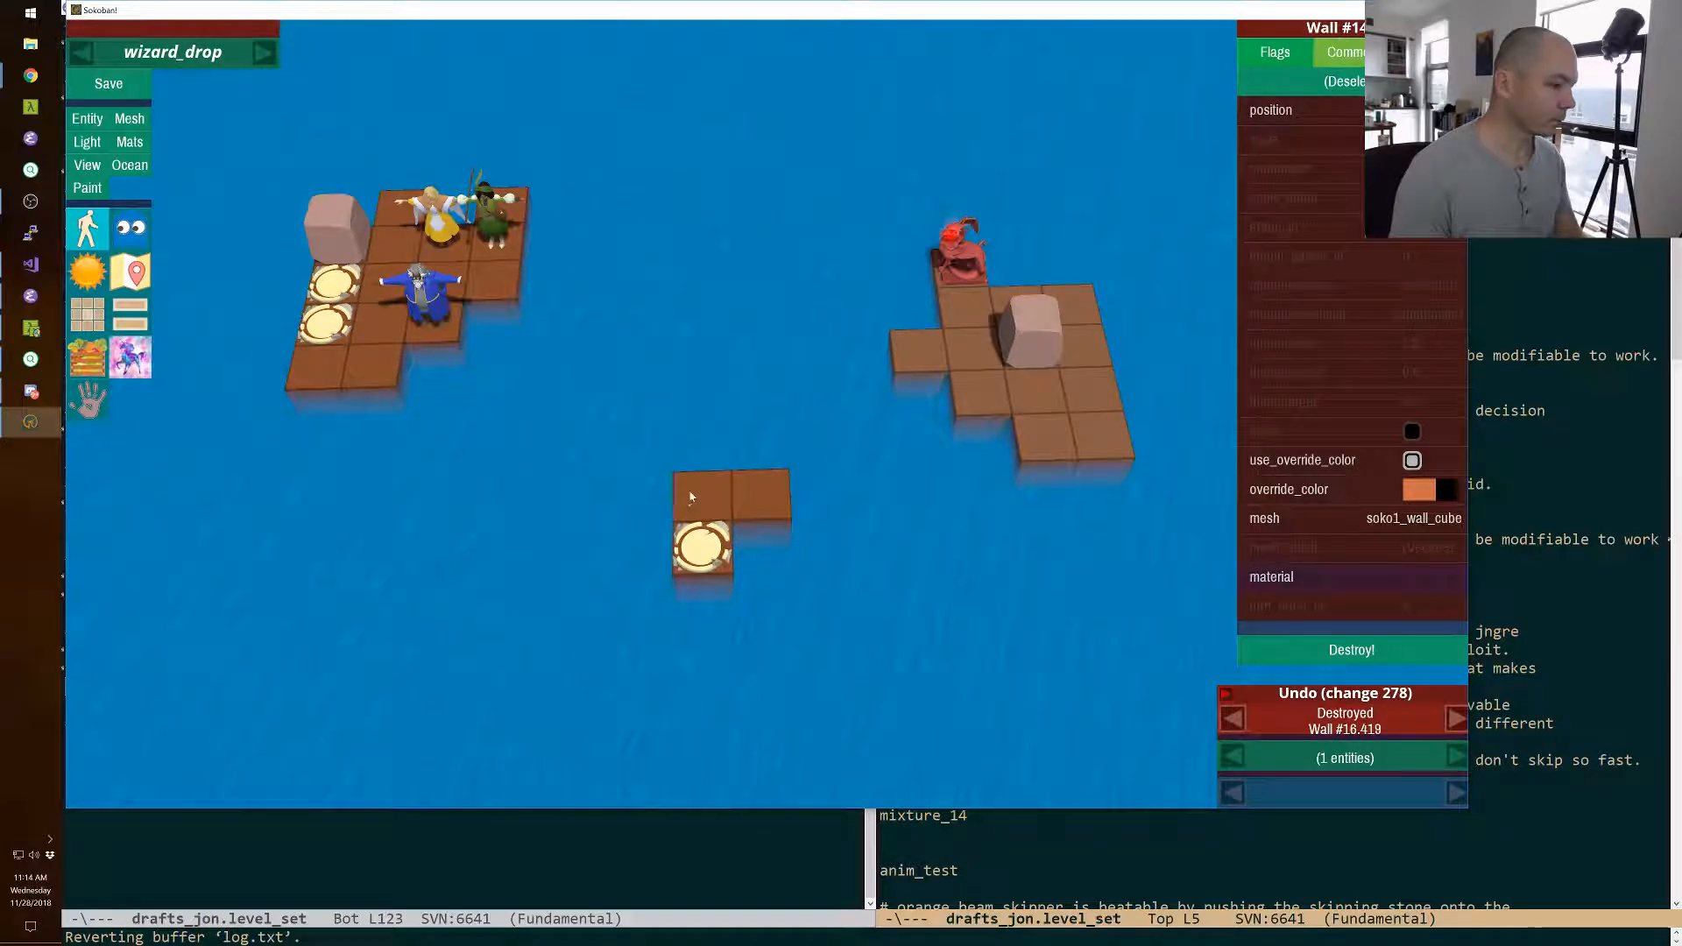
Select the small exit island's tiles and exit, and move them six rows back and one column toward the characters' island.
left_click(701, 497)
left_click(718, 579, "shift")
left_click(706, 550, "shift")
left_click(767, 506, "shift")
key("Up")
key("Up")
key("Up")
key("Up")
key("Up")
key("Up")
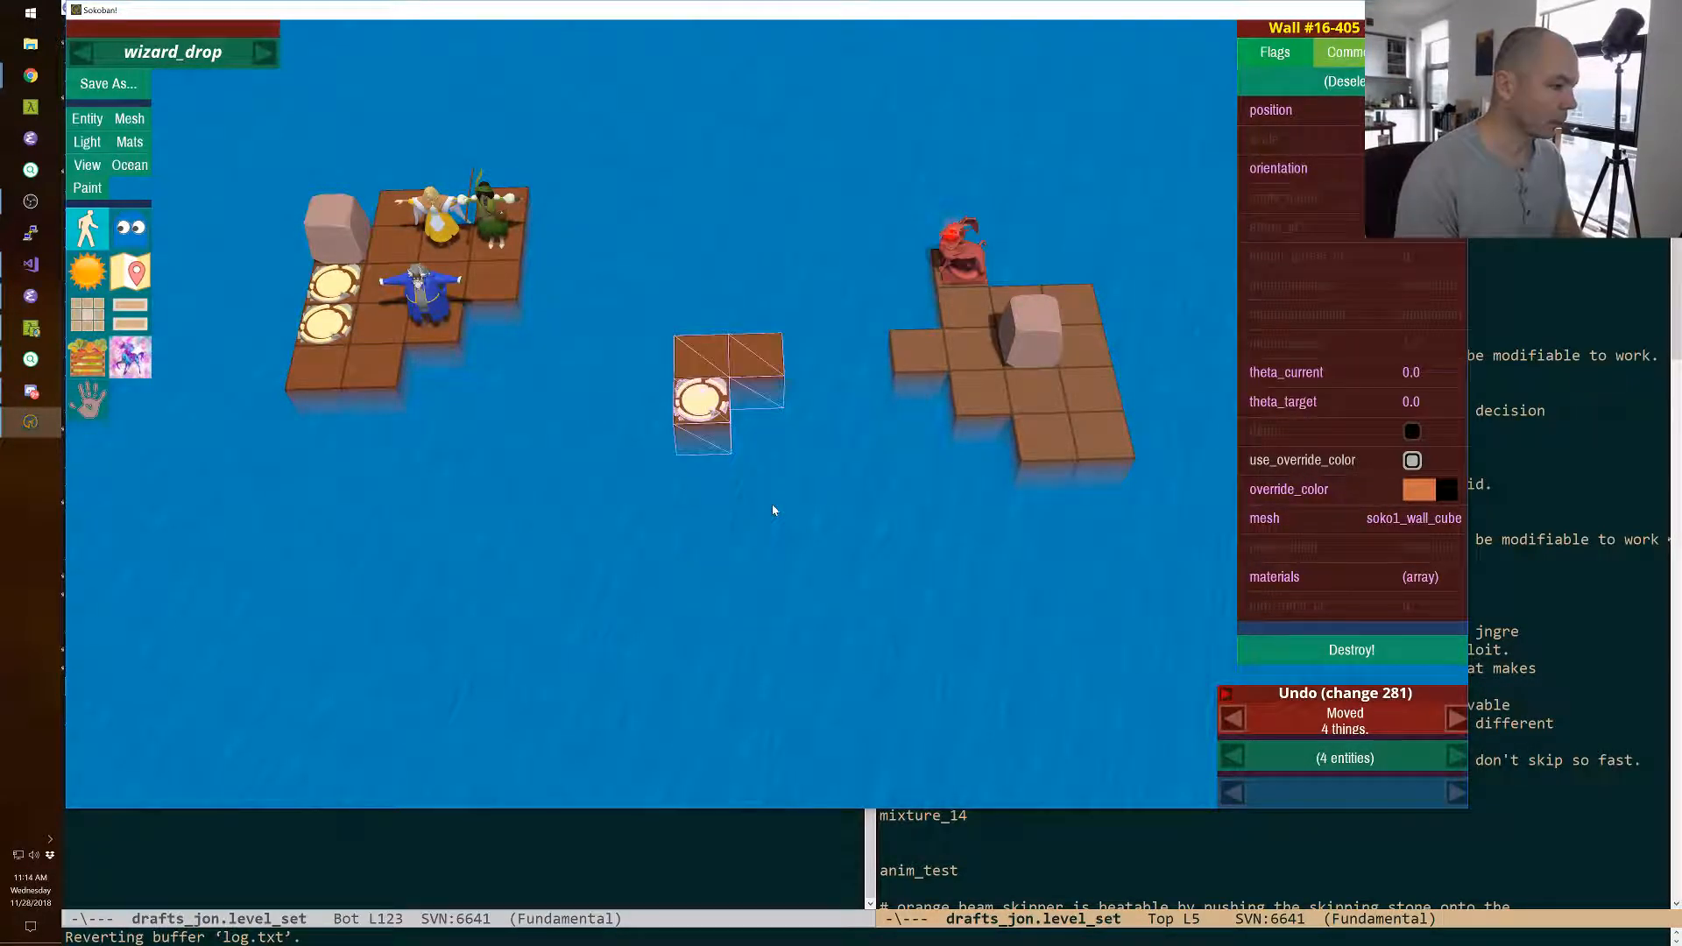
key("Left")
key("Left")
key("Right")
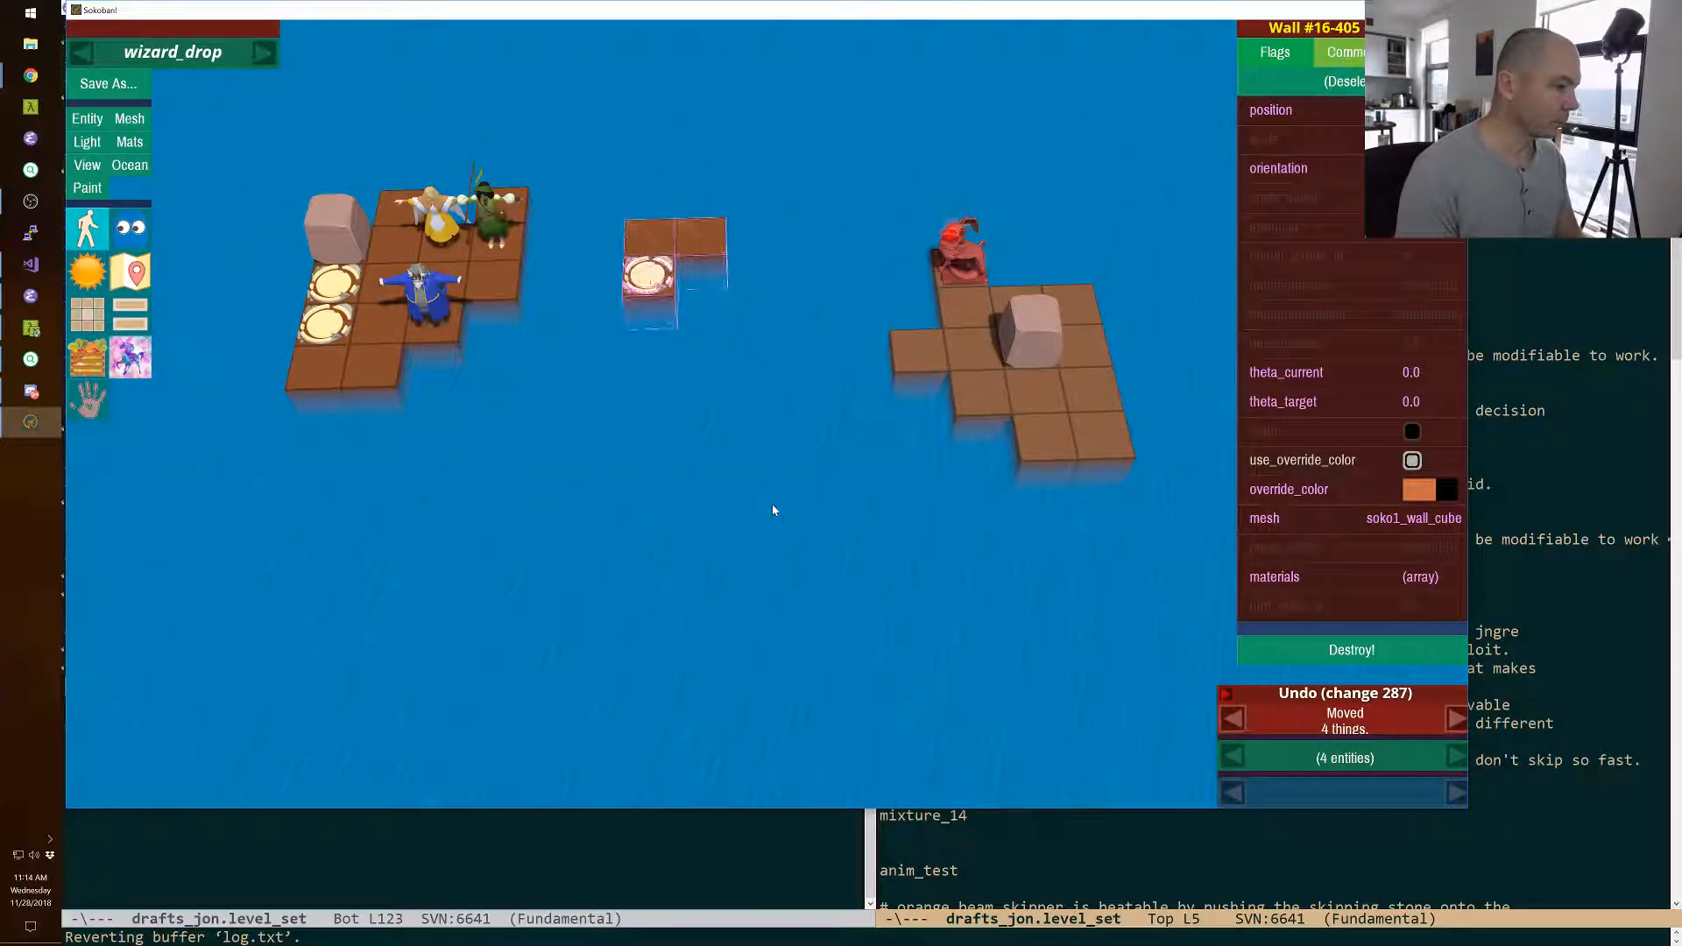
left_click(772, 508)
Move the small exit island forward and across, into the open water in front of the characters' island.
right_click_drag(773, 508, 780, 438, "shift")
key("shift+w")
key("w")
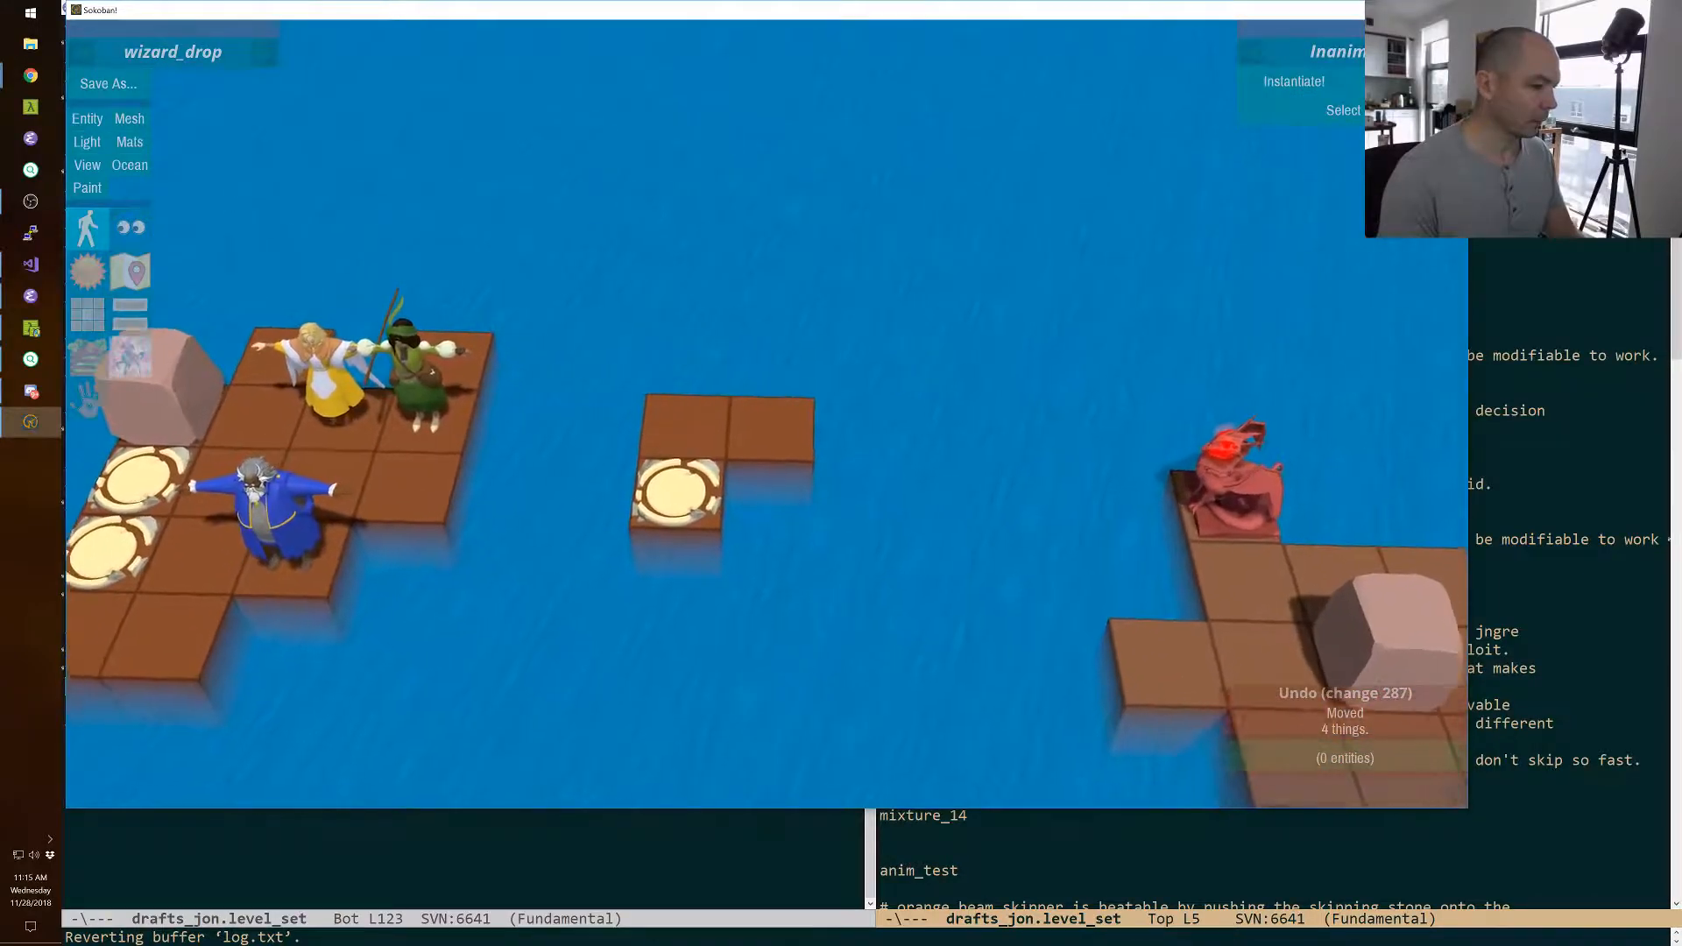
key("s")
key("shift+w")
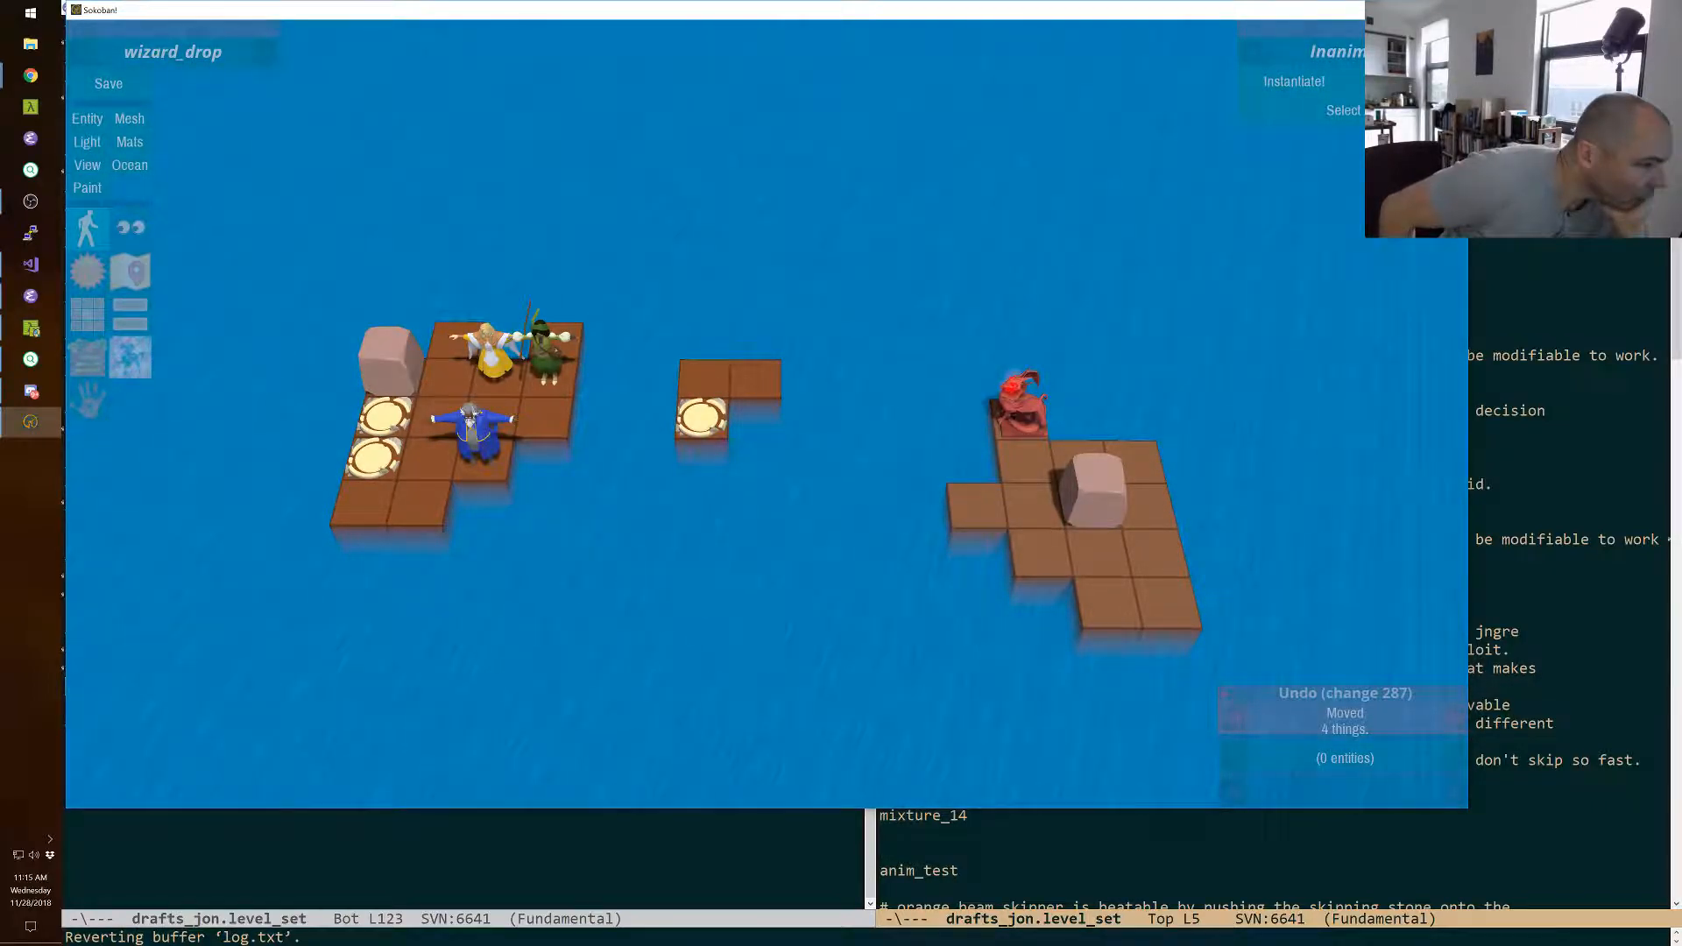
left_click(768, 418, "shift")
key("shift+Down")
key("shift+Down")
key("shift+Down")
key("shift+Left")
key("shift+Left")
key("shift+Left")
key("shift+Left")
key("shift+Left")
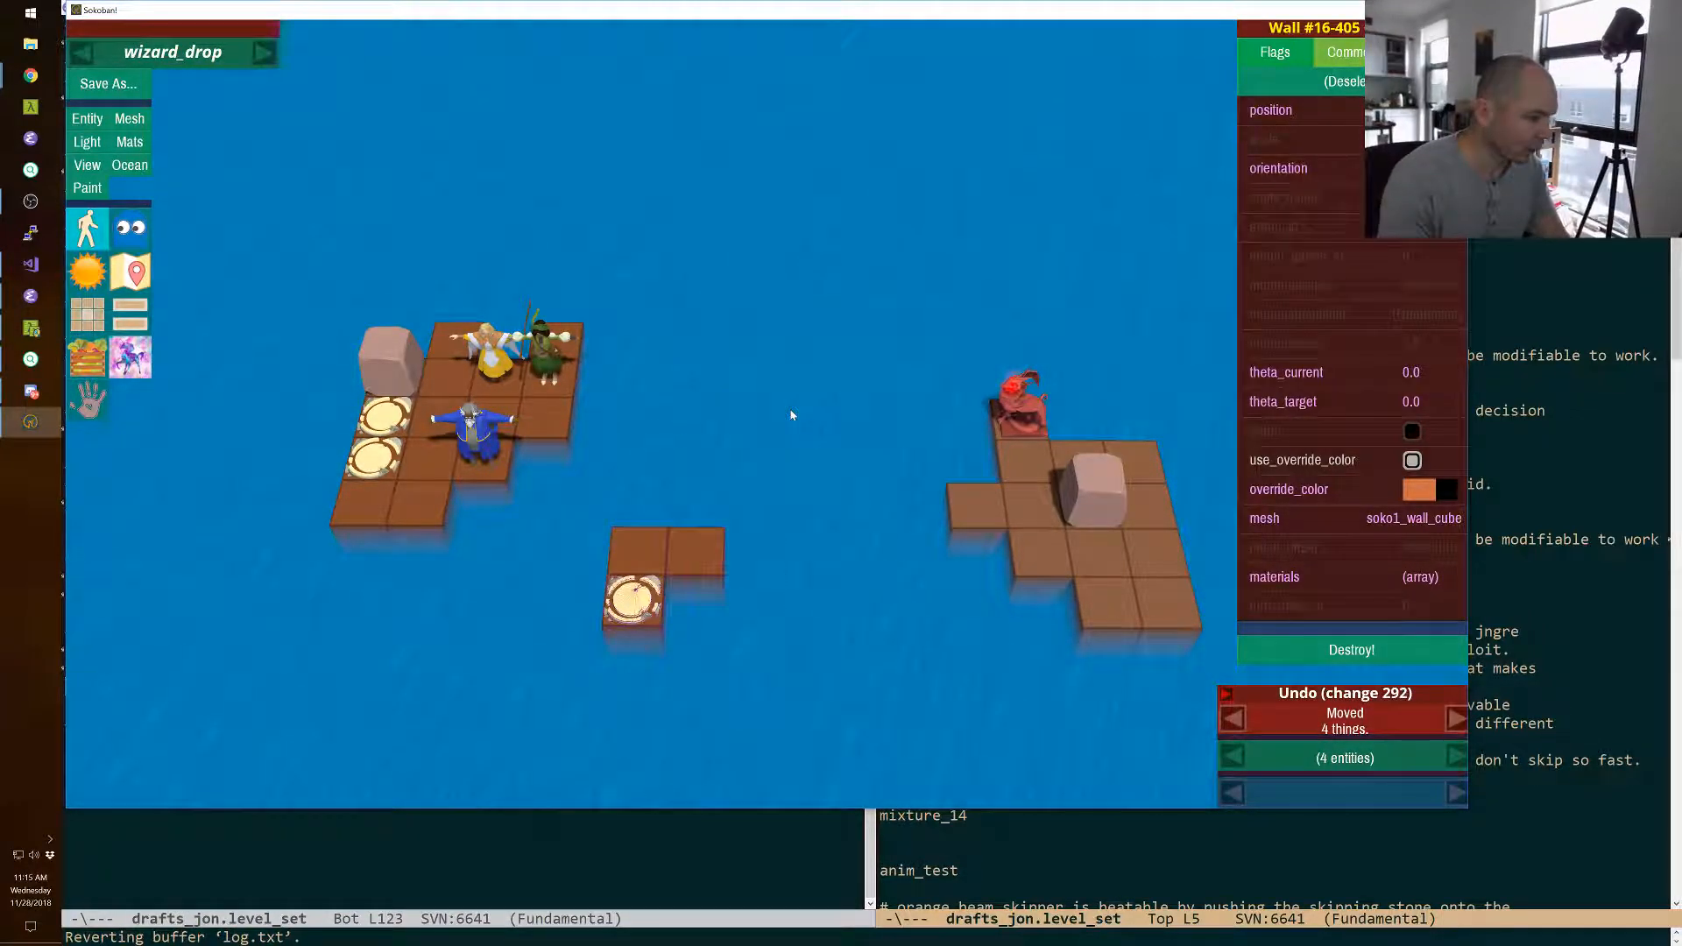
key("shift+Down")
key("shift+Down")
key("shift+Down")
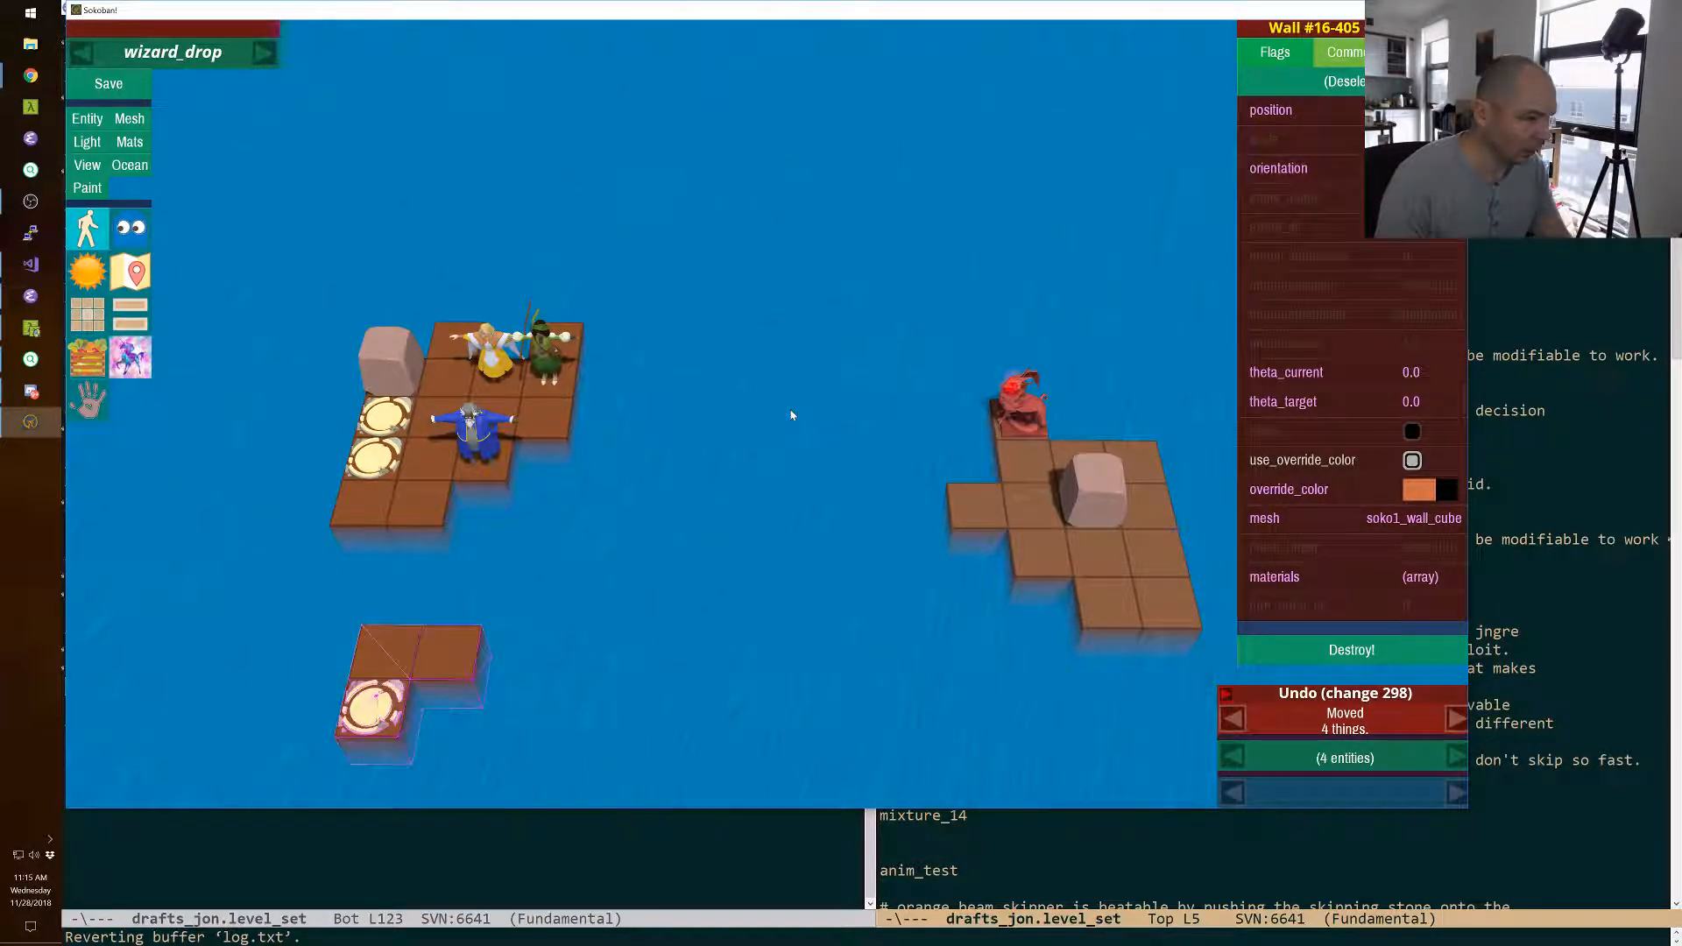
Delete the two front floor tiles of the monster's island.
right_click(1103, 600)
right_click(1138, 608)
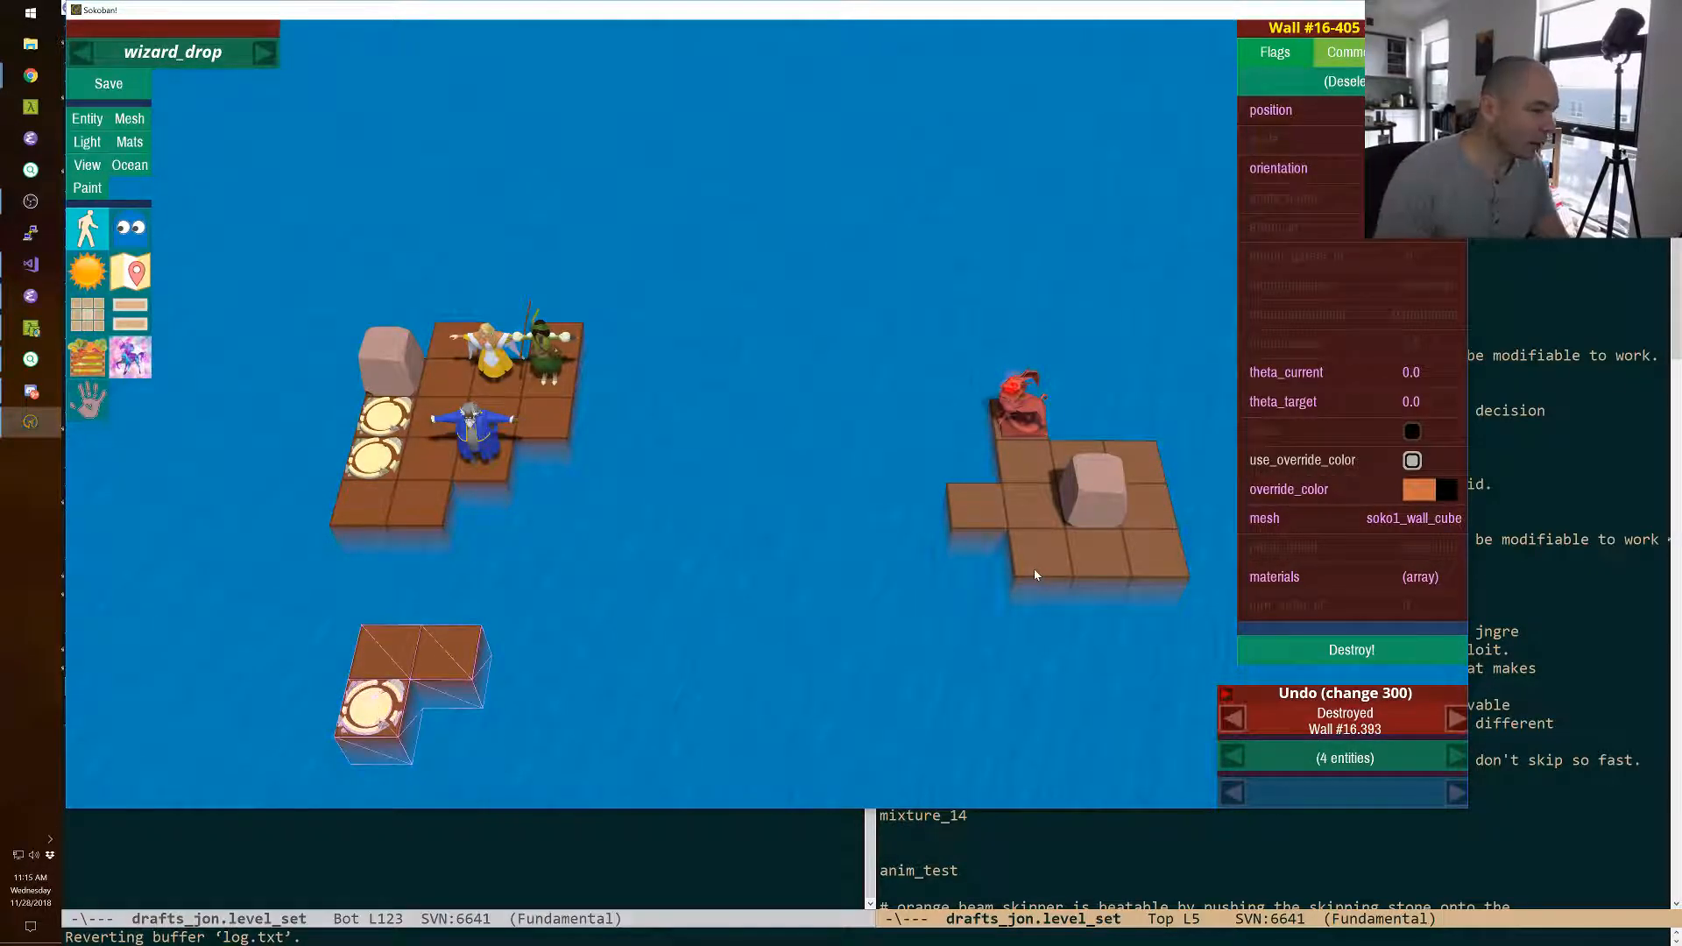
mouse_move(1033, 569)
right_mouse_down("shift")
mouse_move(1218, 578)
mouse_move(1173, 561)
mouse_move(1191, 561)
mouse_move(1033, 569)
right_mouse_up("shift")
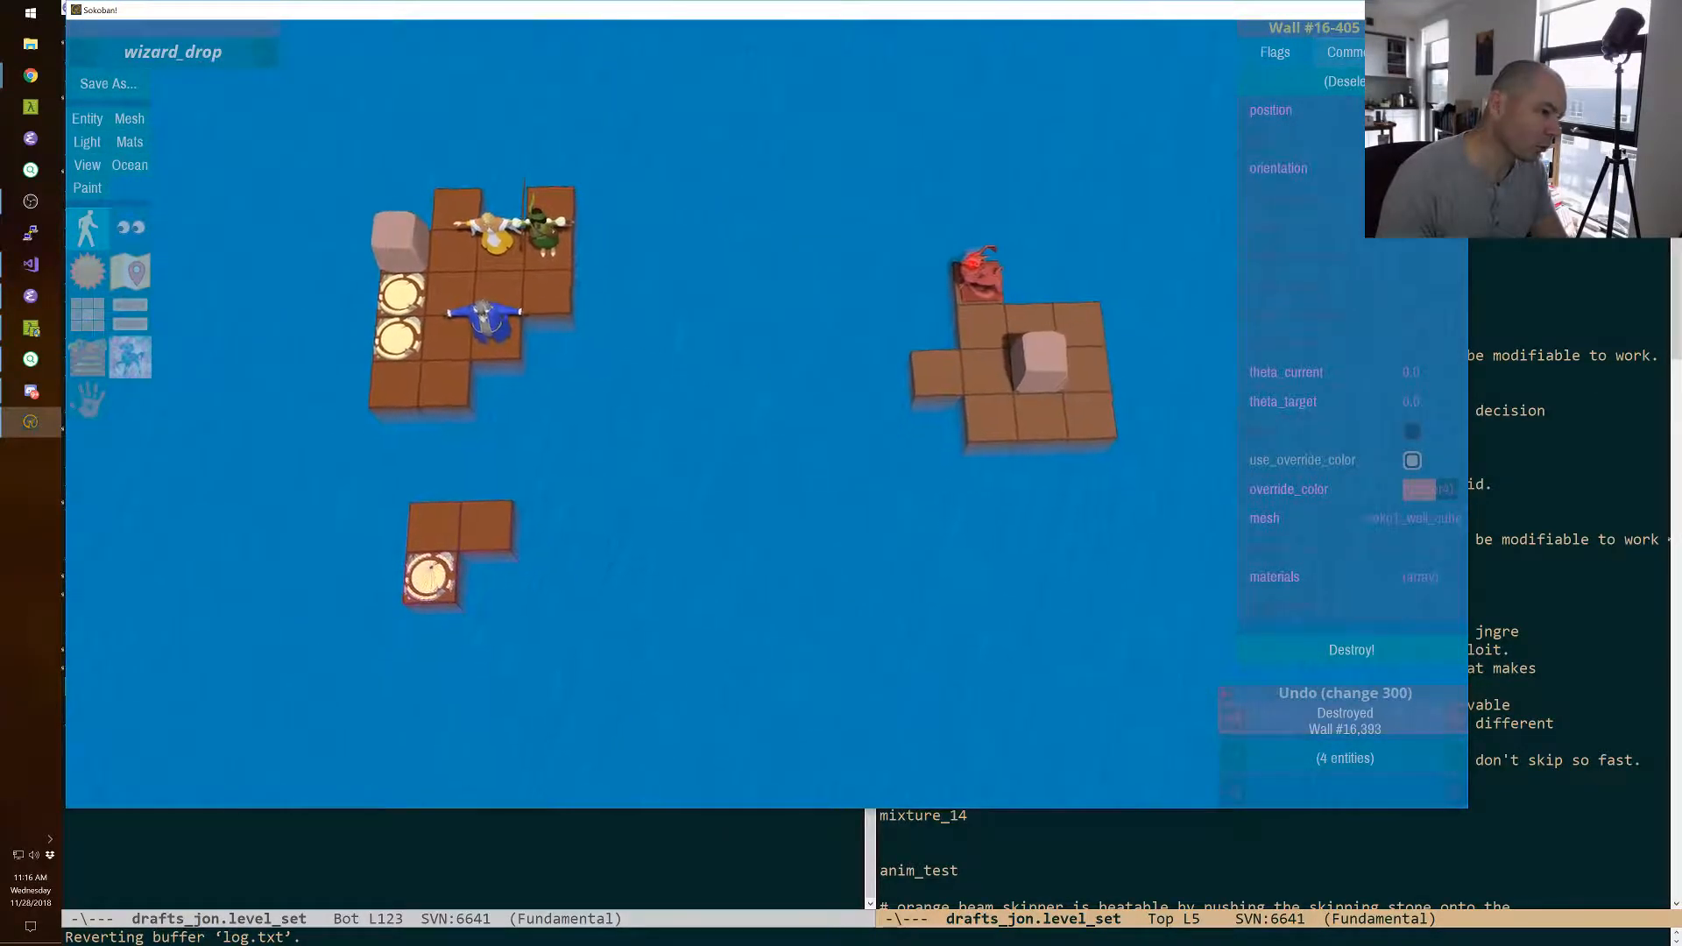
Show the Ocean grid, place its controls clear of the small exit island, and shift that island one tile back and forward again.
left_click(134, 168)
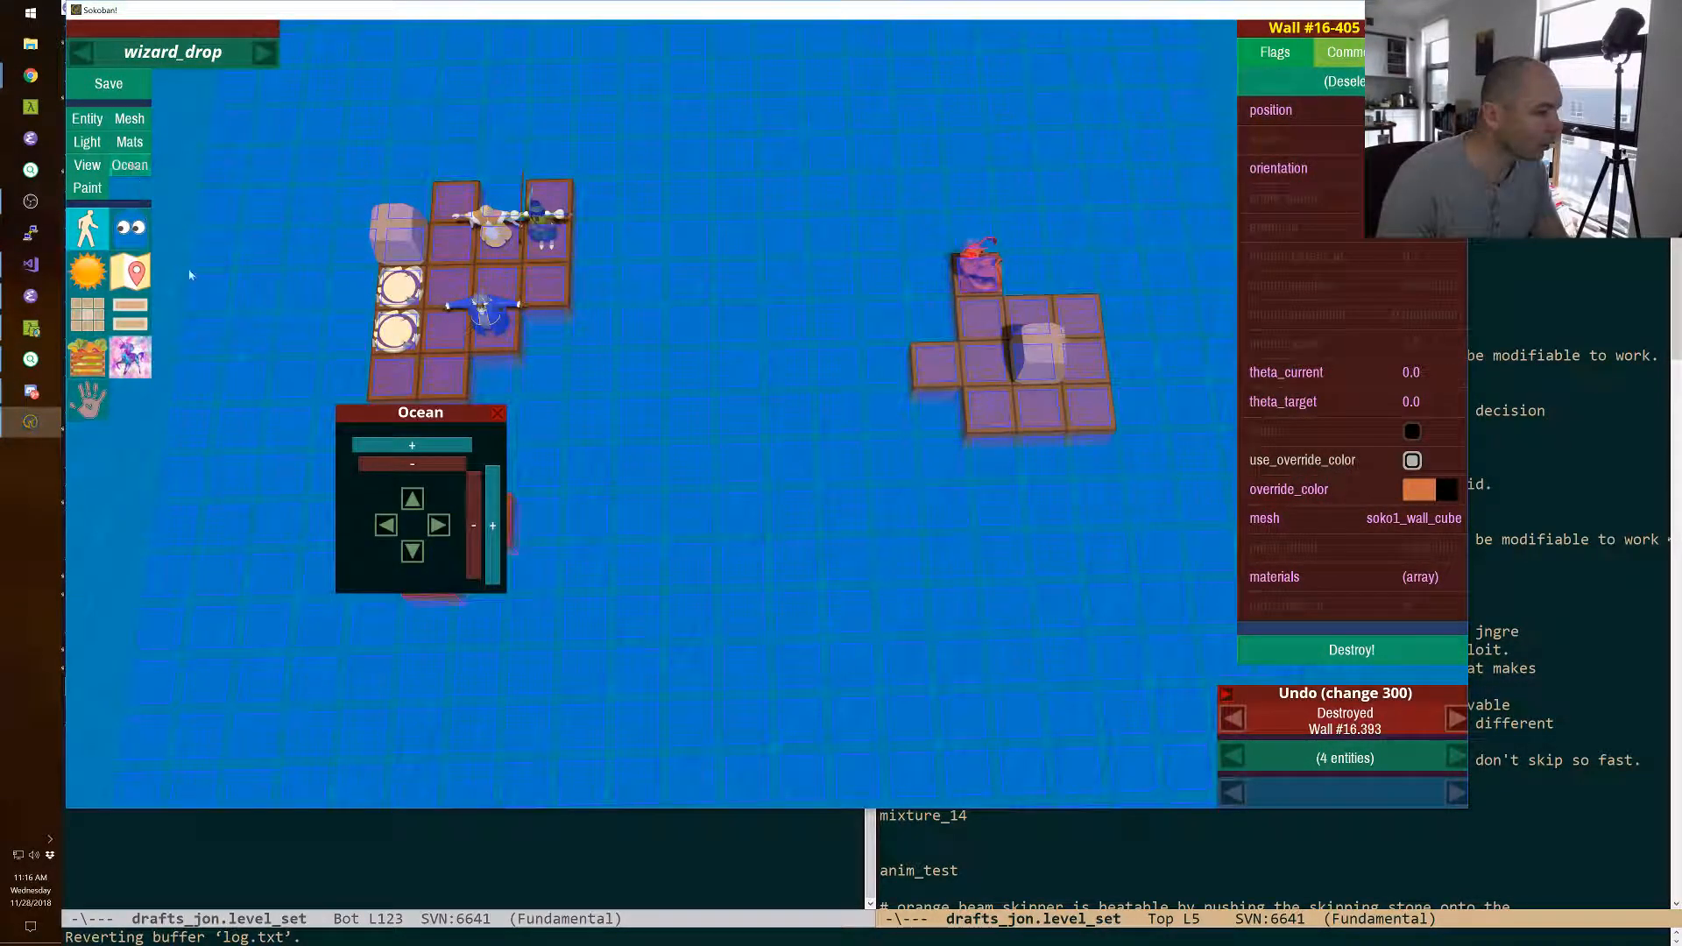
left_click(495, 415)
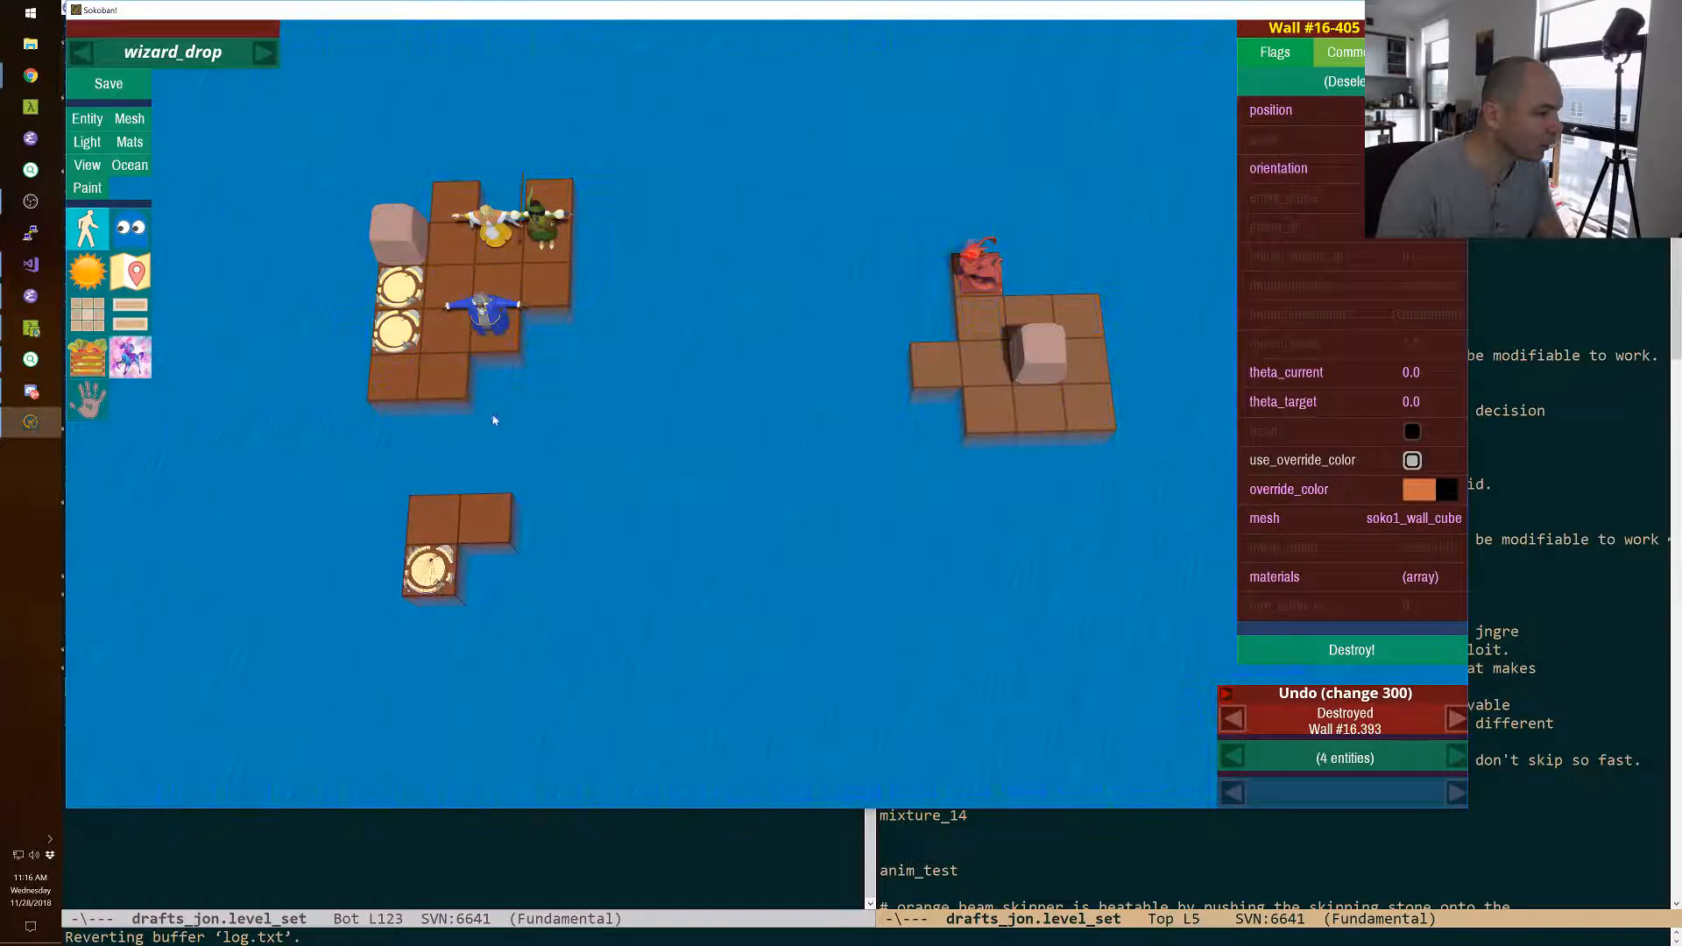
left_click(130, 164)
left_click_drag(407, 420, 221, 496)
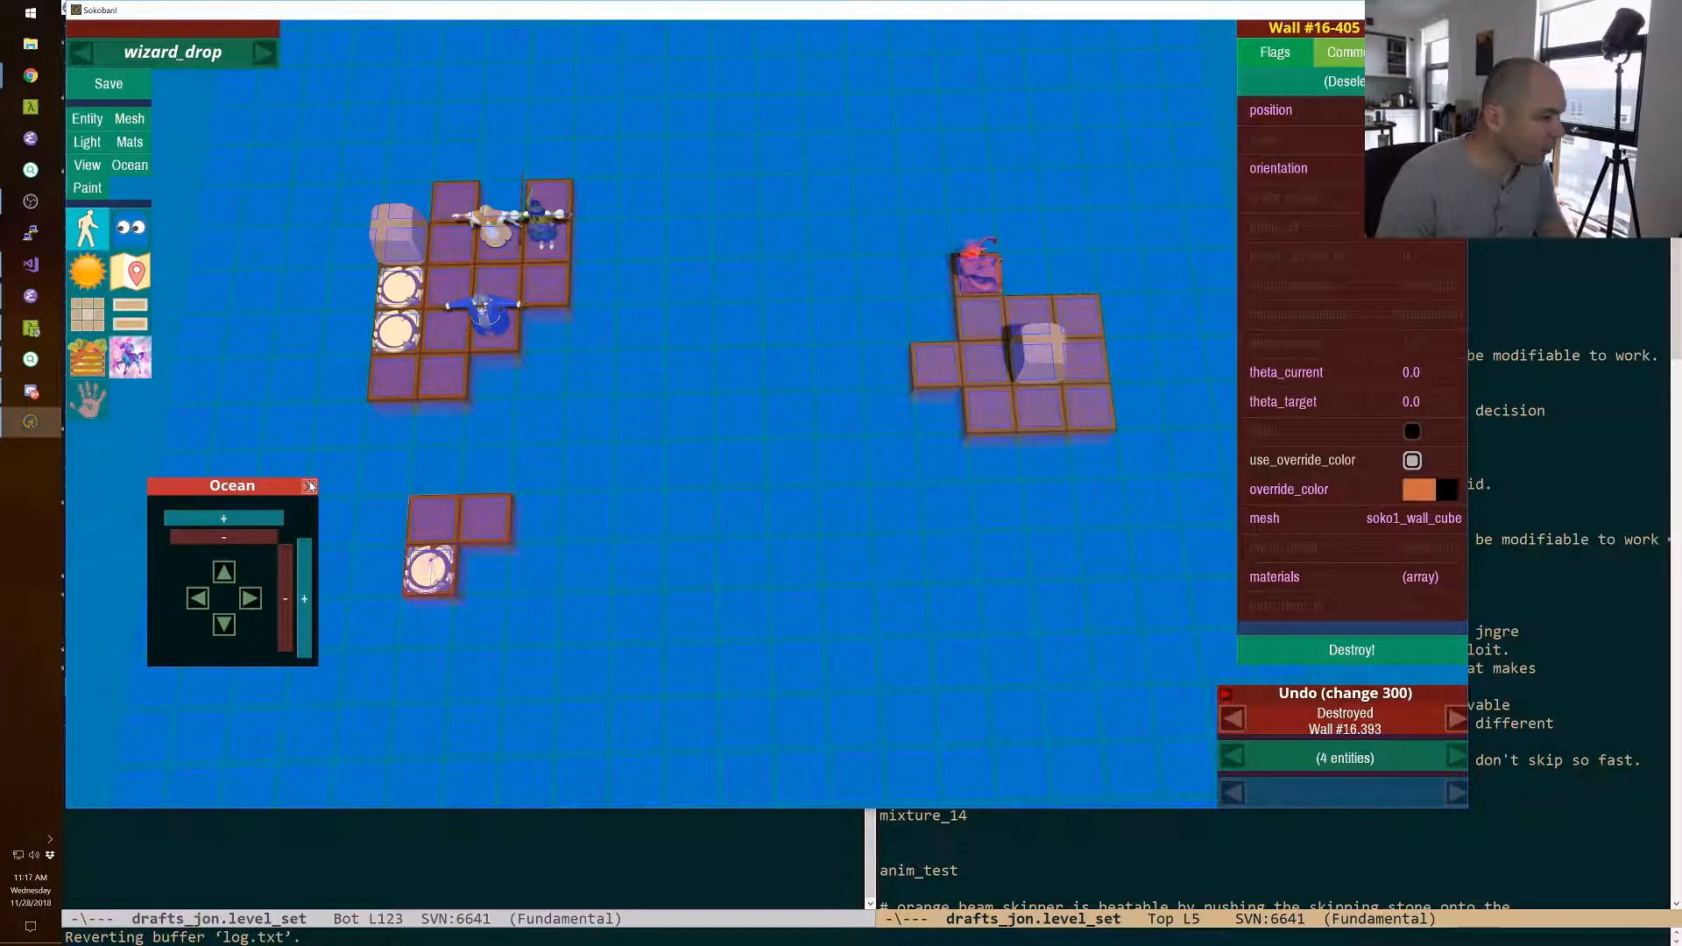
key("Up")
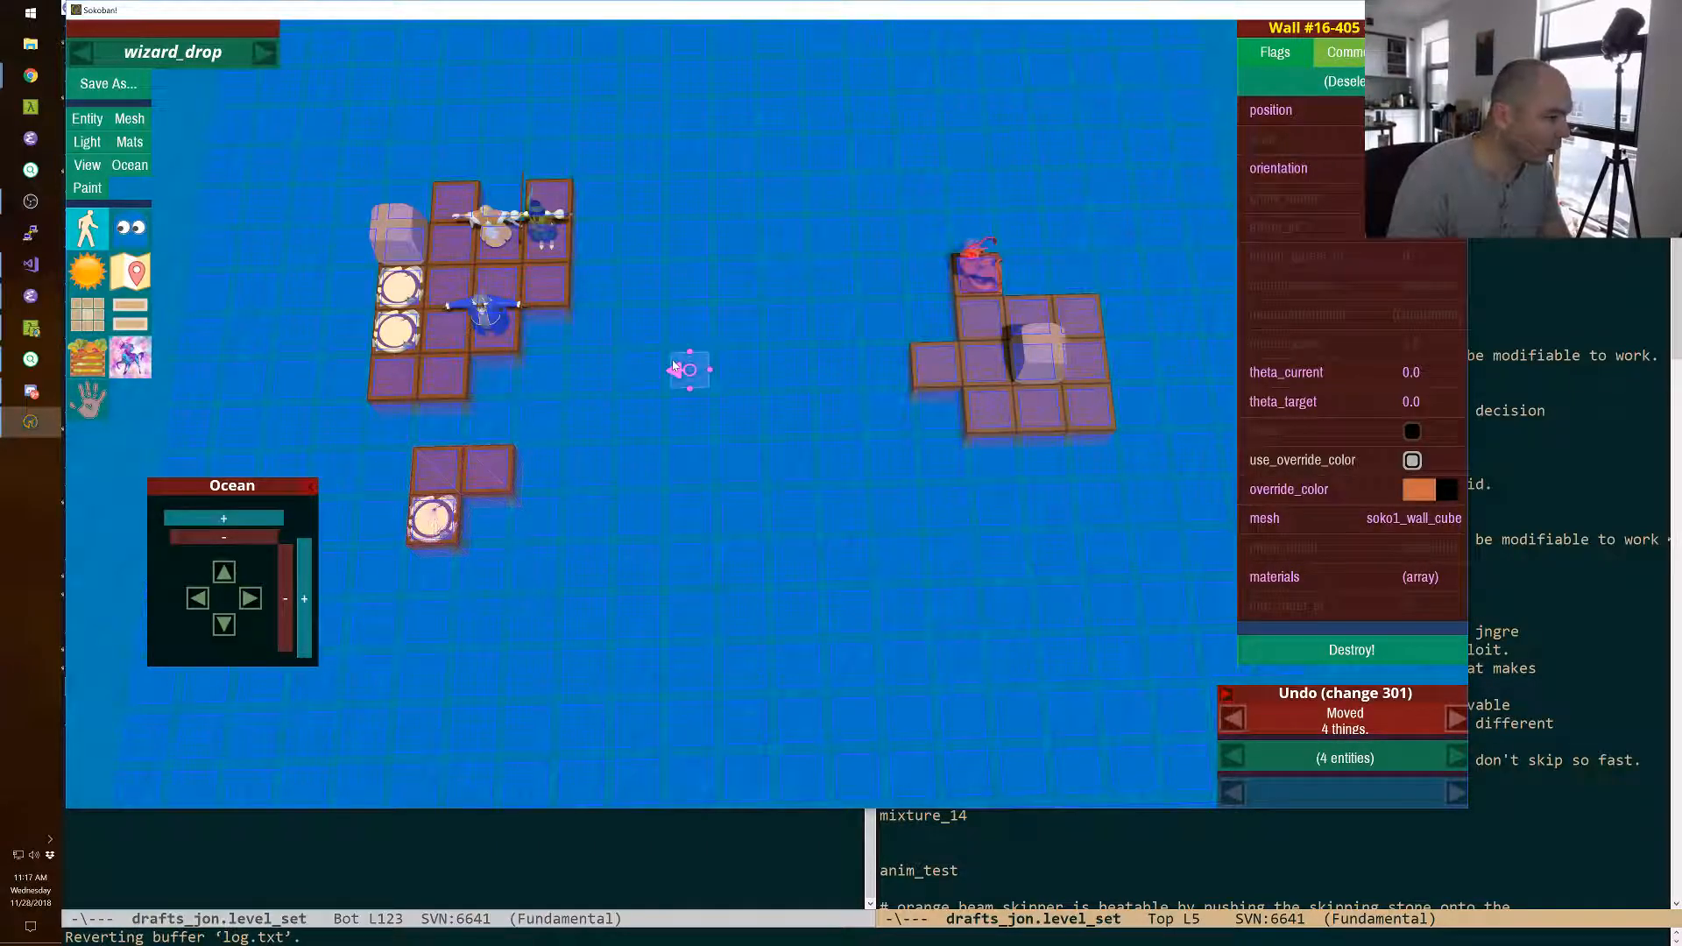
key("Down")
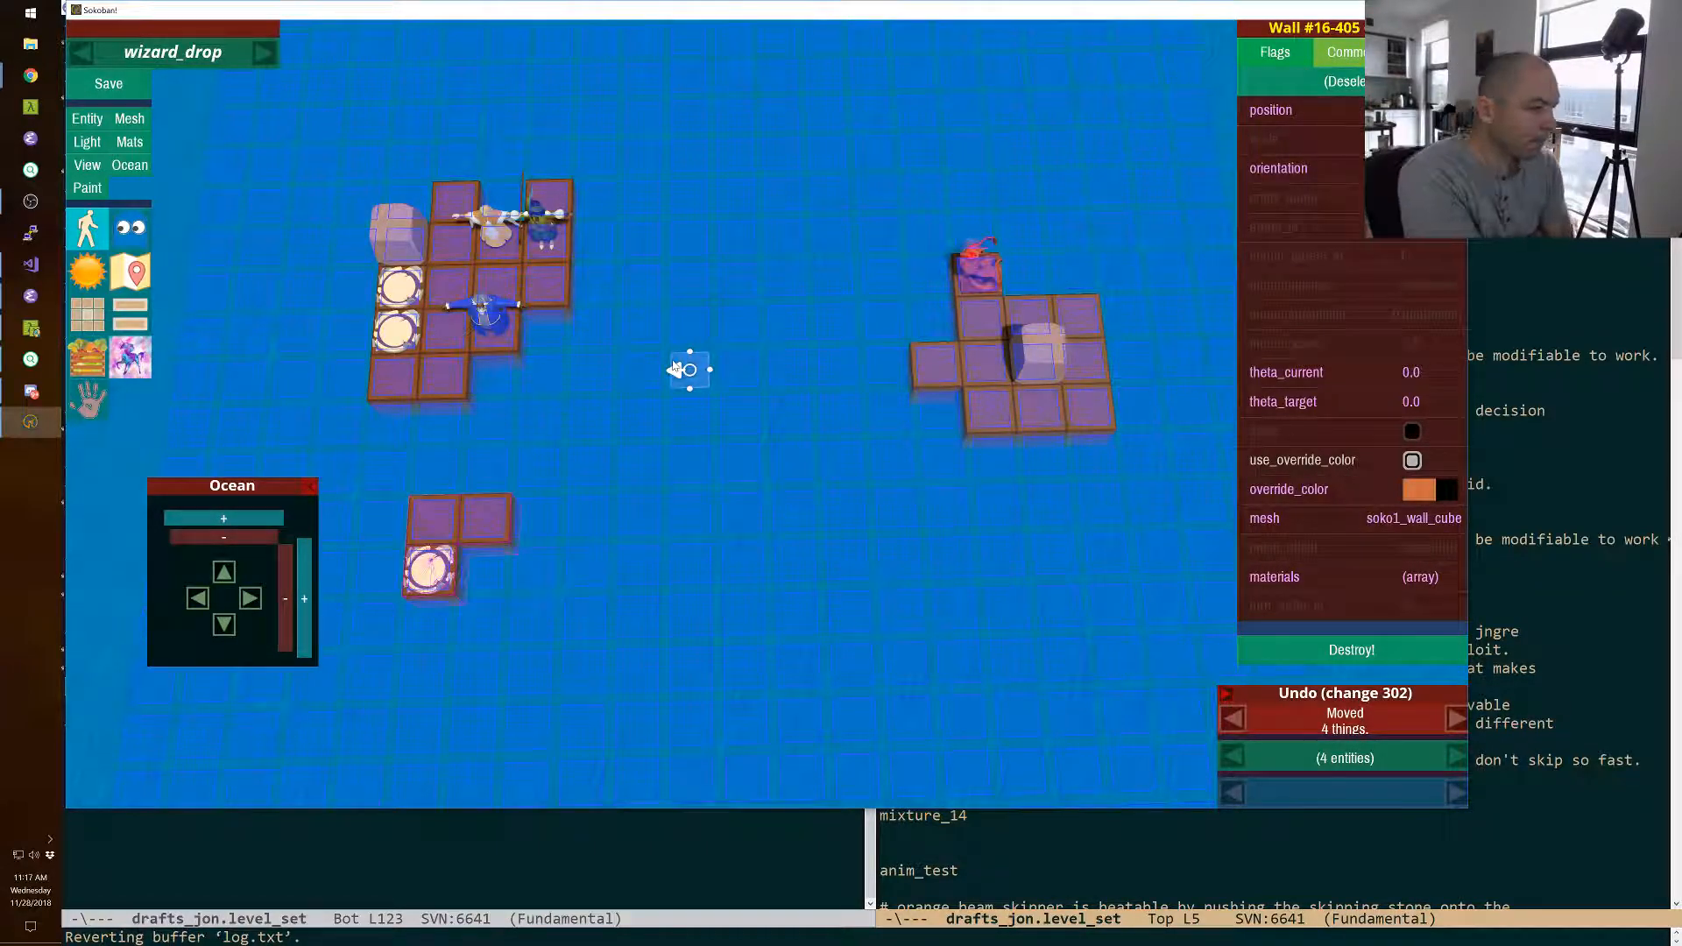
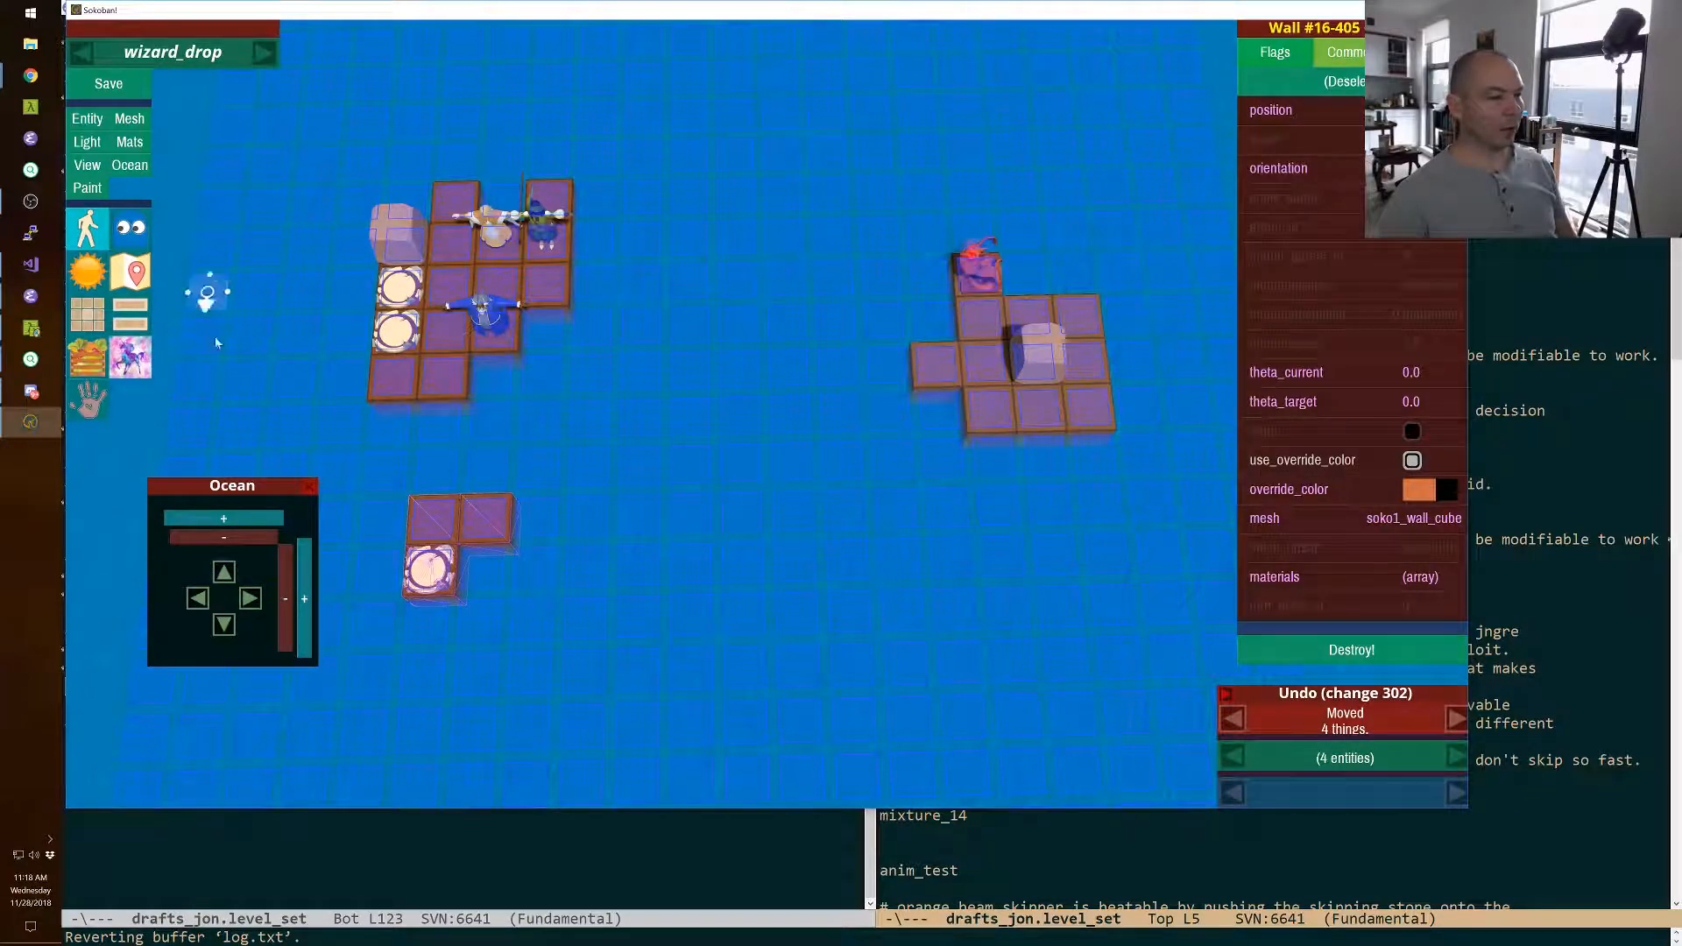
Close the Ocean controls and switch to the Emacs window with drafts_jon.level_set.
left_click(308, 489)
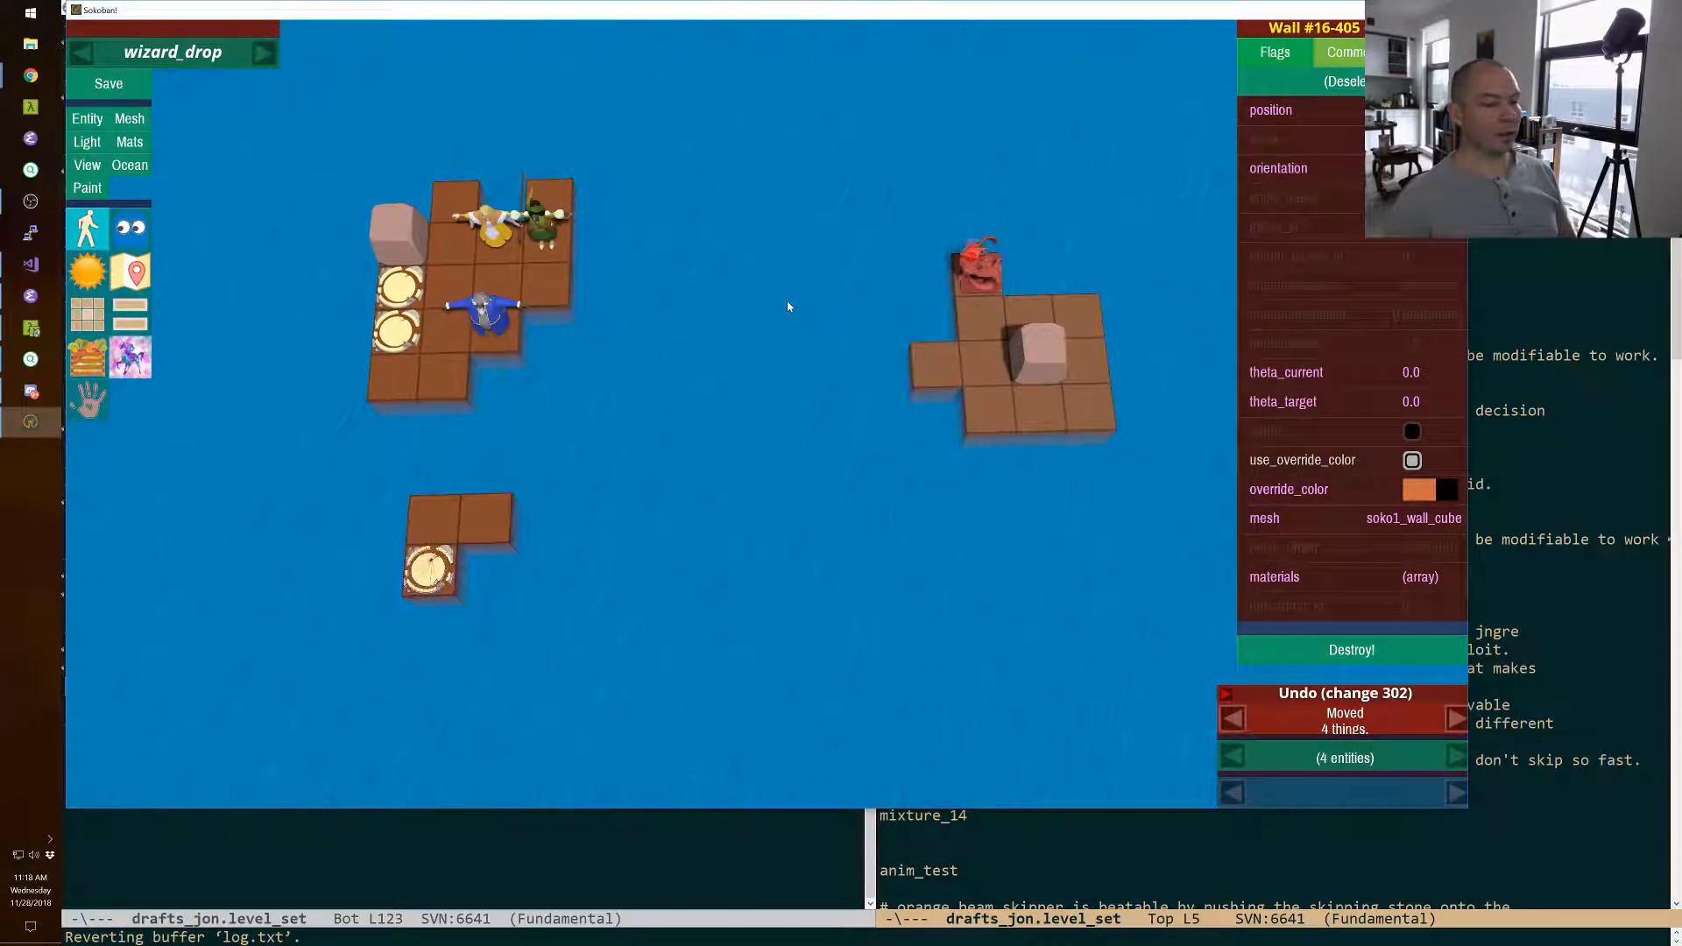
left_click(1564, 561)
left_click(608, 704)
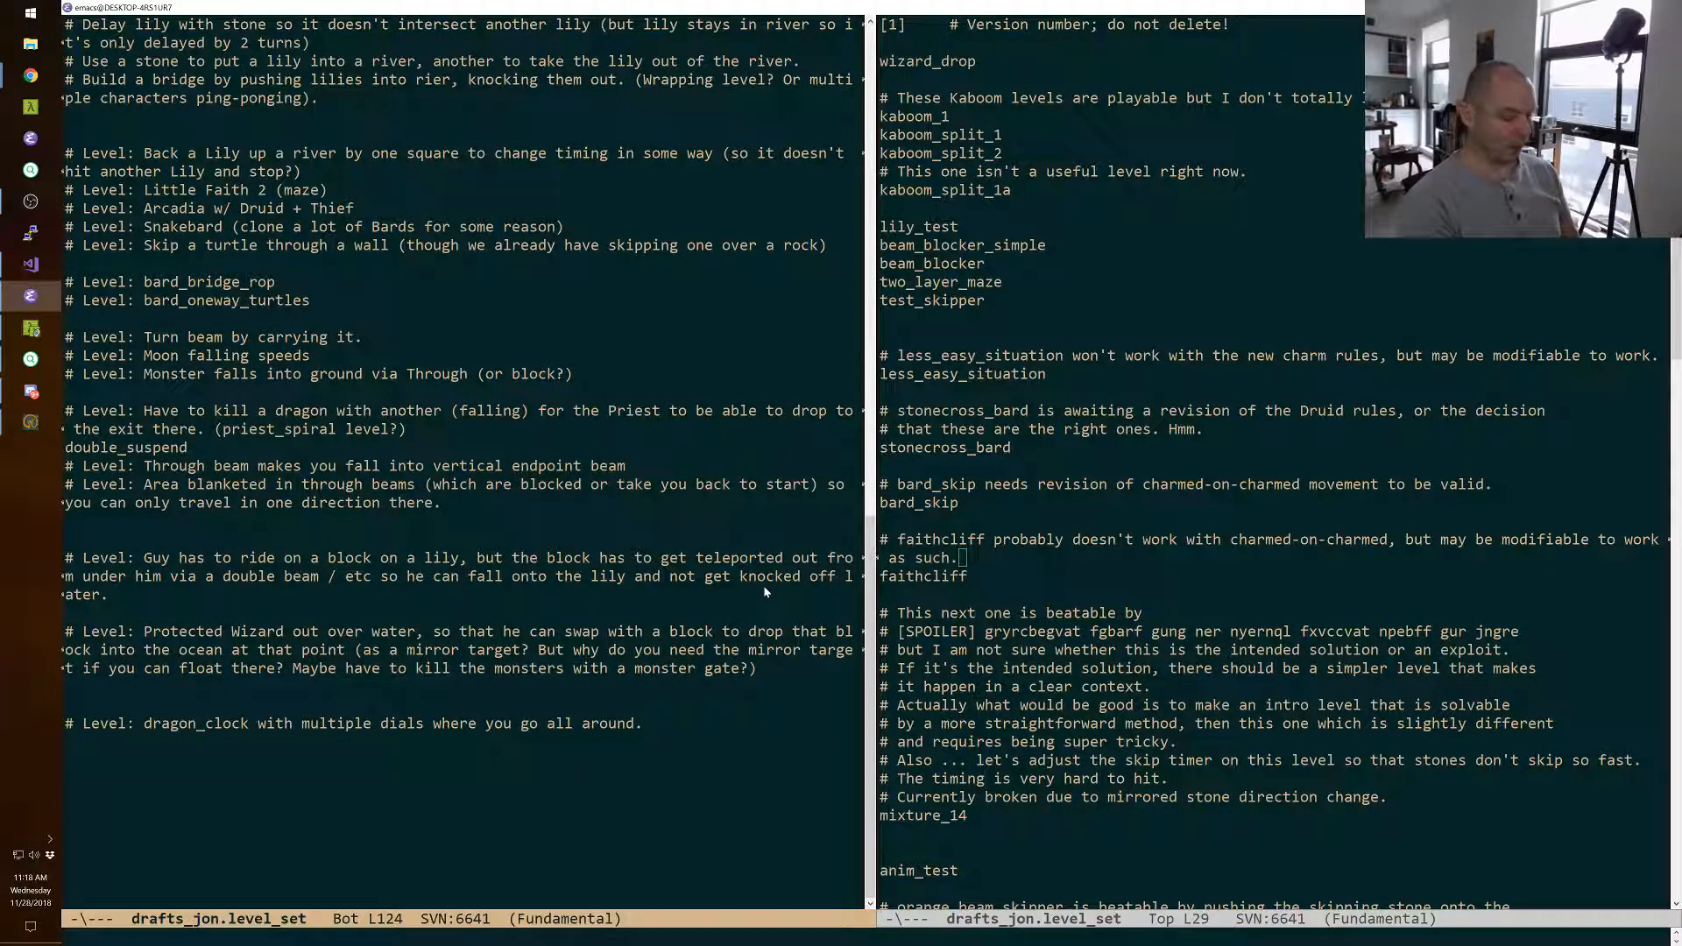
Add the note "# Level: Keep dragons from killing each other by having priest in the middle at all times..." at the end of the file.
key("Down")
key("Down")
key("Return")
type("# Level: ")
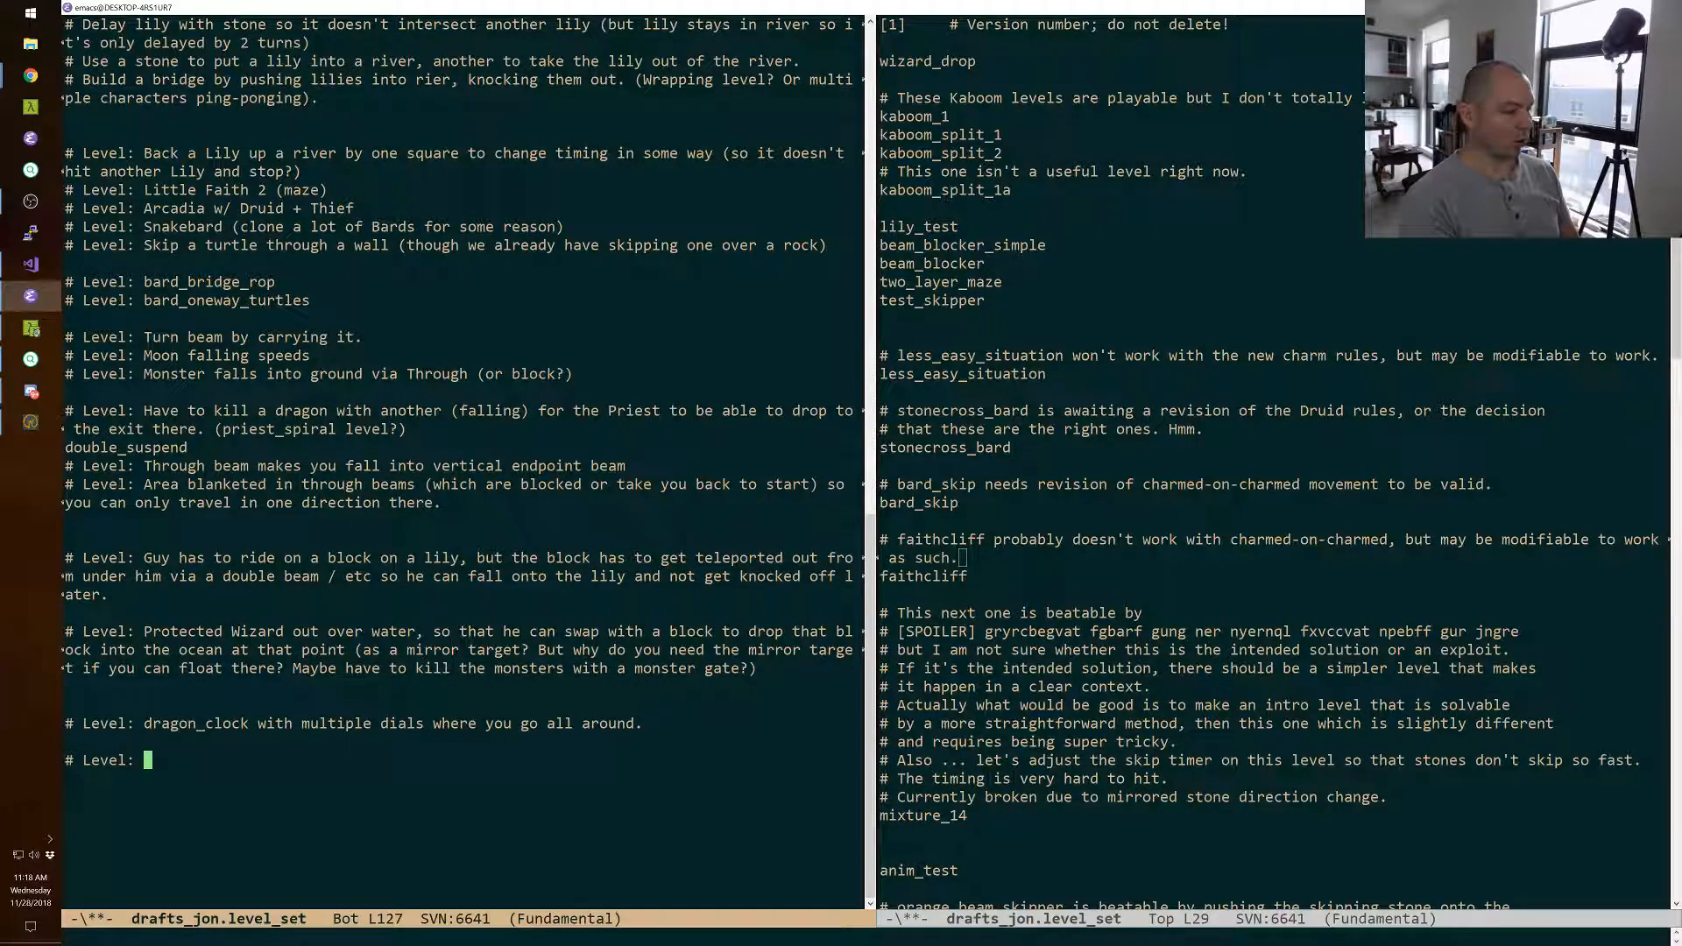
type("Keep dragons from")
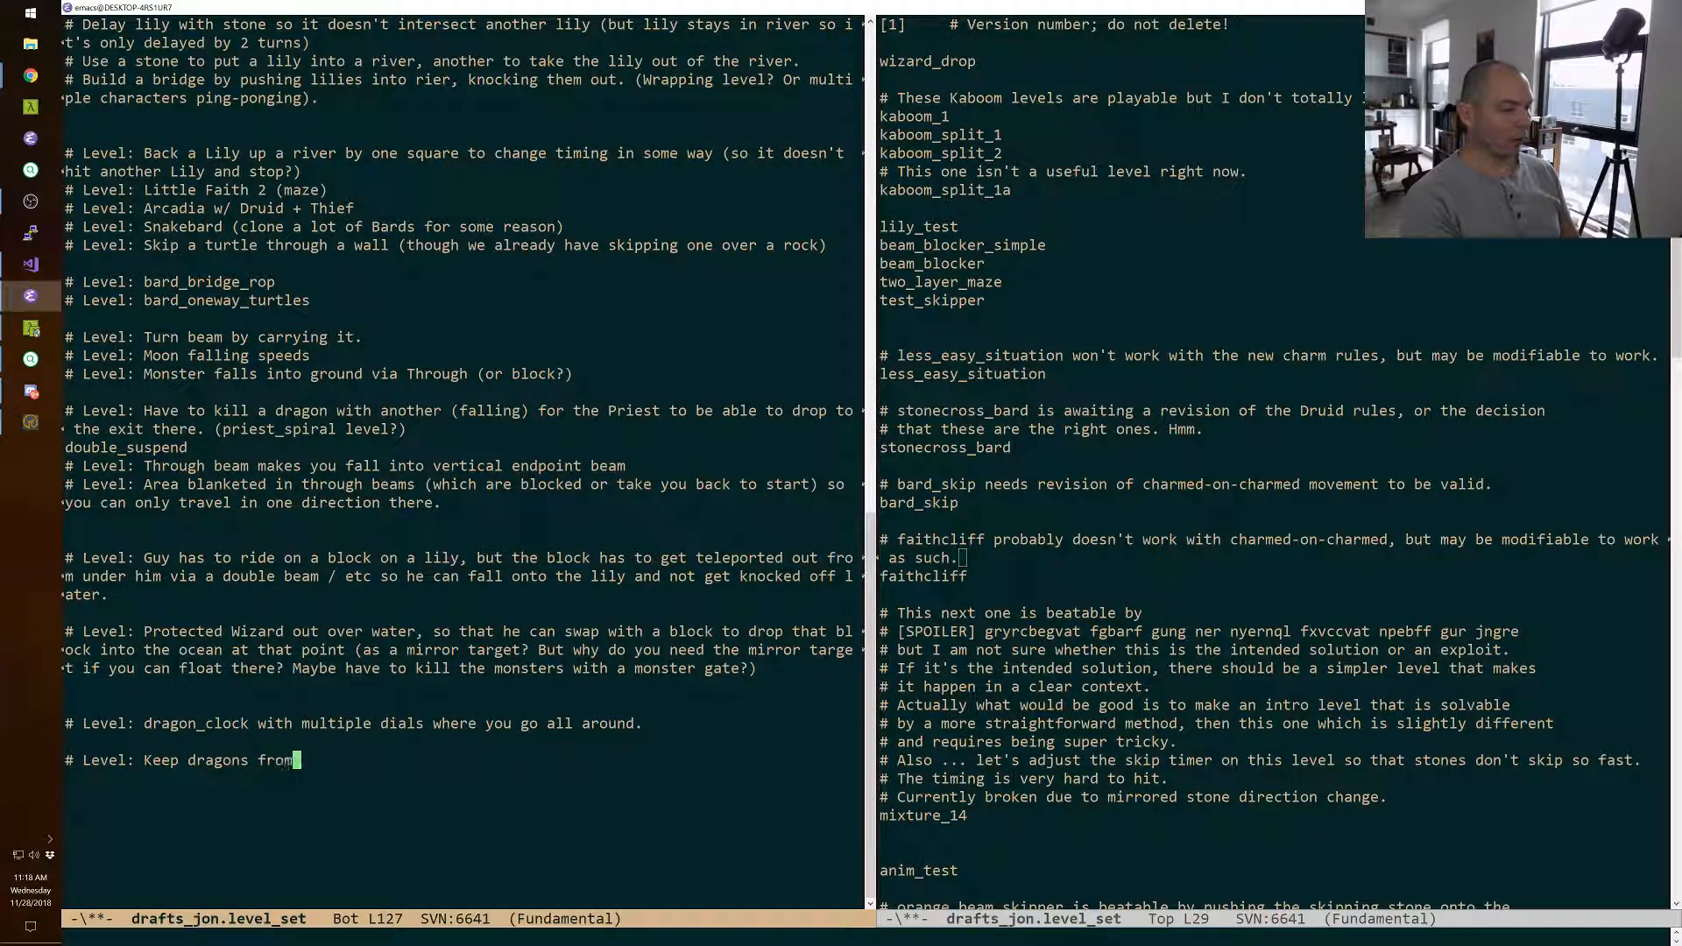
type(" killing each other by having pr")
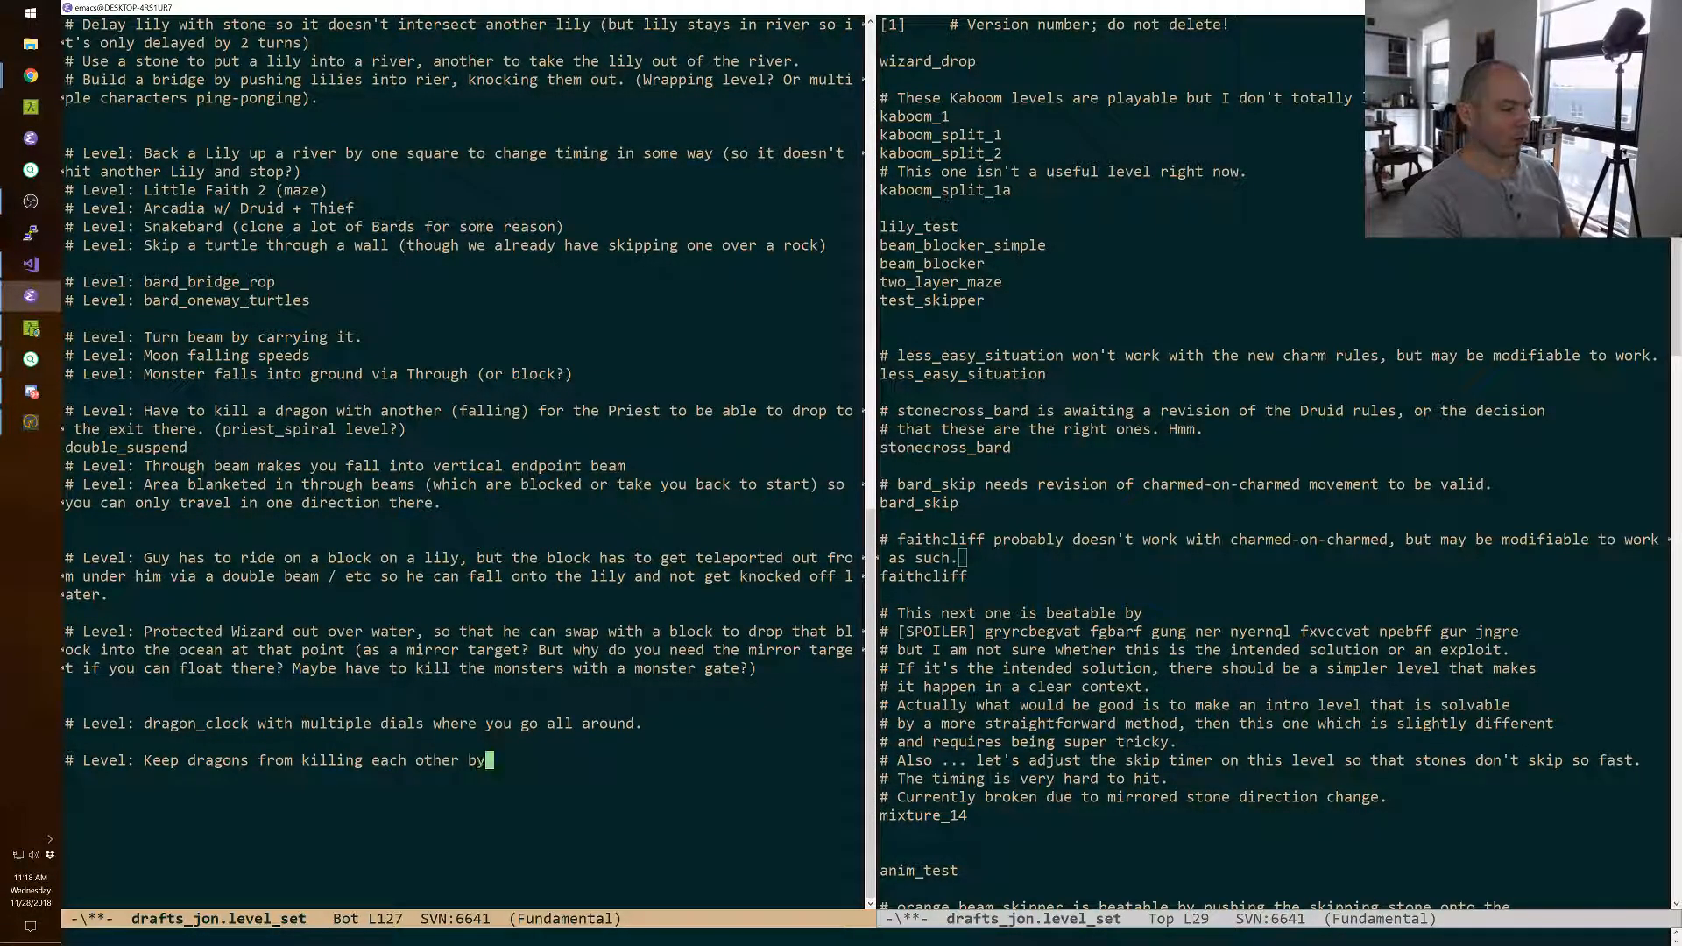
type("in the")
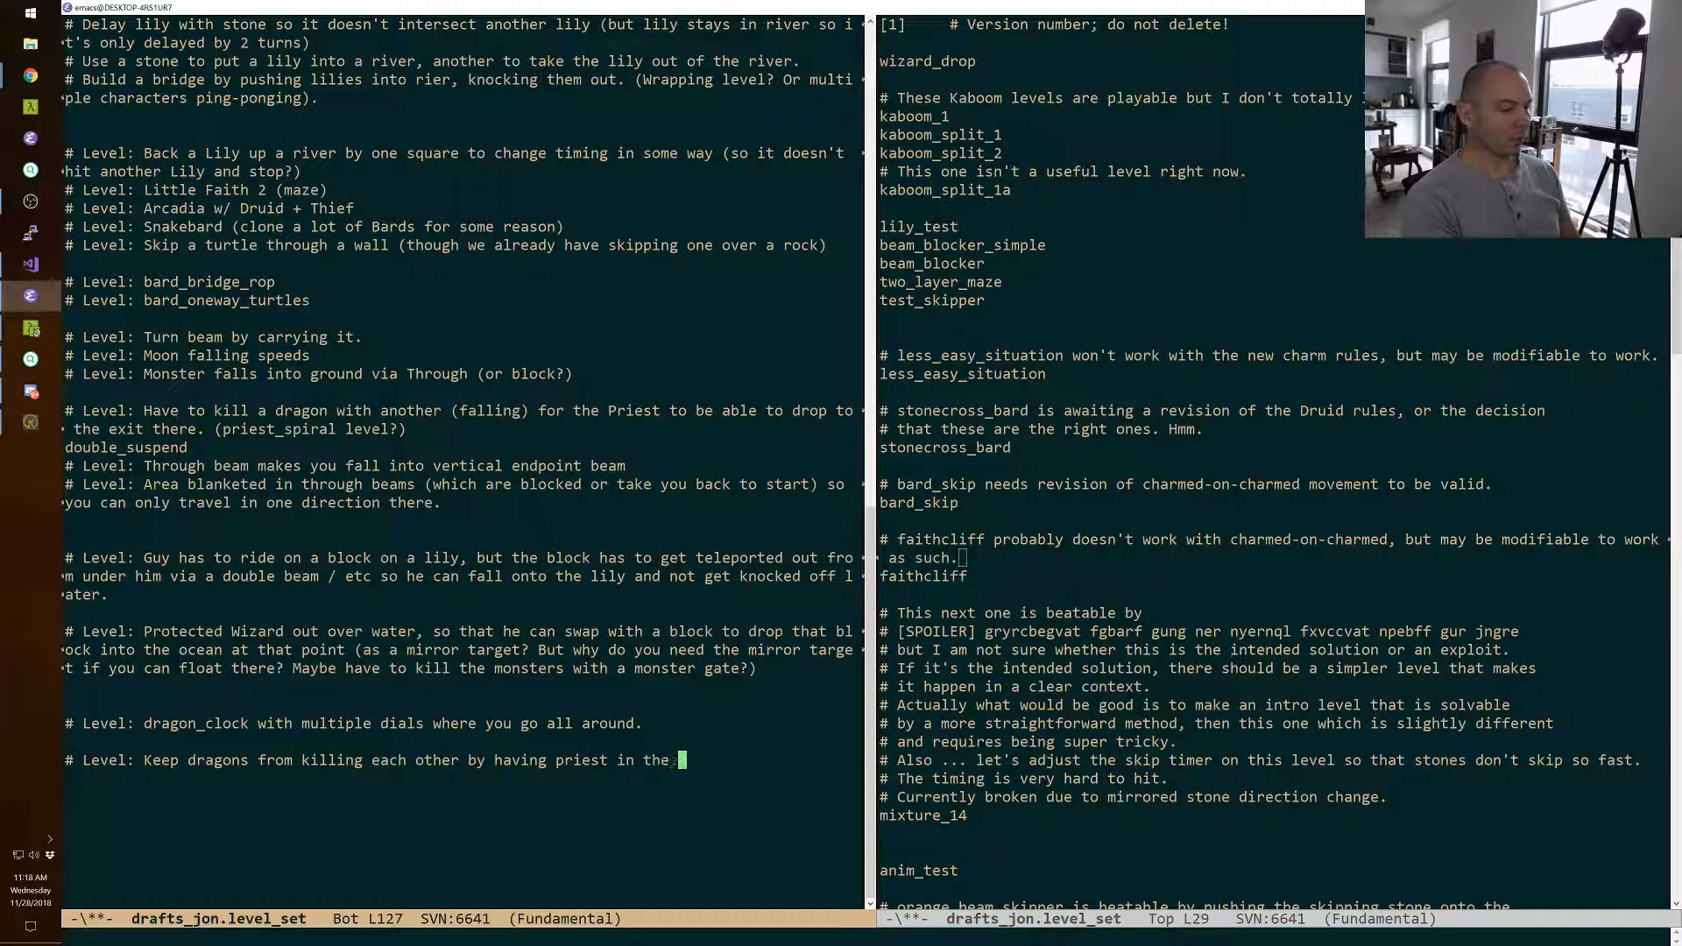
type(" middle at all times...")
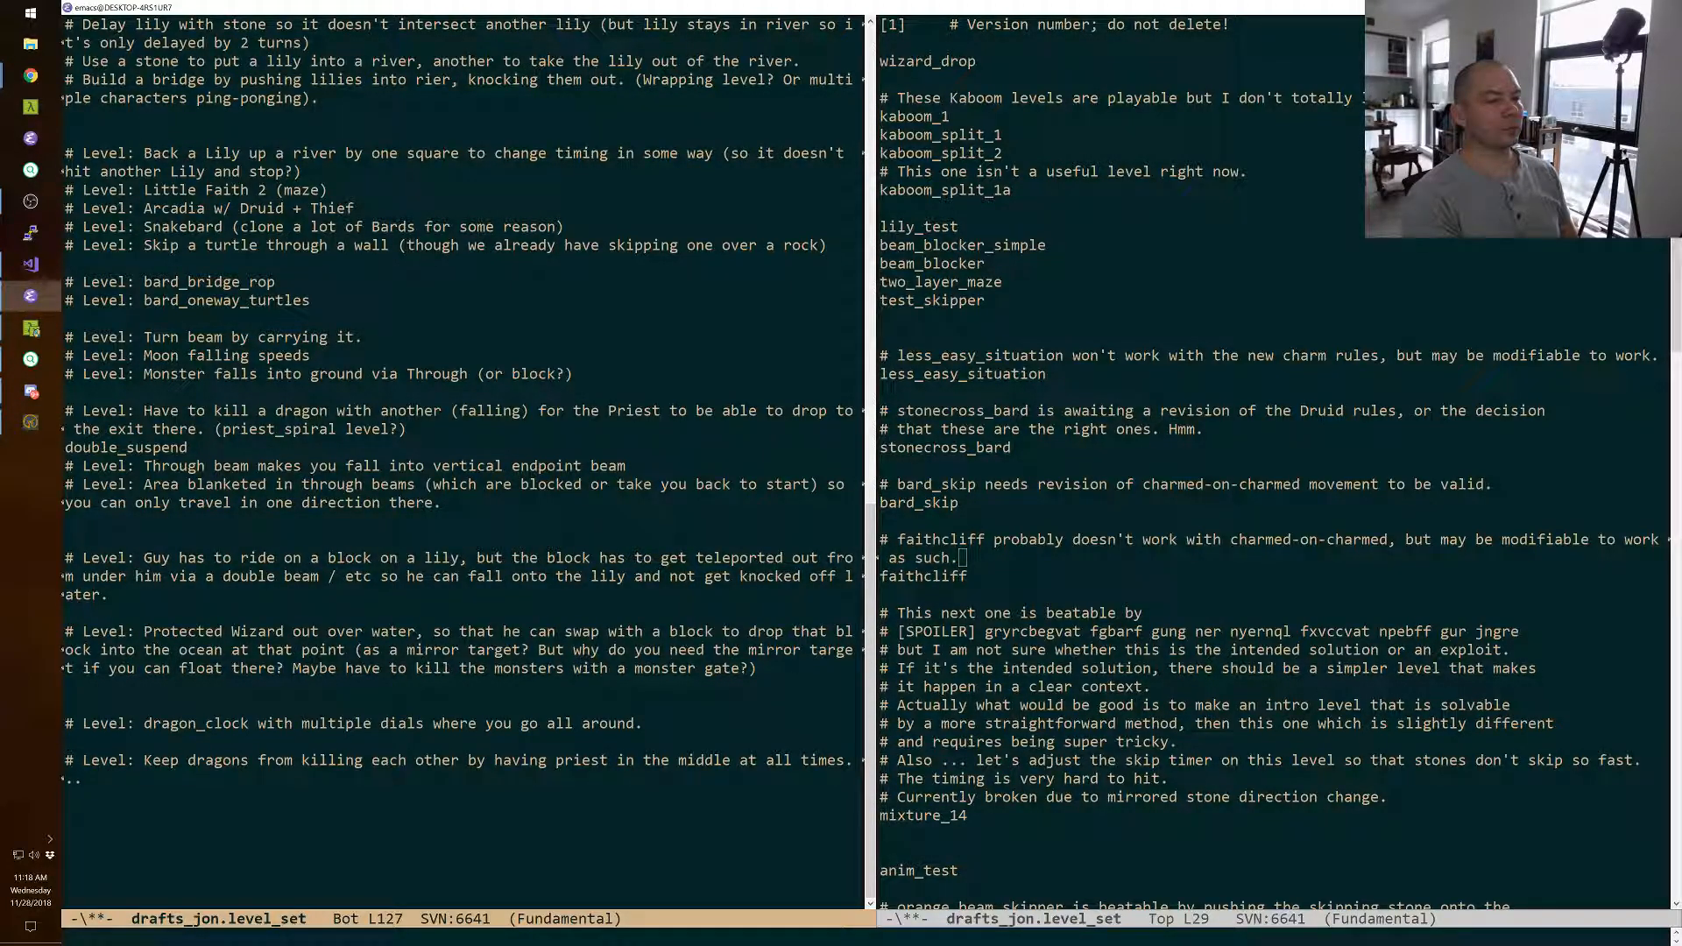
Finish the dragon note with "need them firing from both directions for some reason." and save the file.
type("but")
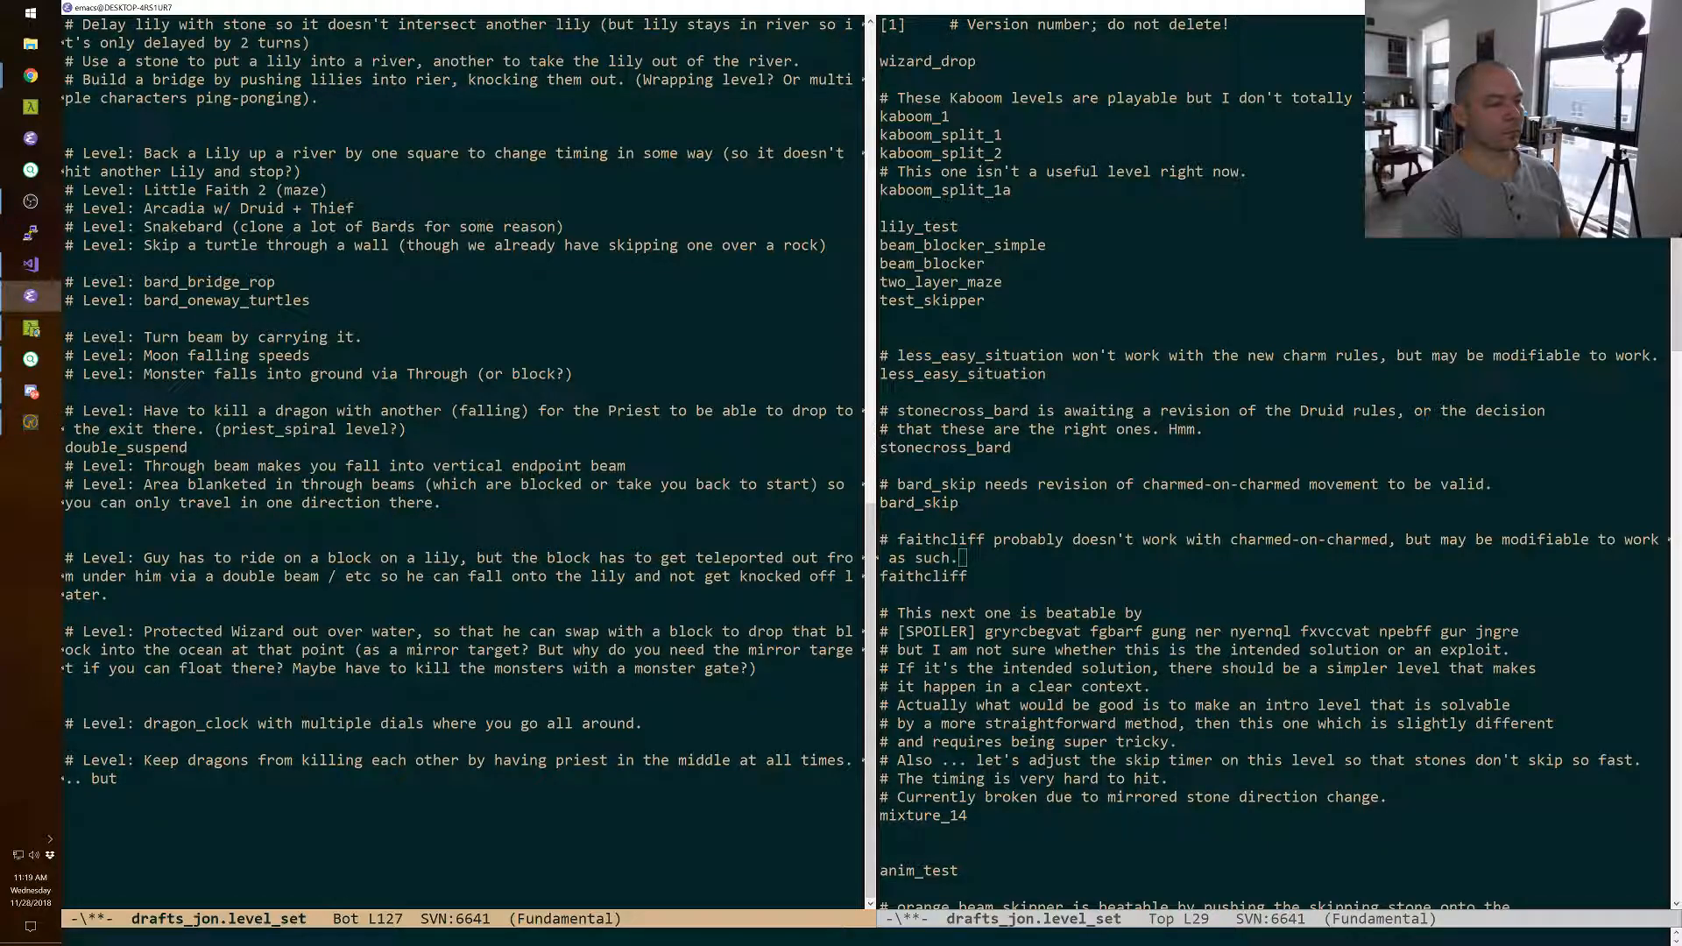
key("BackSpace")
key("BackSpace")
key("BackSpace")
key("BackSpace")
type("need the")
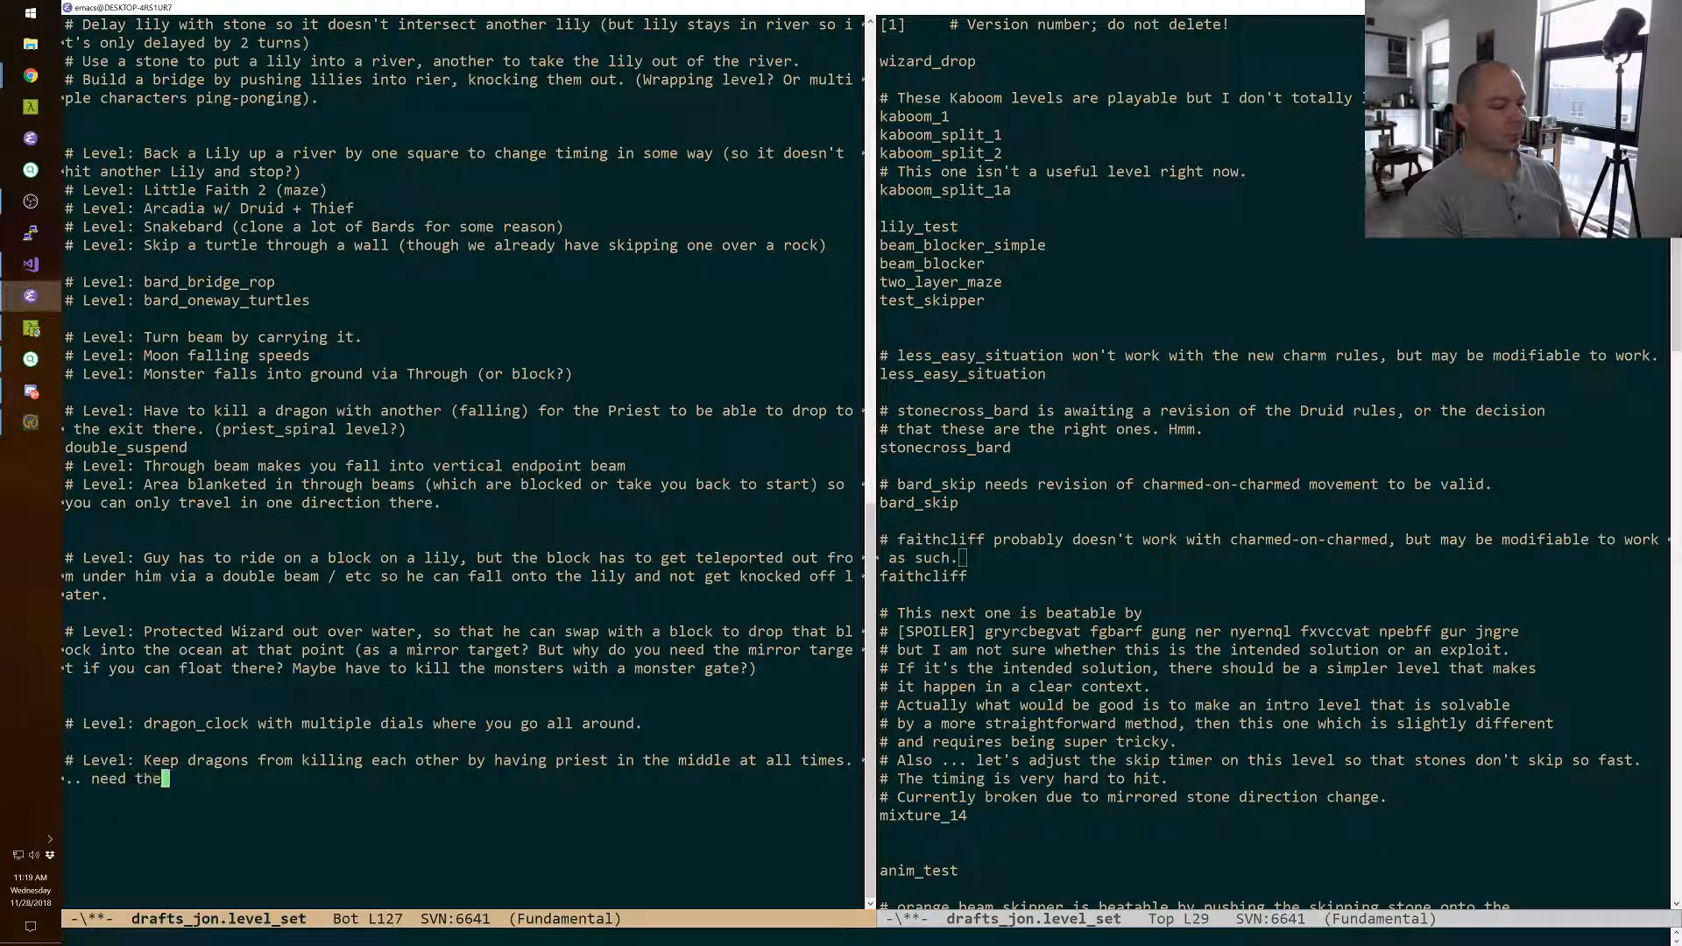
type("m firing from both directi")
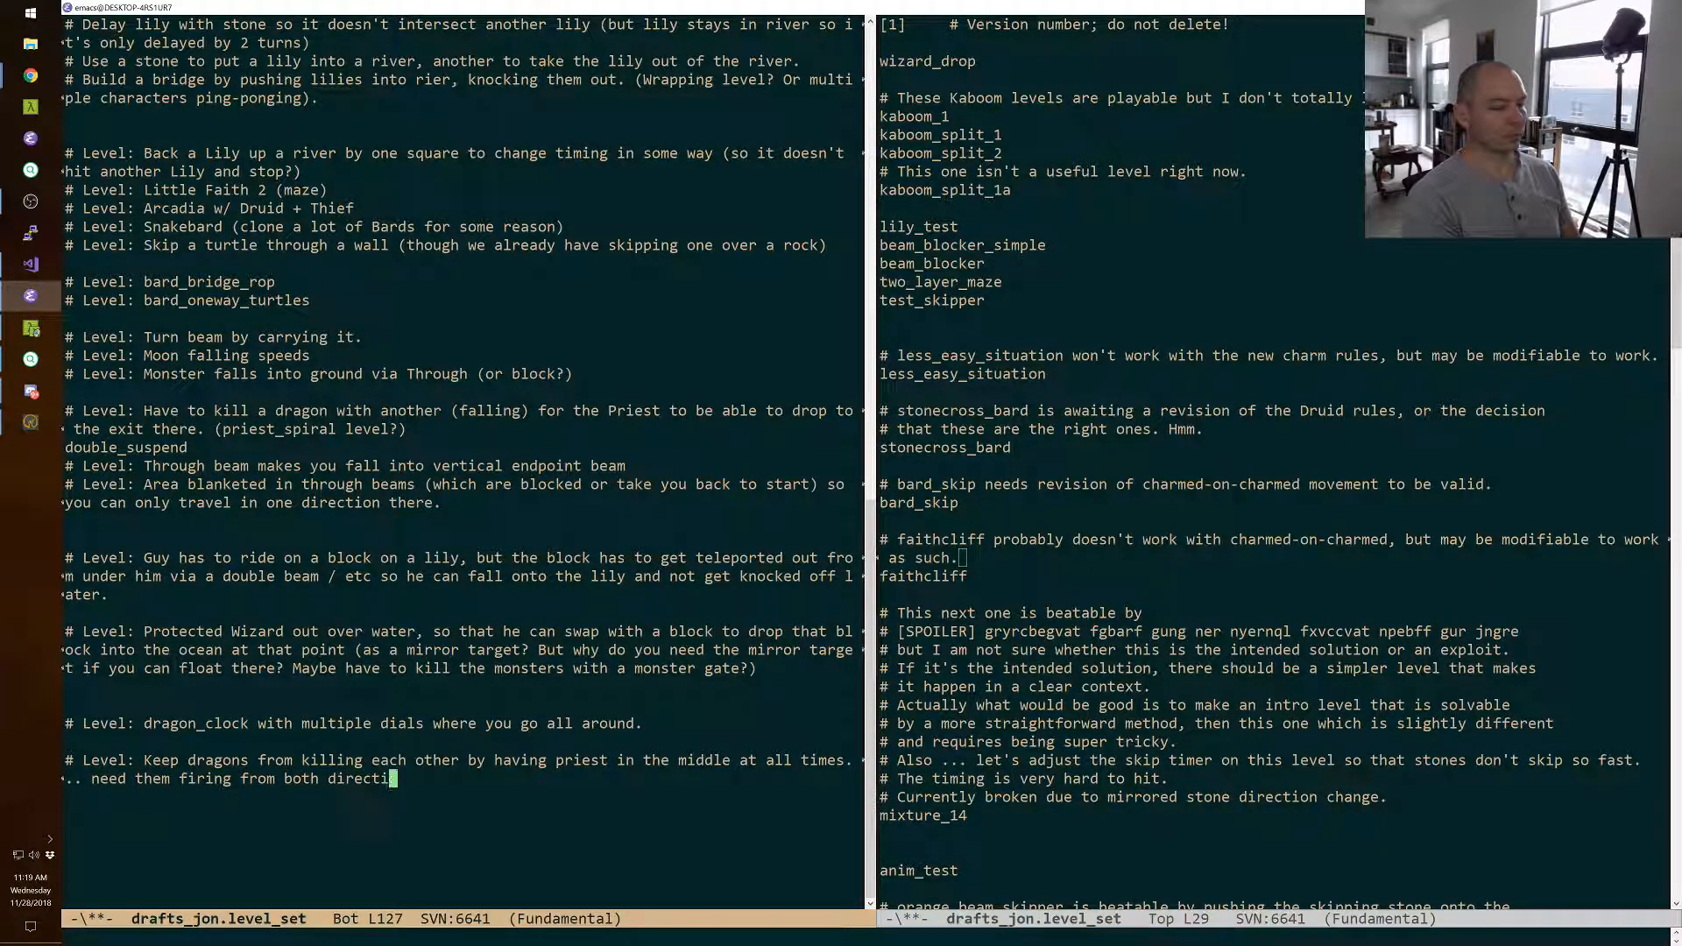
type("ons for some reason.")
key("ctrl+x")
key("ctrl+s")
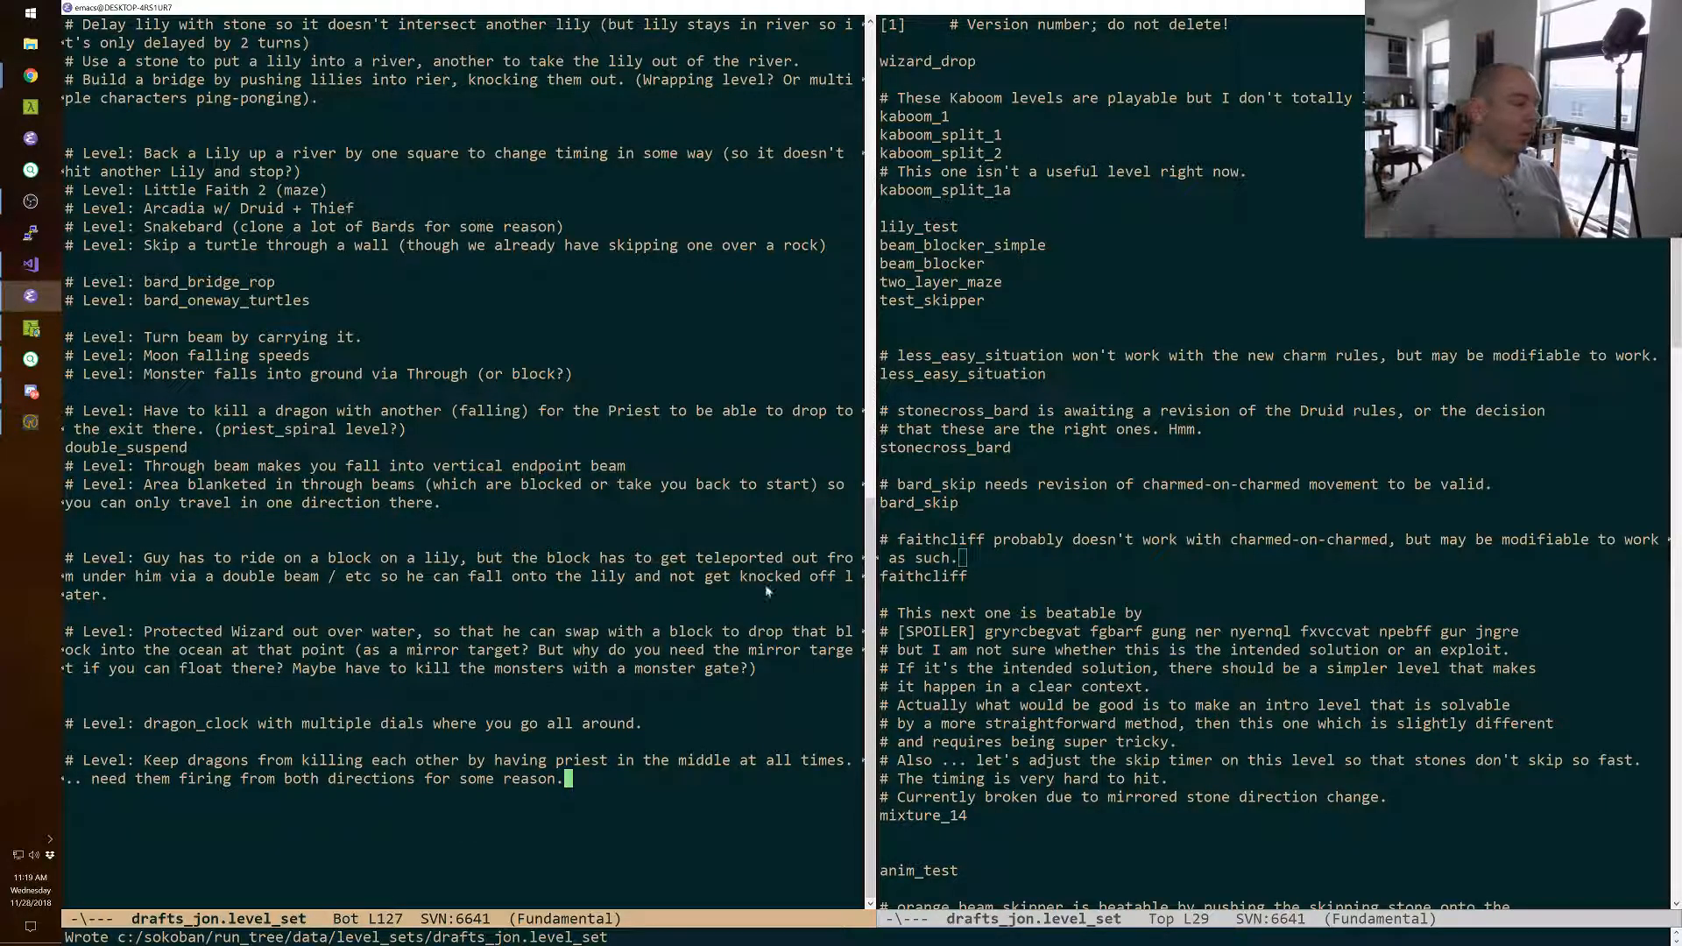
Highlight the level ideas from the falling-dragon one through the through-beams area for review, and switch back to the Sokoban editor.
triple_click(287, 760)
left_click(287, 759)
left_click(368, 392)
double_click(366, 409)
left_click_drag(368, 410, 394, 484)
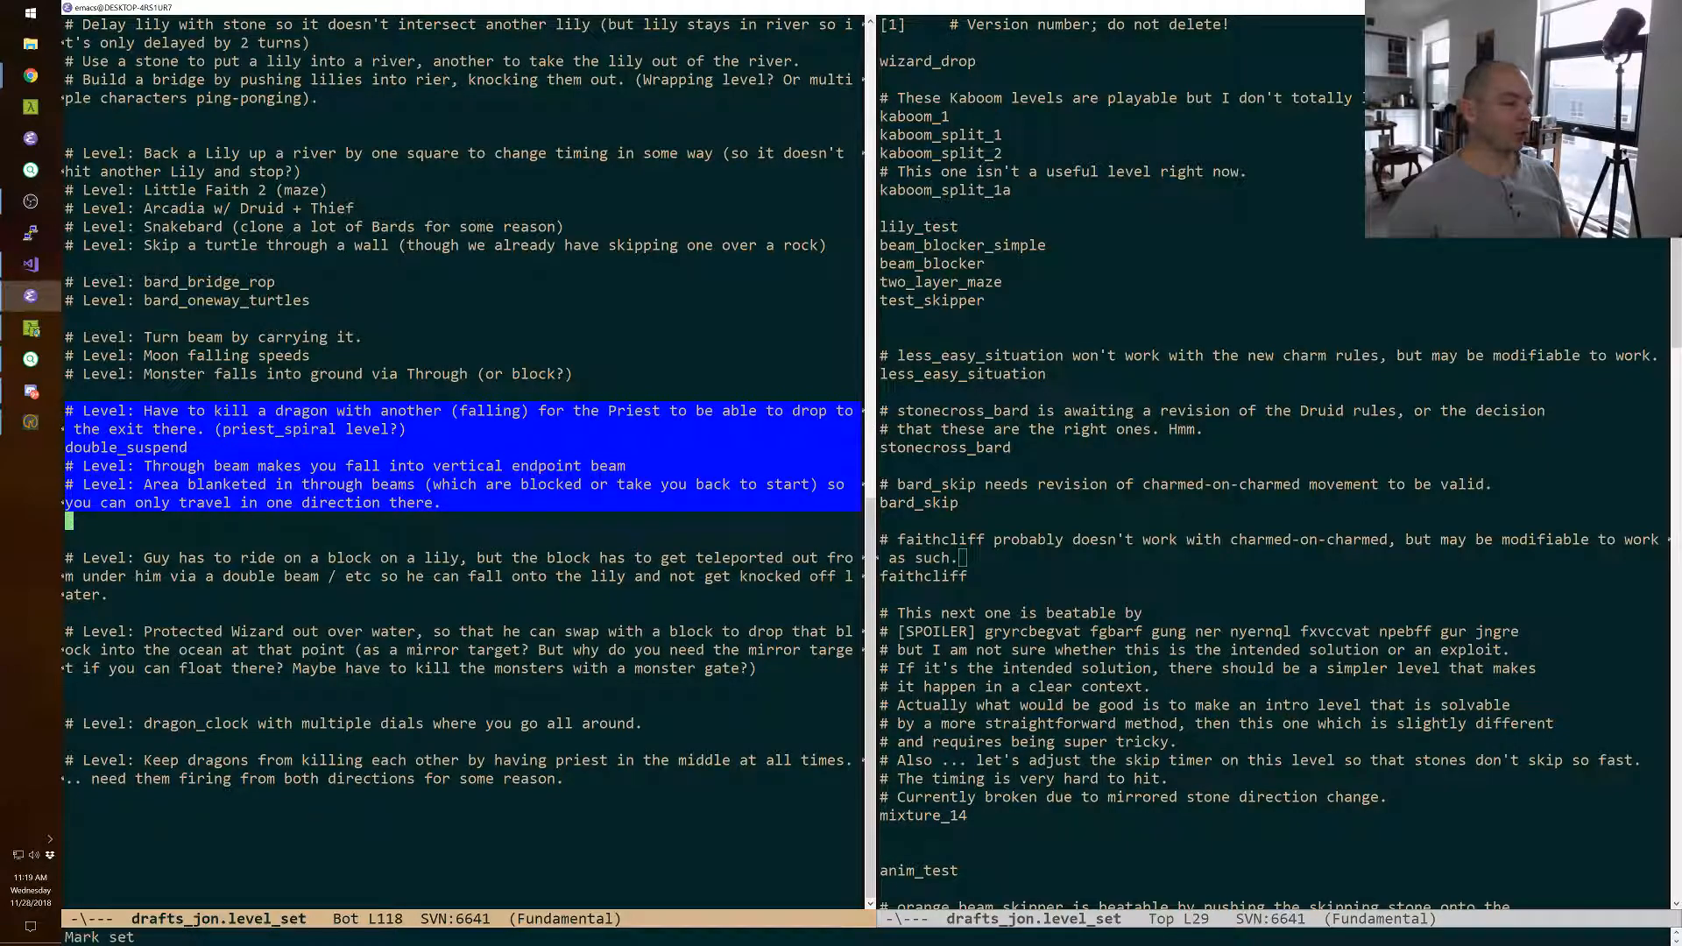
left_click(393, 484)
key("alt+Tab")
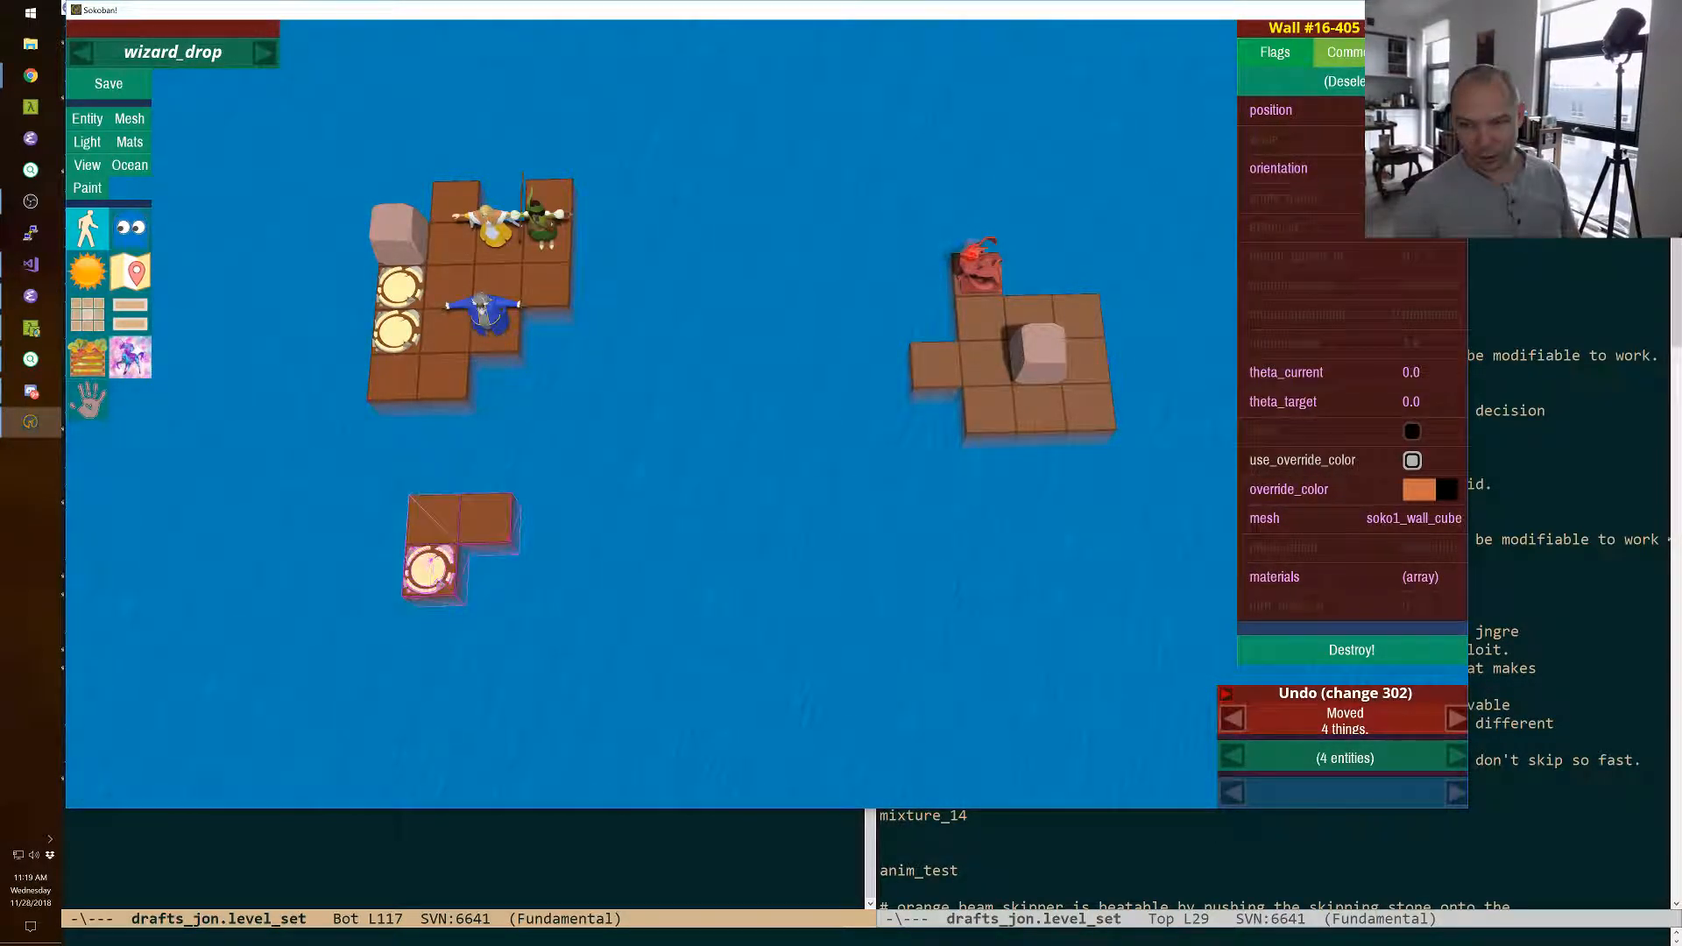
key("alt+Tab")
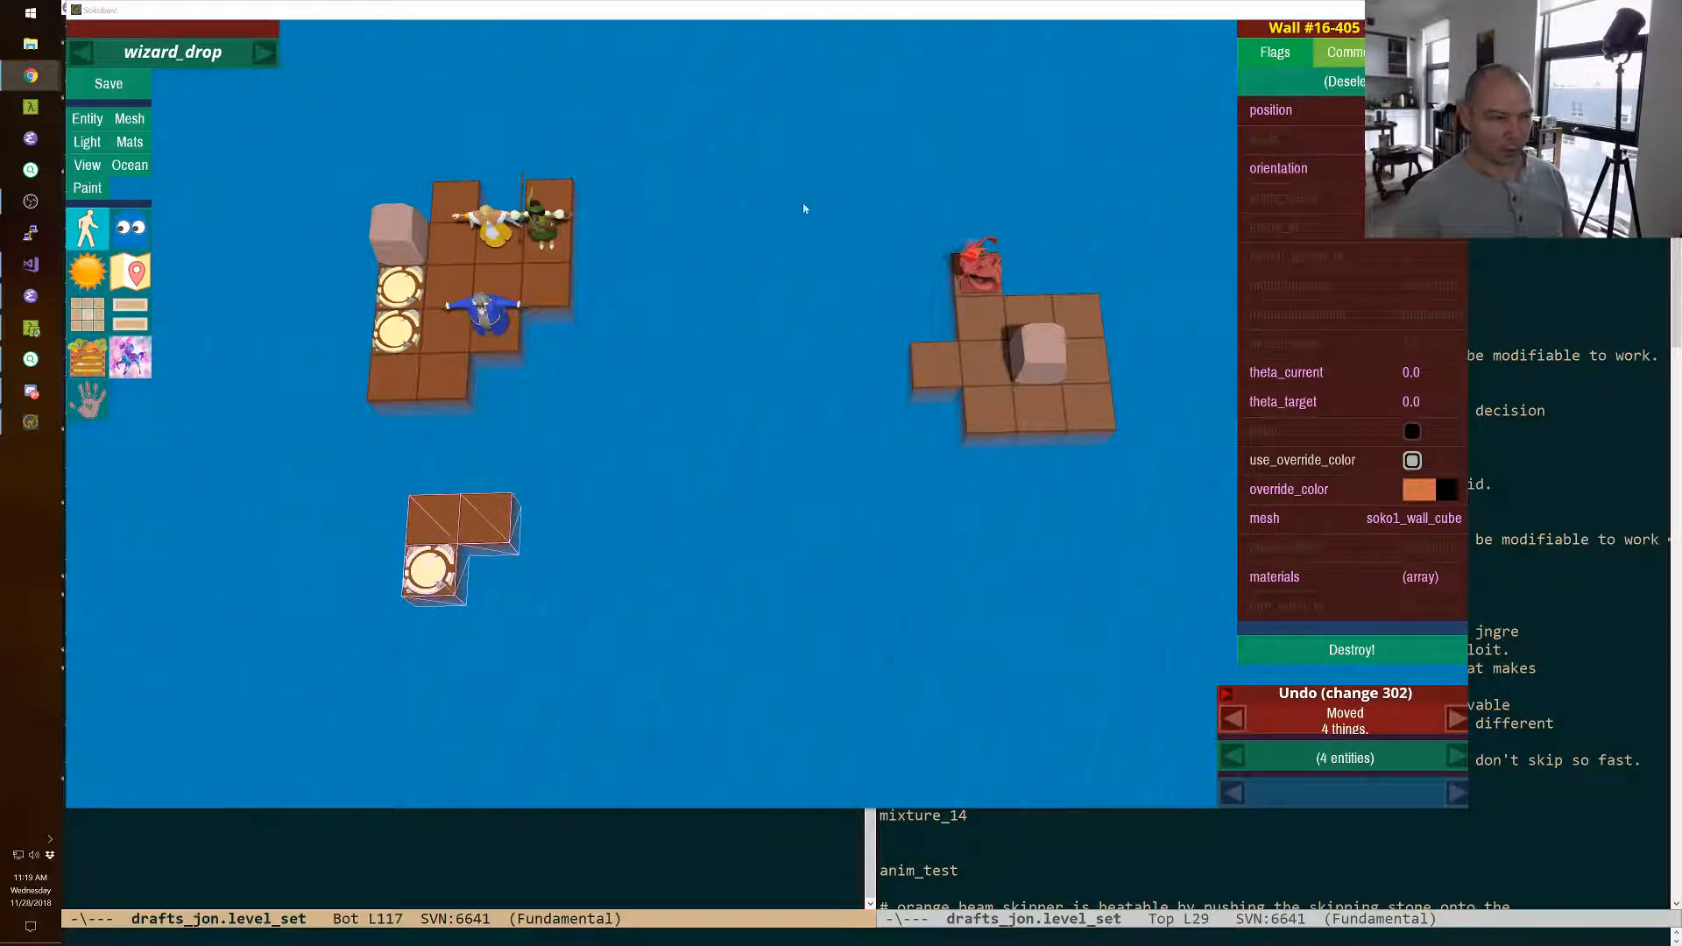
left_click(929, 18)
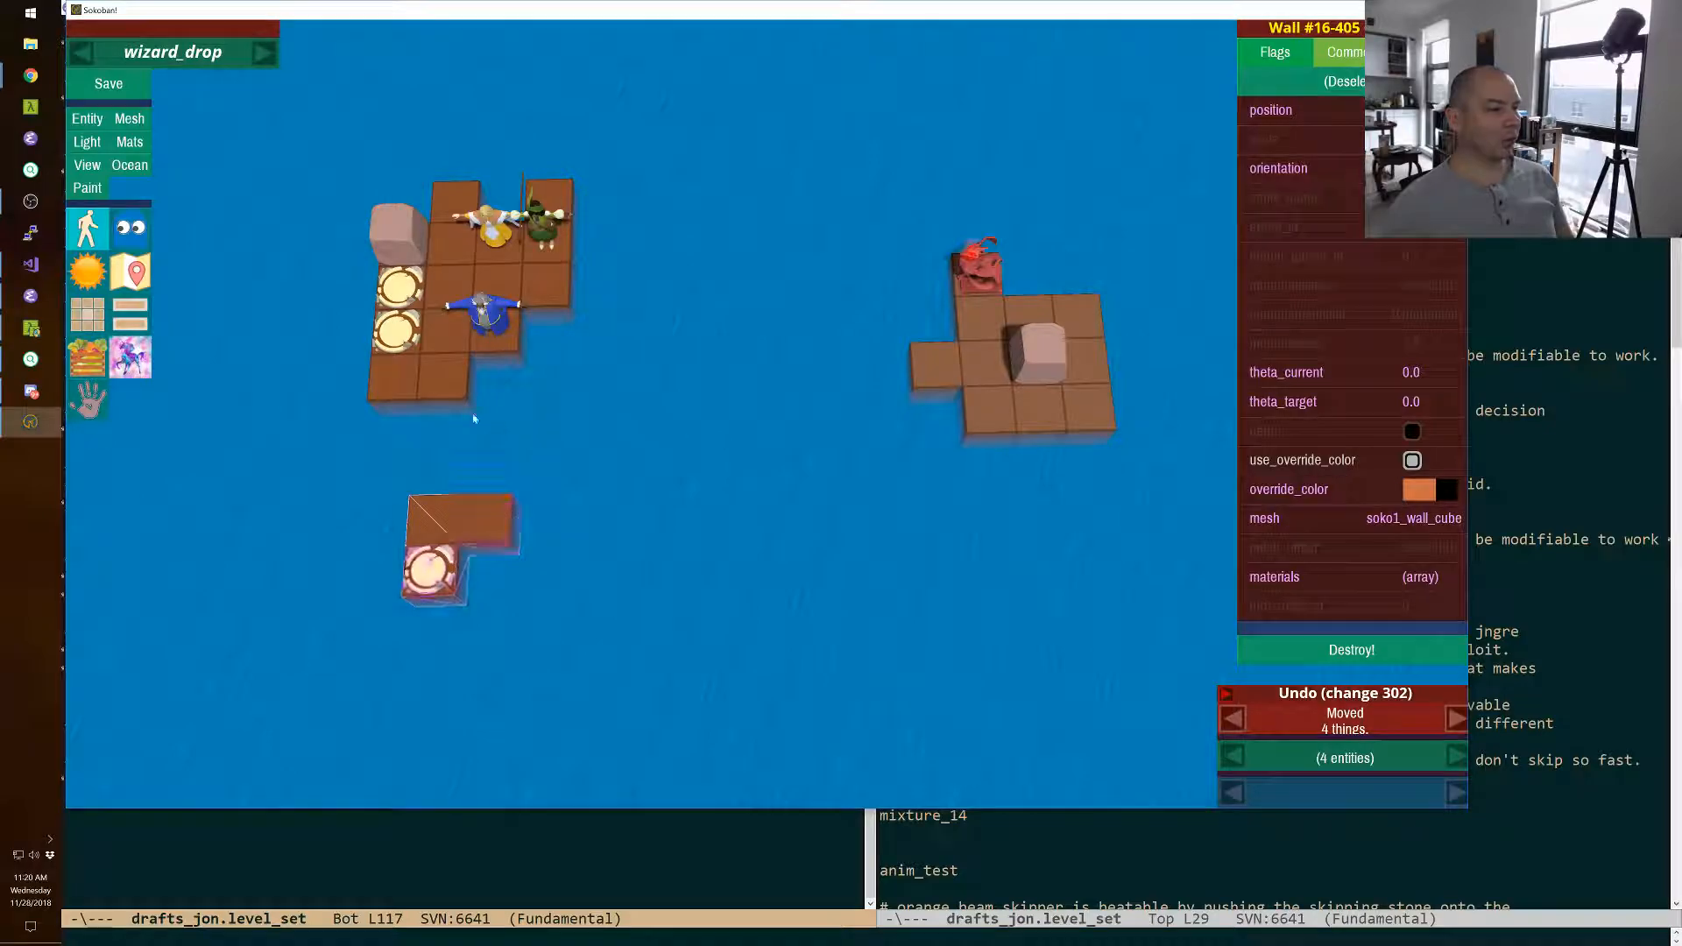
Show the Ocean grid and paint a straight one-tile-wide current flowing forward between the two larger islands, down to the grid's front edge.
left_click(129, 165)
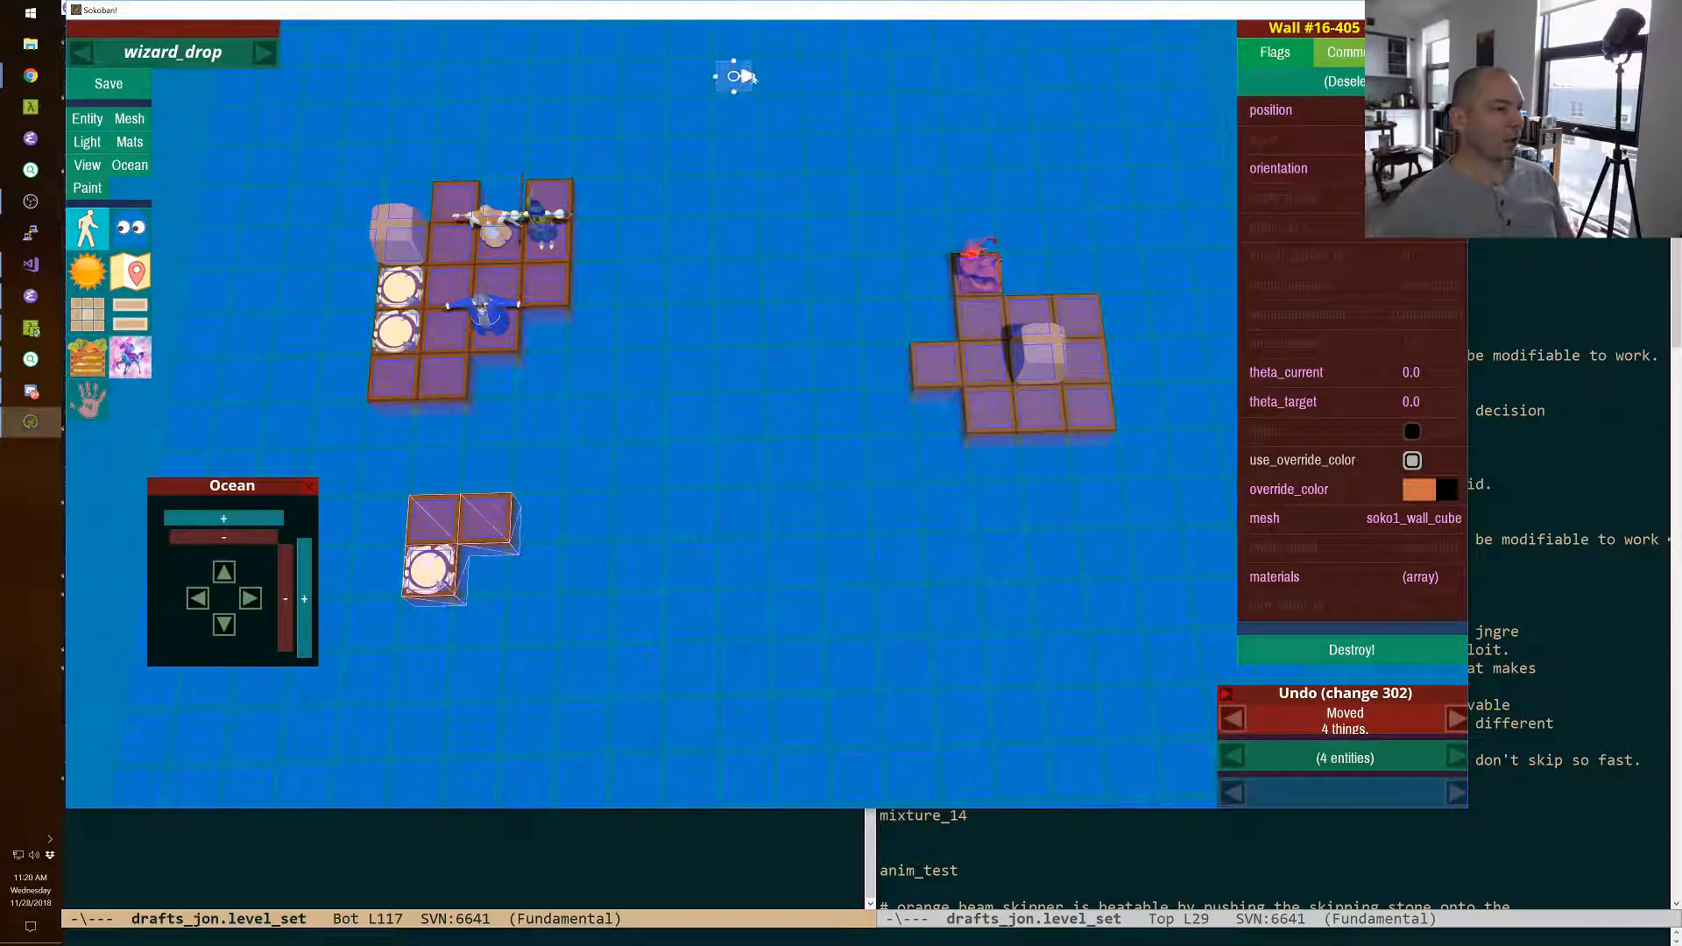
left_click(734, 43)
mouse_move(734, 80)
left_mouse_down()
mouse_move(743, 711)
mouse_move(745, 681)
left_mouse_up()
left_click(745, 681)
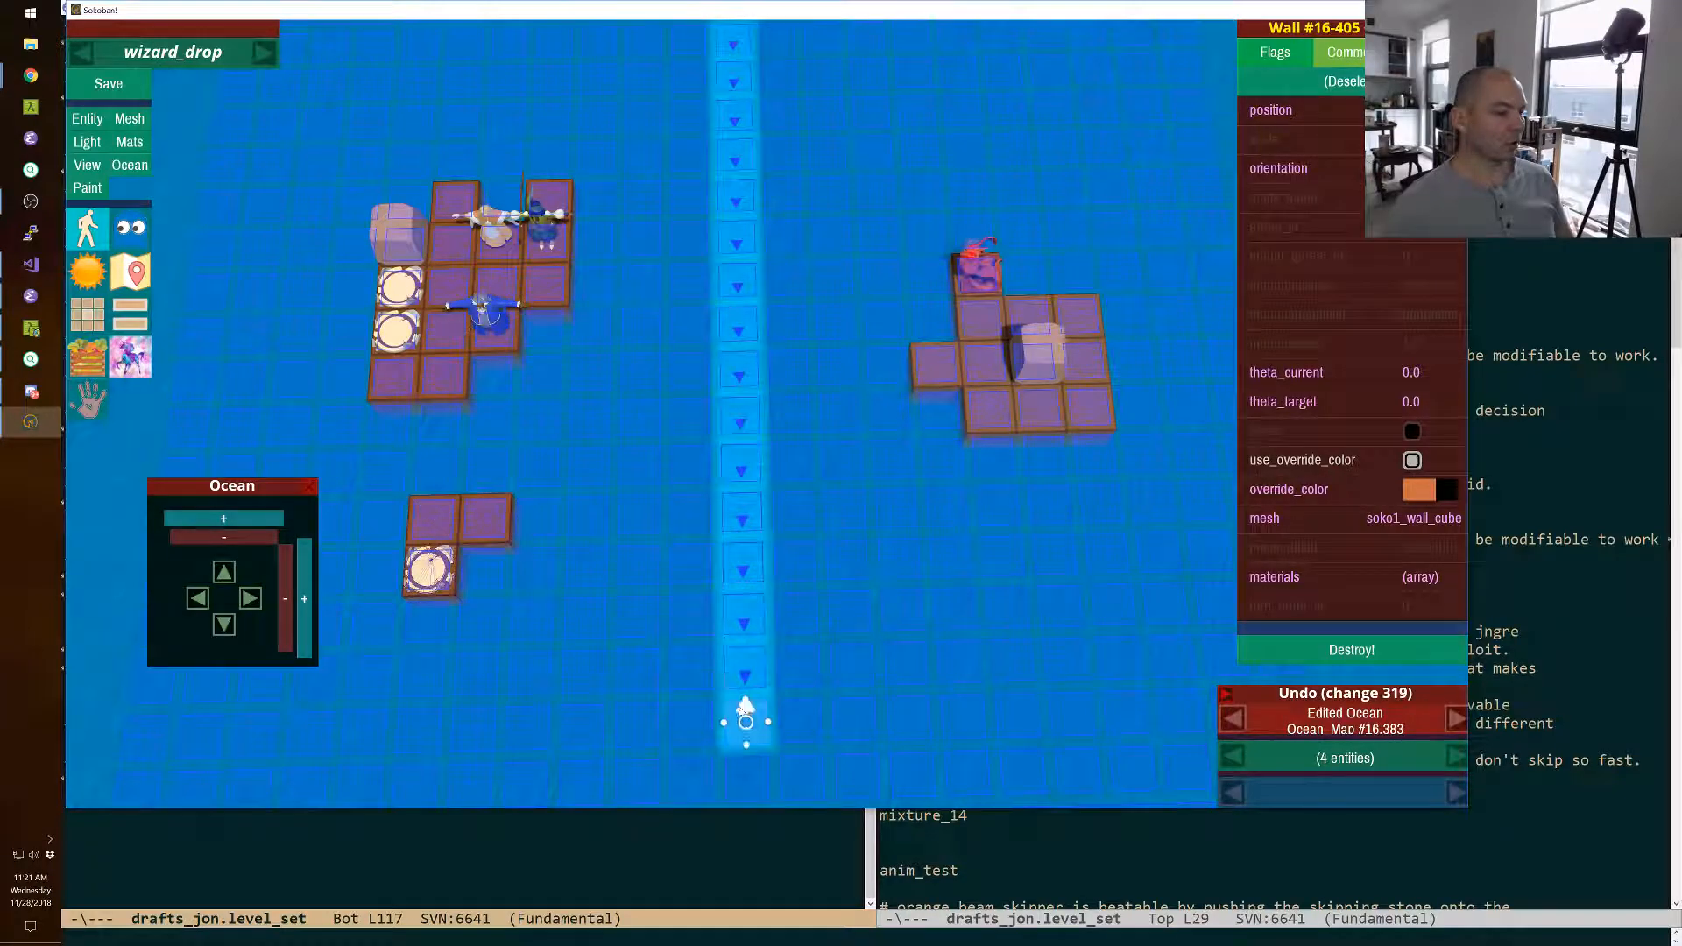
left_click(745, 739)
right_click_drag(745, 738, 745, 780)
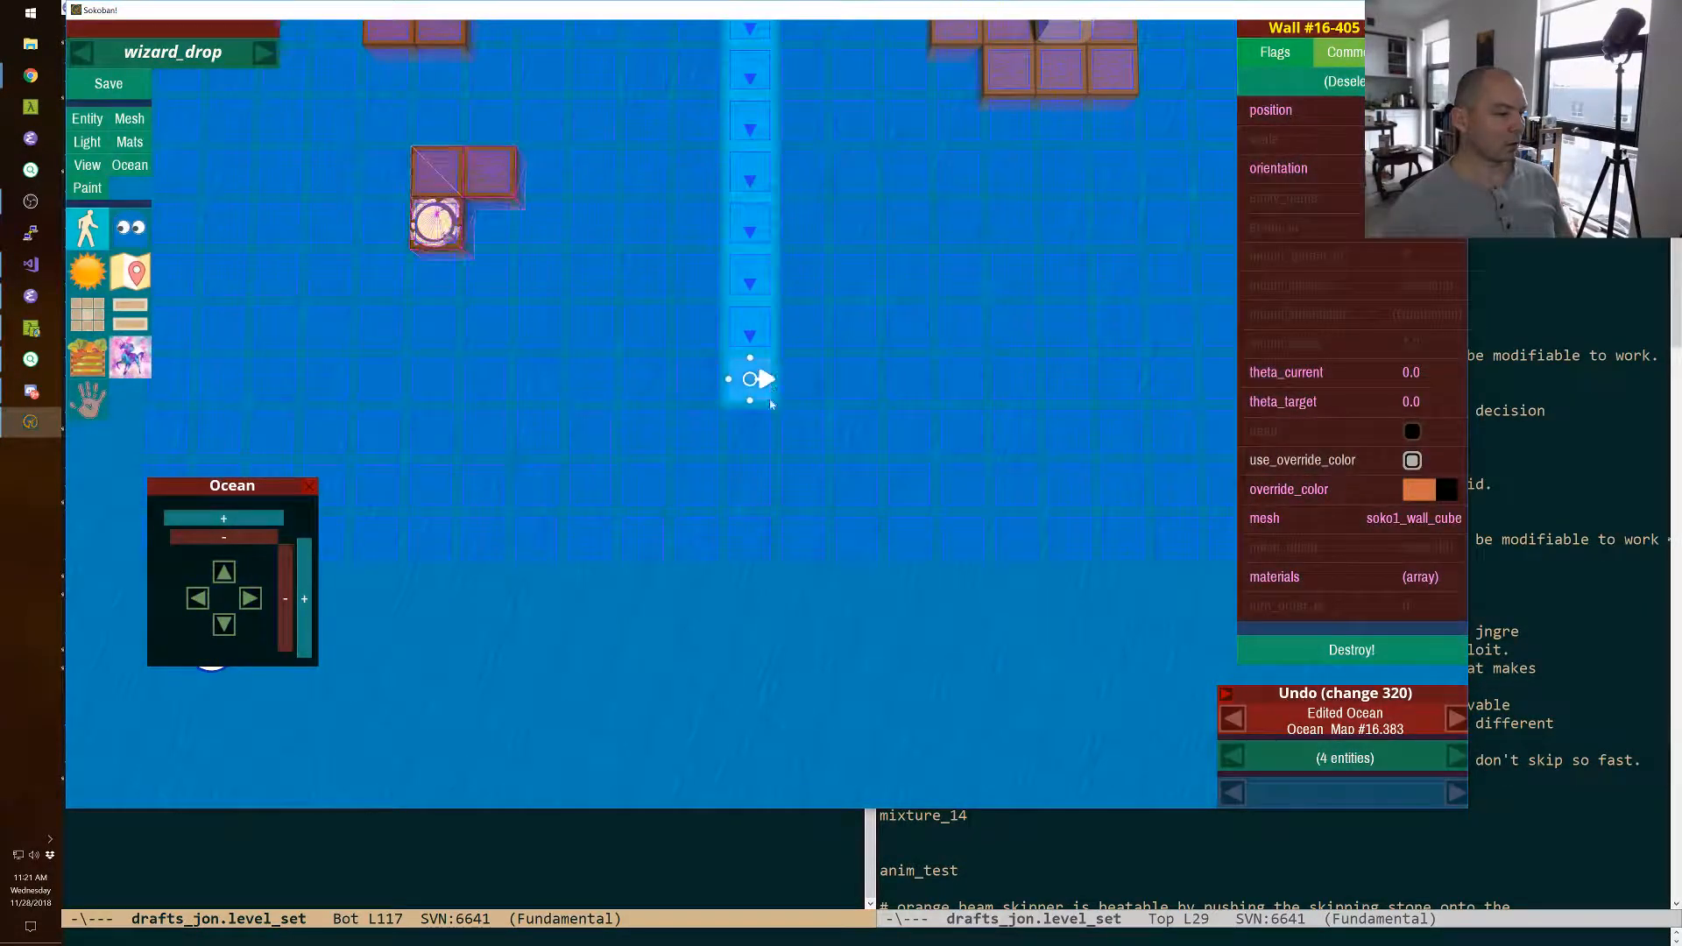
left_click(750, 450)
left_click(749, 507)
left_click(749, 555)
Move the small exit island eight tiles across the current to the monster's side and one tile forward.
right_click_drag(749, 556, 753, 402)
key("shift+w")
key("s")
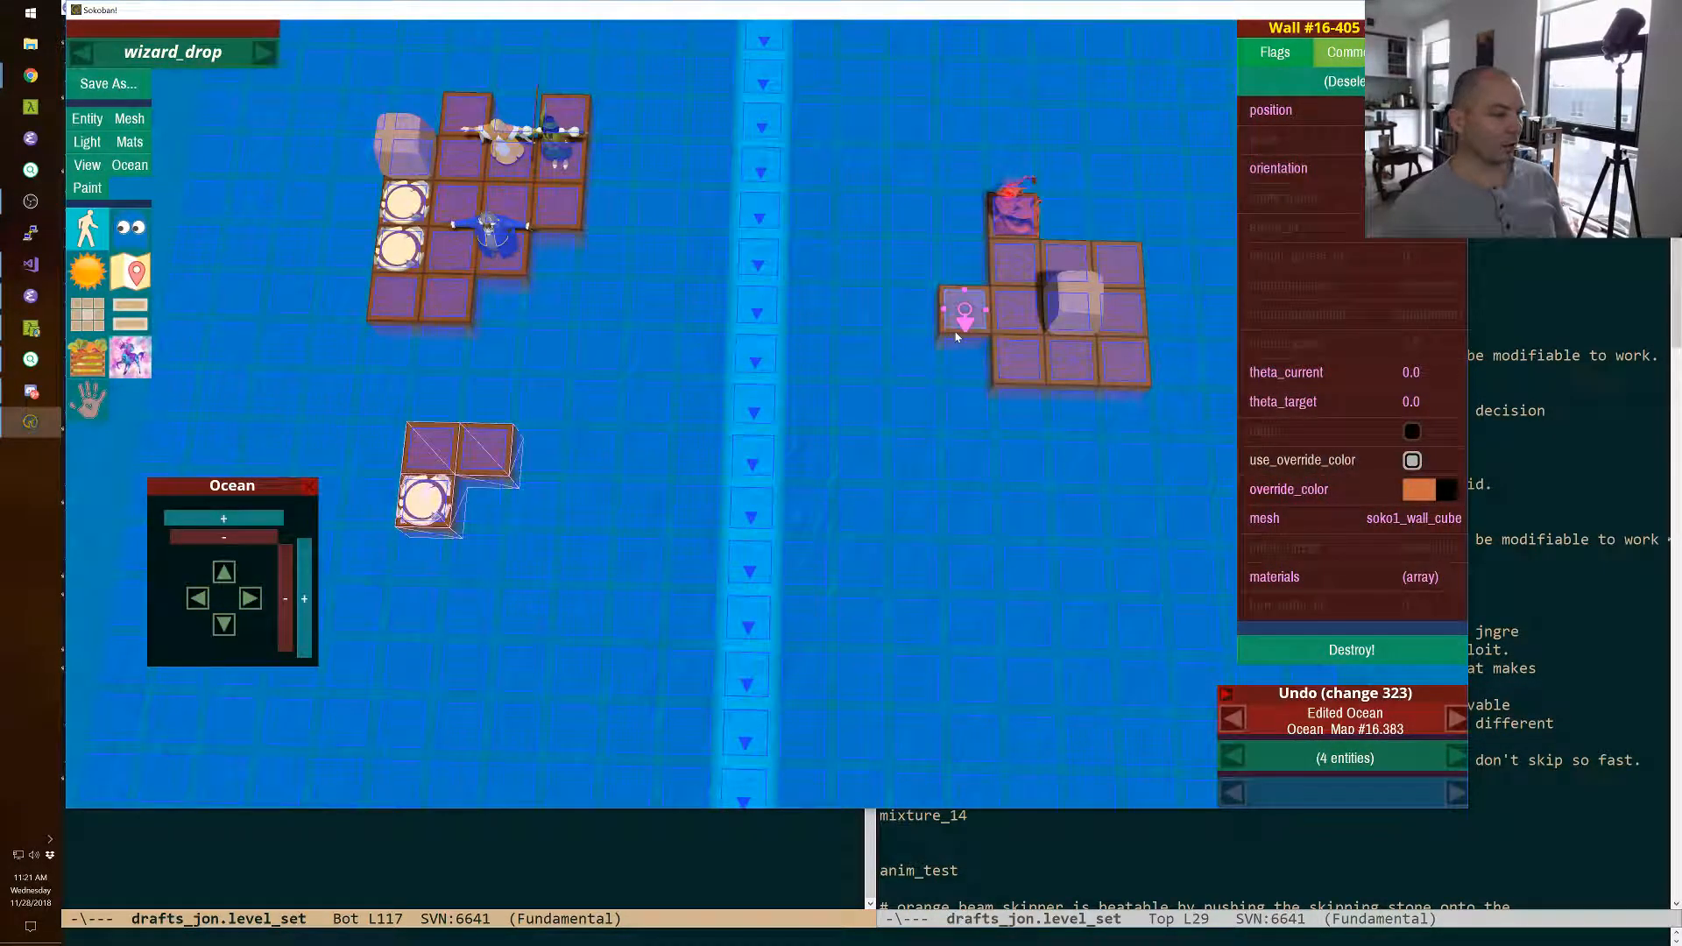
key("Right")
key("Right")
key("Right")
key("Right")
key("Right")
key("Right")
key("Right")
key("Right")
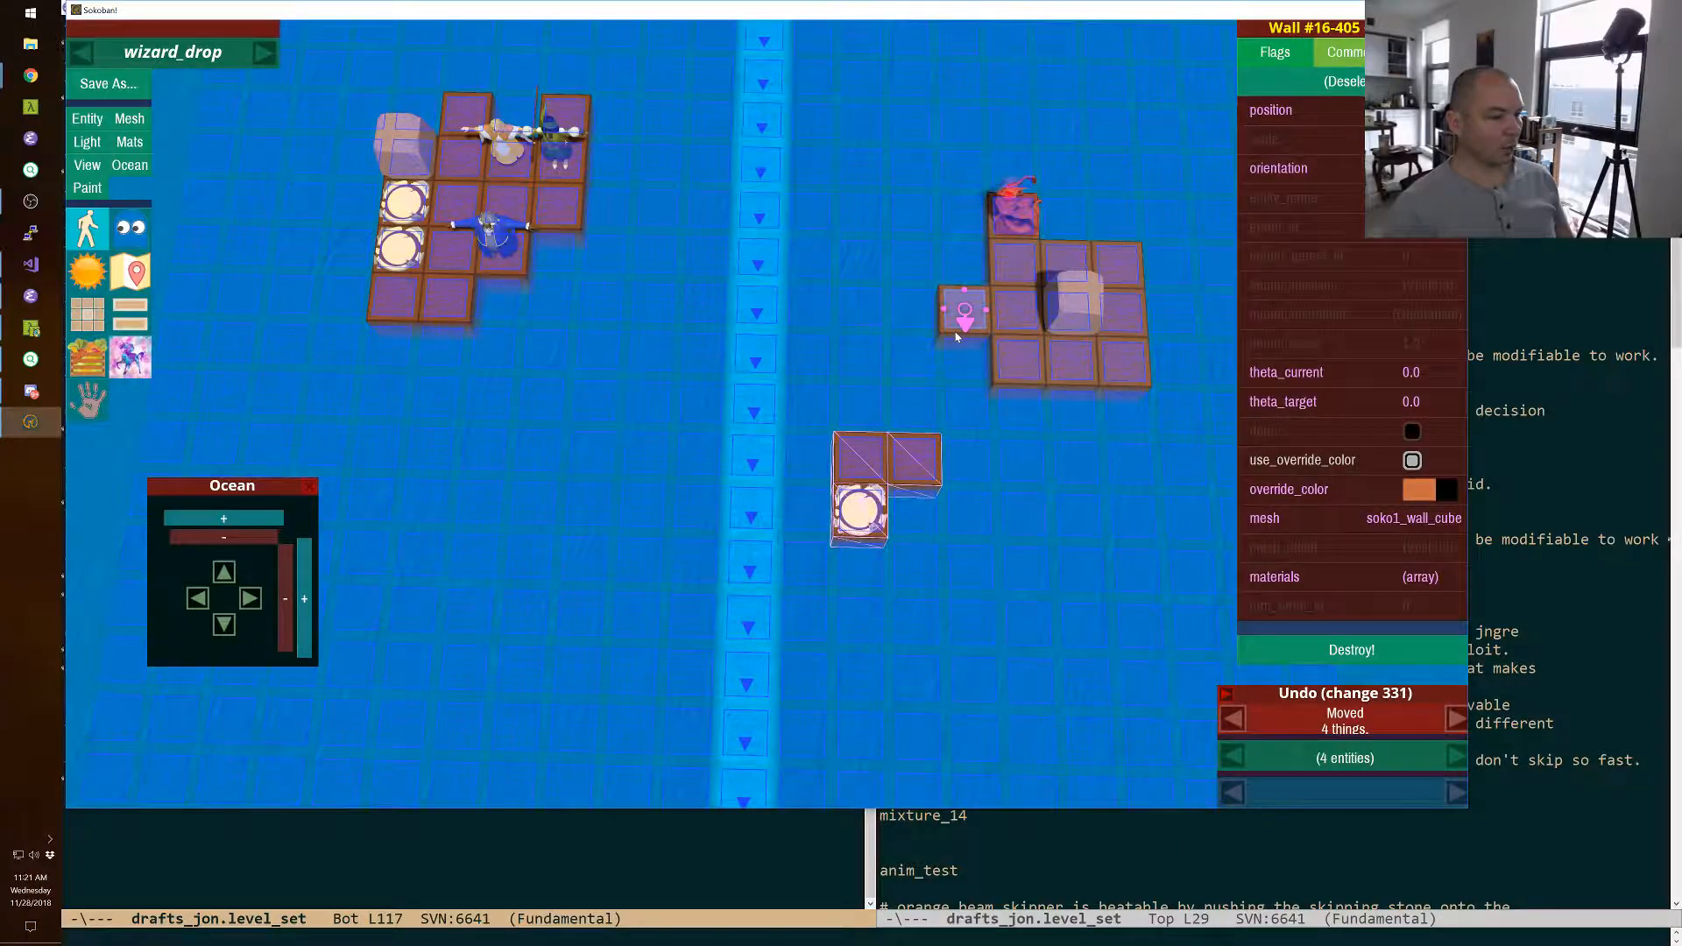
key("Down")
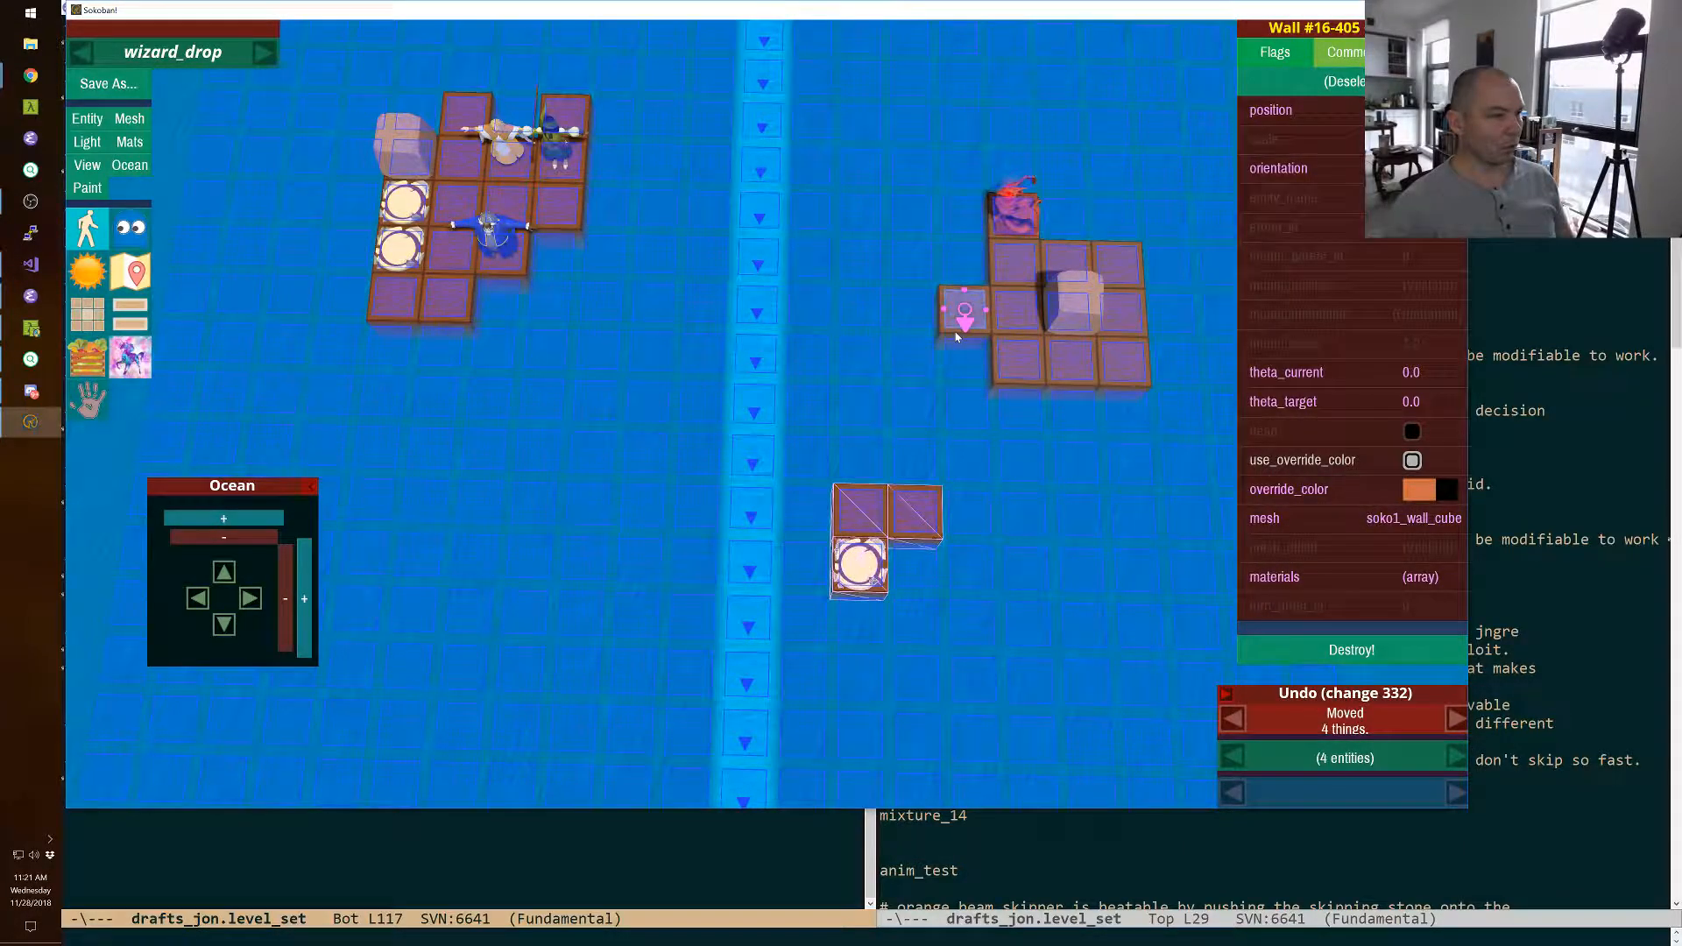
Move the exit island five tiles back across the current to the characters' side, deselect it, and close the Ocean controls.
key("Left")
key("Left")
key("Left")
key("Left")
key("Left")
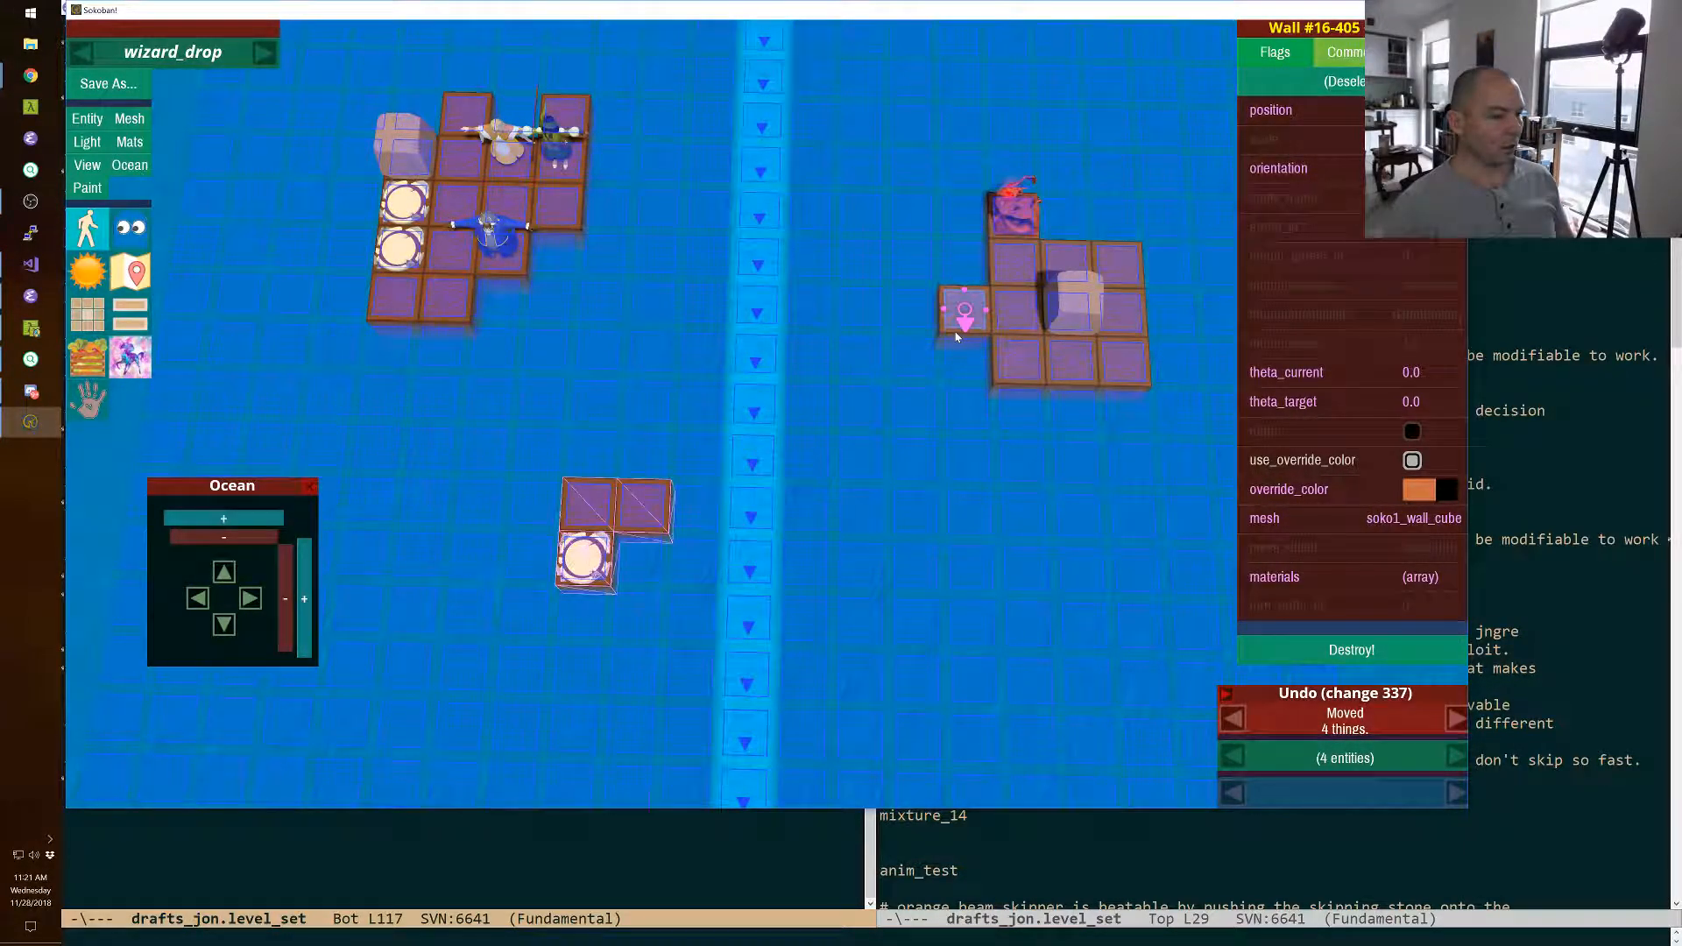
left_click(956, 336)
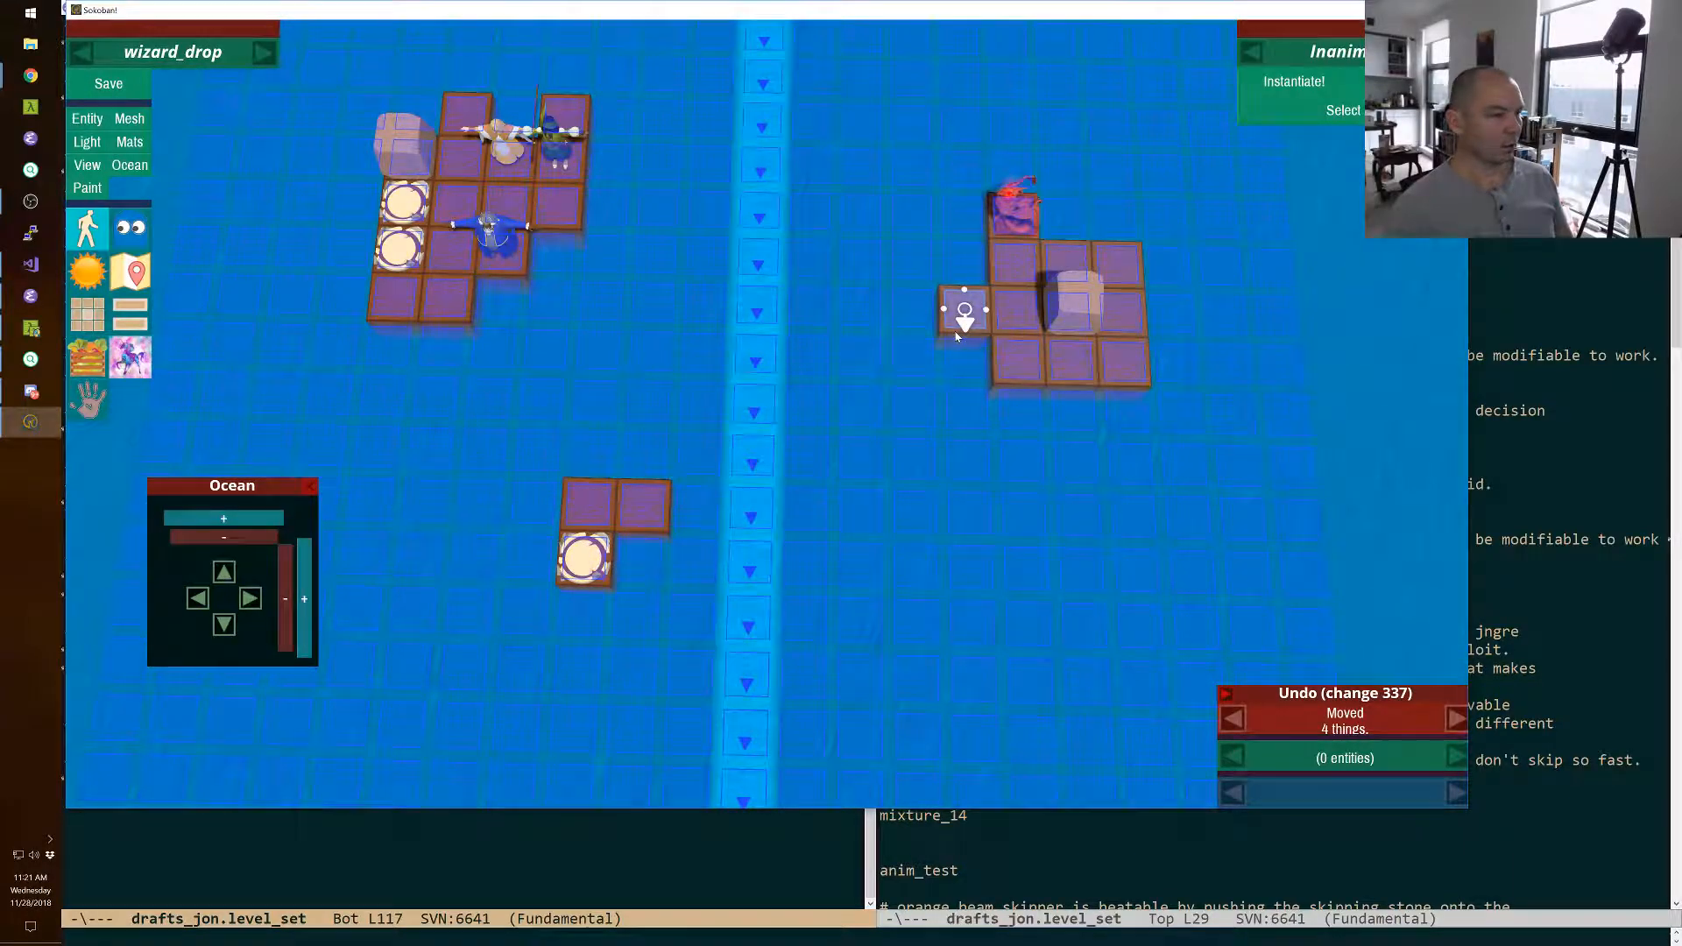
left_click(309, 485)
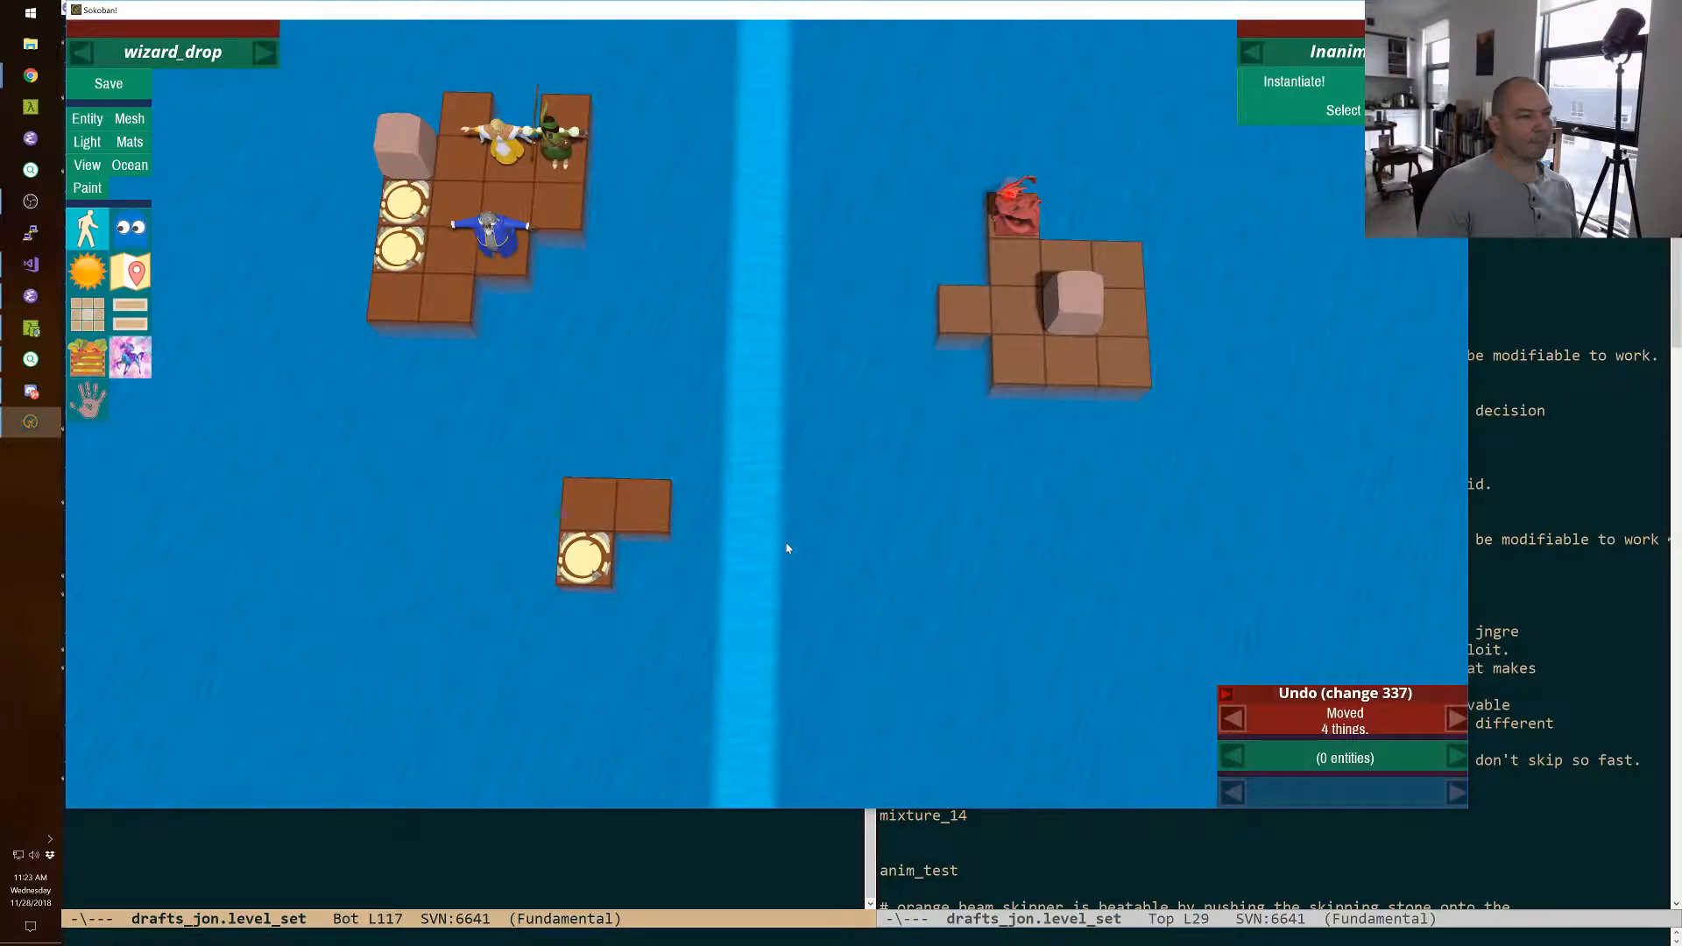
Reselect the exit island and move it five tiles across the current to the monster's side.
key("shift+z")
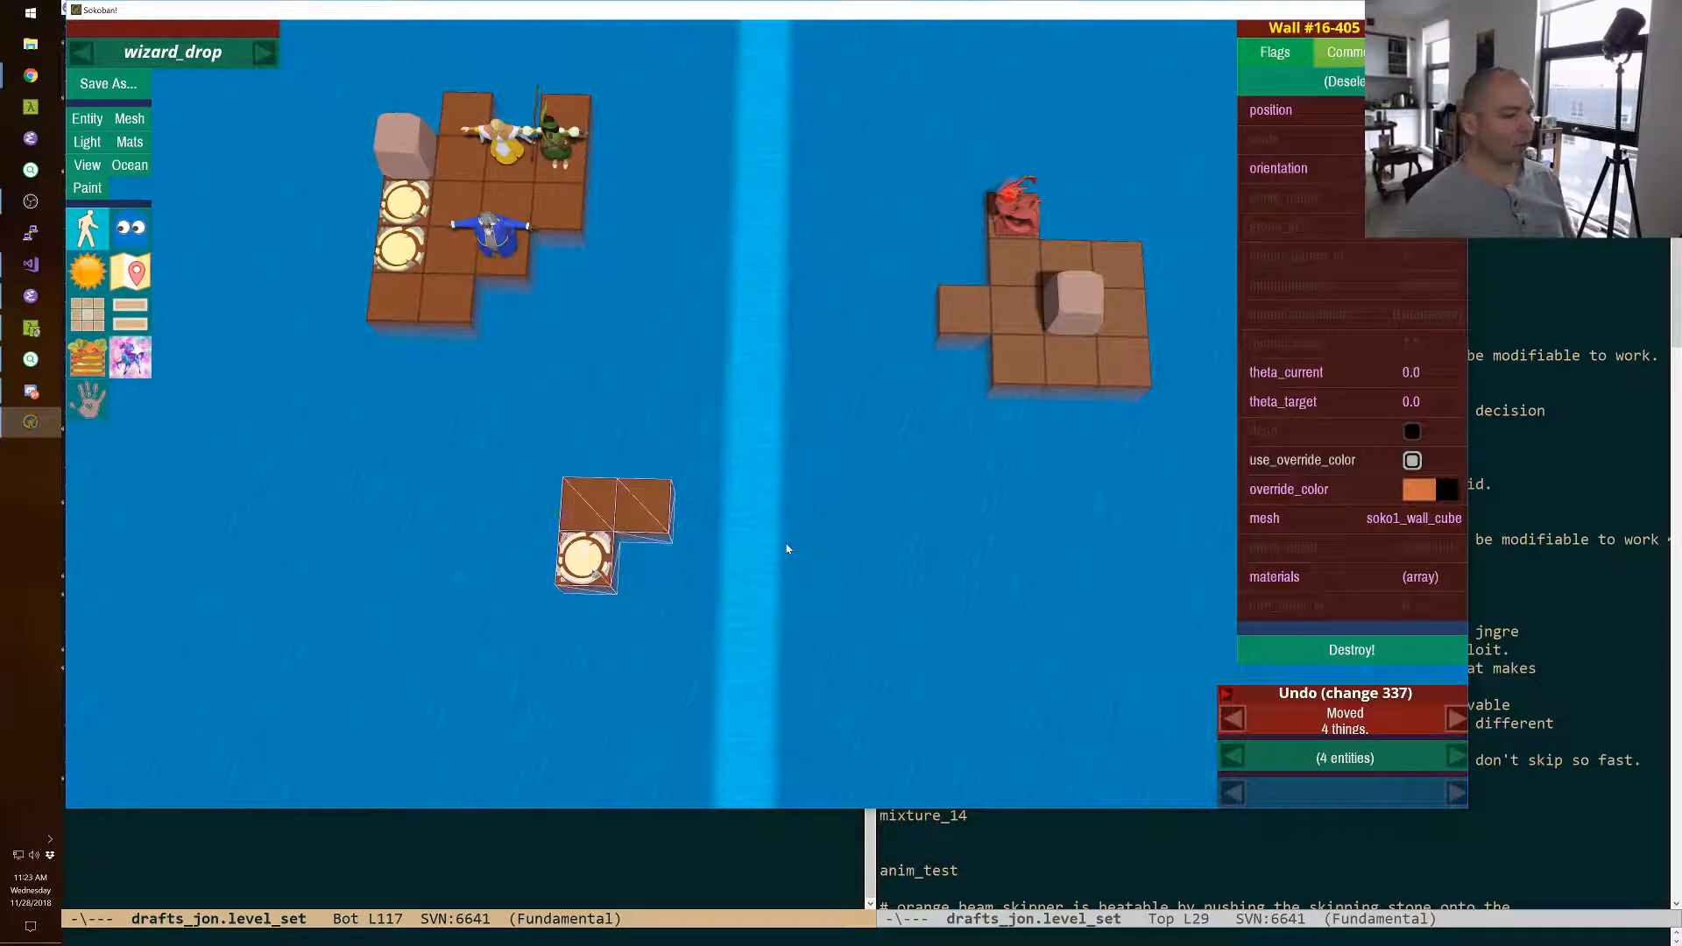
key("shift+Right")
key("shift+Right")
key("shift+Right")
key("shift+Right")
key("shift+Right")
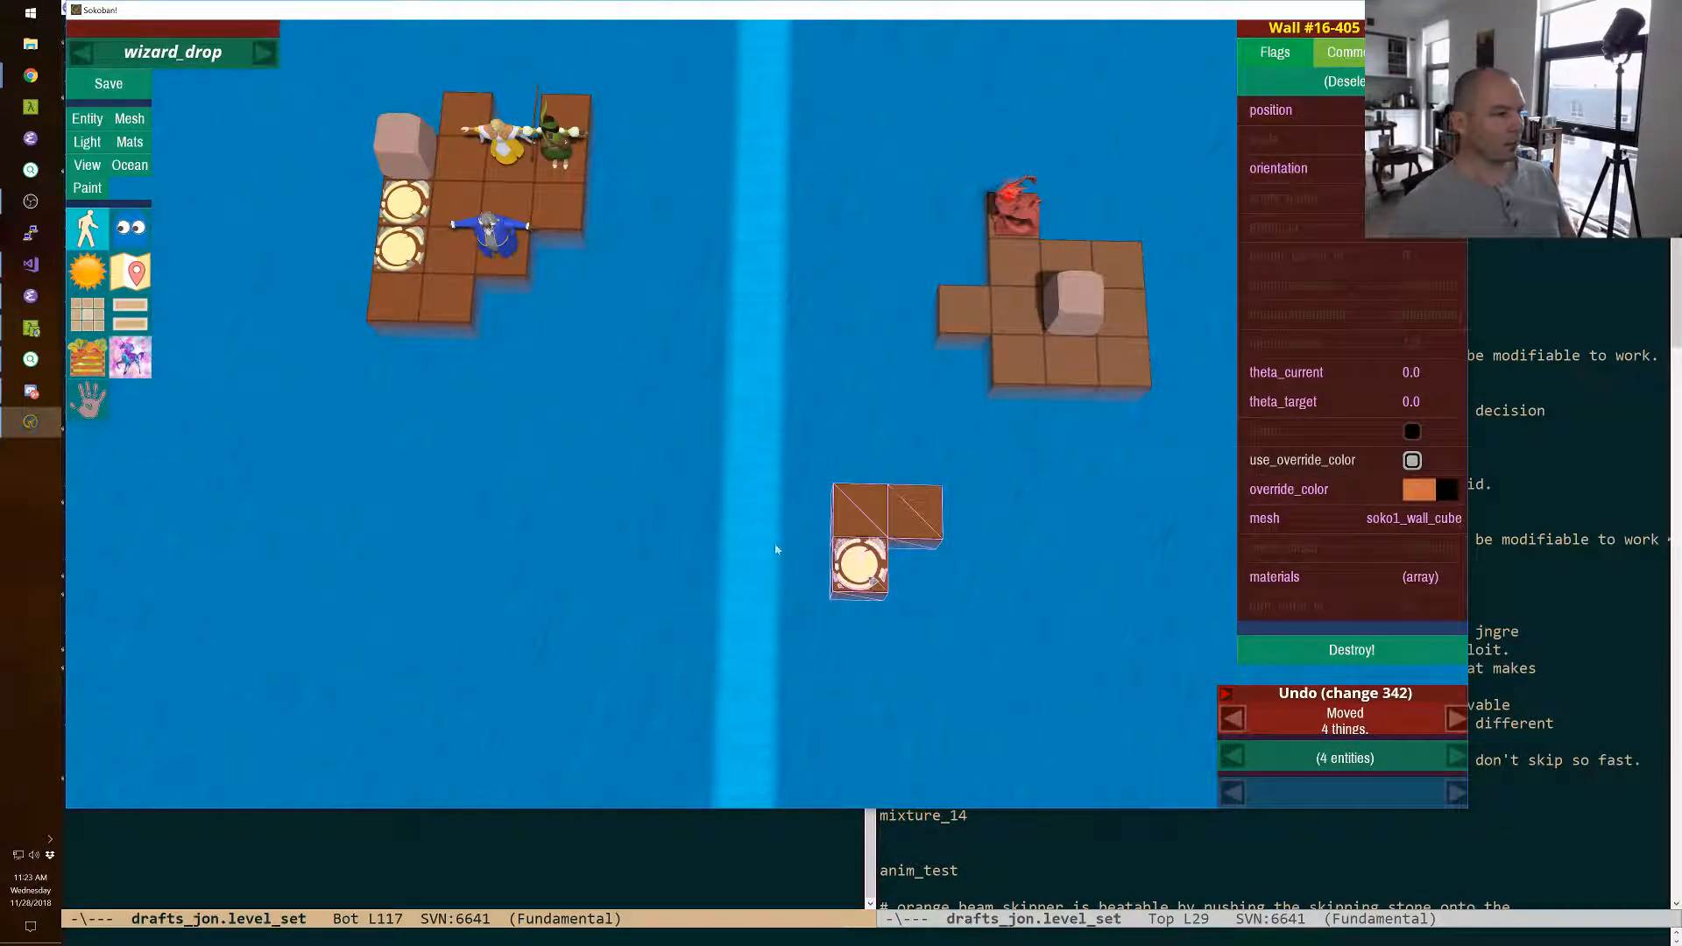
Move the boulder from the monster's island onto the characters' island, on the front corner tile just ahead of the two exits.
left_click(1077, 306)
key("shift+Left")
key("shift+Left")
key("shift+Left")
key("shift+Left")
key("shift+Left")
key("shift+Left")
key("shift+Left")
key("shift+Left")
key("shift+Left")
key("shift+Left")
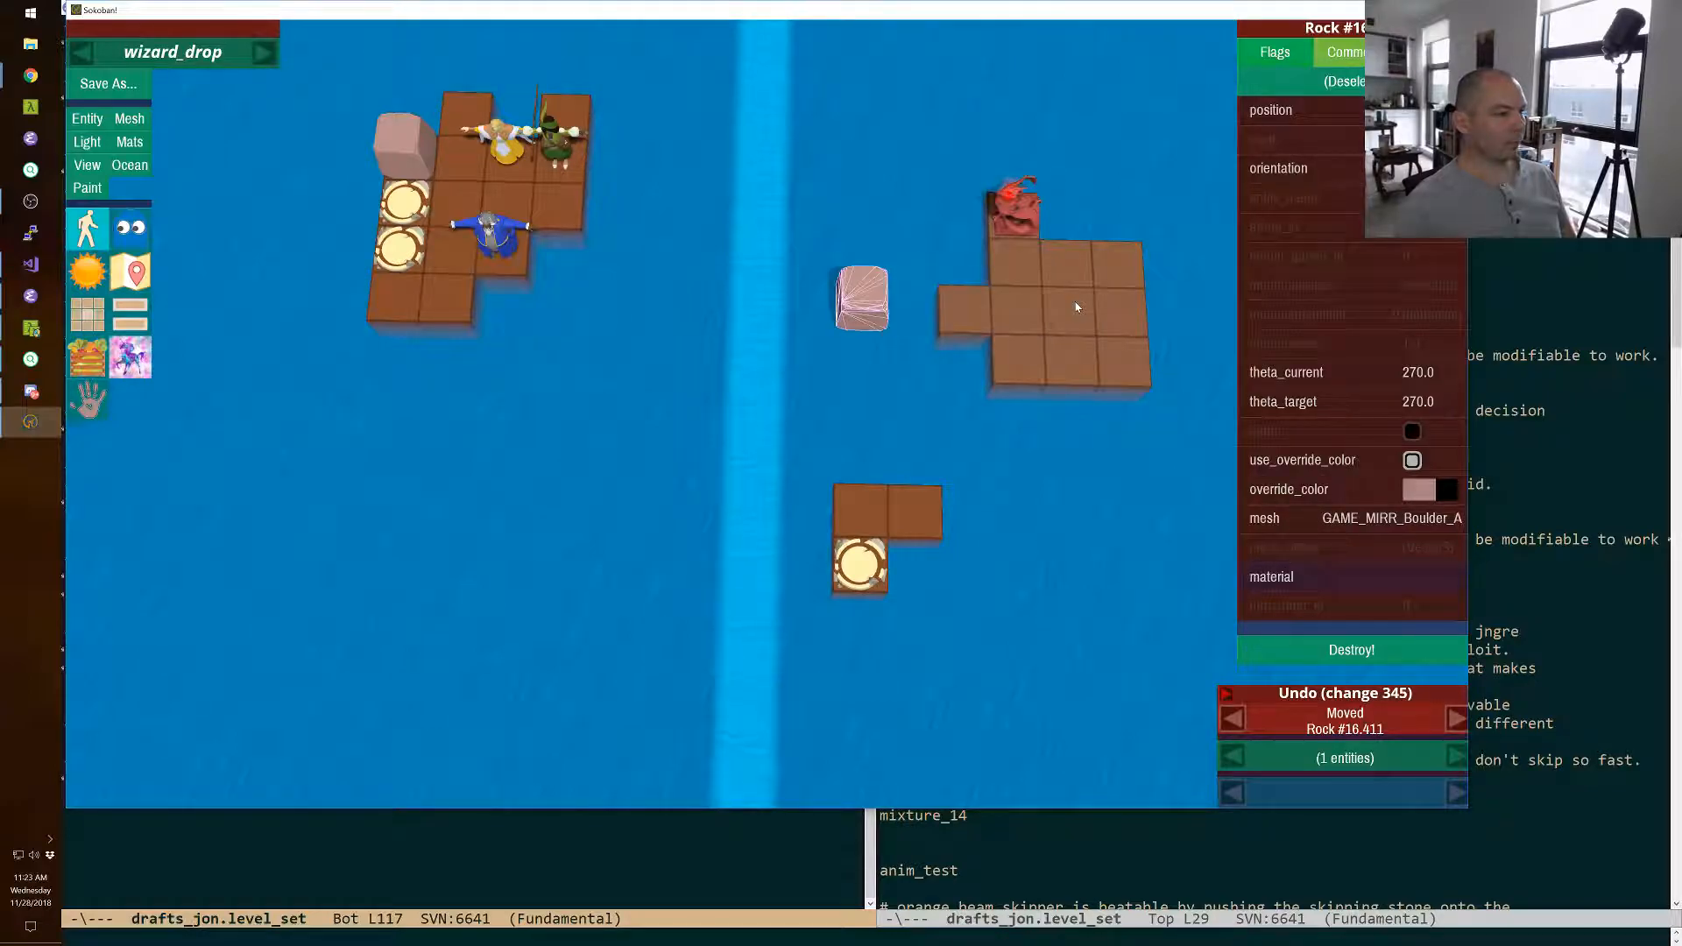
key("shift+Left")
key("shift+Left")
key("shift+Left")
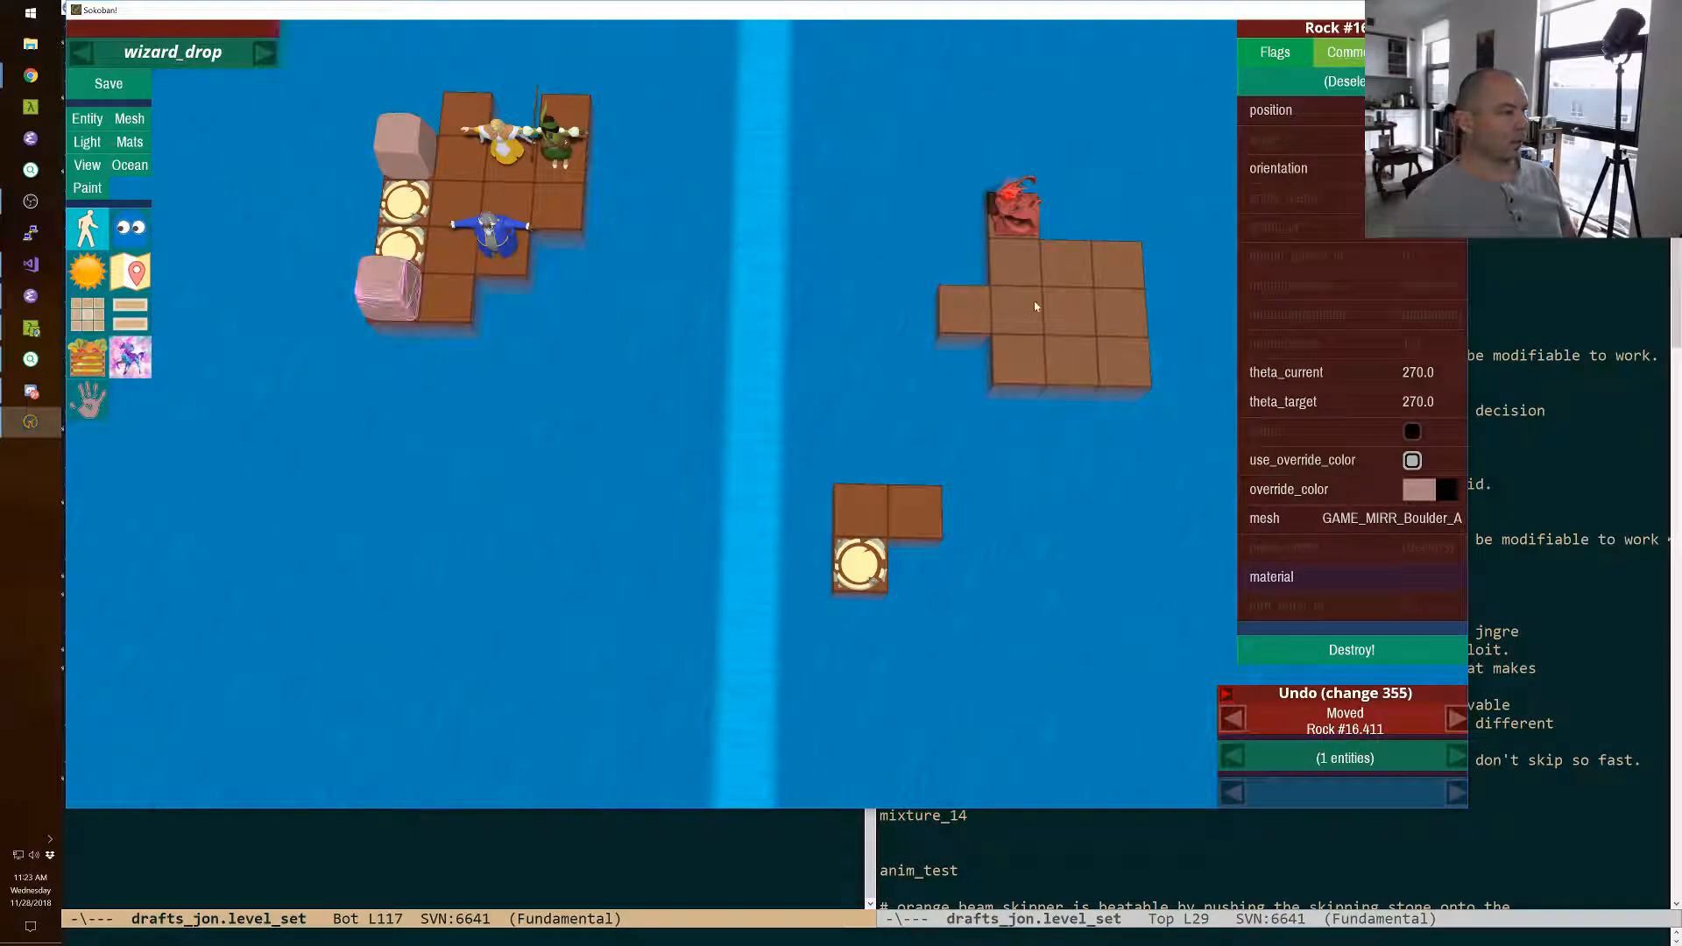
Save wizard_drop, switch to play mode, and restart the level with the new layout.
left_click(126, 82)
key("F11")
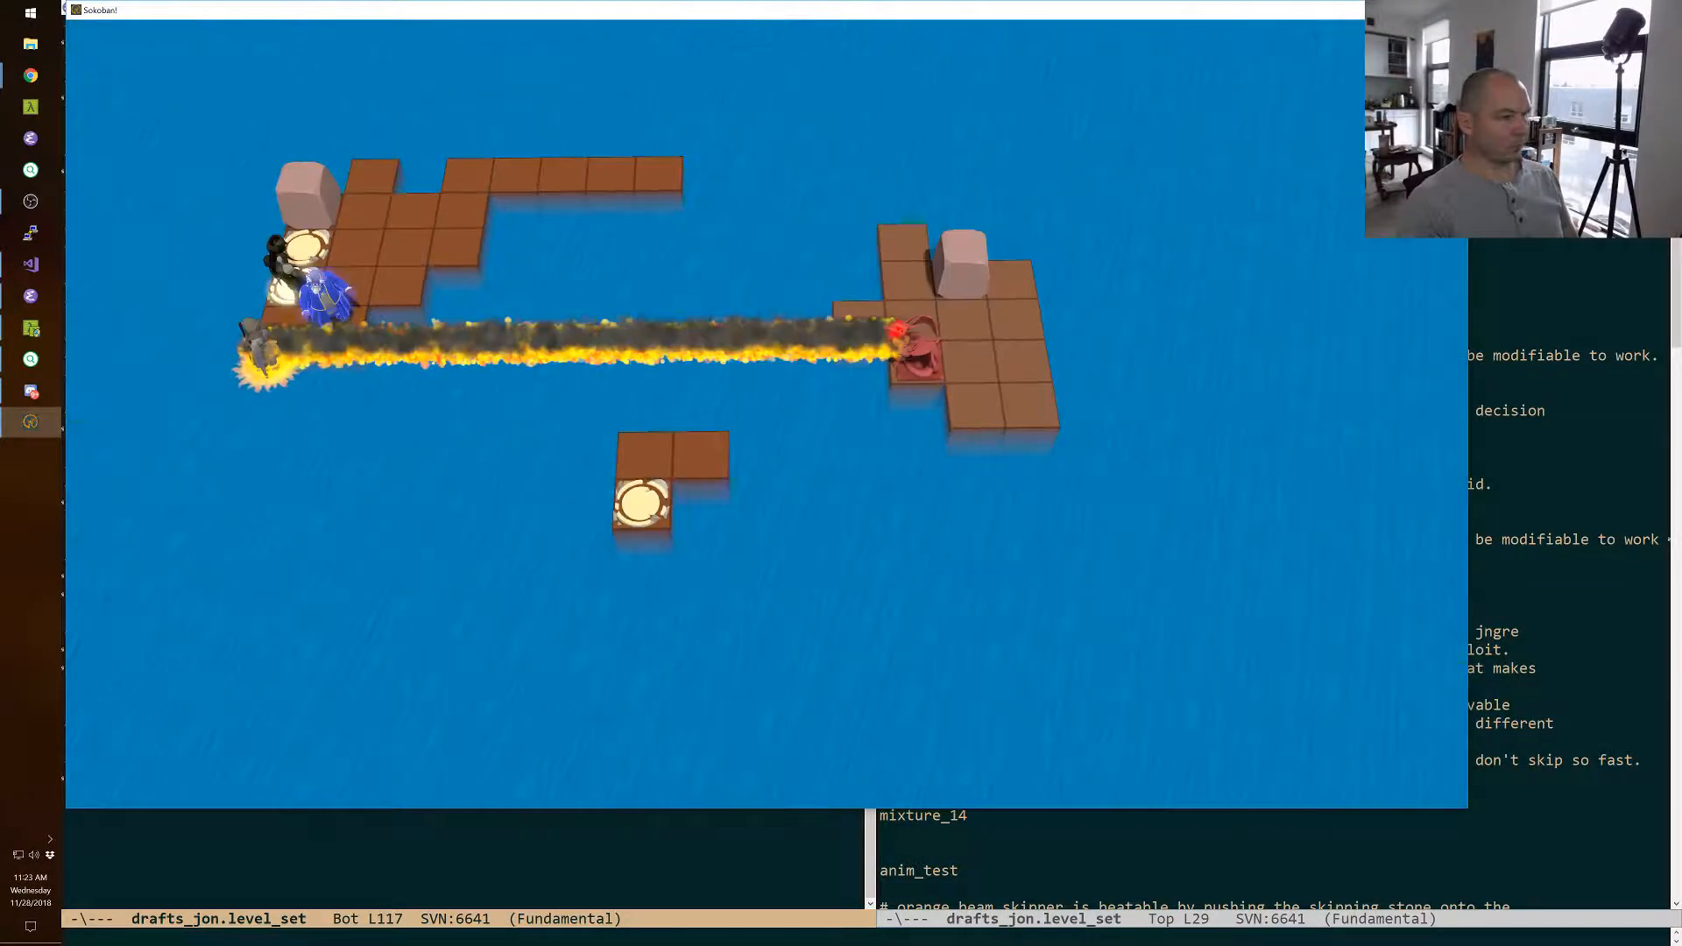
key("r")
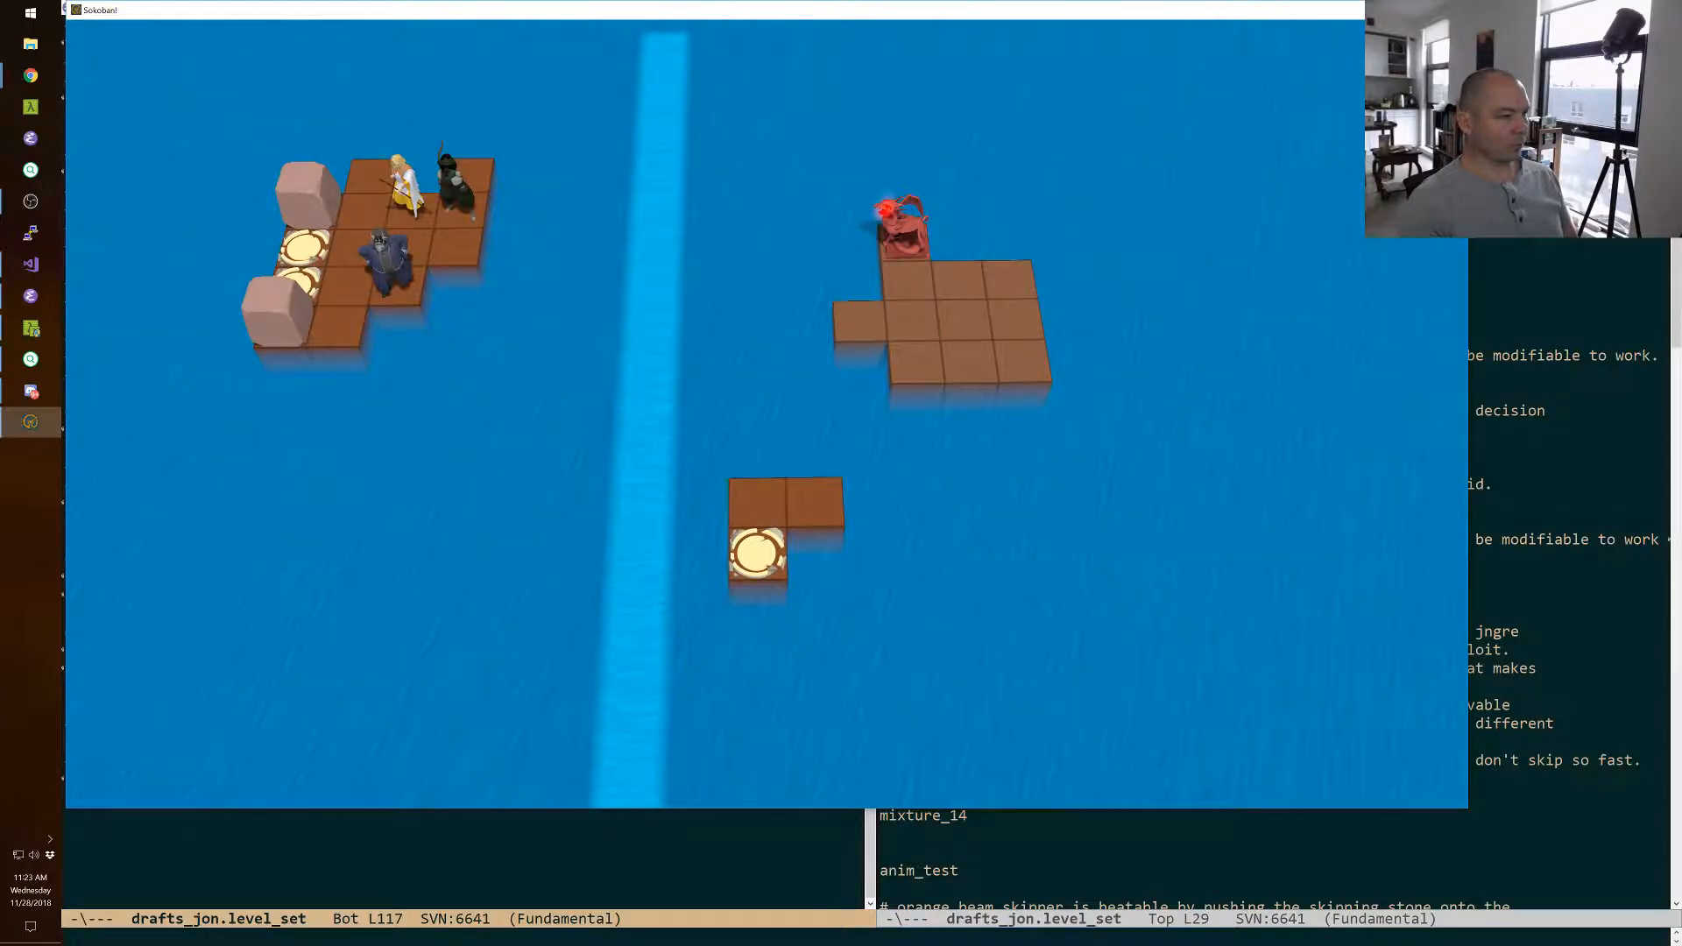
Playtest moving the priest and the green-clad character one row forward, side by side, into the monster's line of fire.
key("space")
Switch to the wizard and walk him around the other two characters to the back corner tile nearest the current.
key("space")
key("space")
key("Down")
key("Down")
key("space")
key("Left")
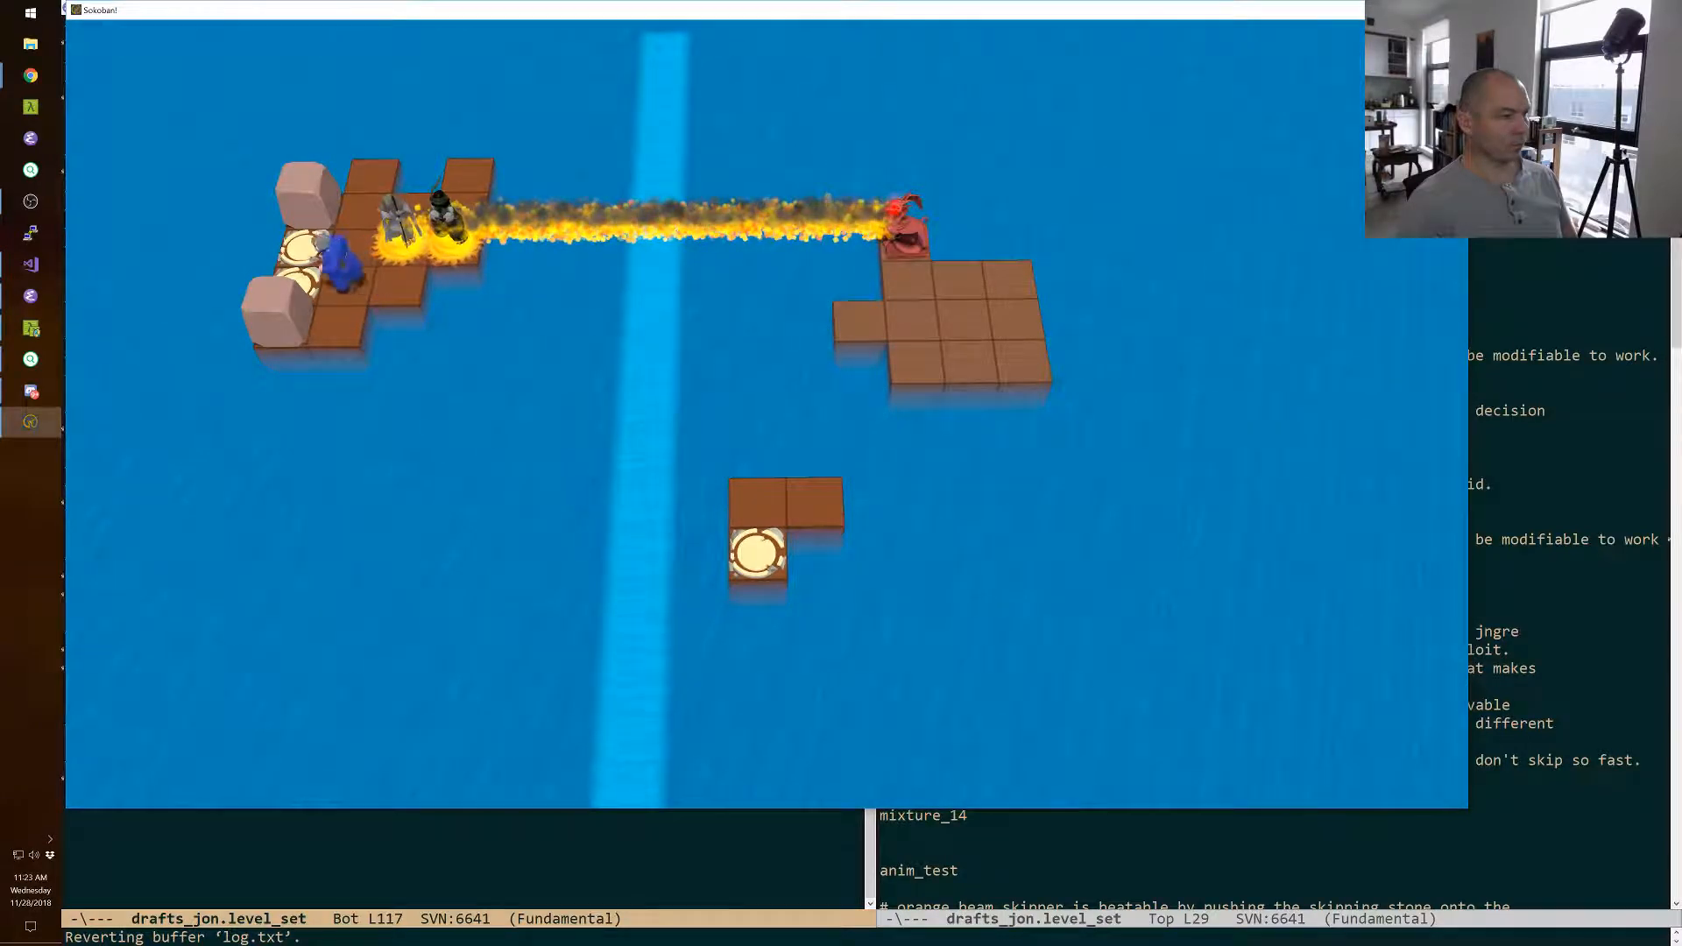
key("Up")
key("Up")
key("Right")
key("Right")
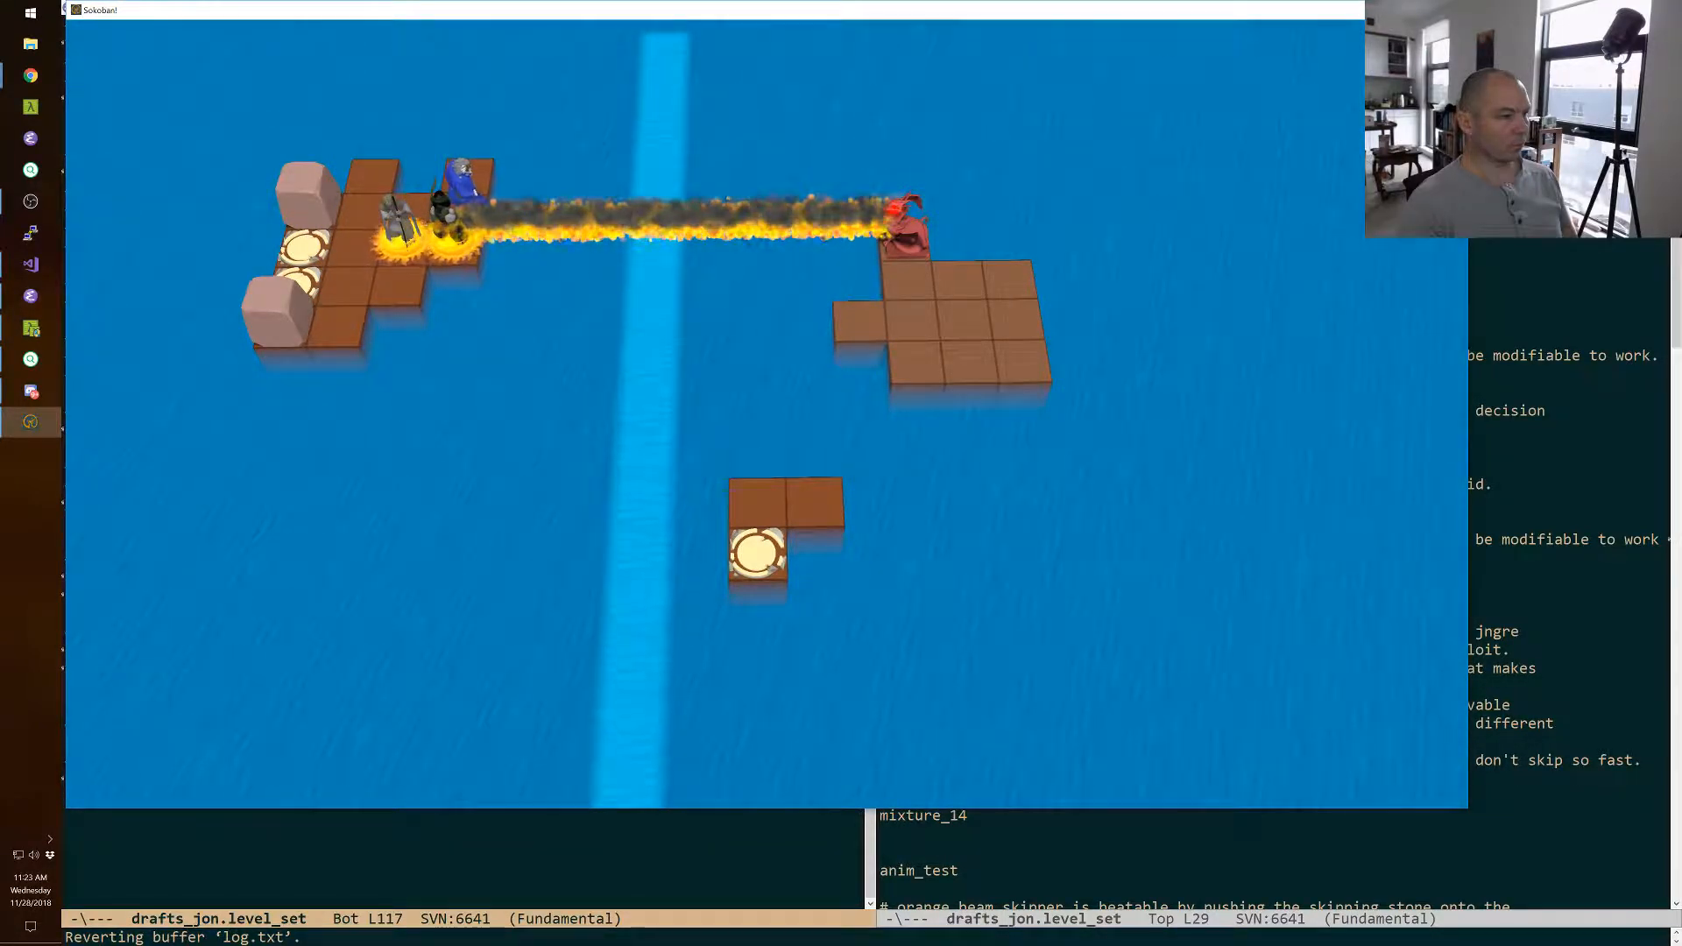
Switch to the green-clad character, walk four tiles toward the monster over the current with the priest behind, and return to the editor.
key("space")
key("space")
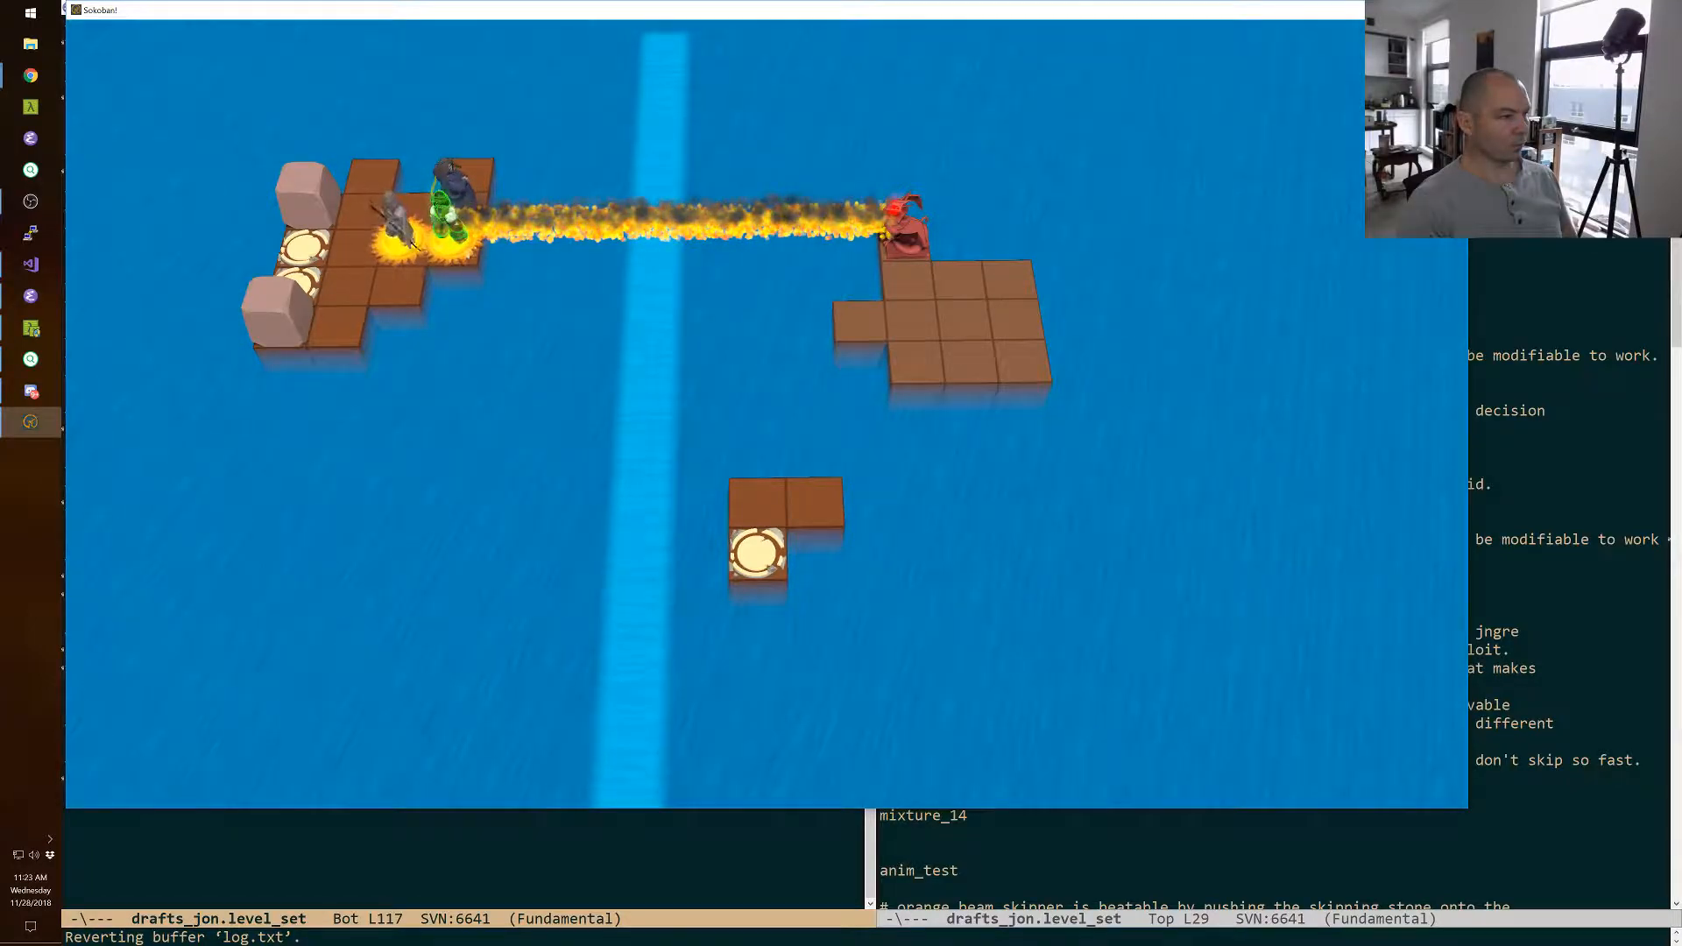
key("Right")
key("Right")
key("Right")
key("Right")
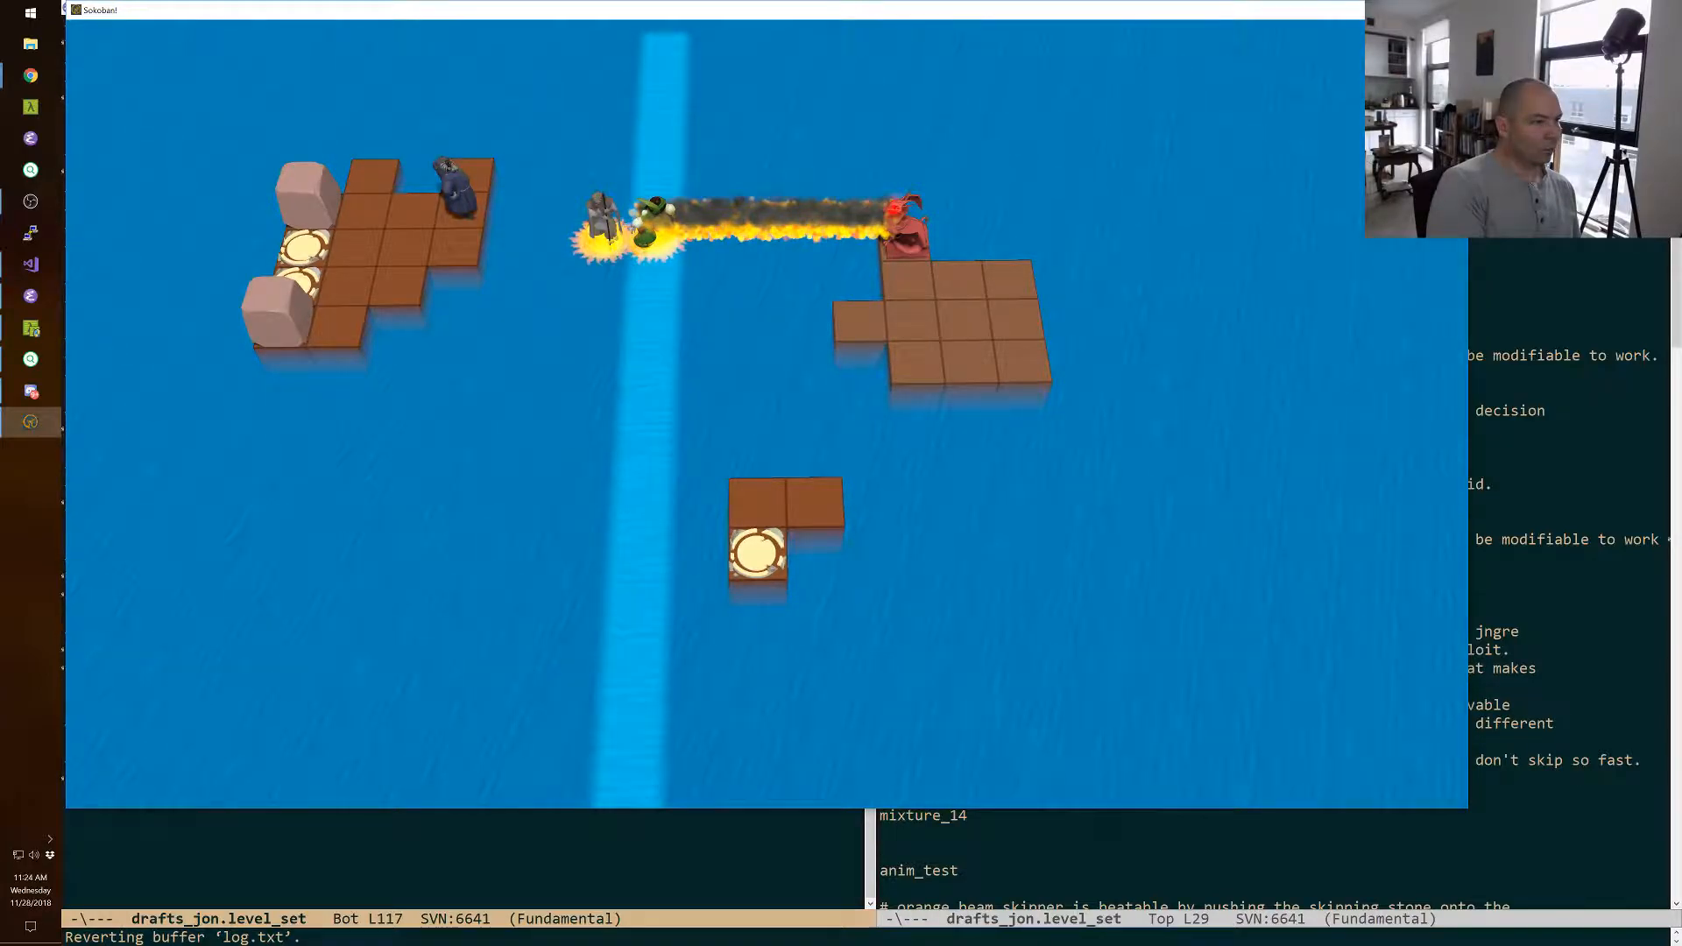
key("F11")
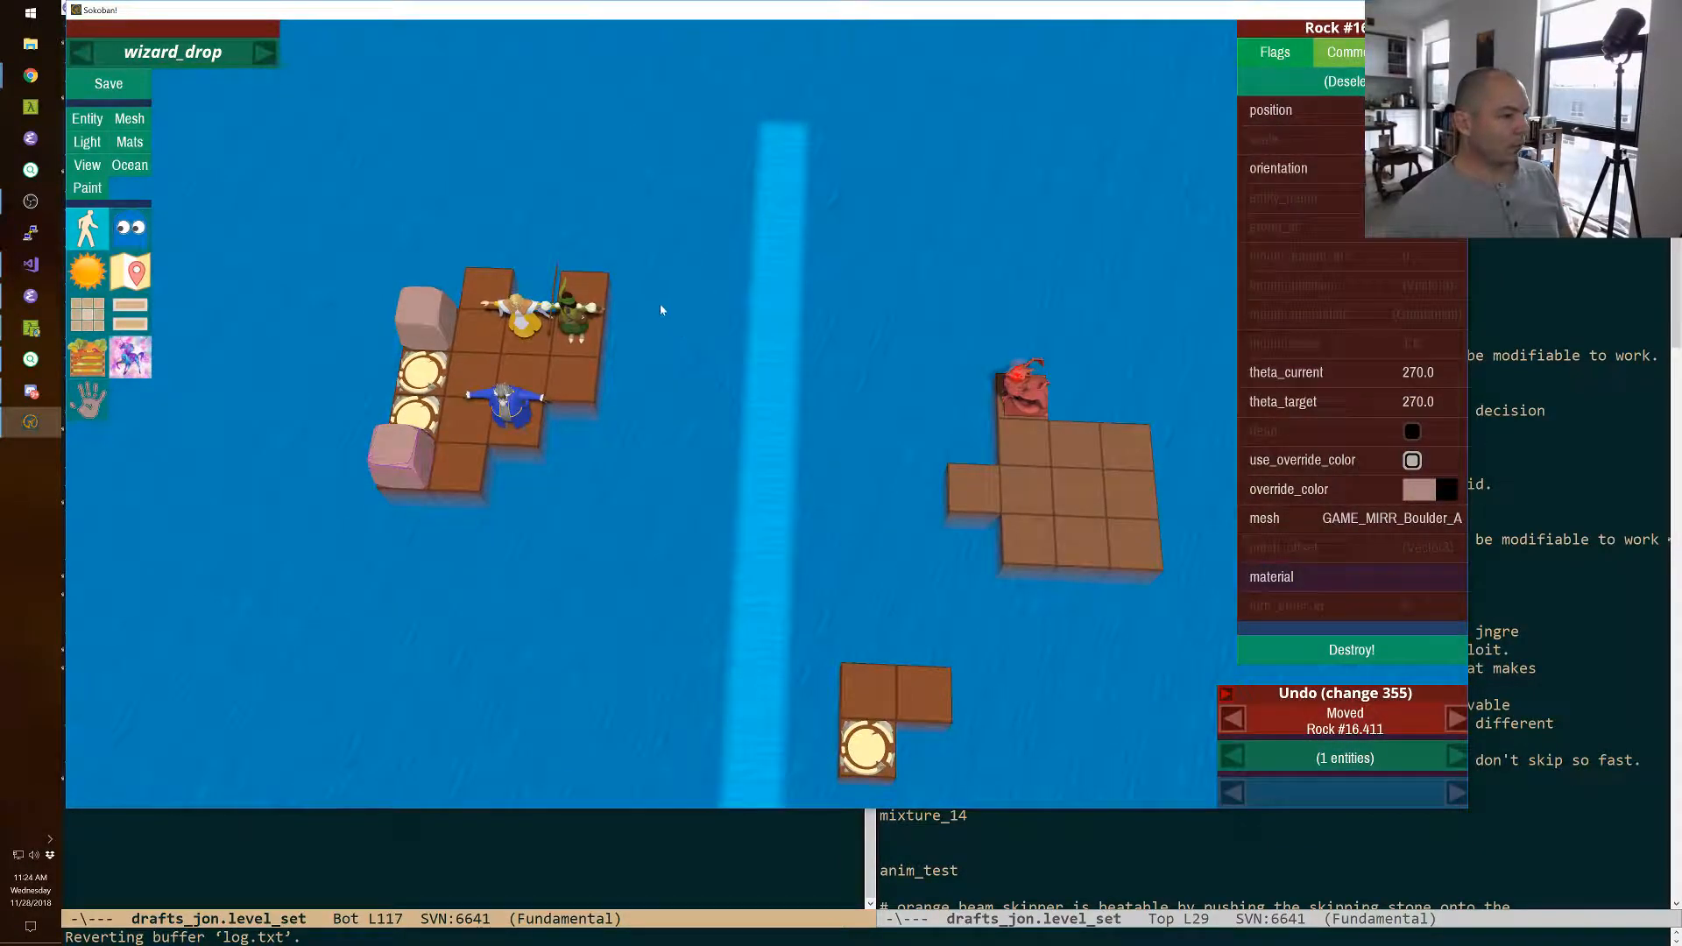
Extend the starting island with a stepped strip of floor tiles that ends in a two-tile-wide block beside the ocean current.
right_click_drag(768, 419, 649, 397)
key("w")
key("Delete")
key("w")
key("w")
key("w")
key("w")
right_click_drag(553, 256, 736, 416)
key("w")
key("w")
key("w")
key("w")
key("w")
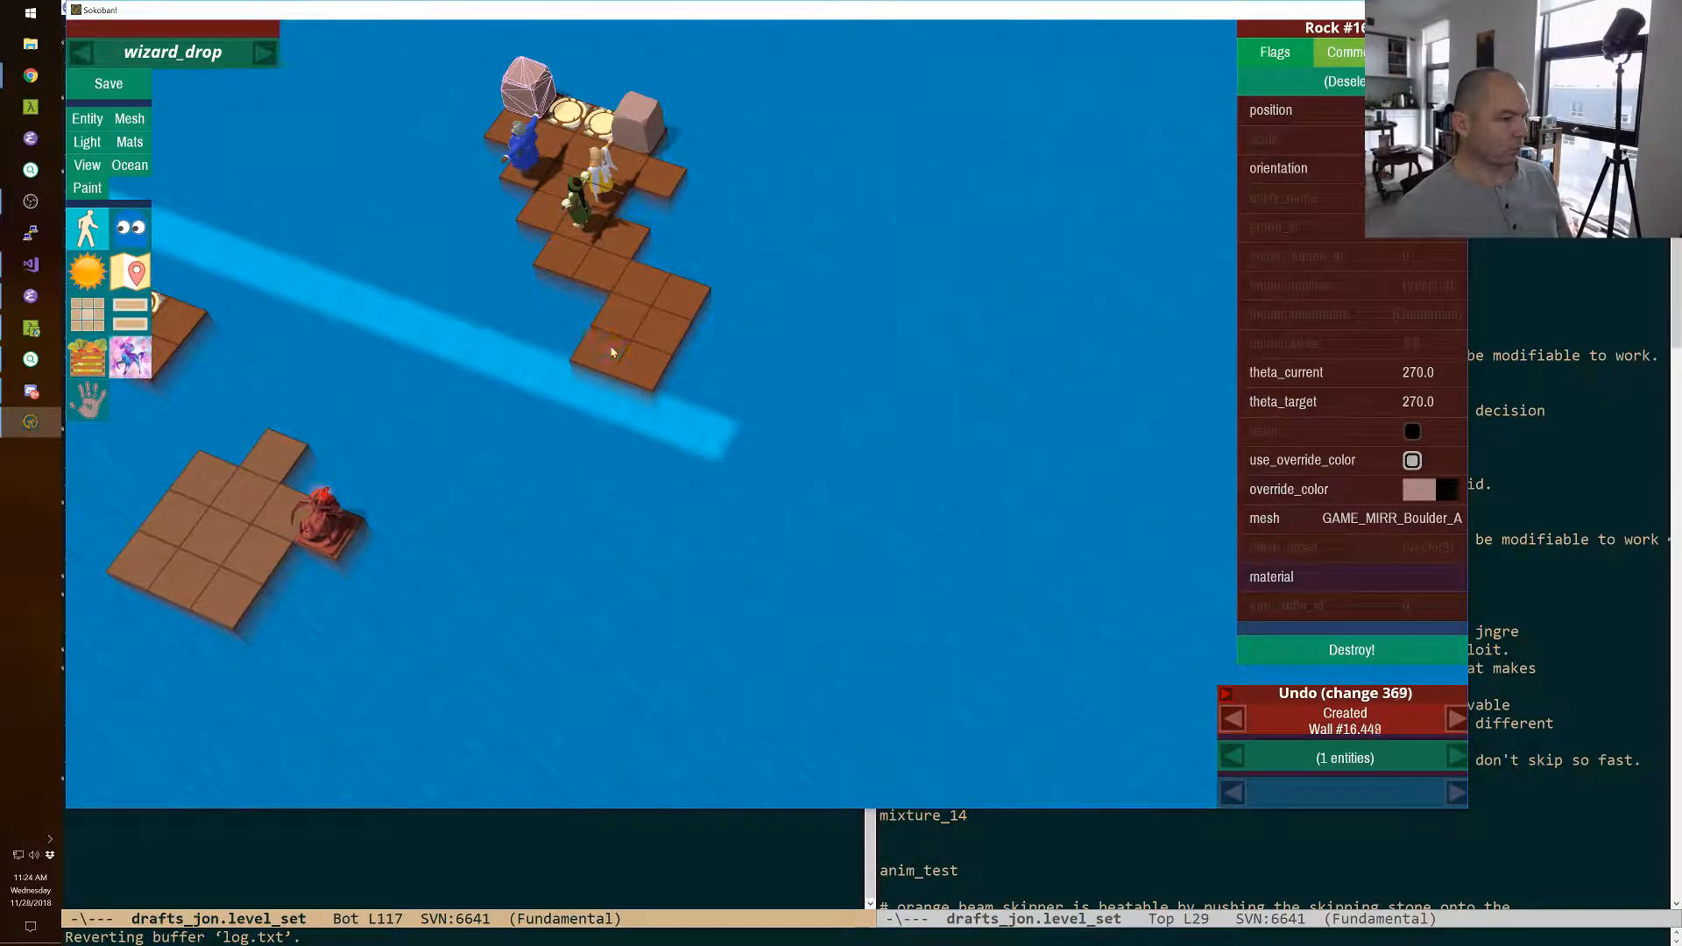
Add a five-cell ocean current branch at a right angle to the main current, running past the monster.
left_click(129, 165)
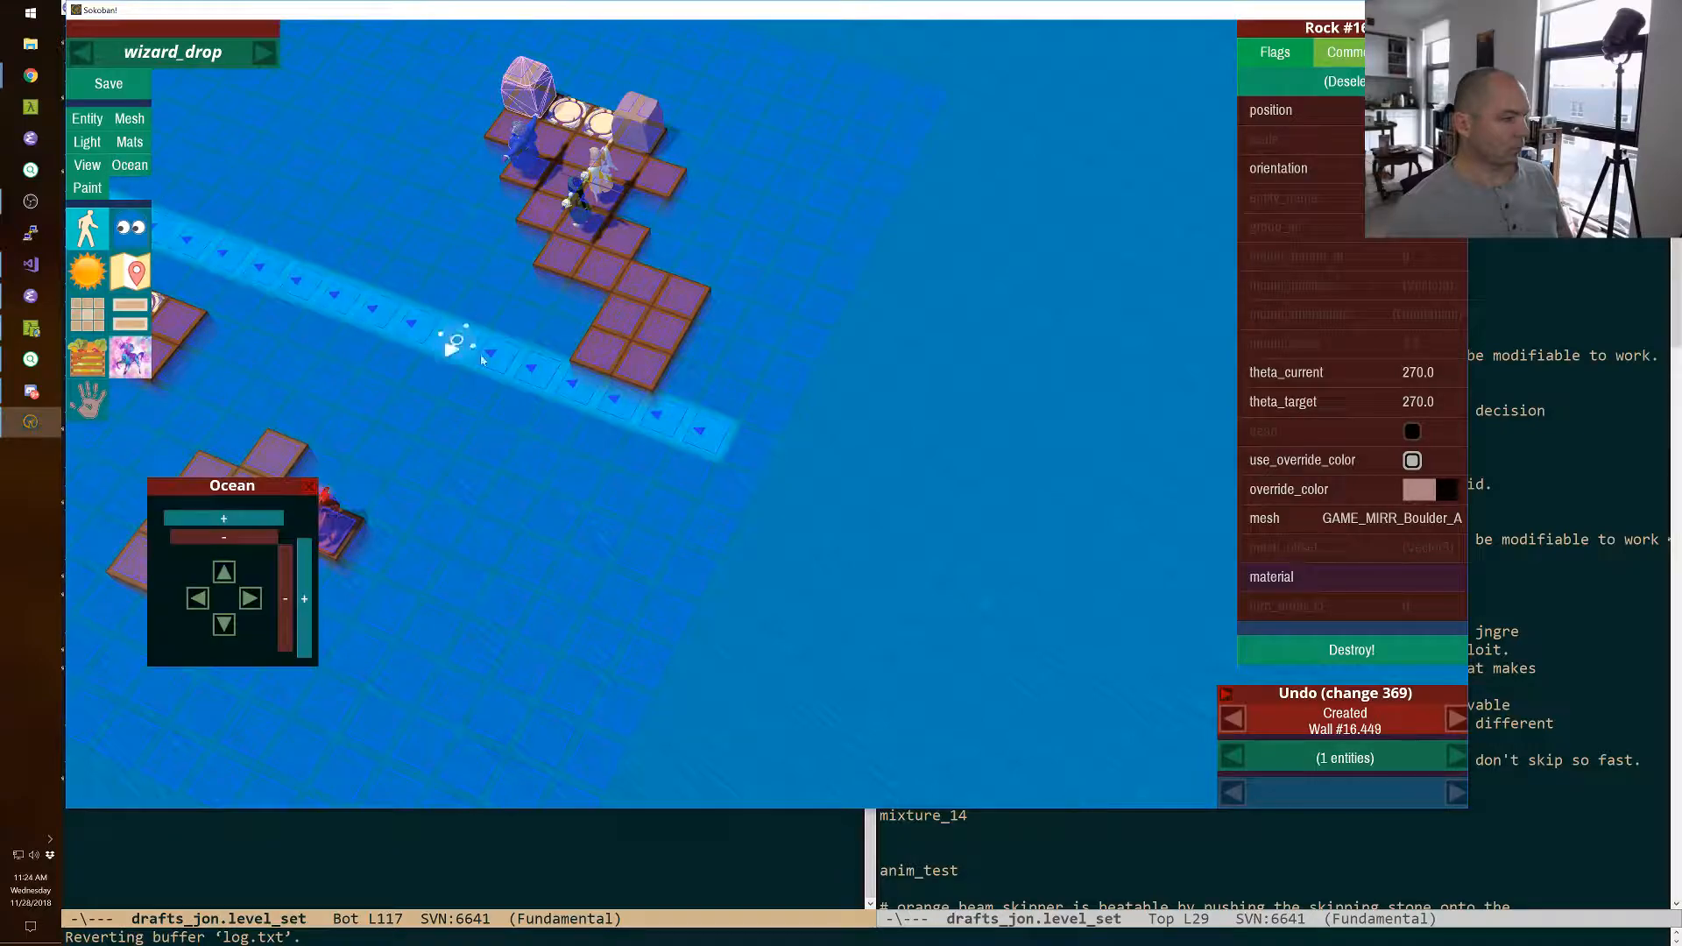
left_click(520, 396)
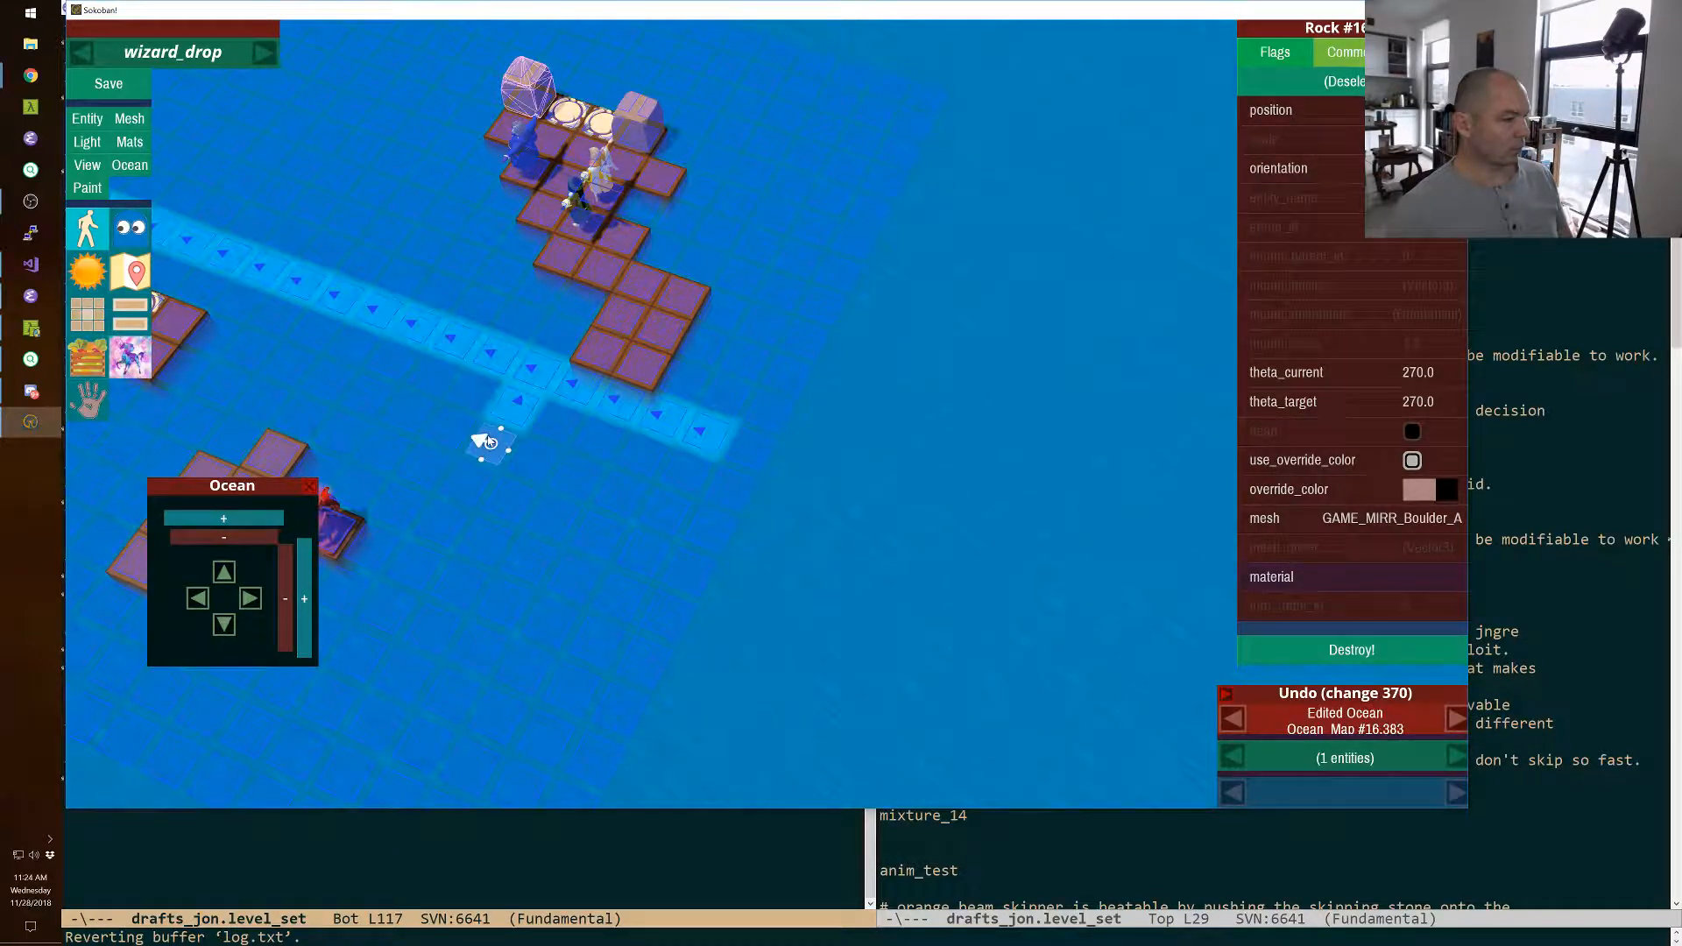
left_click(487, 442)
left_click(470, 475)
left_click(444, 516)
left_click(420, 557)
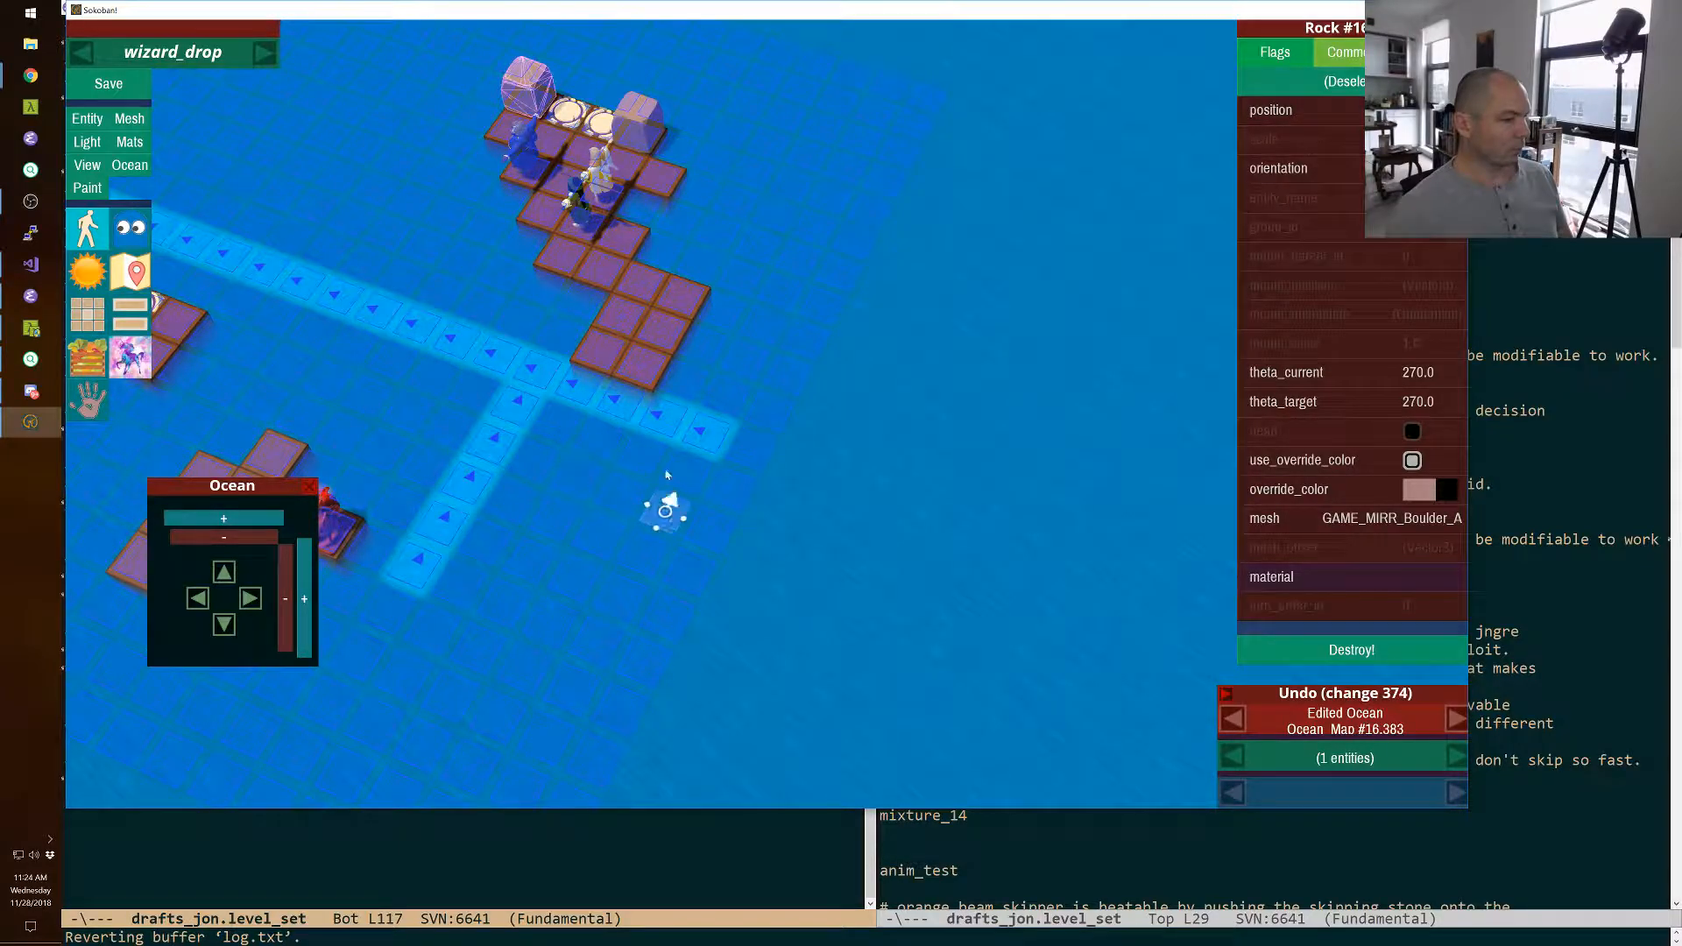
Remove the four current cells beyond the junction to form an L-shaped current, and finish ocean editing.
left_click(580, 386)
left_click(613, 396)
left_click(663, 420)
left_click(701, 433)
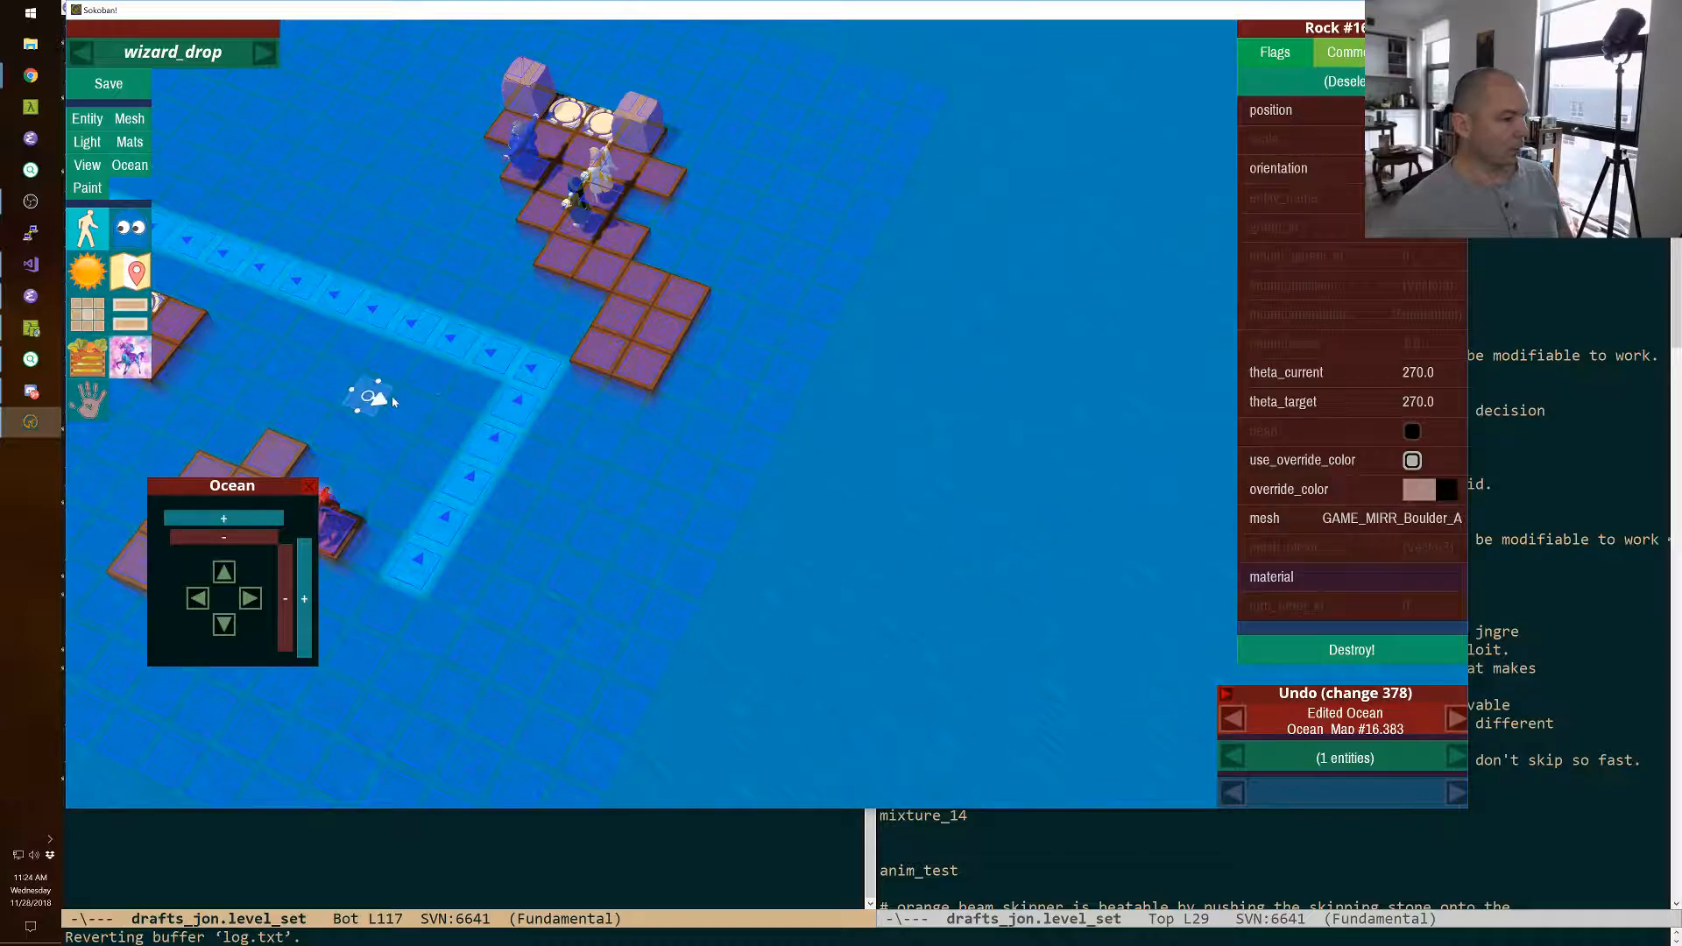
left_click(130, 165)
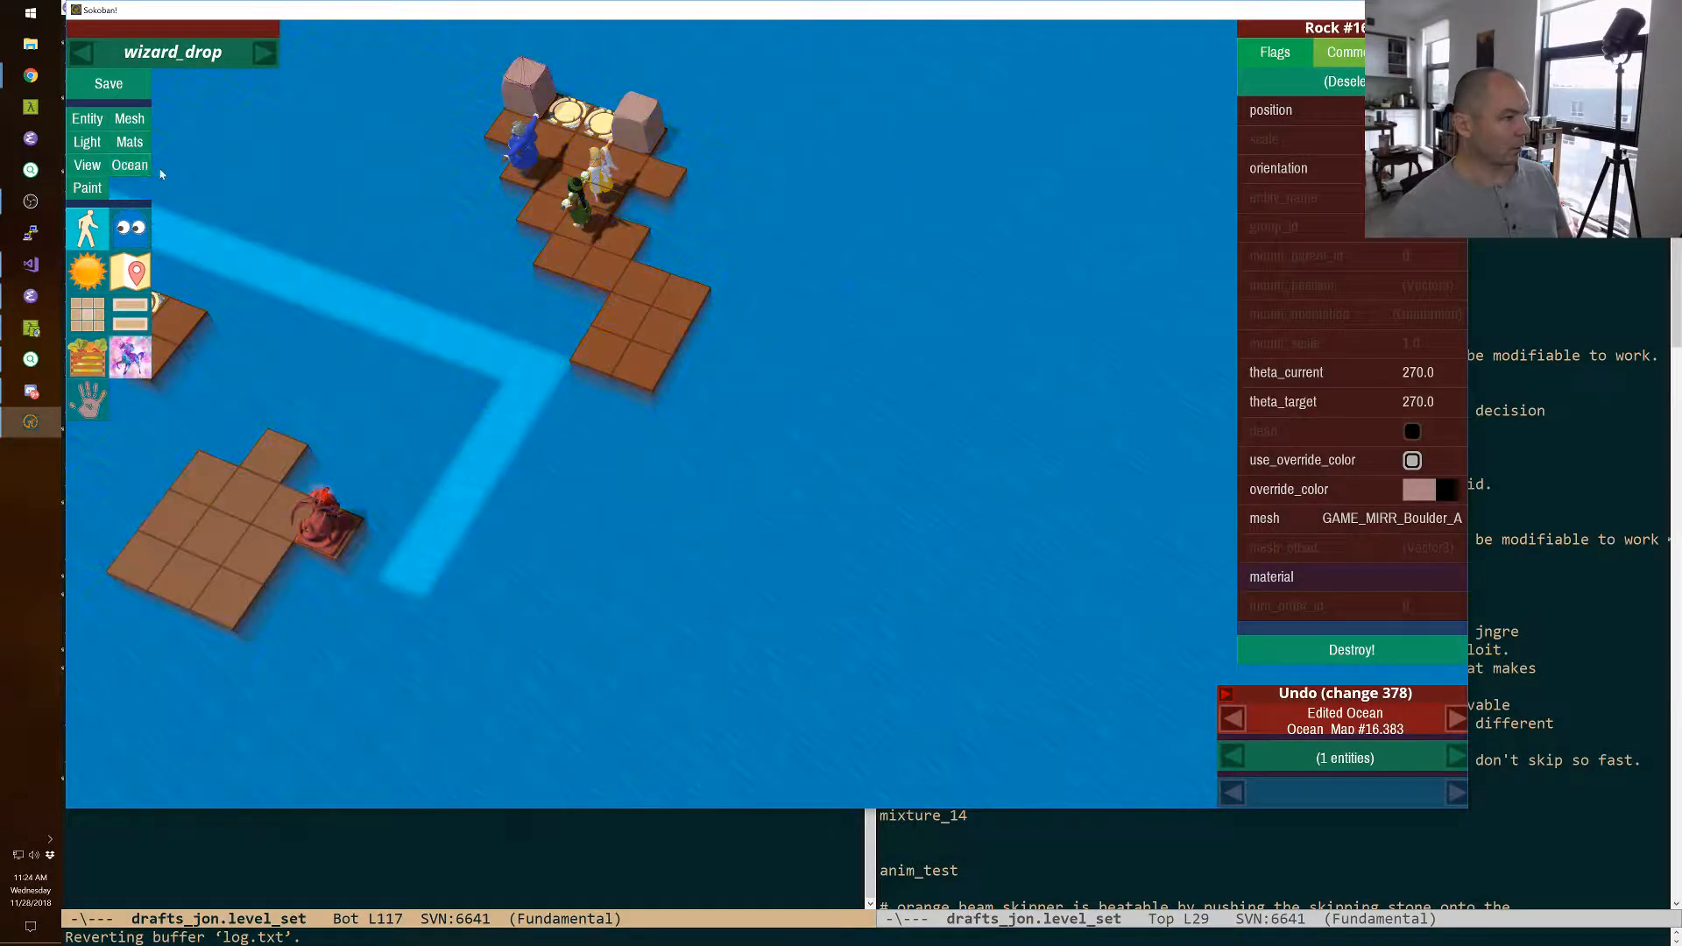
Widen the starting island with four floor tiles between the characters and the main current.
key("a")
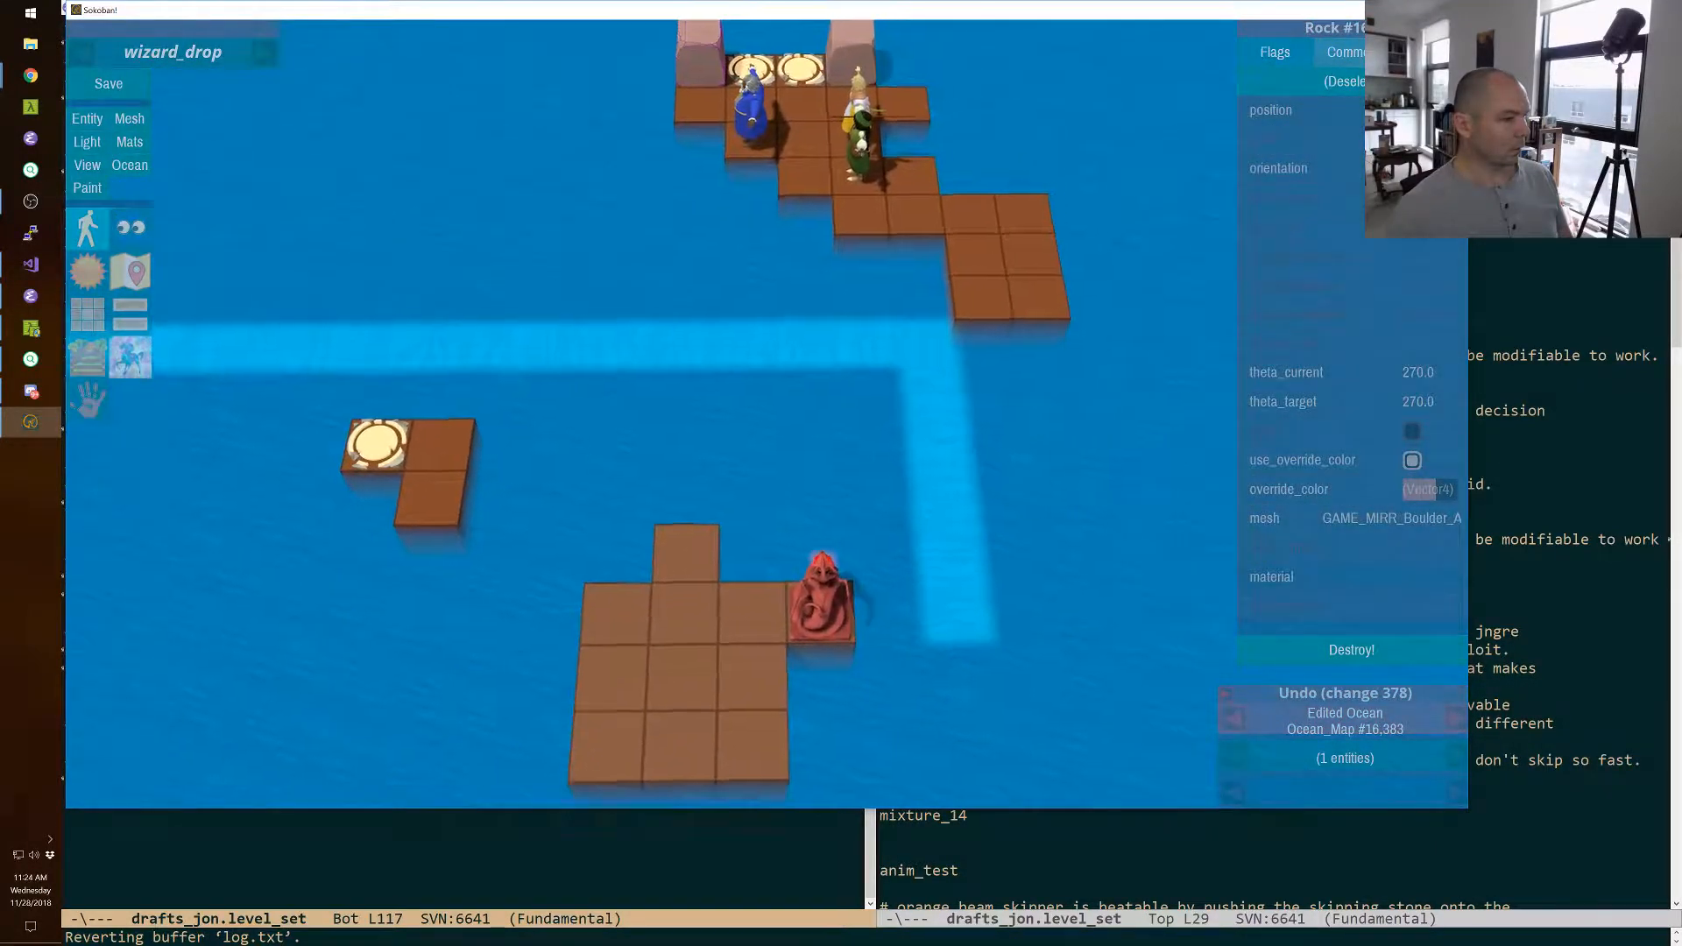
key("a")
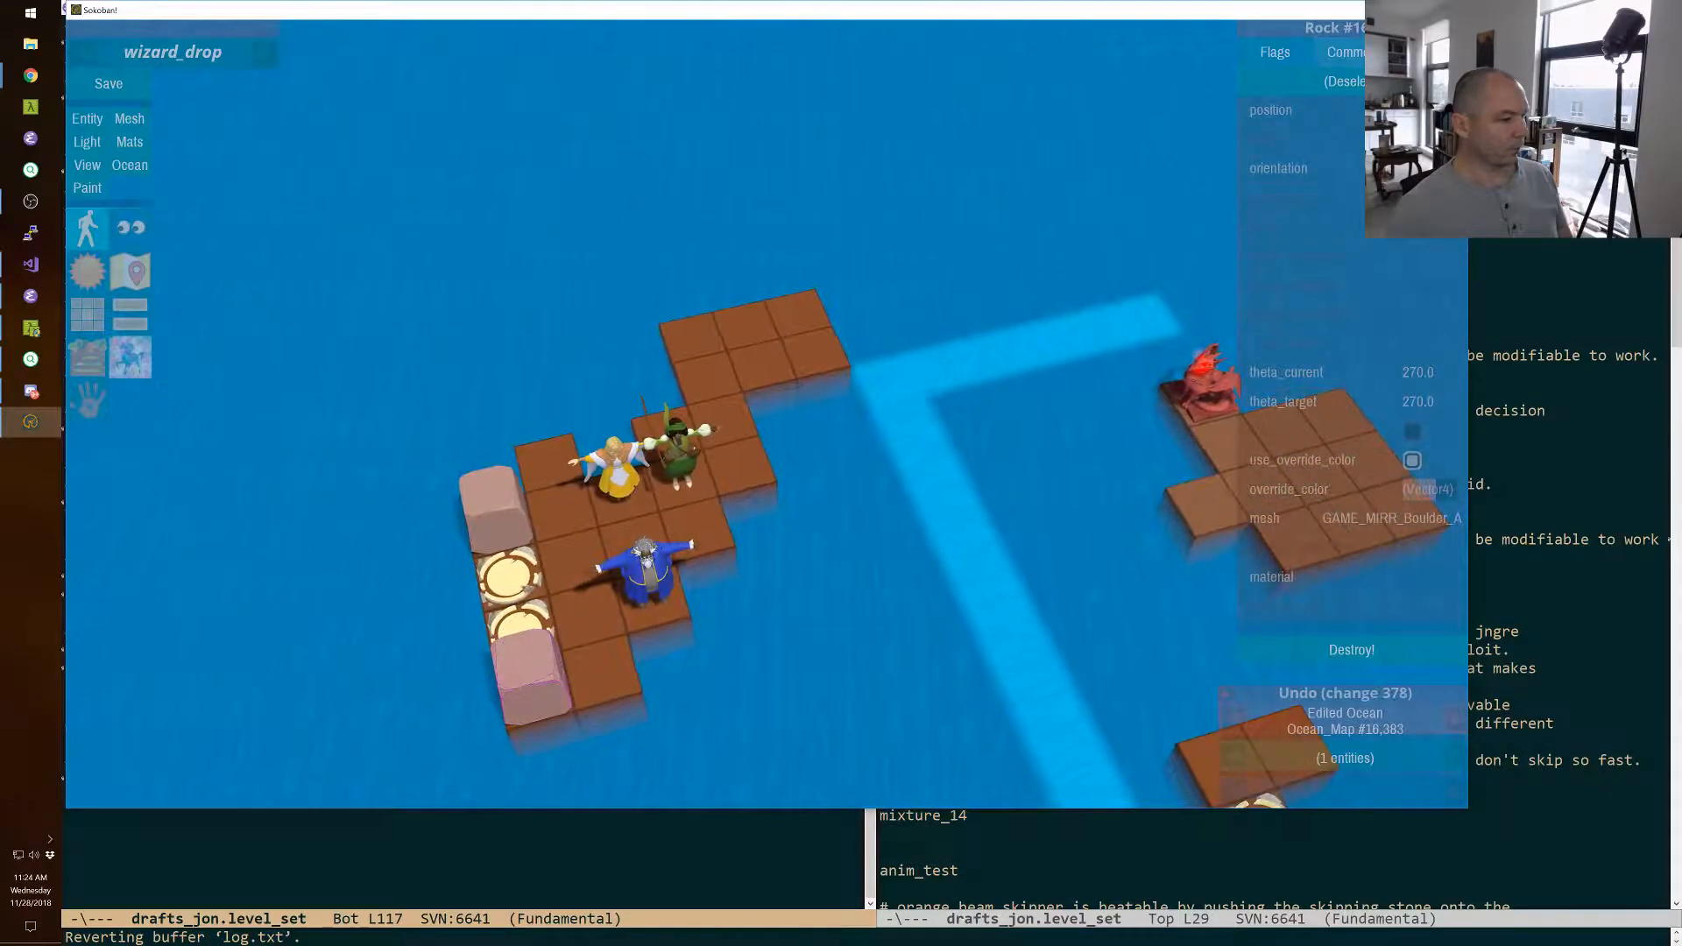
key("d")
key("d")
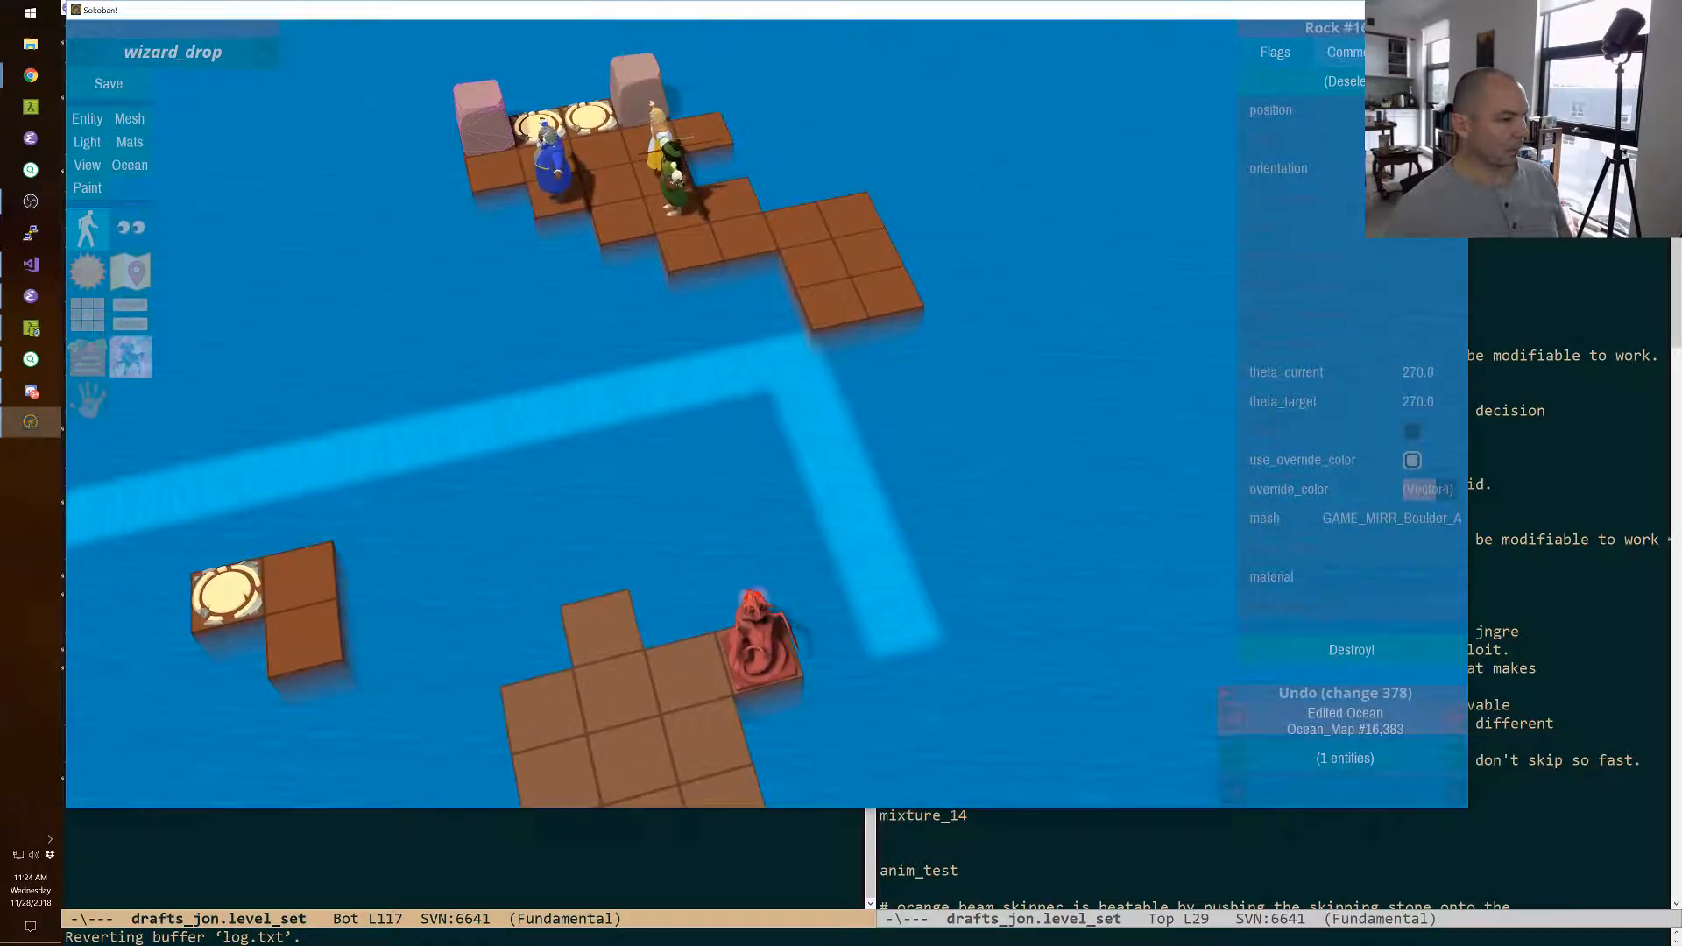
left_click(541, 254)
left_click(530, 291)
key("a")
right_click_drag(506, 258, 799, 411)
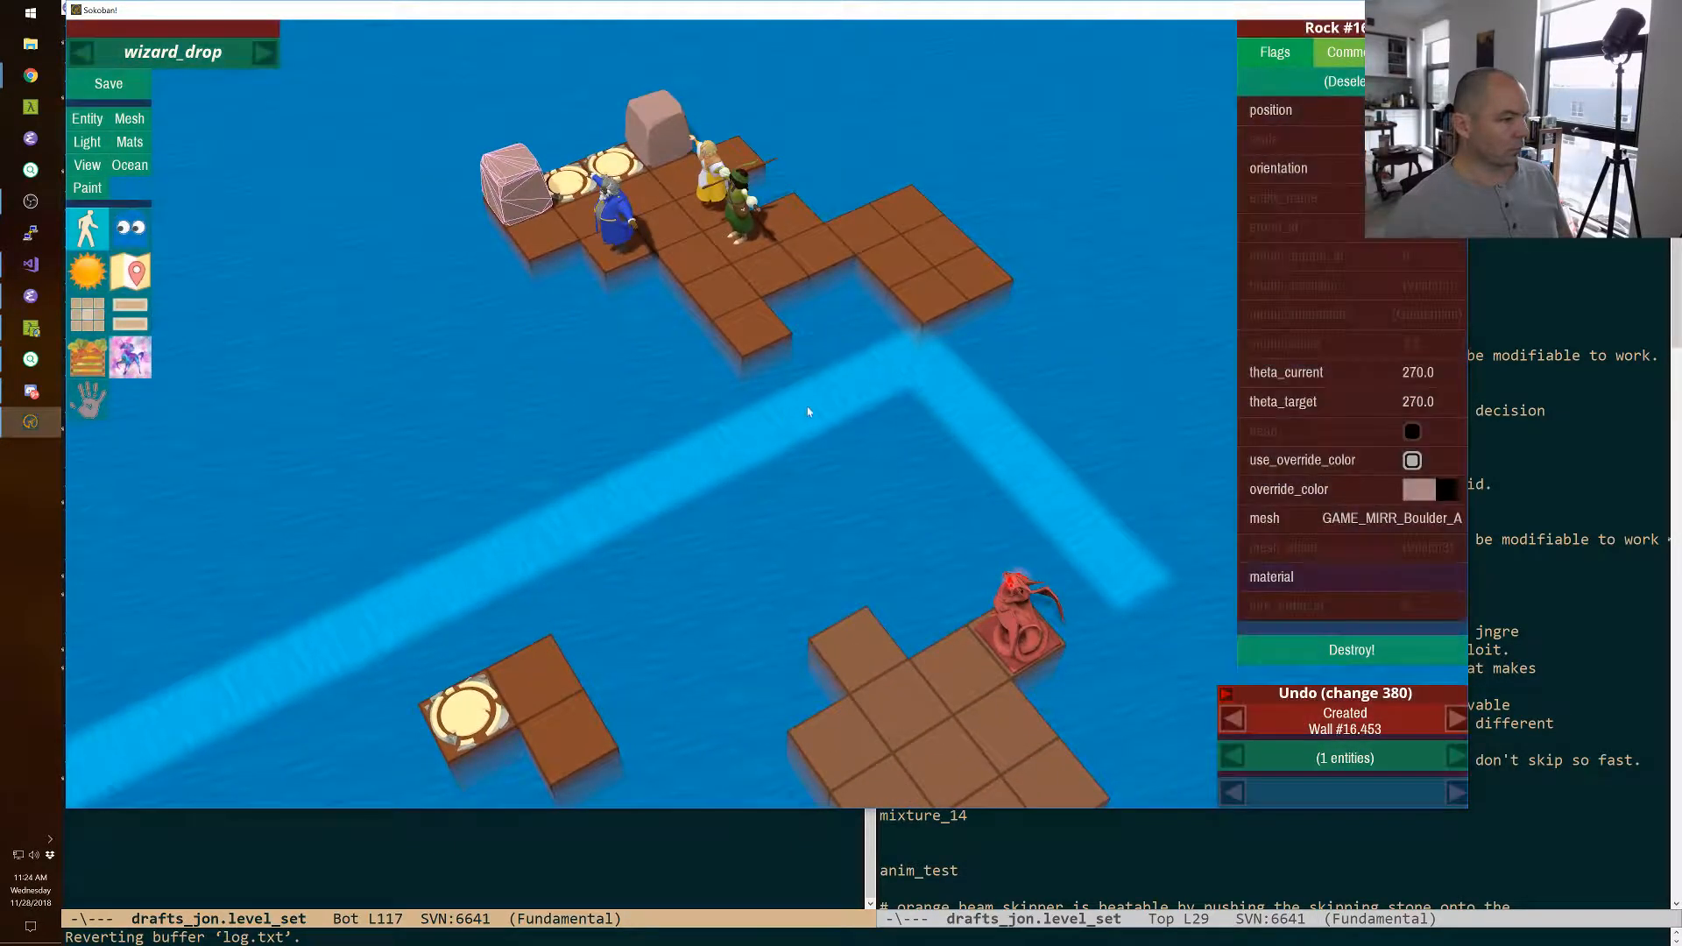
left_click(672, 286)
left_click(648, 273)
Remove the floor tile beside the current's corner and lengthen the island's back row by one tile.
right_click_drag(754, 300, 578, 391)
key("a")
key("d")
right_click(675, 377)
key("s")
key("d")
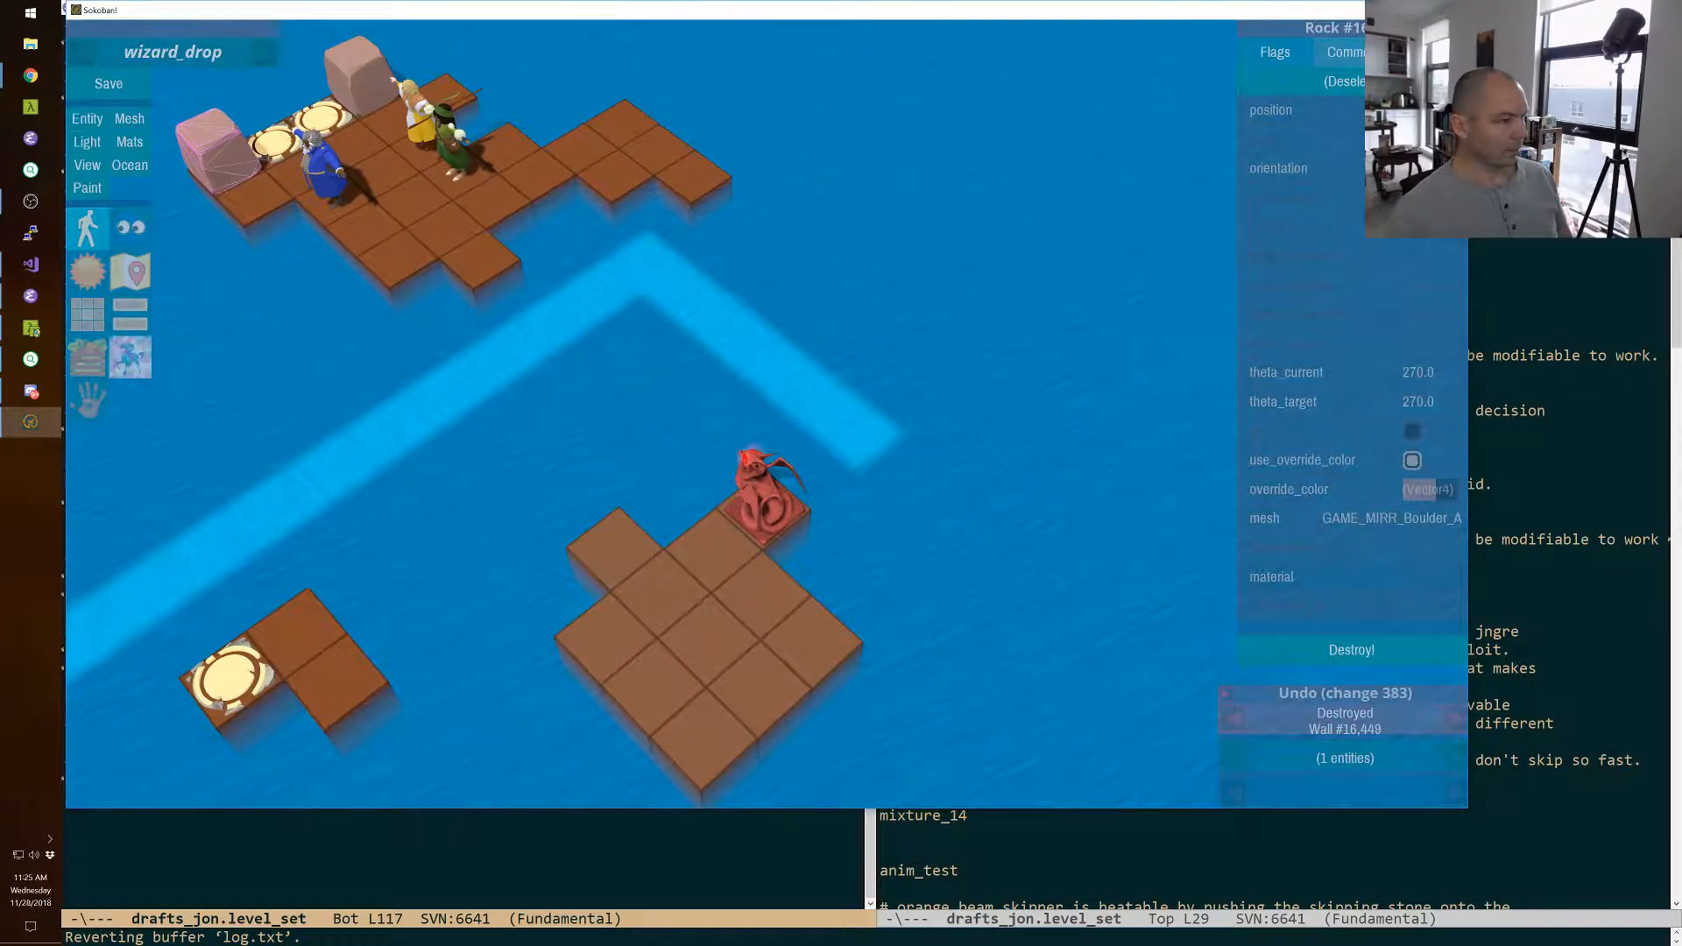
key("a")
right_click_drag(578, 391, 910, 342)
key("d")
left_click(722, 327)
key("a")
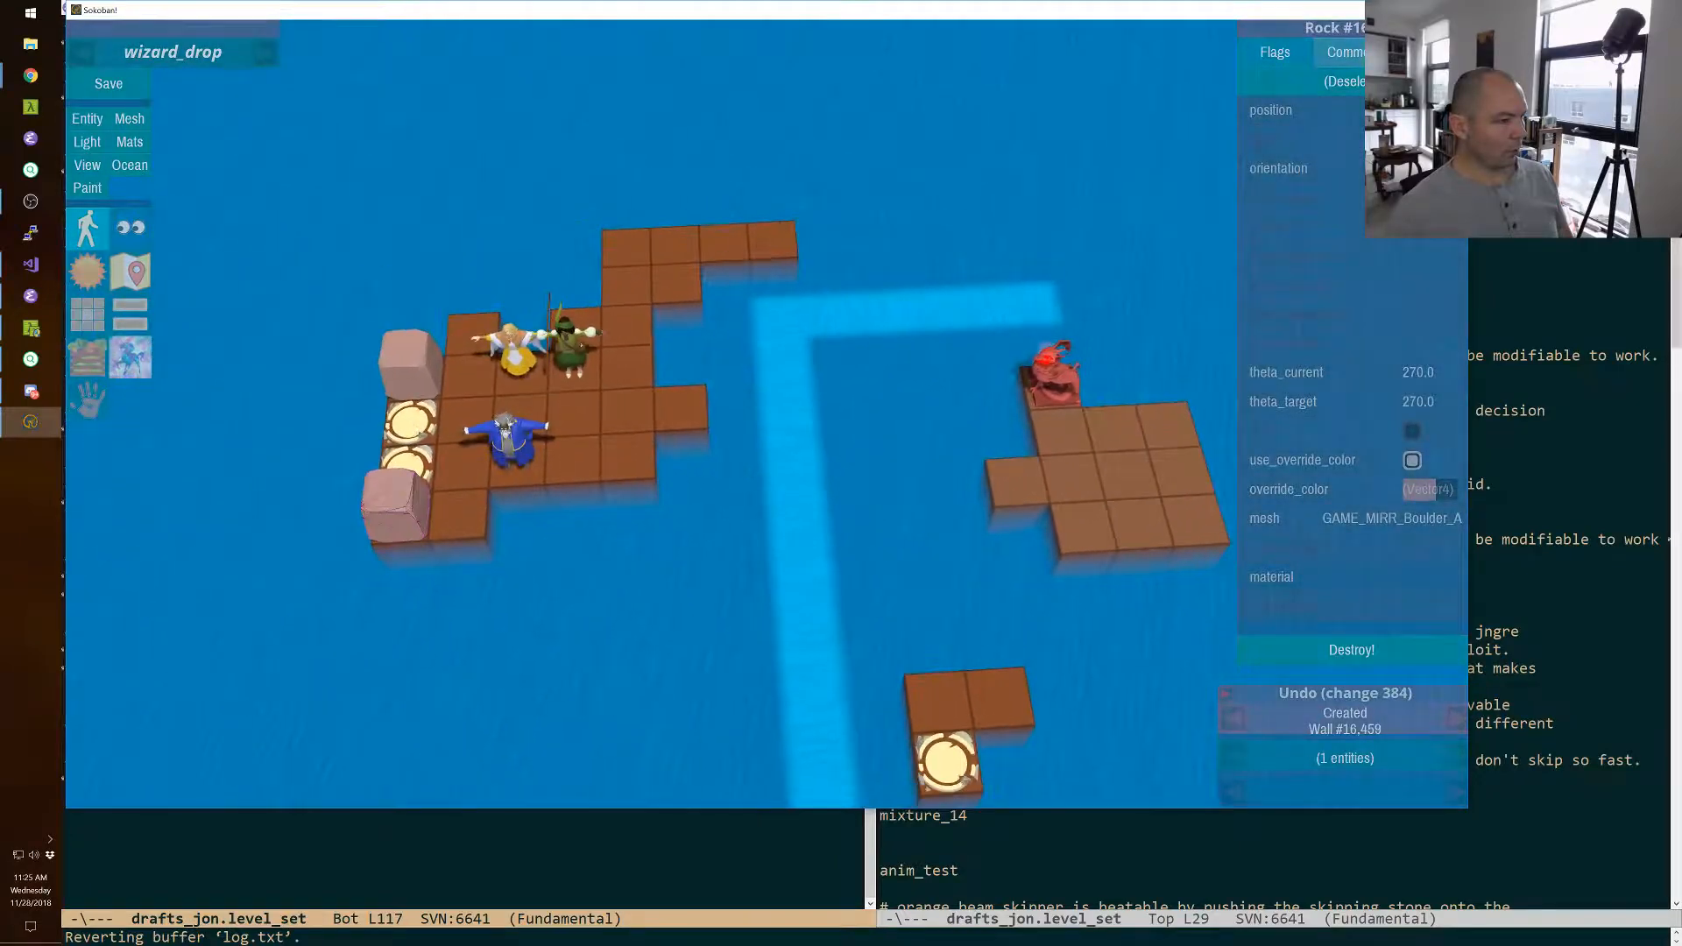
Save wizard_drop and playtest advancing the priest and green-clad character three tiles along the monster's line of fire.
left_click(114, 86)
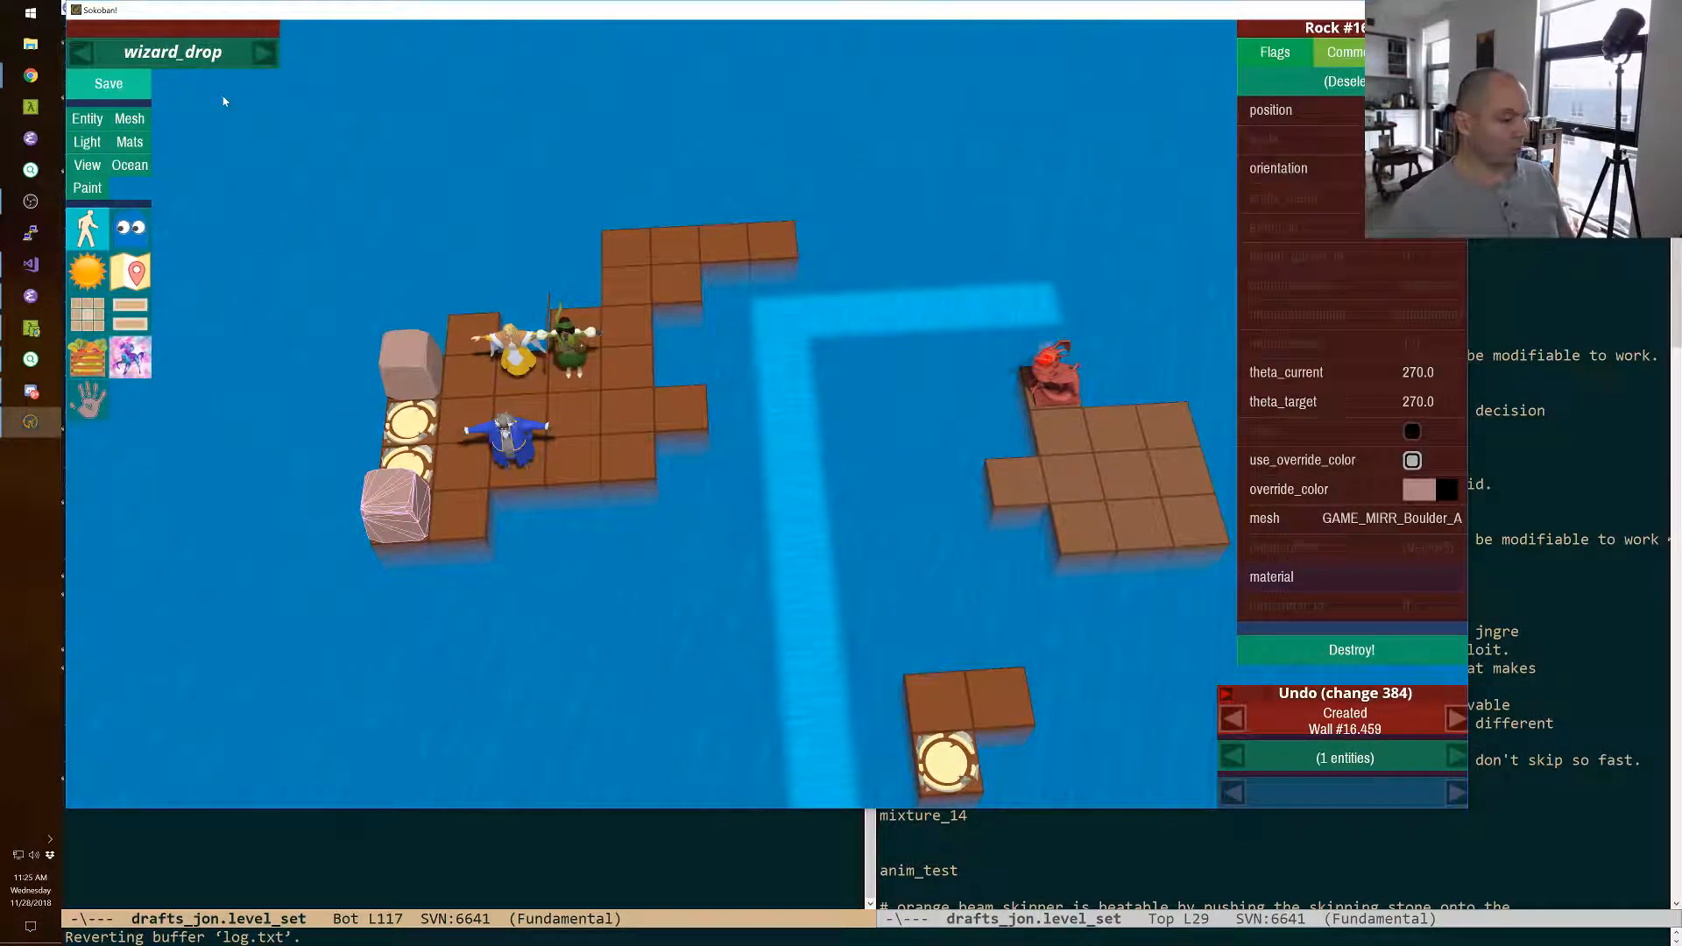
key("F11")
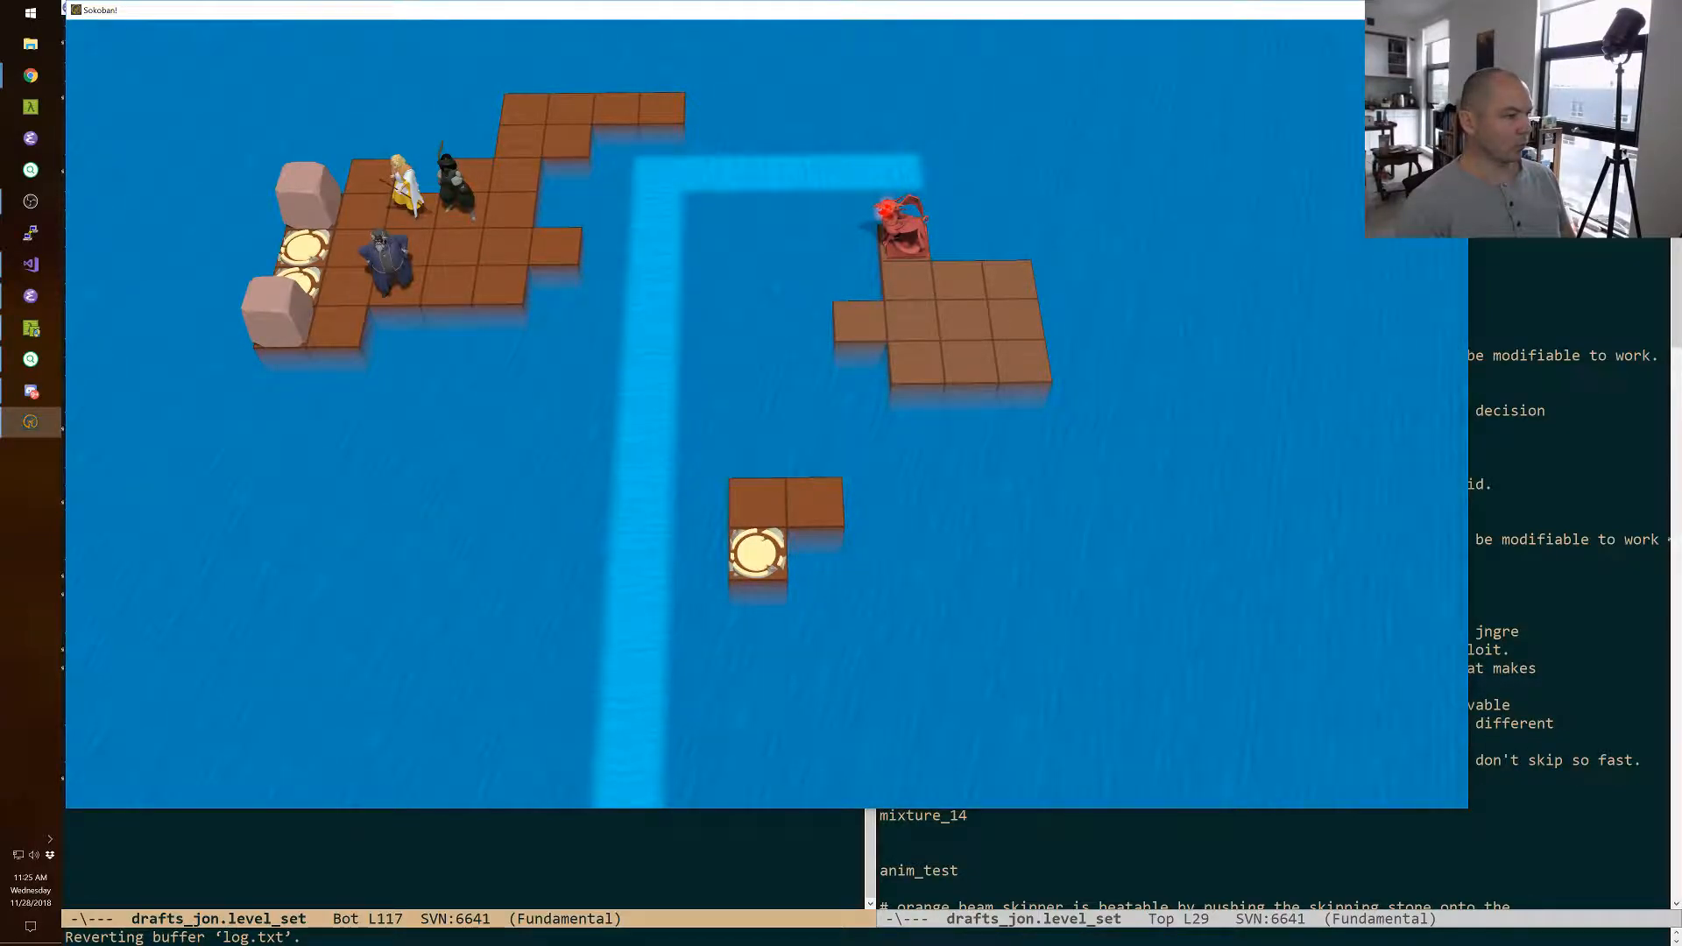
key("Down")
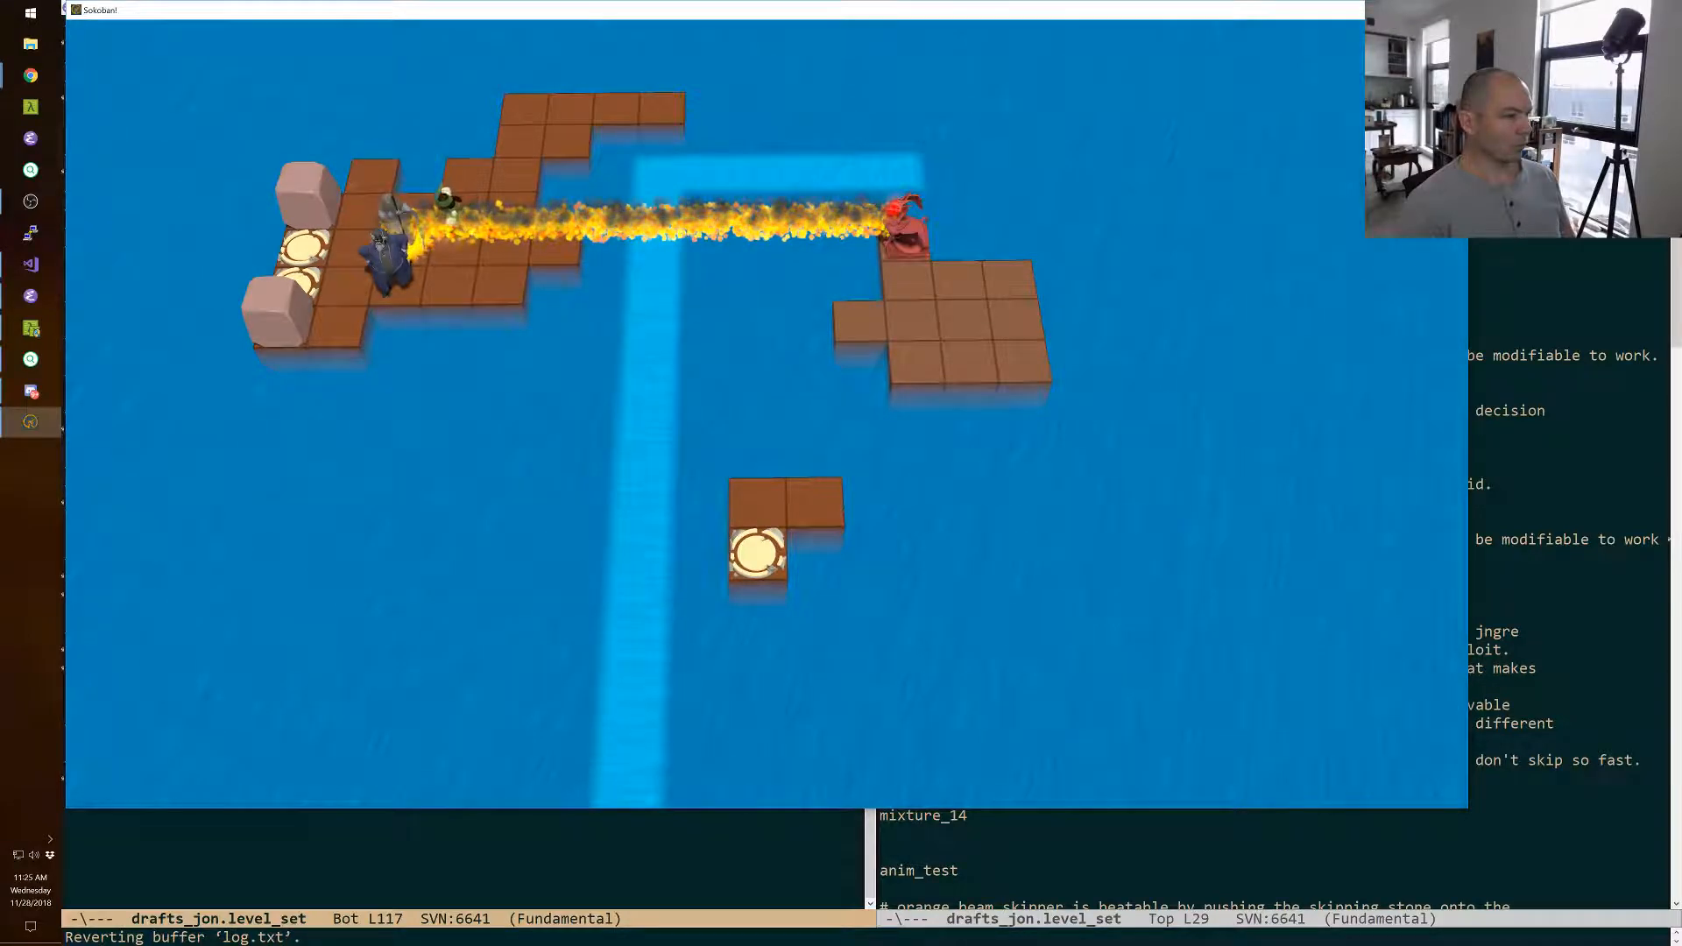
key("Right")
key("Right")
key("Right")
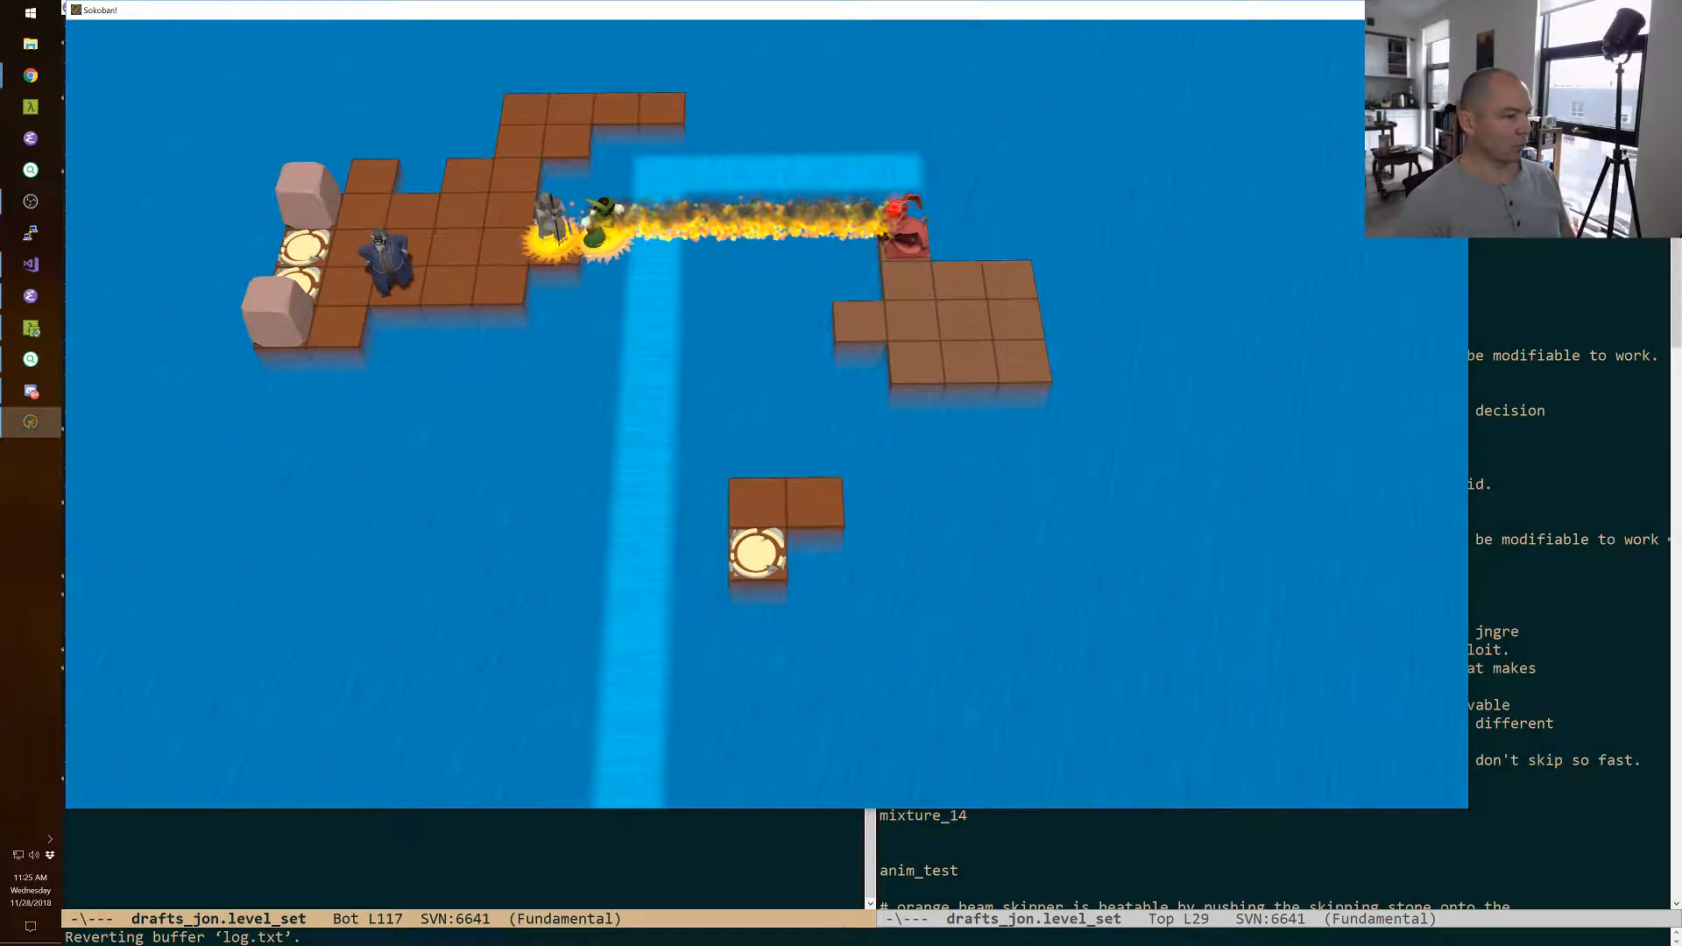
Switch to the wizard, walk him along the row behind the other two, and swap him with the back boulder.
key("space")
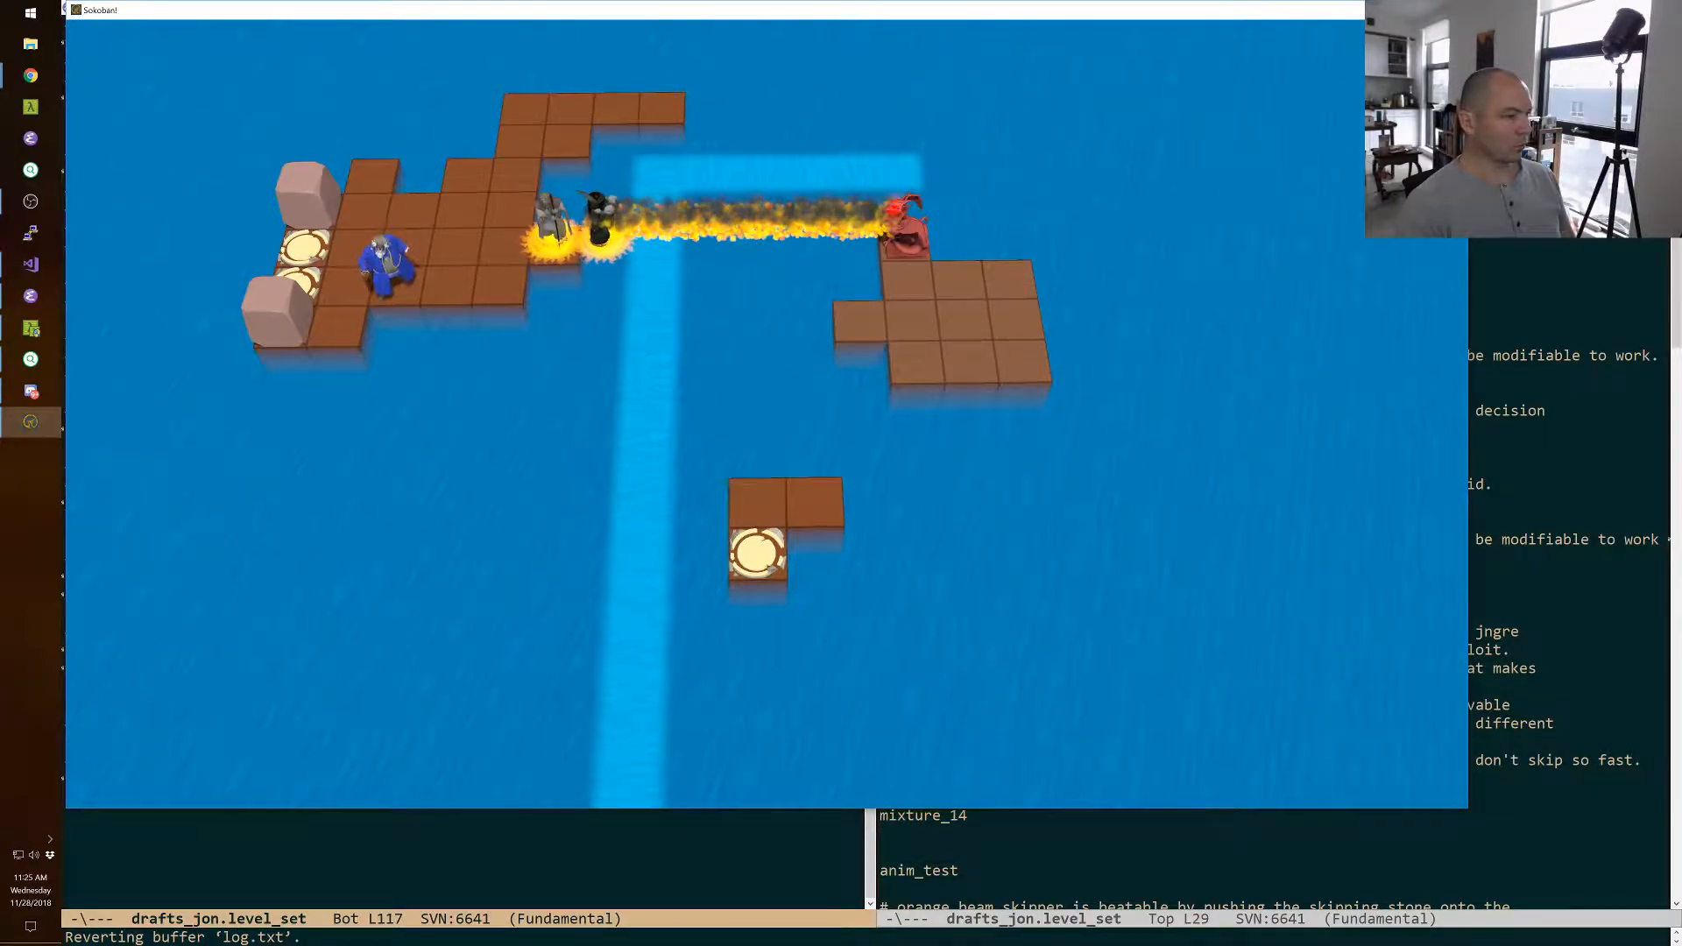
key("Up")
key("Up")
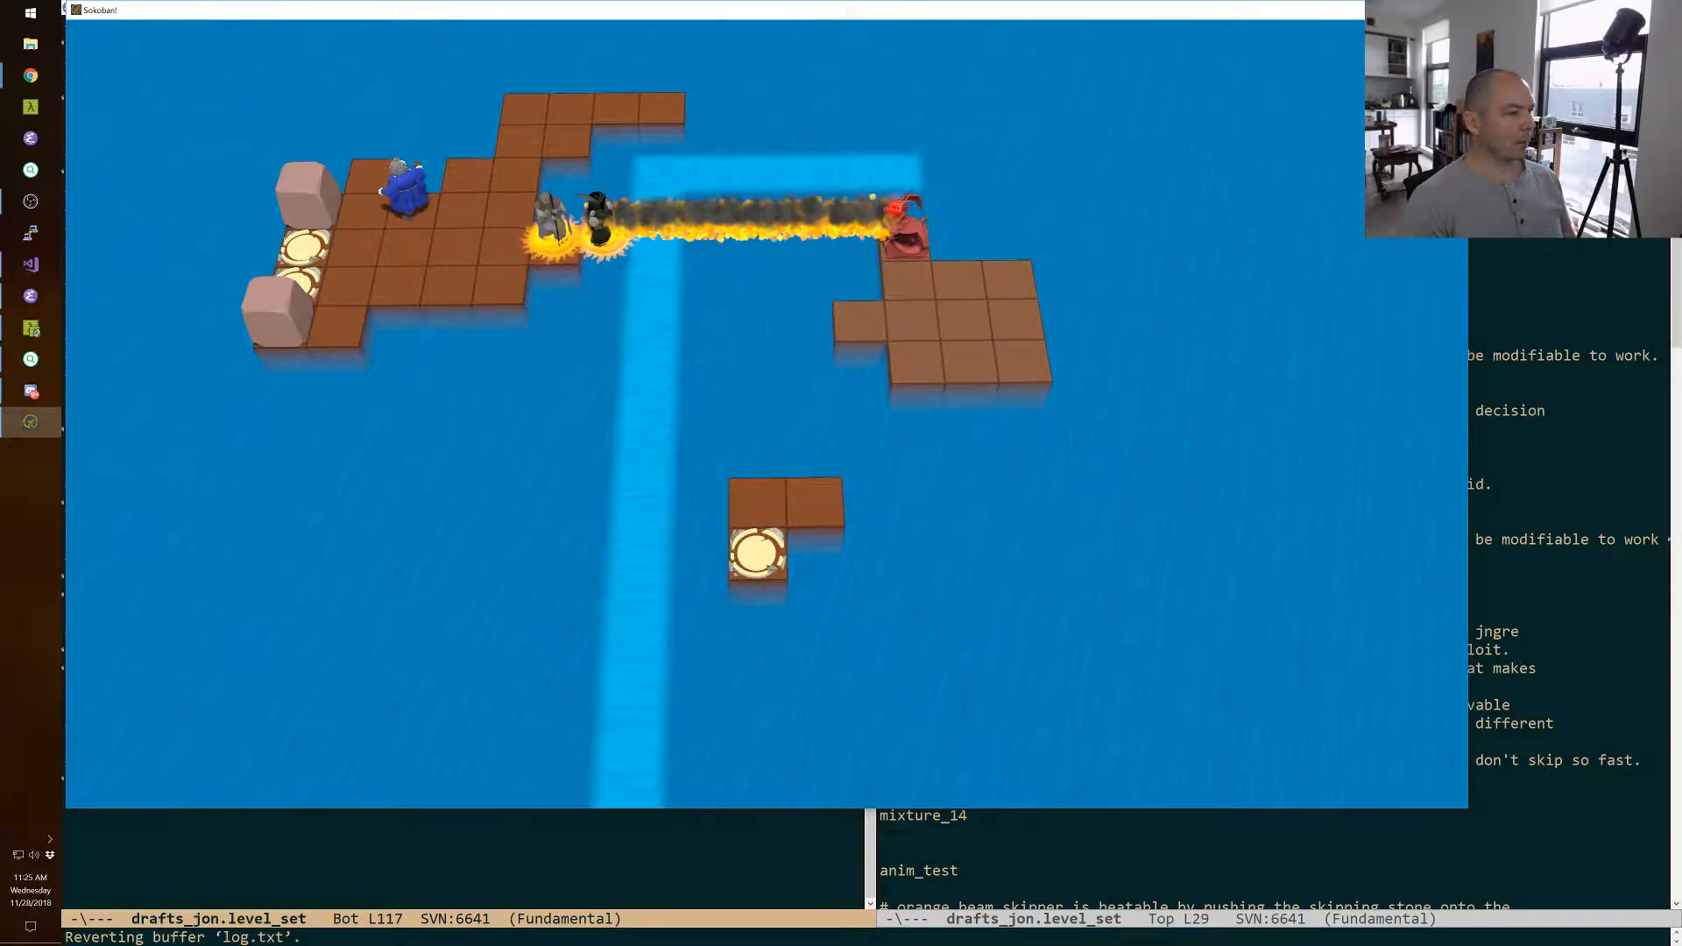
key("Right")
key("Right")
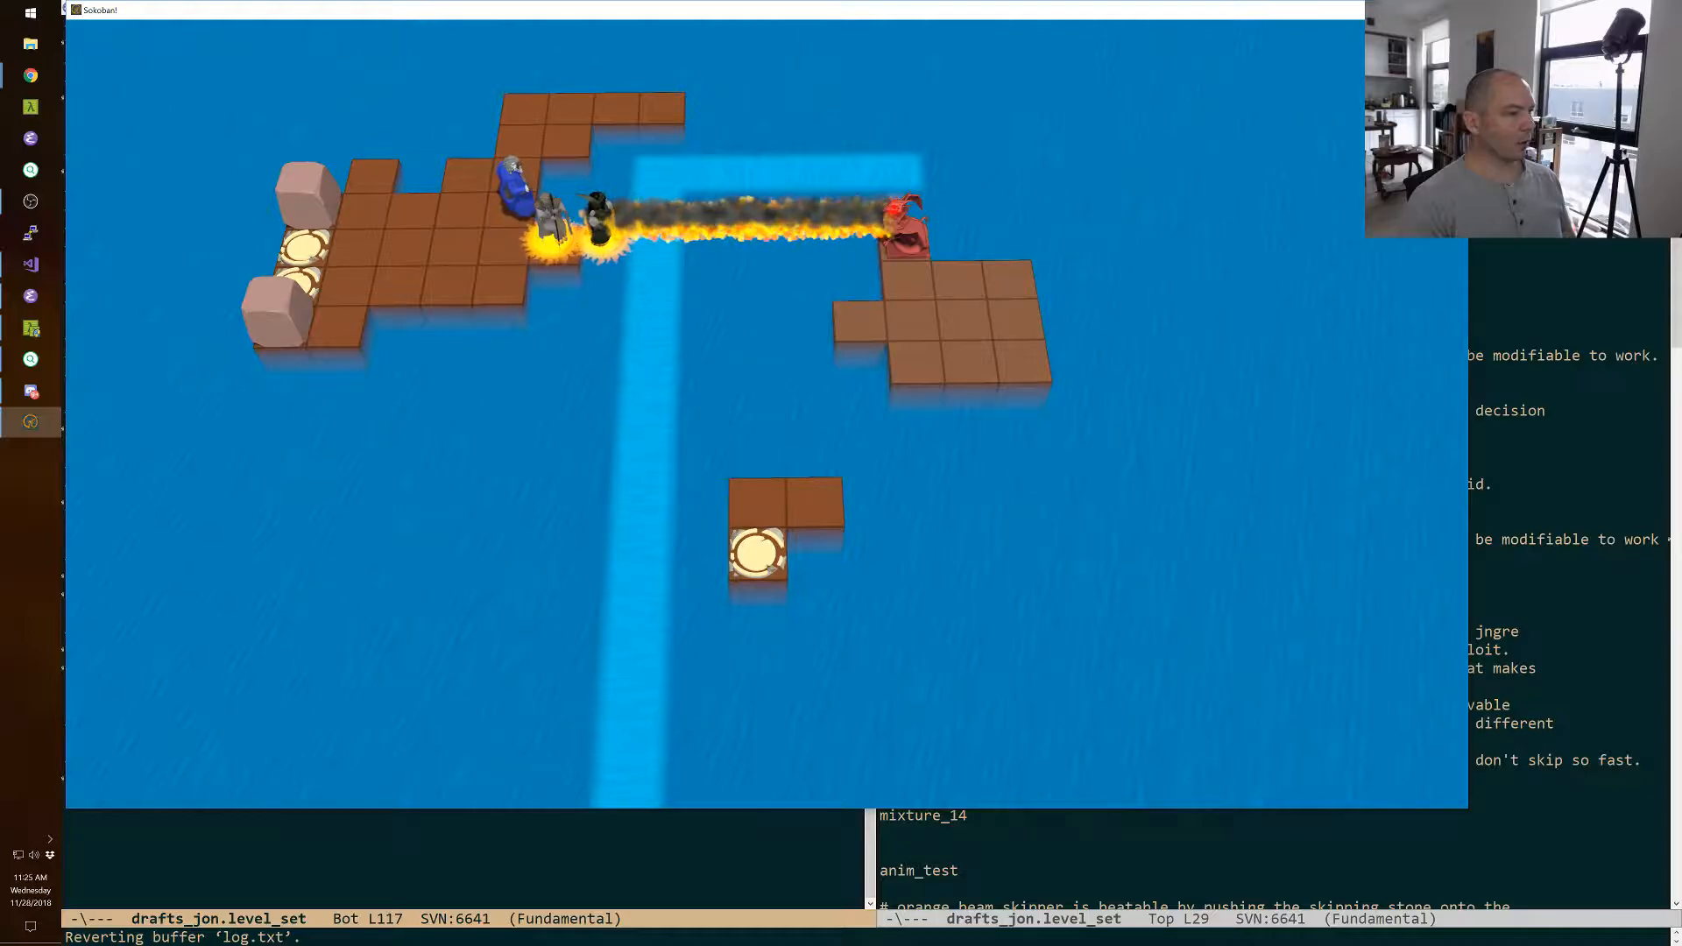
key("Left")
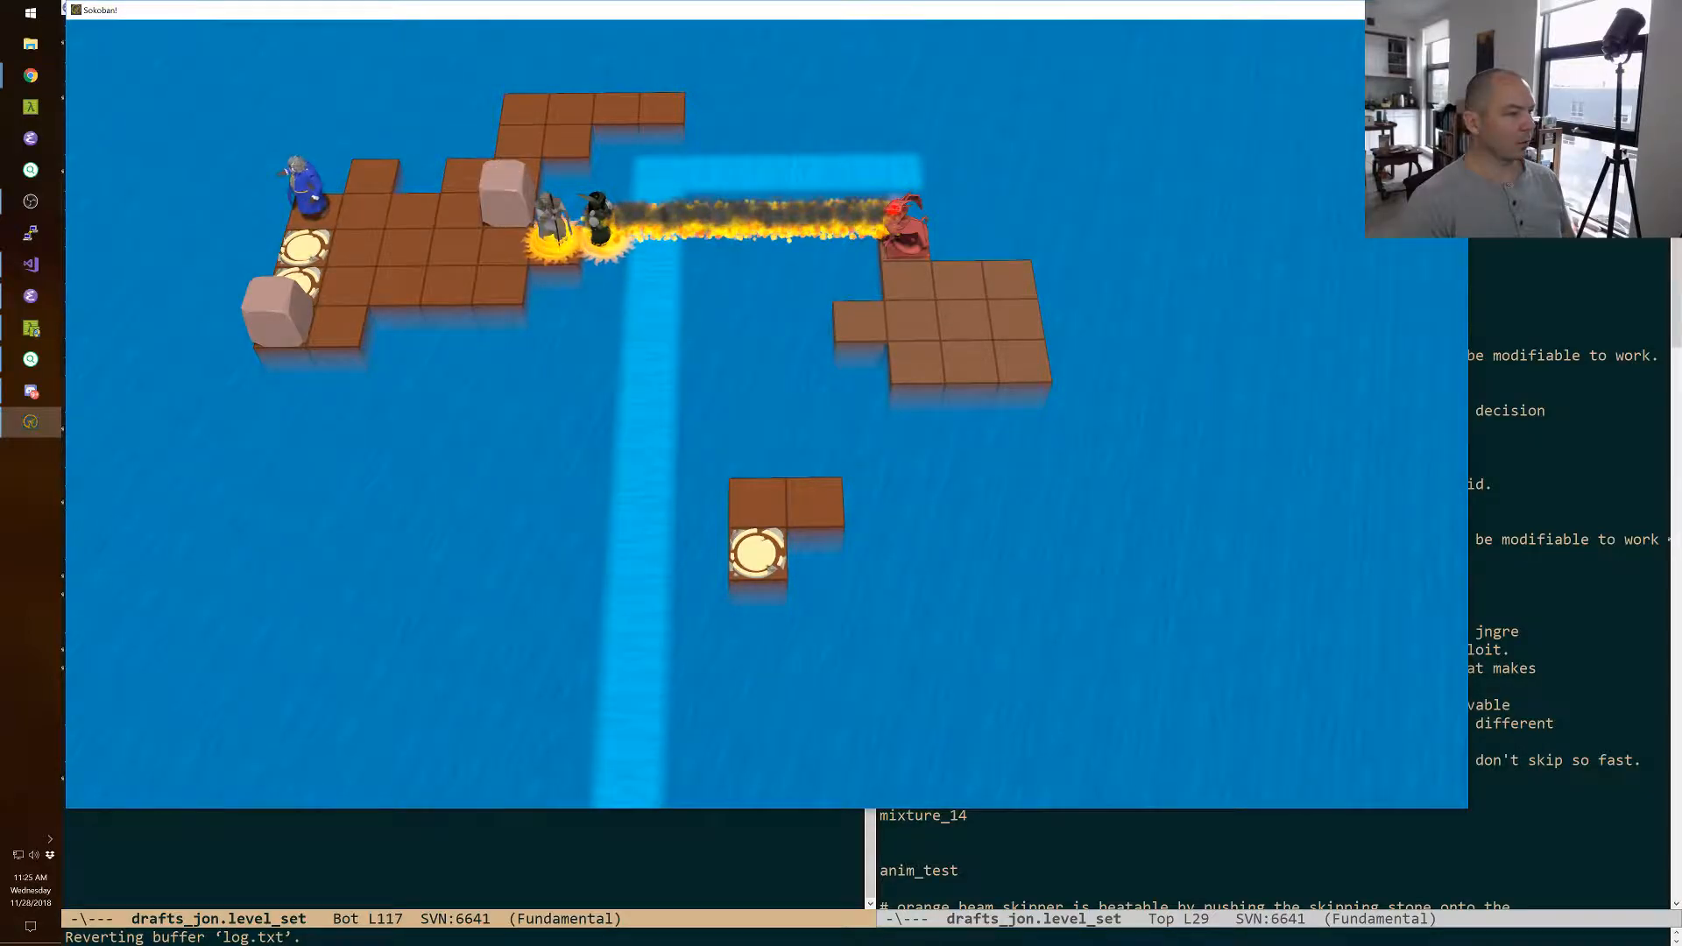
Swap the wizard with the front boulder beside the exits and walk him back onto the middle of the island.
key("Down")
key("Right")
key("Up")
key("Right")
key("Right")
key("Up")
key("Up")
key("Up")
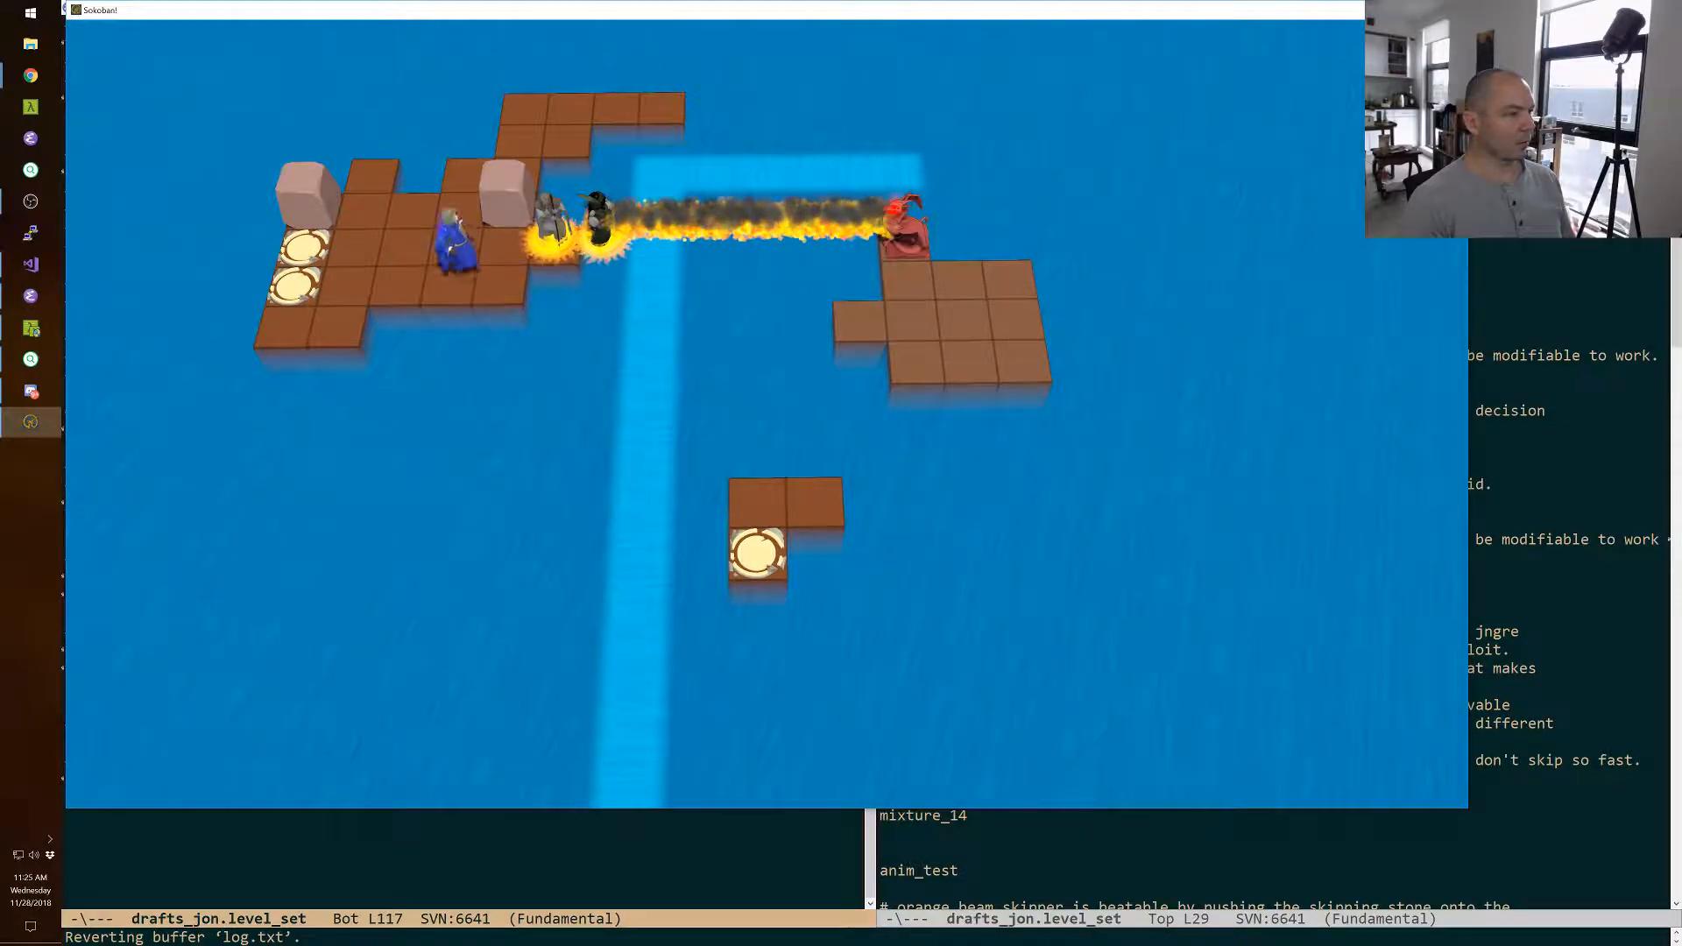
Walk the wizard around the displaced boulder and out along the back row of tiles toward the current.
key("Right")
key("Up")
key("Down")
key("Left")
key("Right")
key("Up")
key("Right")
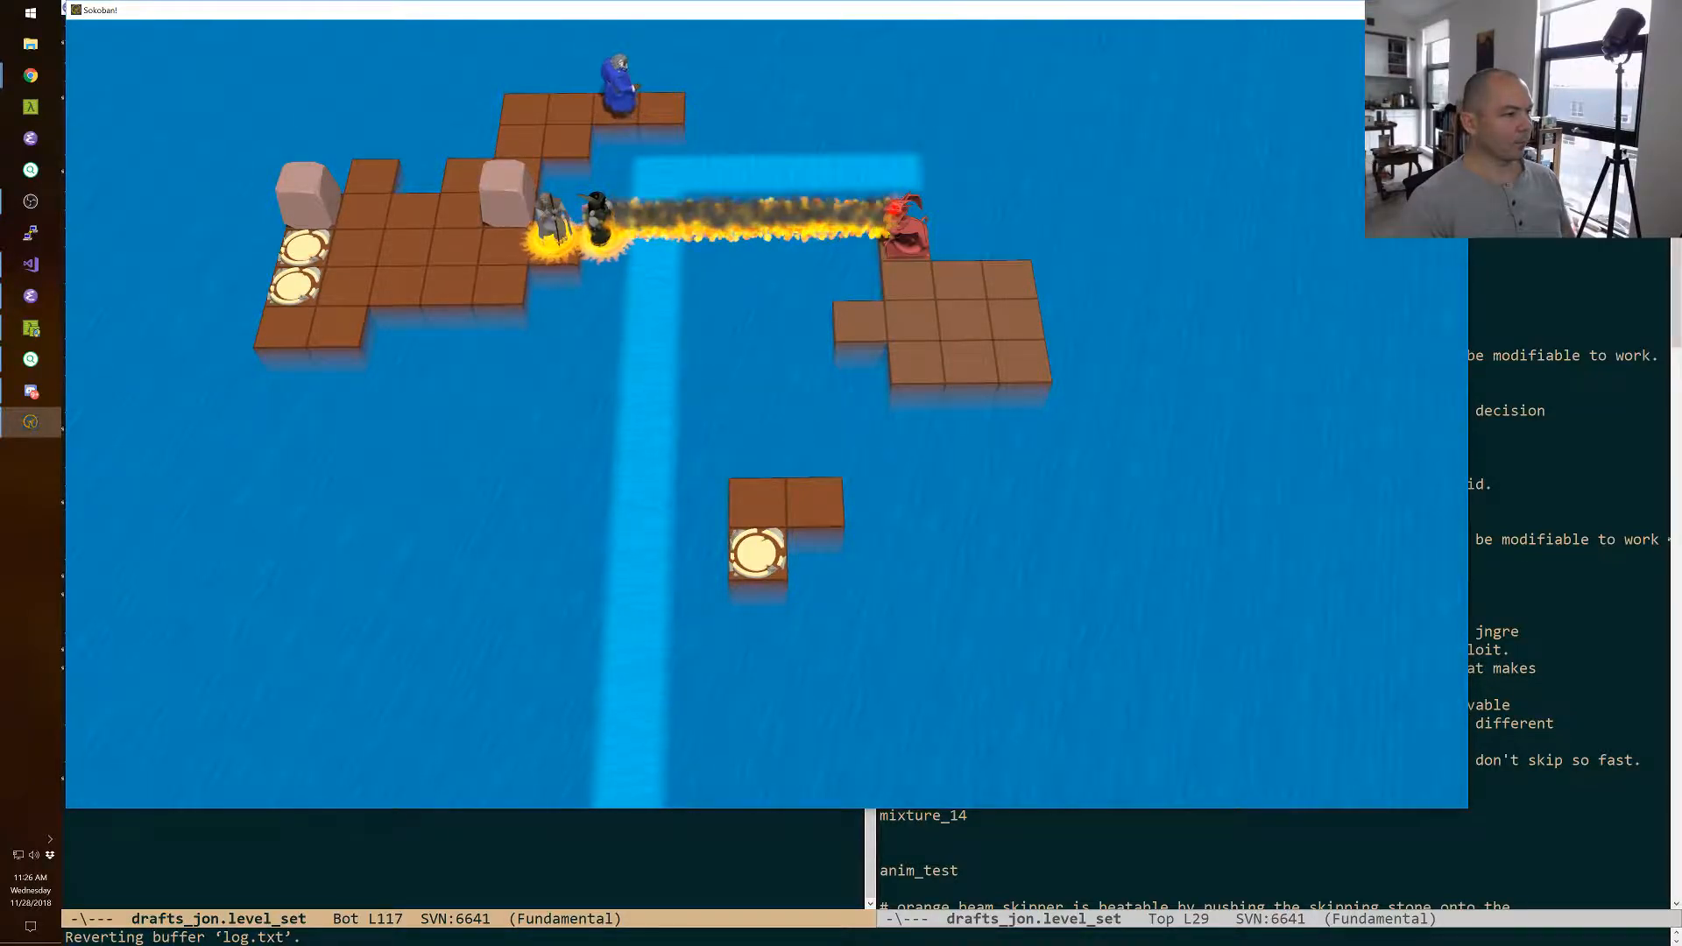
Return to the editor, add two floor tiles to fill the strip beside the current's corner, and re-enter play mode.
key("F11")
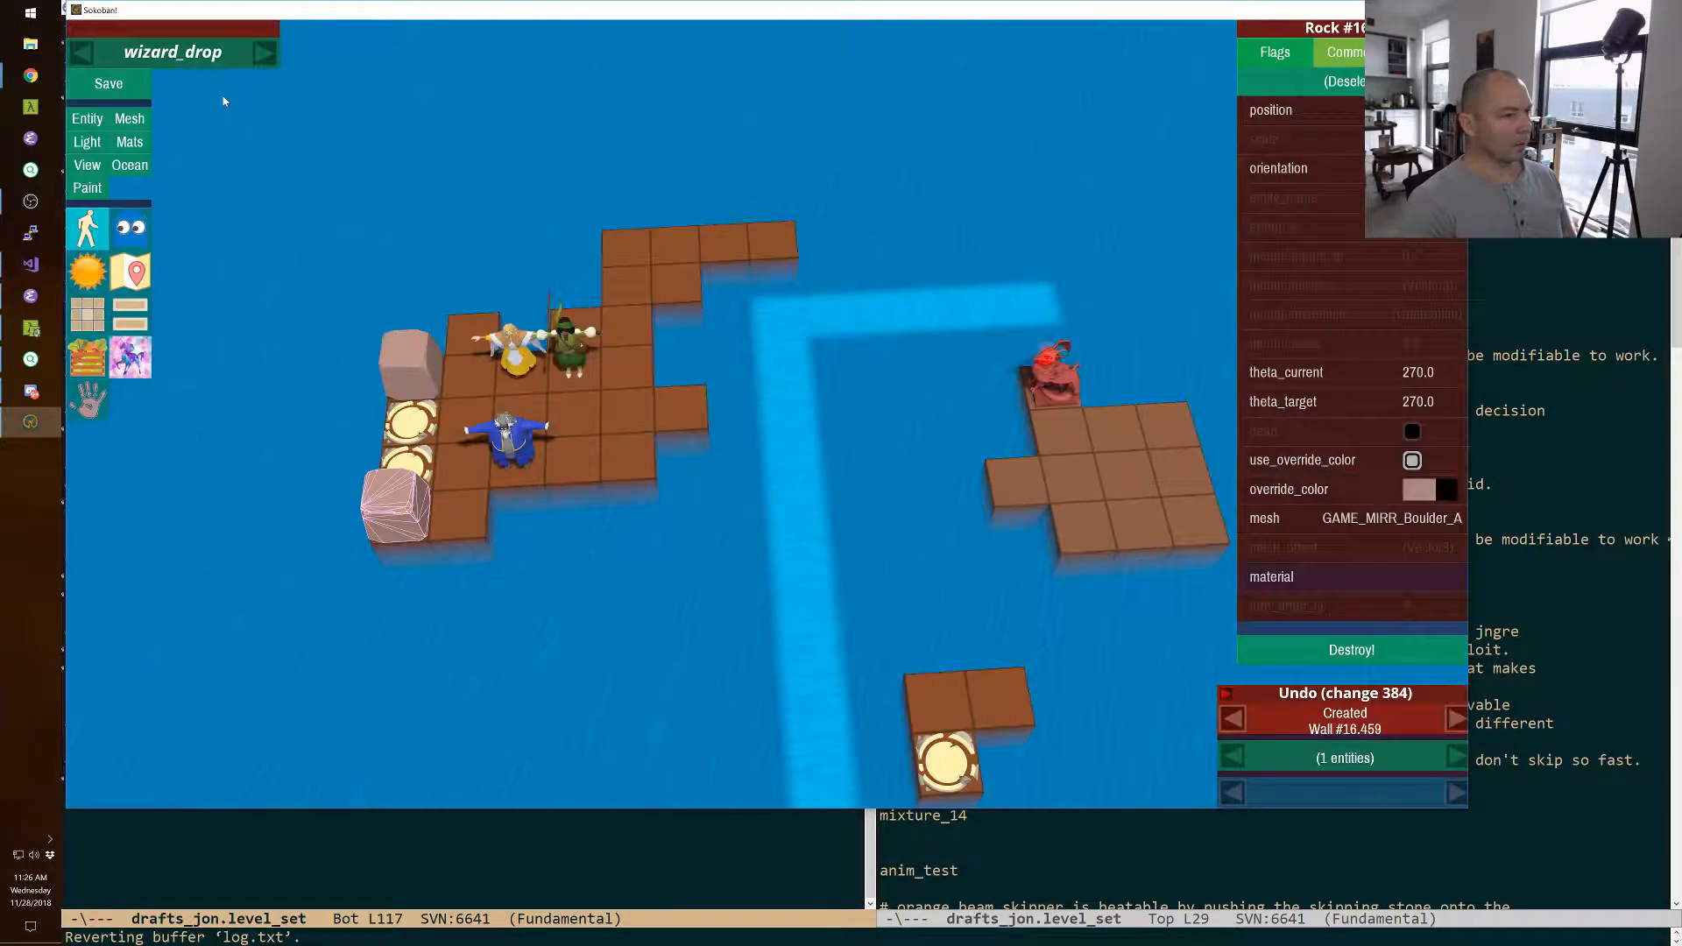
left_click(773, 273)
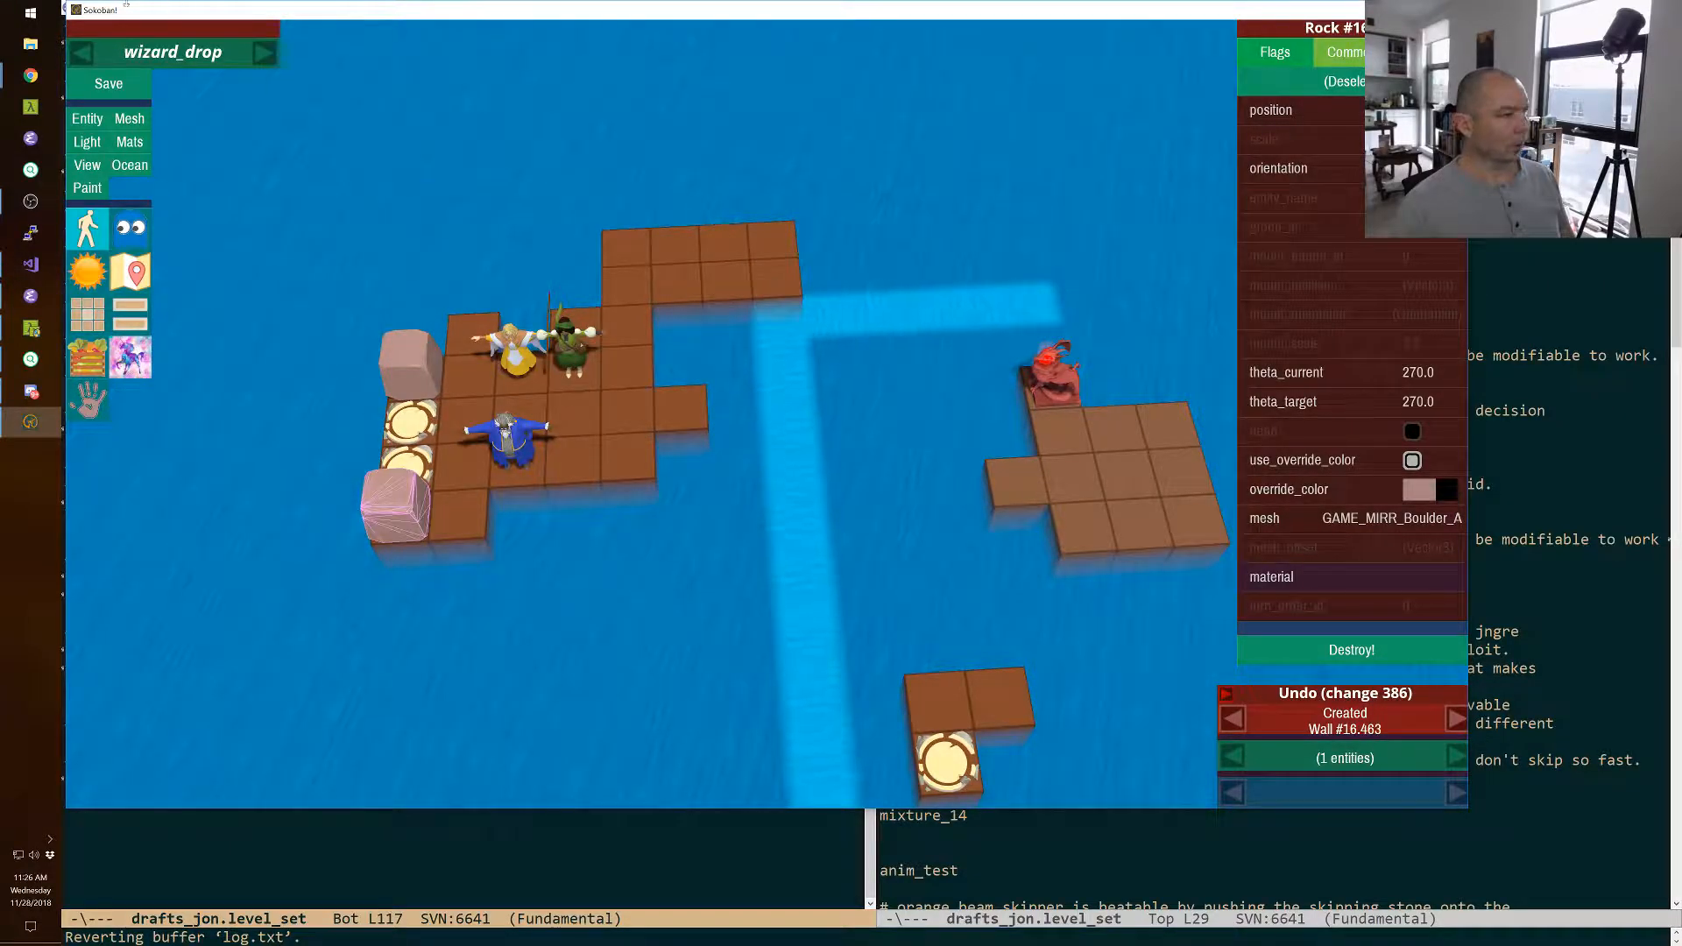
key("F11")
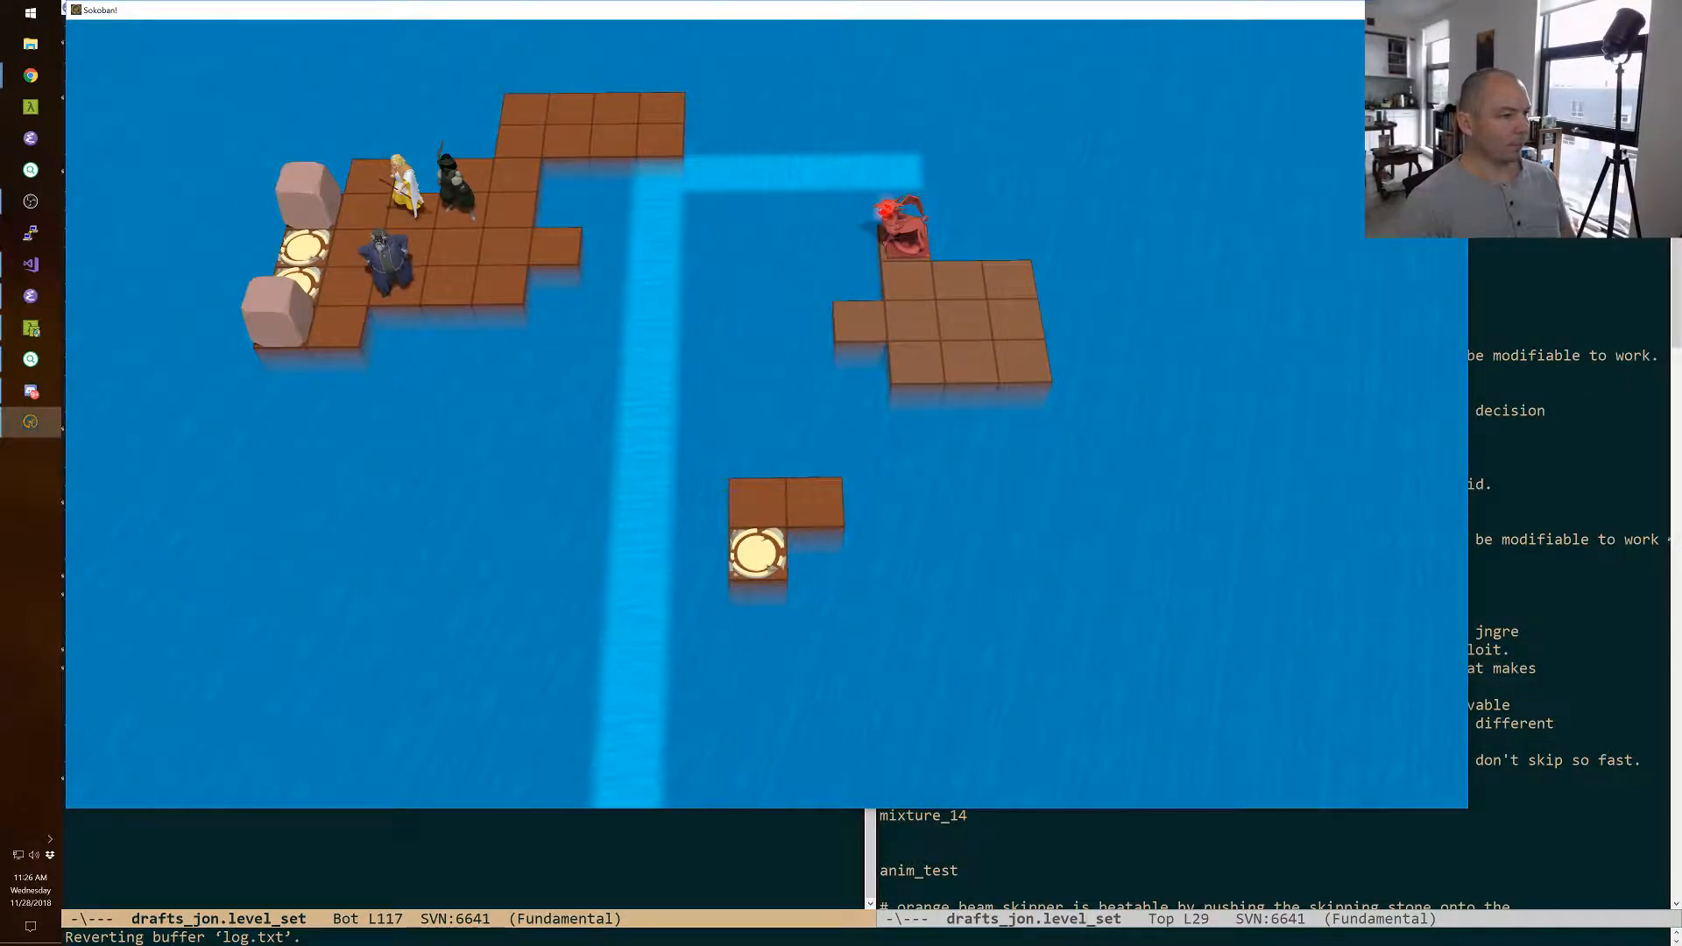
Playtest advancing the priest and green-clad character along the line of fire to the edge of the current.
key("space")
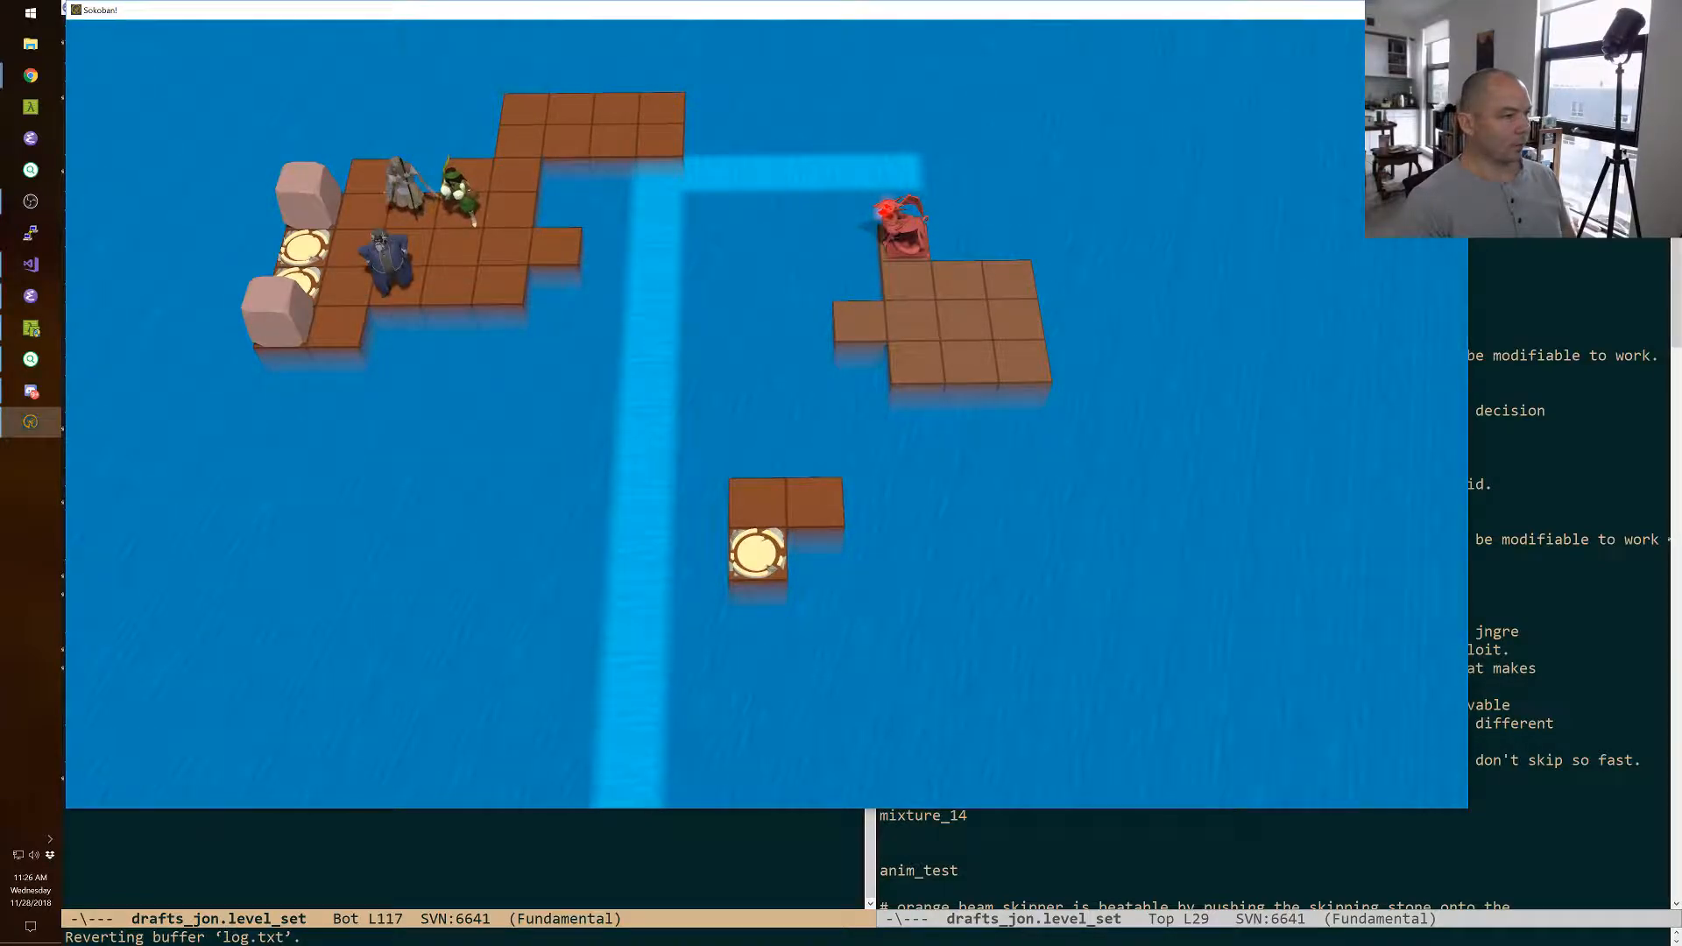
key("space")
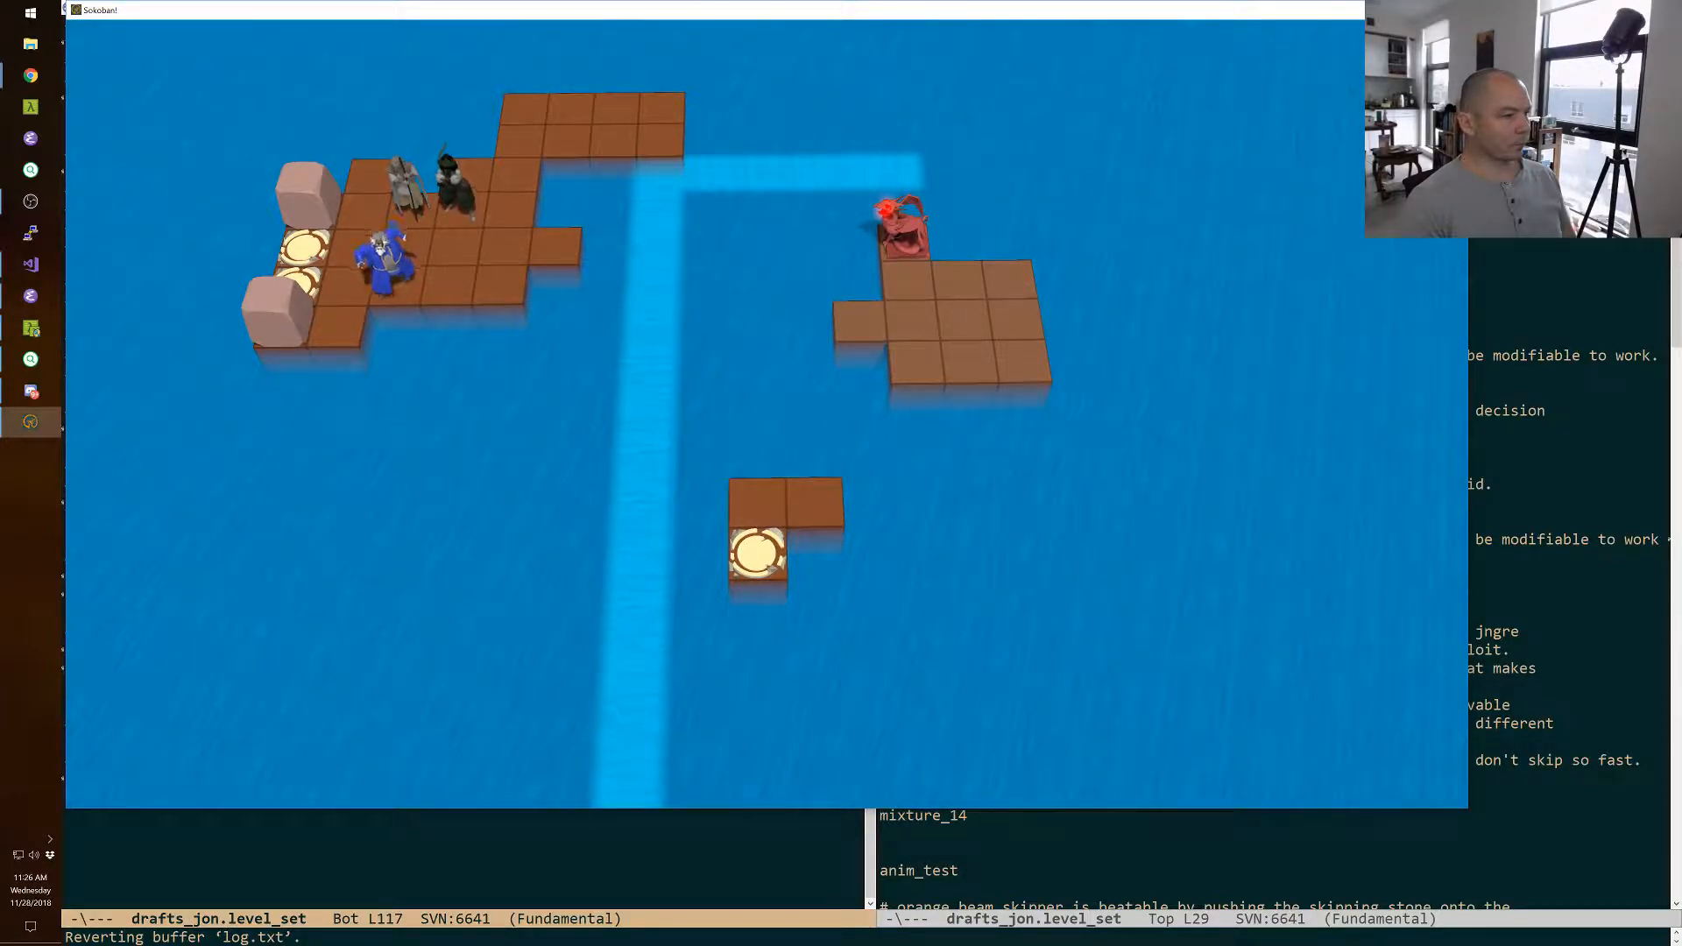
key("space")
key("Down")
key("space")
key("Down")
Switch to the wizard and walk him behind the others onto the new tiles, in line with the green-clad character.
key("space")
key("Up")
key("Up")
key("Right")
key("Right")
key("Up")
key("Up")
key("Right")
key("Right")
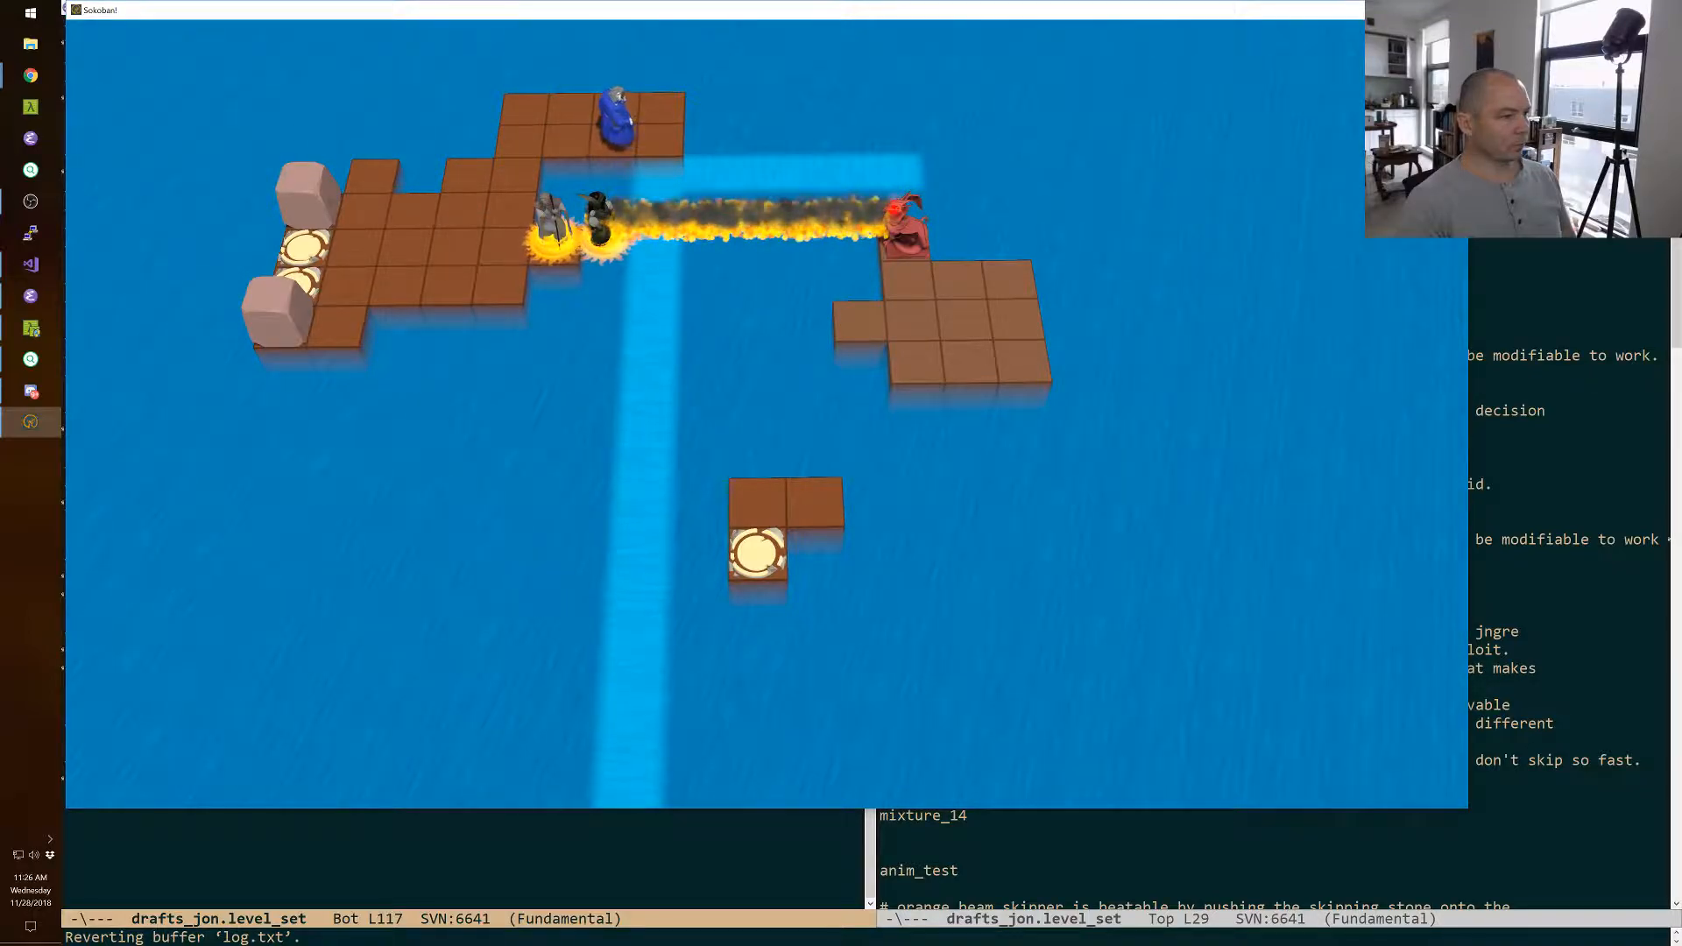
Swap the wizard with the green-clad character, then walk the green-clad character across the island to the front boulder.
key("Down")
key("space")
key("Left")
key("Left")
key("Down")
key("Down")
key("Left")
key("Left")
key("Down")
key("Down")
key("Left")
key("Left")
Pull the front boulder across the island with the green-clad character to the row behind the line of fire.
key("Up")
key("Right")
key("Down")
key("Right")
key("Right")
key("Right")
key("Right")
key("Left")
key("Up")
key("Right")
key("Down")
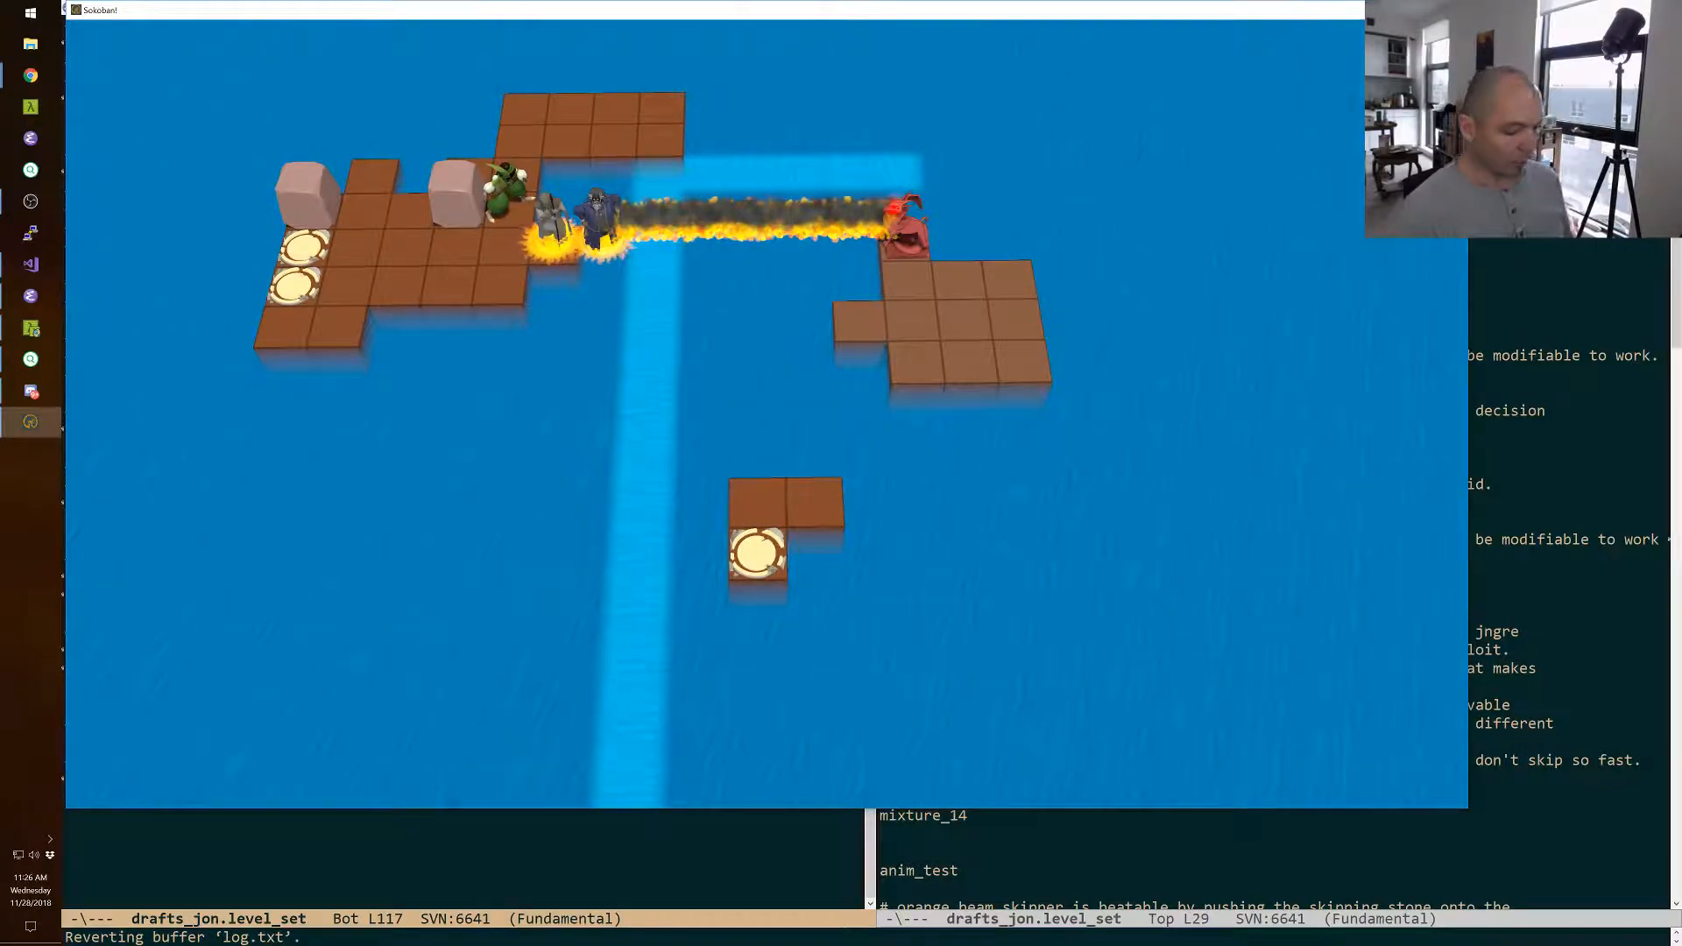
Restart the level, move the priest and green-clad character into the line of fire, and swap the wizard with the back boulder.
key("r")
key("space")
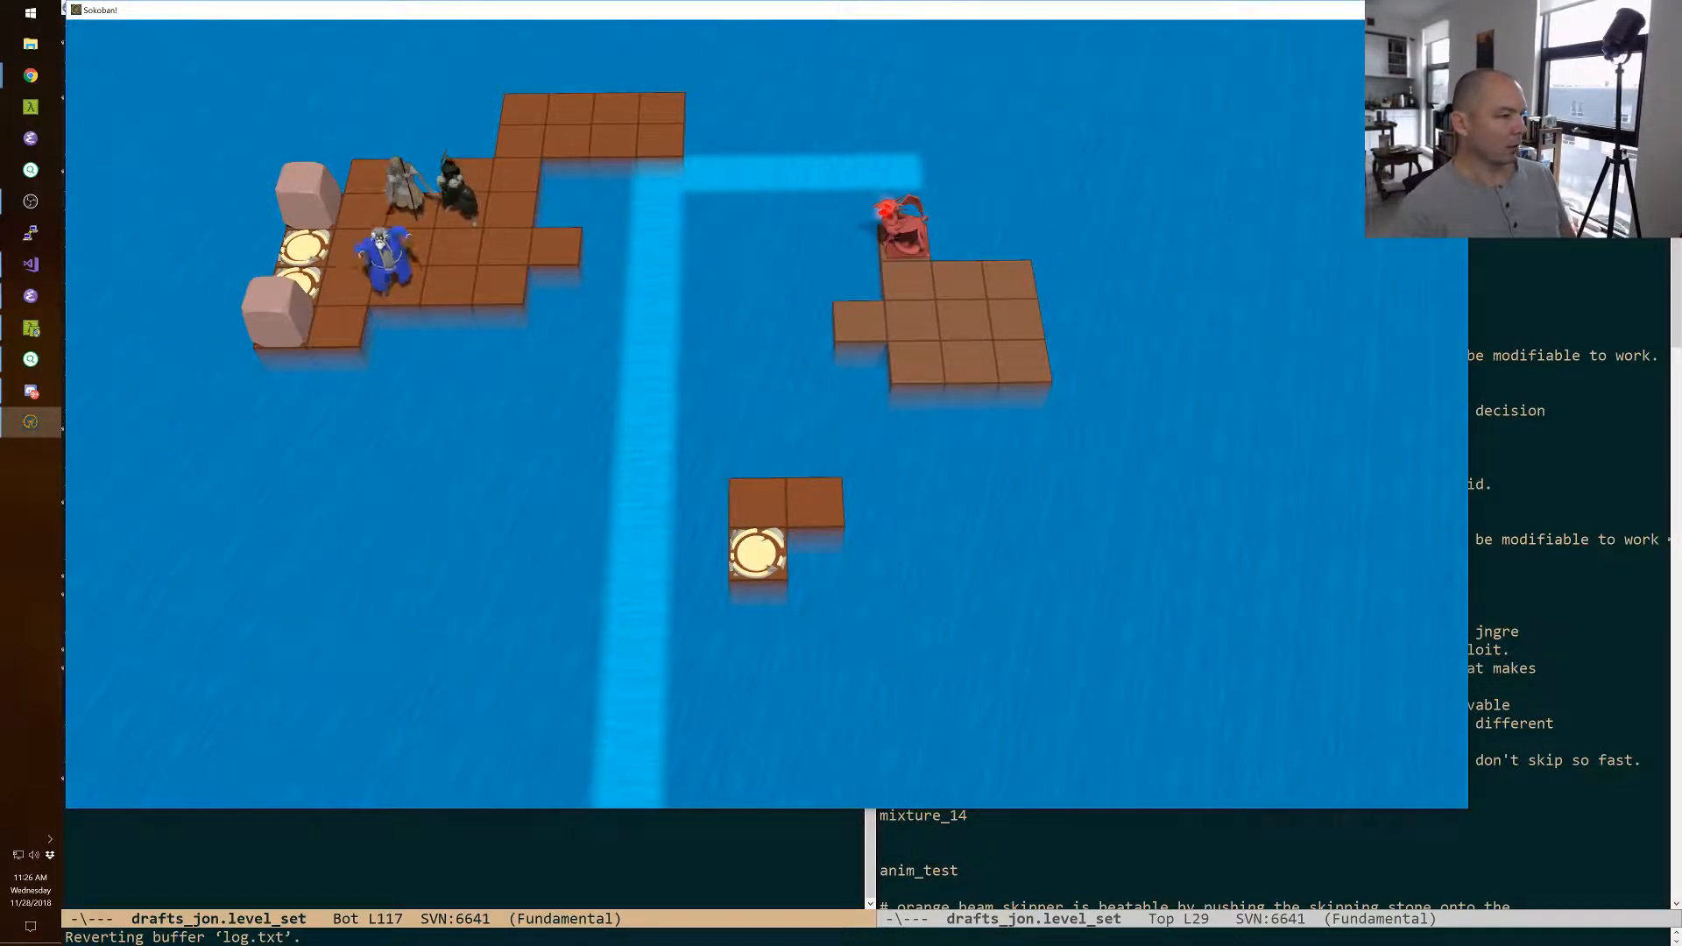
key("space")
key("Down")
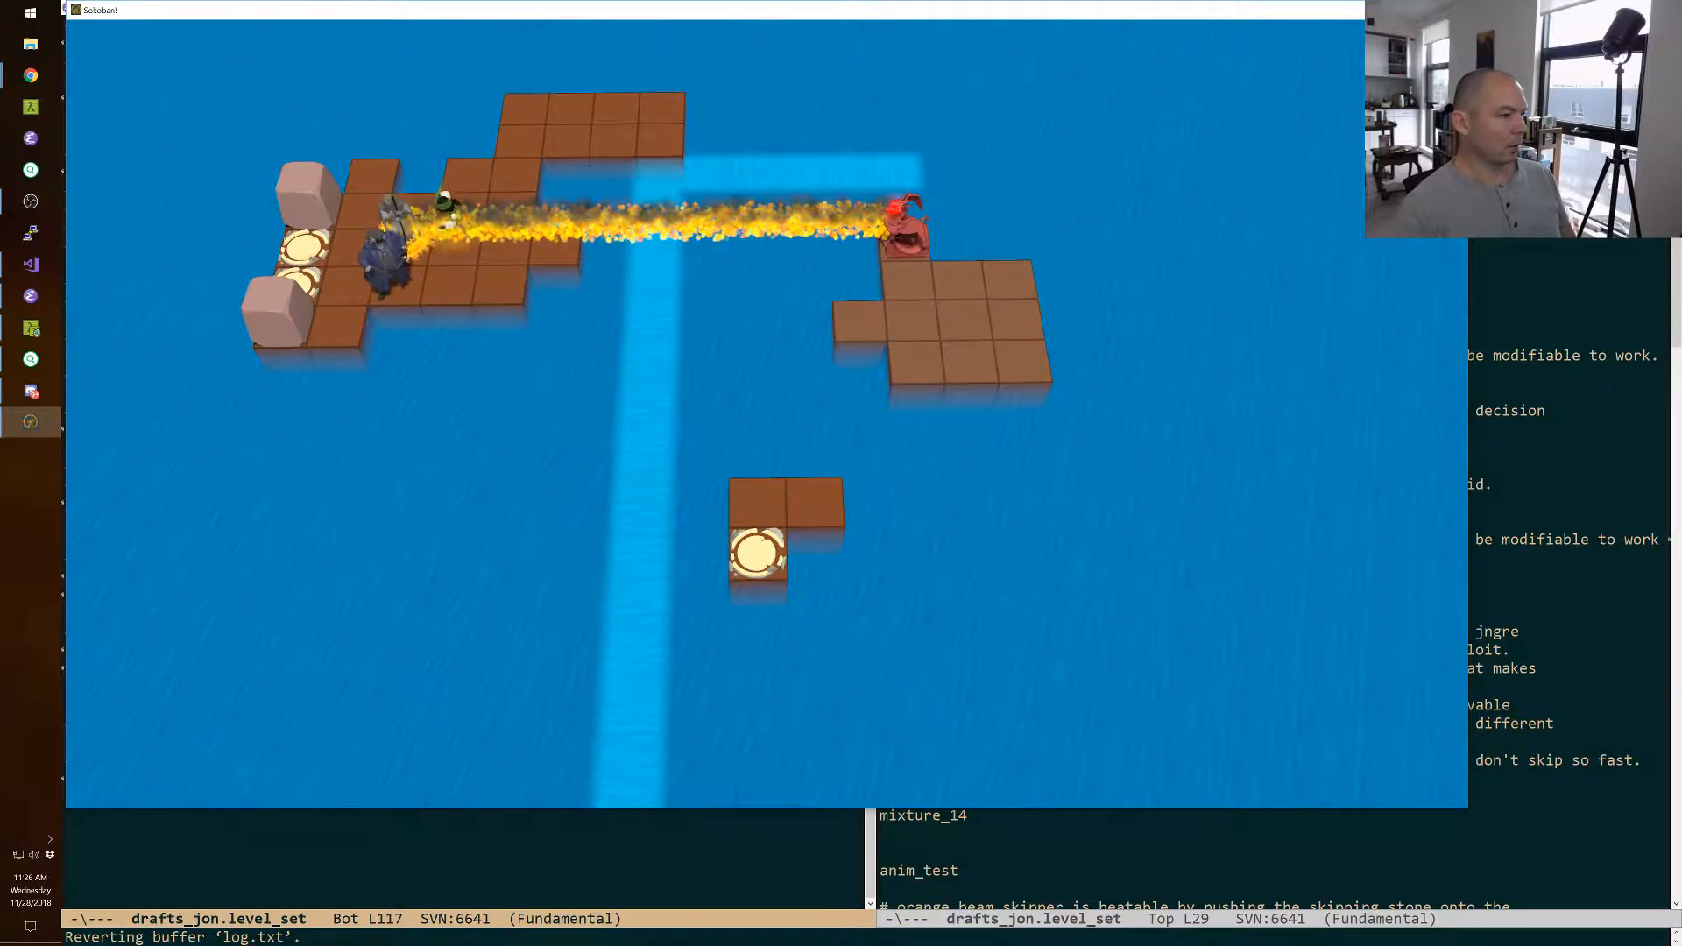
key("Right")
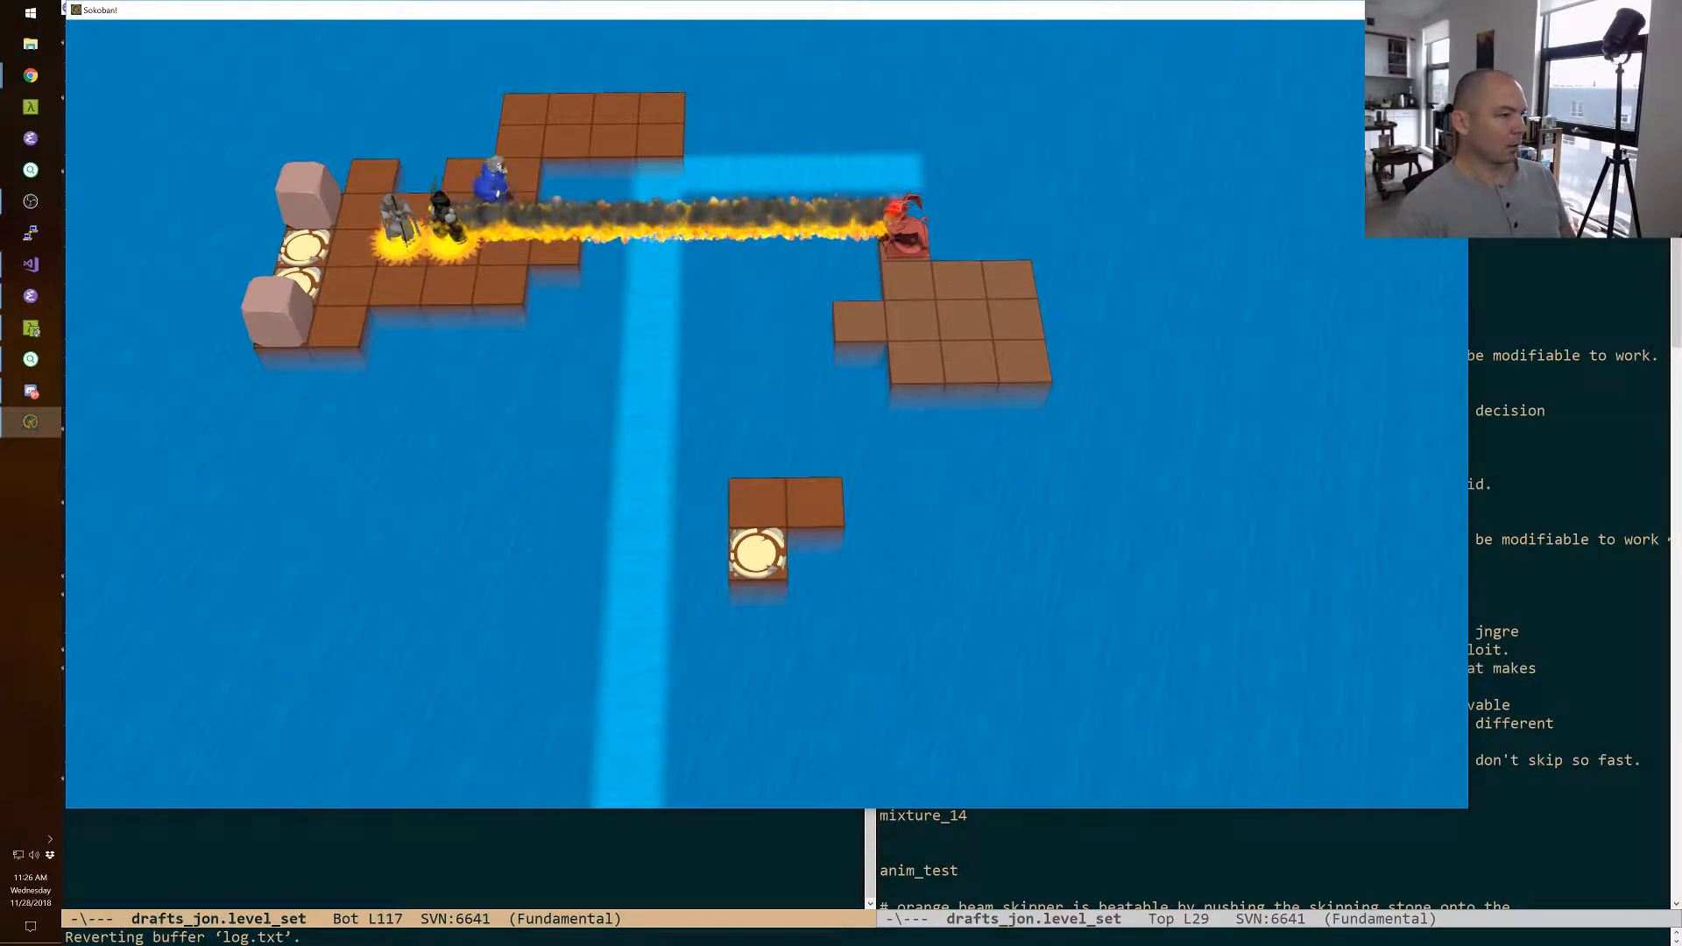
key("Left")
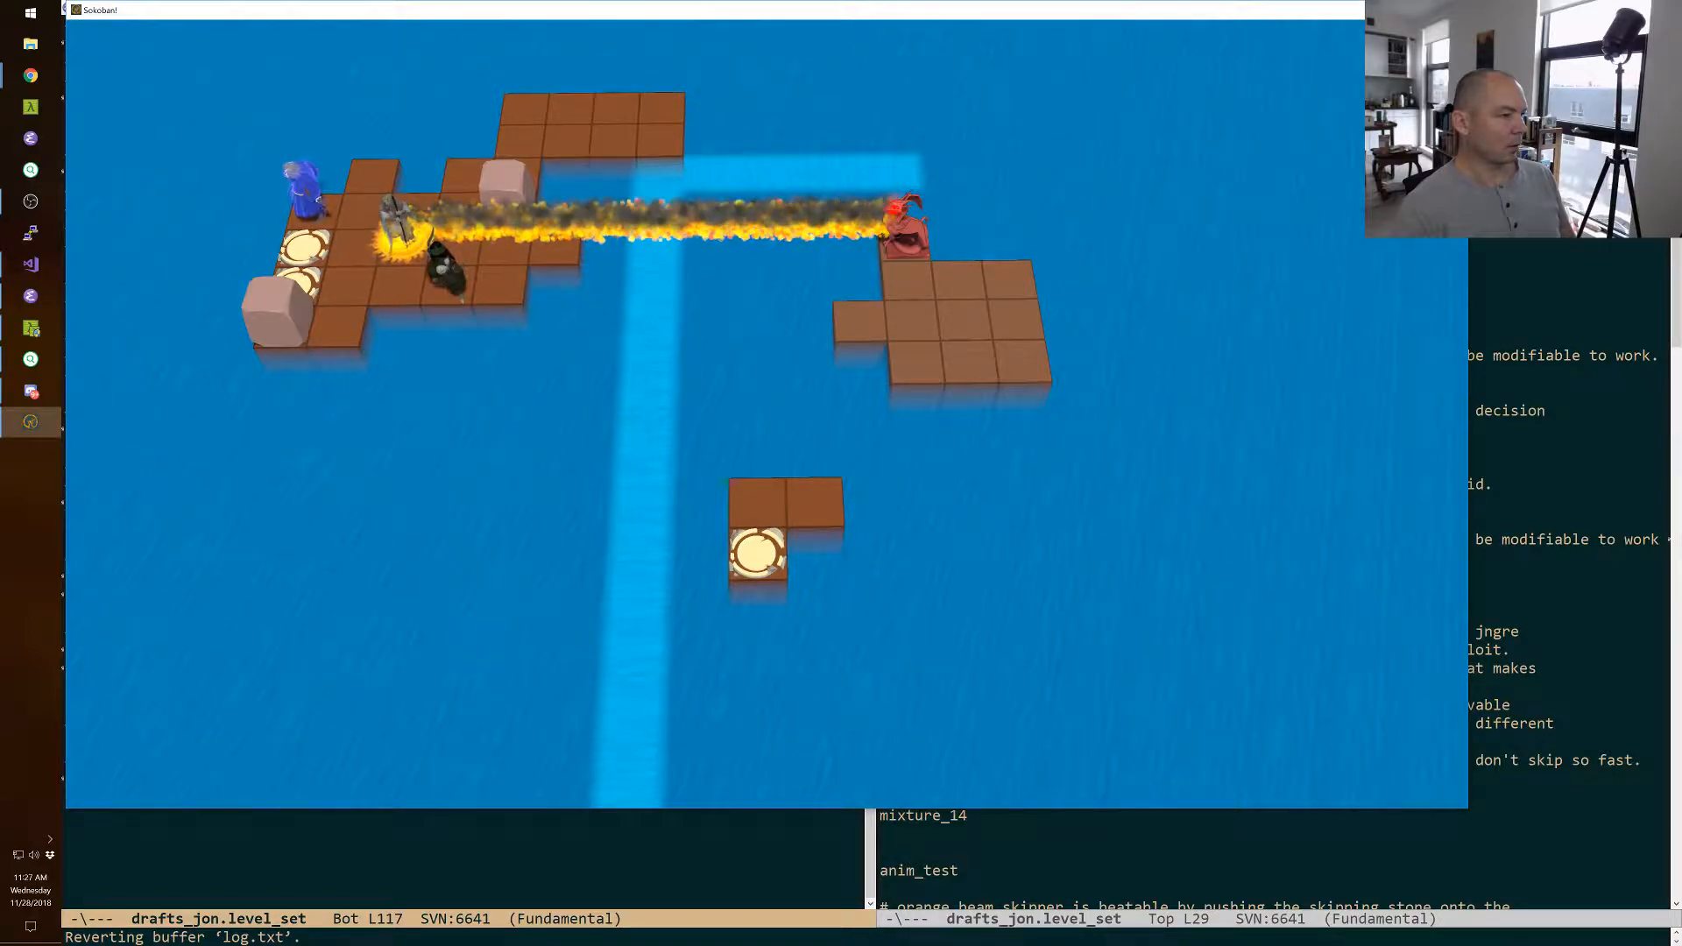
Swap the wizard with the front boulder, step him off beside the exits, and move the green-clad character one tile toward the current.
key("Tab")
key("Tab")
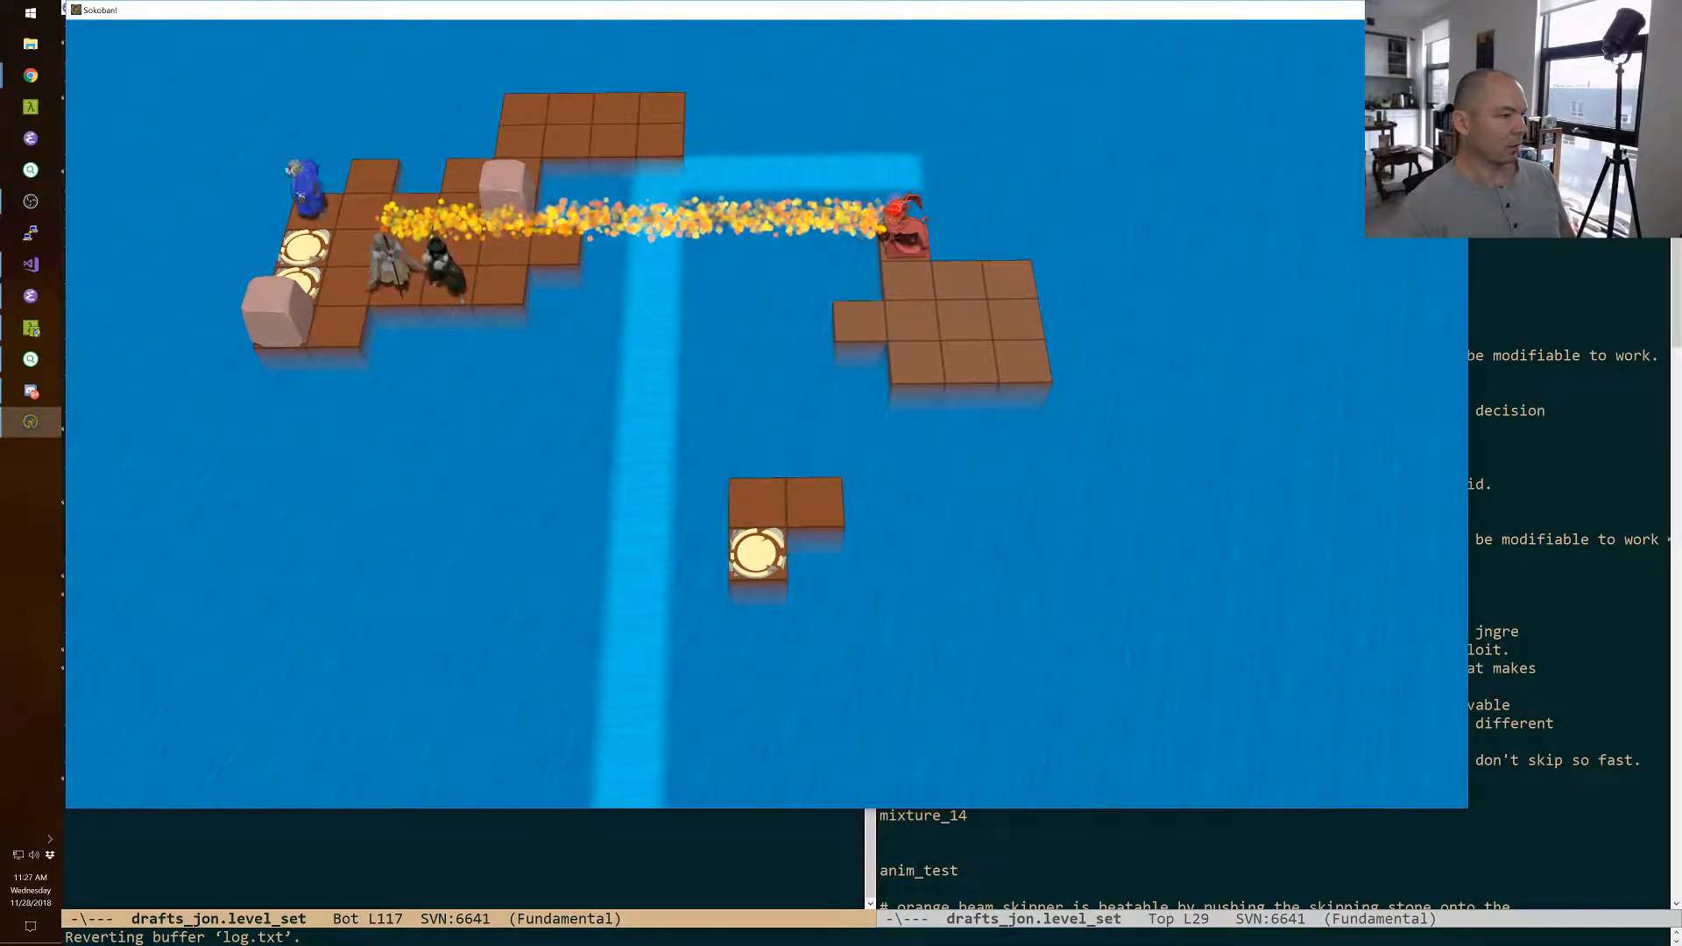
key("Down")
key("Right")
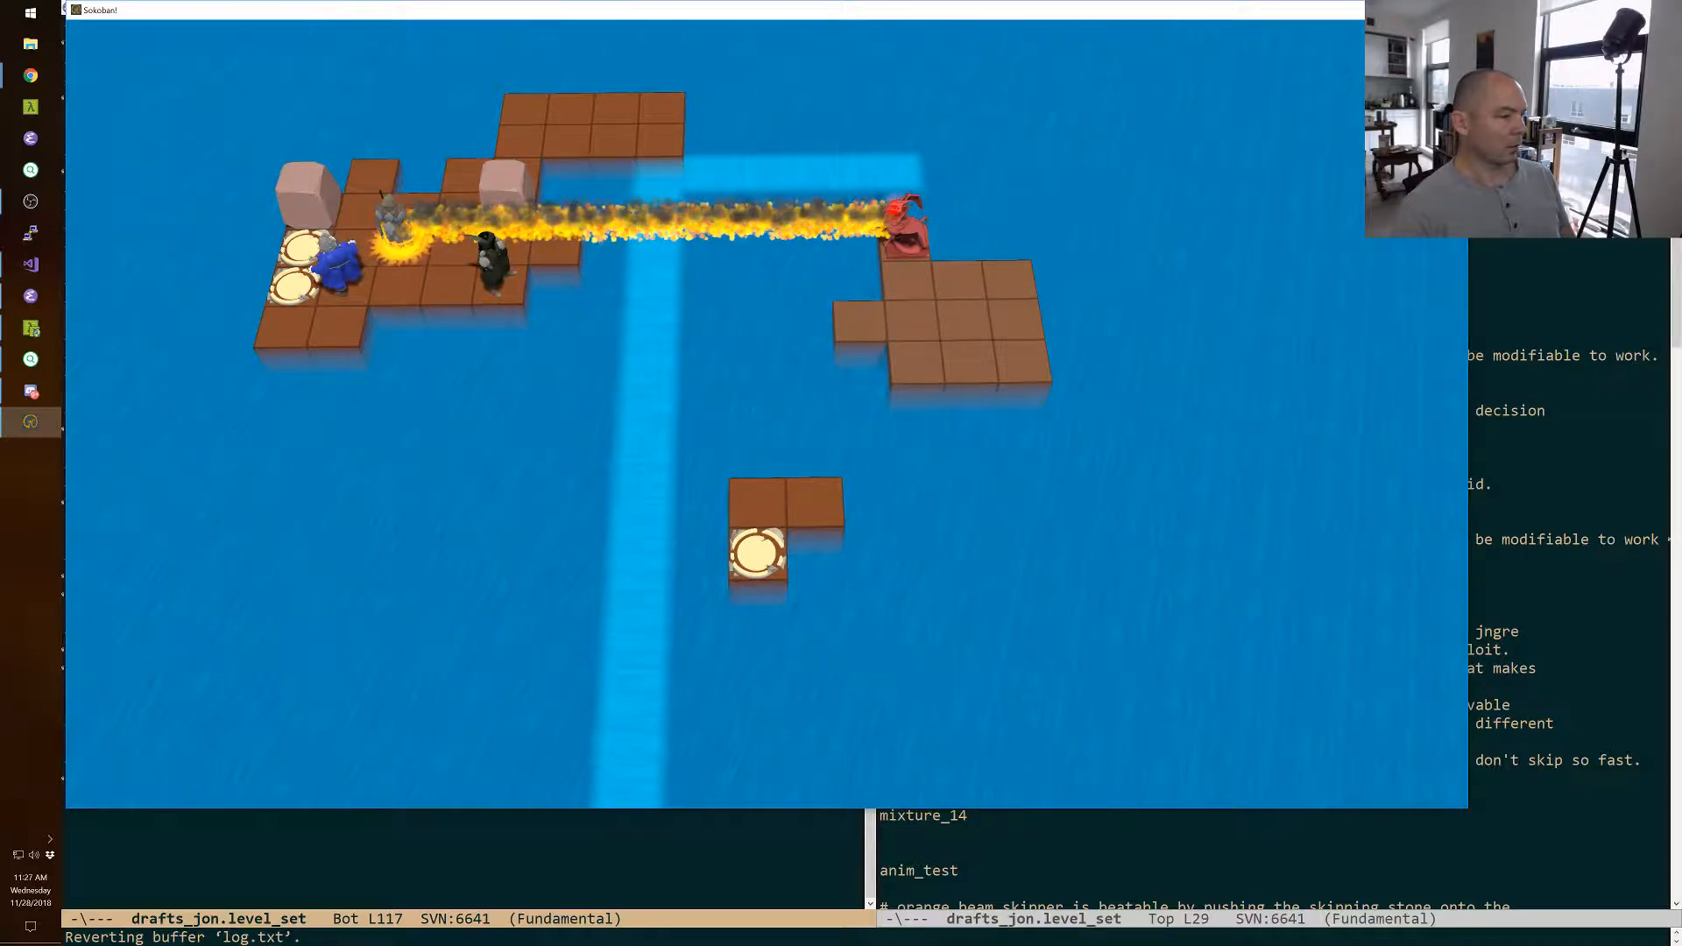
Swap the wizard with the green-clad character and with the boulder behind the line of fire, and walk him onto the back ledge.
key("Up")
key("Up")
key("Right")
key("Right")
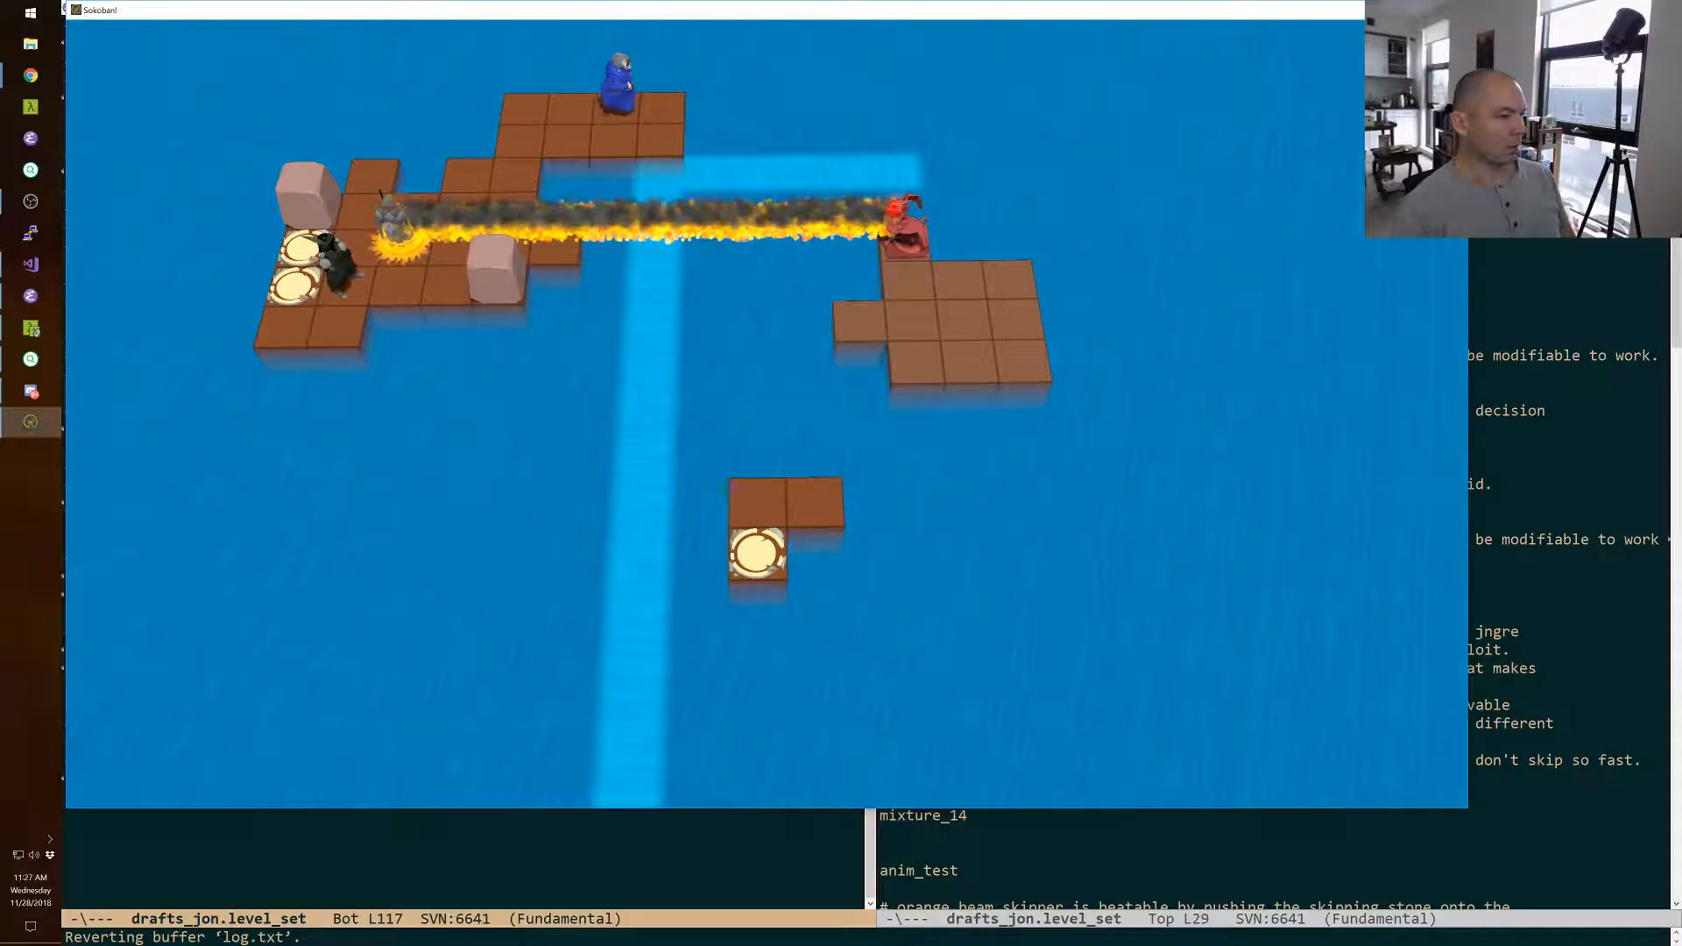
Advance the priest and green-clad character along the line of fire and swap the wizard with the green-clad character.
key("Right")
key("Right")
key("space")
key("Down")
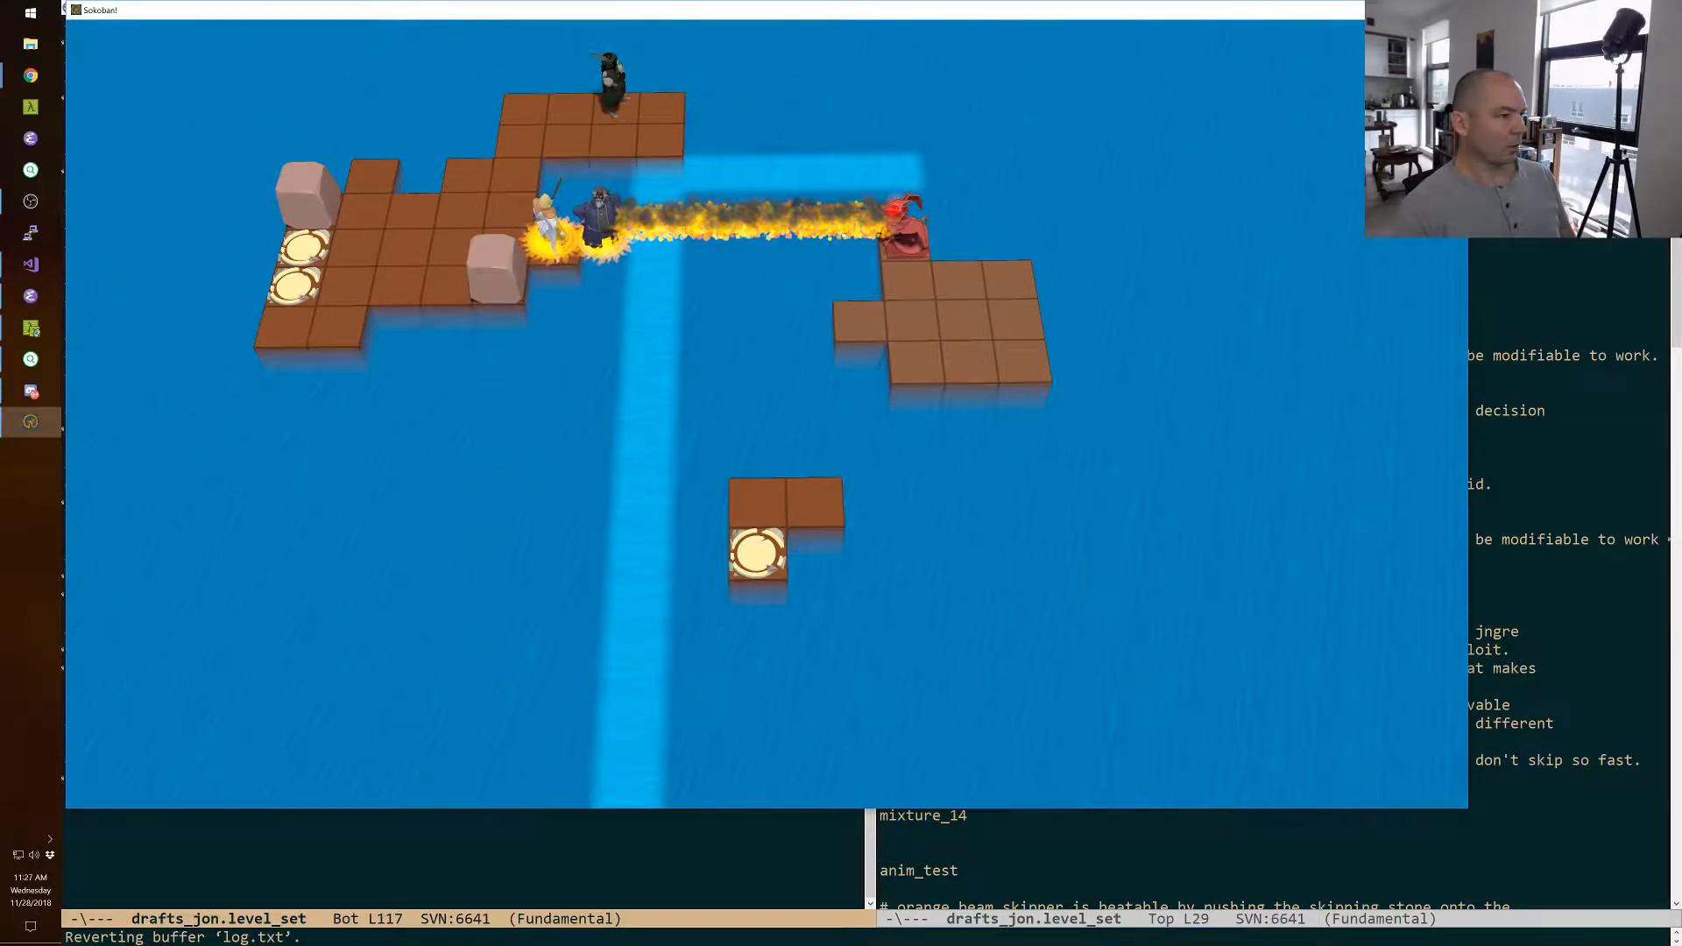
Pull the front boulder onto the back ledge with the green-clad character and swap the wizard with it to drop it into the water.
key("space")
key("Left")
key("Left")
key("Down")
key("Down")
key("Down")
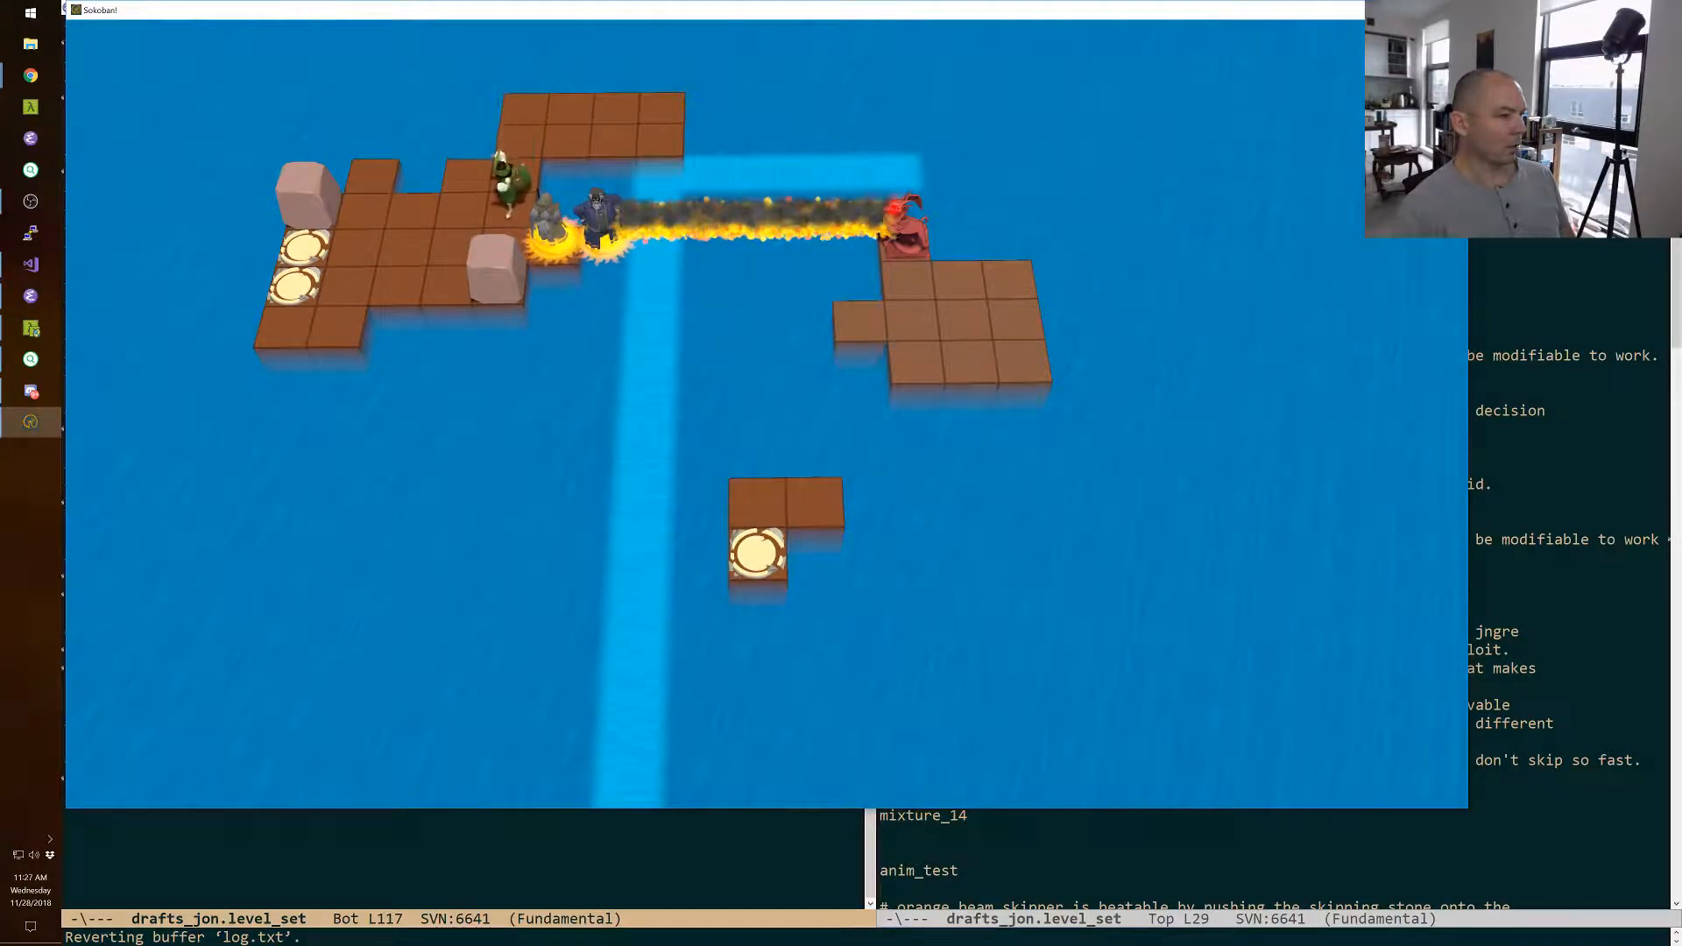
key("z")
key("z")
key("z")
key("z")
key("z")
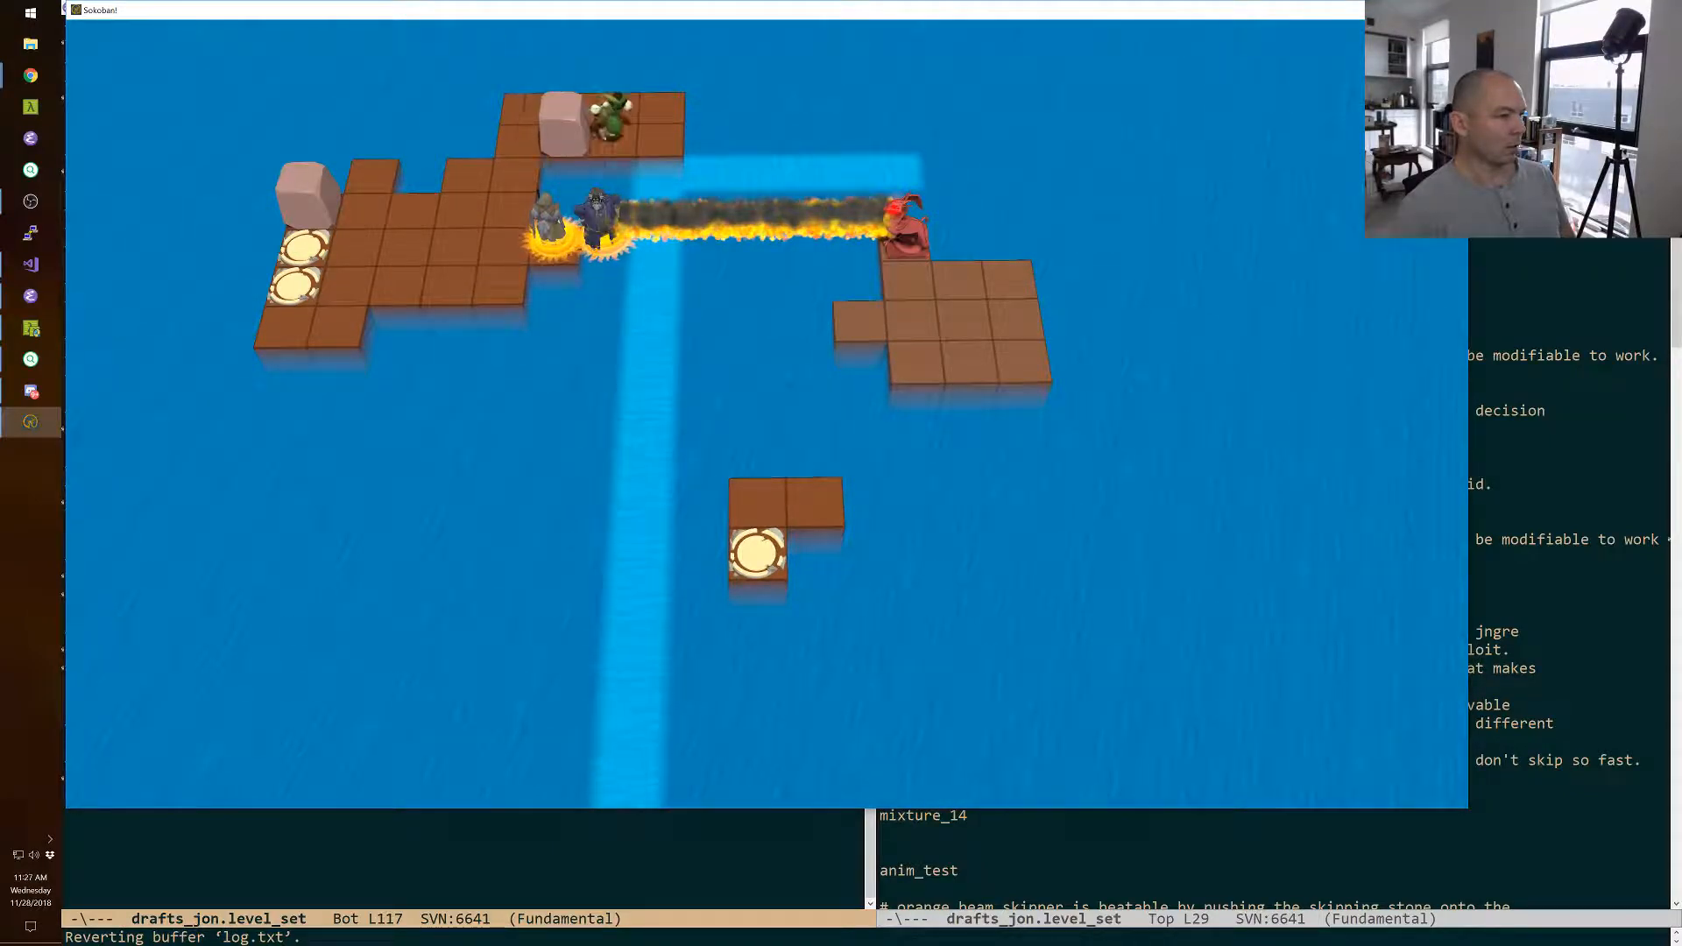
key("z")
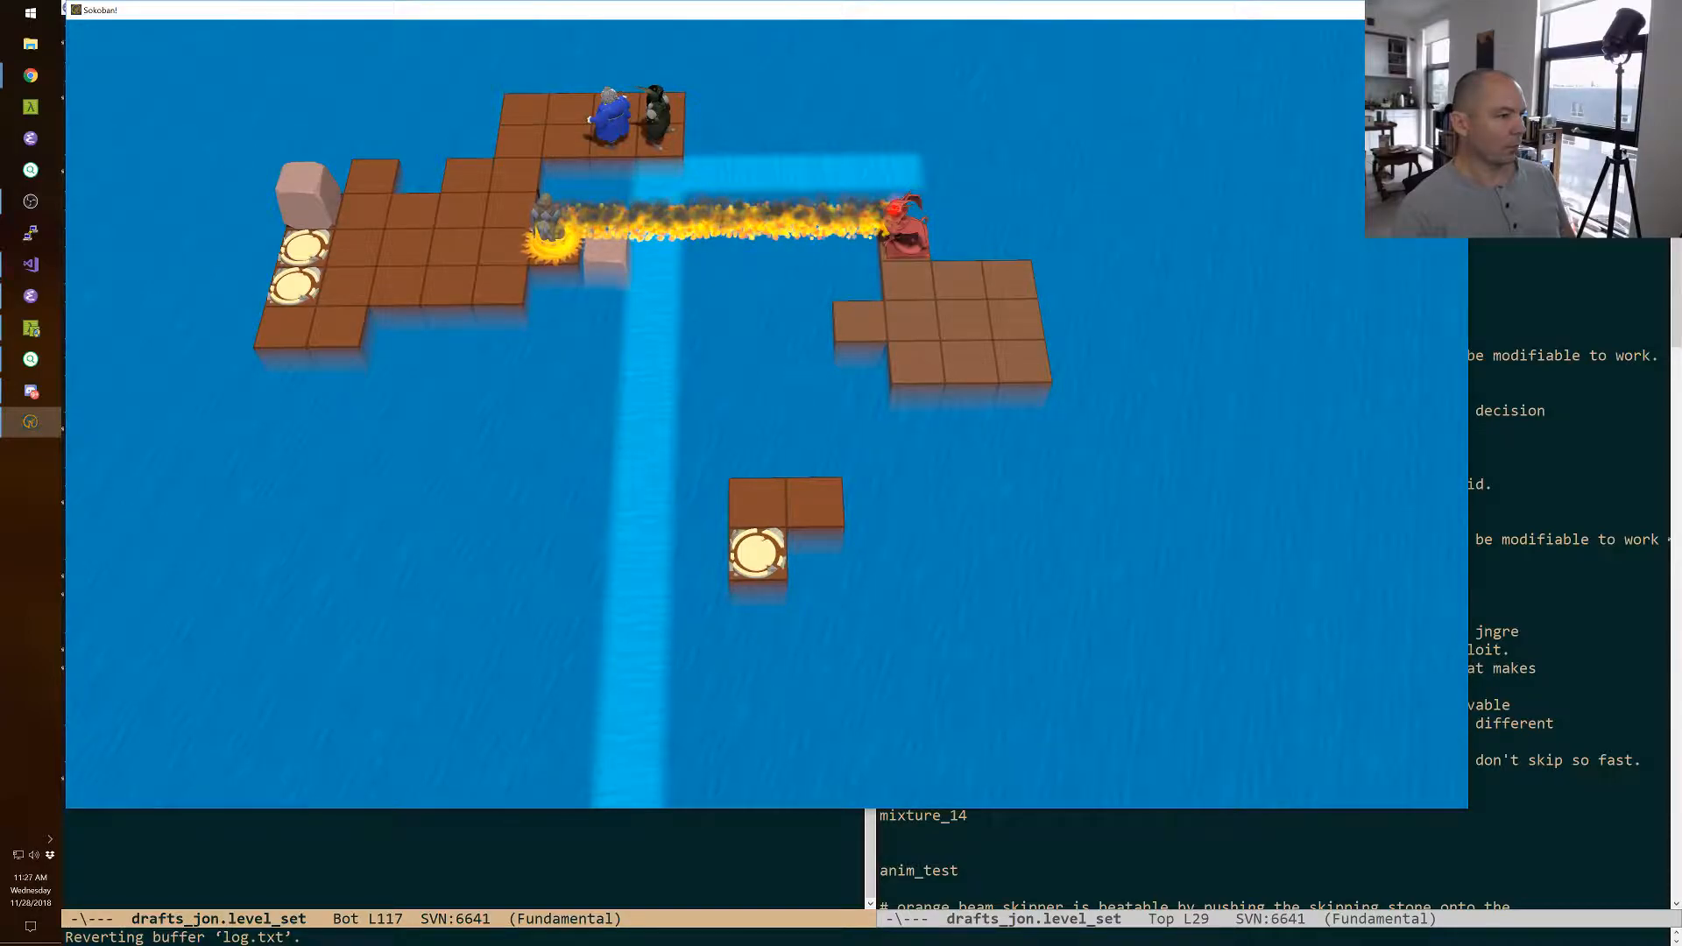
Walk the green-clad character off the back ledge onto the island and move the priest two tiles back along the line of fire.
key("space")
key("Up")
key("Left")
key("Left")
key("Left")
key("Down")
key("space")
key("space")
key("space")
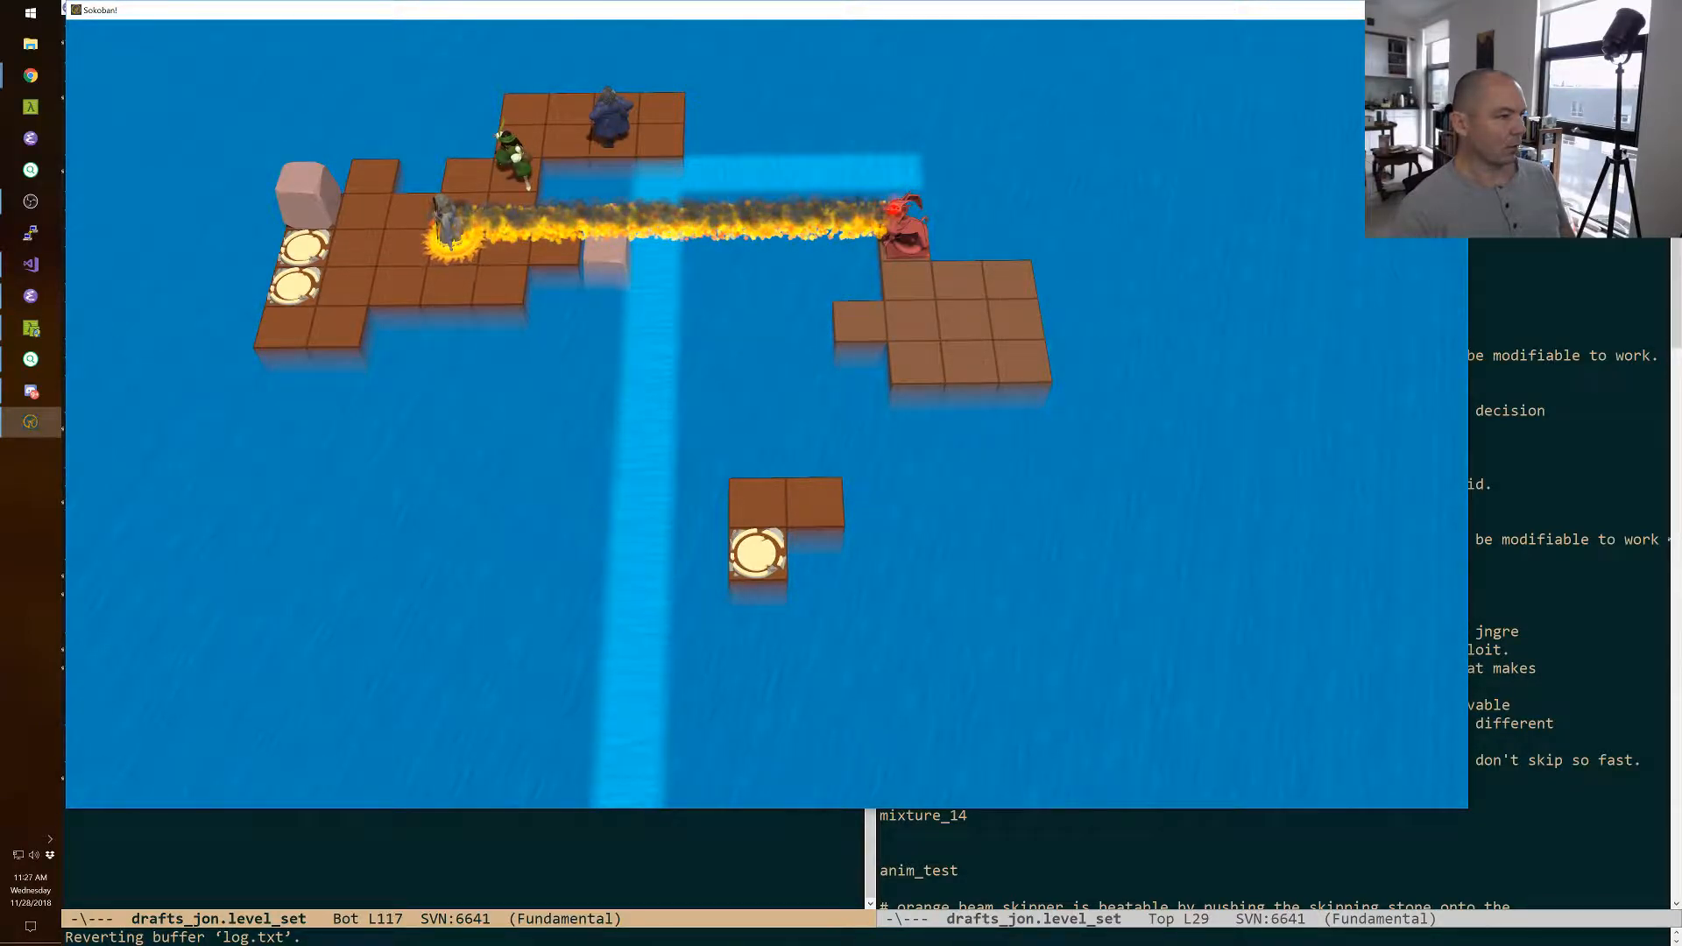
Swap the wizard with the green-clad character below the ledge and with the remaining boulder behind the exits.
key("space")
key("Left")
key("Left")
key("Down")
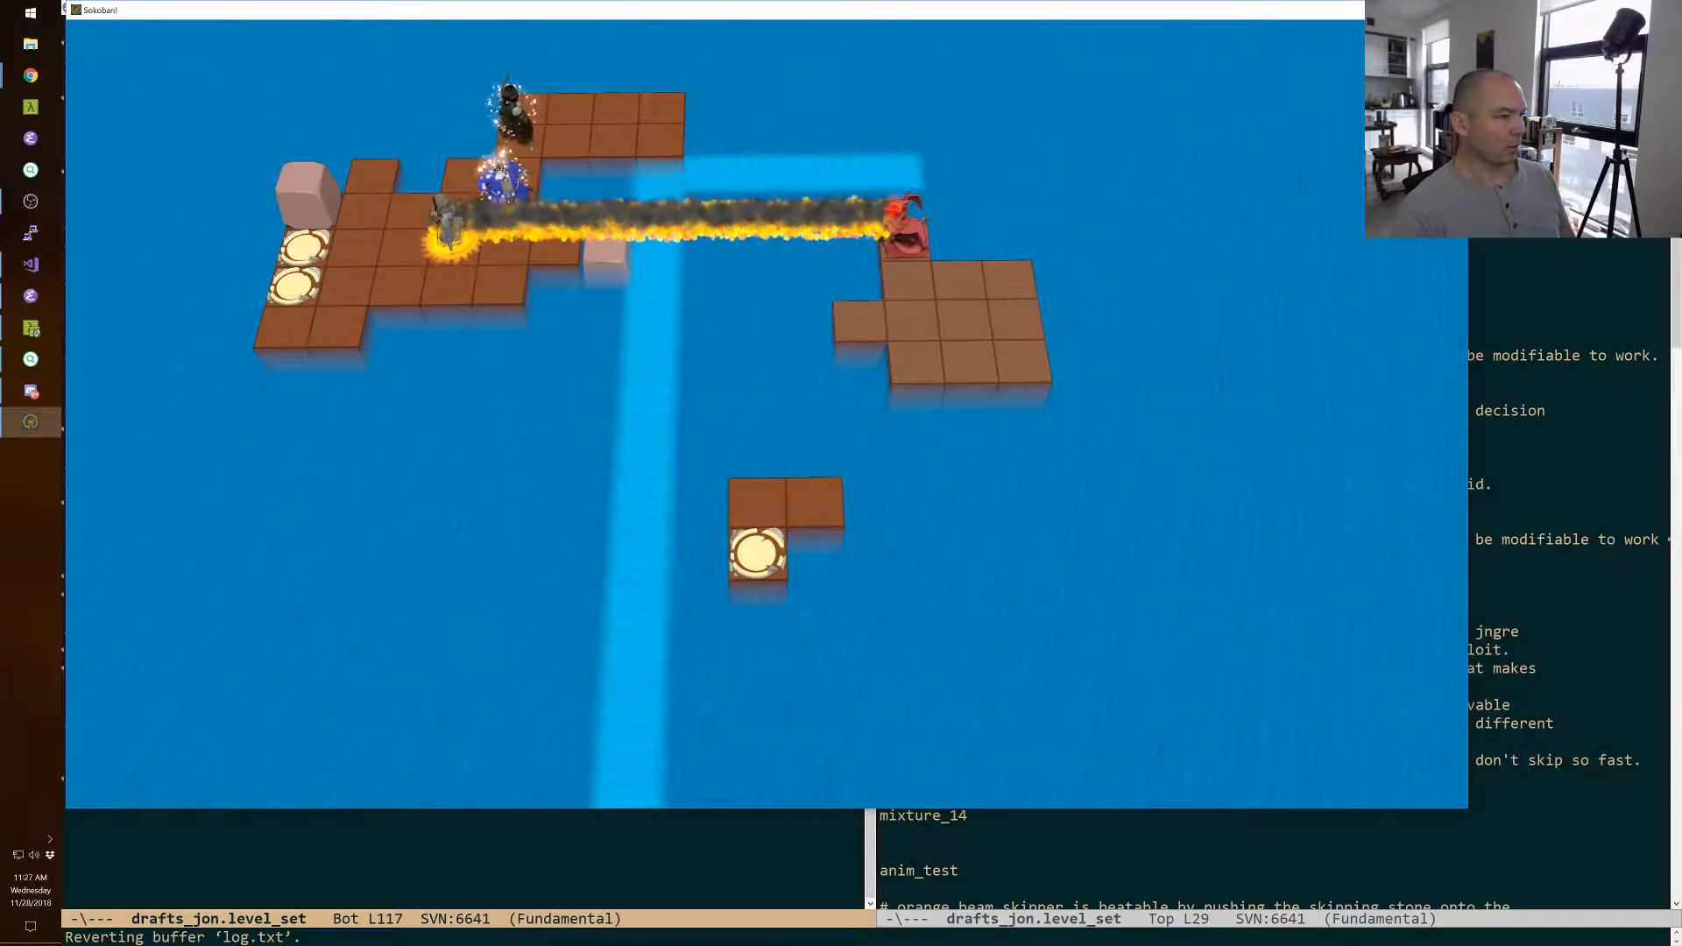
key("Left")
key("space")
key("Down")
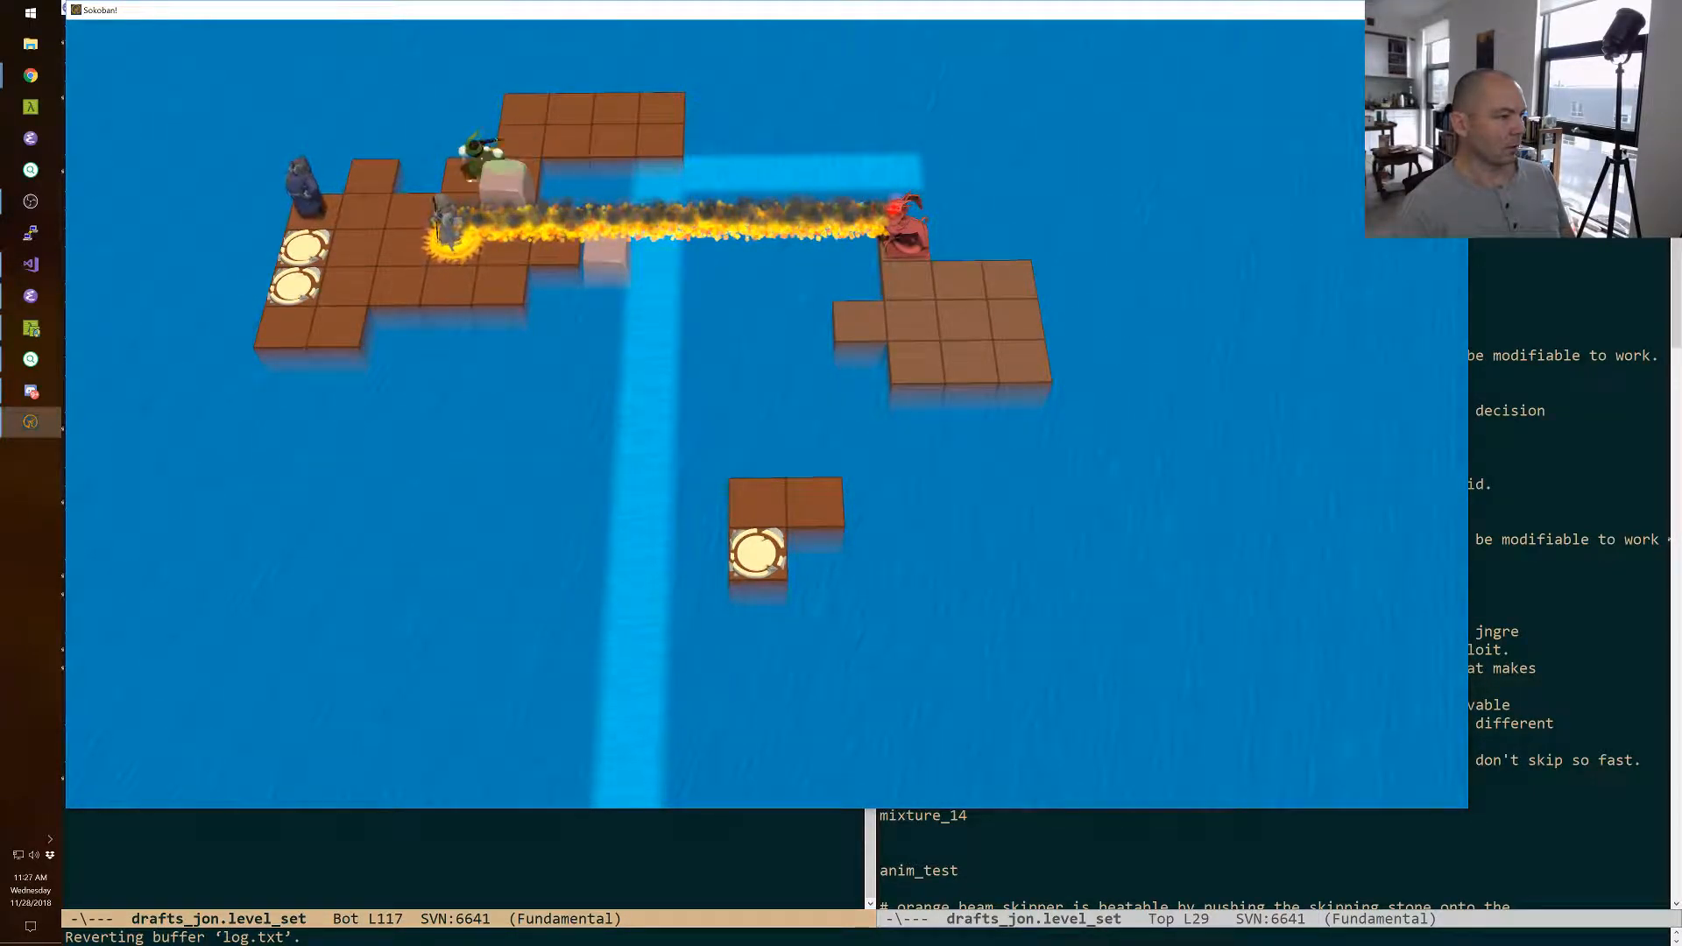
Bring the green-clad character into the line of fire ahead of the priest and advance both toward the sunken boulder.
key("space")
key("space")
key("space")
key("Right")
key("Down")
key("Down")
key("Right")
key("space")
key("space")
key("Left")
key("space")
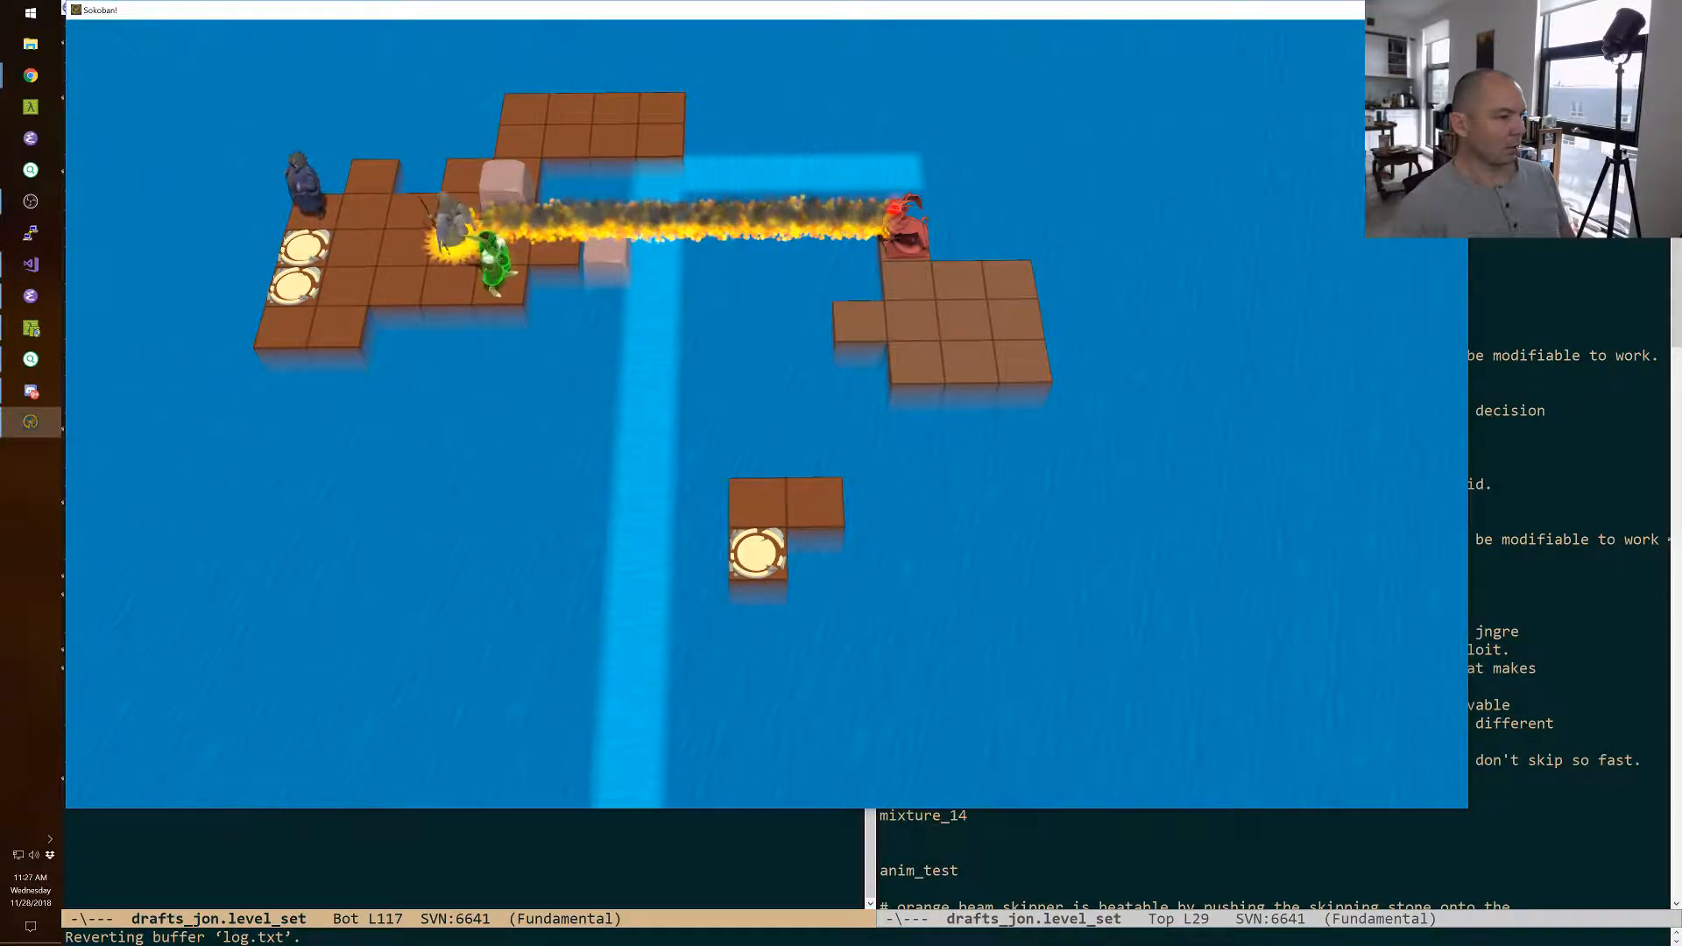
key("Up")
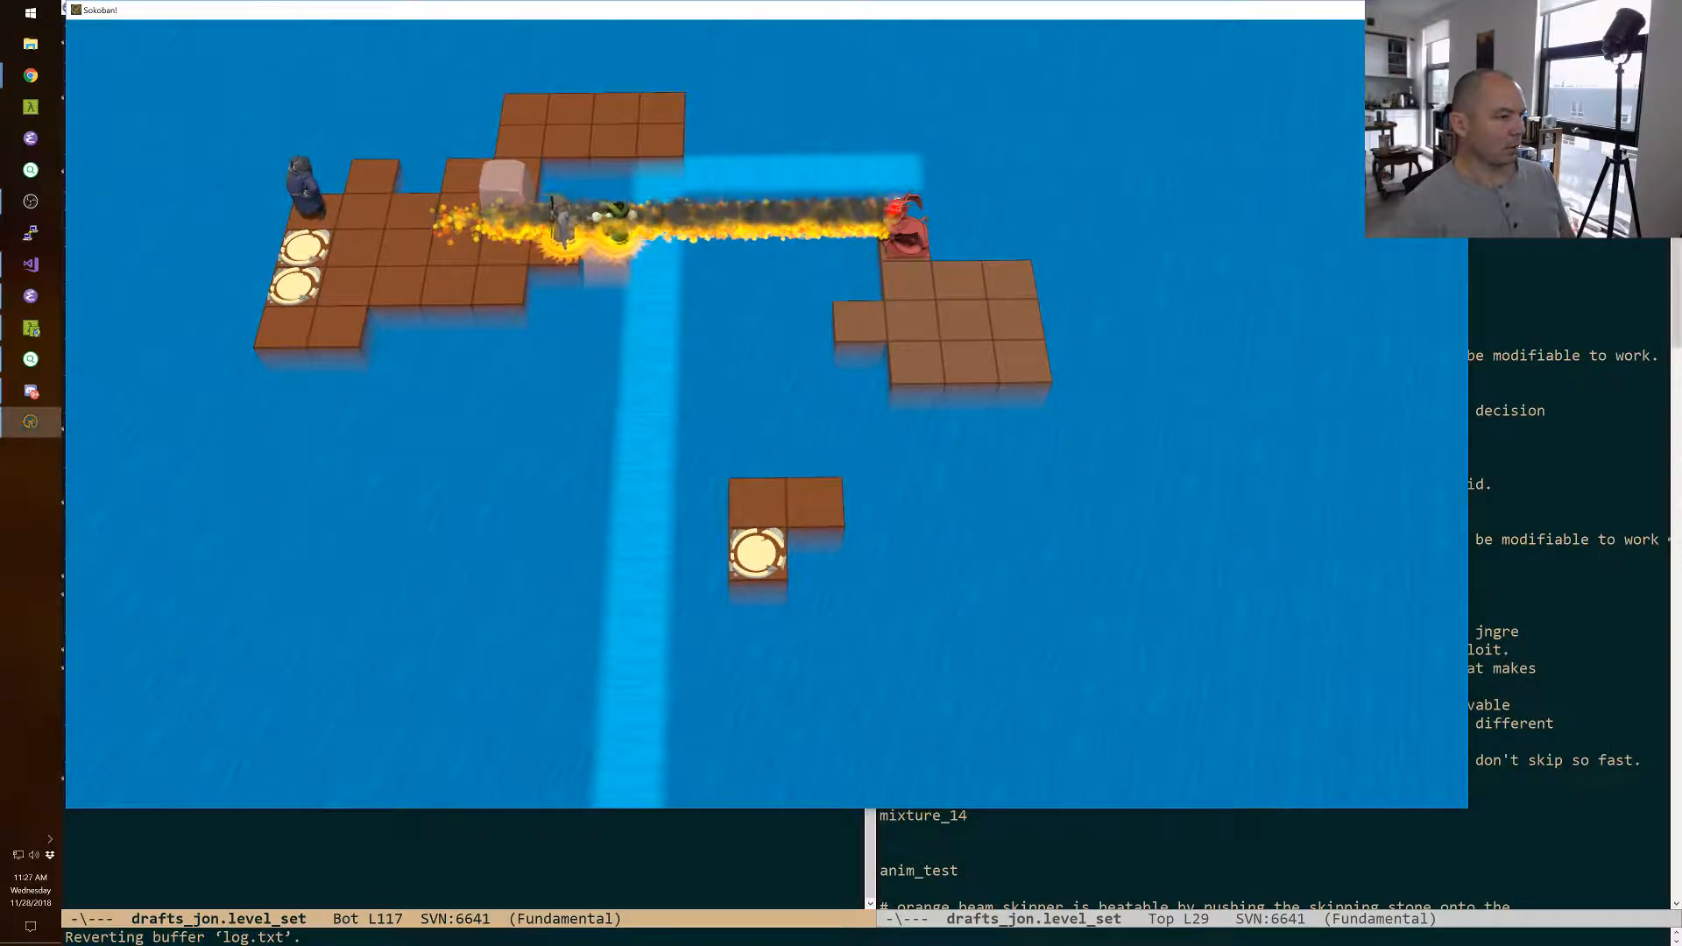
Walk the wizard from behind the exits to the far end of the back ledge and swap him with the green-clad character.
key("space")
key("Down")
key("Down")
key("Right")
key("Right")
key("Right")
key("Up")
key("Up")
key("Up")
key("Right")
key("Up")
key("Right")
key("Right")
key("Right")
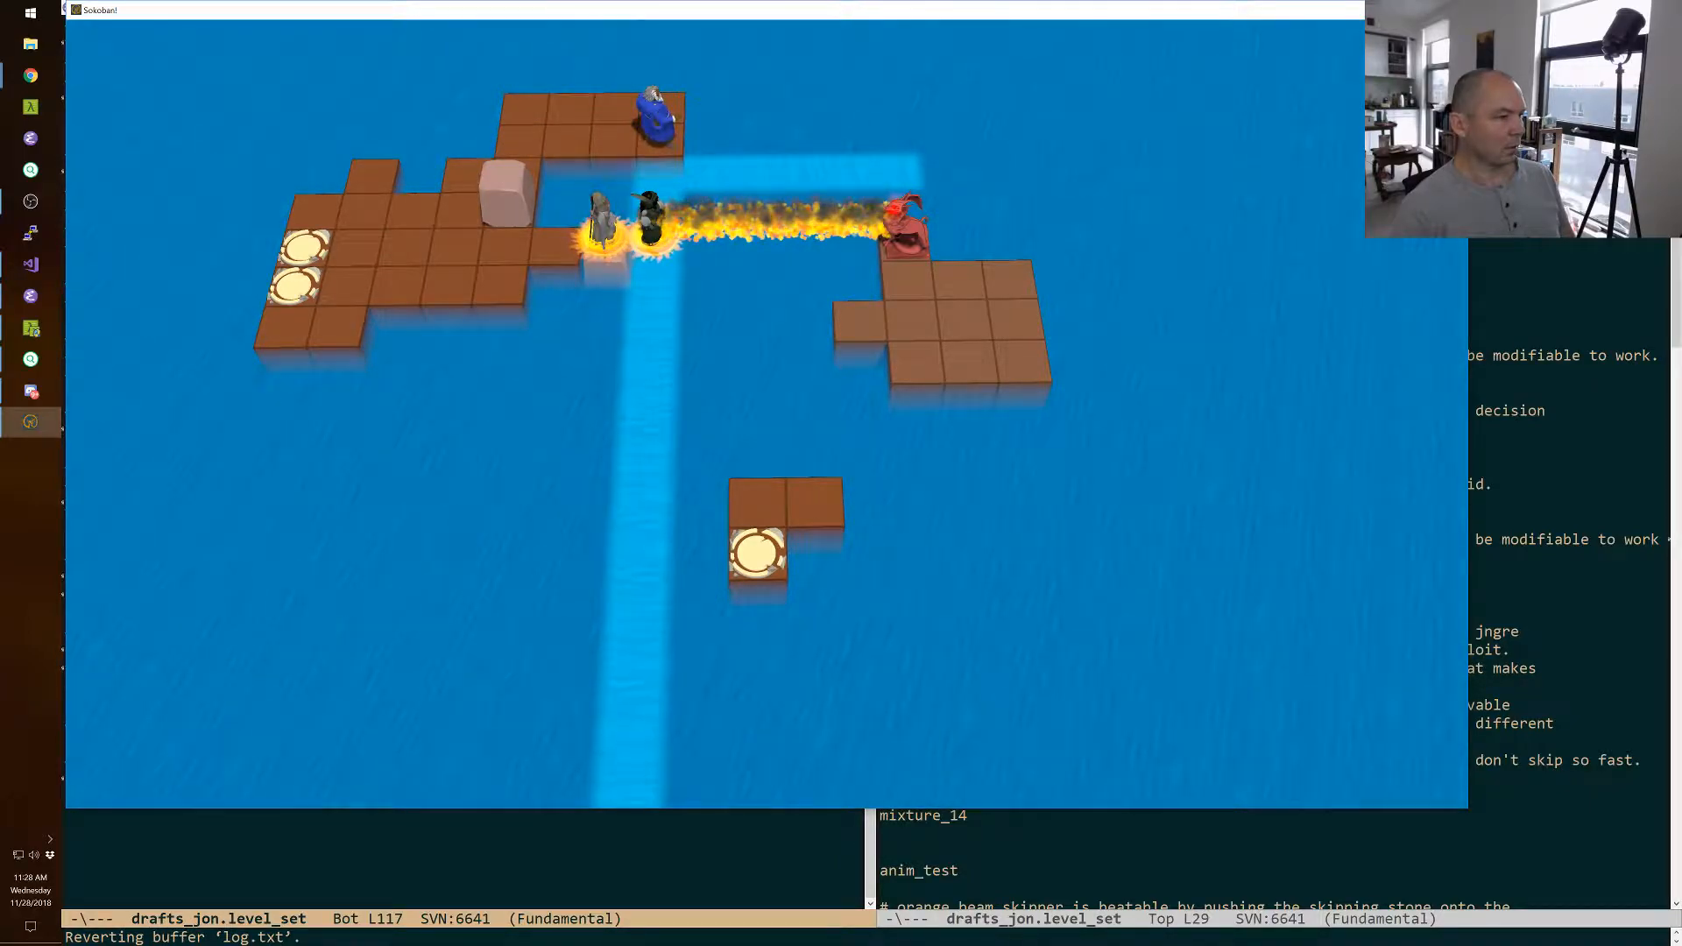
key("Down")
Walk the green-clad character back to the remaining boulder and pull it up and along the back ledge.
key("space")
key("Left")
key("Left")
key("Left")
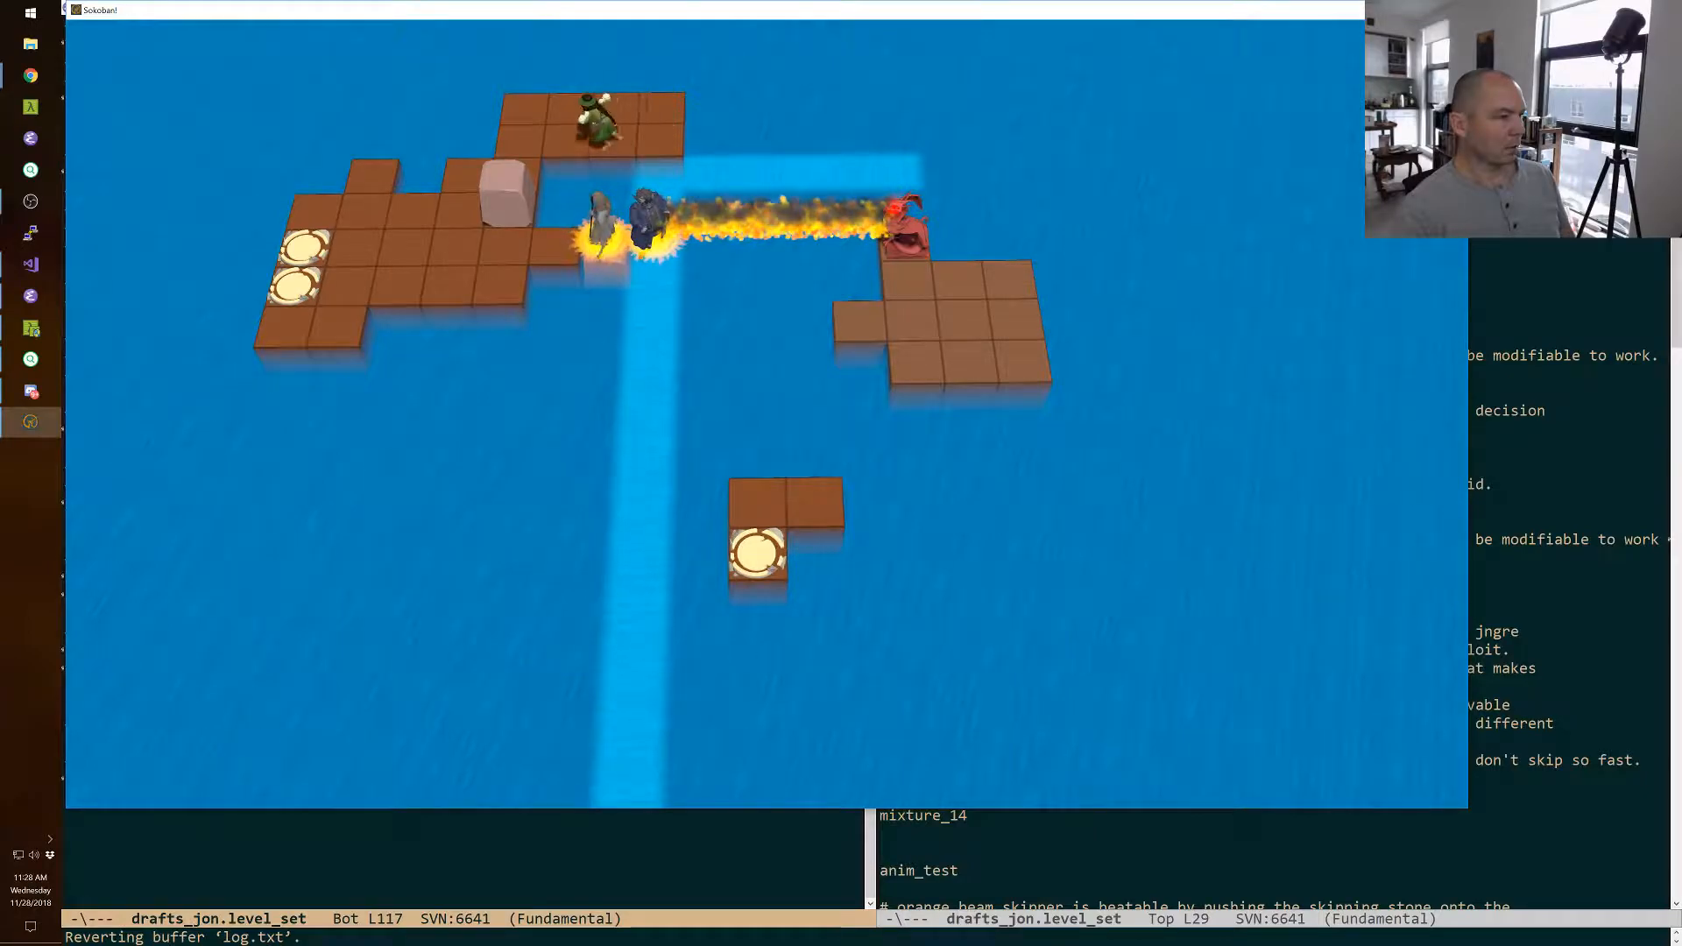
key("Down")
key("Up")
key("Up")
key("Right")
key("Down")
key("Right")
key("Right")
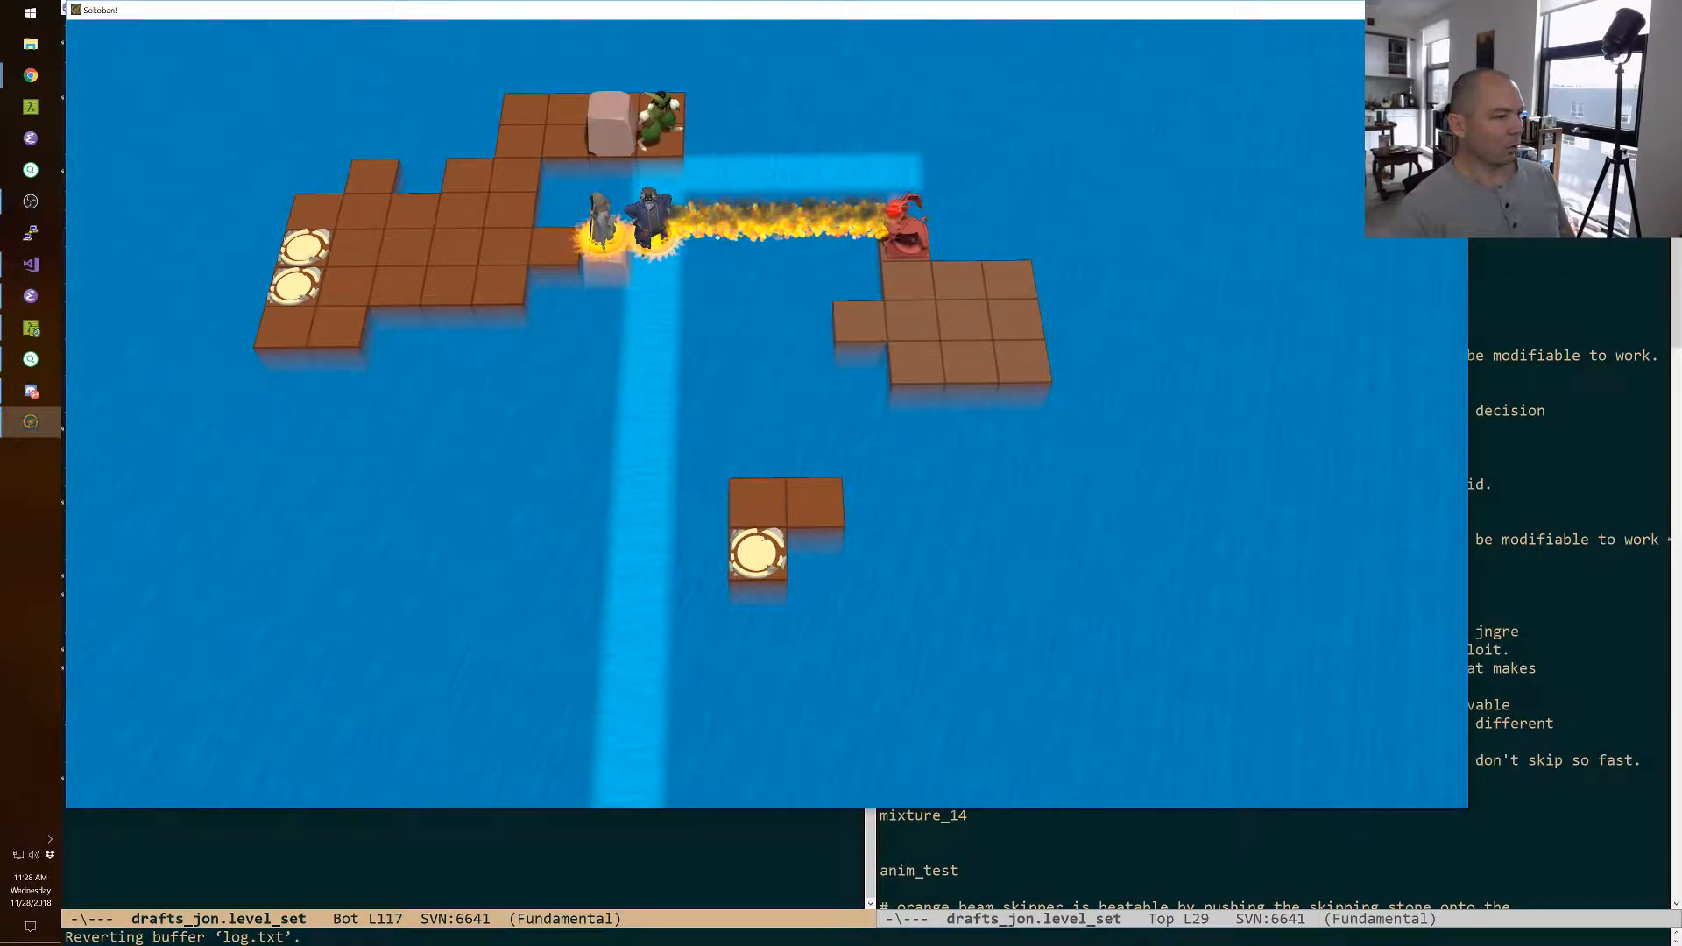
Swap the wizard with the green-clad character on the ledge, and swap him with the boulder to shift it to the ledge's rear row.
key("Left")
key("Left")
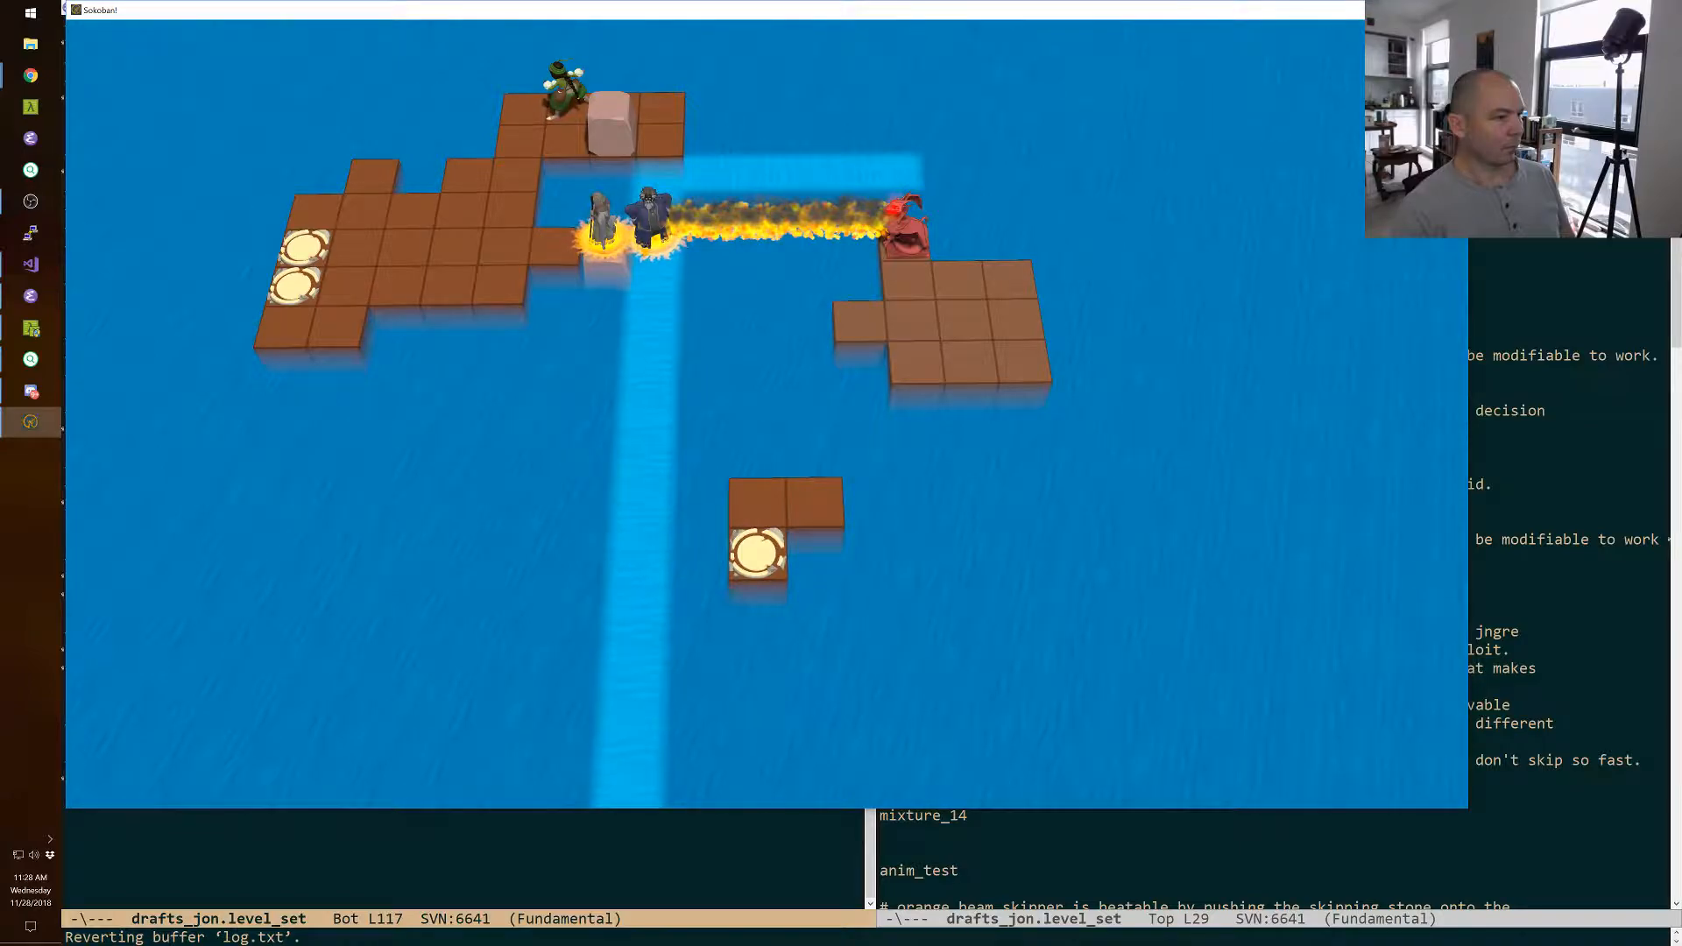
key("Right")
key("Right")
key("space")
key("Up")
key("Left")
key("Down")
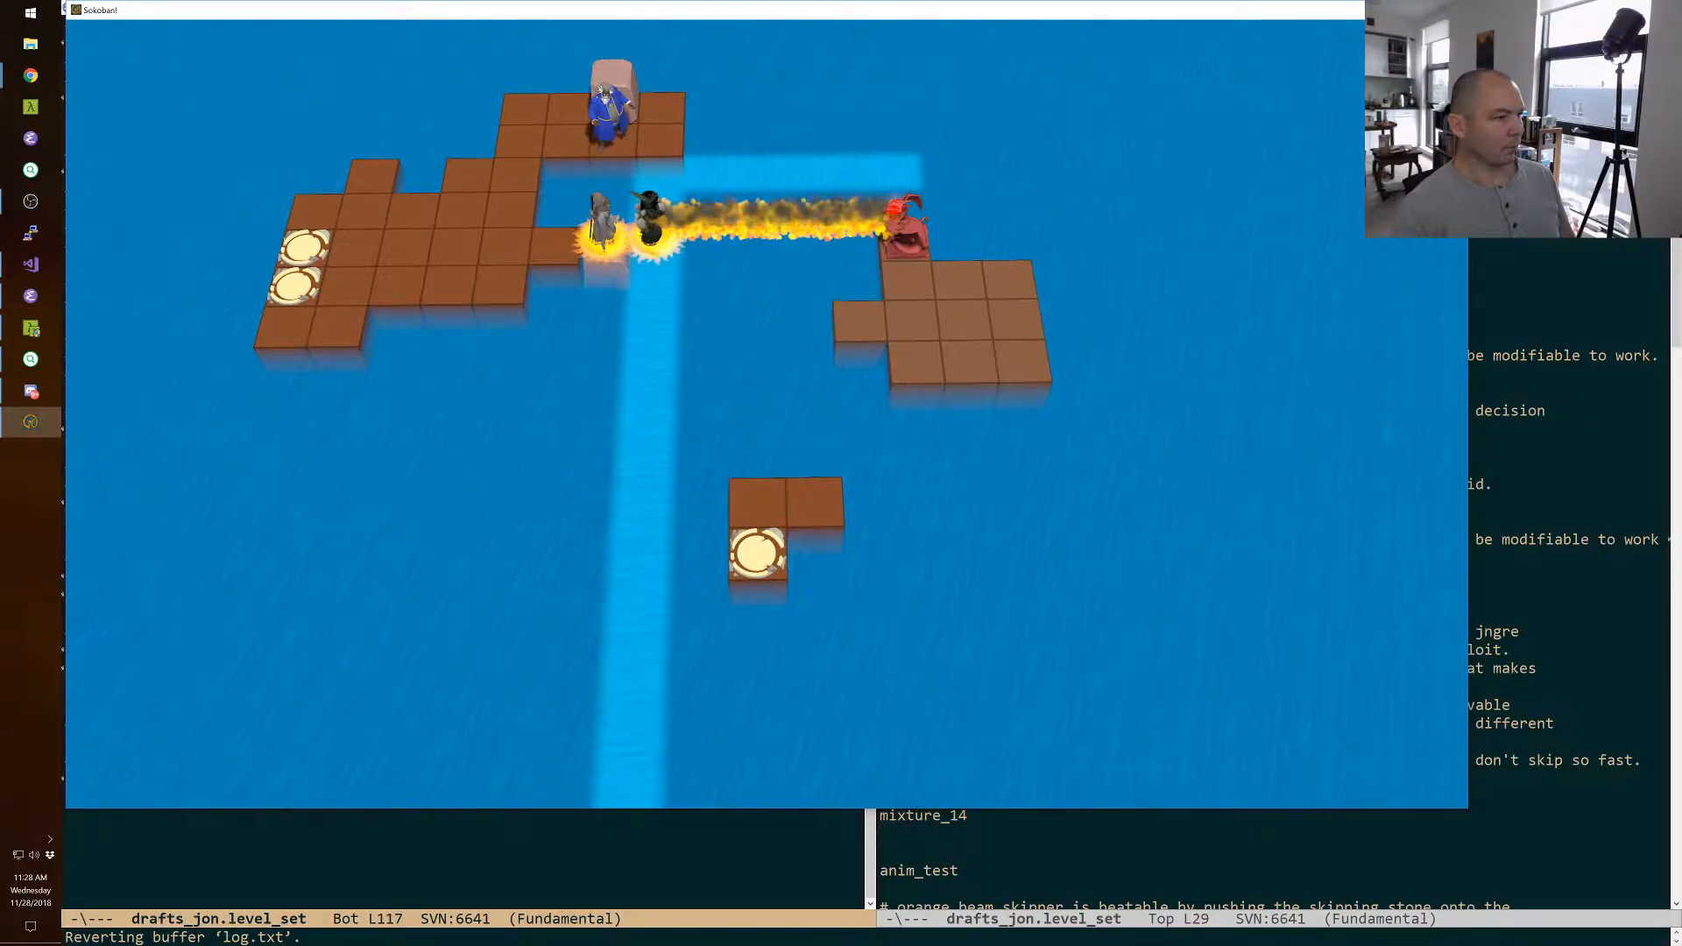
Shift the boulder to the ledge's rear corner with a wizard swap, and swap the wizard with the green-clad character in the line of fire.
key("Right")
key("Up")
key("Left")
key("Down")
key("z")
key("Left")
key("Down")
key("Right")
key("Right")
key("Down")
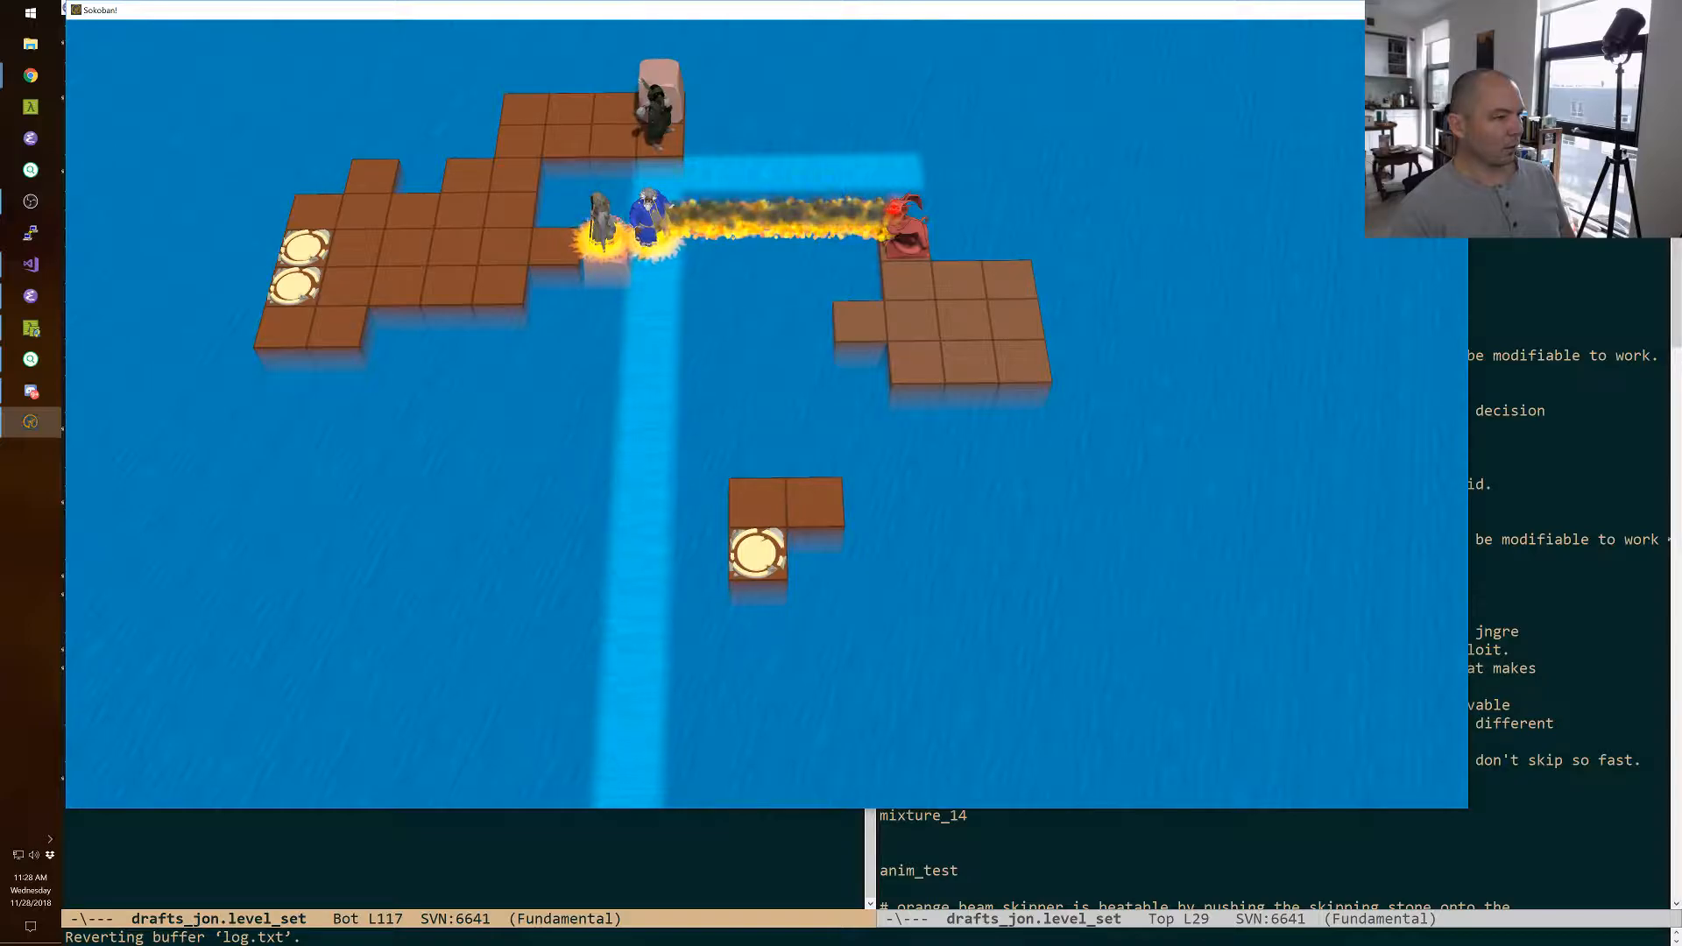
Step the green-clad character aside along the ledge and swap the wizard with the corner boulder to drop it into the water.
key("space")
key("Left")
key("Left")
key("space")
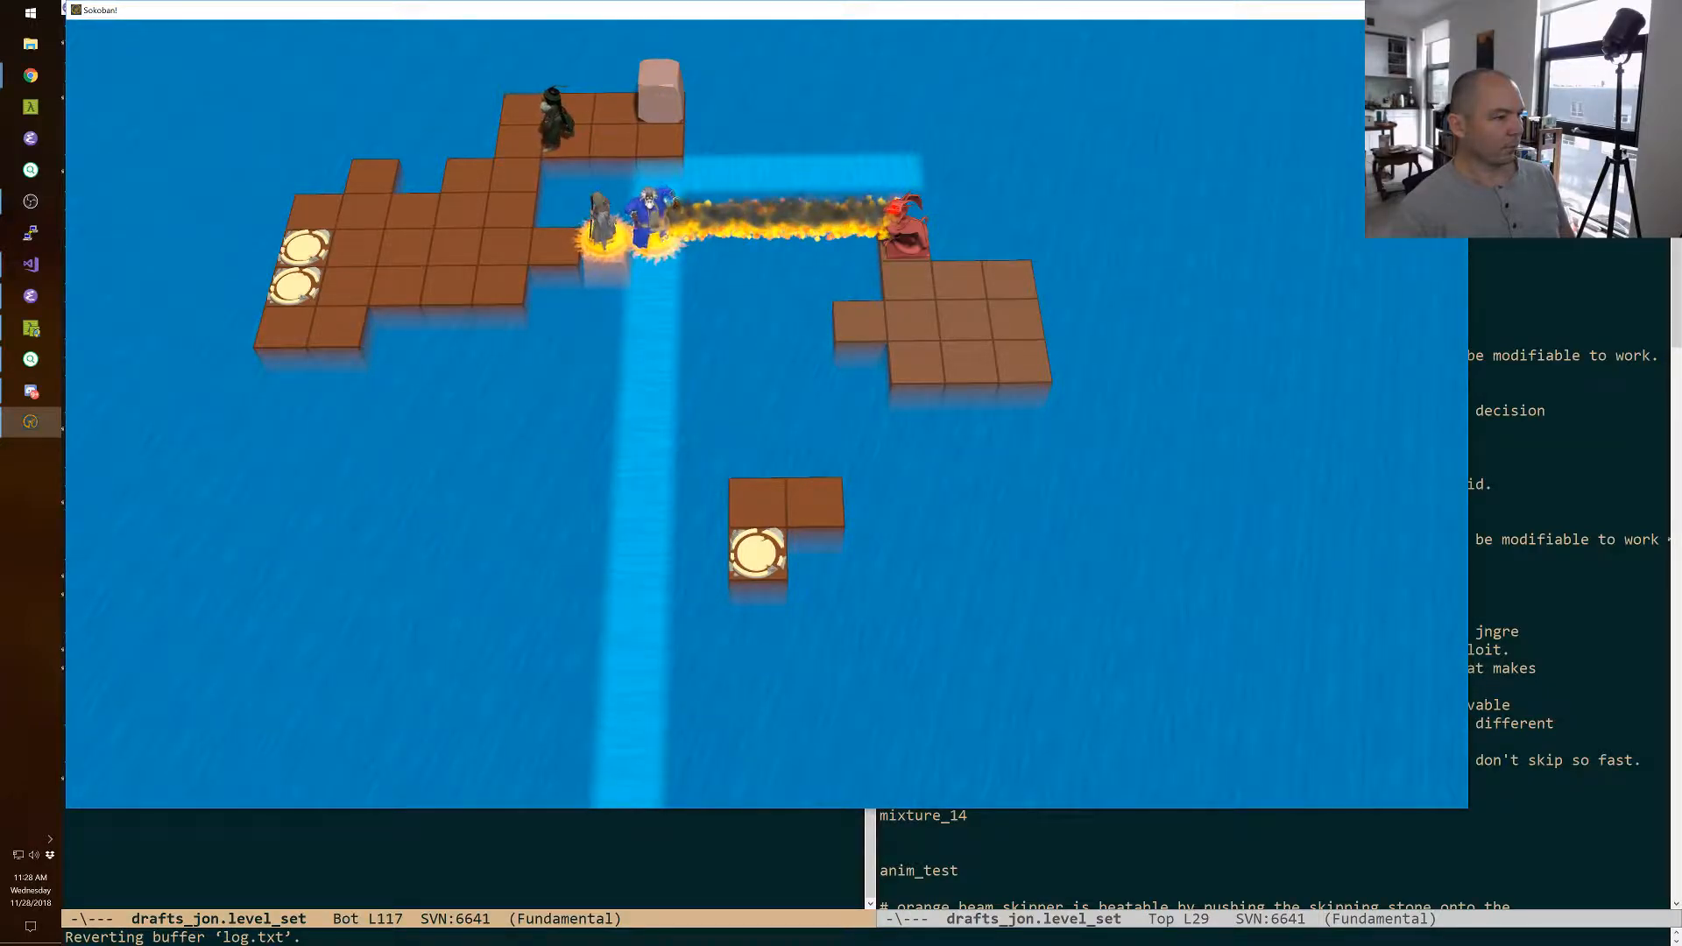
key("Up")
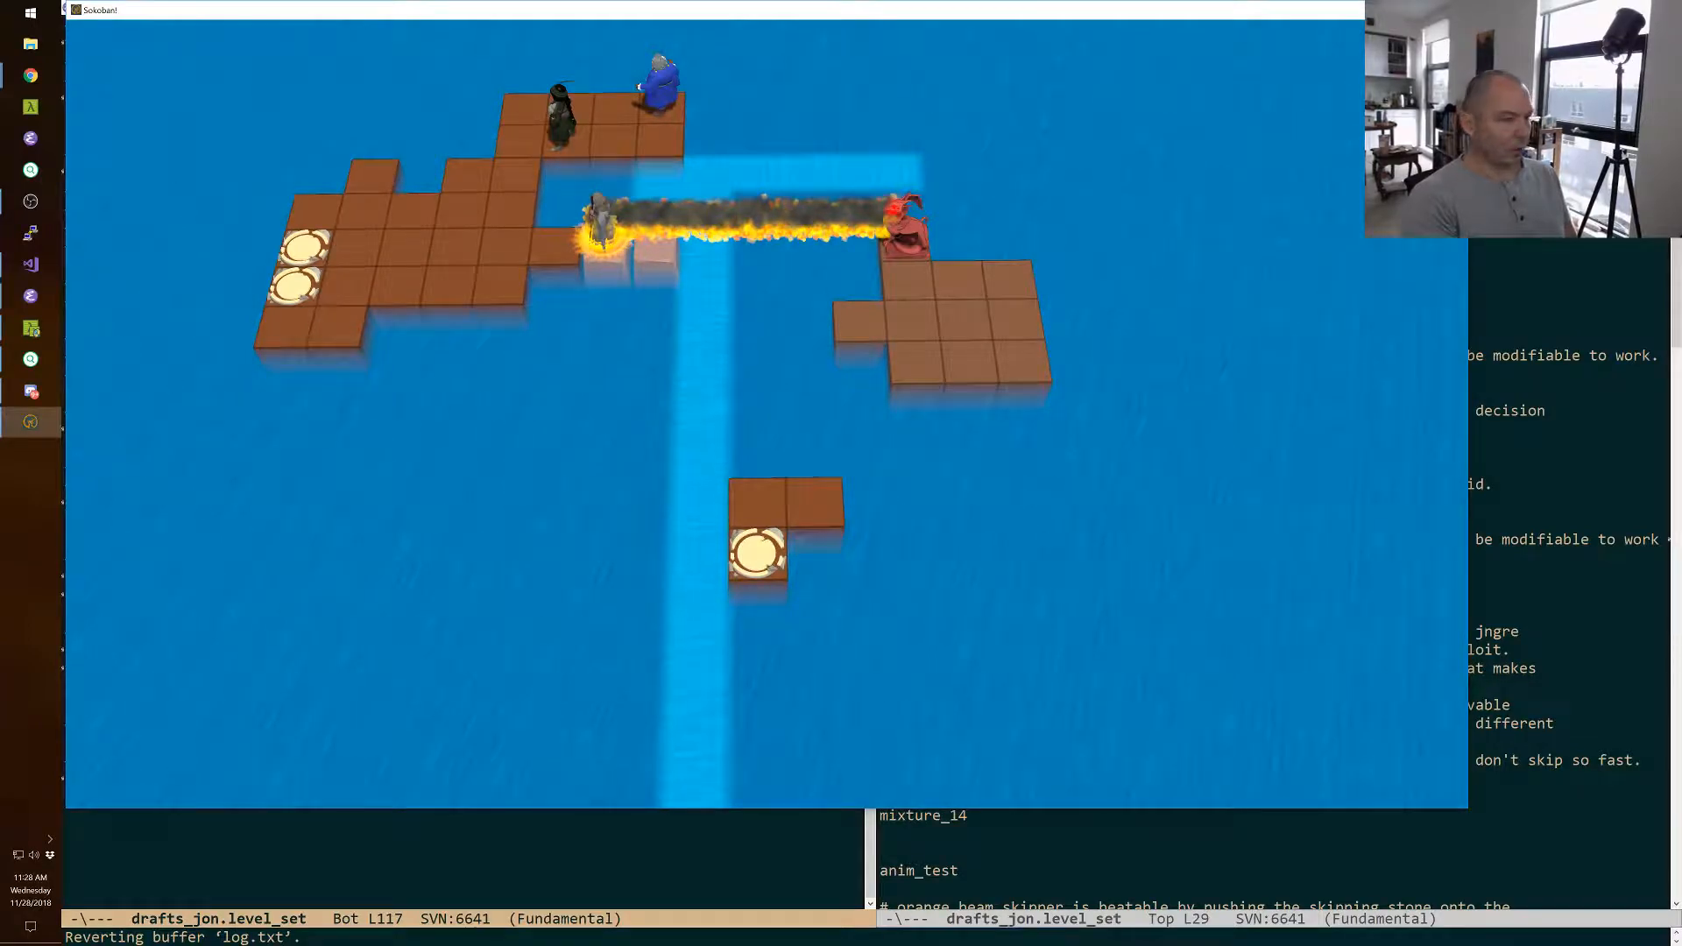
Return to the level editor and paint a current branch running beneath the exit island and up alongside the dragon's island.
key("F11")
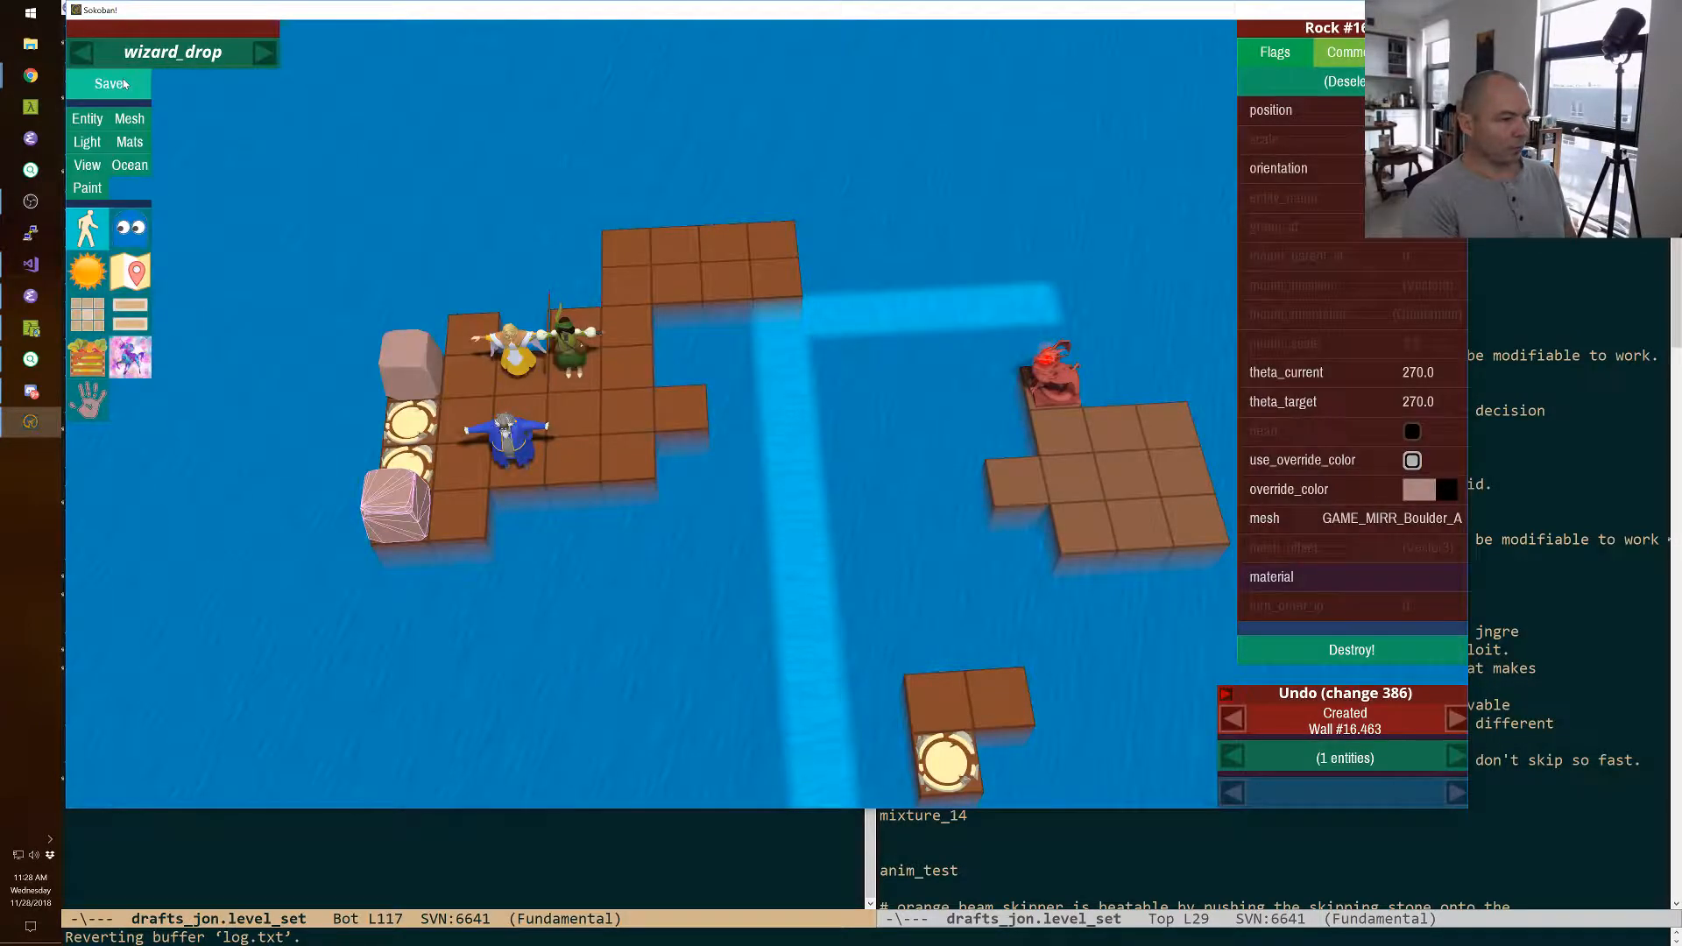
key("Escape")
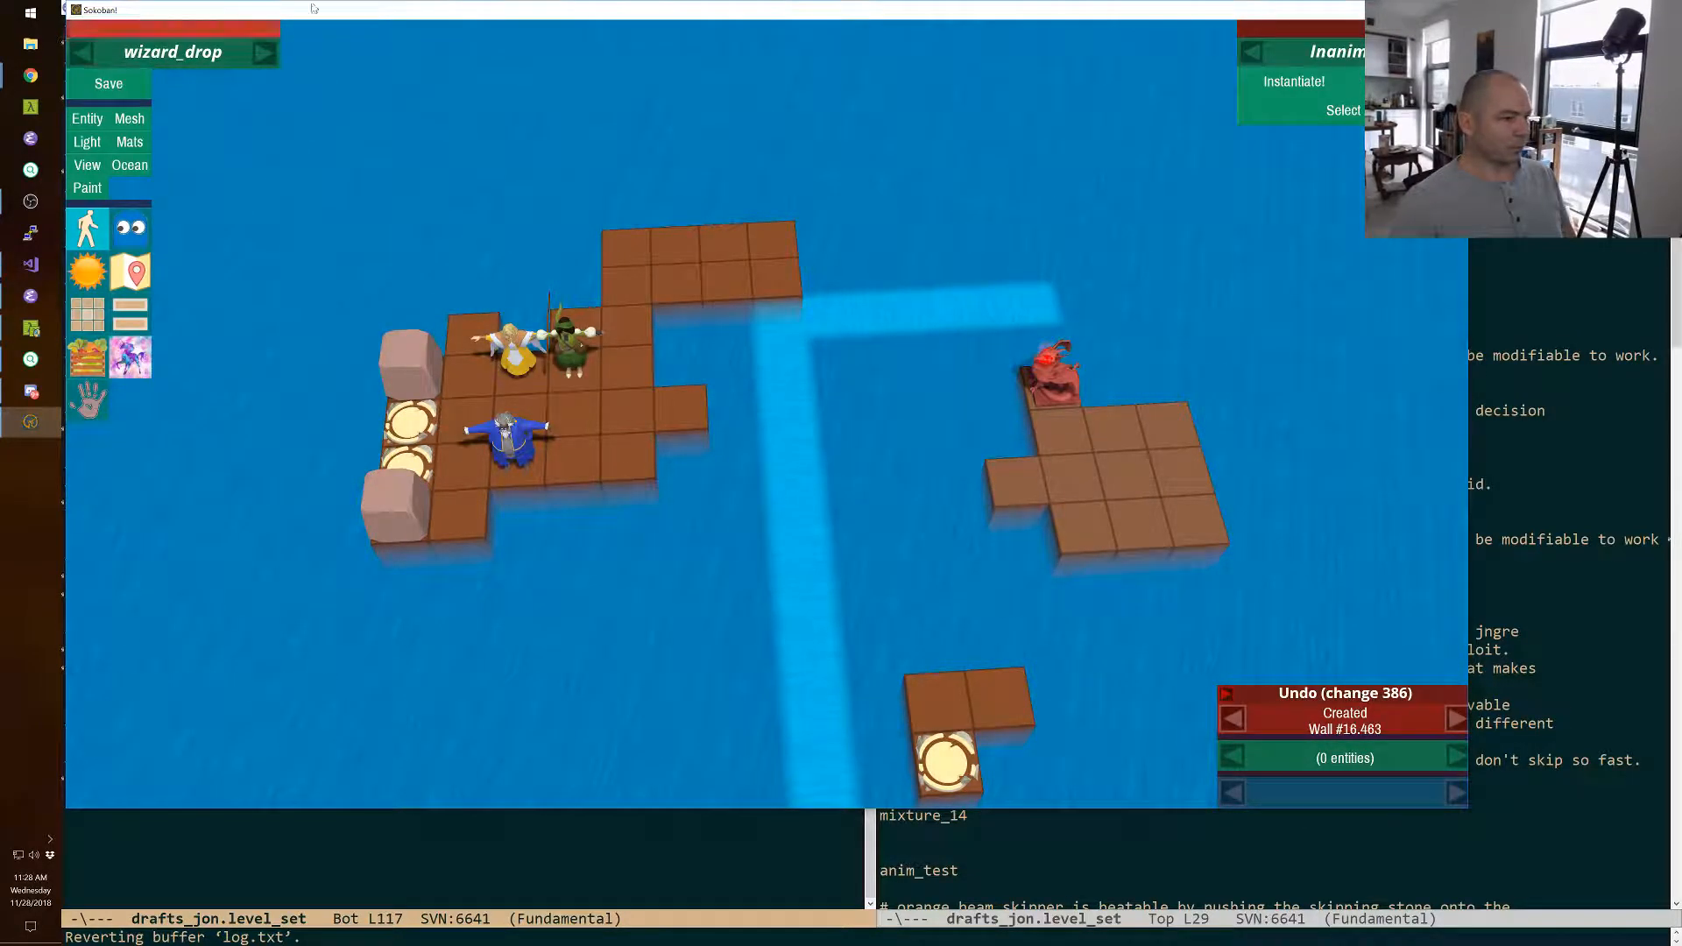
right_click_drag(491, 602, 451, 663)
key("a")
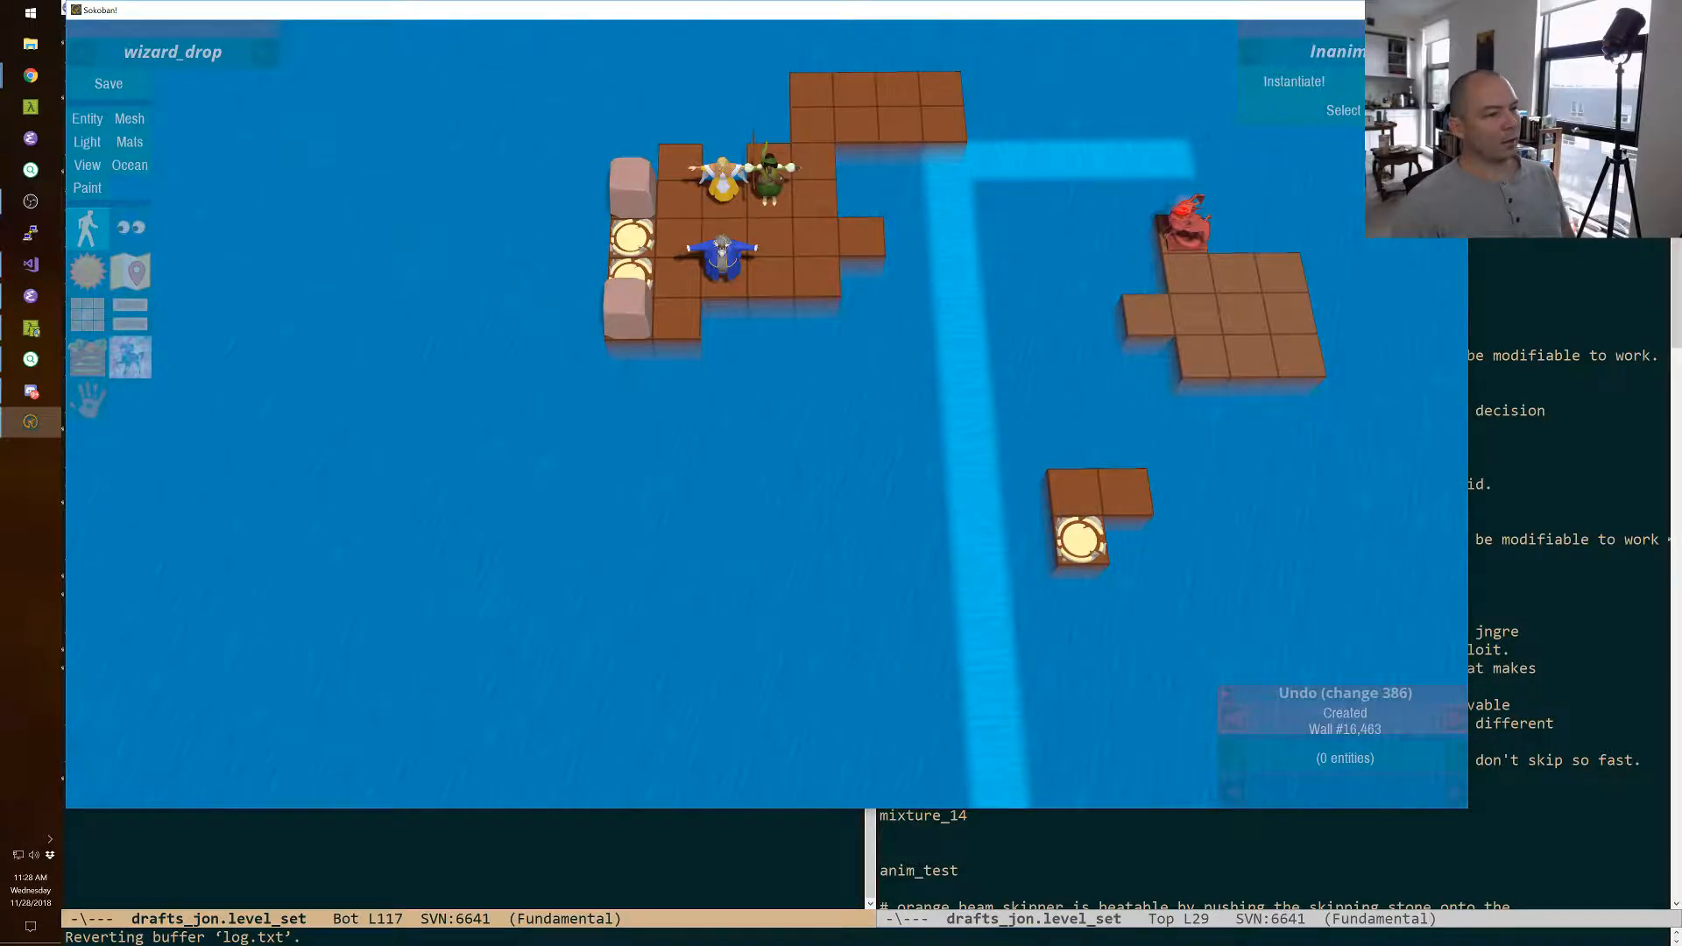
right_click_drag(766, 413, 779, 404)
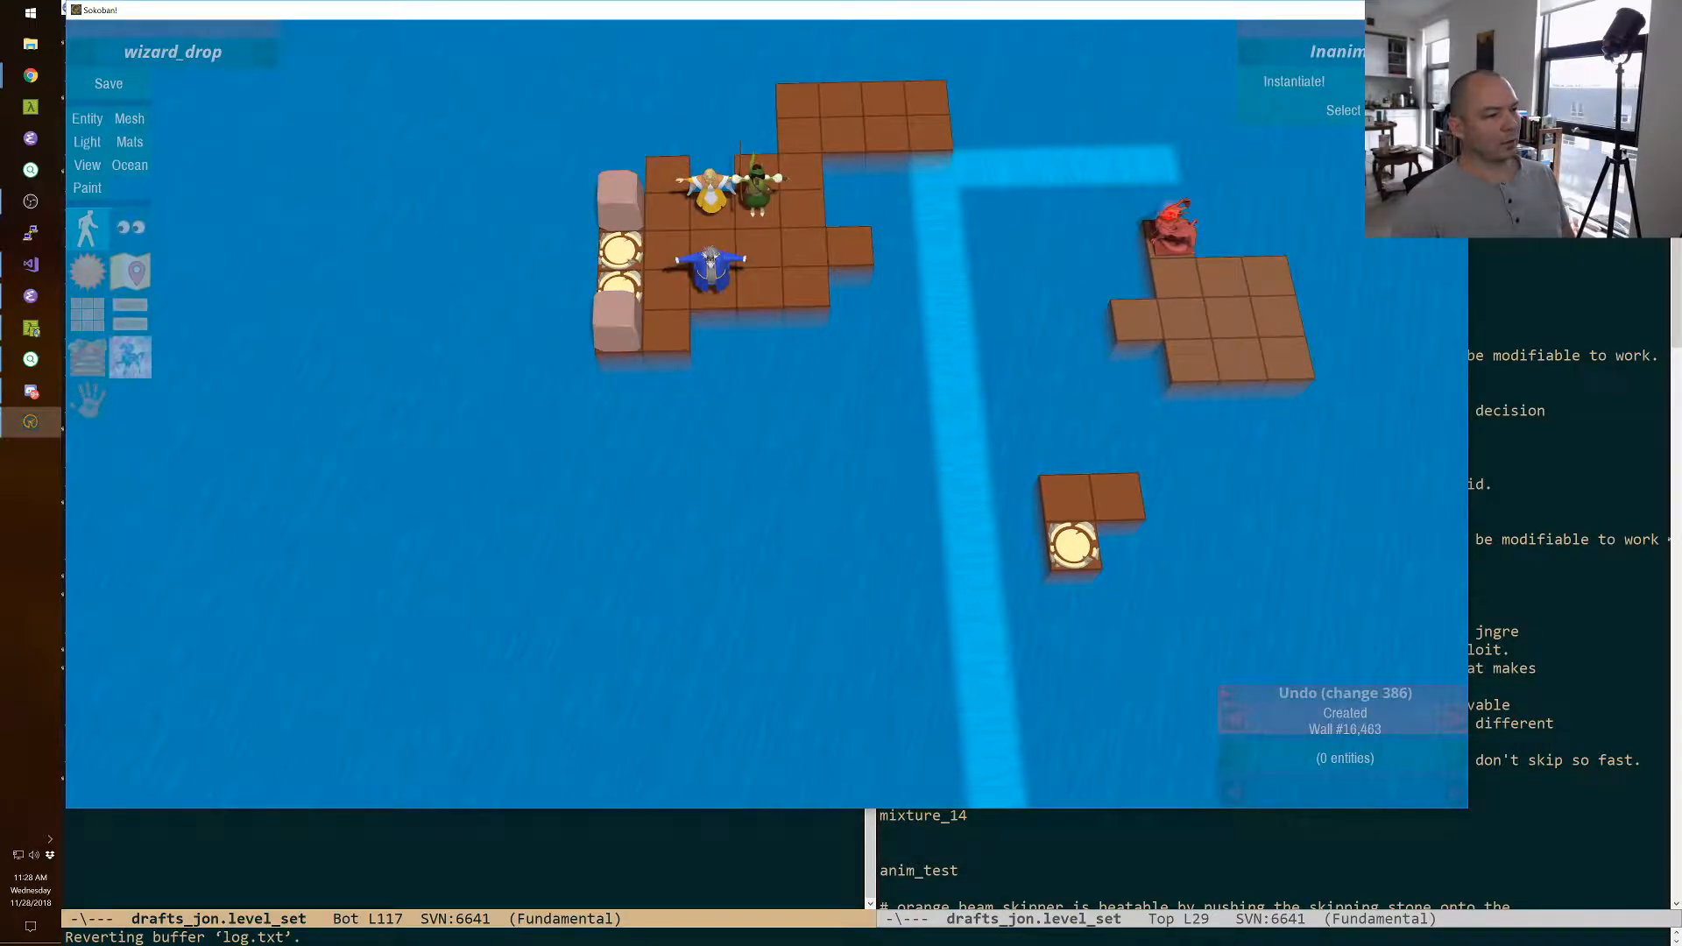
right_click_drag(766, 413, 632, 422)
key("w")
key("s")
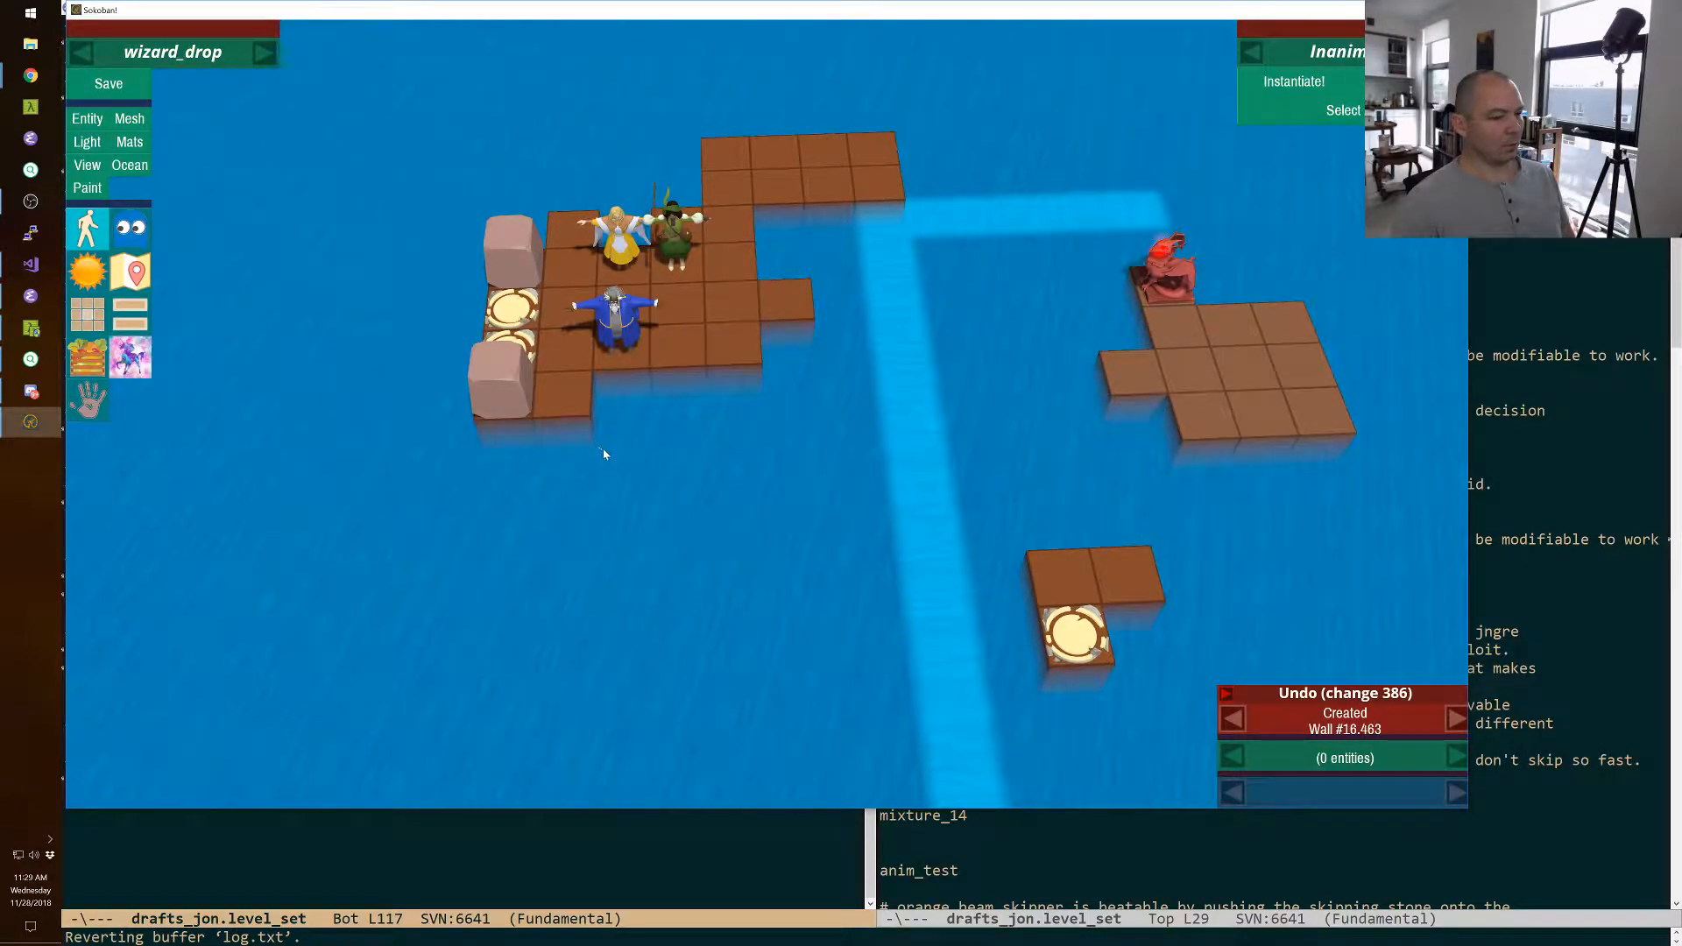
right_click_drag(767, 420, 877, 459)
right_click_drag(766, 414, 718, 299)
left_click(131, 166)
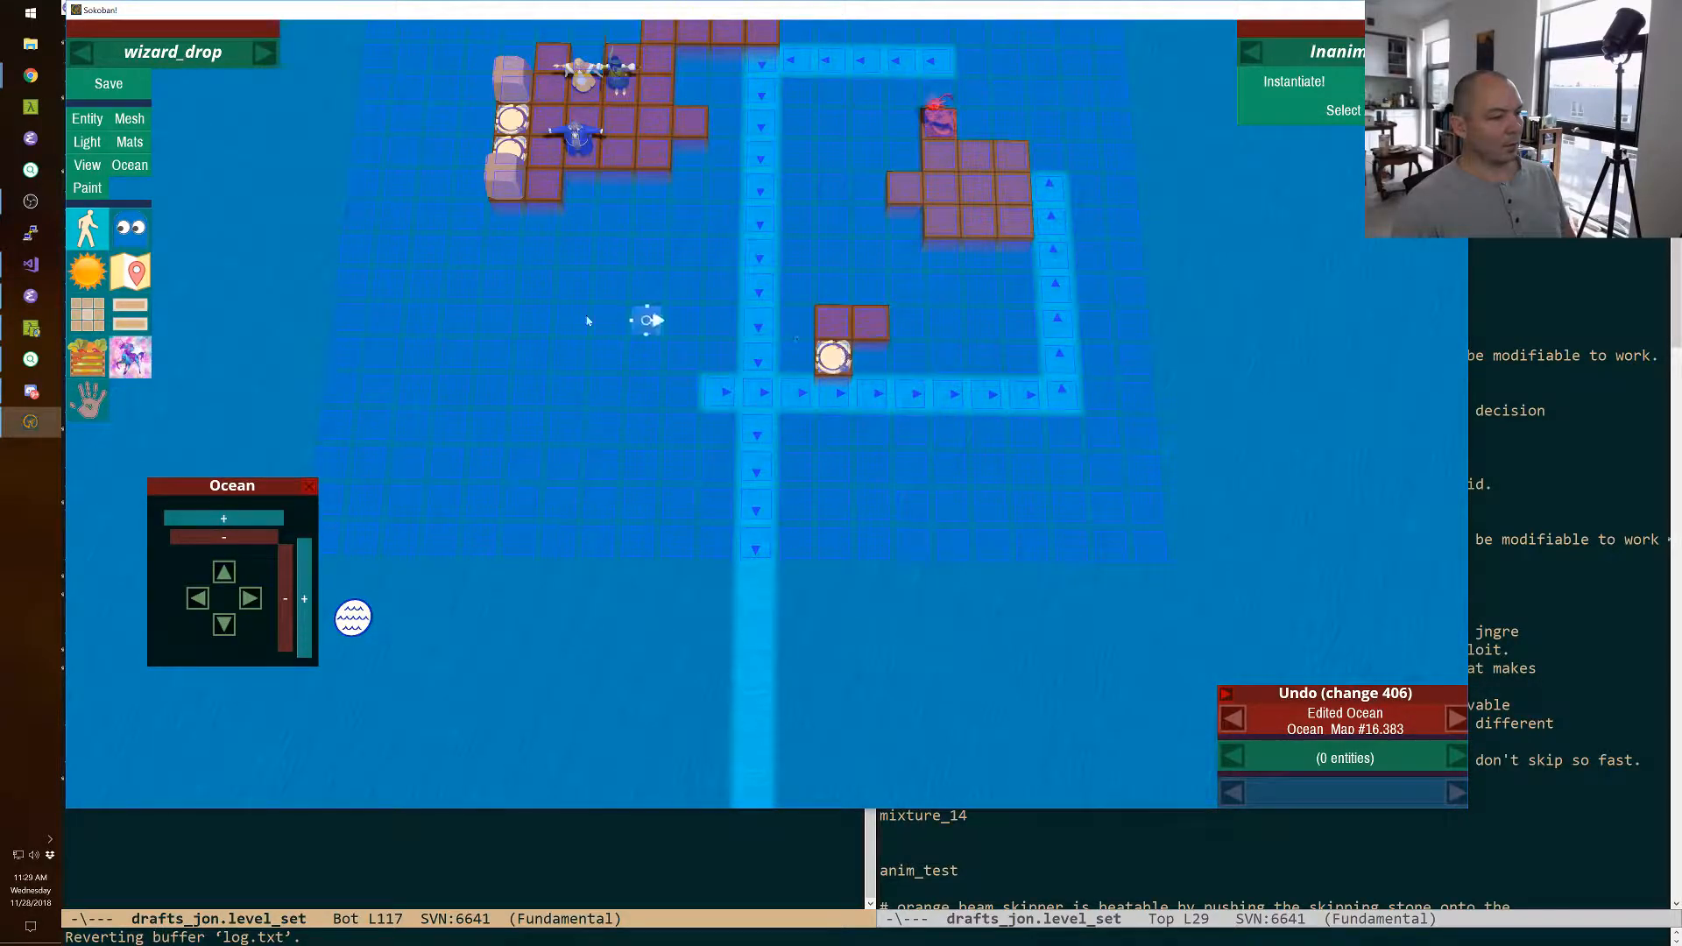
left_click(310, 487)
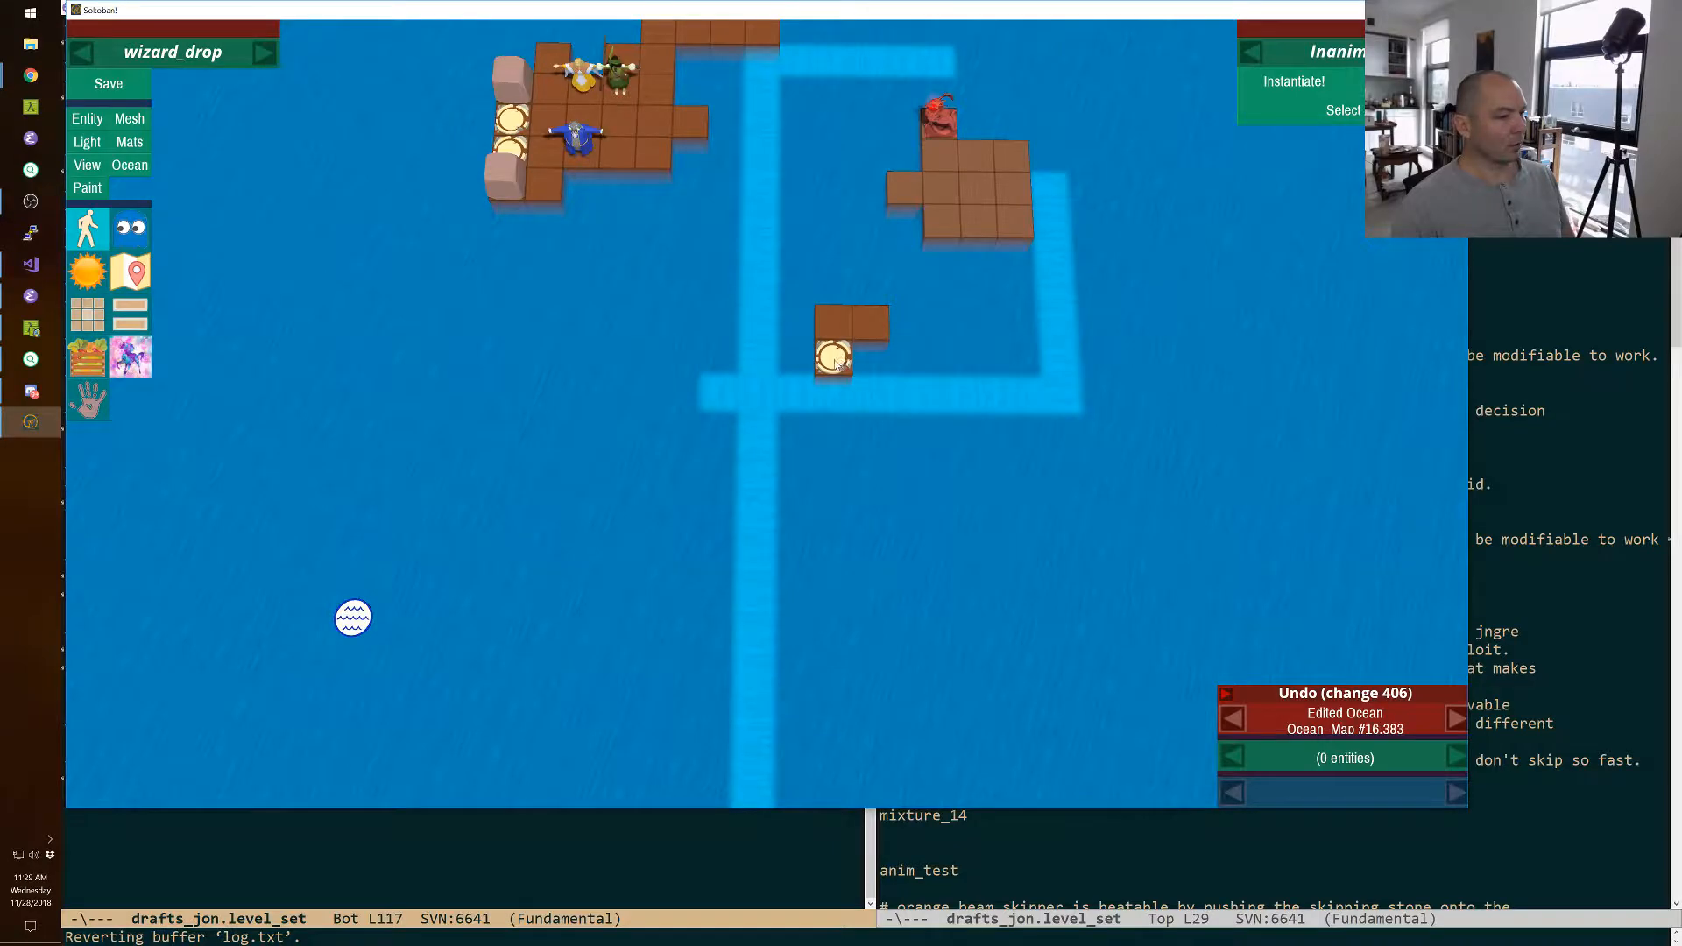
Select the small exit island's pieces together and move them one tile away from the current's lower row.
left_click(837, 363)
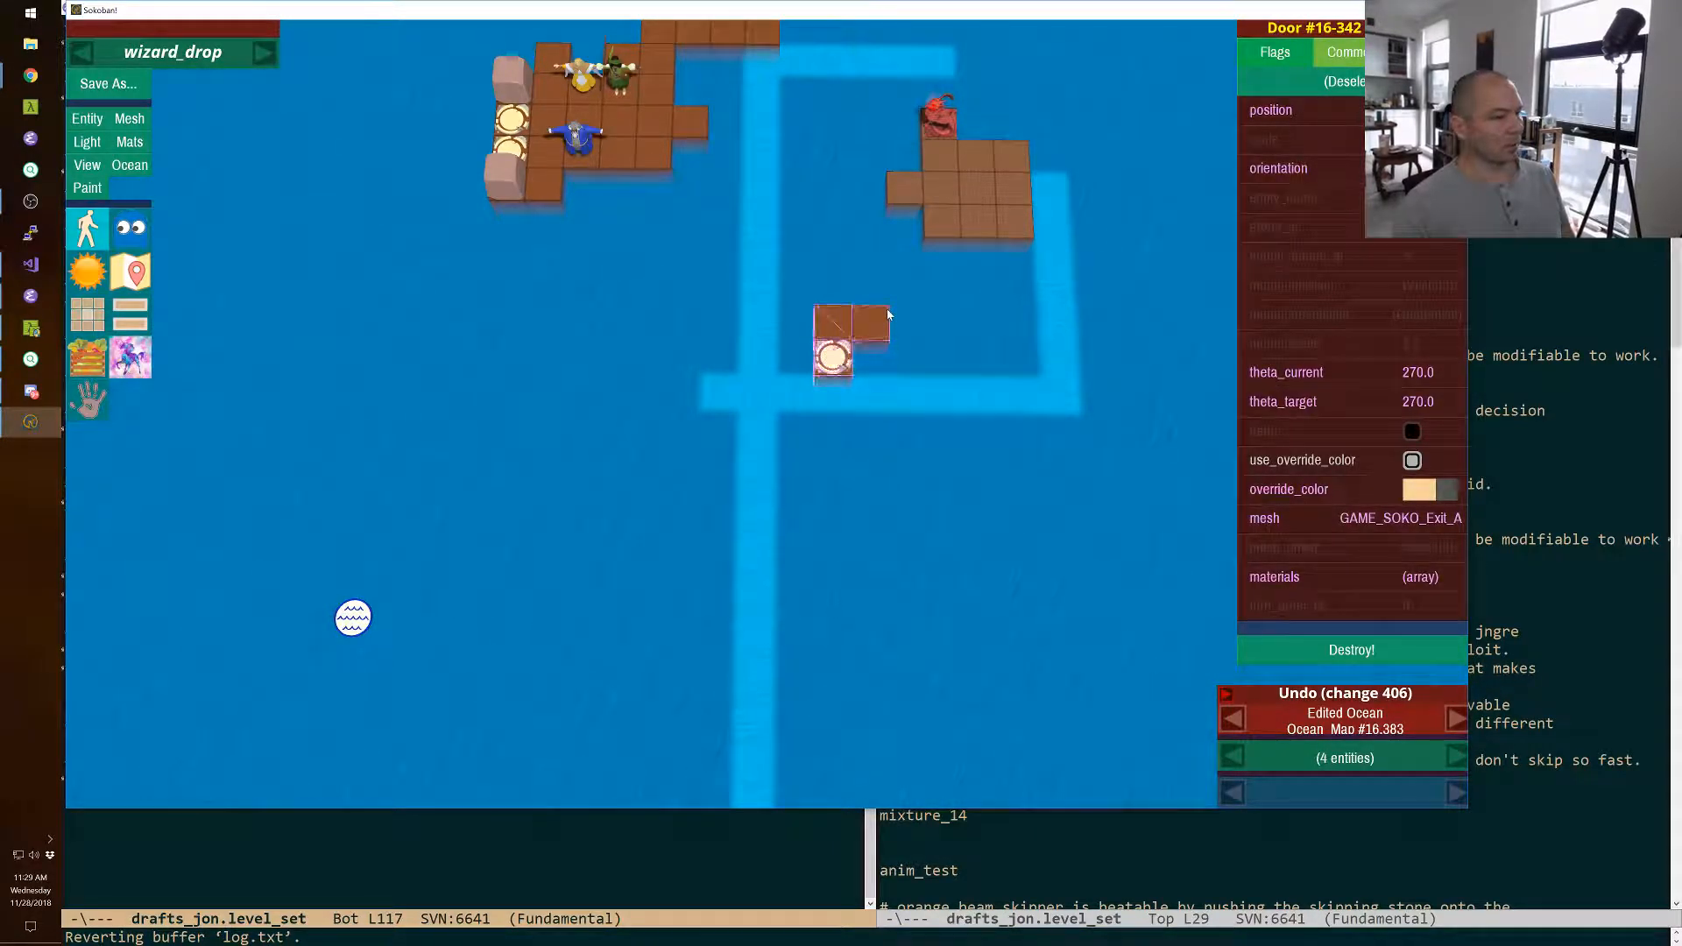
key("shift+Up")
right_click_drag(886, 310, 941, 331)
key("w")
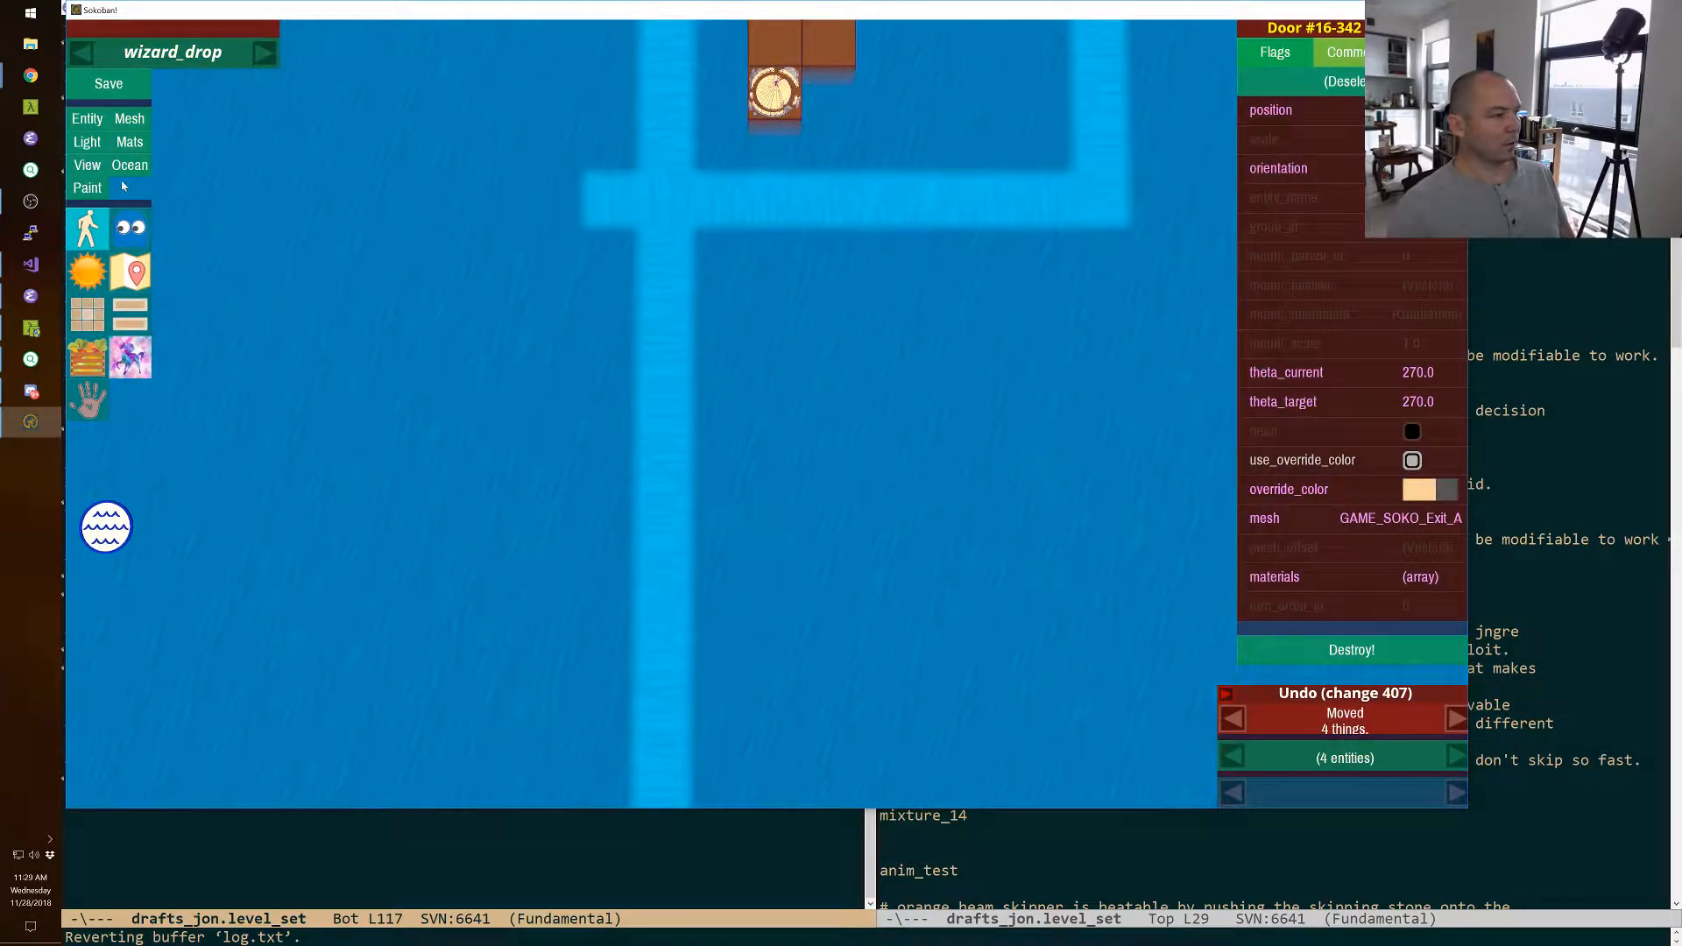
Erase the ocean current's straight tail beyond its crossing with the lower row.
left_click(128, 166)
left_click(665, 255)
left_click(665, 307)
left_click(665, 307)
left_click(664, 362)
left_click(664, 417)
right_click_drag(663, 416, 604, 373)
Extend the current beside the dragon's island past the dragon and across behind it to join the existing current in a closed loop.
key("w")
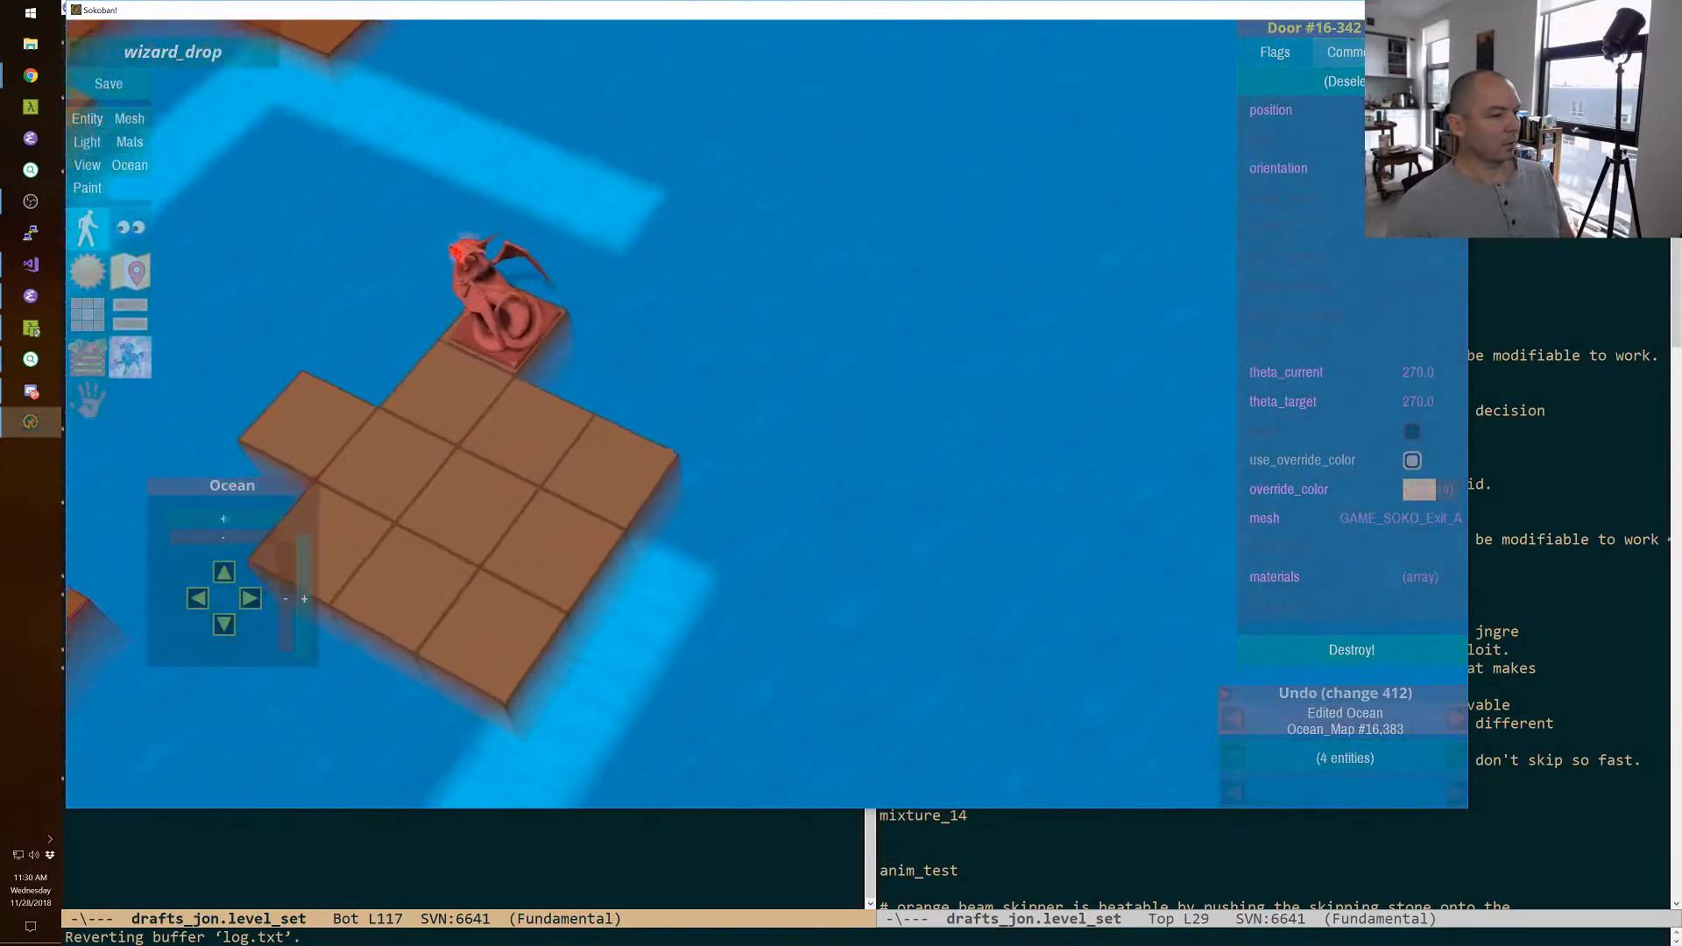
right_click_drag(753, 394, 766, 413)
left_click(686, 400)
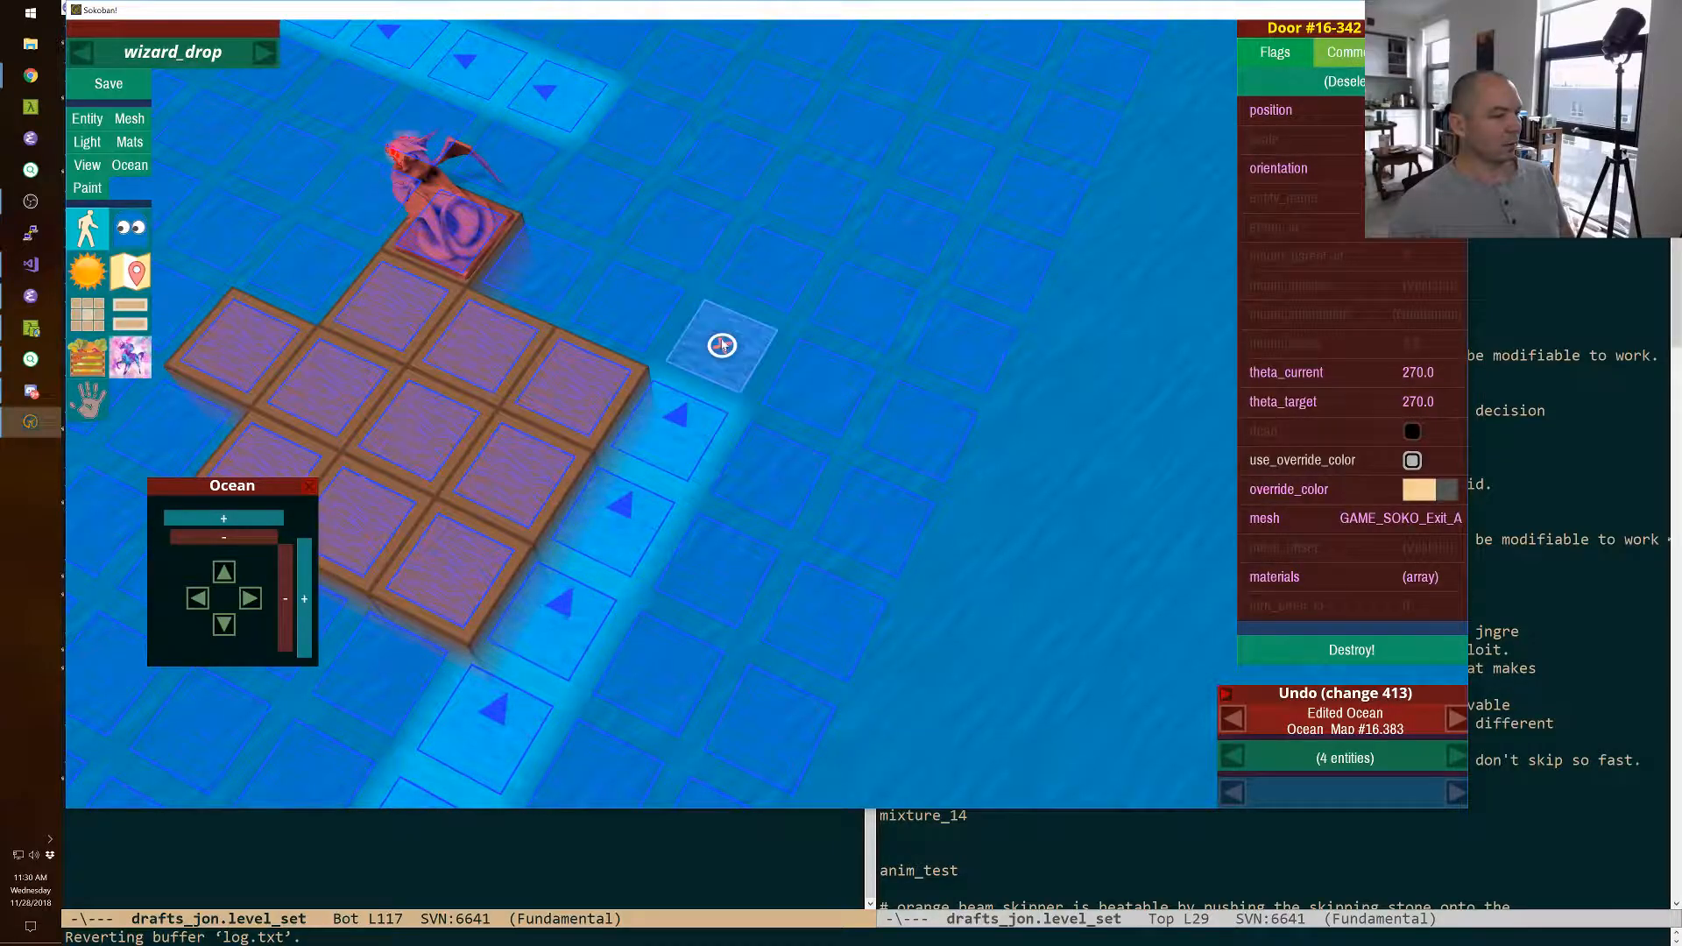
left_click(732, 324)
left_click(770, 261)
left_click(735, 162)
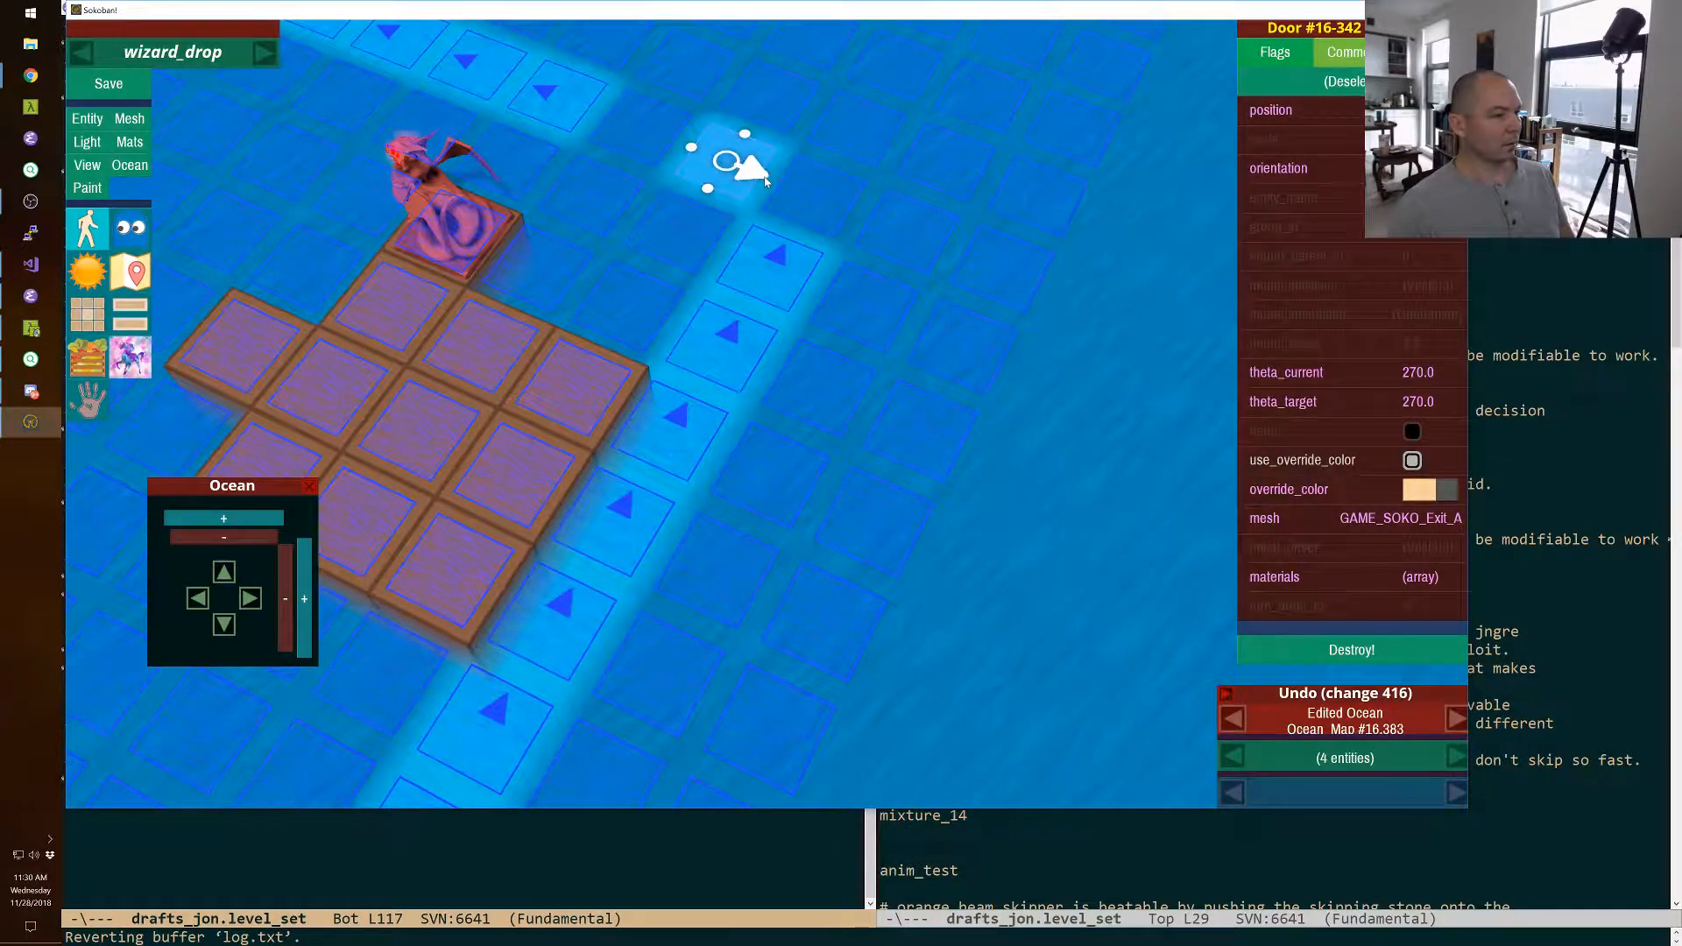
left_click(786, 194)
left_click(701, 156)
left_click(616, 121)
Extend the current's lower row six tiles outward beneath the starting island, flowing toward the loop.
key("a")
mouse_move(616, 121)
right_mouse_down()
mouse_move(587, 101)
mouse_move(678, 111)
right_mouse_up()
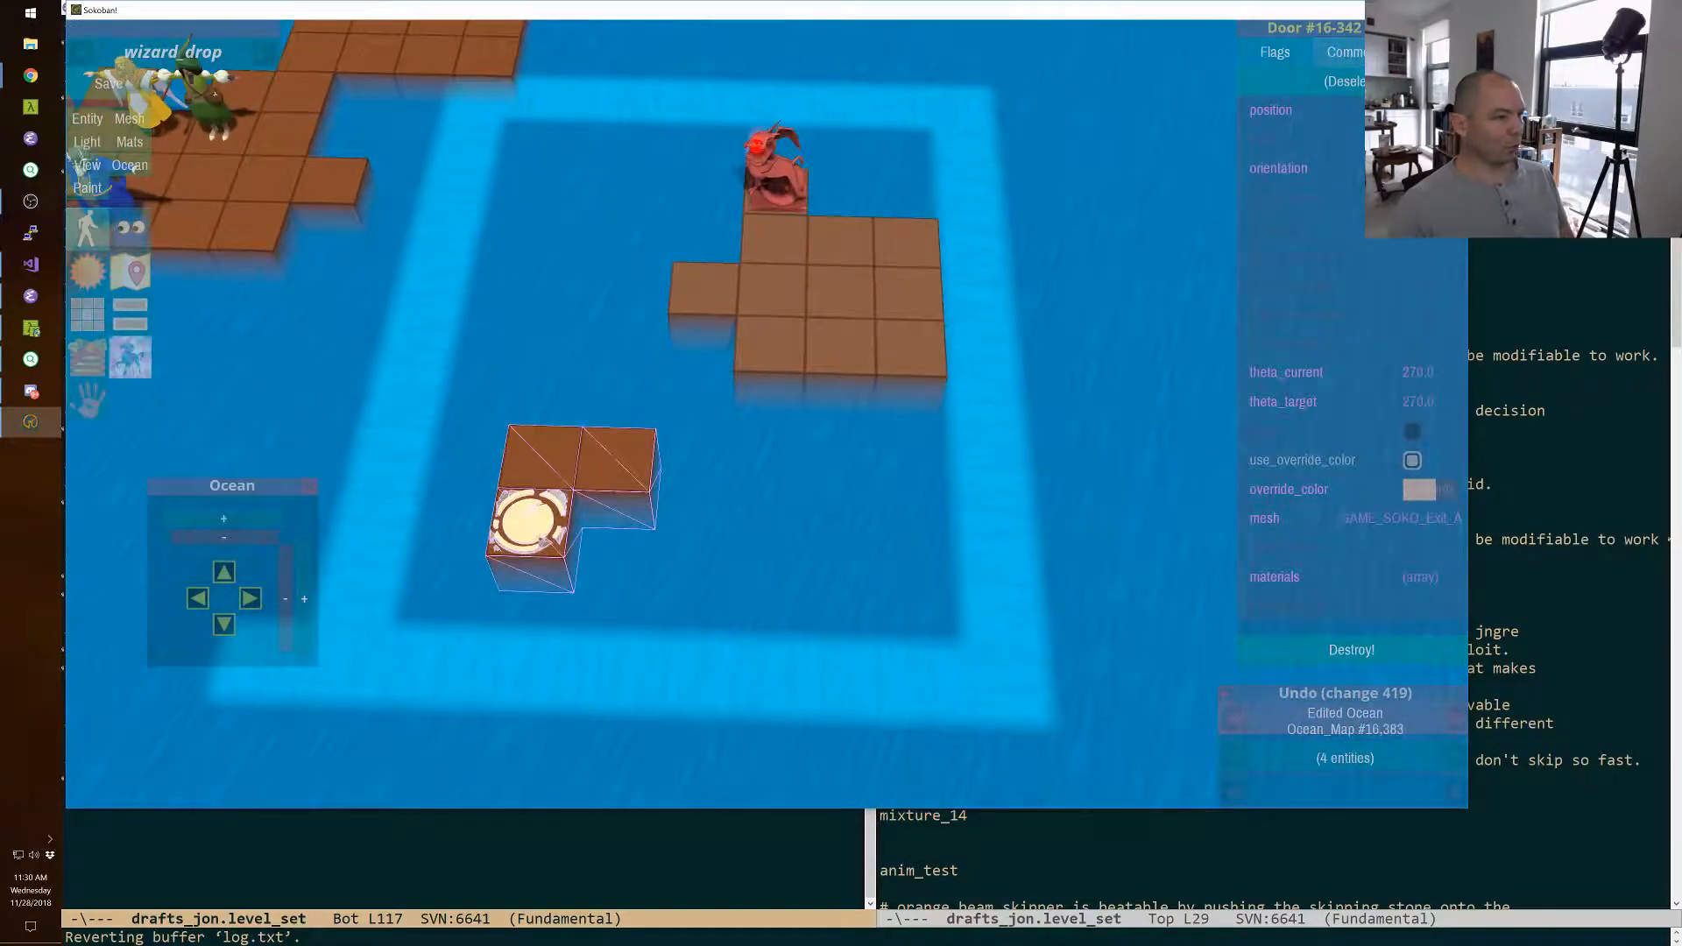
key("a")
key("a")
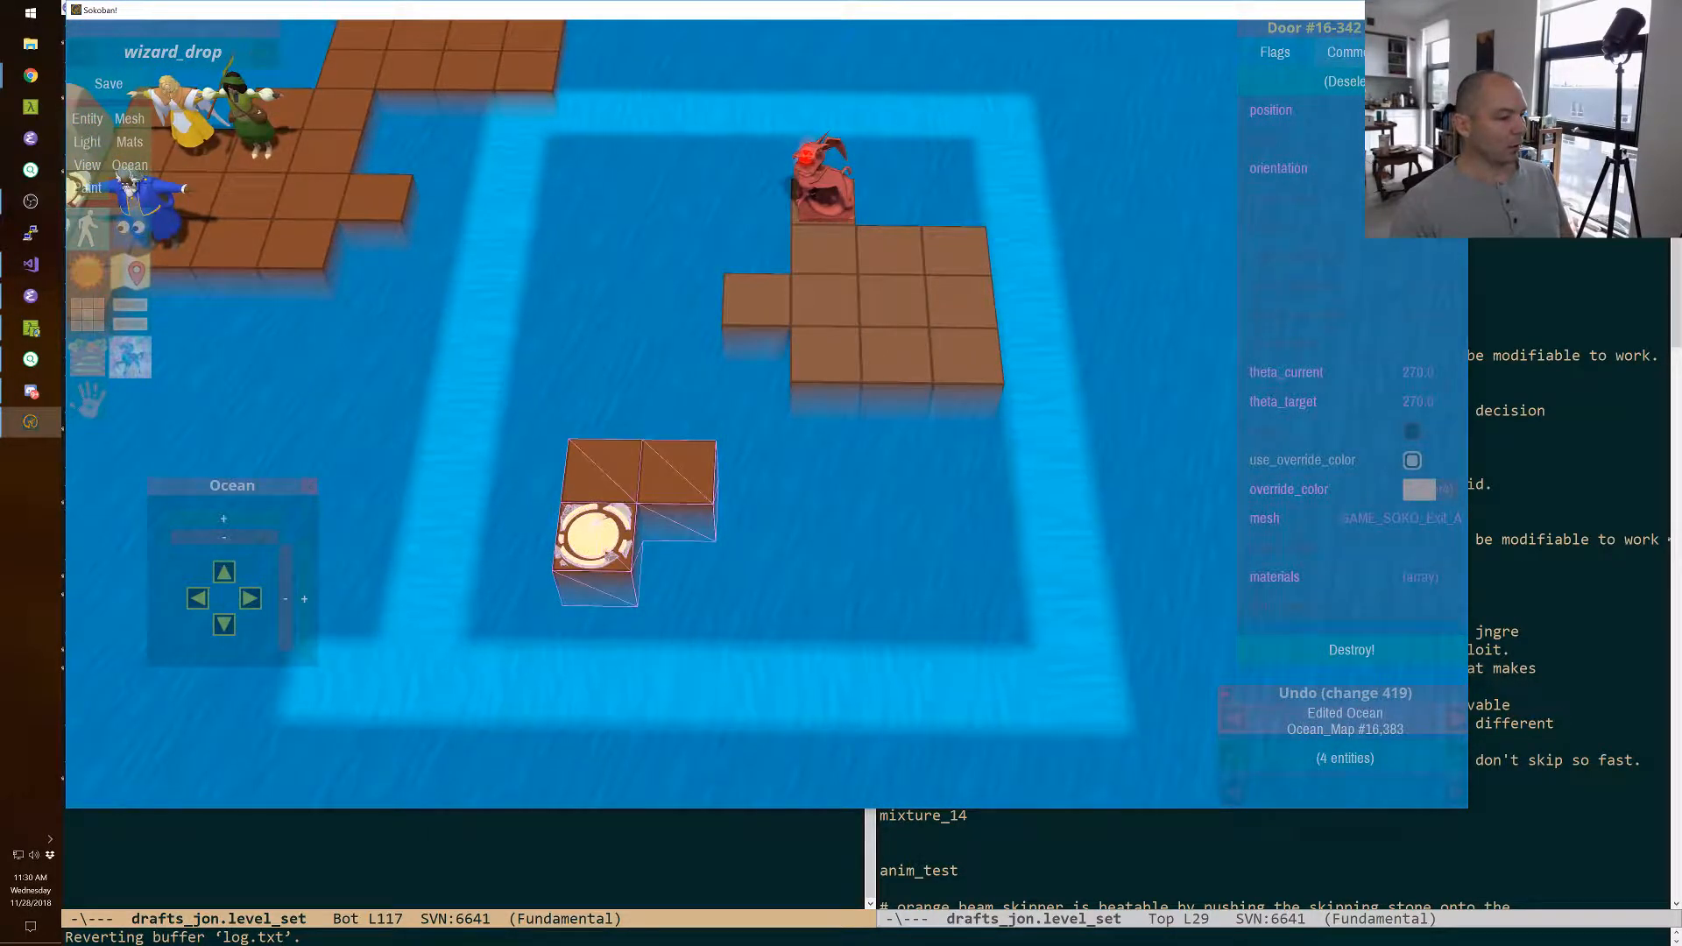
key("a")
mouse_move(777, 416)
right_mouse_down()
mouse_move(701, 429)
mouse_move(763, 438)
right_mouse_up()
left_click(762, 531)
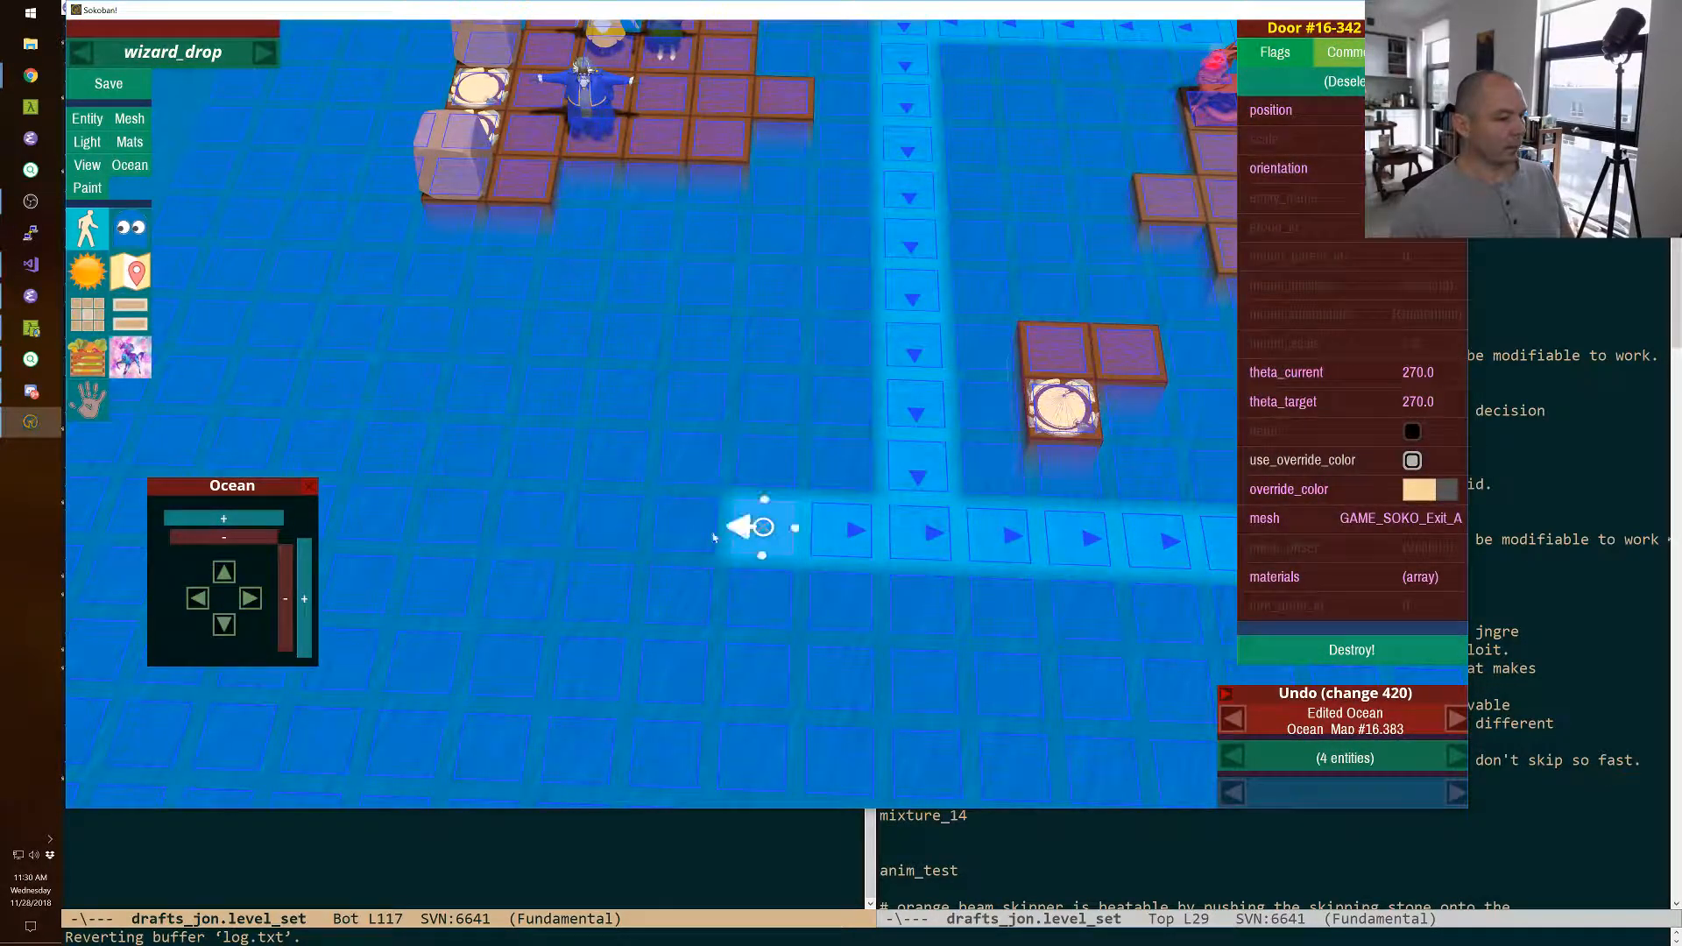
left_click(691, 532)
left_click(613, 522)
left_click(536, 521)
left_click(451, 518)
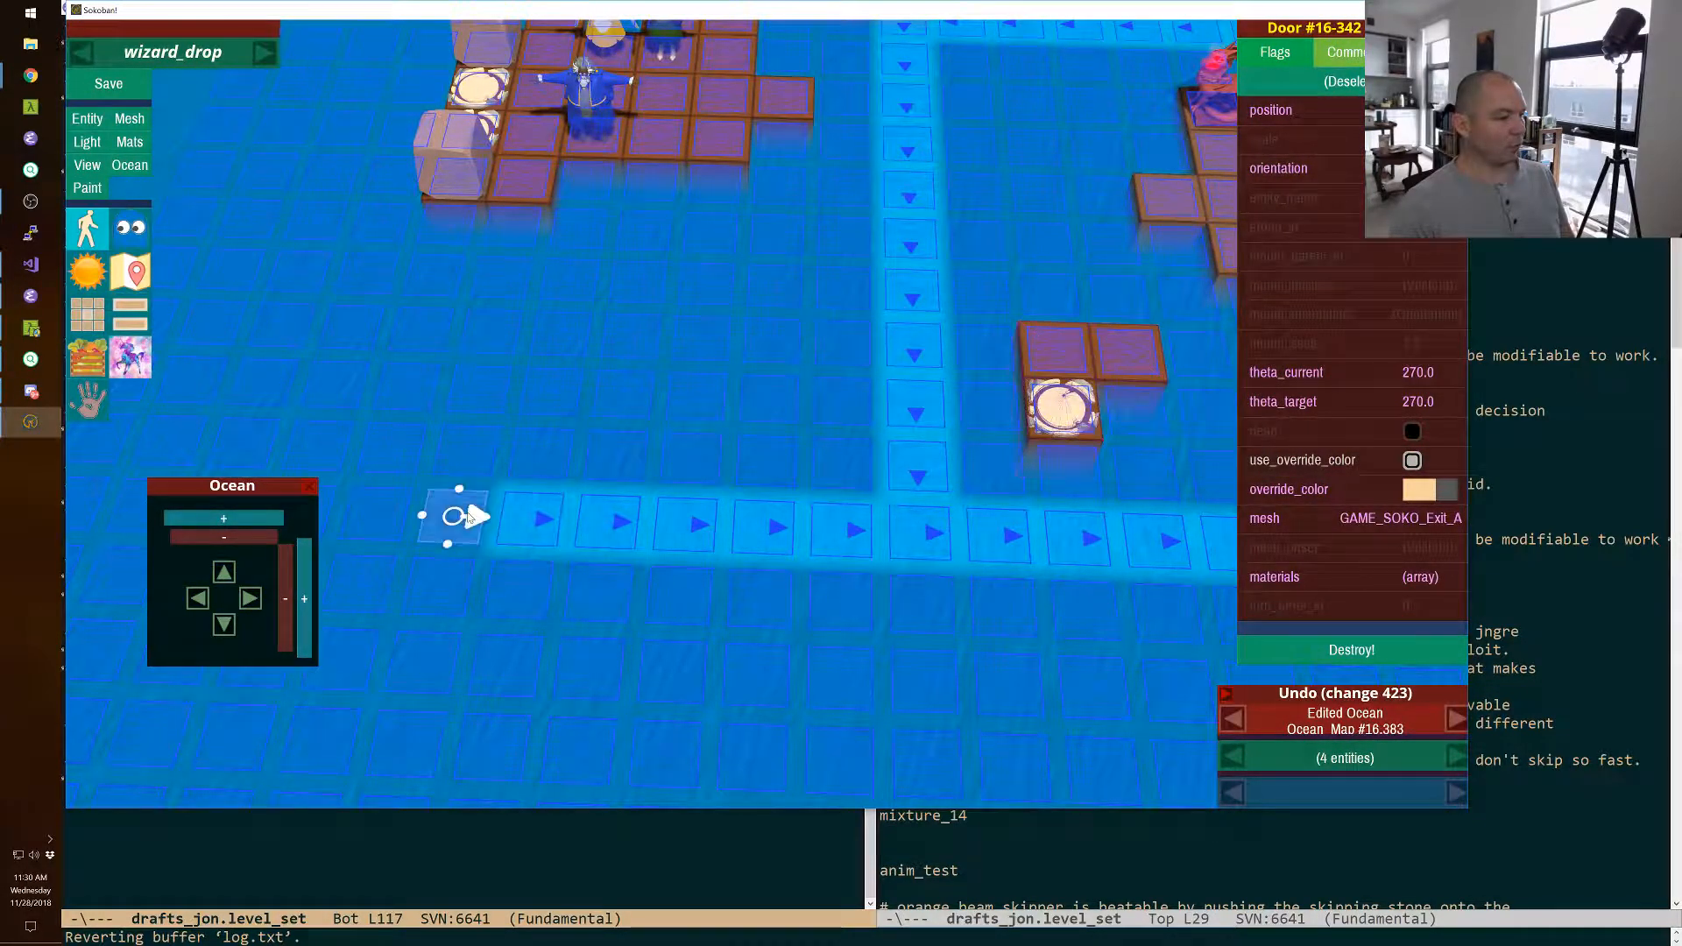
left_click(372, 514)
right_click_drag(372, 514, 420, 526)
right_click_drag(766, 465, 764, 414)
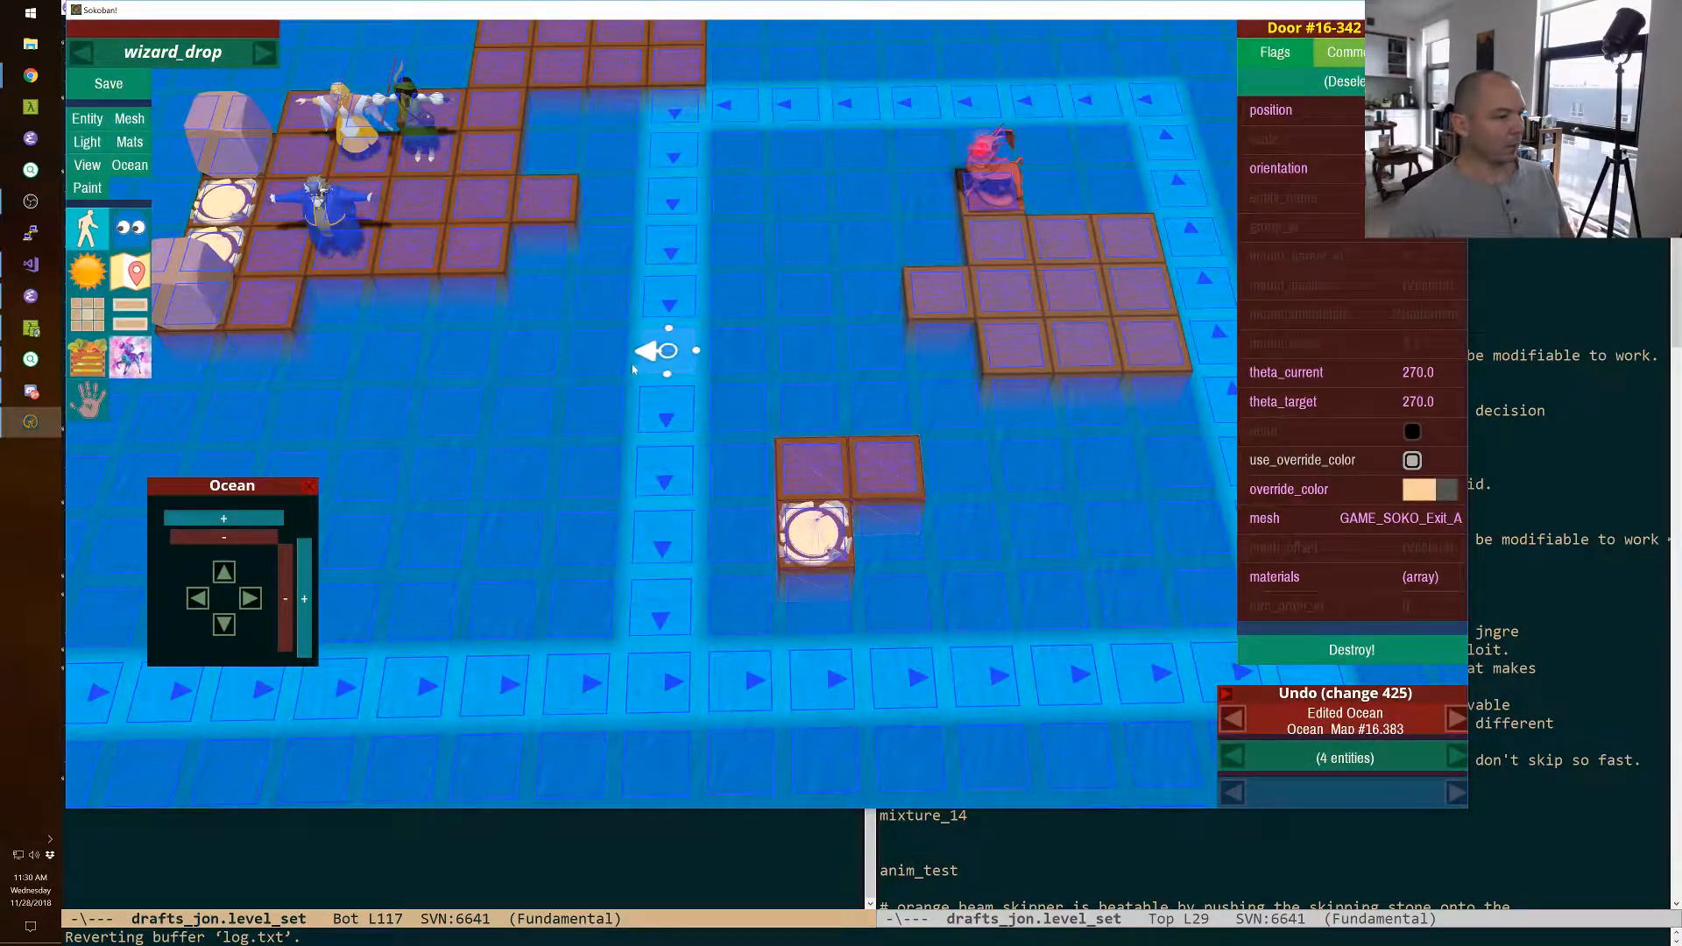
Close the ocean editor and copy the lily pad from the palette level for use in wizard_drop.
left_click(309, 486)
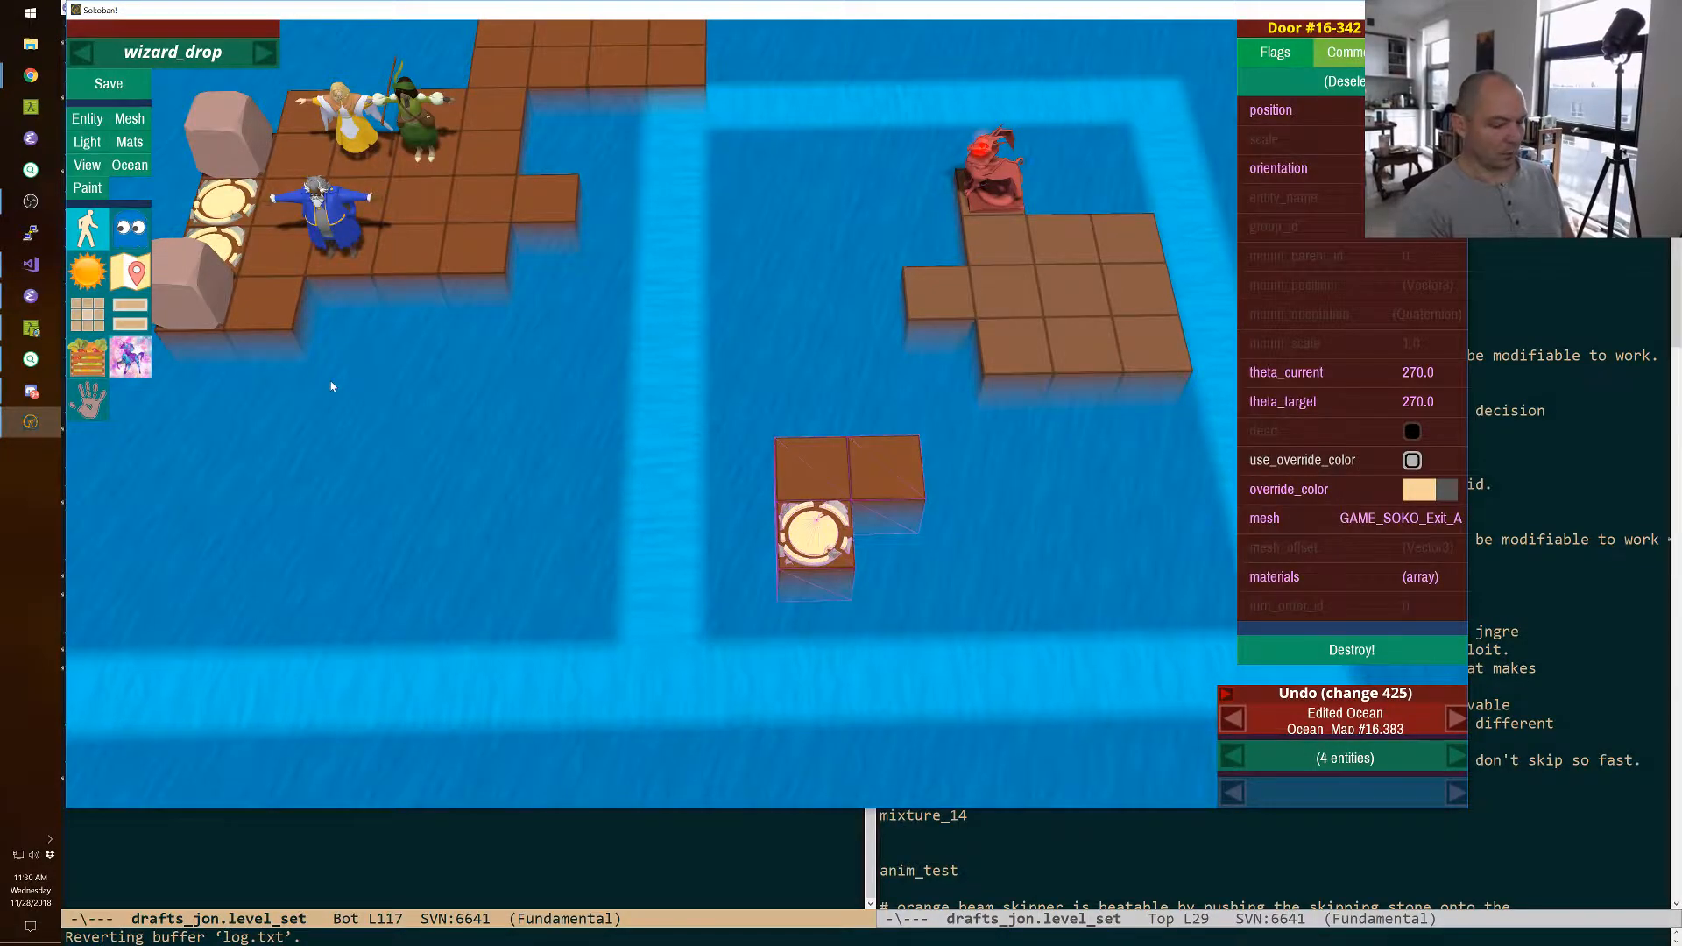
key("p")
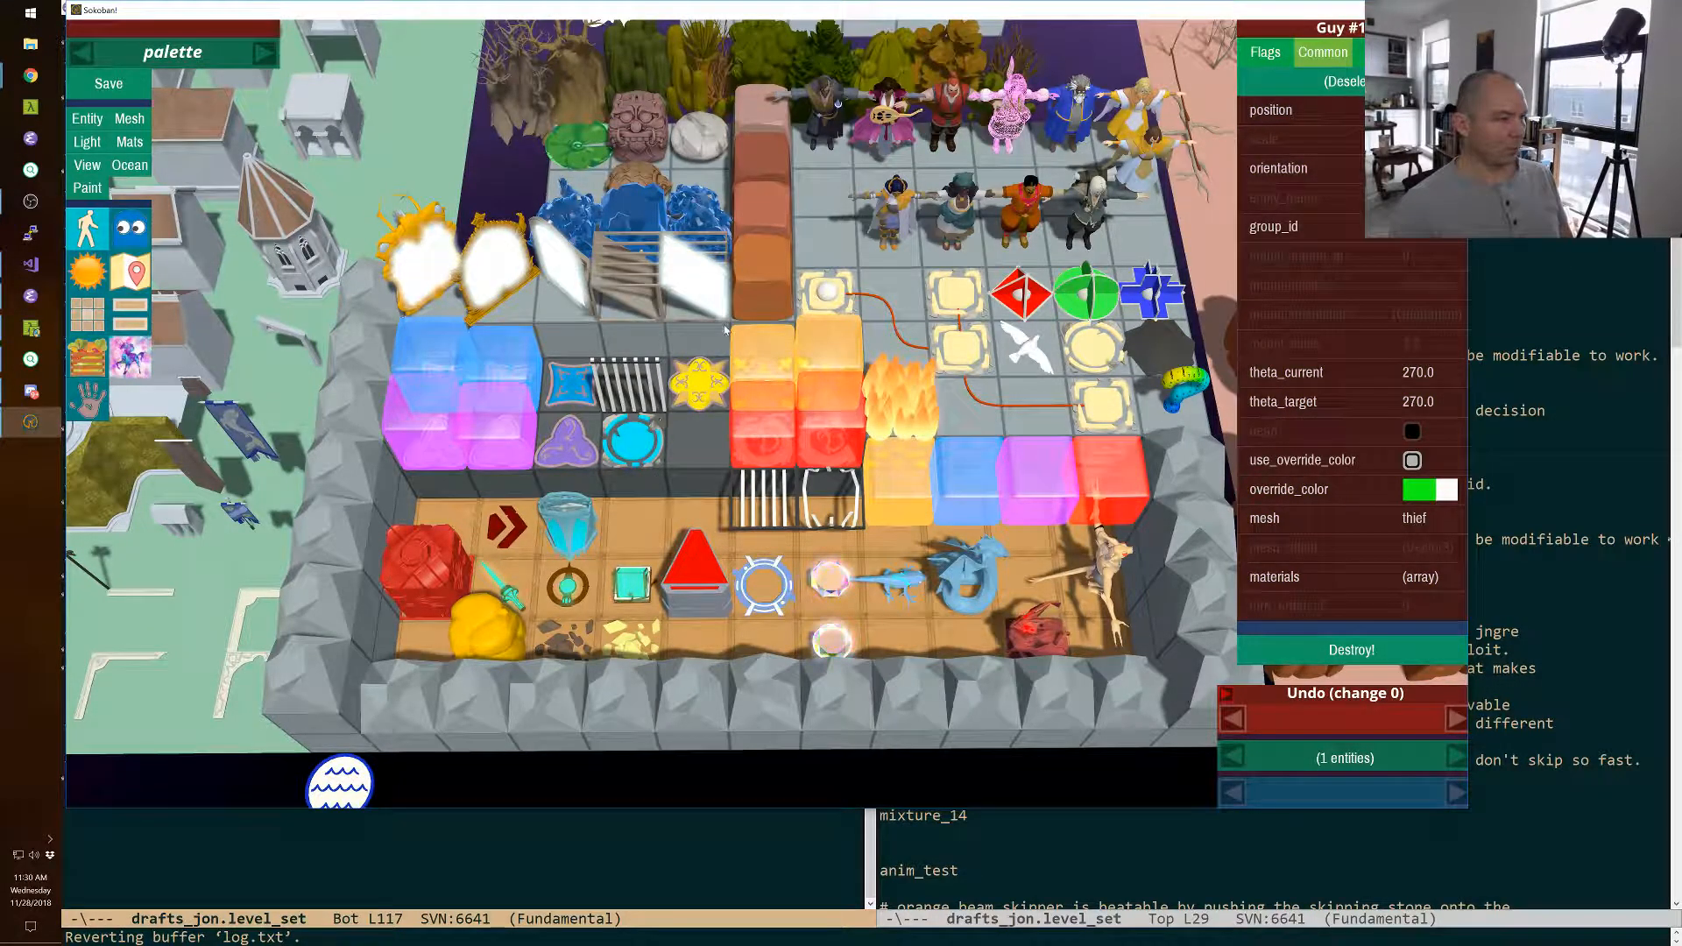
left_click(565, 156)
key("p")
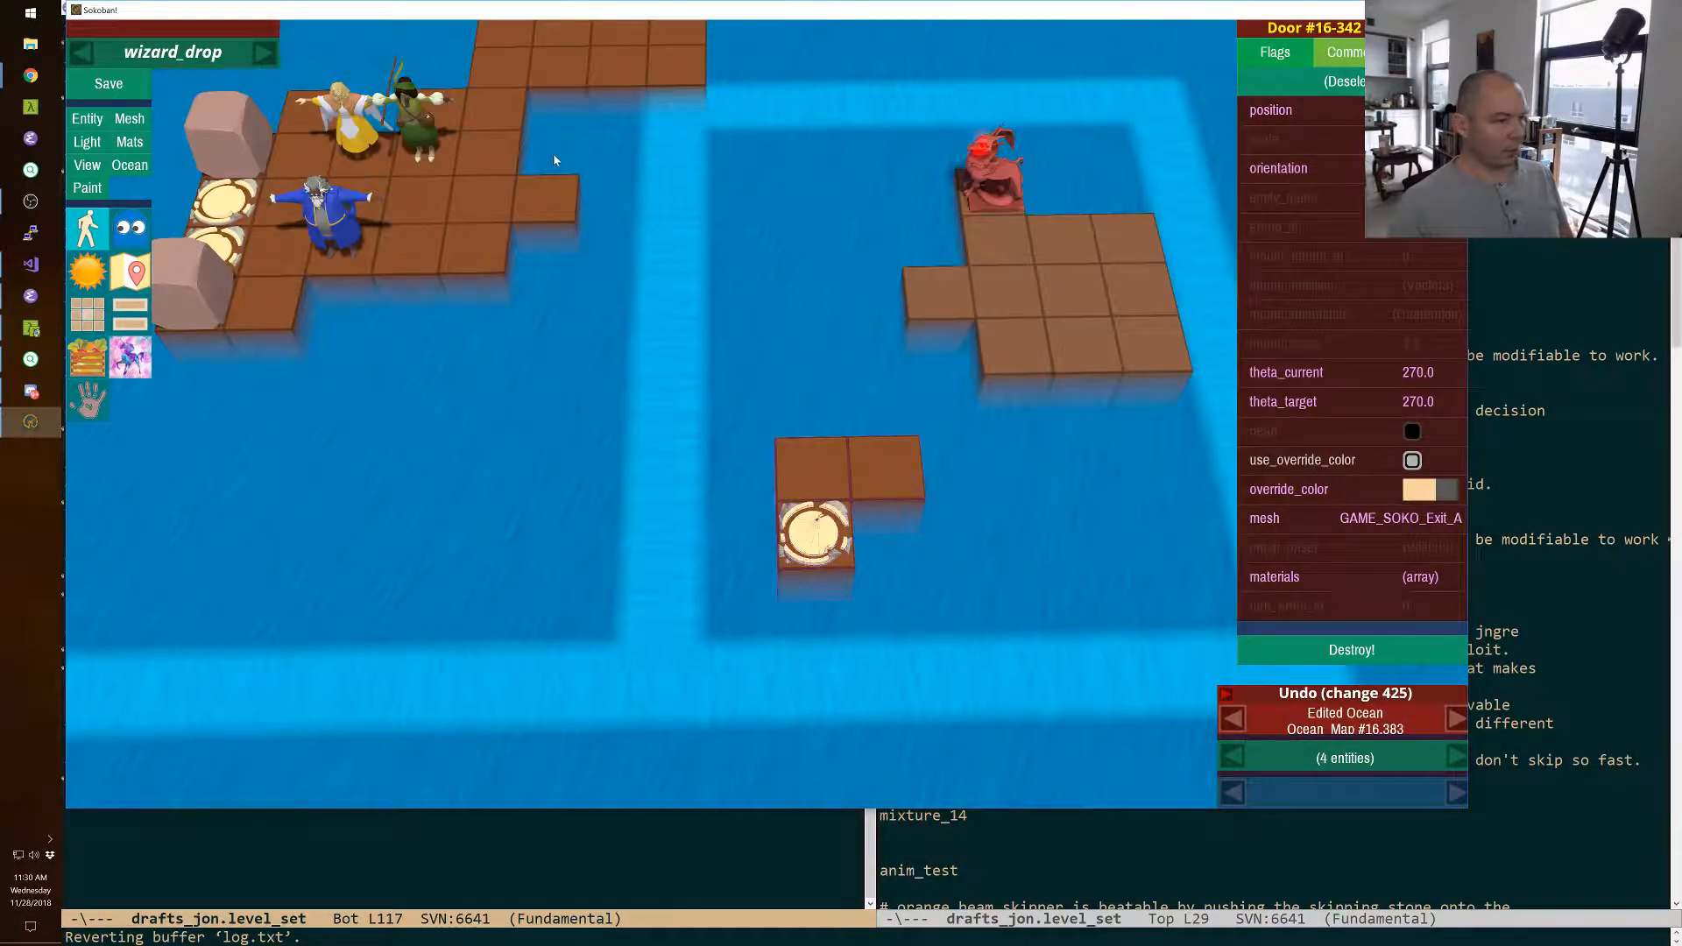
Paste the lily pad and position it where the current's straight arm meets the lower row.
key("ctrl+v")
right_click_drag(769, 419, 847, 425, "shift")
key("shift+Right")
key("shift+Right")
key("shift+Right")
key("shift+Right")
key("shift+Right")
key("shift+Right")
key("shift+Right")
key("shift+Right")
key("shift+Down")
key("shift+Page_Down")
key("shift+Down")
key("shift+Down")
key("shift+Down")
key("shift+Down")
right_click_drag(845, 421, 929, 422, "shift")
right_click_drag(758, 424, 683, 451)
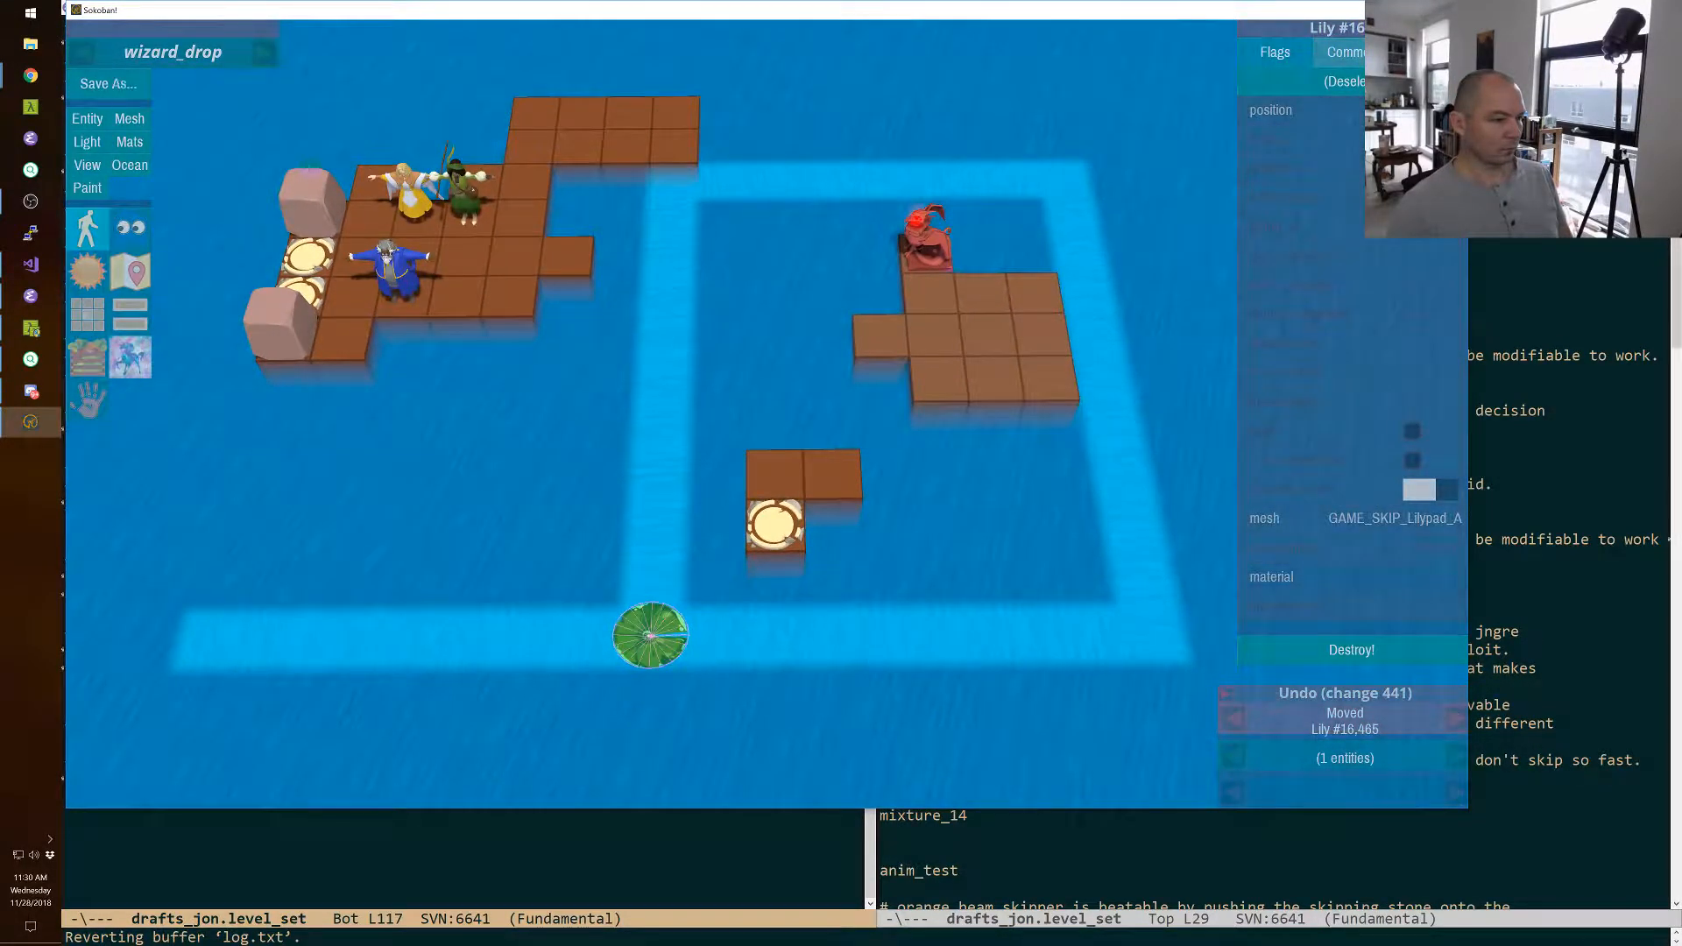
Add a second lily pad and place it on the current loop's far corner behind the dragon.
key("shift+Up")
key("shift+Up")
key("shift+Up")
key("shift+Up")
key("shift+Up")
key("shift+Up")
key("shift+Up")
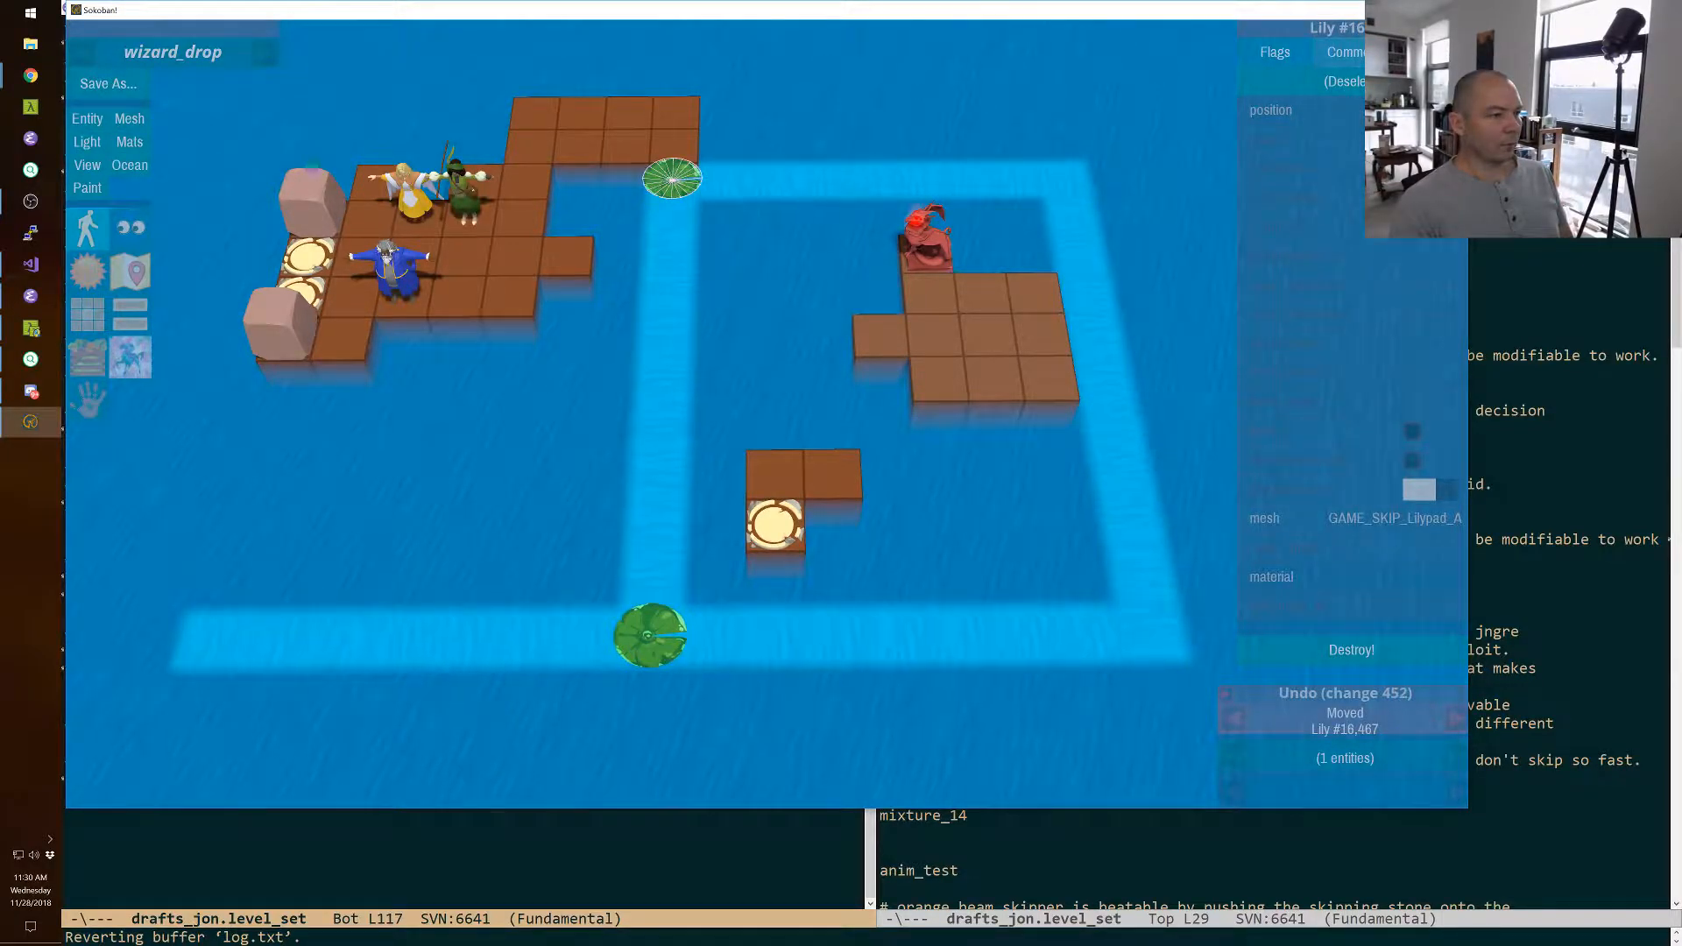
key("Escape")
mouse_move(768, 420)
right_mouse_down()
mouse_move(753, 490)
mouse_move(810, 385)
mouse_move(769, 420)
right_mouse_up()
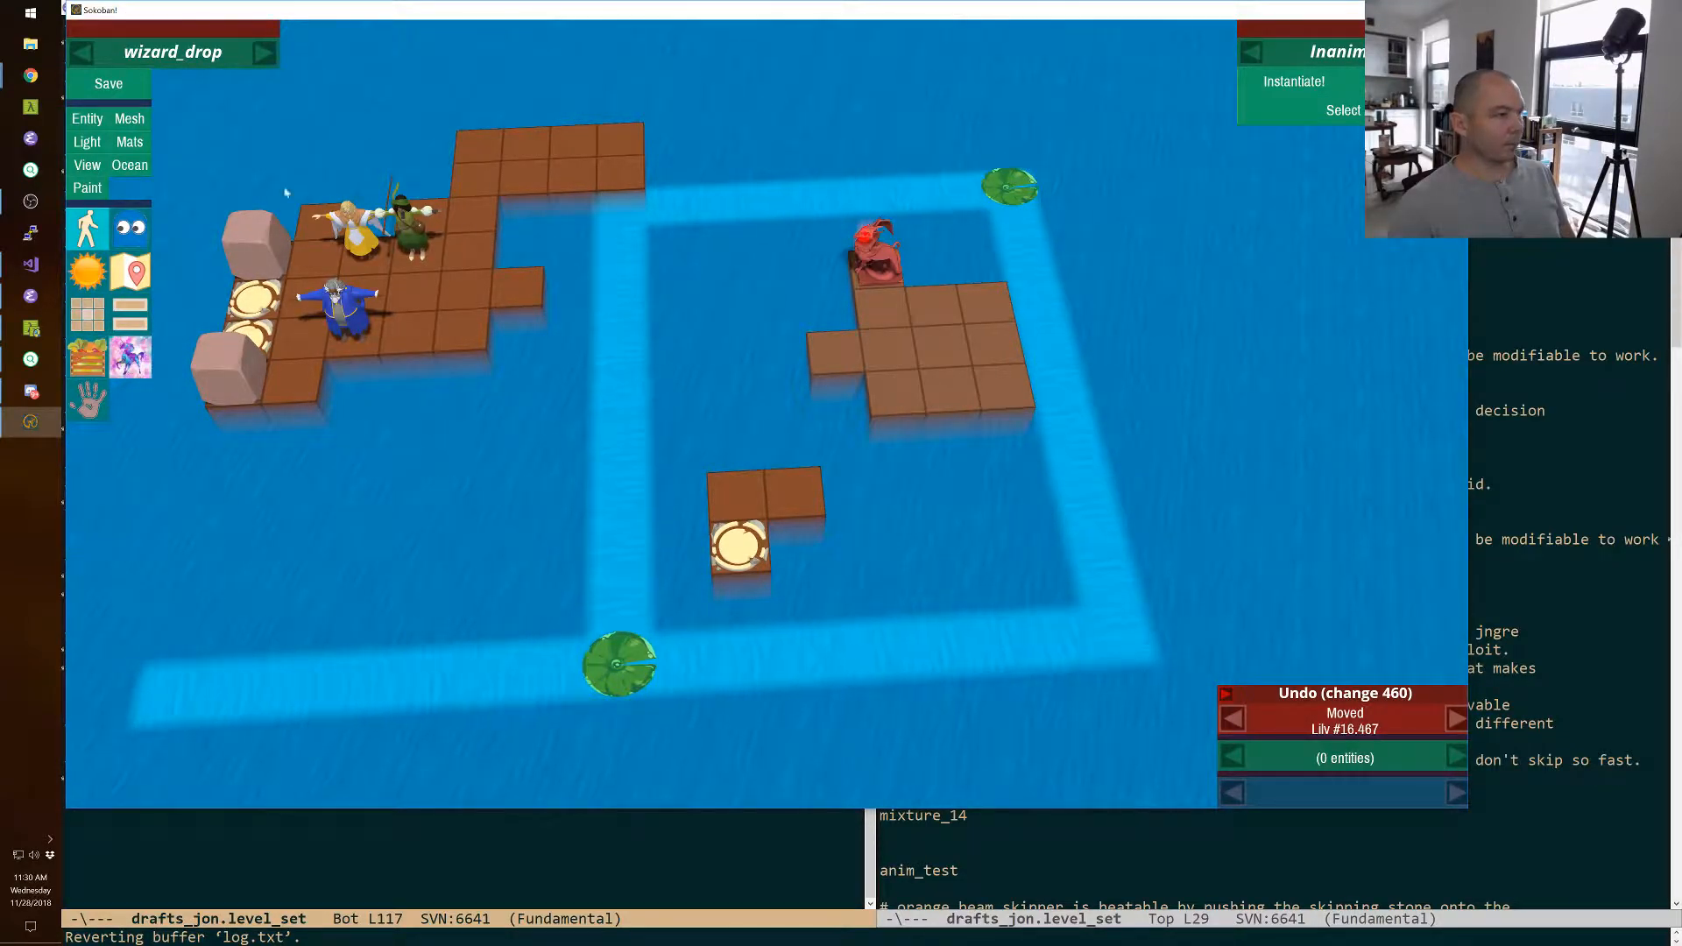
Delete the dragon island's outer column of three tiles next to the current loop.
mouse_move(725, 306)
right_mouse_down()
mouse_move(814, 307)
mouse_move(701, 307)
mouse_move(724, 307)
right_mouse_up()
left_click(719, 368)
key("Delete")
right_click_drag(719, 368, 547, 387)
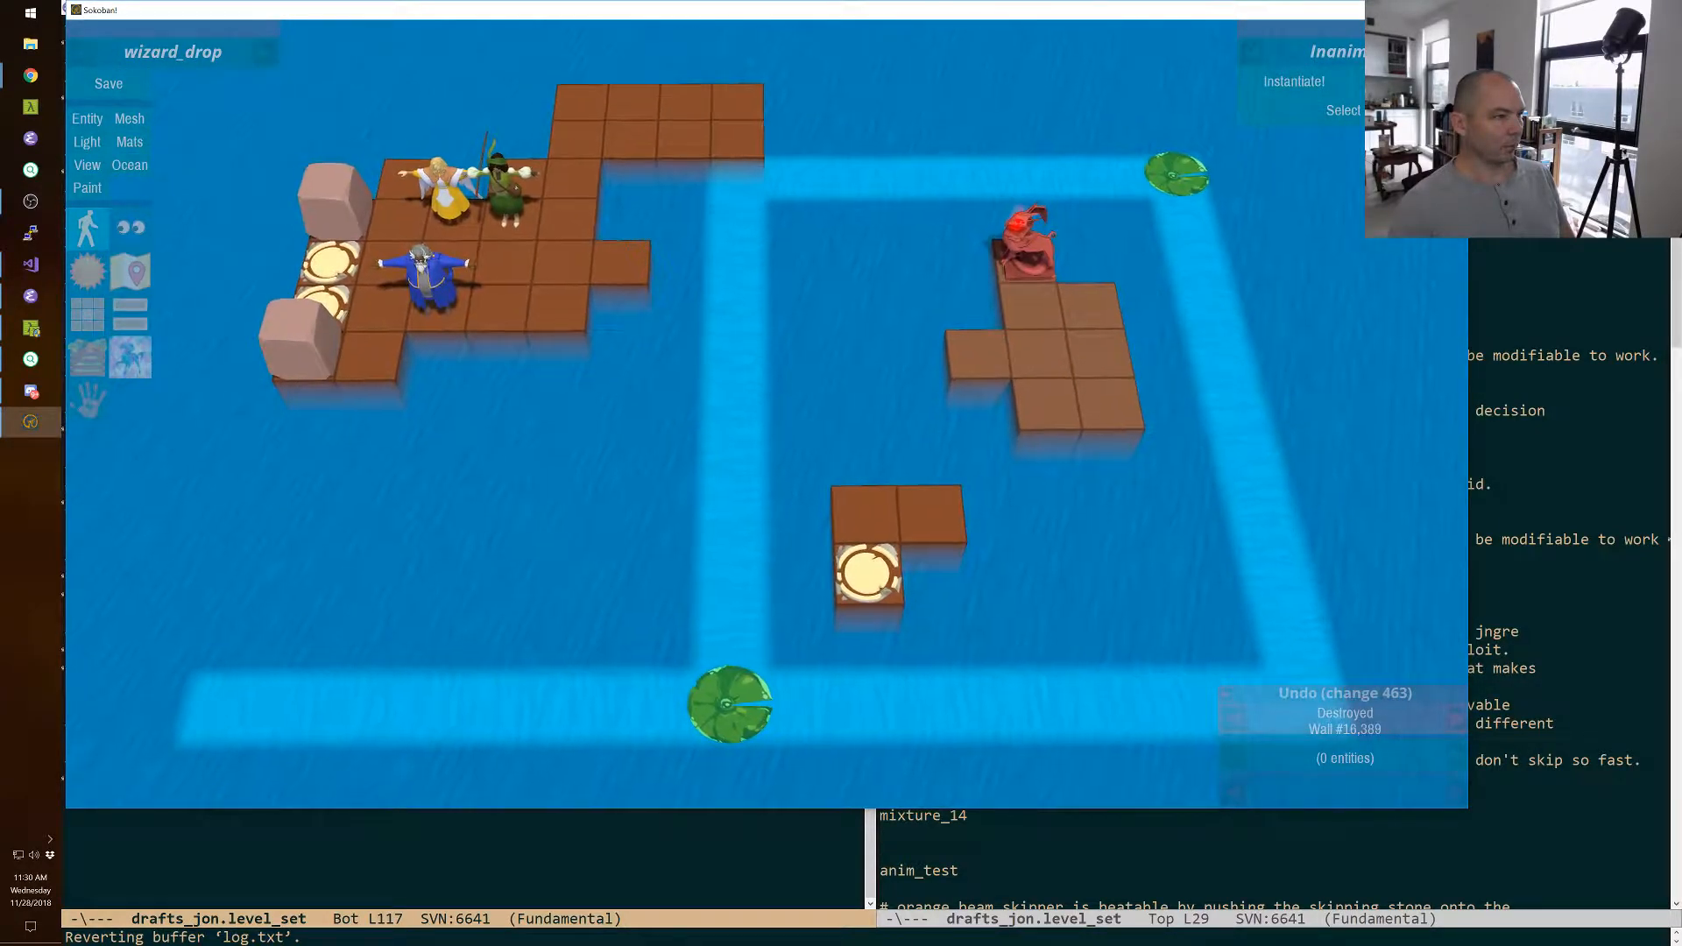
Set the level's camera with the cam console command.
key("grave")
type("cam")
key("Return")
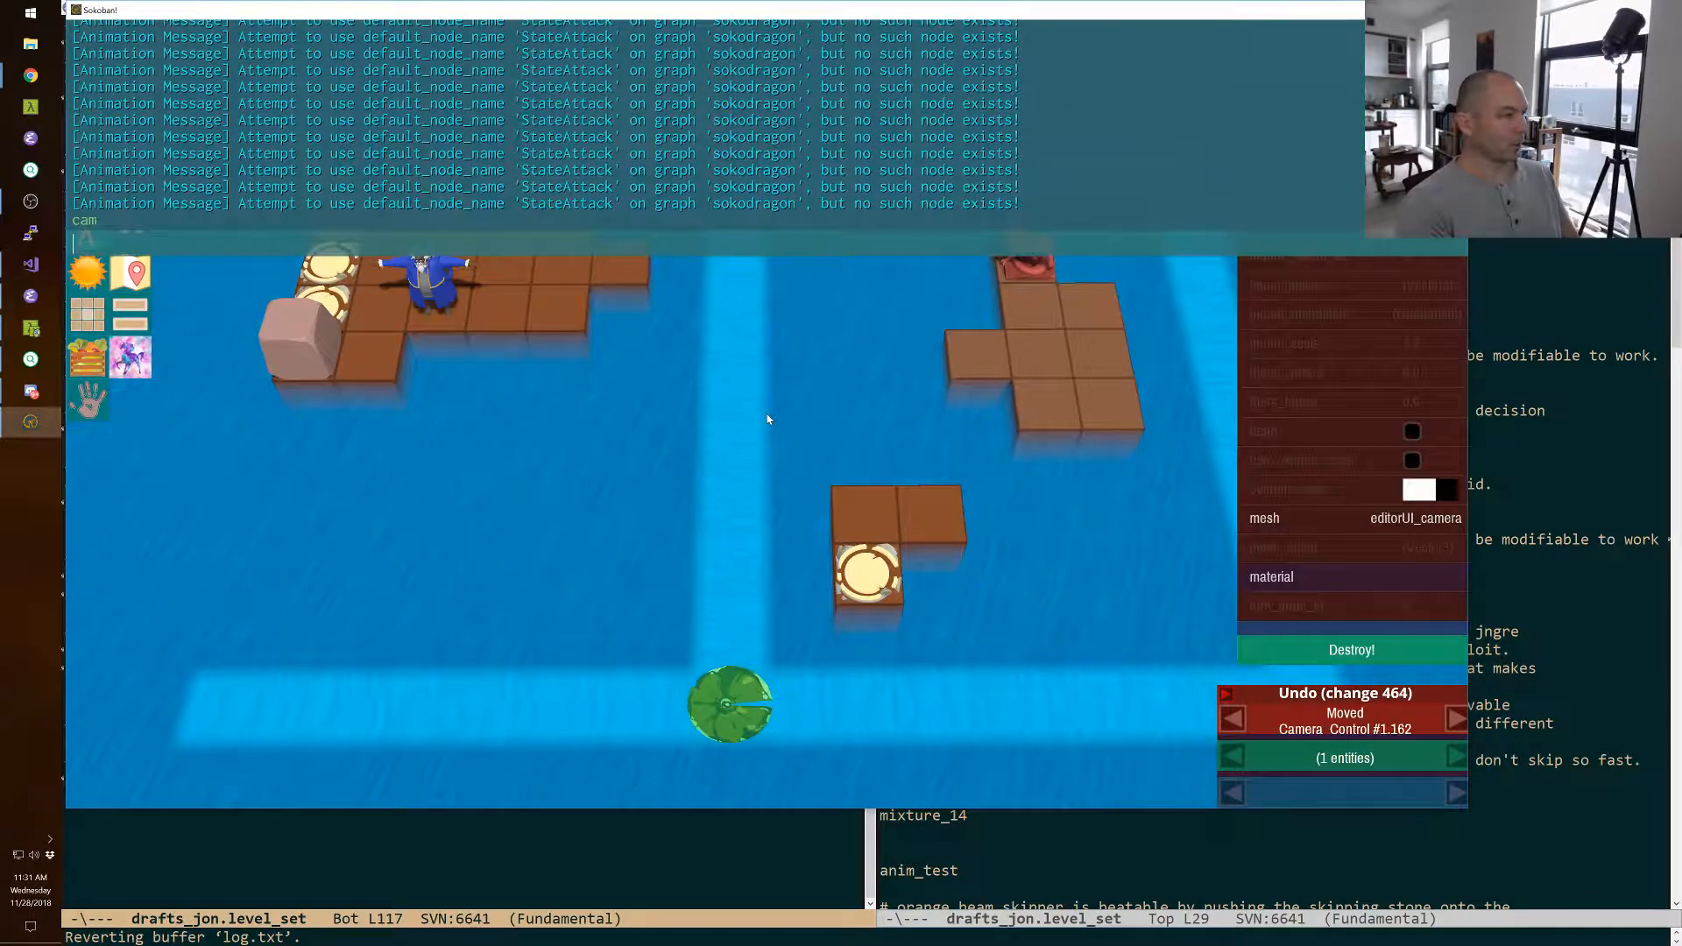
key("grave")
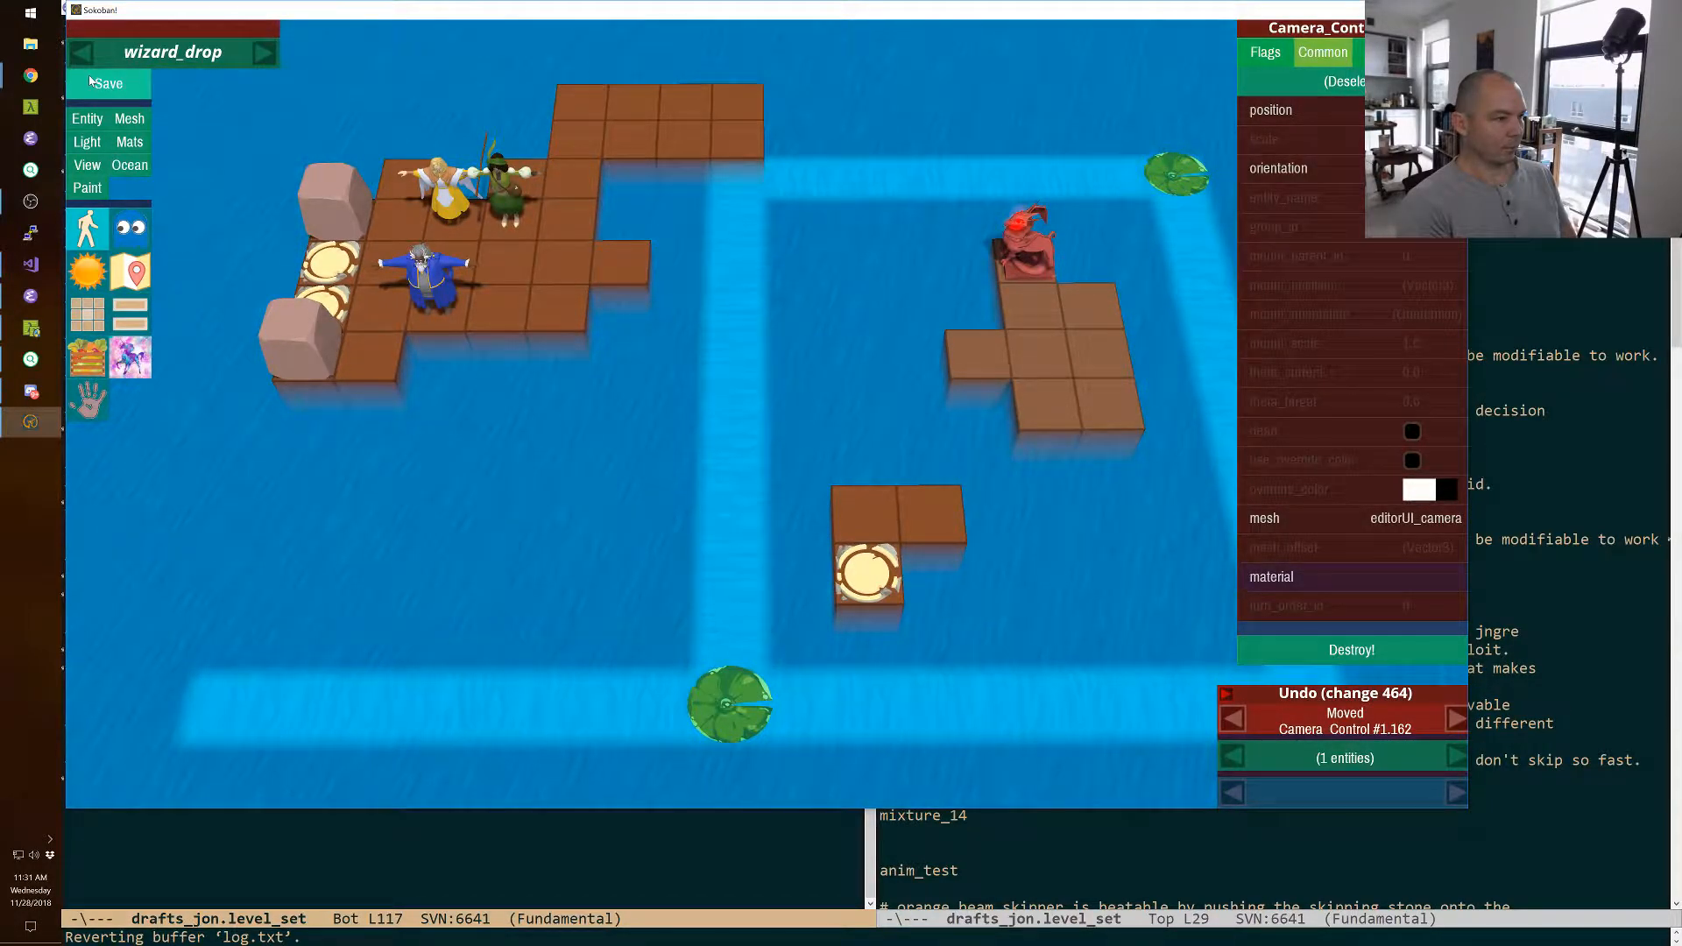
Restart the level in play mode and cycle through the characters to the yellow warrior.
key("F11")
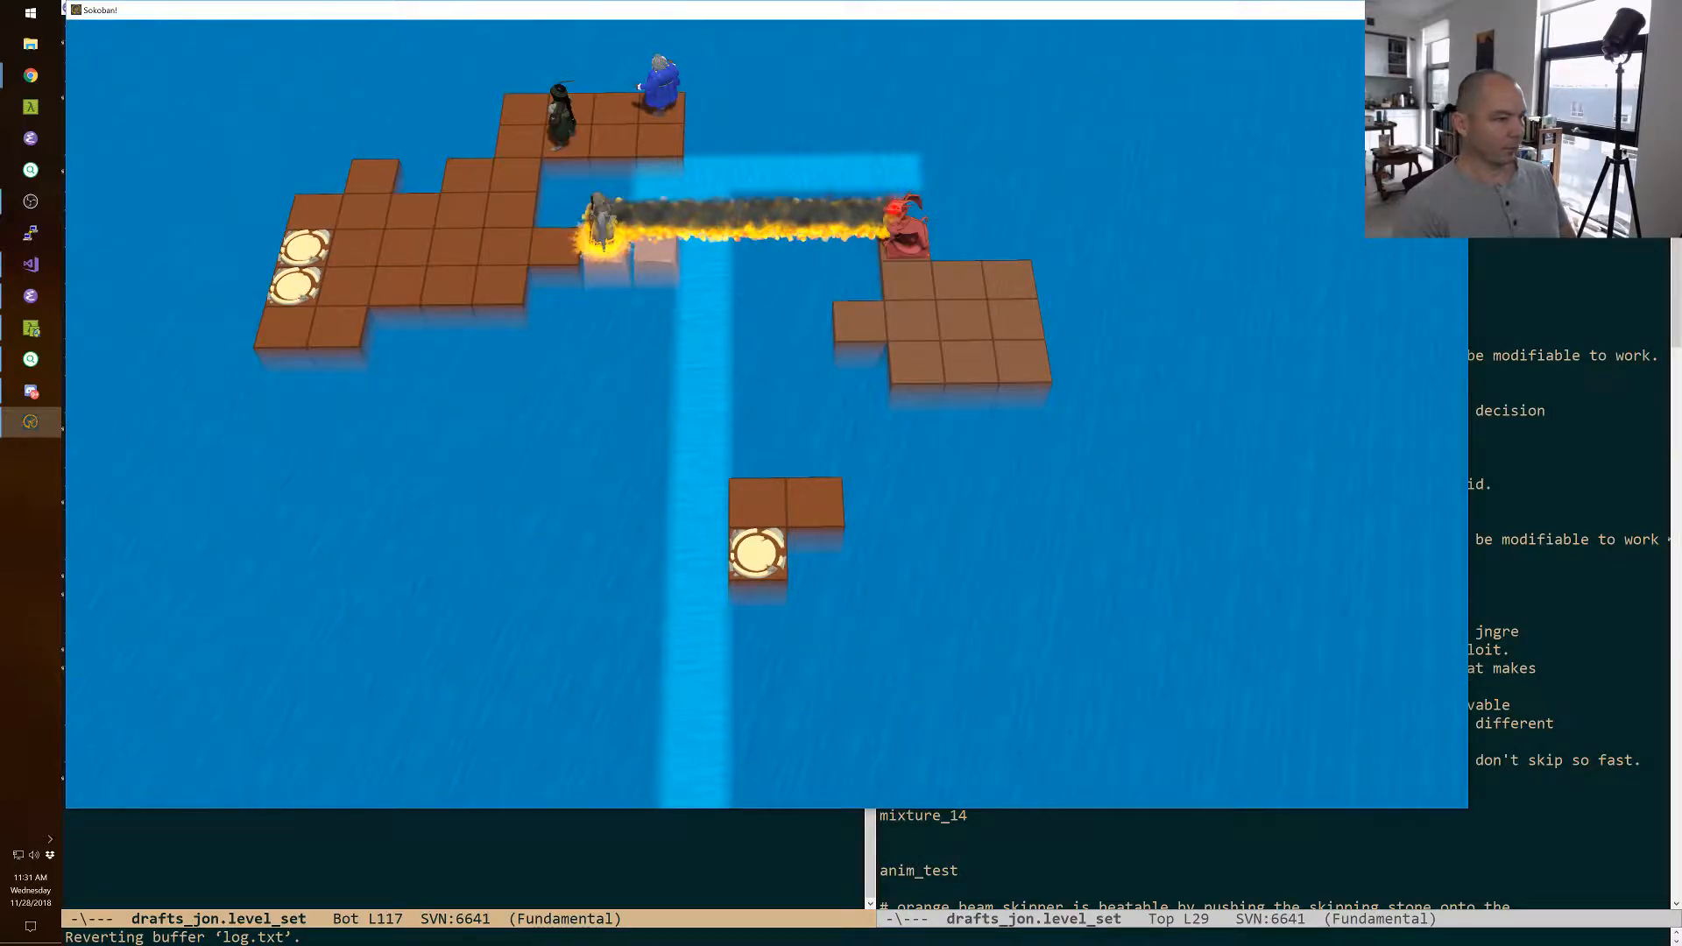
key("r")
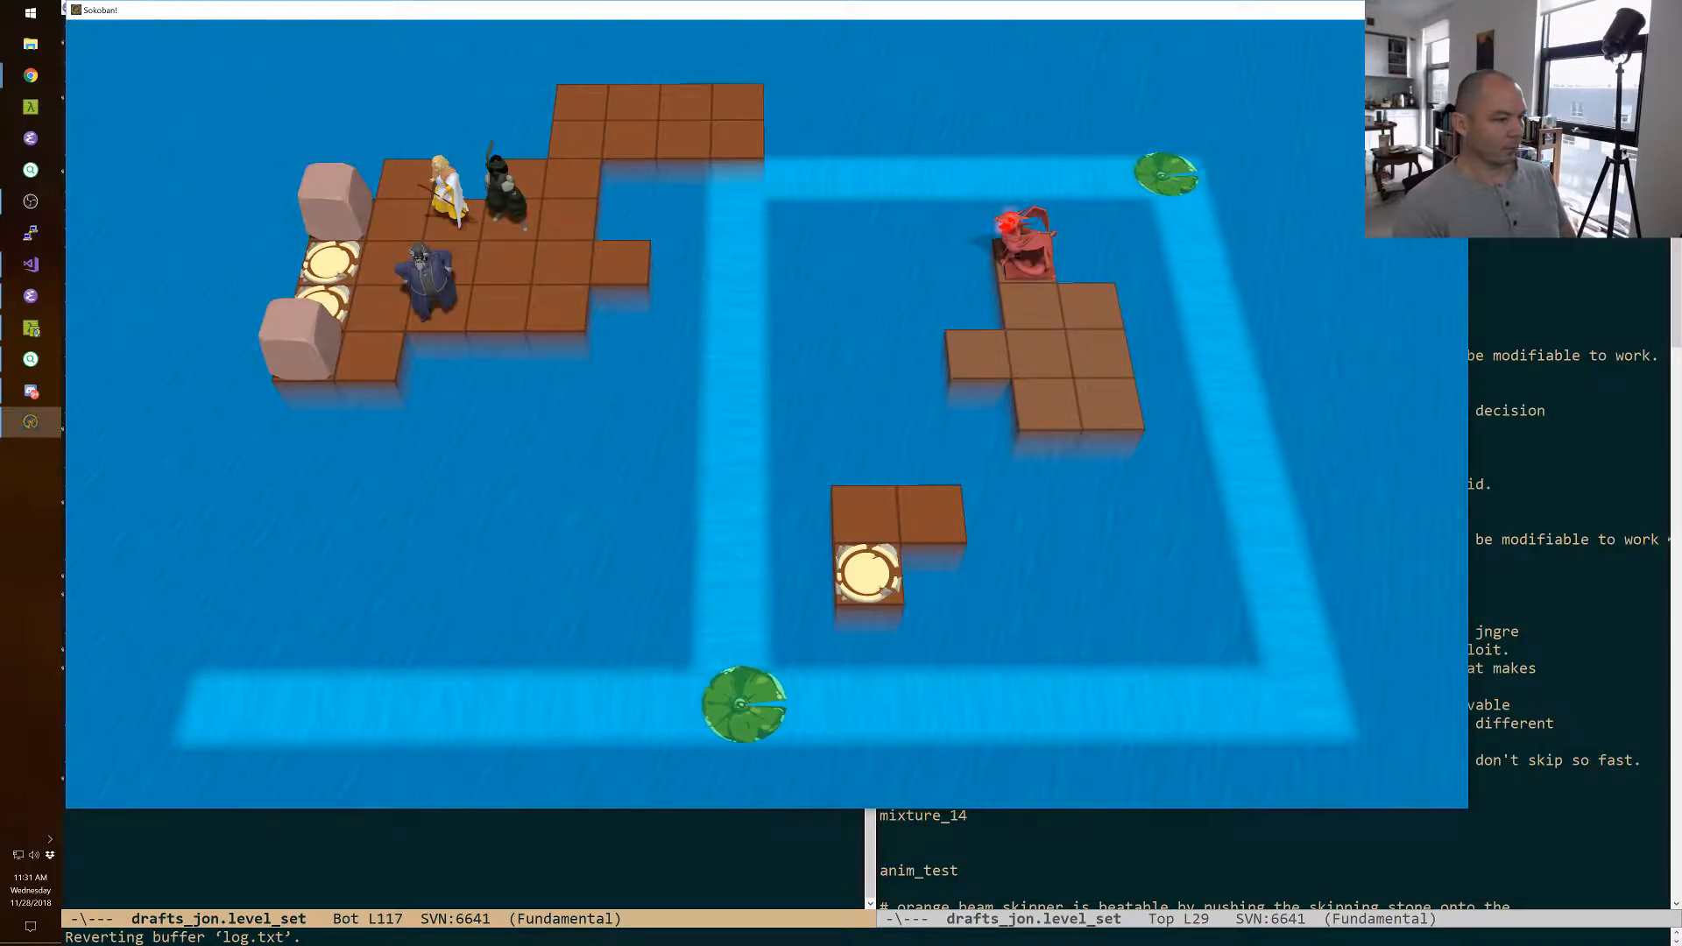
key("space")
key("space")
key("space")
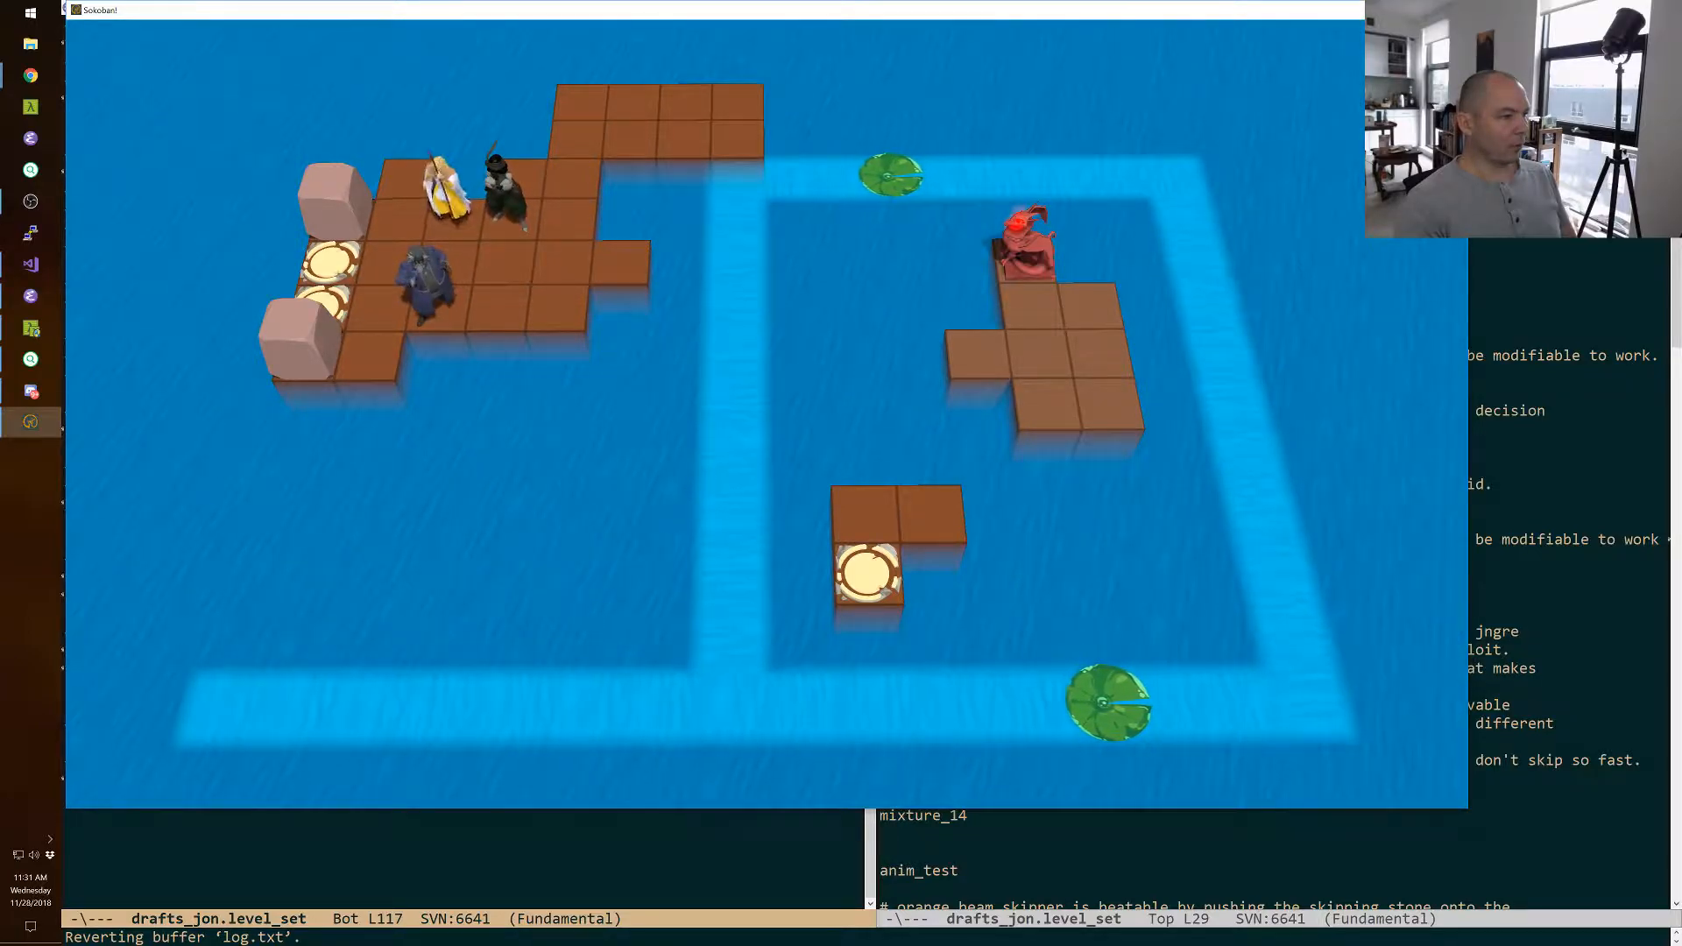
Move the warrior and the thief one tile each into the dragon's fire line.
key("Down")
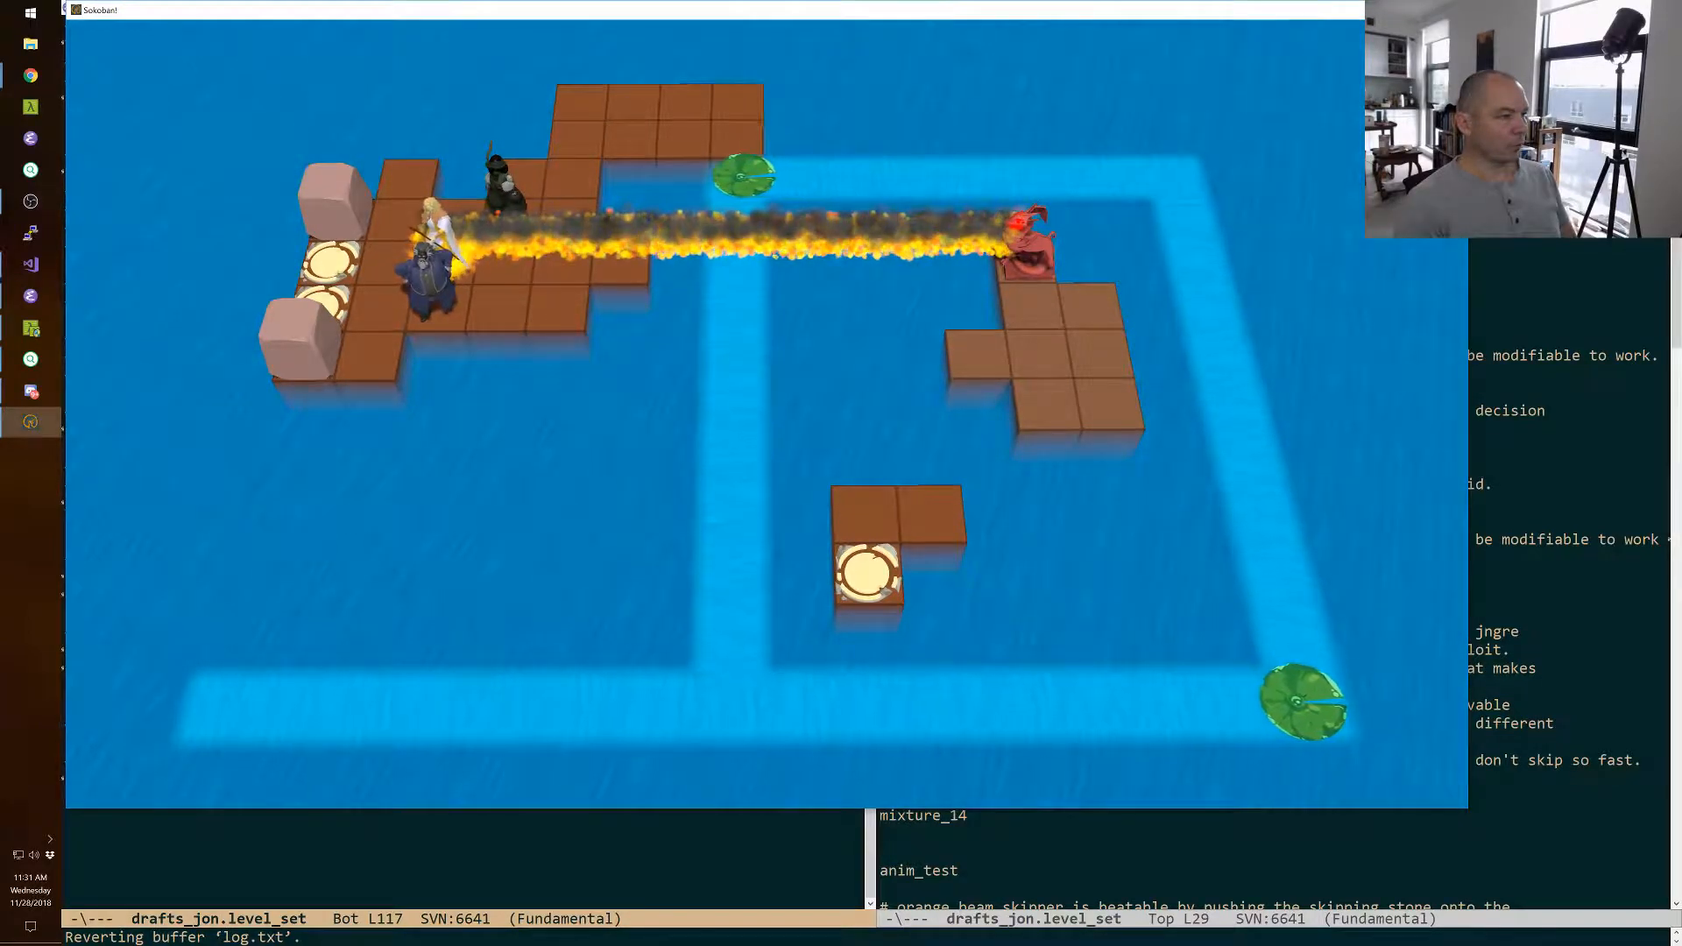
key("space")
key("Down")
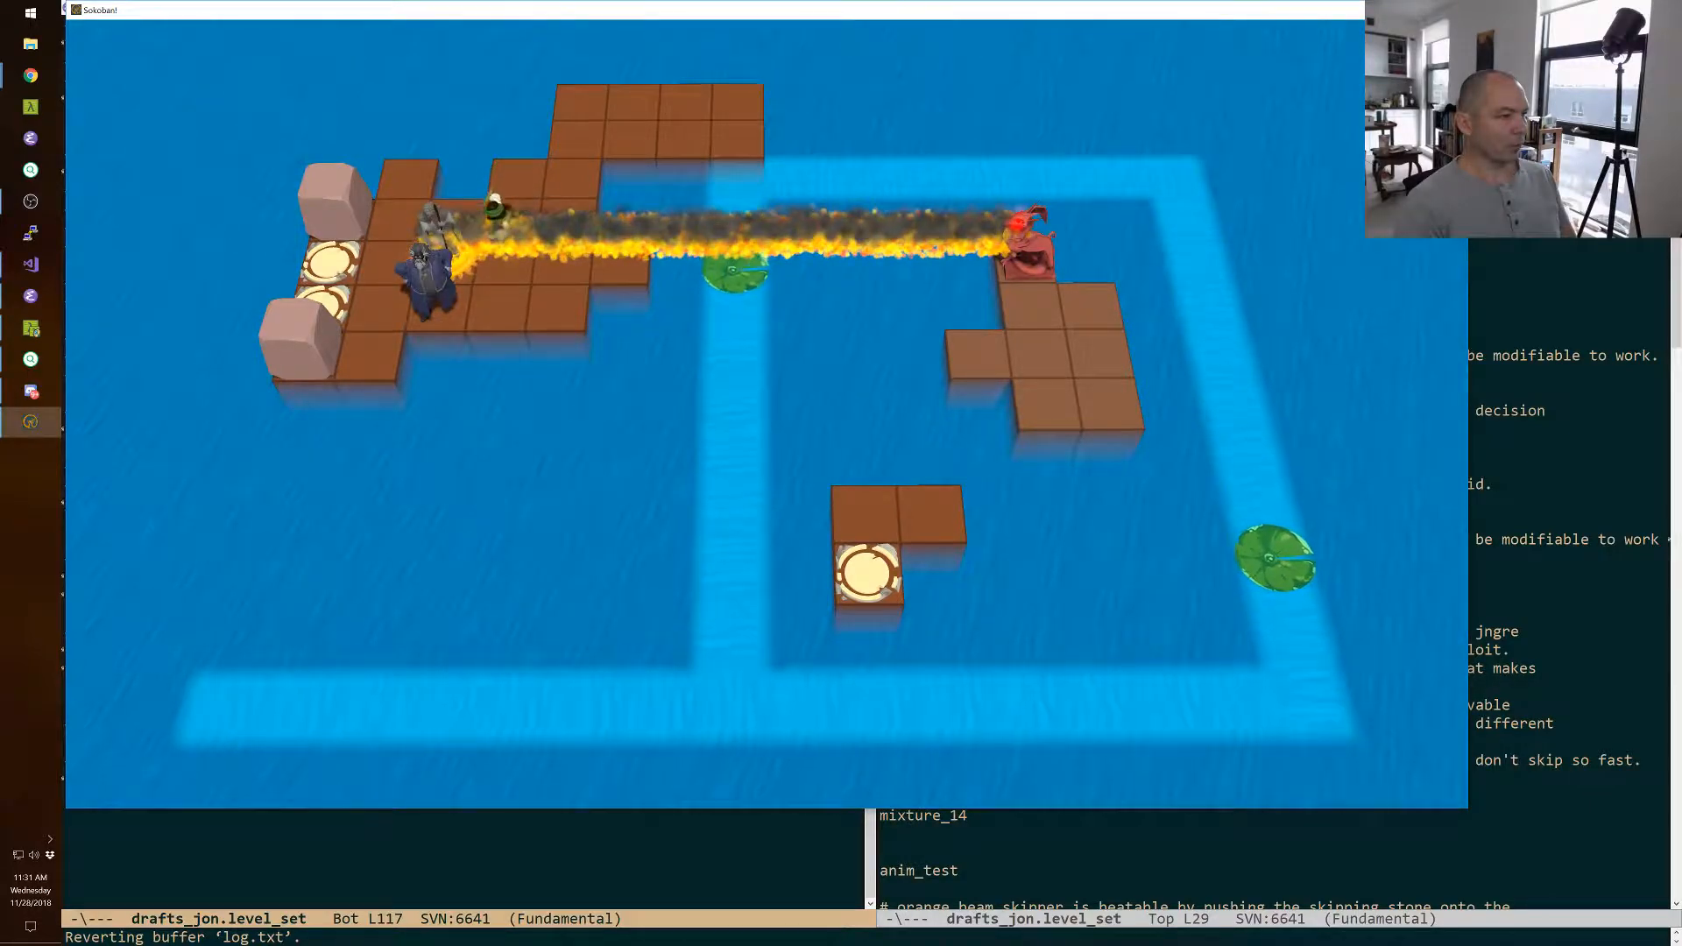
Swap the wizard with the blocks beside the exit tiles, first the rear one and then the front one.
key("space")
key("Left")
key("Up")
key("Up")
key("Right")
key("Right")
key("Right")
key("Left")
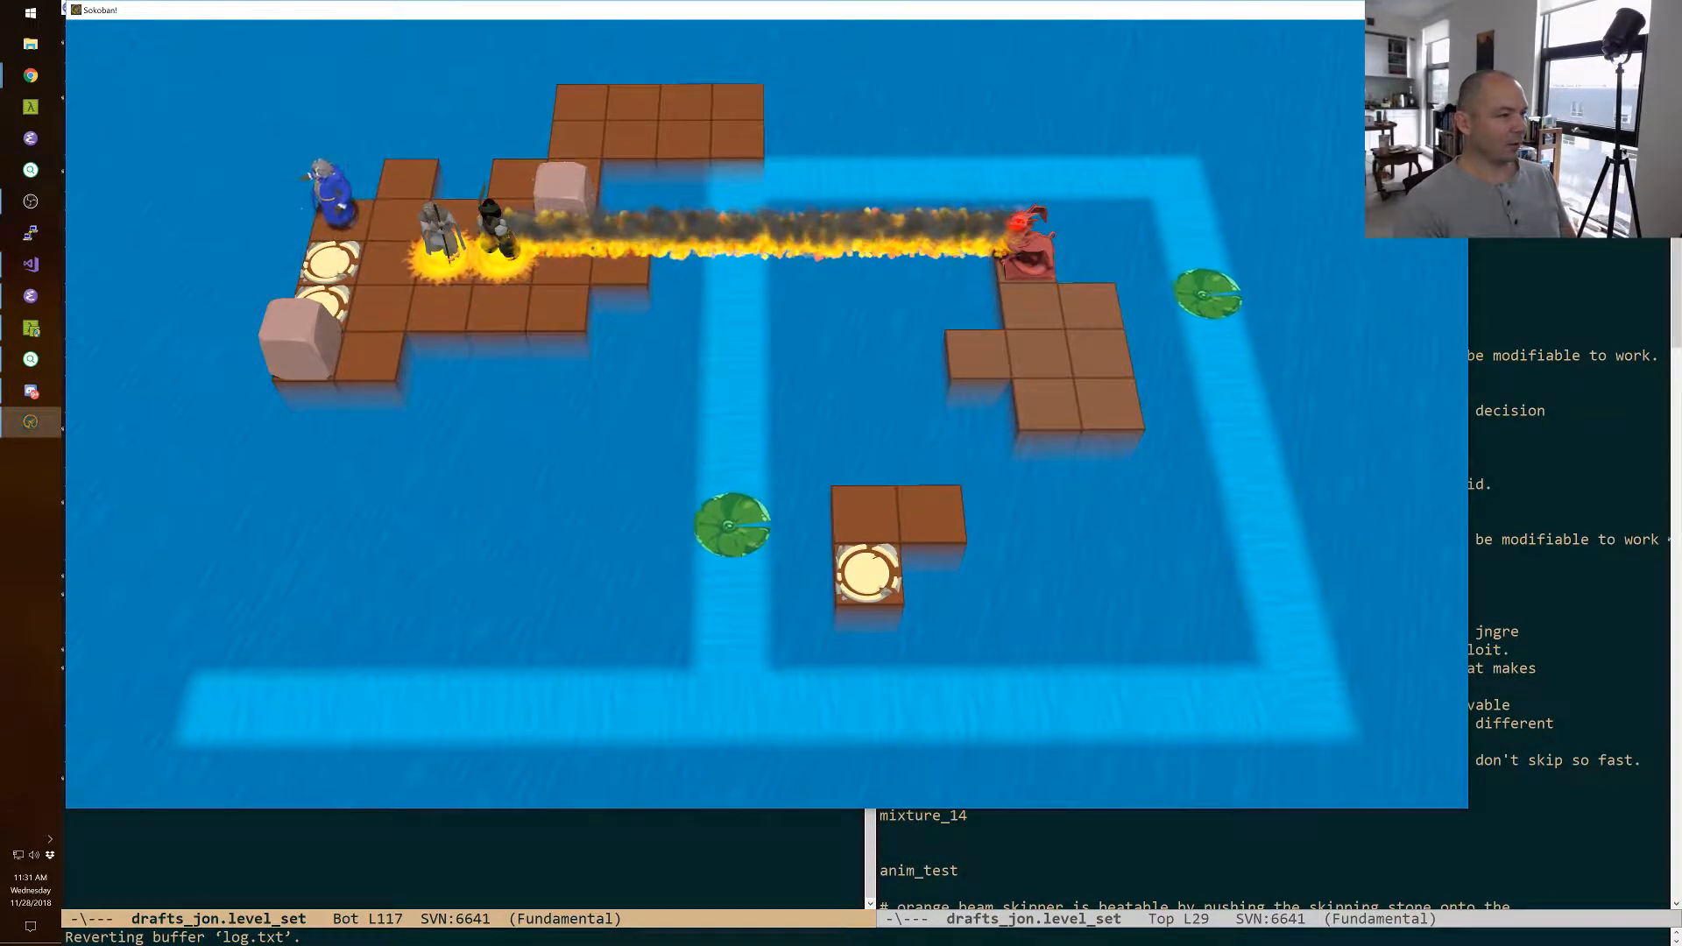
key("Down")
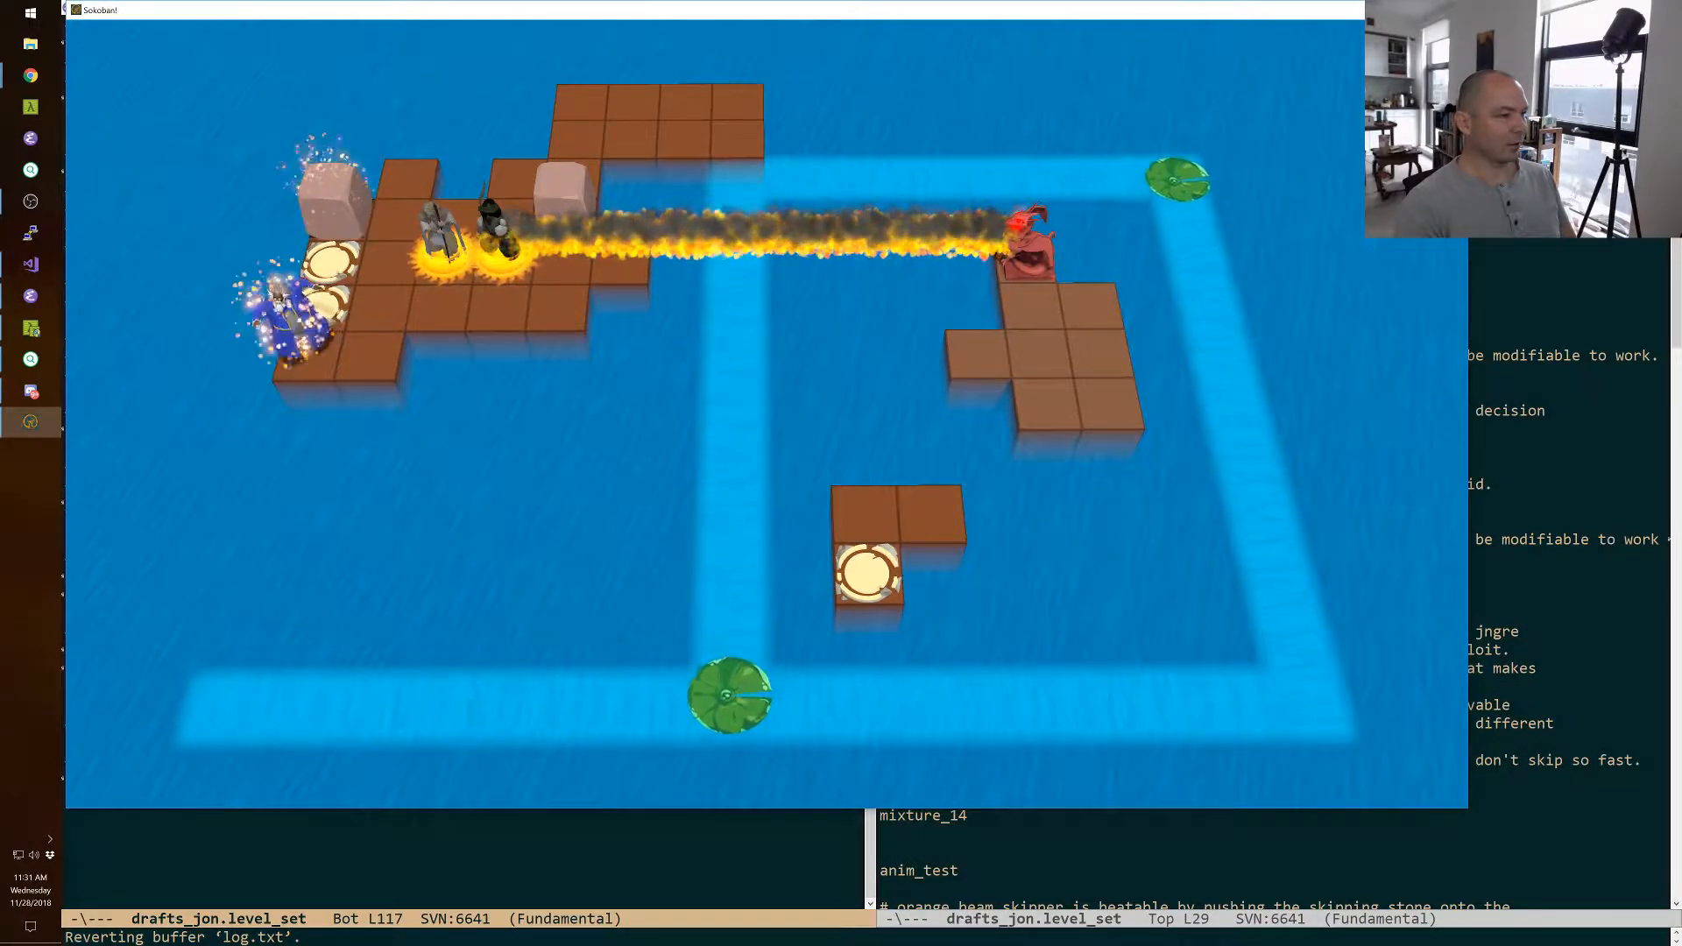
Swap the wizard with the block near the island's spur, walk him onto the rear extension, and try swapping with the block from there.
key("Right")
key("Up")
key("Right")
key("Right")
key("Right")
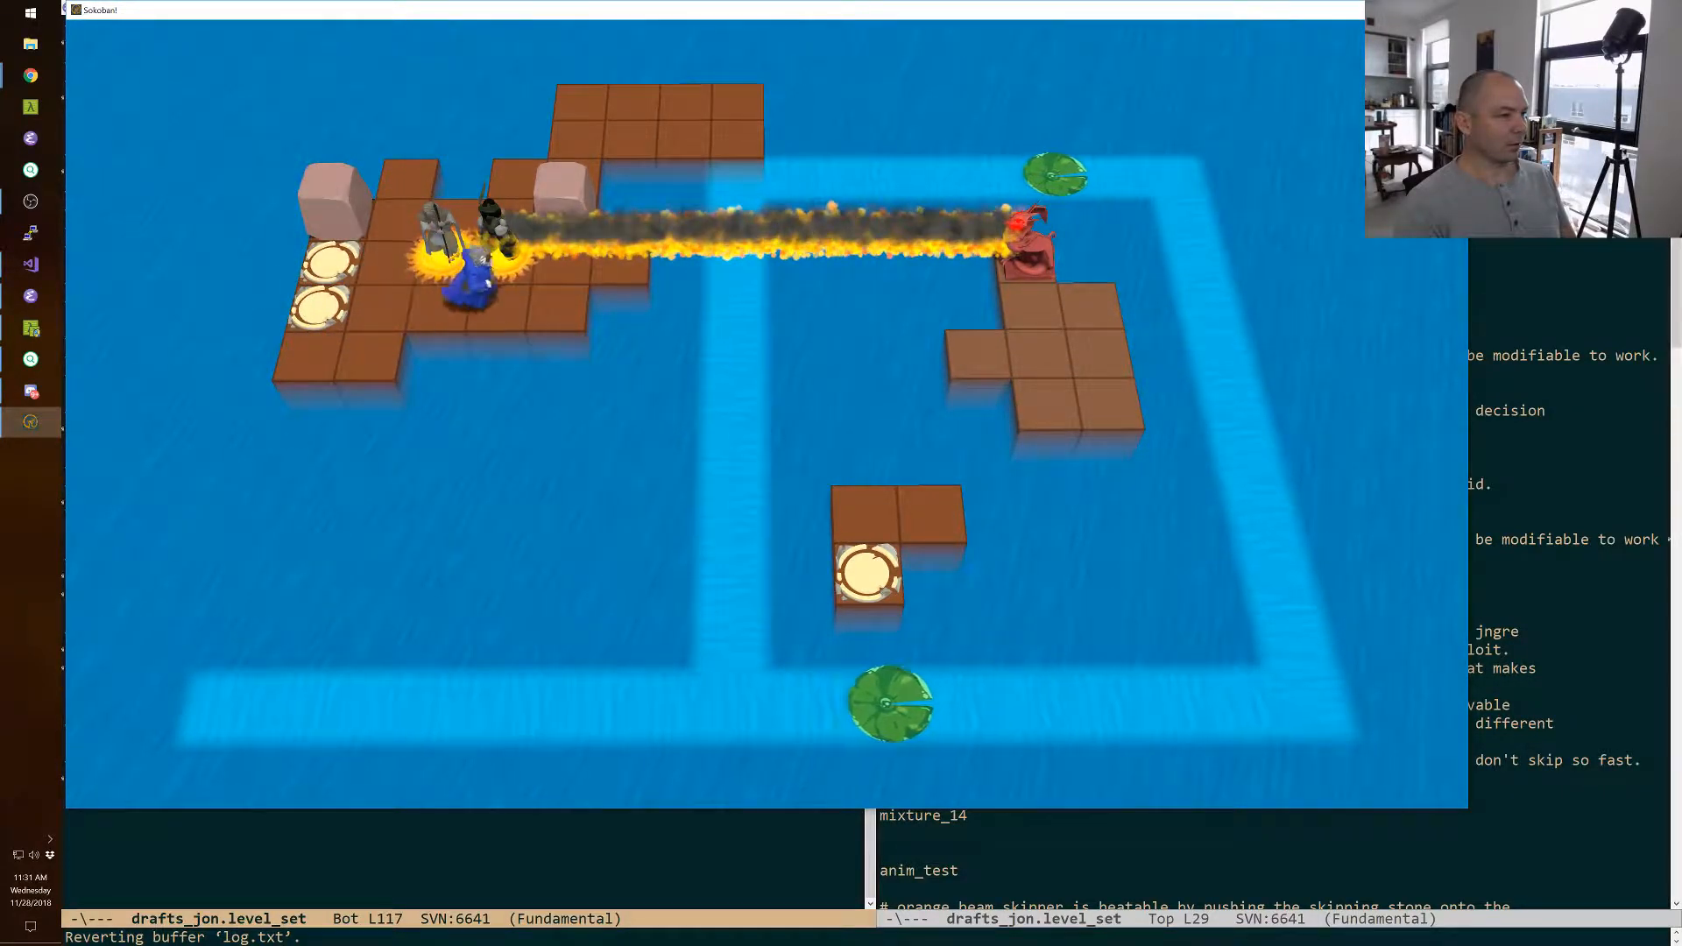
key("Up")
key("Up")
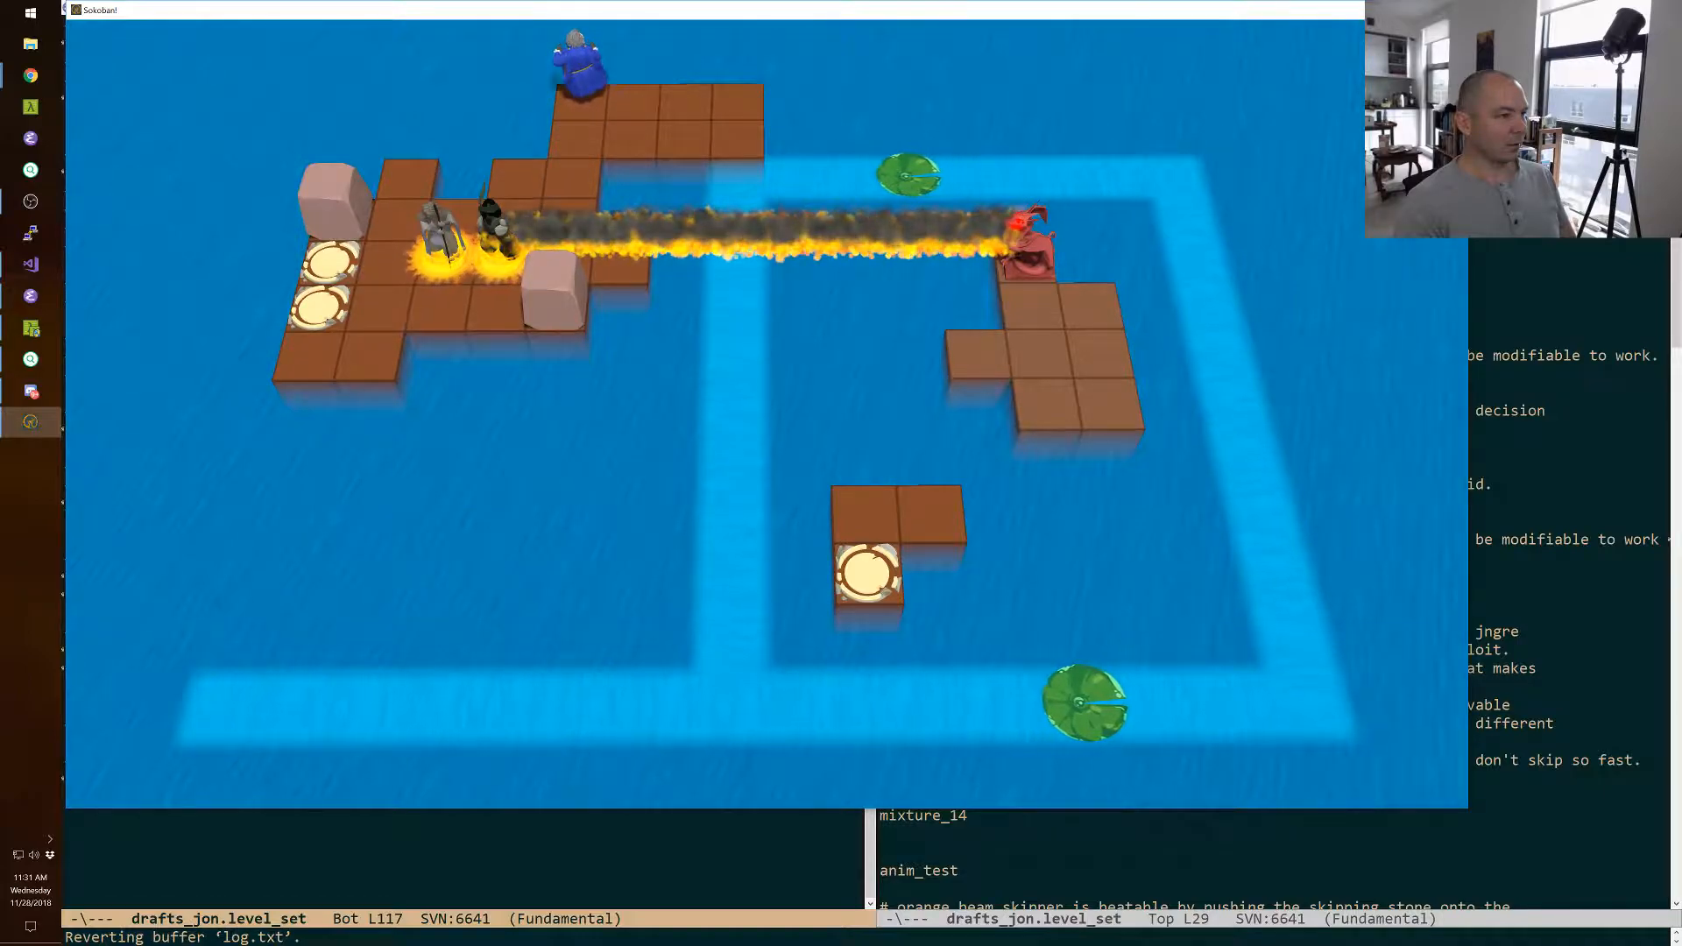
key("Down")
key("Up")
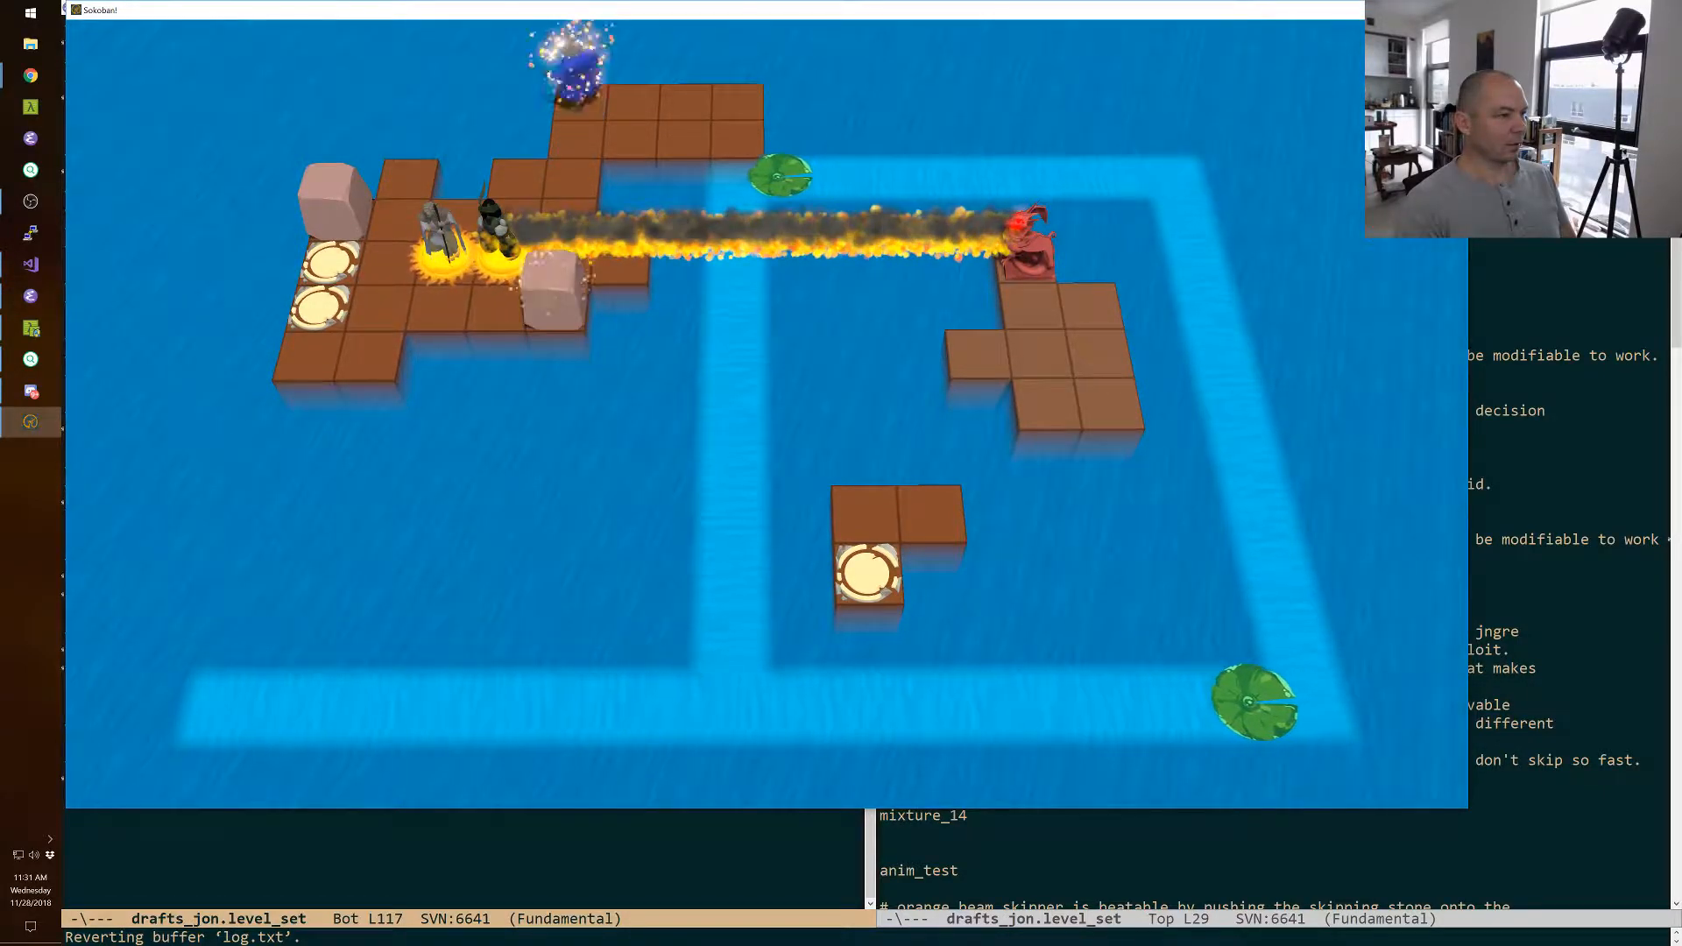
Advance the warrior and the thief along the dragon's fire until the thief hovers past the spur.
key("Right")
key("Right")
key("Right")
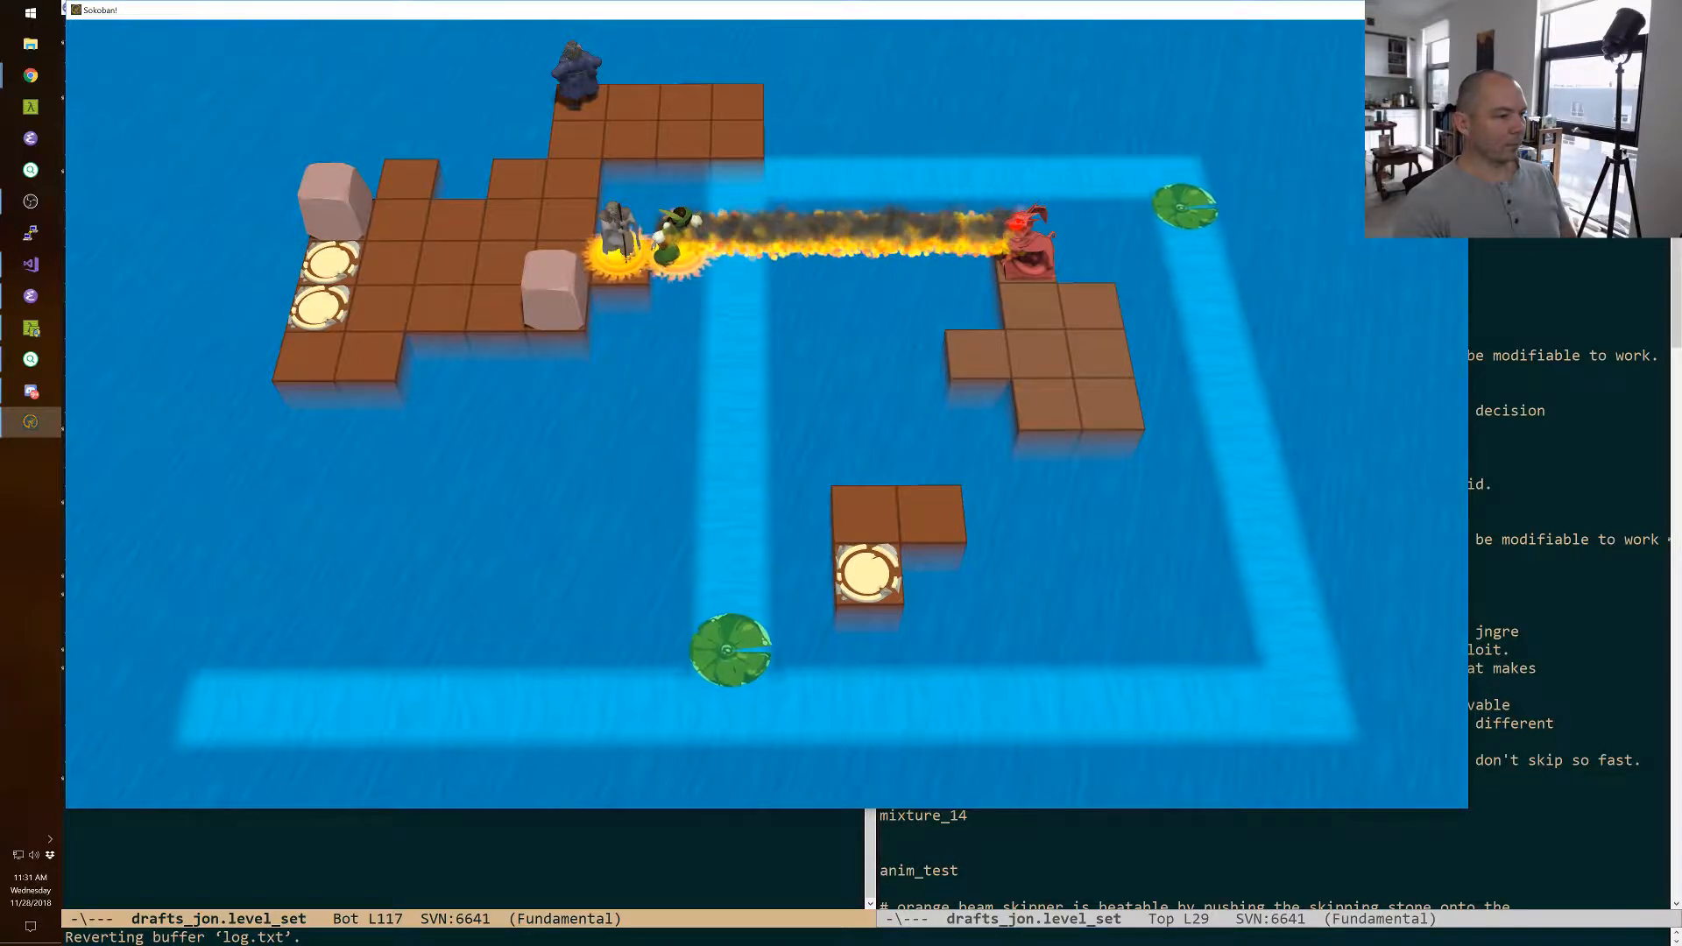
Walk the wizard along the rear extension and swap him with the thief hovering past the spur.
key("space")
key("Right")
key("Right")
key("Down")
key("space")
Walk the thief back across the extension to the block near the spur.
key("Left")
key("Left")
key("Down")
key("Down")
key("Down")
key("Down")
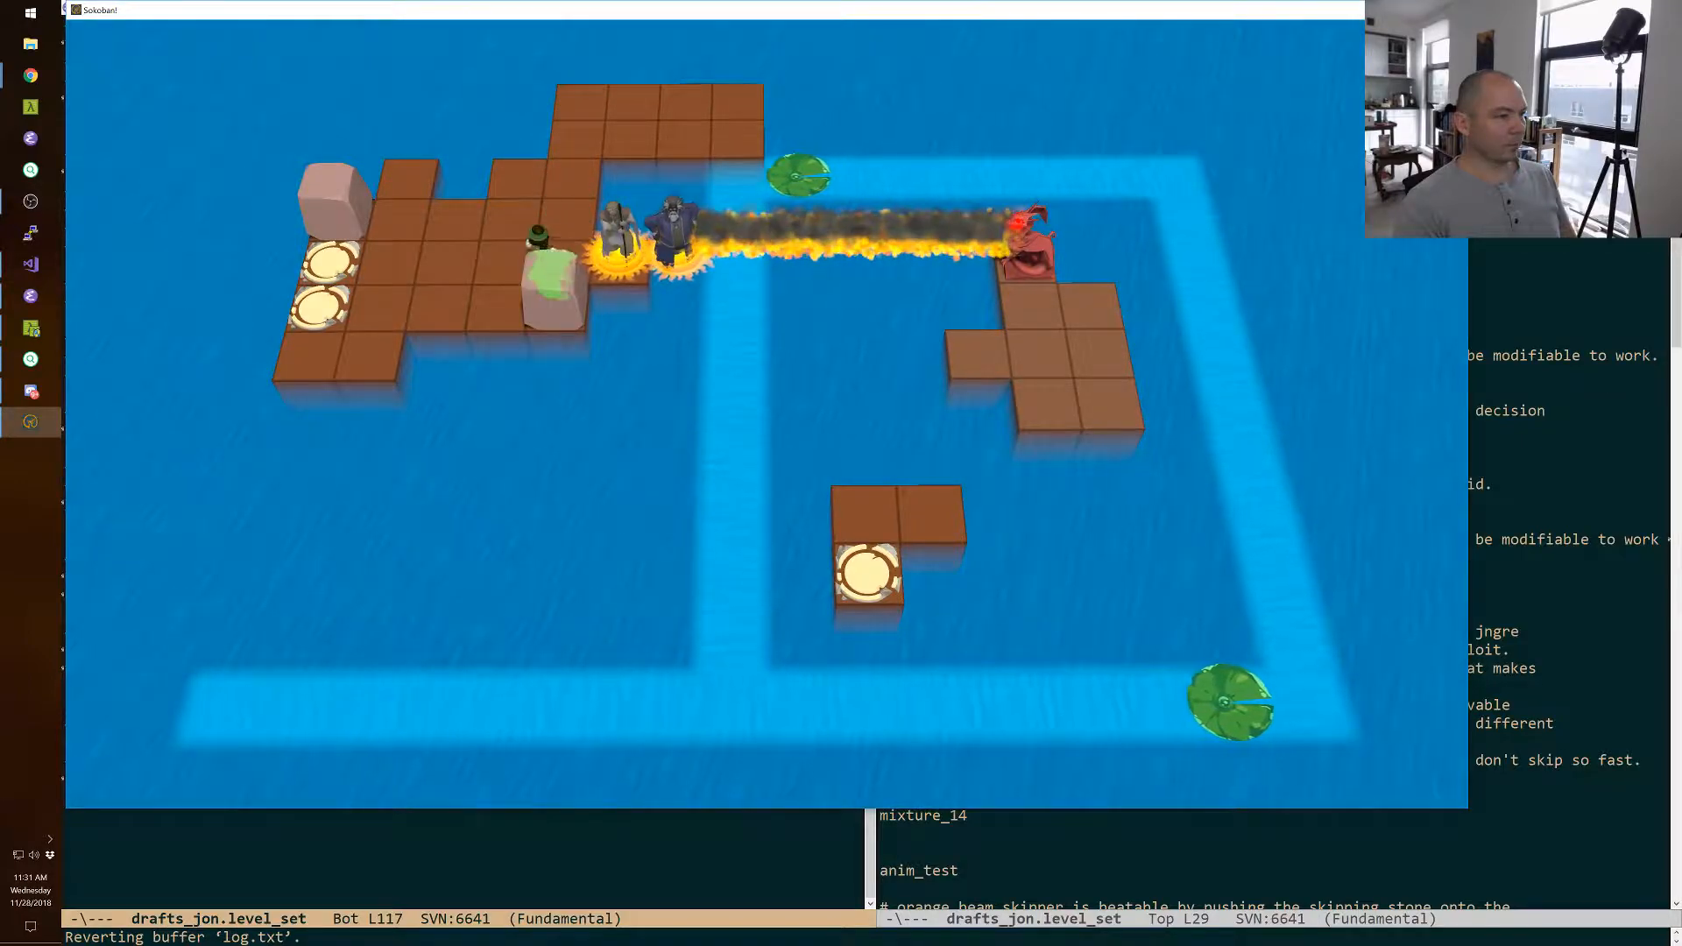
Pull the block along the rear extension with the thief, and swap the wizard with it to drop it into the water past the spur.
key("Up")
key("Up")
key("Up")
key("Up")
key("Right")
key("Down")
key("Right")
key("Right")
key("space")
key("Up")
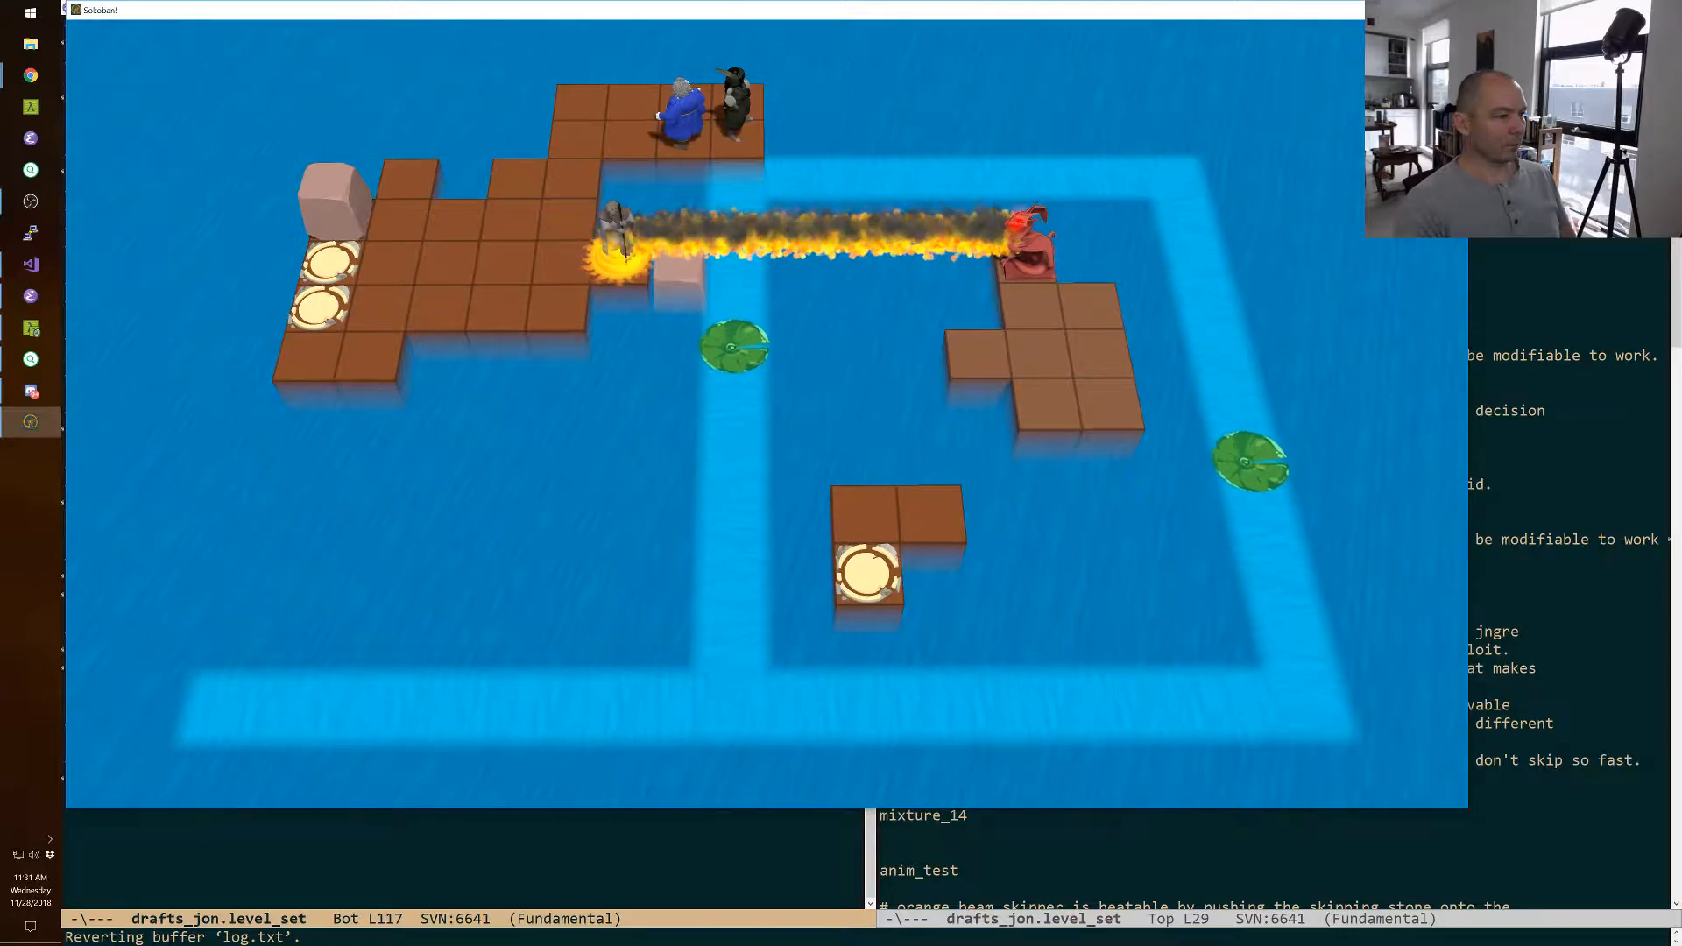
Bring the warrior back from the spur and out of the dragon's fire.
key("space")
key("Left")
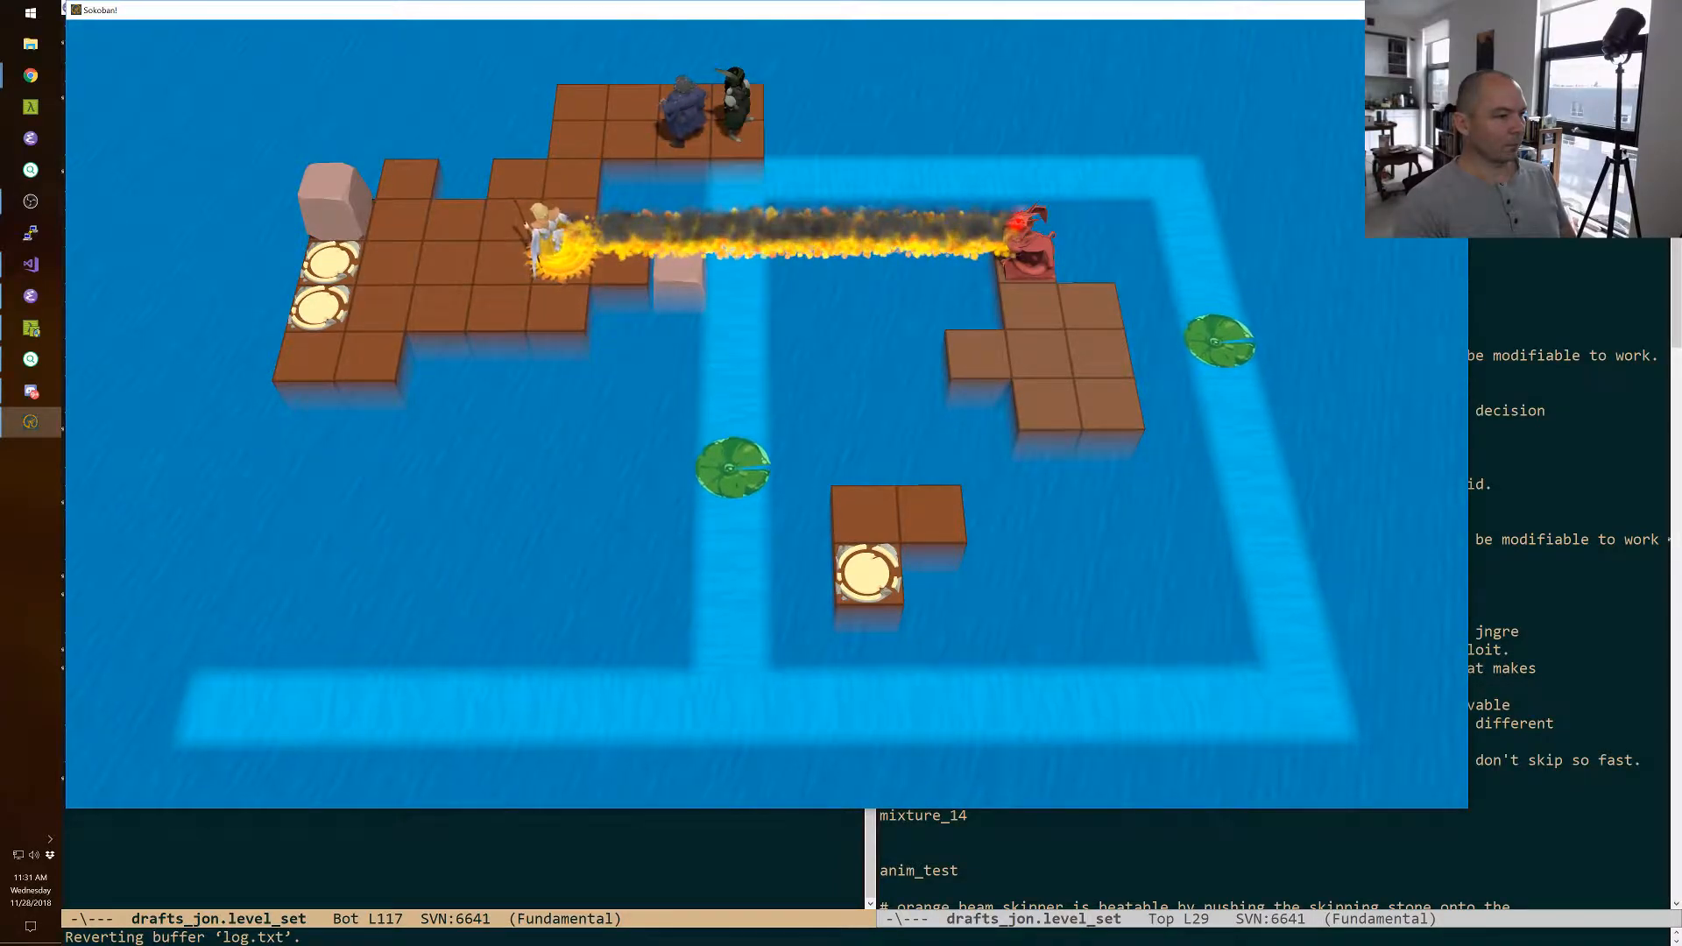
key("Down")
Walk the thief back over the extension and across the starting island to the remaining block behind the exit tiles.
key("space")
key("Up")
key("Left")
key("Left")
key("Left")
key("space")
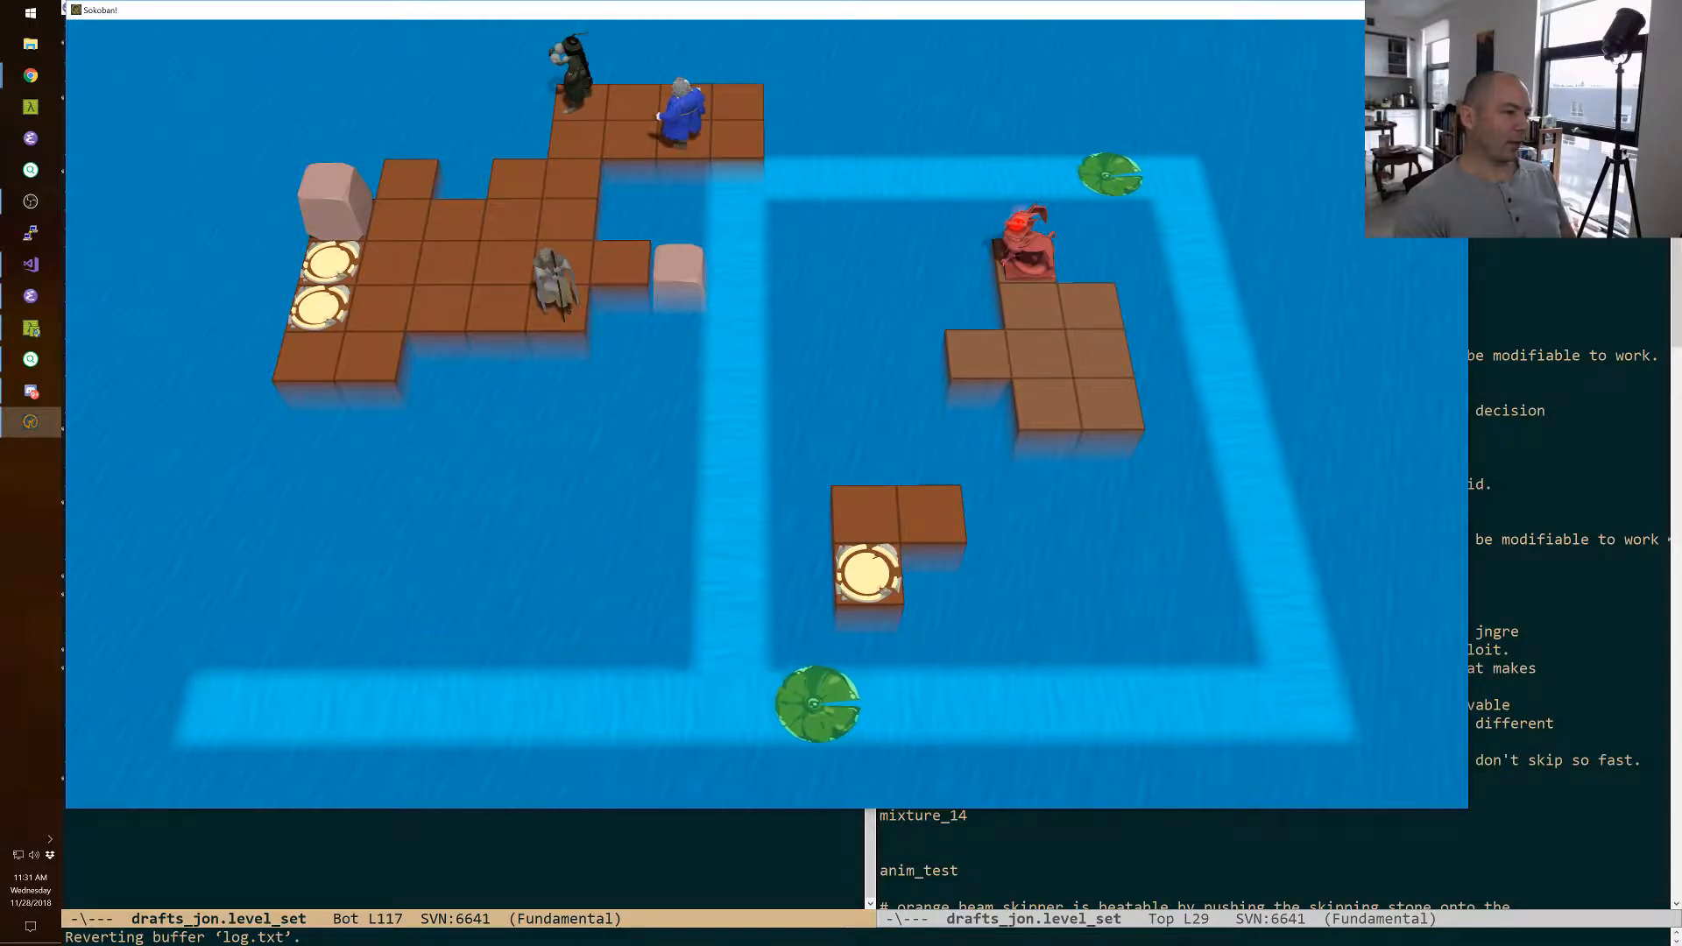
key("space")
key("space")
key("Down")
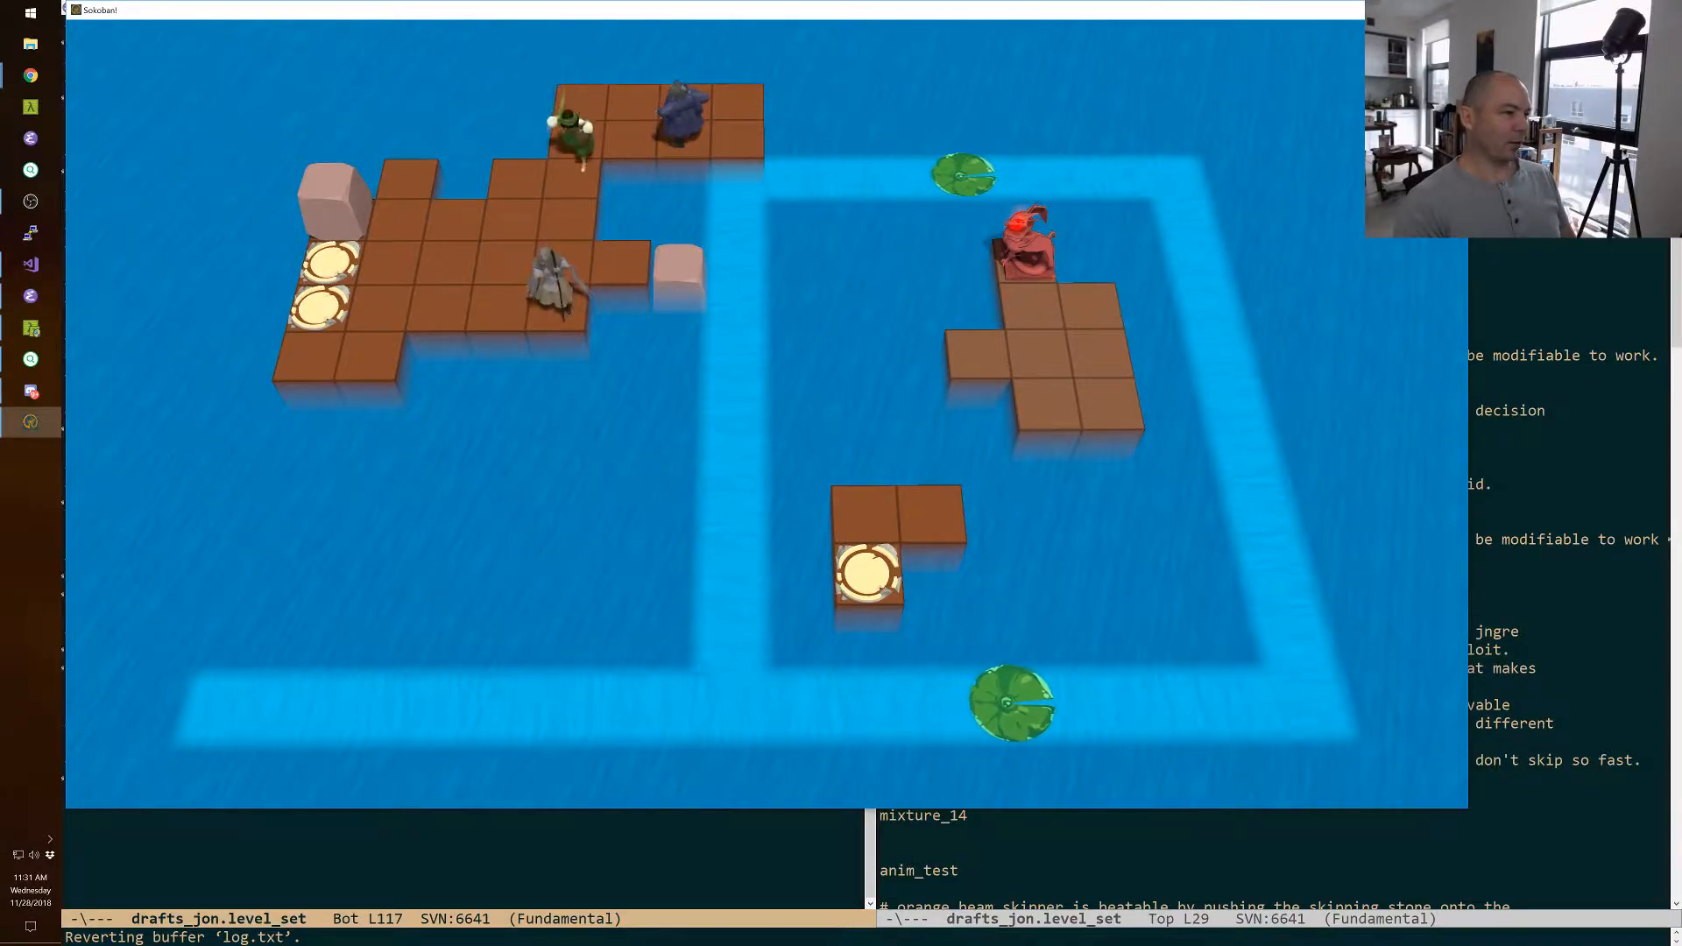
key("Down")
key("Left")
key("Left")
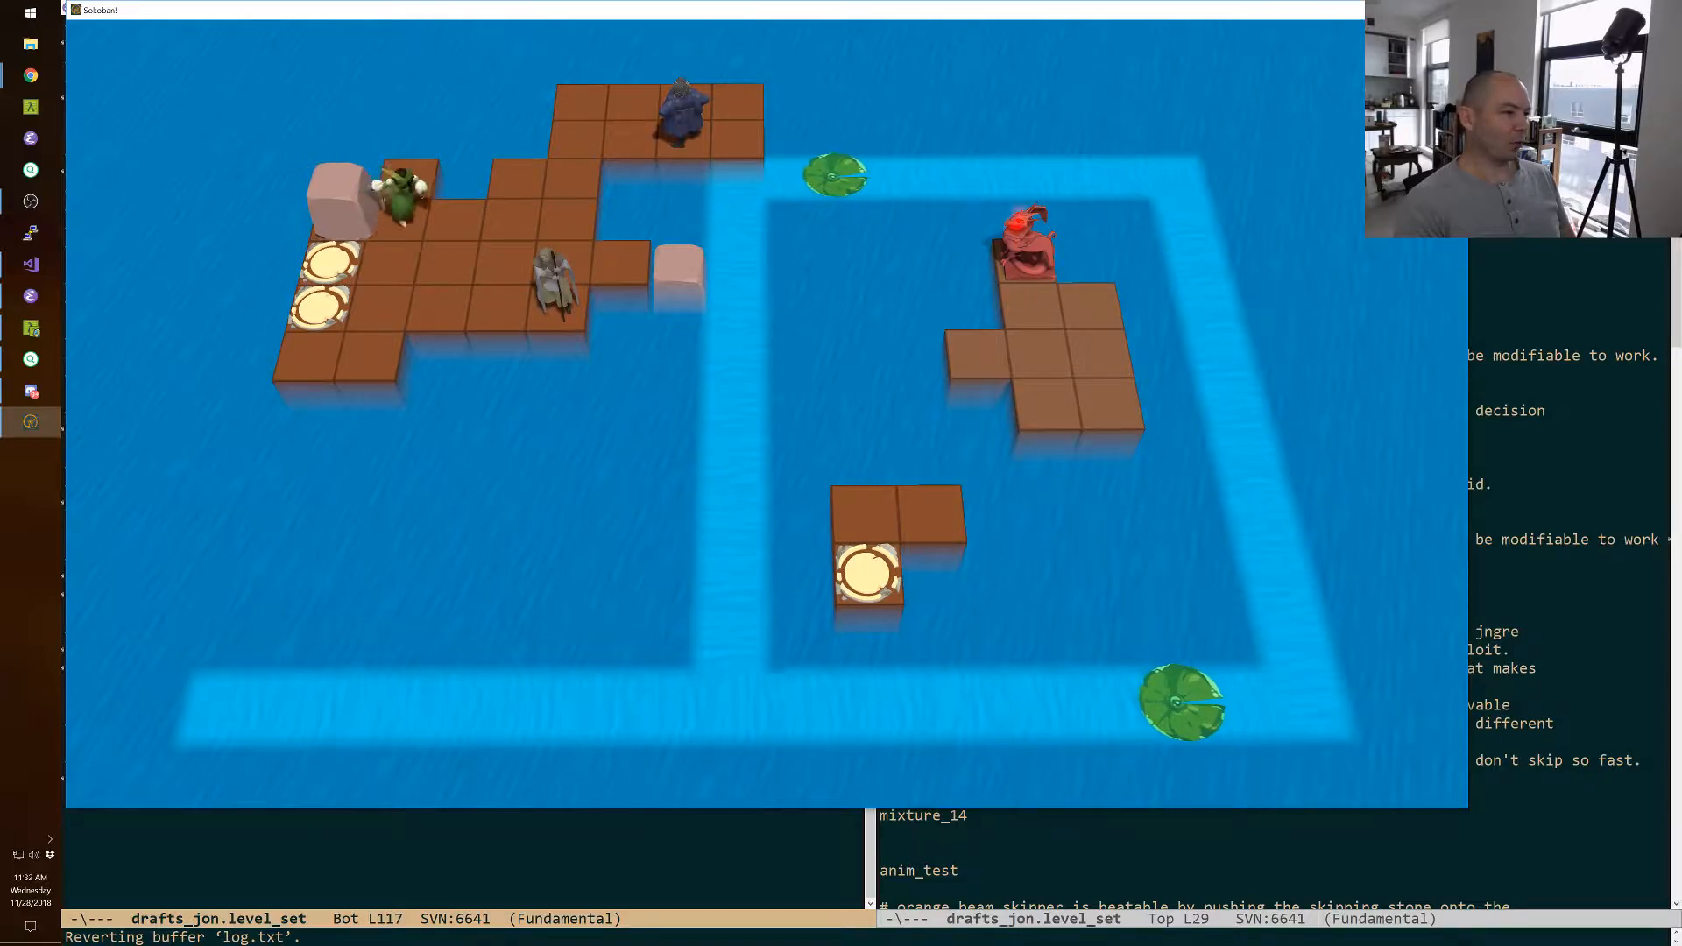
Pull the remaining block three tiles with the thief, park him behind it, and bring the wizard back two tiles along the extension.
key("Right")
key("Right")
key("Right")
key("Up")
key("Left")
key("space")
key("Left")
key("Left")
Walk the warrior through the fire line toward the rear extension, and swap the wizard with the pulled block.
key("space")
key("Up")
key("Up")
key("space")
key("space")
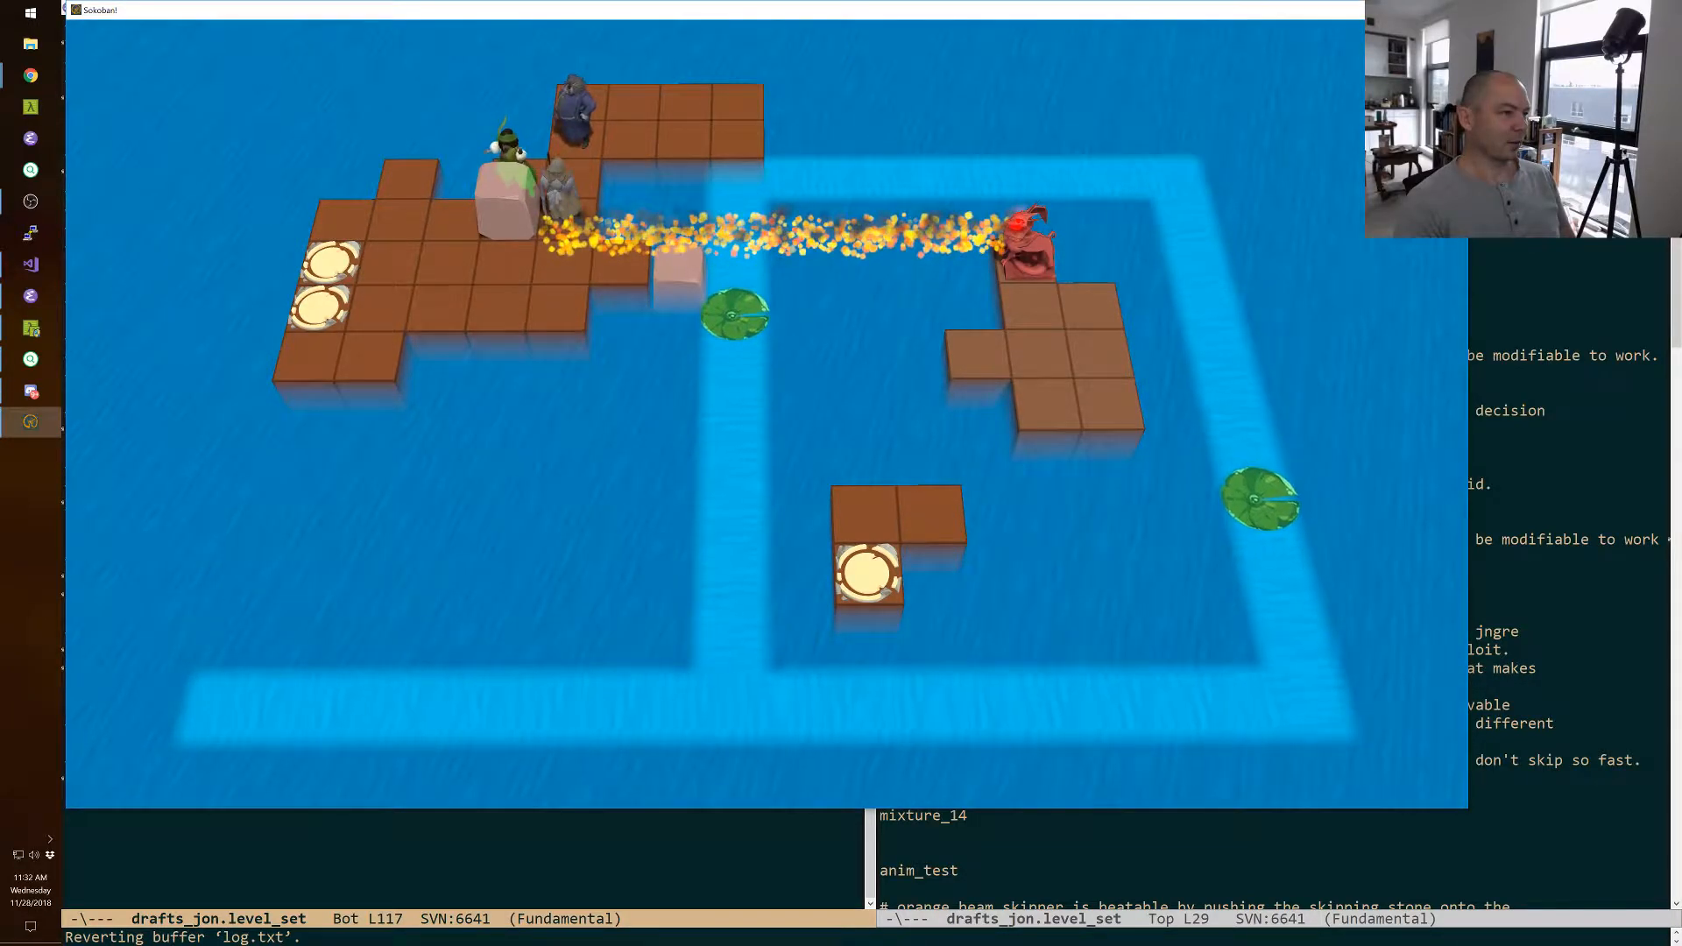
key("Down")
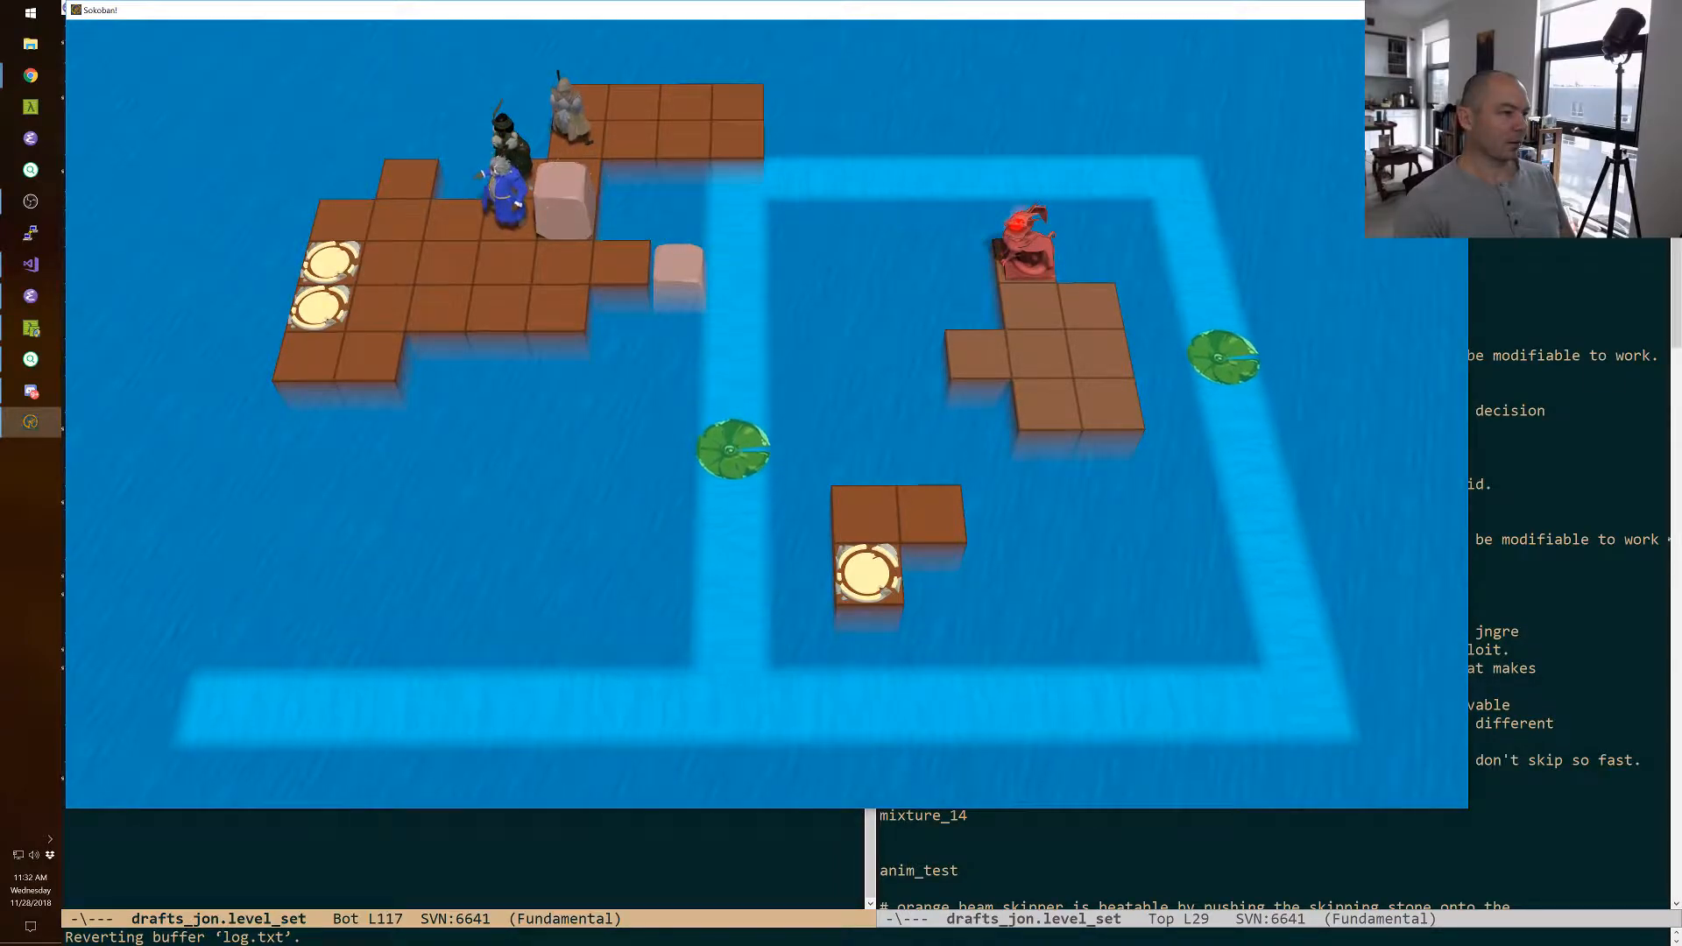
key("Left")
key("Left")
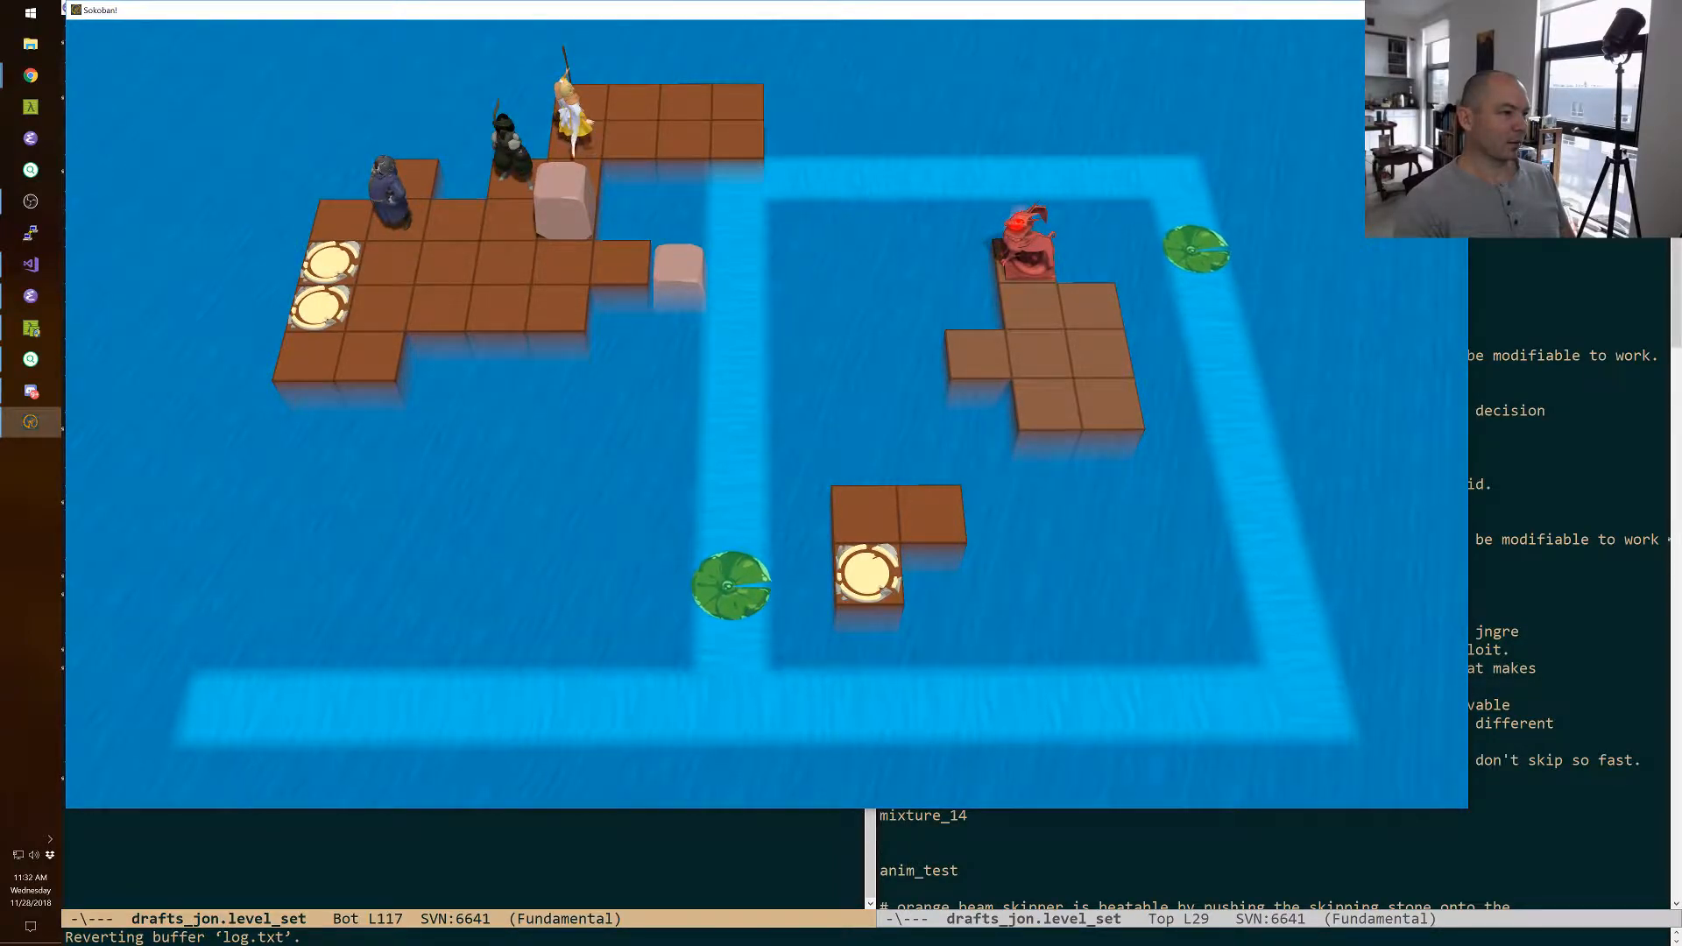
Move the warrior back one tile and use the thief to pull the block toward the rear extension.
key("Up")
key("space")
key("Right")
key("Up")
key("Right")
key("Right")
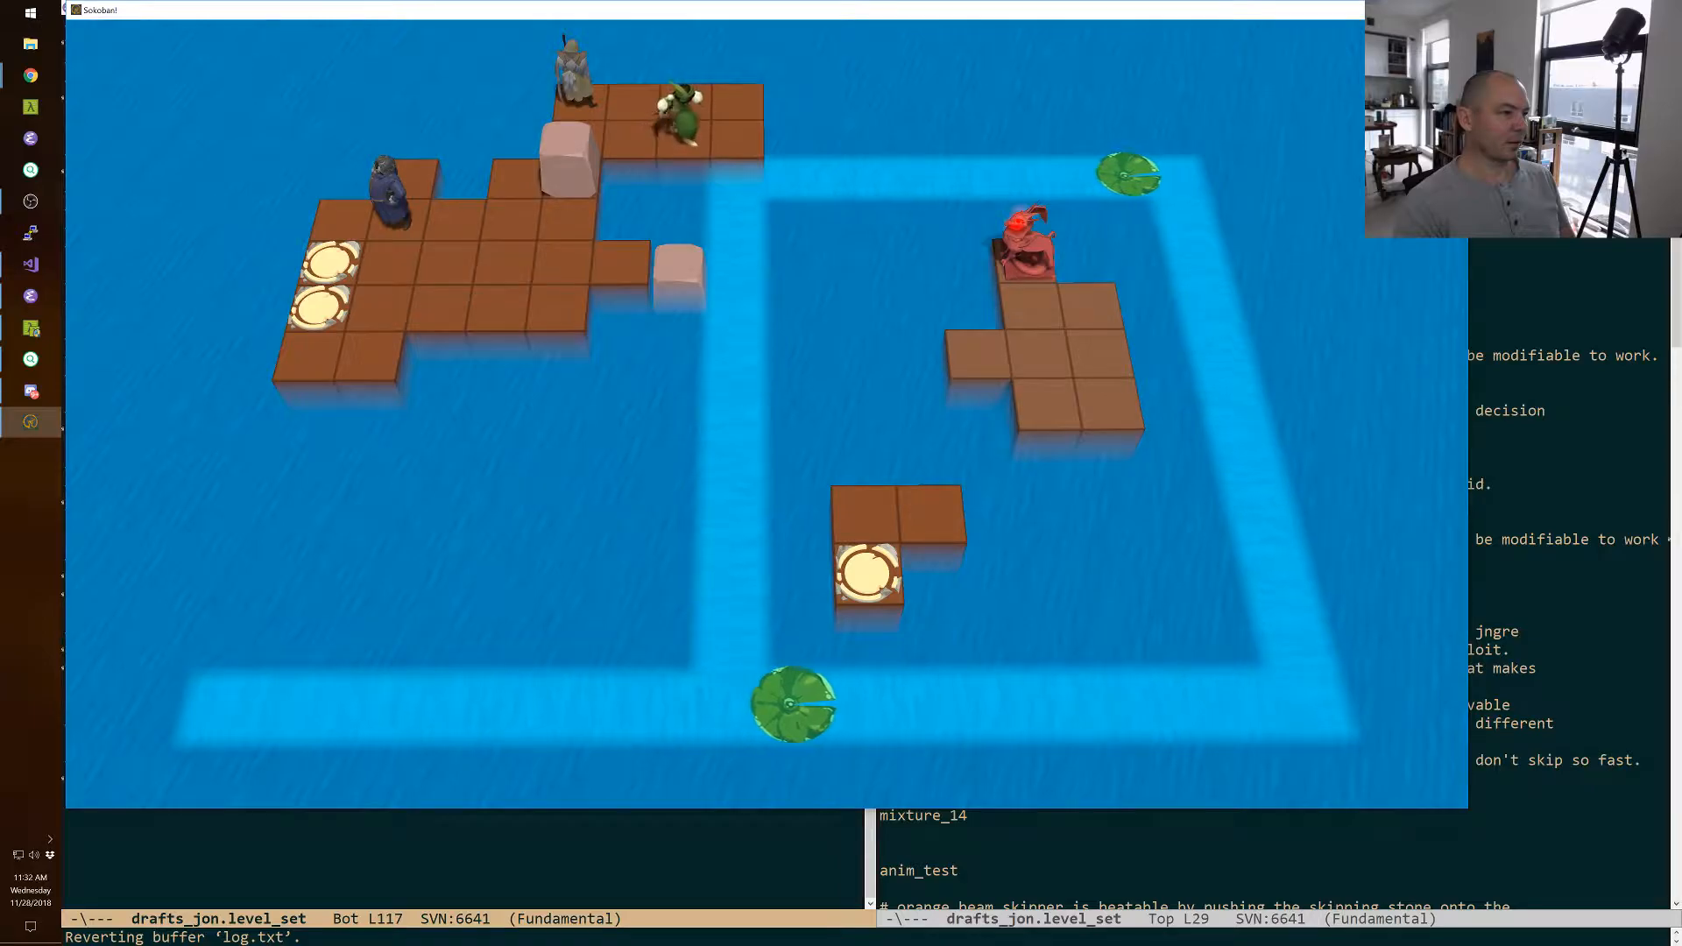
key("space")
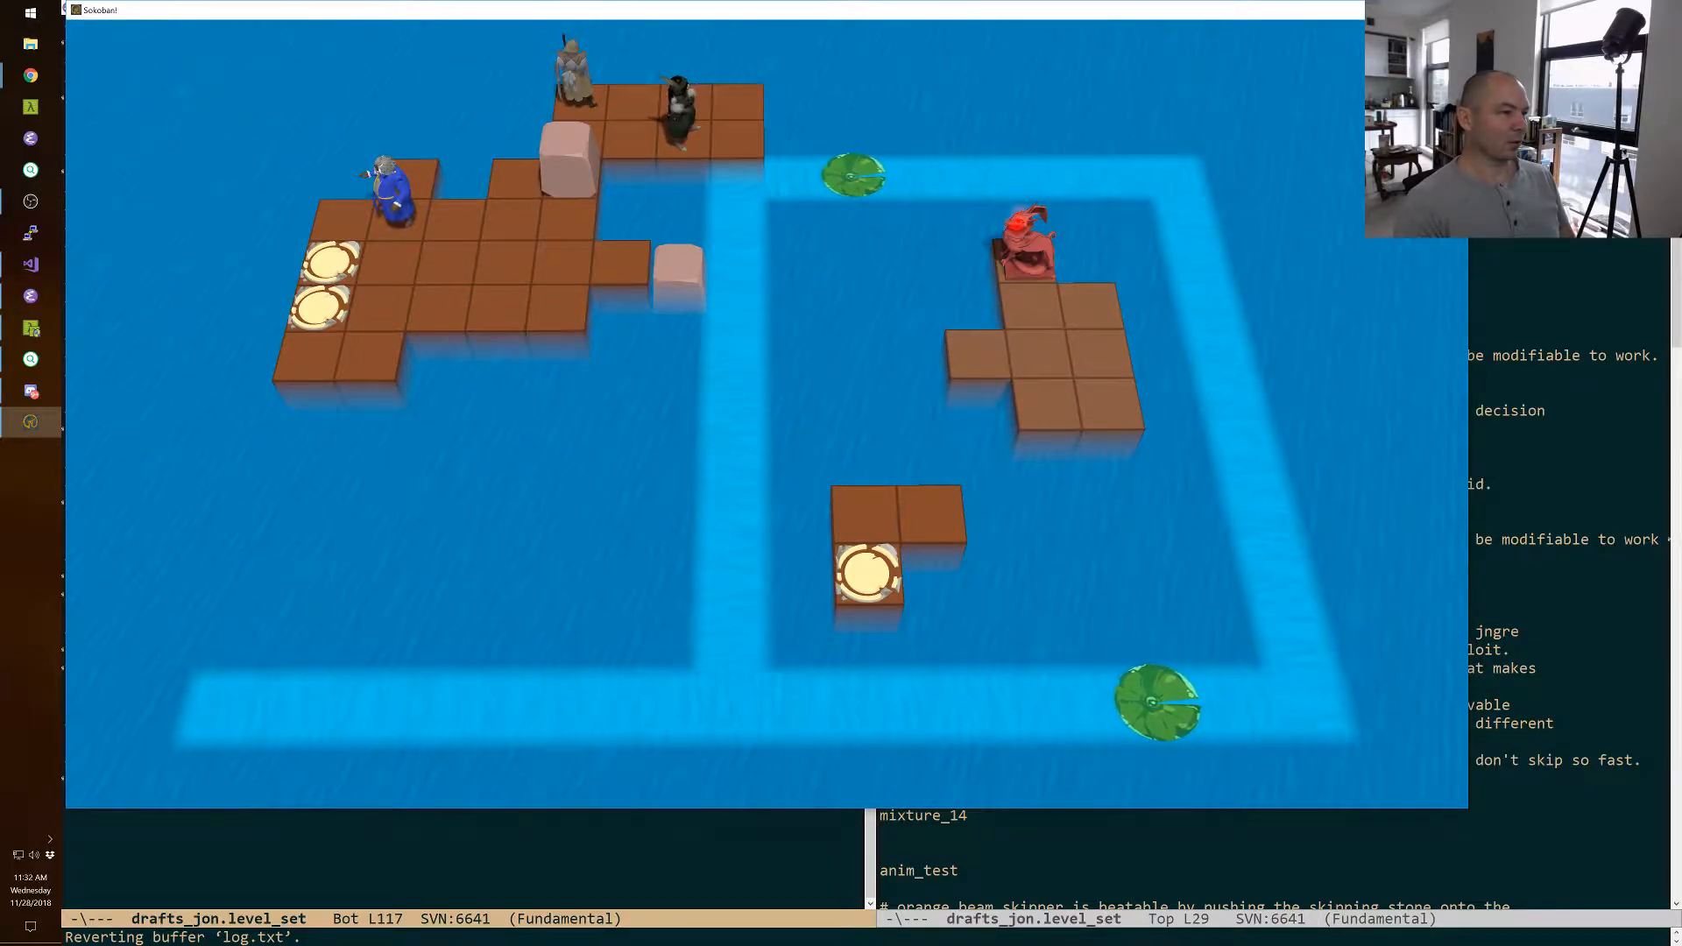
key("Down")
Undo the last moves back to the warrior standing in the dragon's fire.
key("z")
key("z")
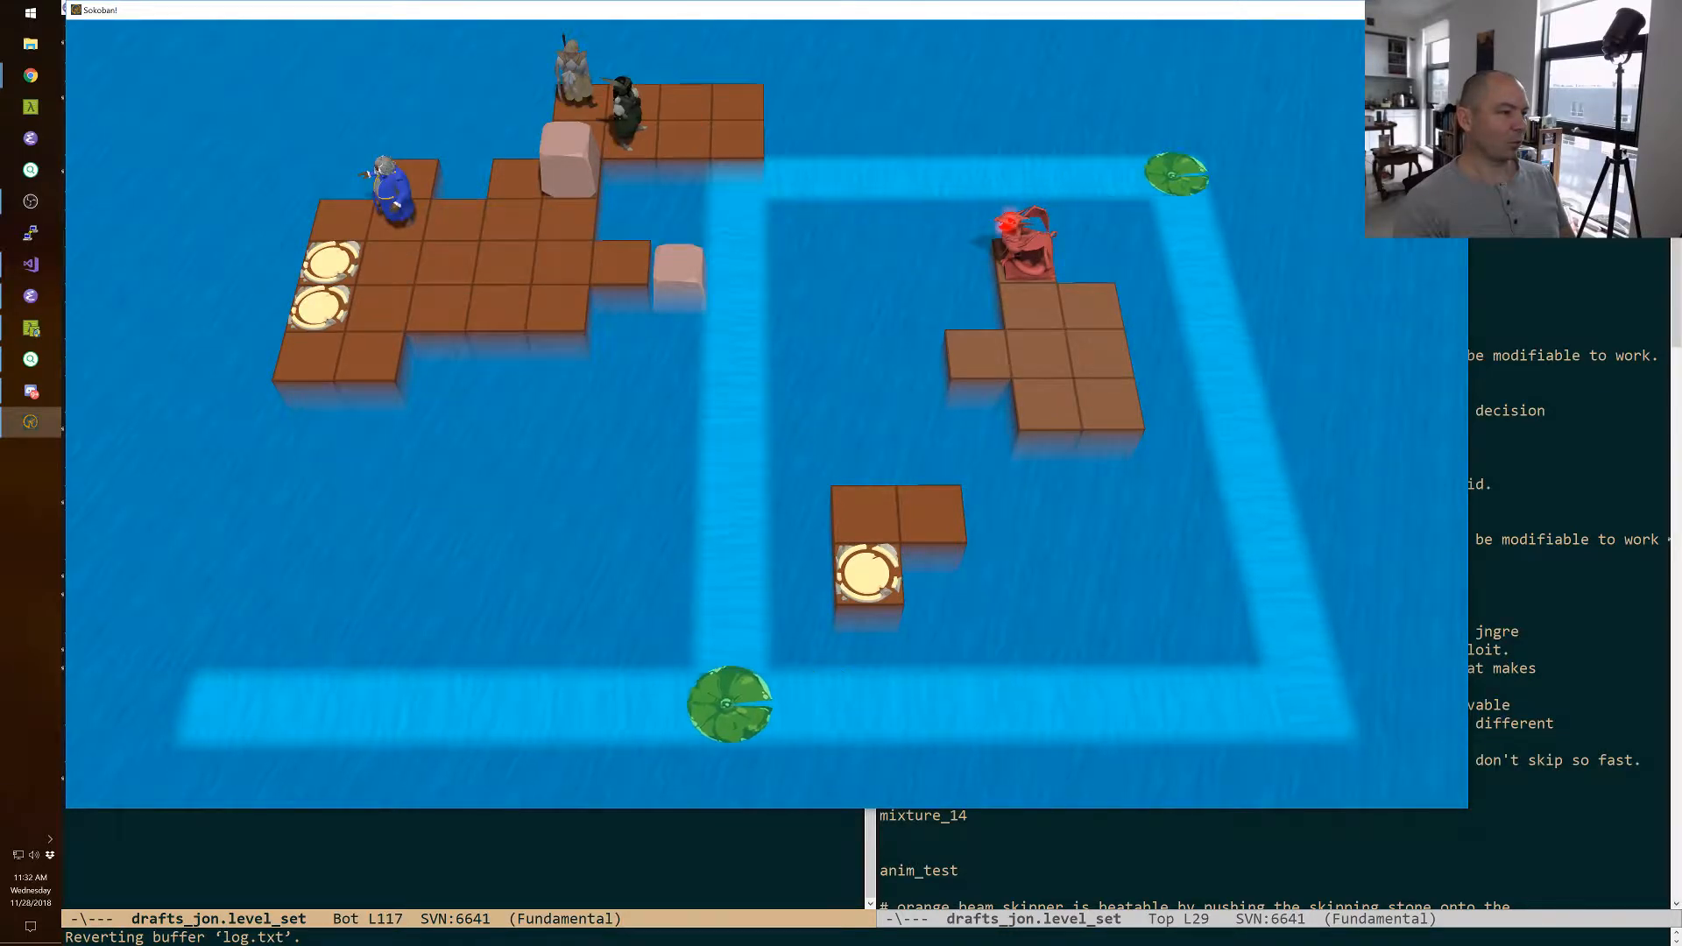
key("z")
key("z")
key("z")
key("z")
key("z")
key("z")
key("z")
key("z")
key("z")
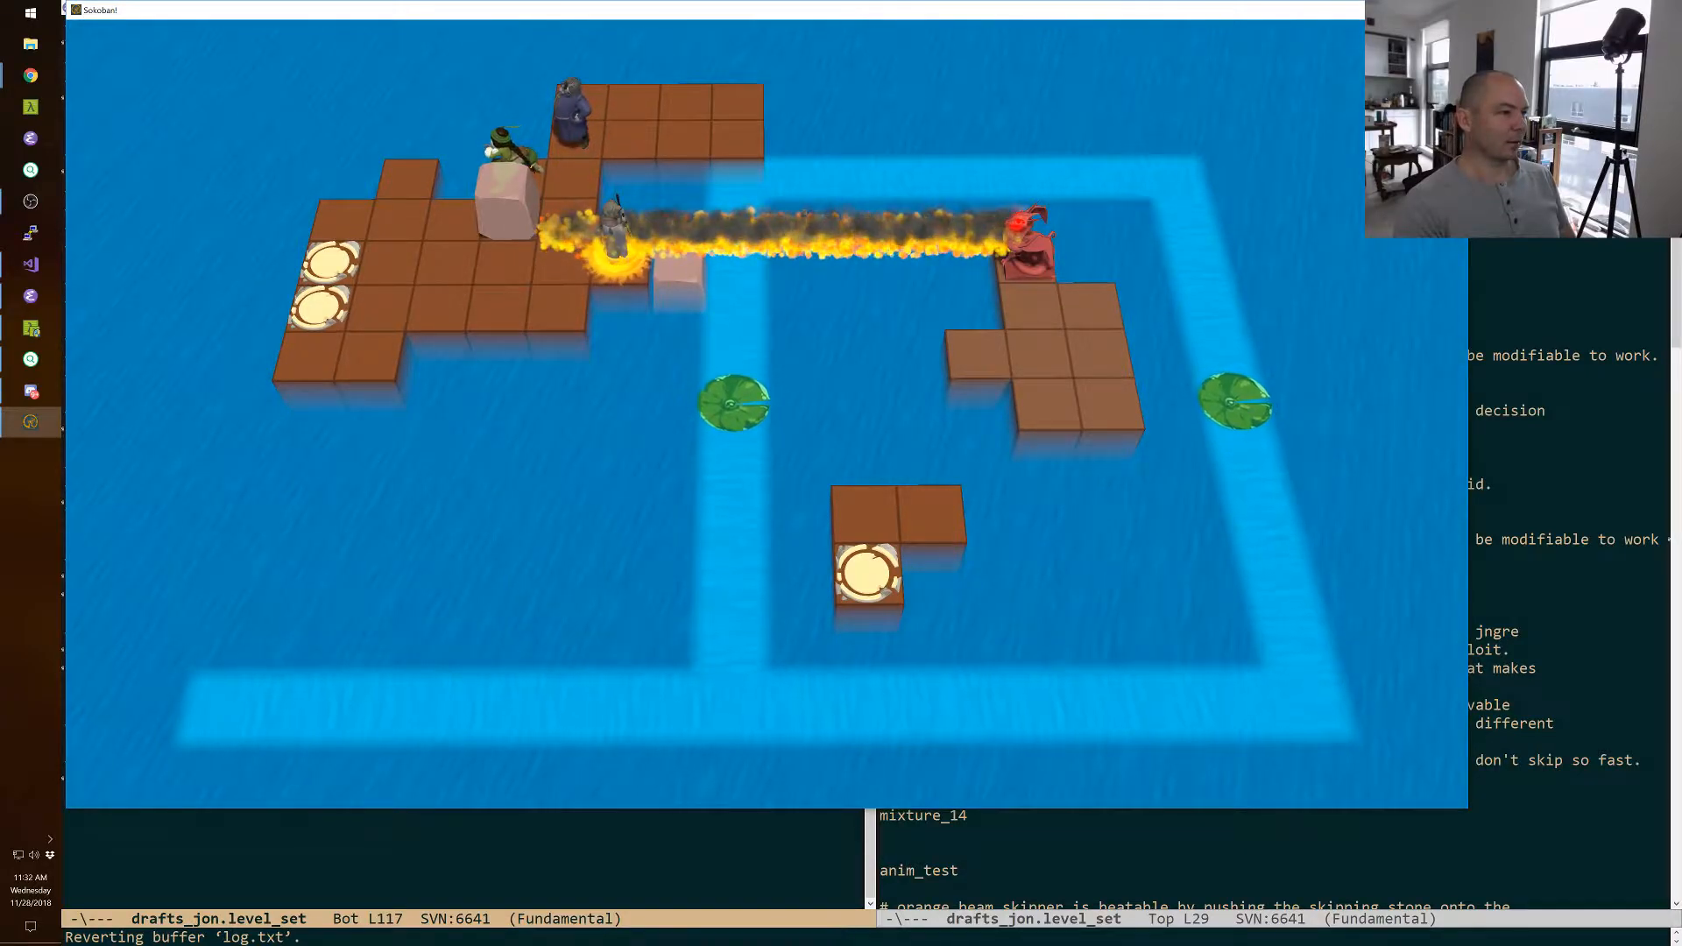
Move the thief onto the tile behind the warrior and swap the wizard with the nearby block.
key("Right")
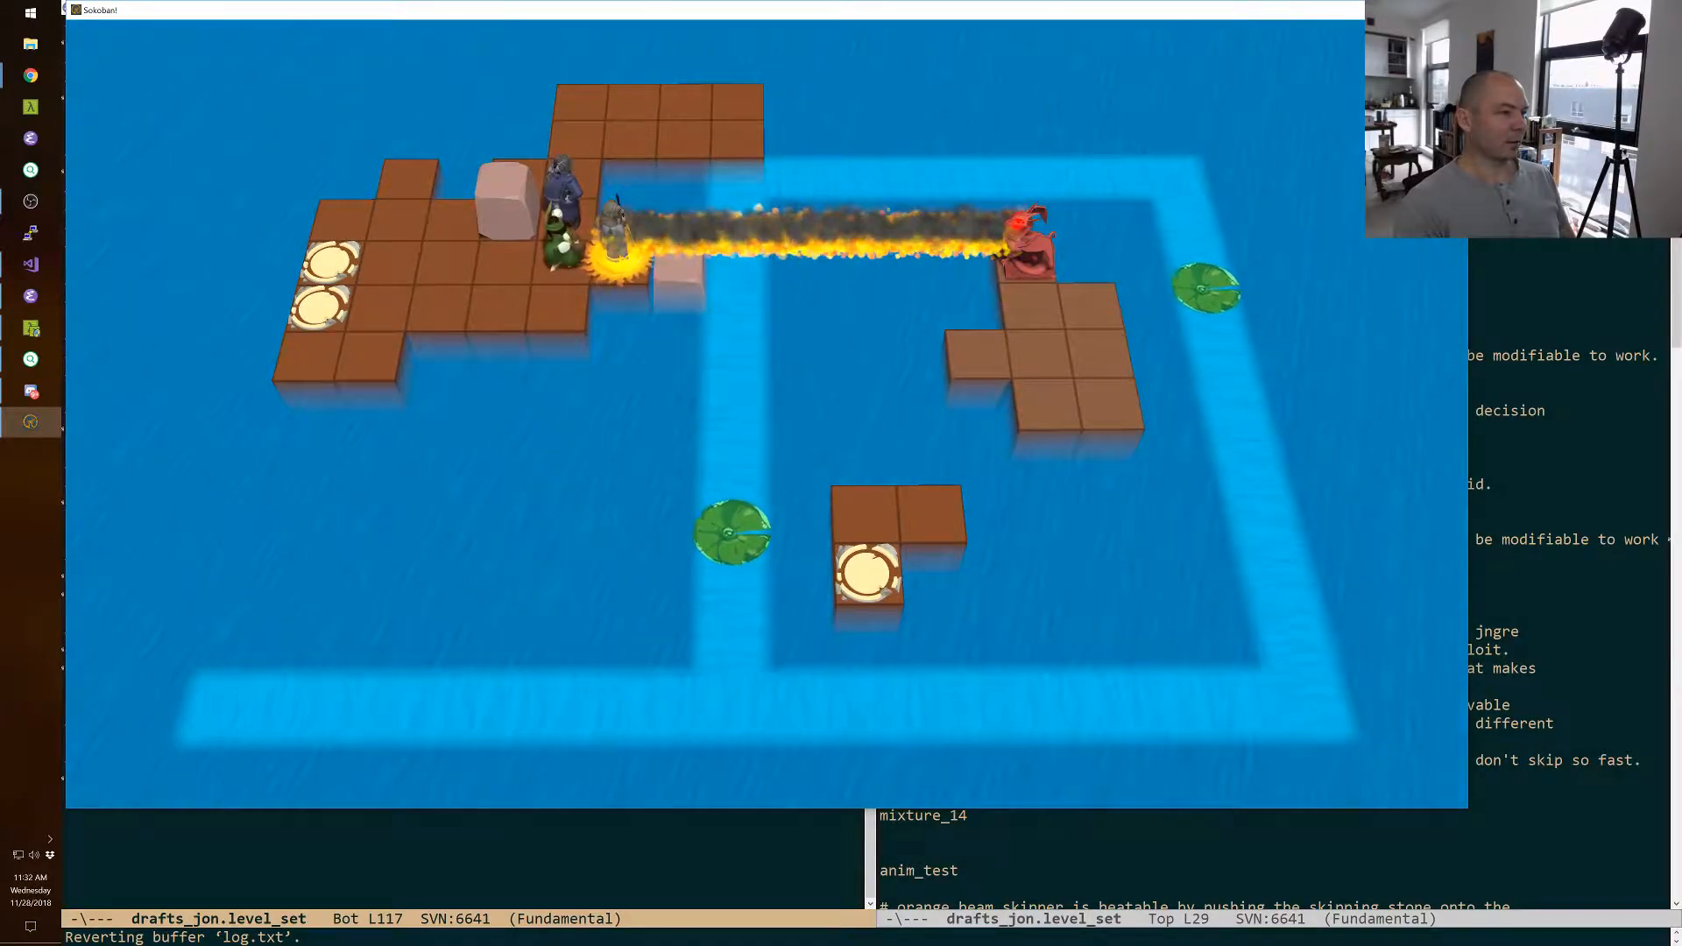
key("Left")
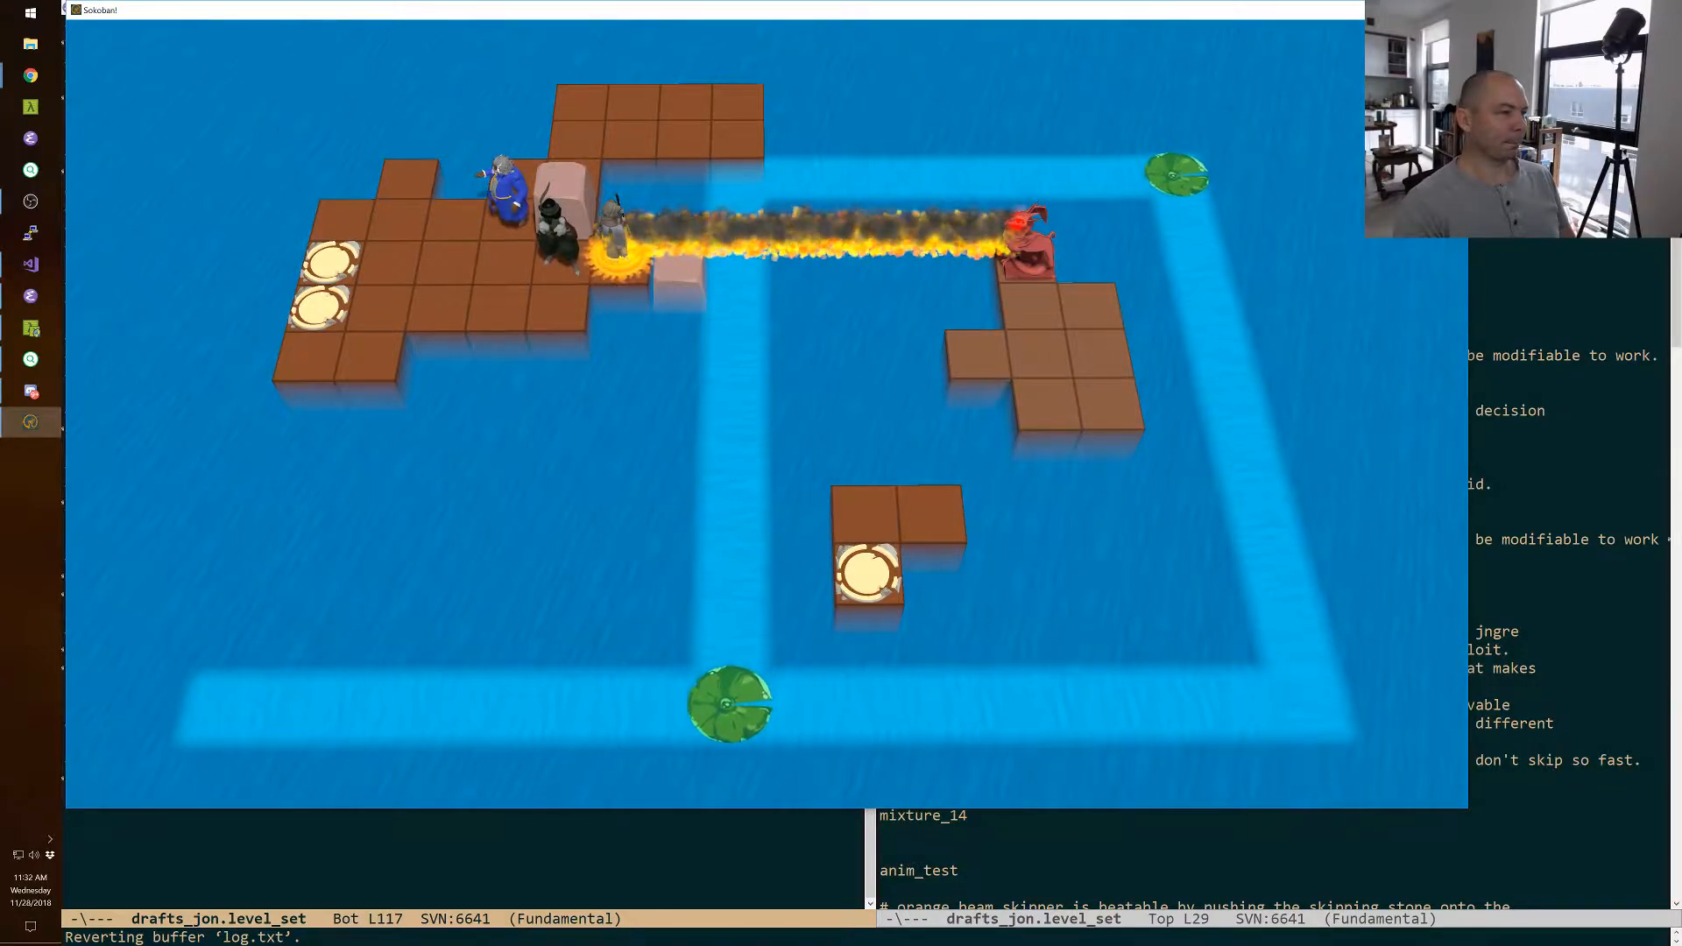
Reposition the block with the thief, bring the wizard to the rear extension's corner, and swap the wizard with the block.
key("Up")
key("Right")
key("Up")
key("Up")
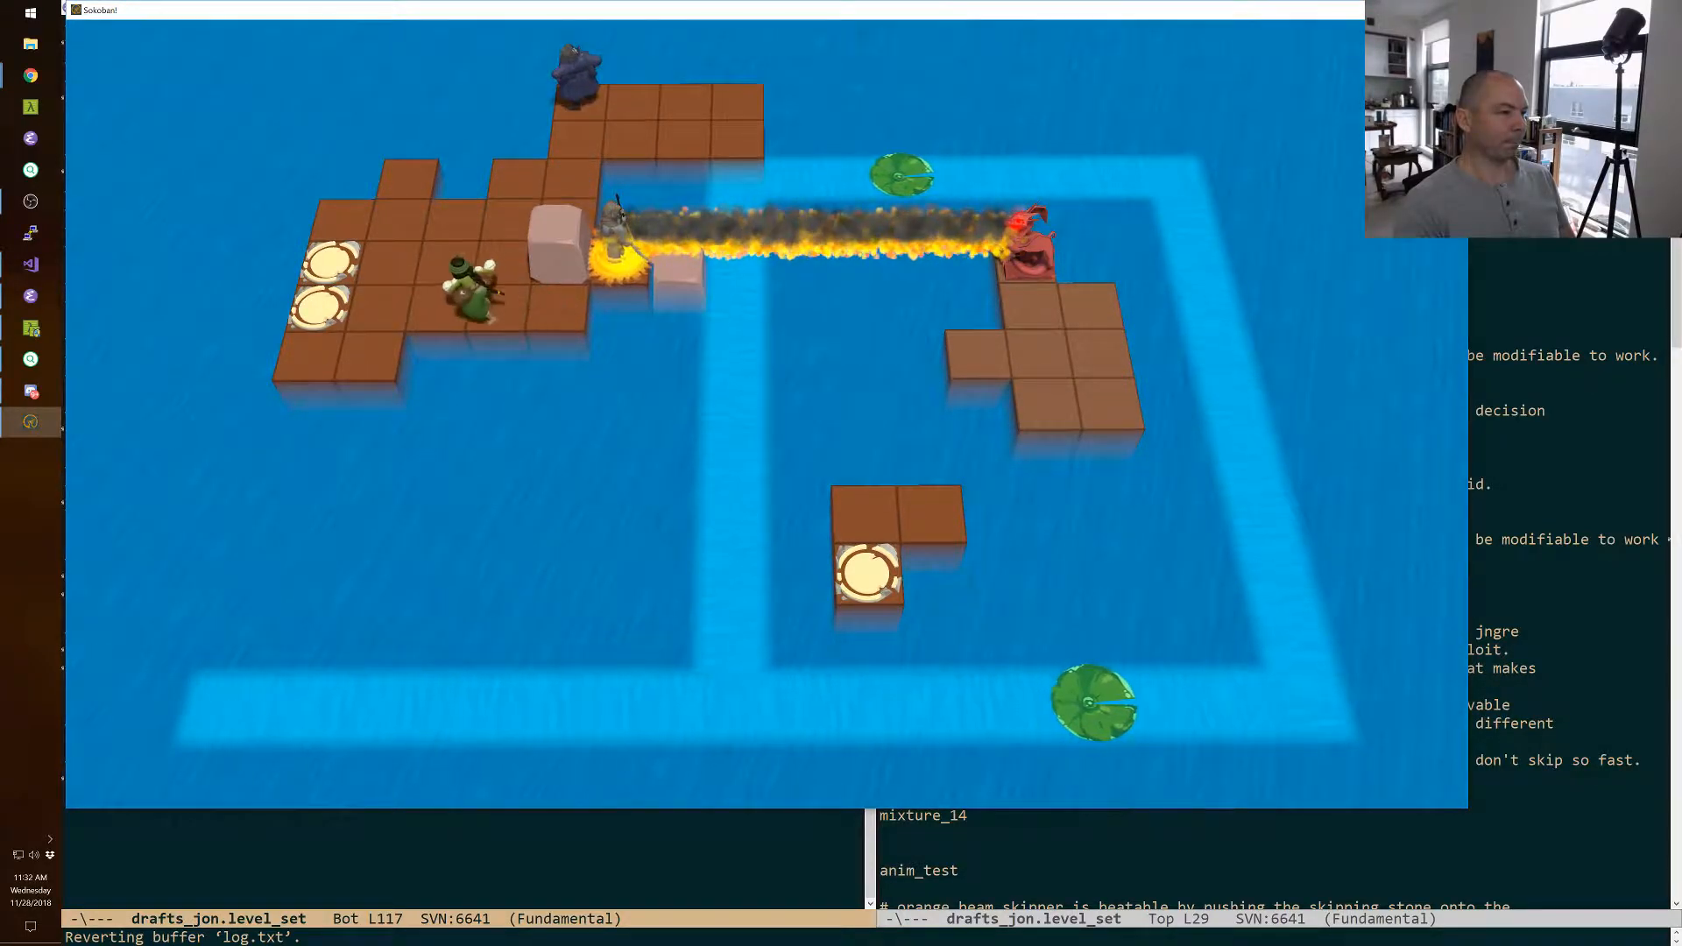
key("Left")
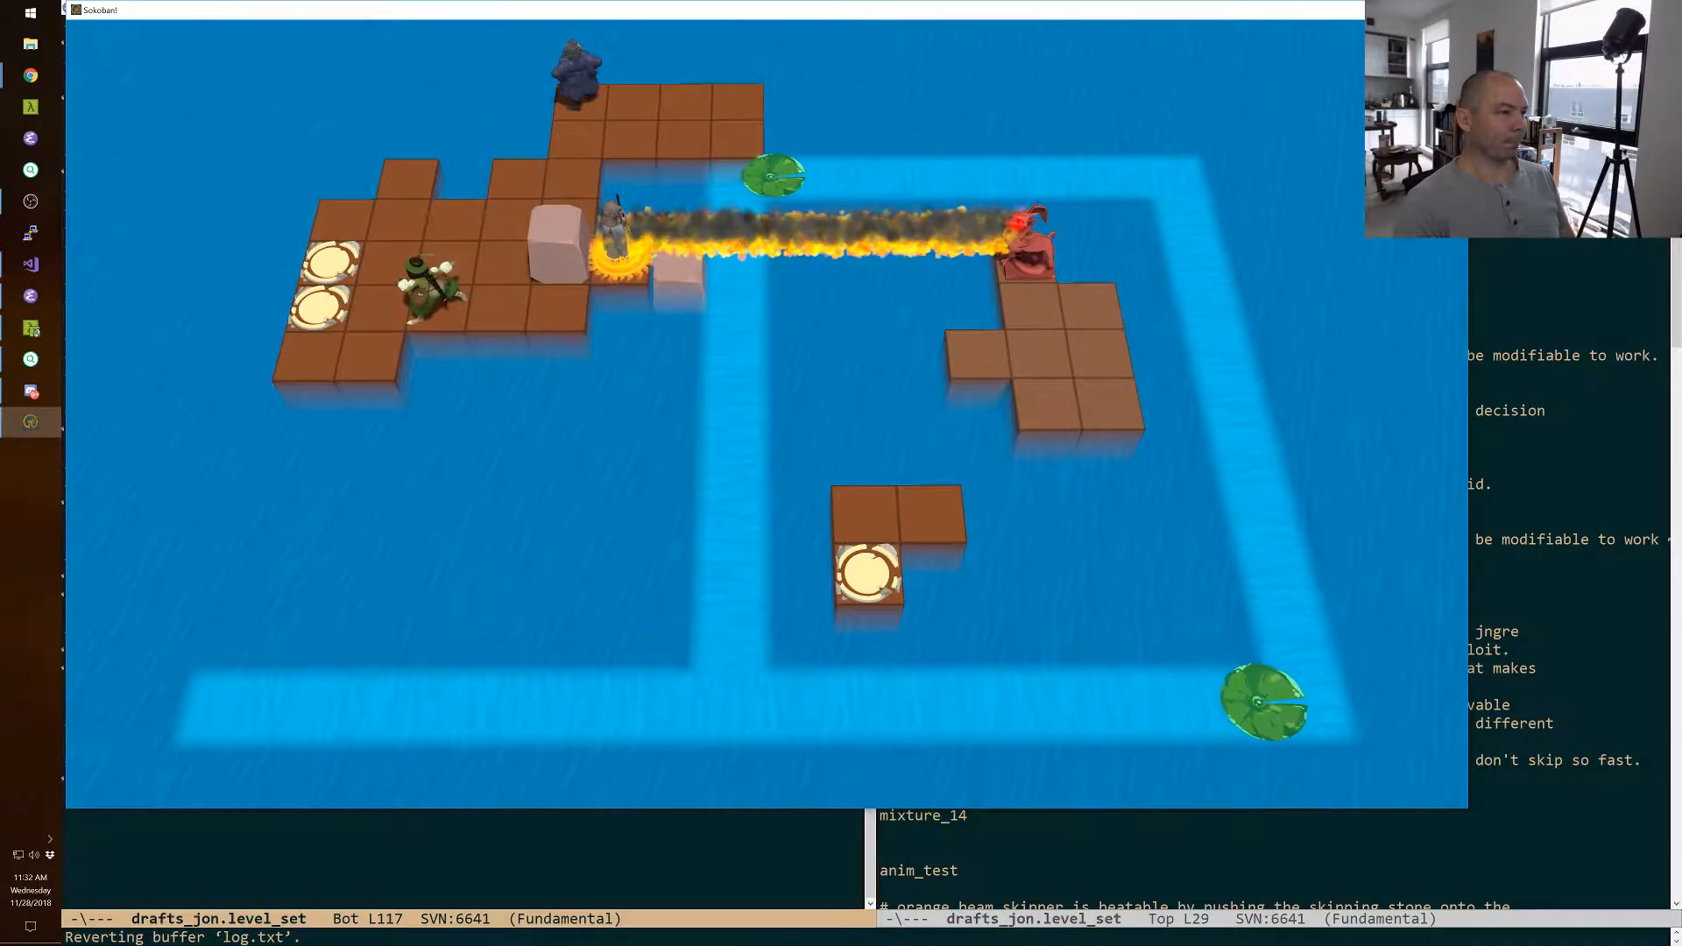
key("space")
key("Down")
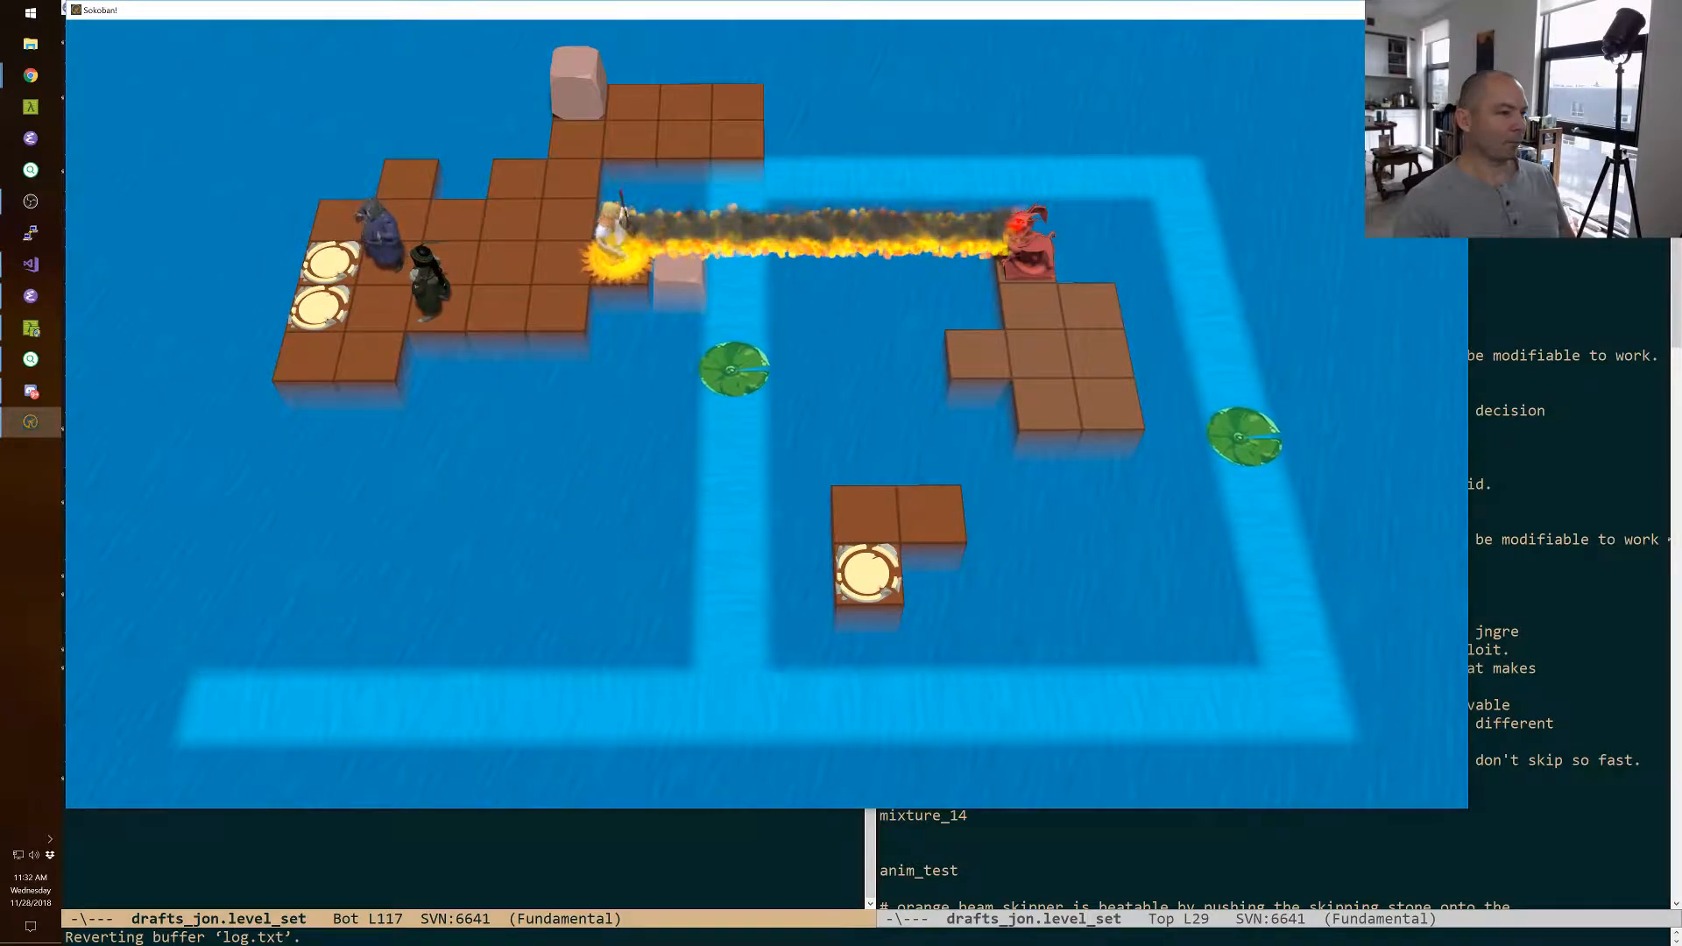
Advance the warrior along the fire line onto the sunken block, with the thief directly in front over the current.
key("Left")
key("space")
key("Right")
key("Right")
key("Up")
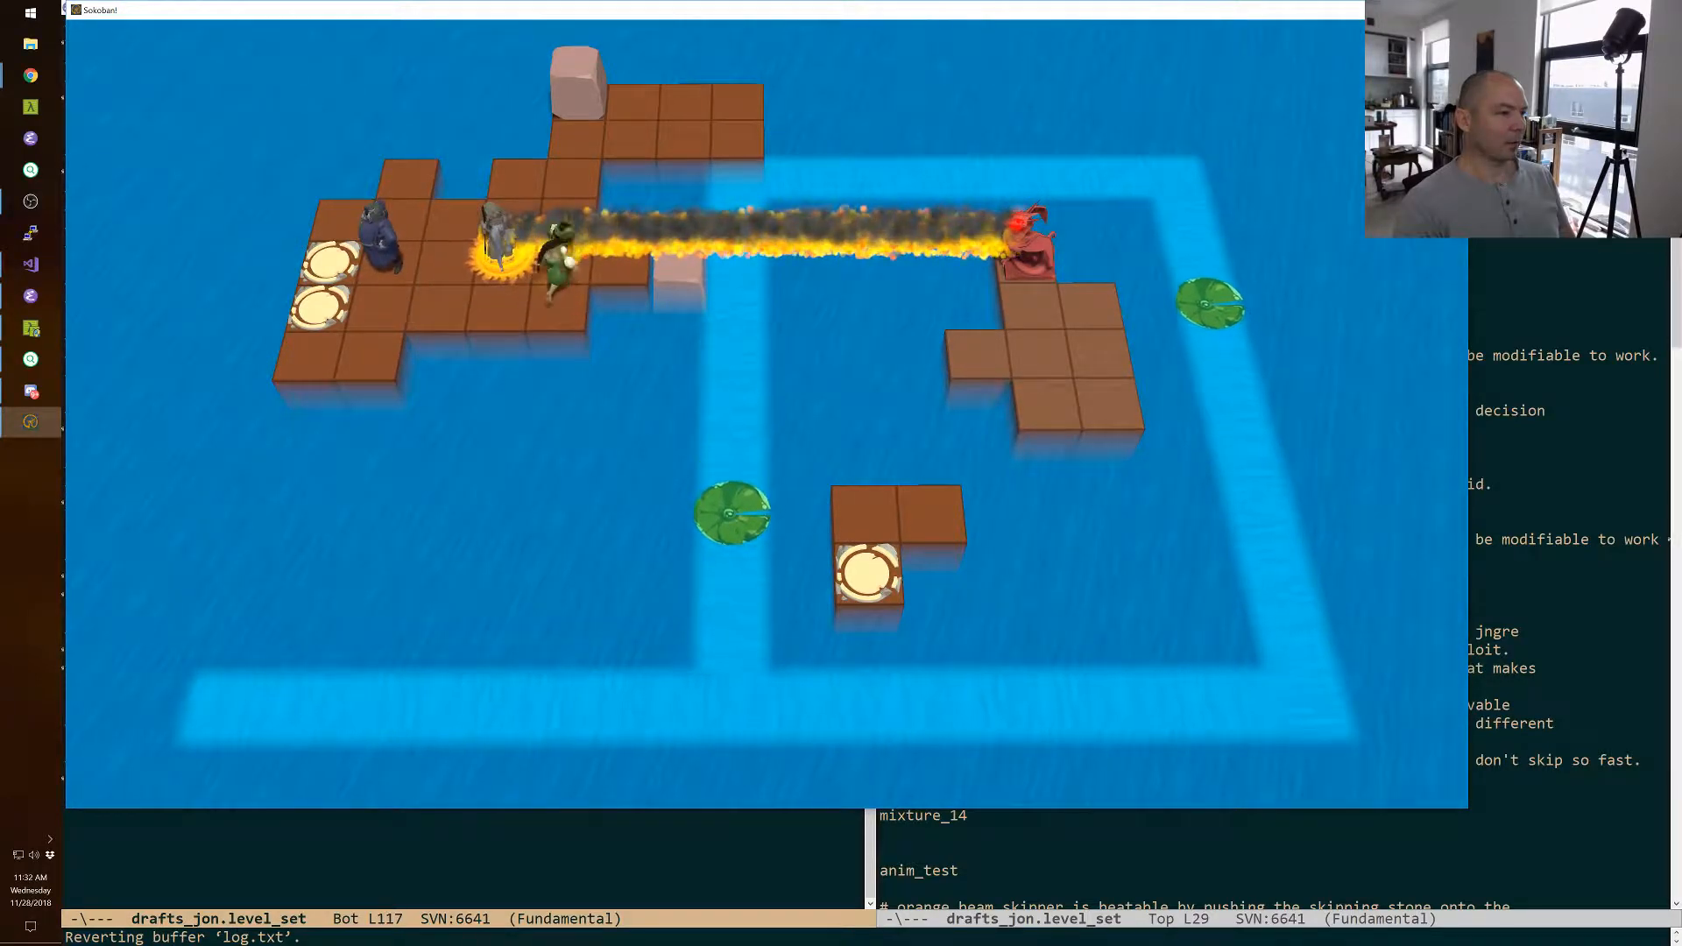
key("space")
key("Up")
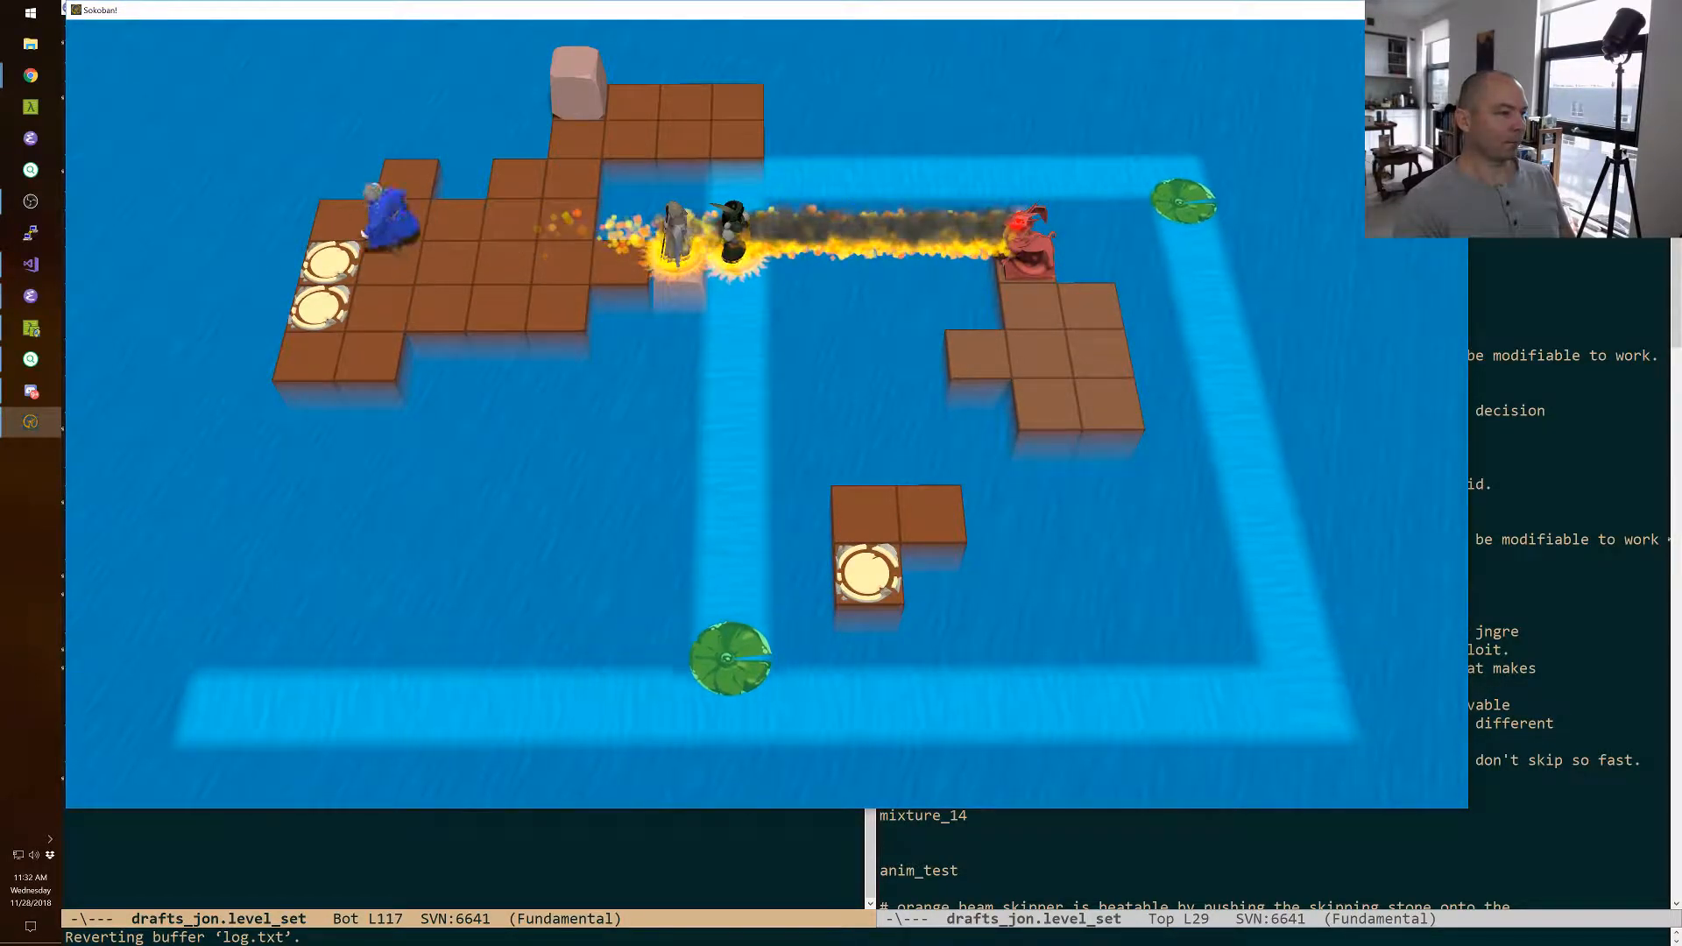
Swap the wizard with the block at the rear extension's corner, and swap the two back again.
key("Right")
key("Right")
key("Right")
key("Up")
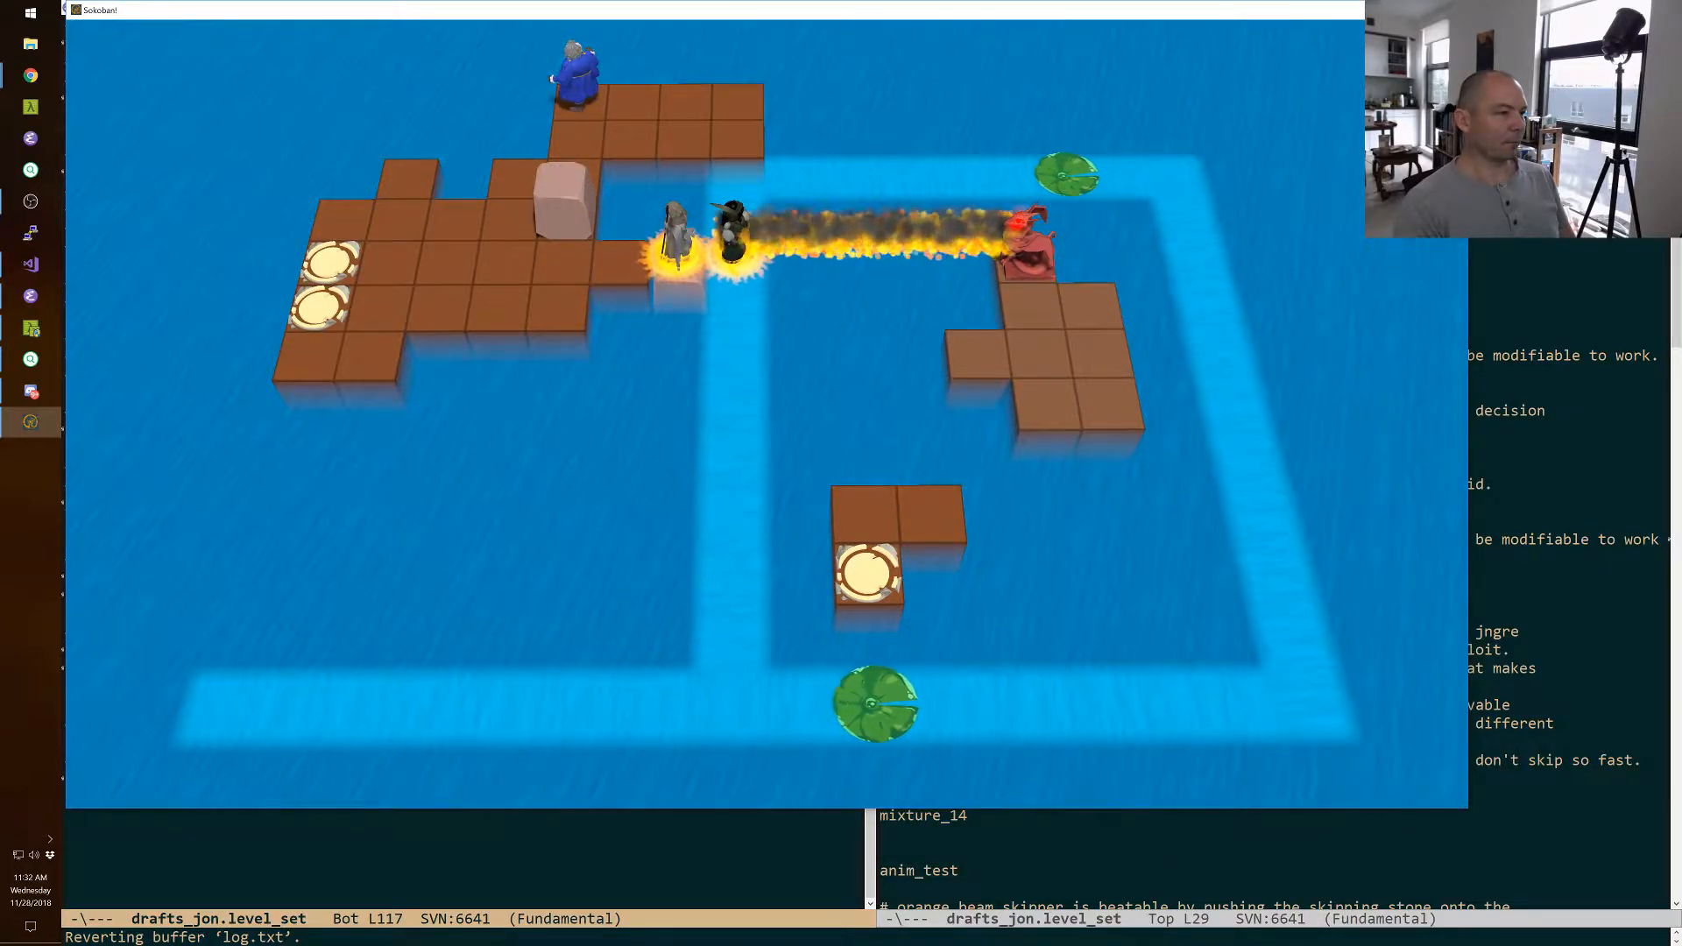
key("Right")
key("Right")
key("Right")
key("Left")
key("Left")
key("Left")
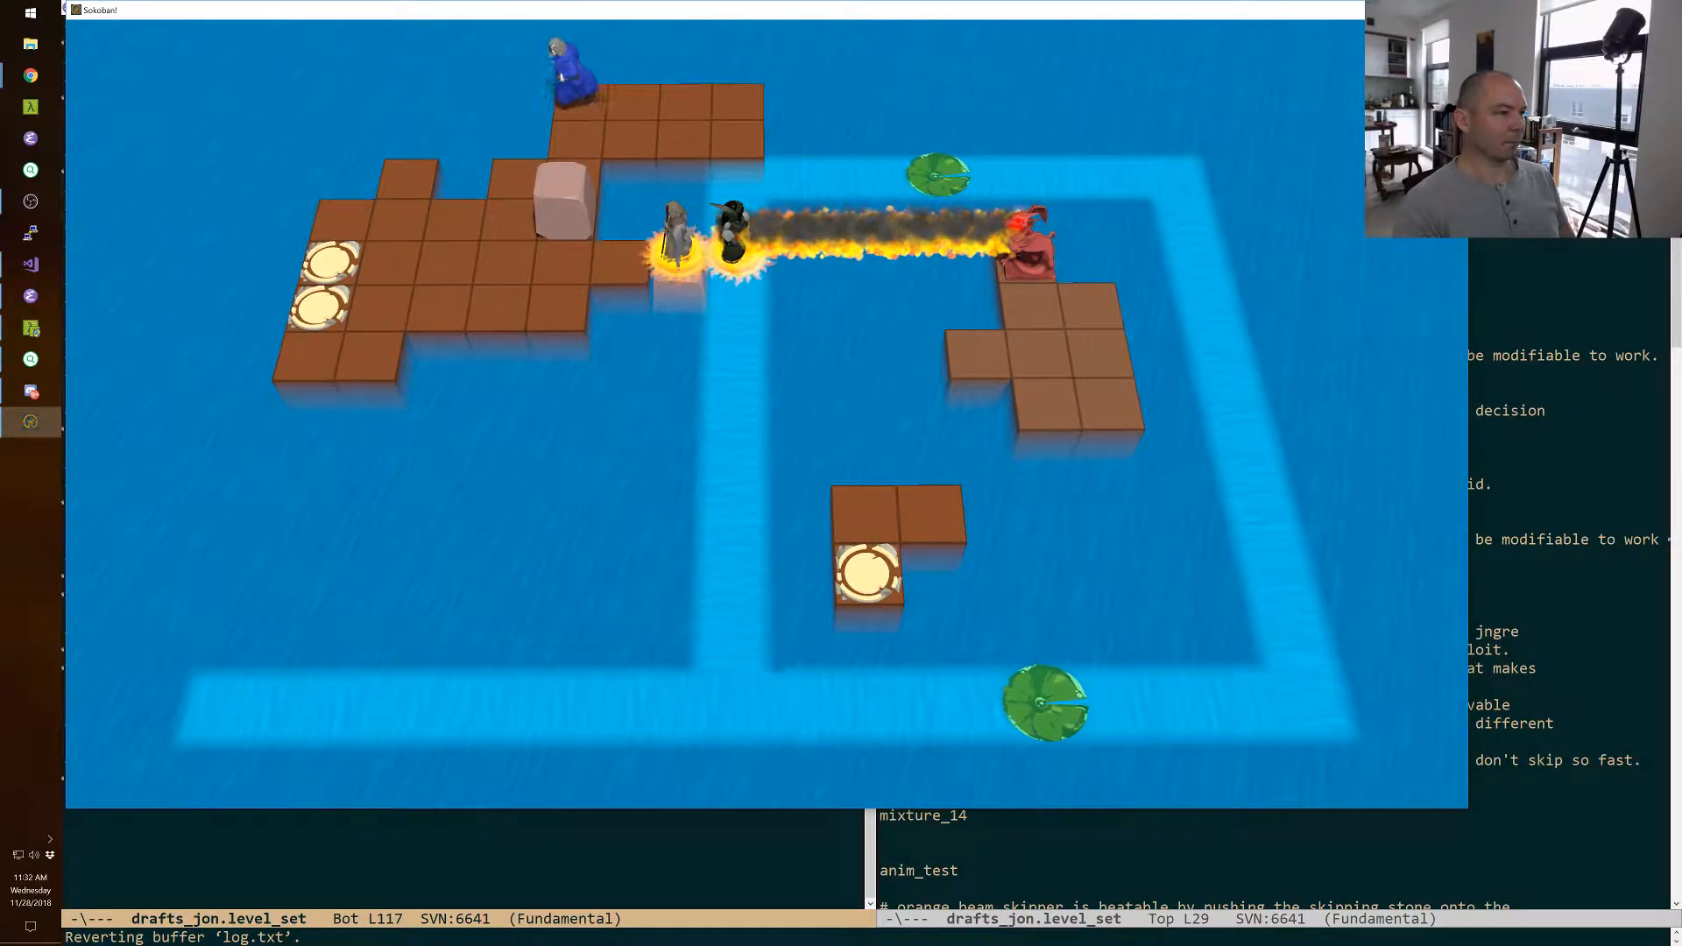
key("Down")
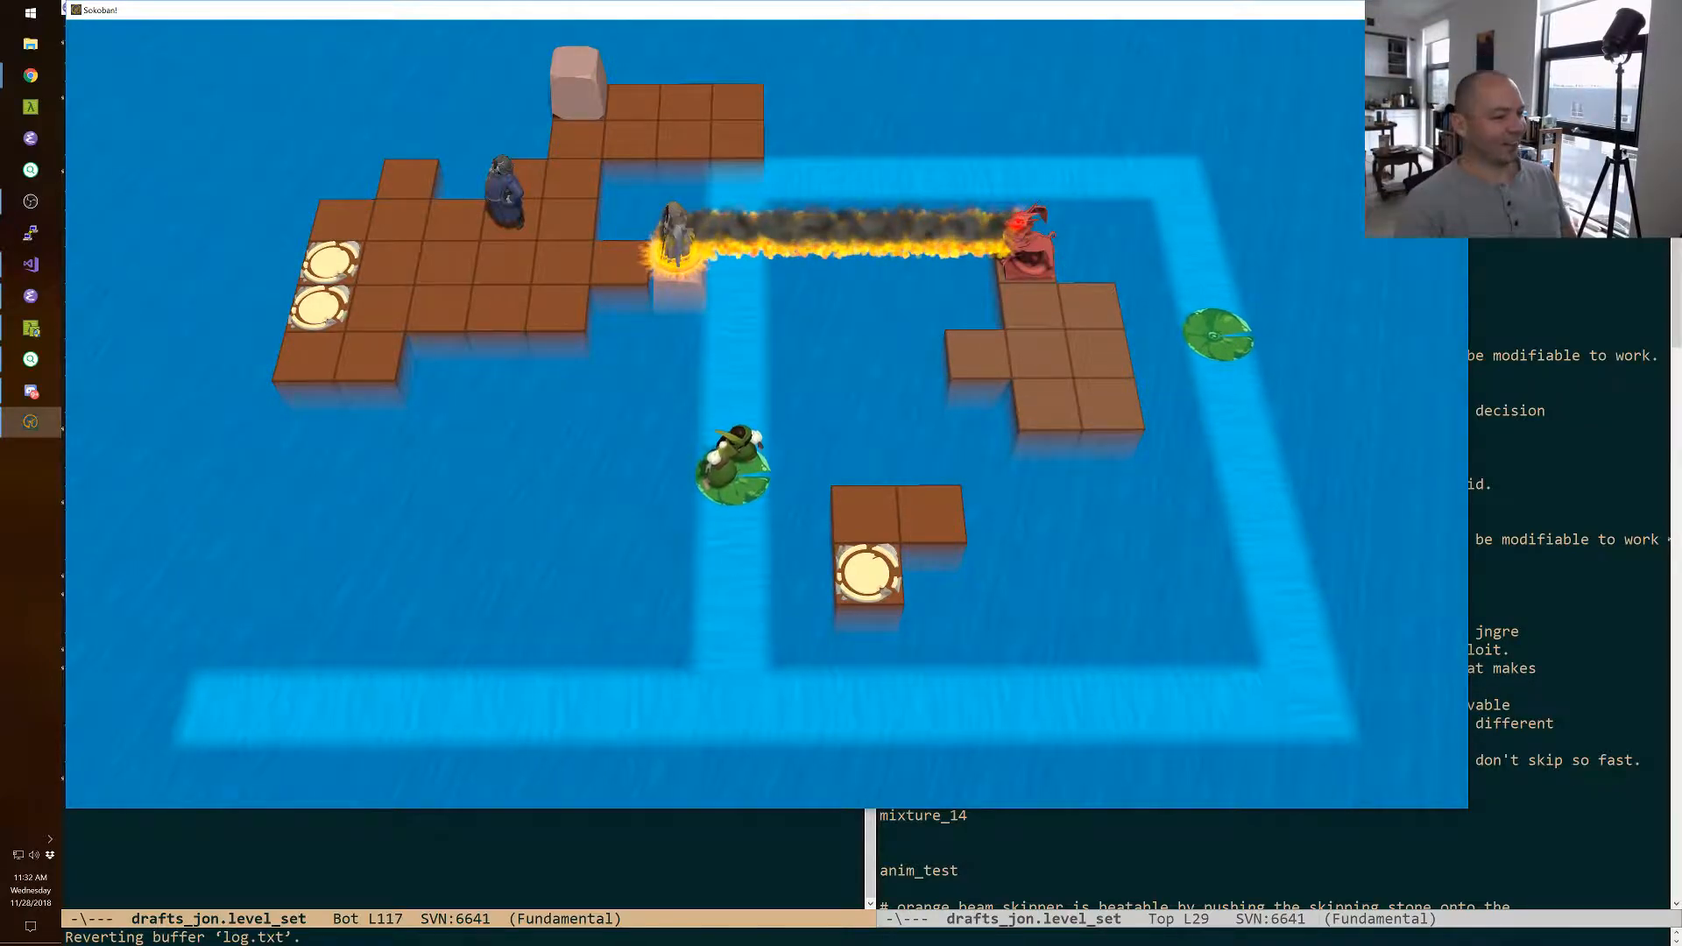
Retreat the warrior from the fire line to the tile leading up to the rear extension.
key("Tab")
key("Tab")
key("Left")
key("Left")
key("Down")
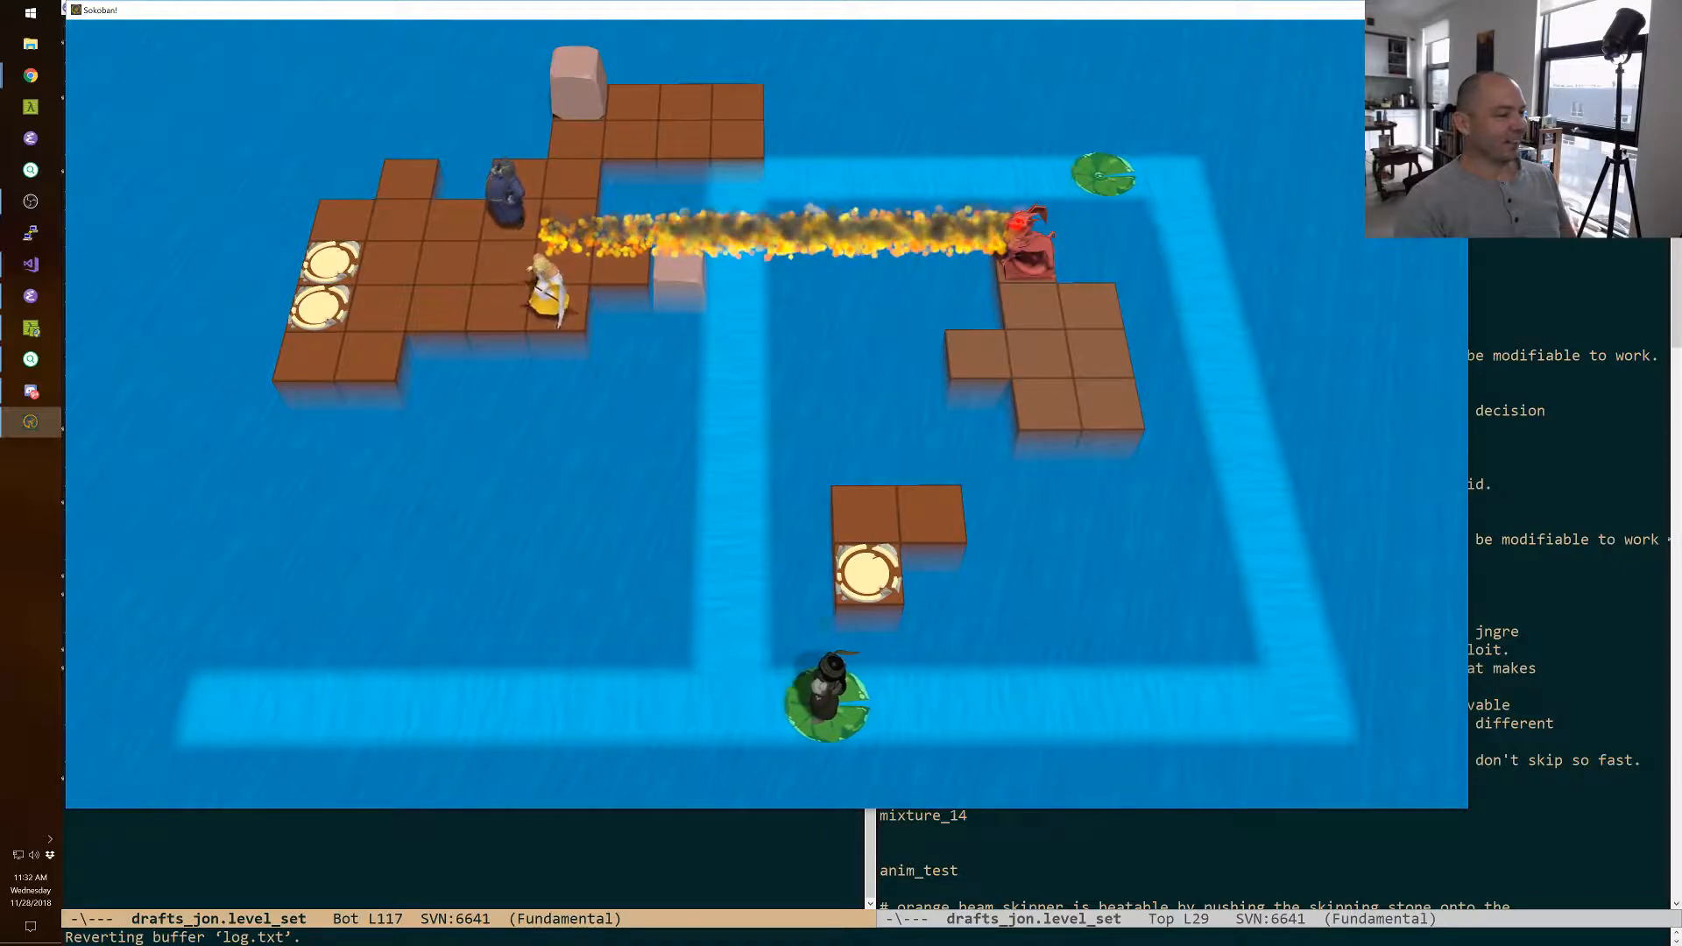
key("Up")
key("Up")
Walk the wizard to the far end of the rear extension and swap it with the corner block.
key("Tab")
key("Right")
key("Tab")
key("Tab")
key("Tab")
key("Up")
key("Right")
key("Right")
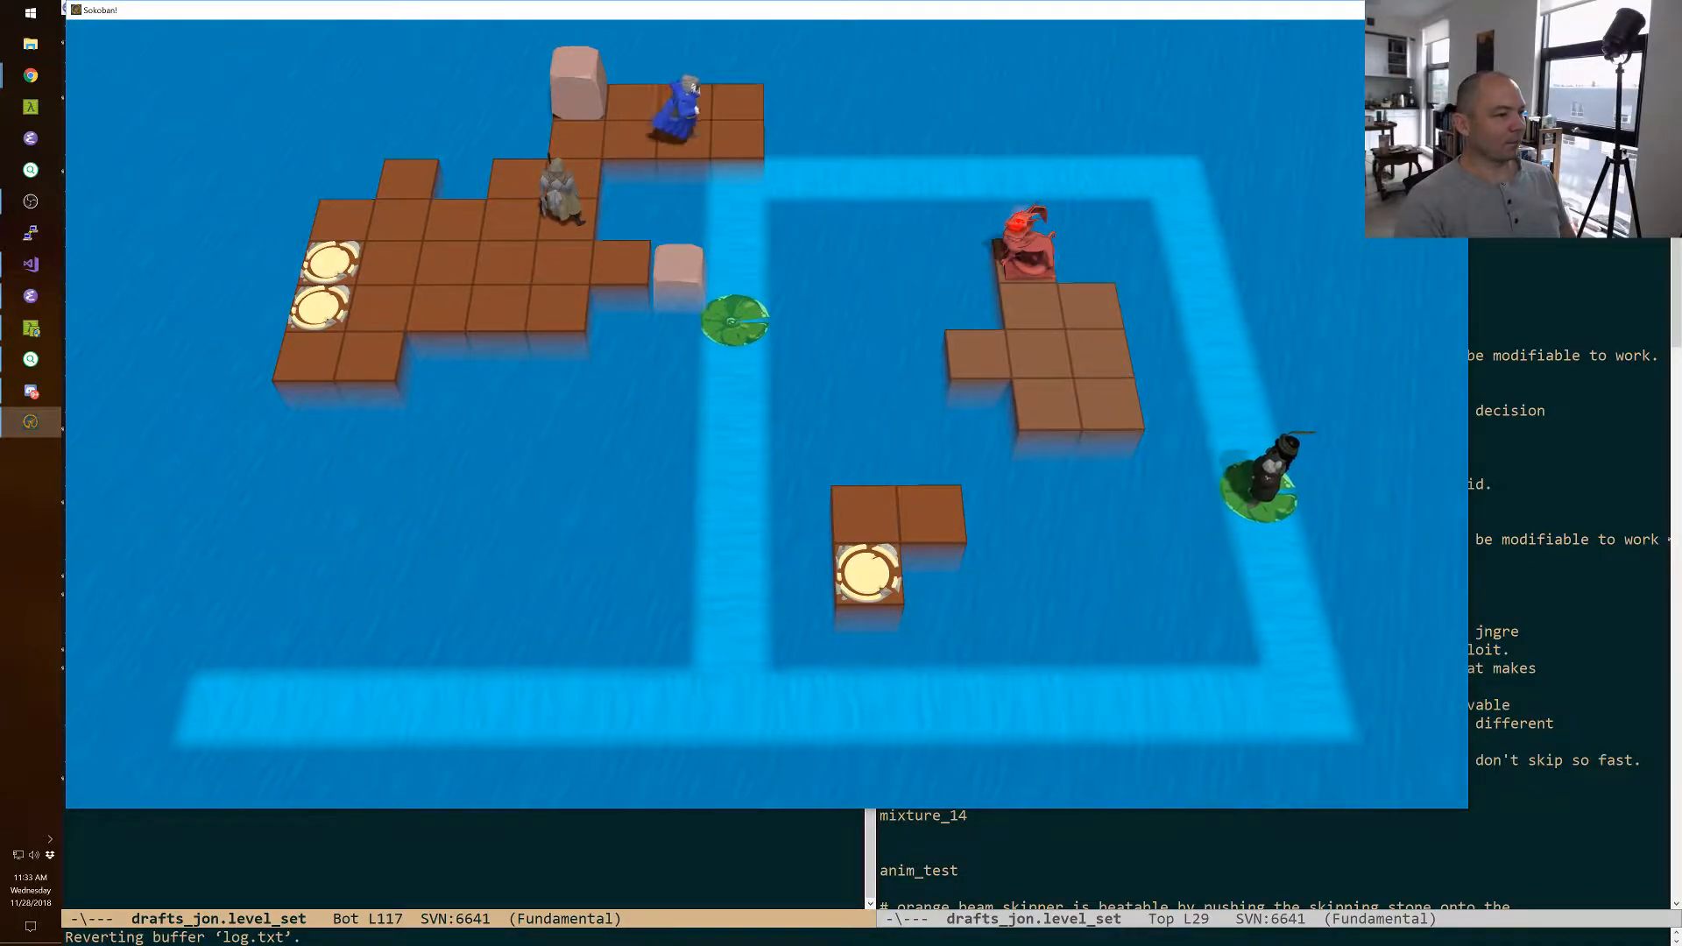
key("Left")
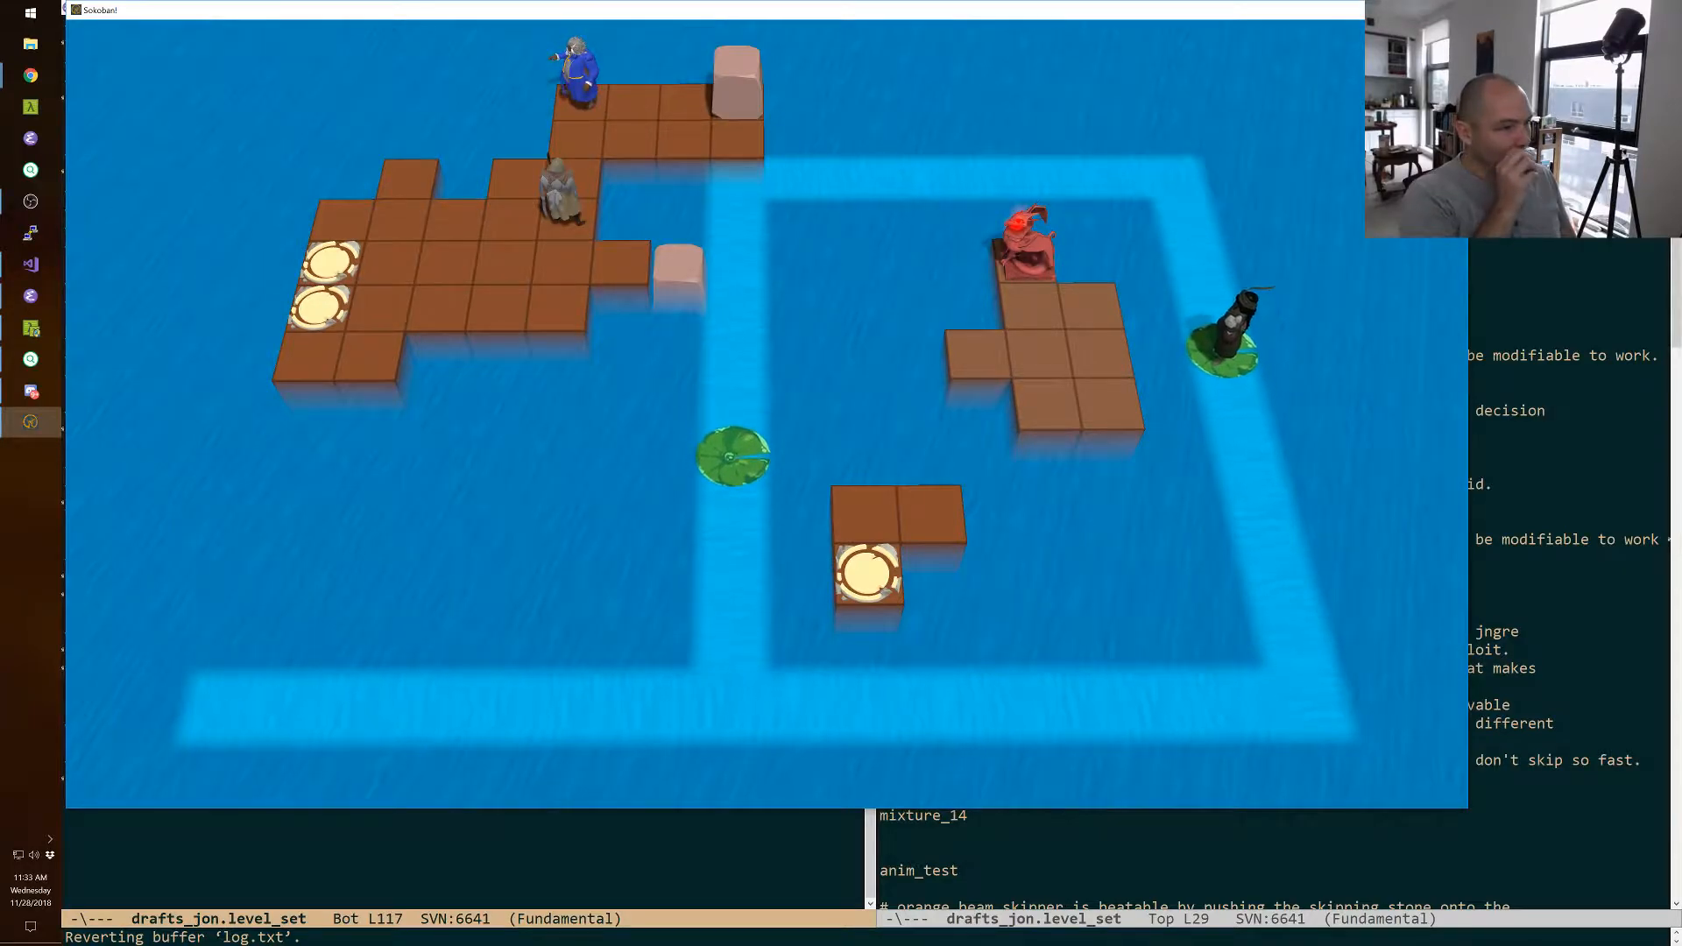
Swap the wizard with the warrior and back, and walk the wizard to the tile in front of the far-end block.
key("Down")
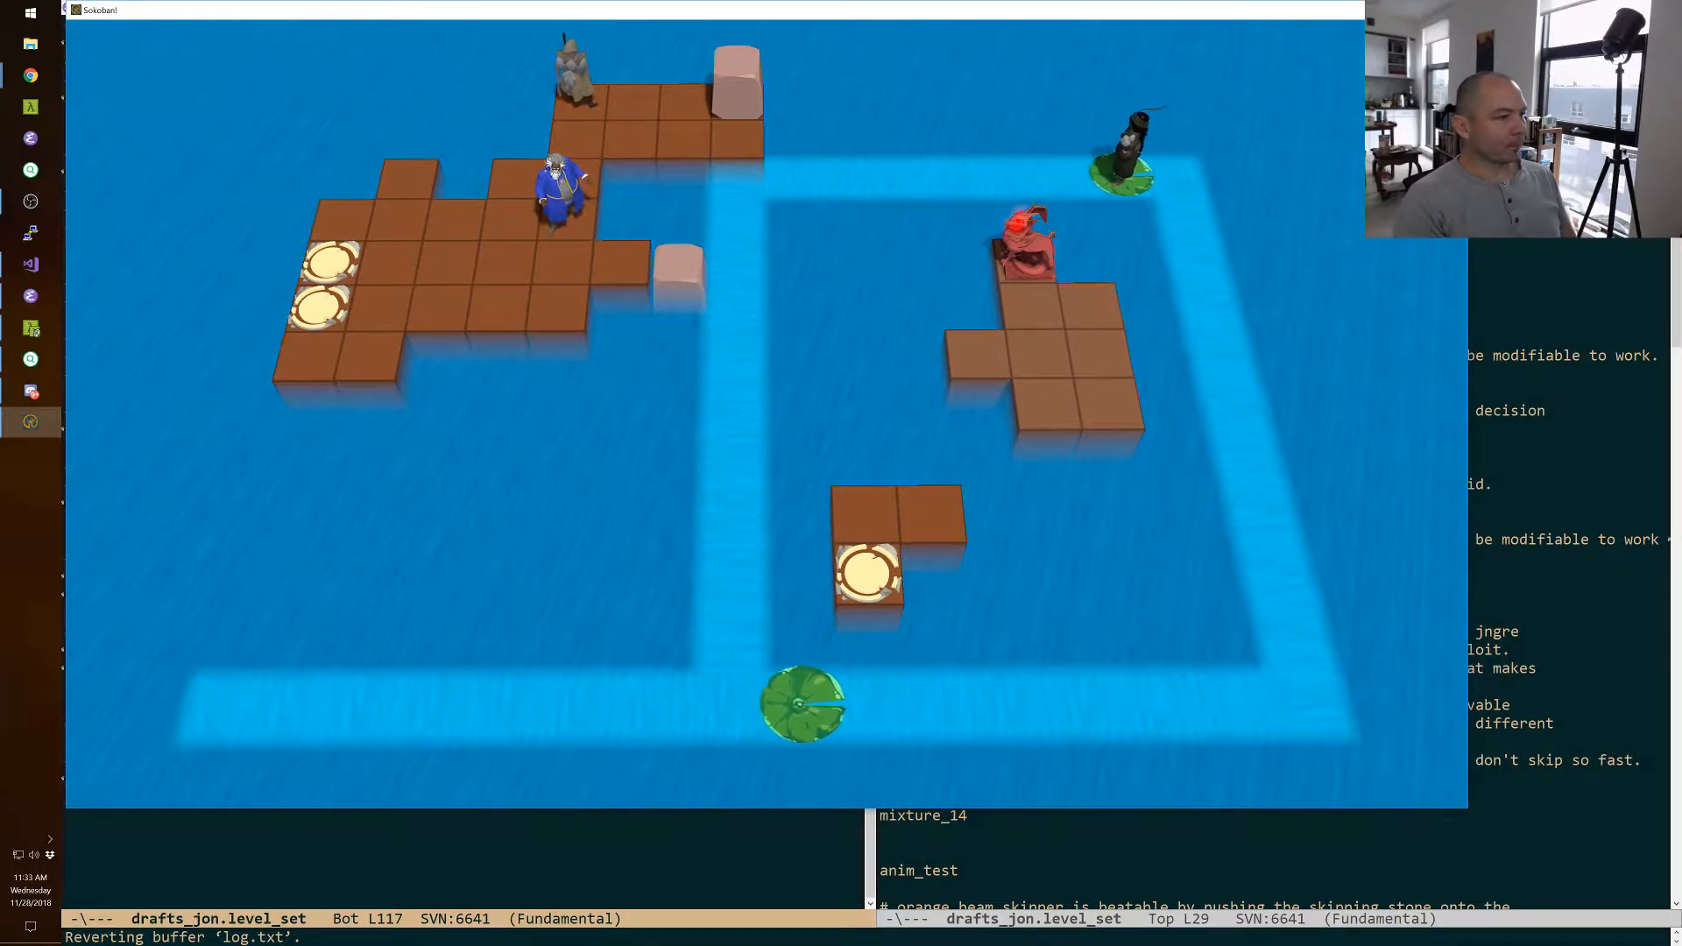
key("Up")
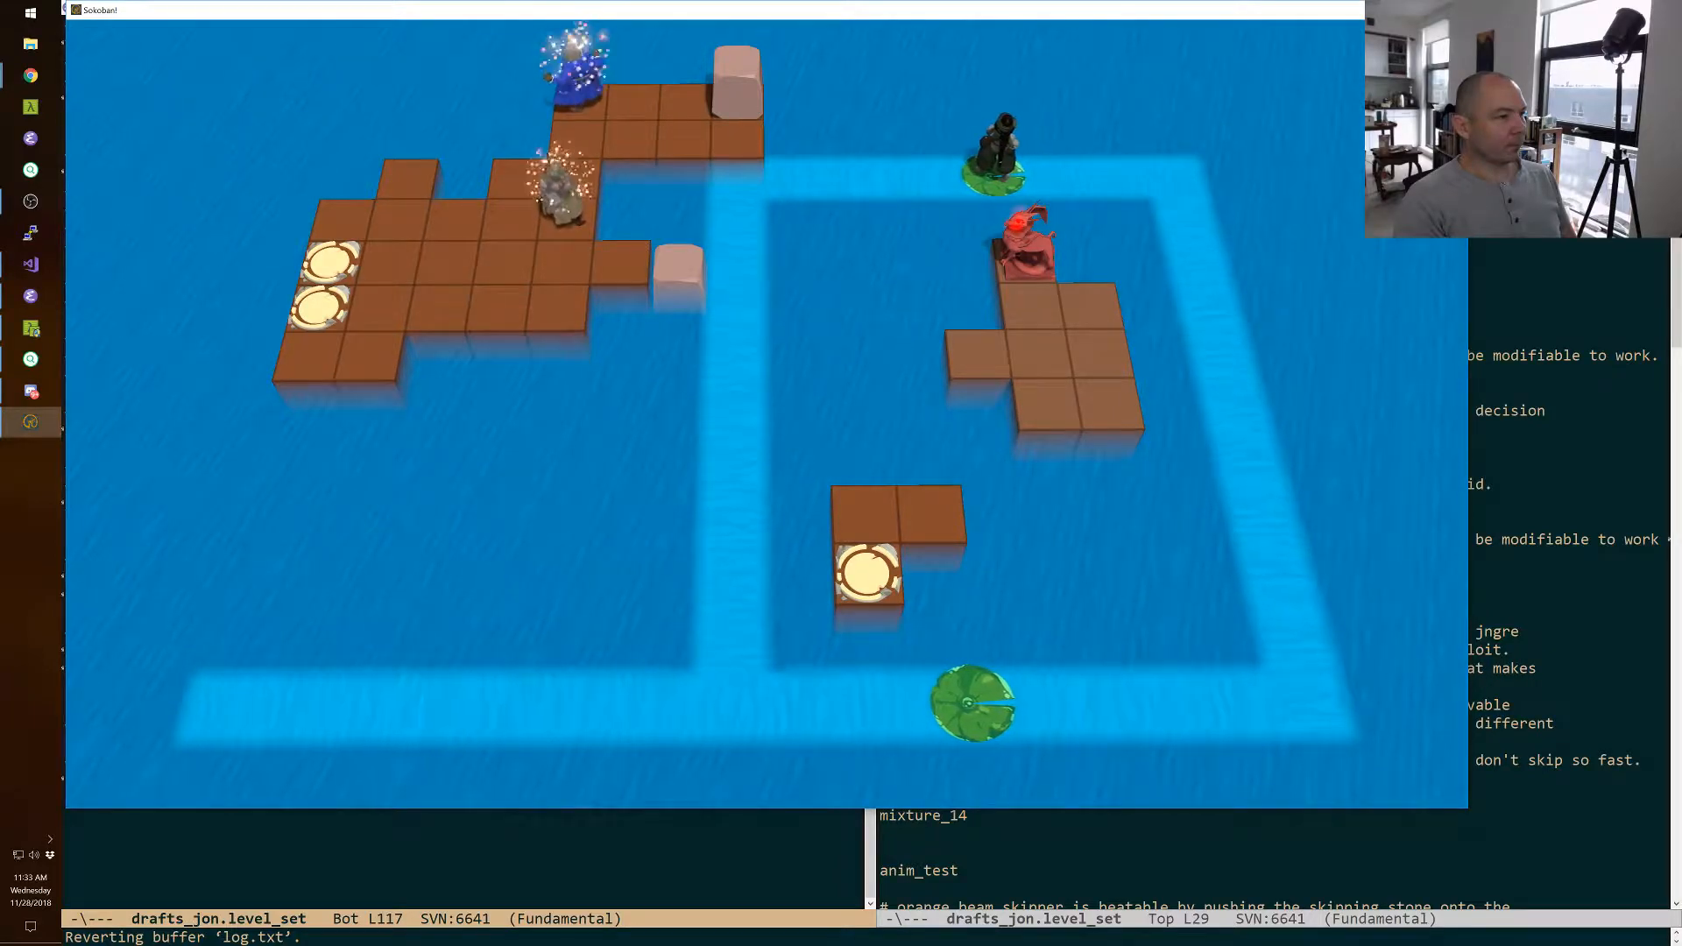
key("space")
key("Left")
key("Right")
key("Right")
key("Right")
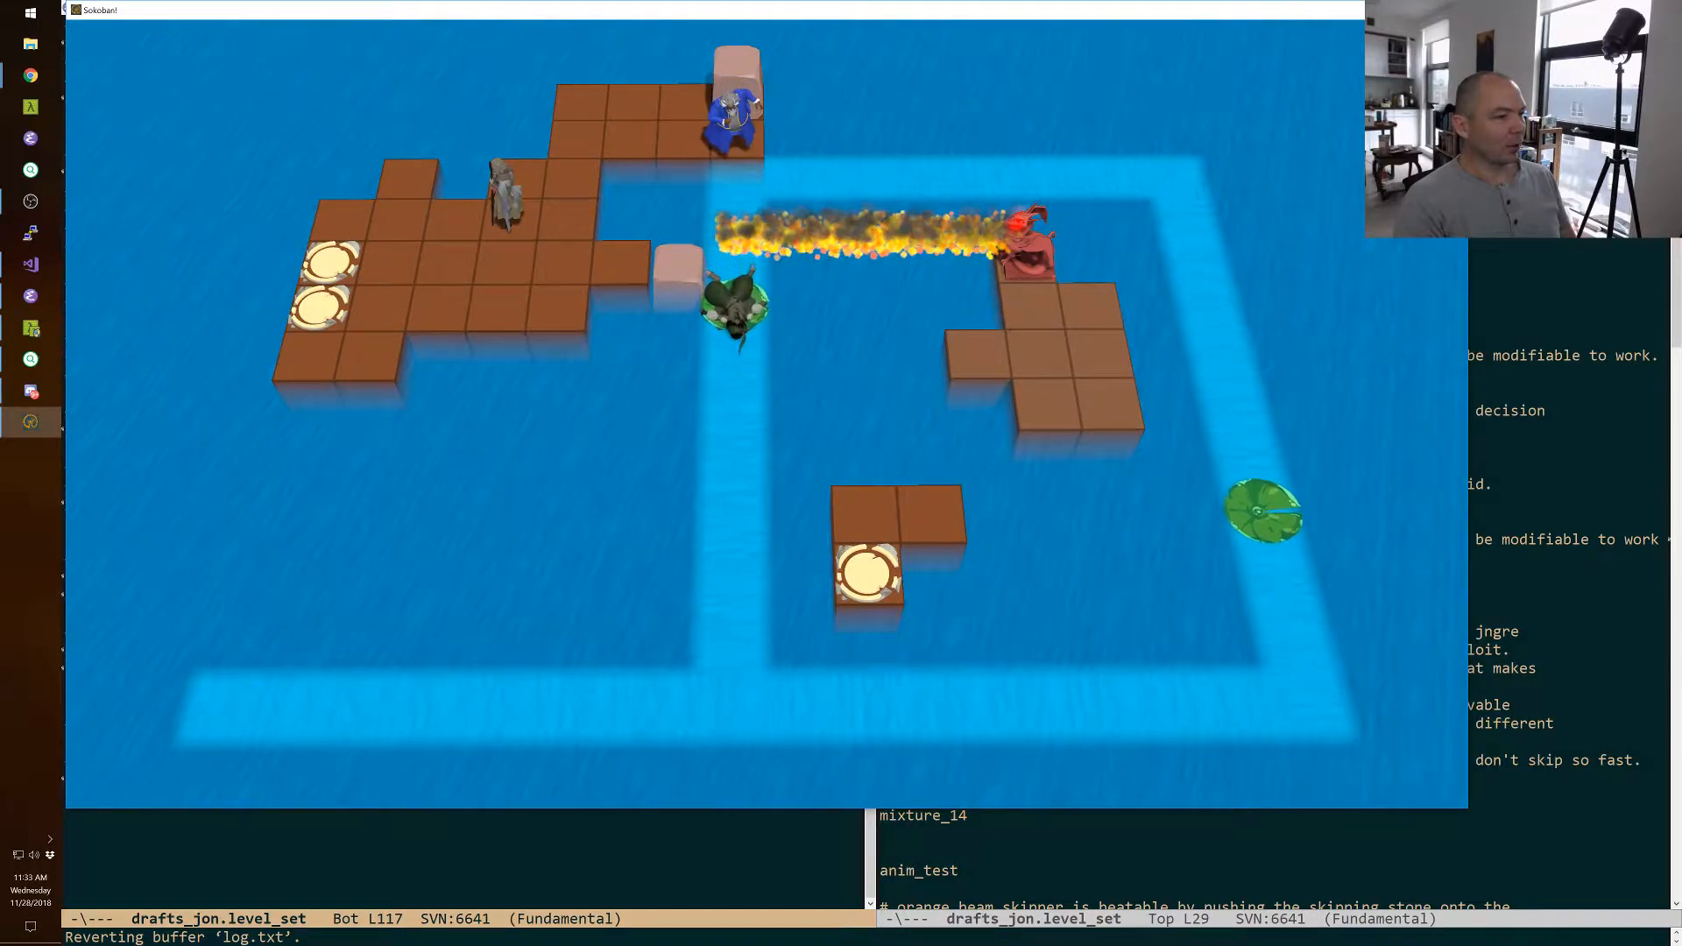
Undo the last move and walk the warrior into the fire line and onto the sunken block.
key("z")
key("space")
key("Down")
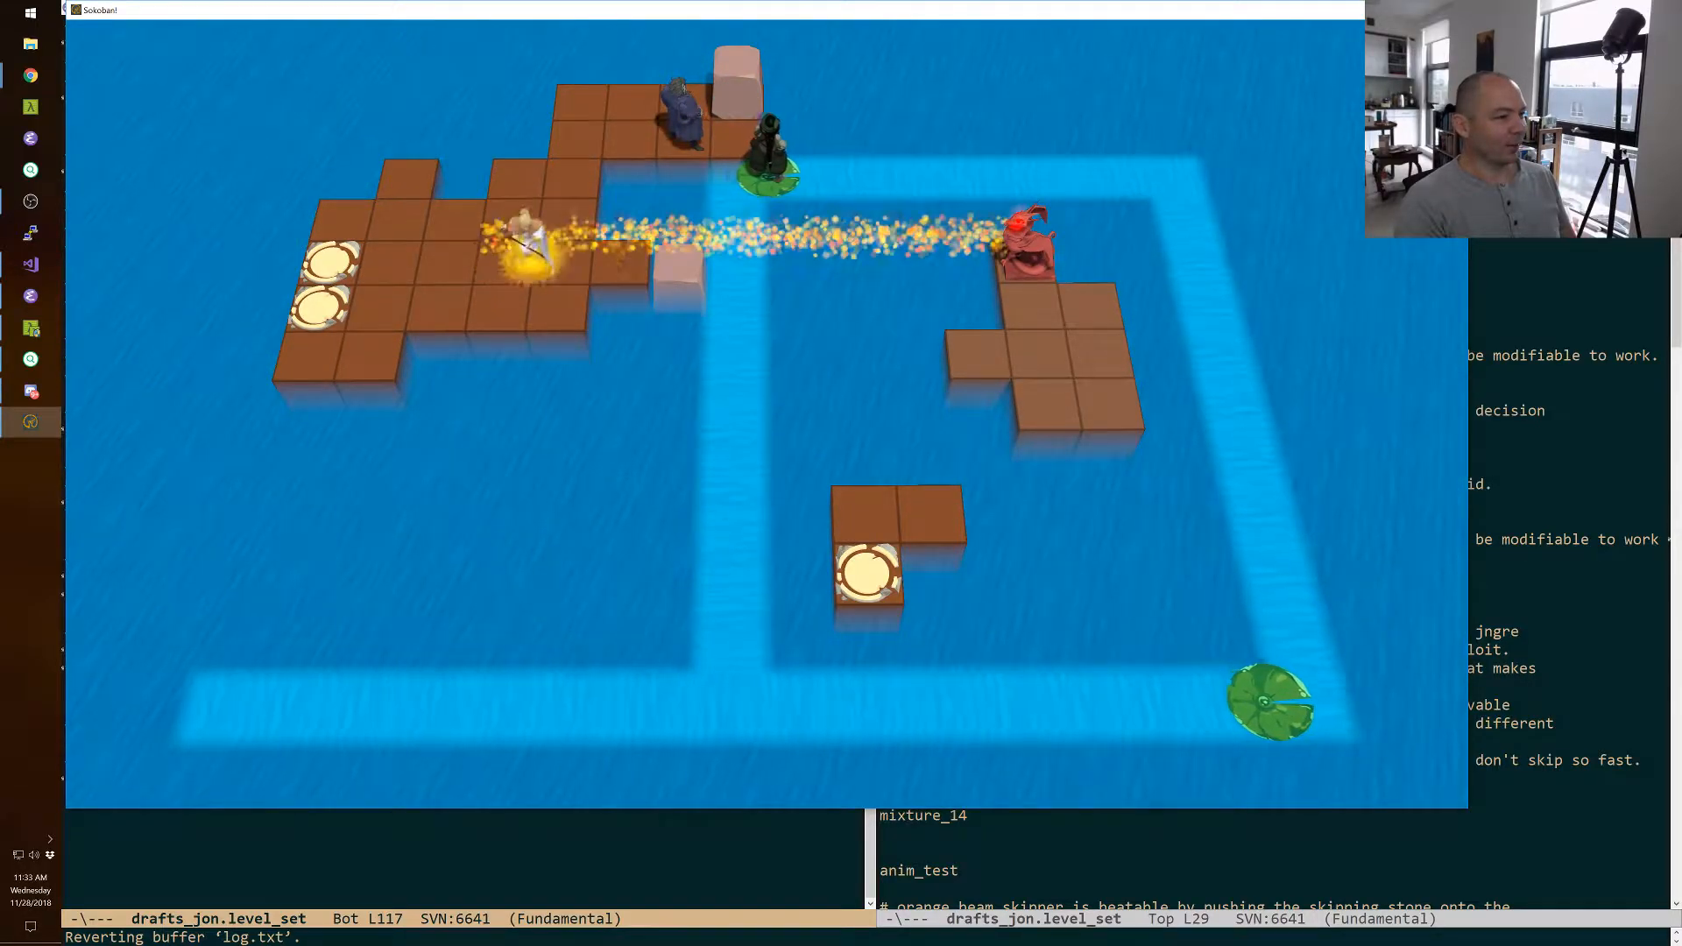
key("Right")
key("Right")
key("Right")
Swap the wizard with the thief in the fire line, and with the far-end block to drop it into the current.
key("space")
key("Right")
key("Down")
key("Up")
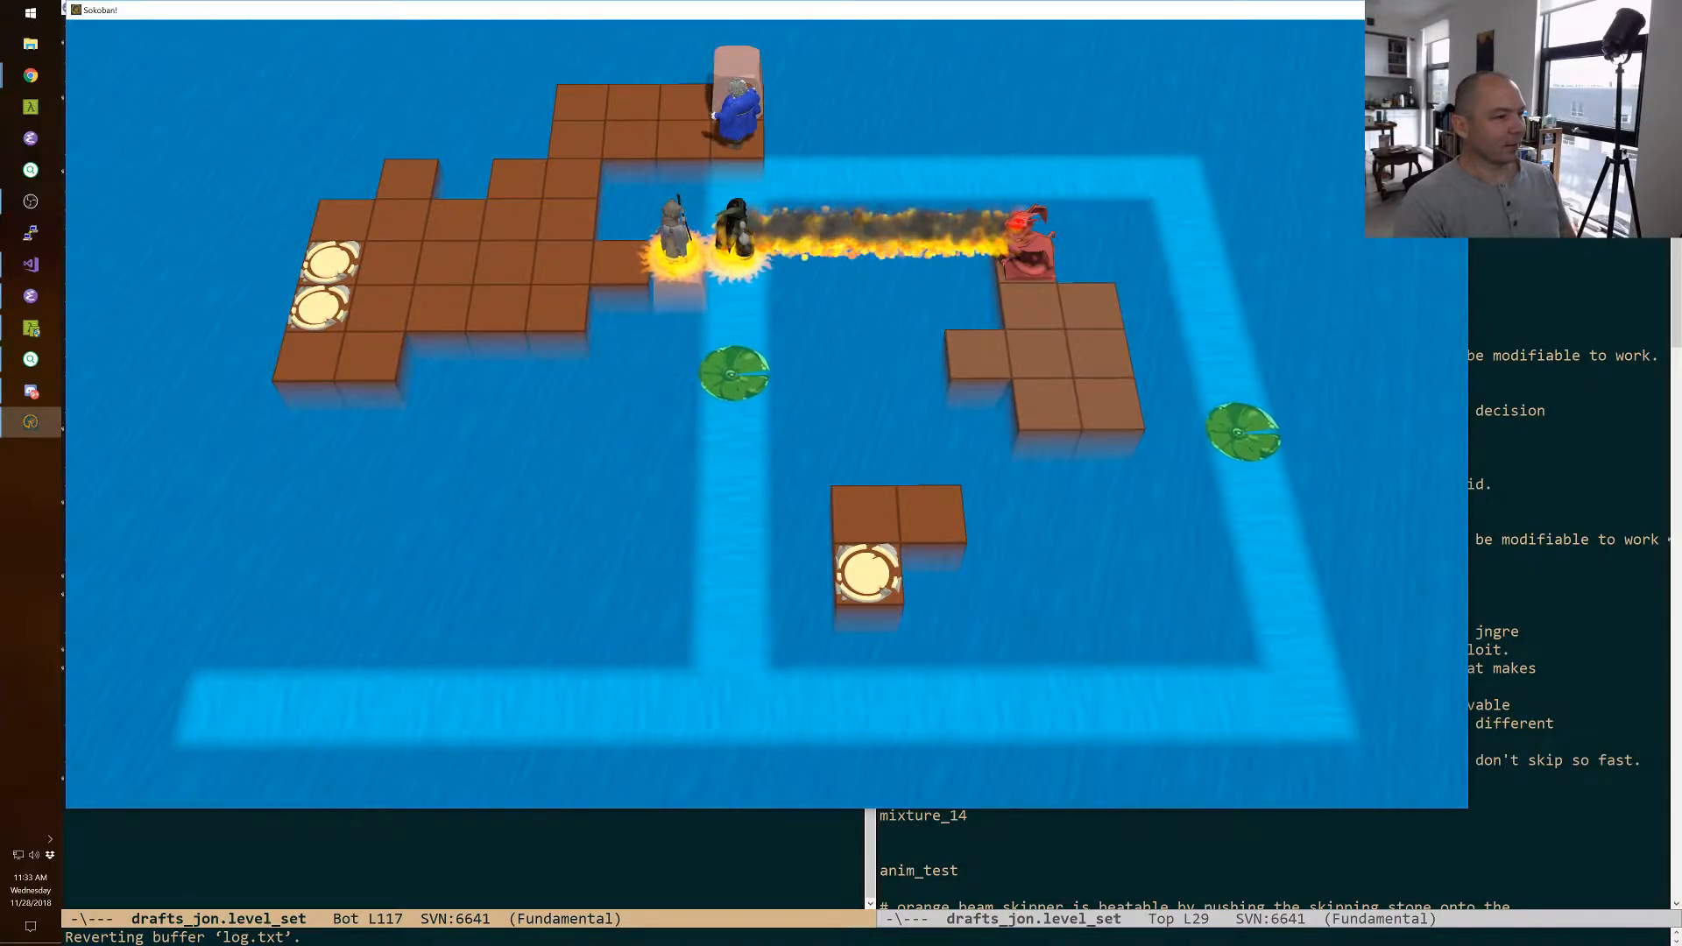
key("Down")
key("Left")
key("Left")
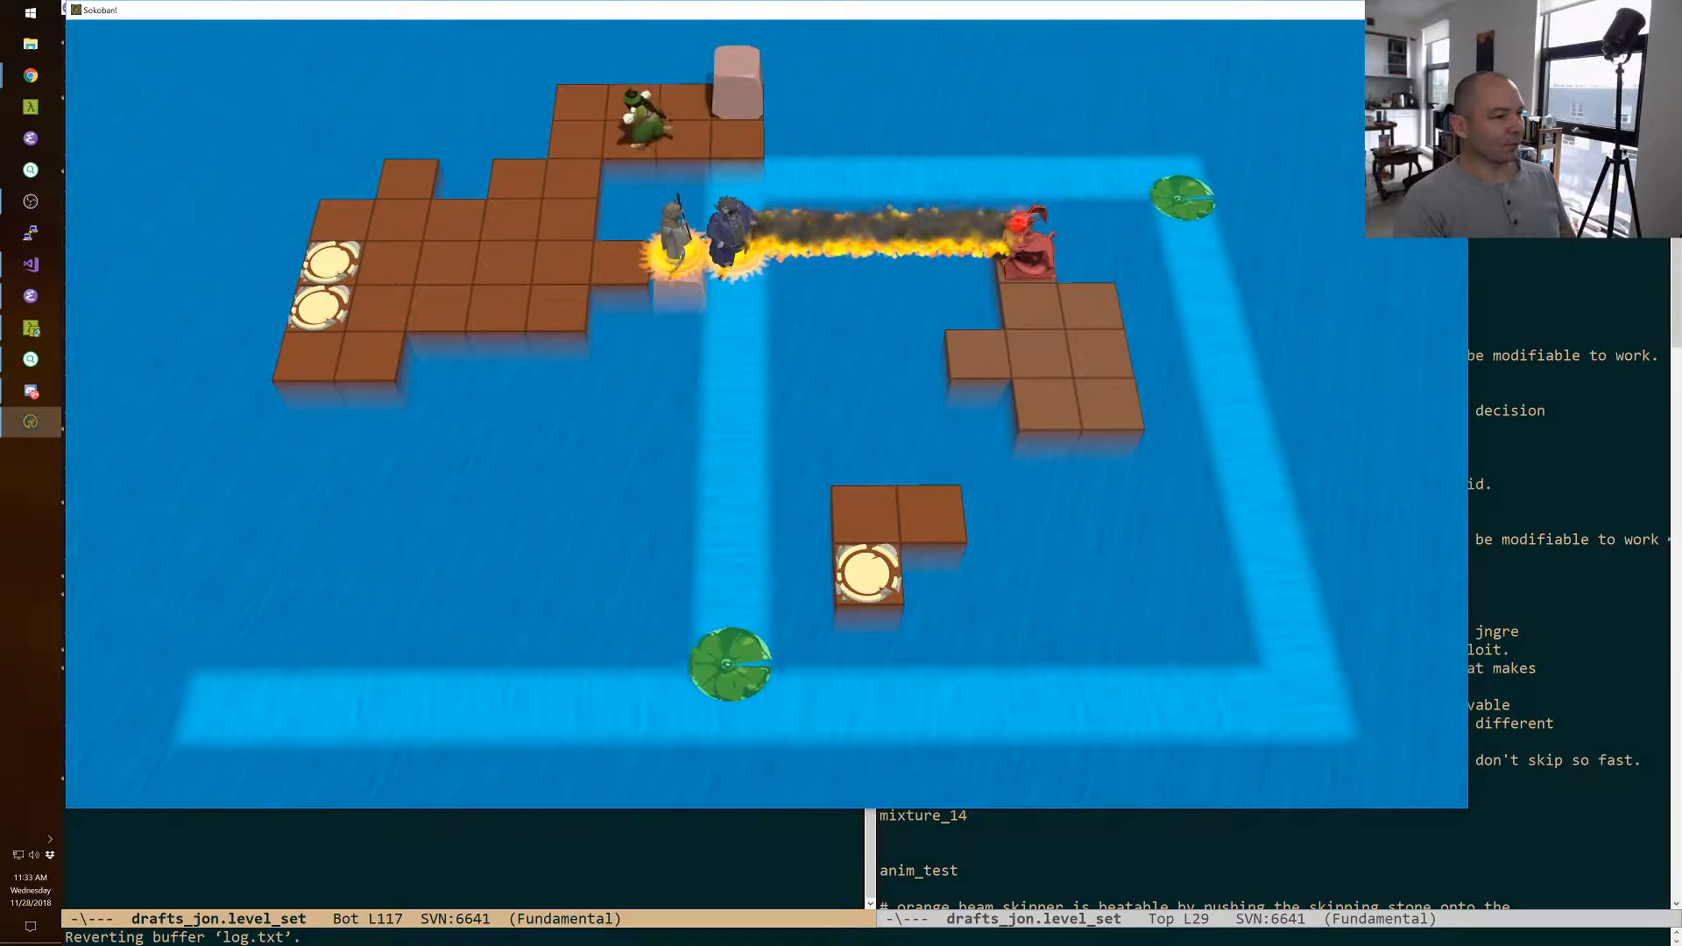
key("space")
key("Up")
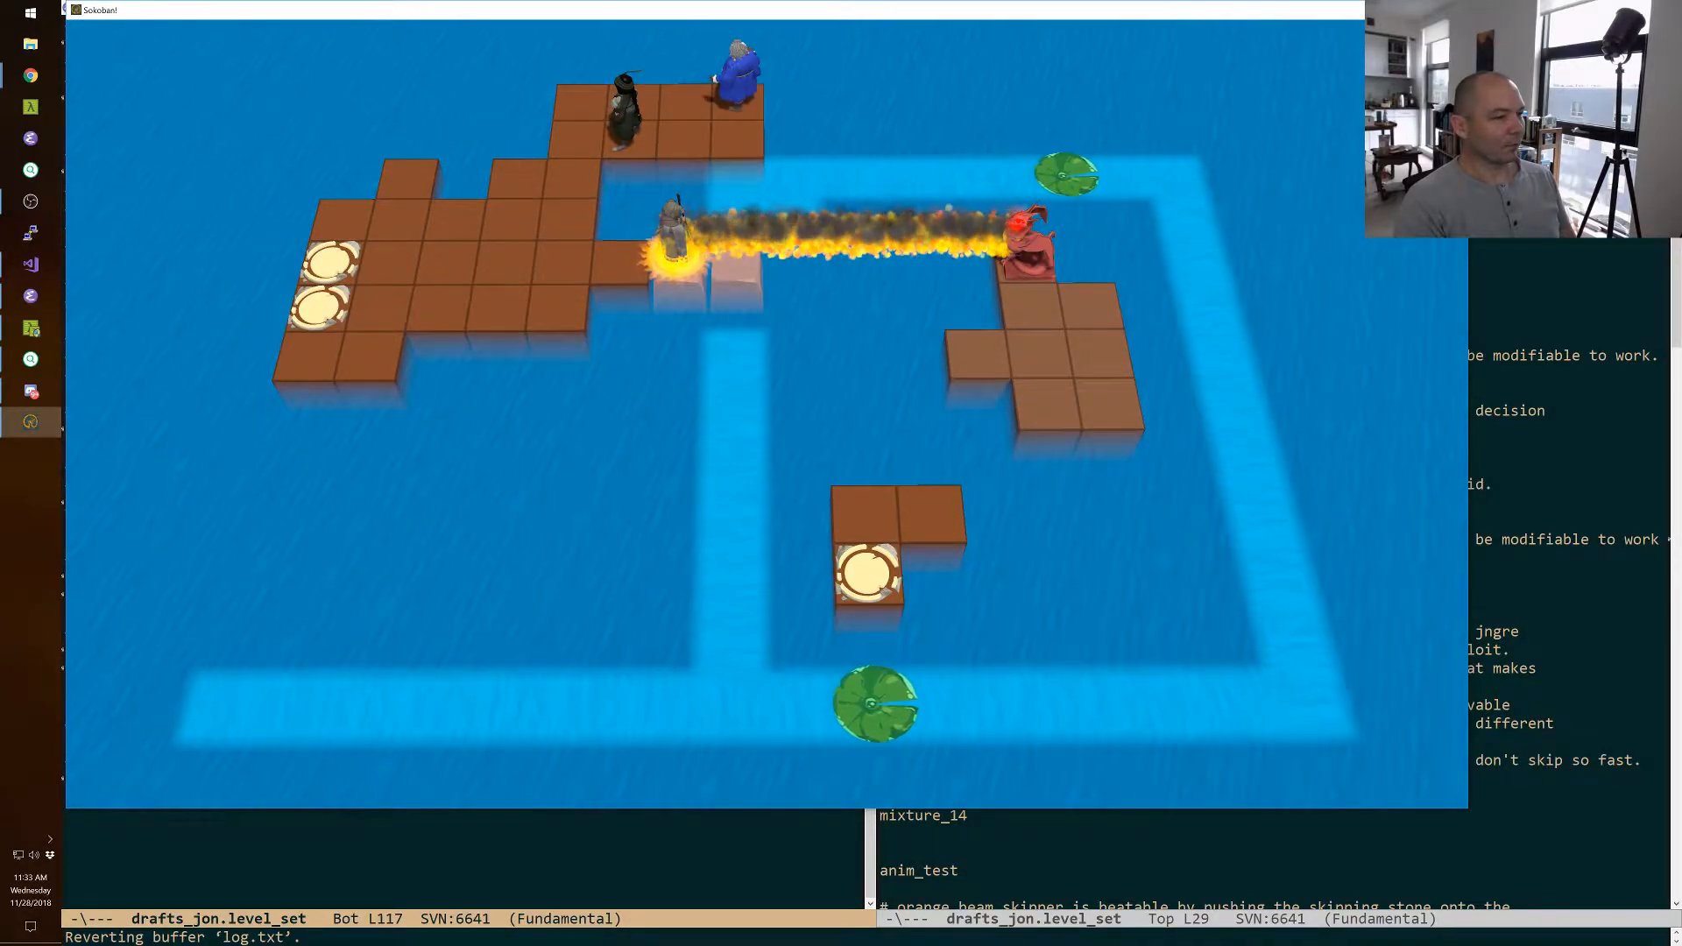
Step the warrior back out of the fire line and return it to the first sunken block.
key("space")
key("Left")
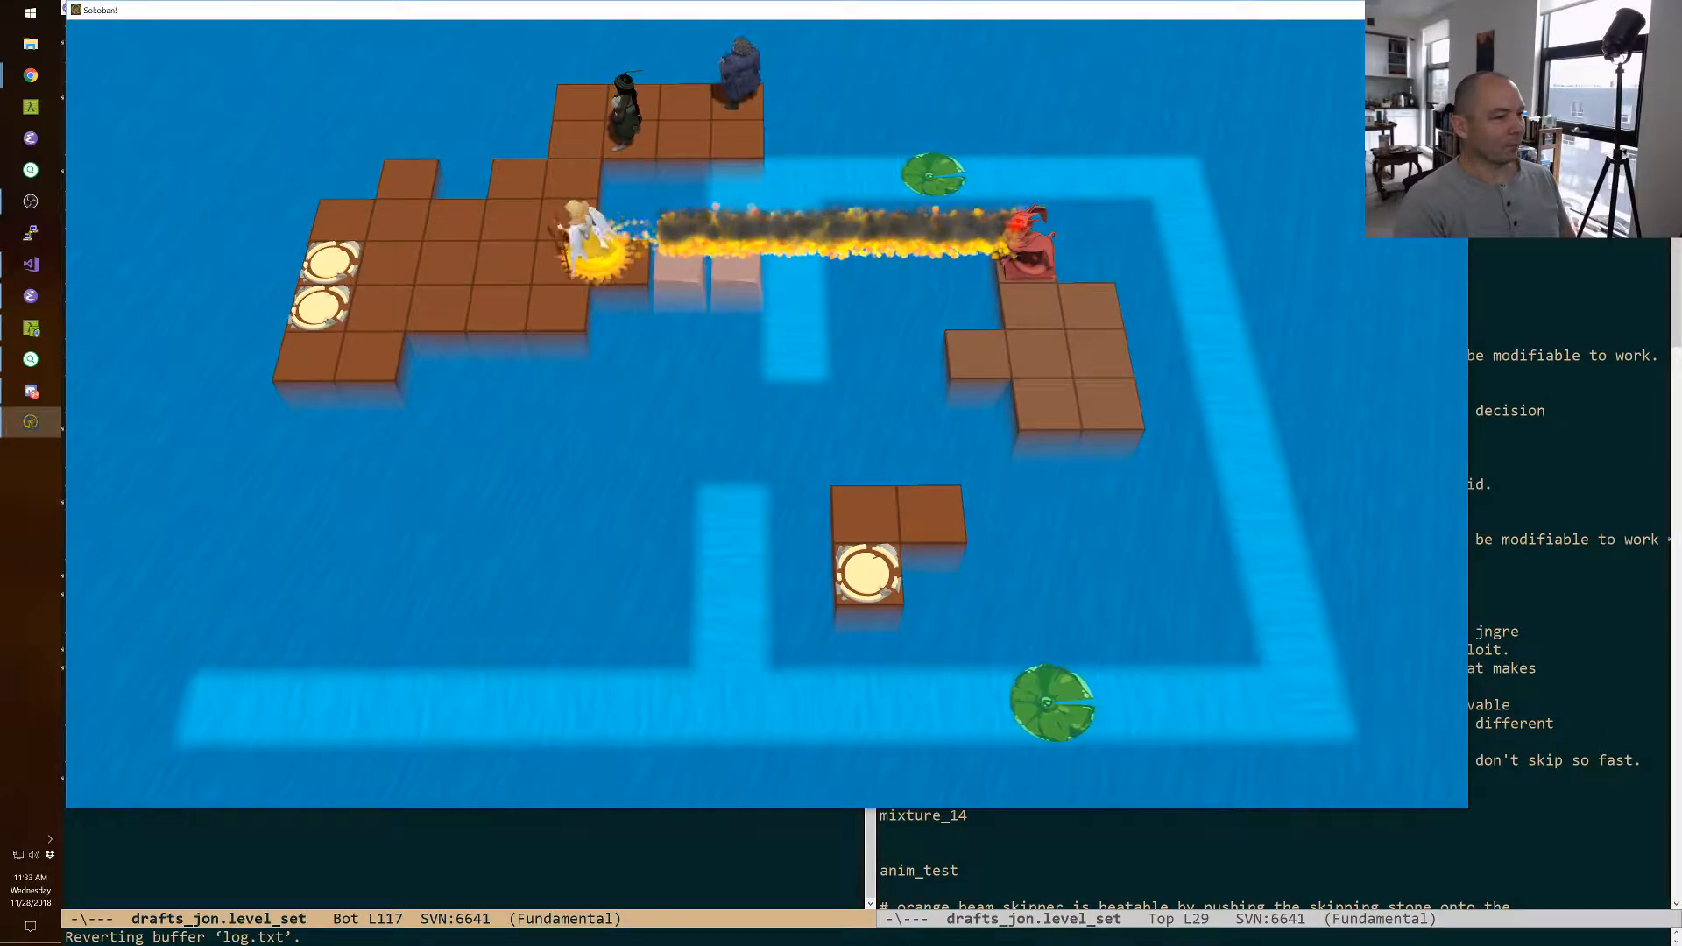
key("Up")
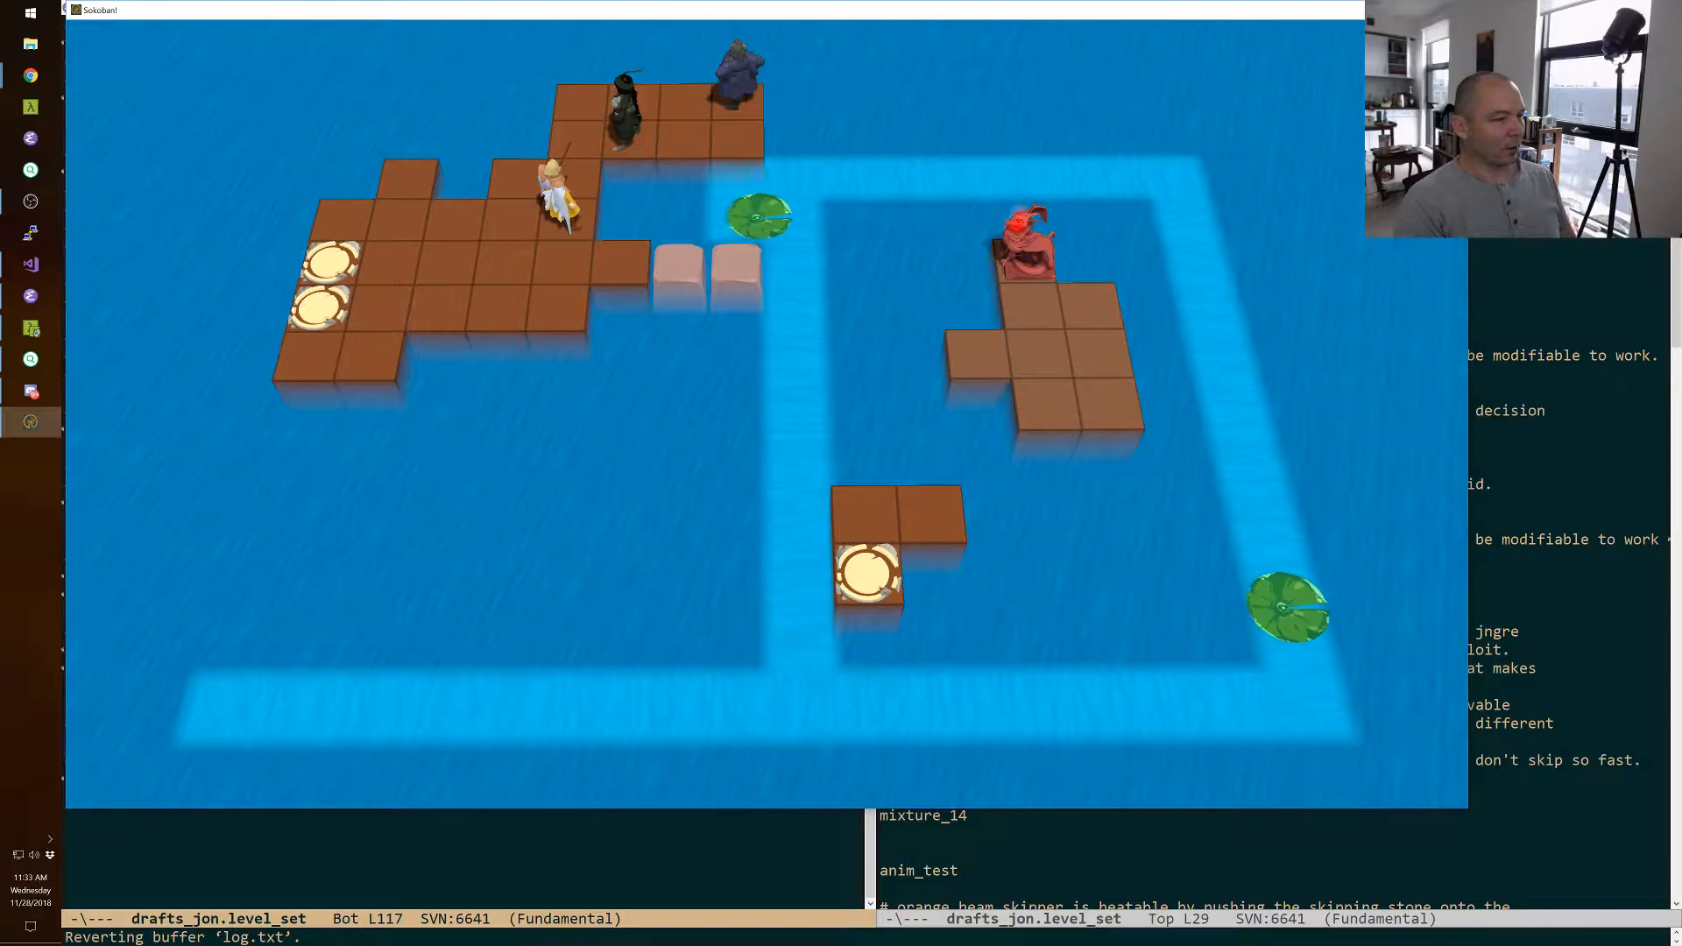
key("space")
key("space")
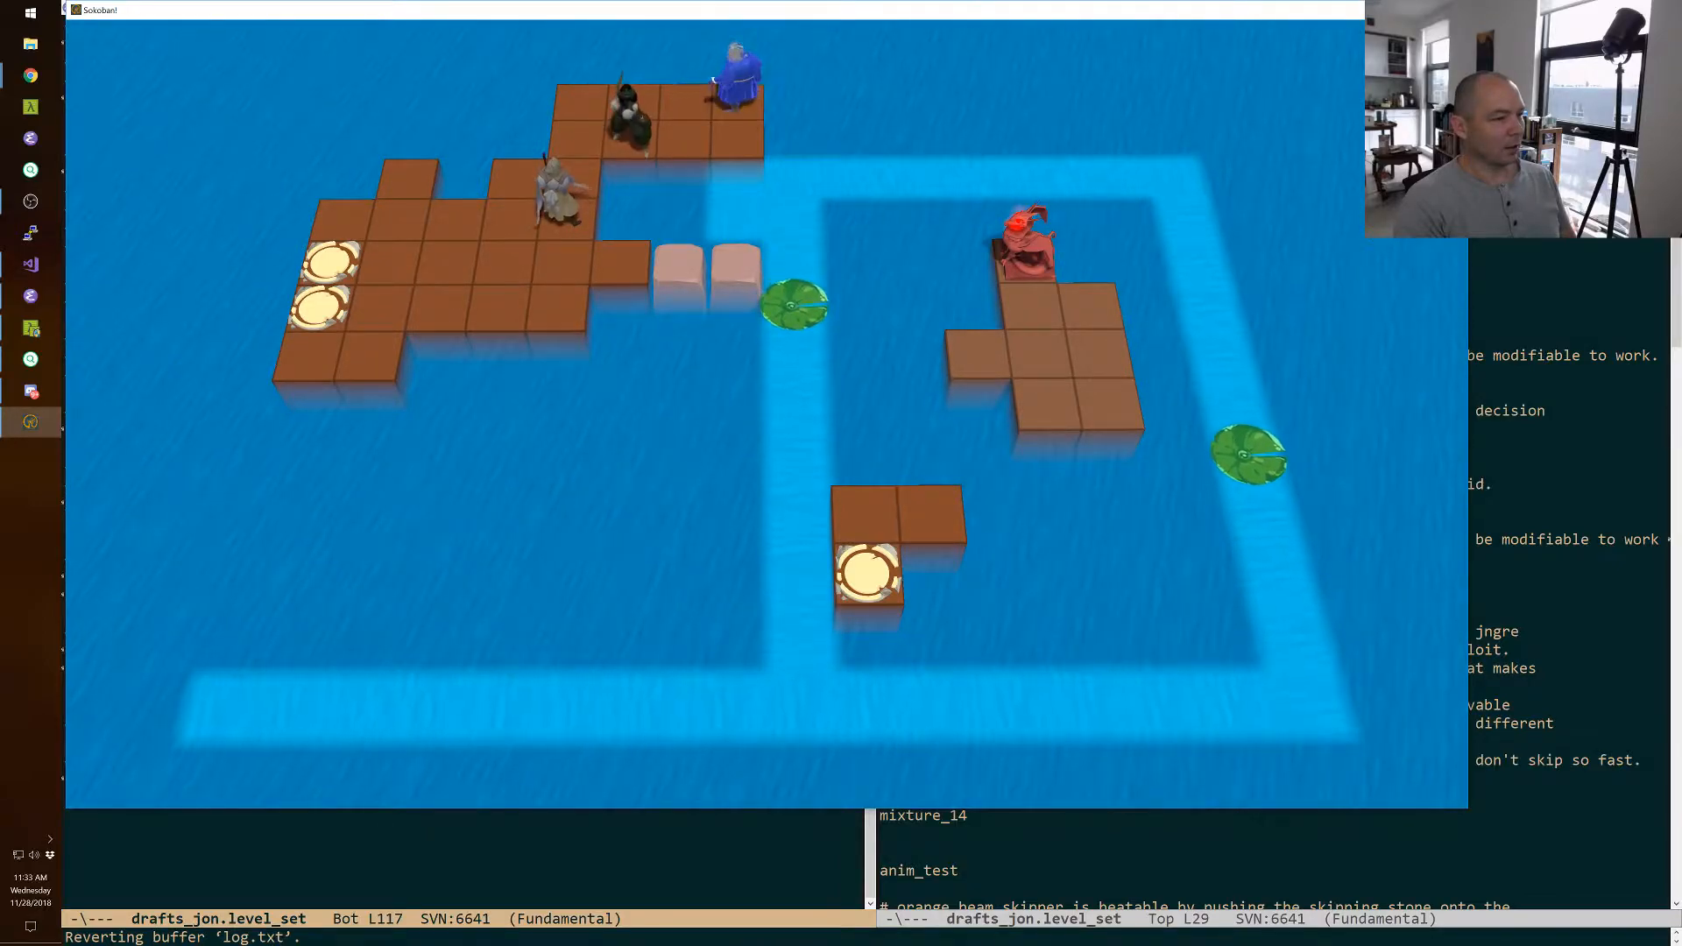
key("Down")
key("Right")
key("Right")
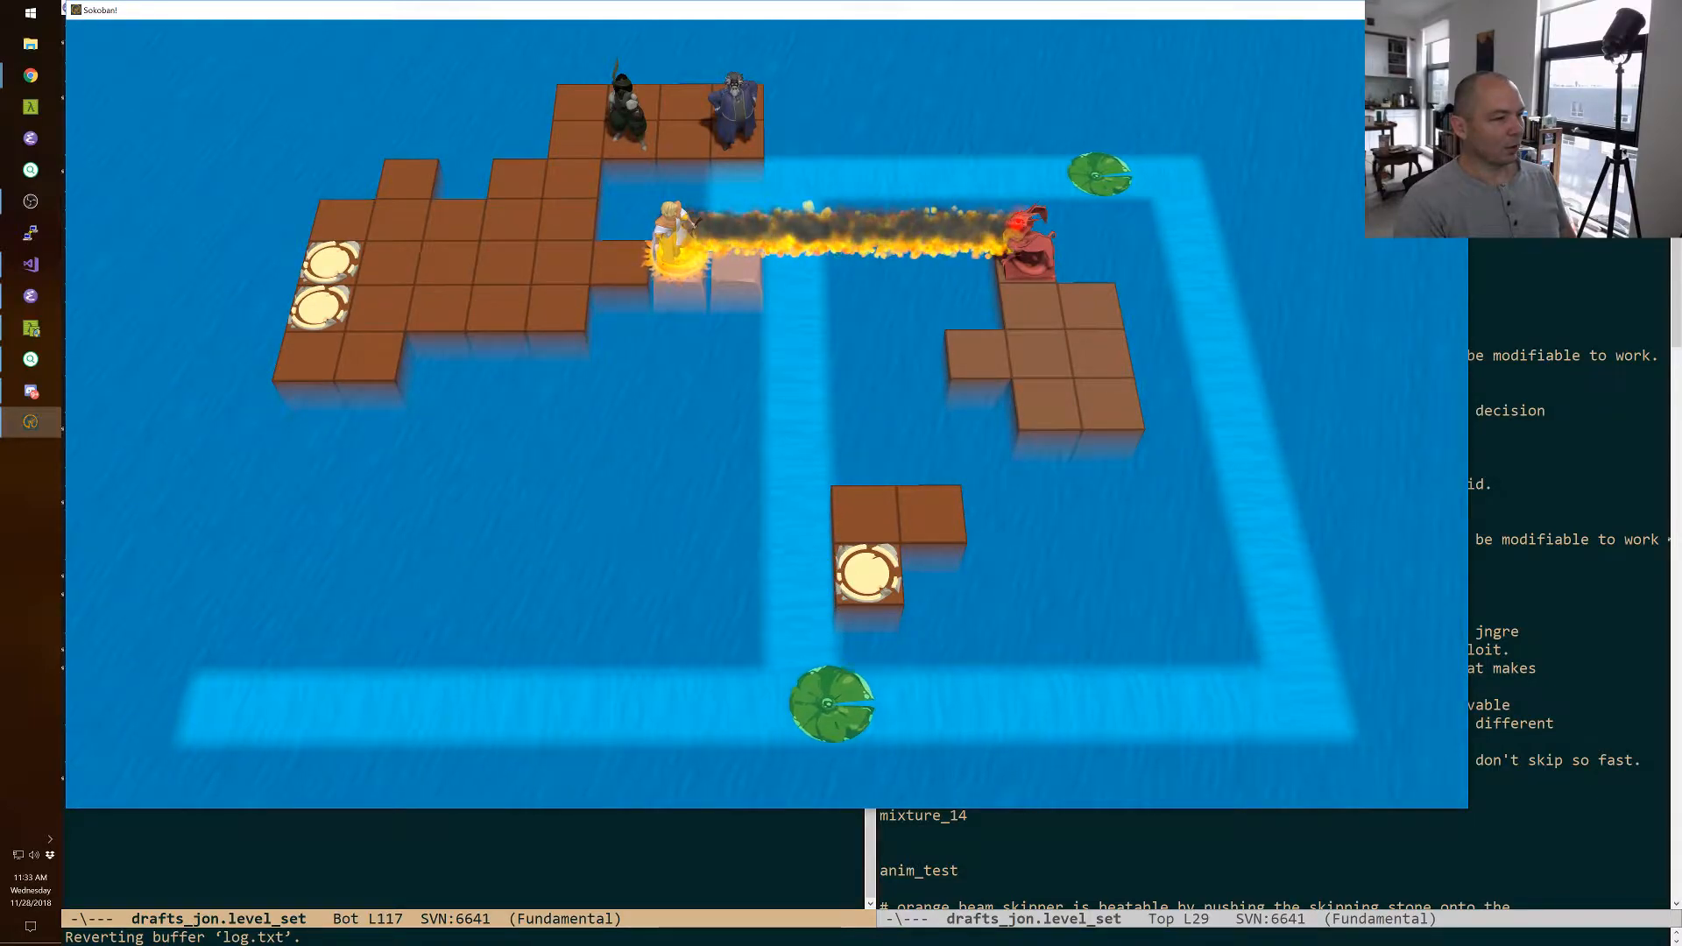
Walk the thief off the rear extension and through the fire line onto the second sunken block.
key("Left")
key("space")
key("Left")
key("Down")
key("Down")
key("Down")
key("Right")
key("Right")
key("Right")
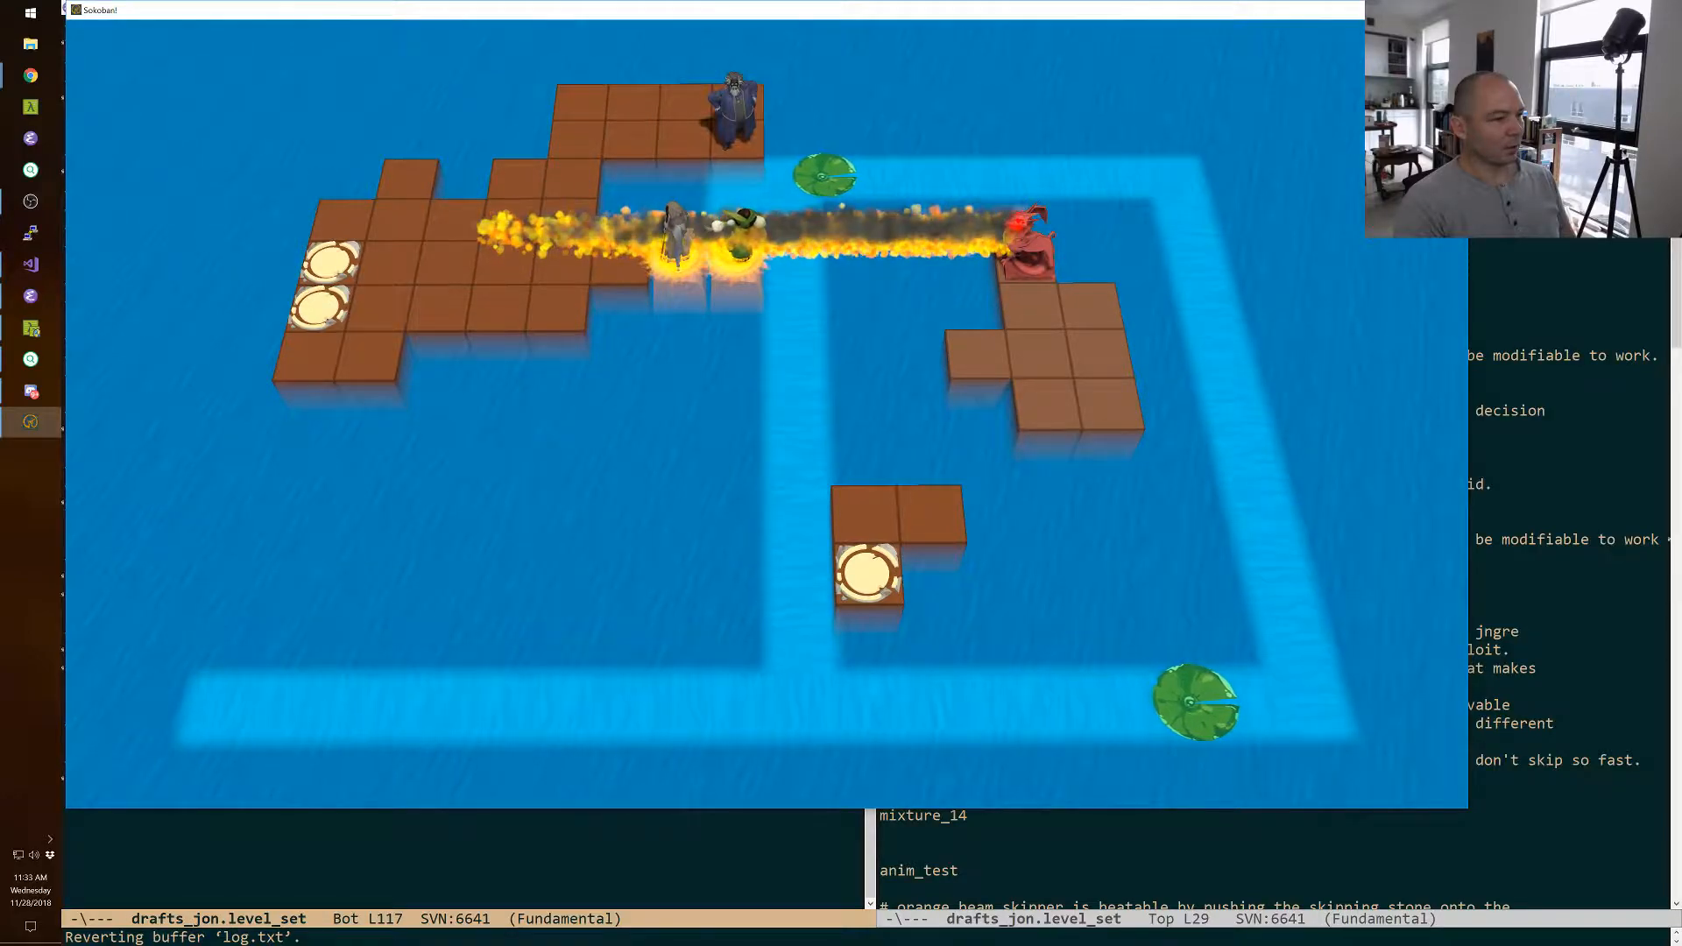
Swap the wizard with the thief and with the dragon, and step the wizard onto the dragon's platform.
key("space")
key("Down")
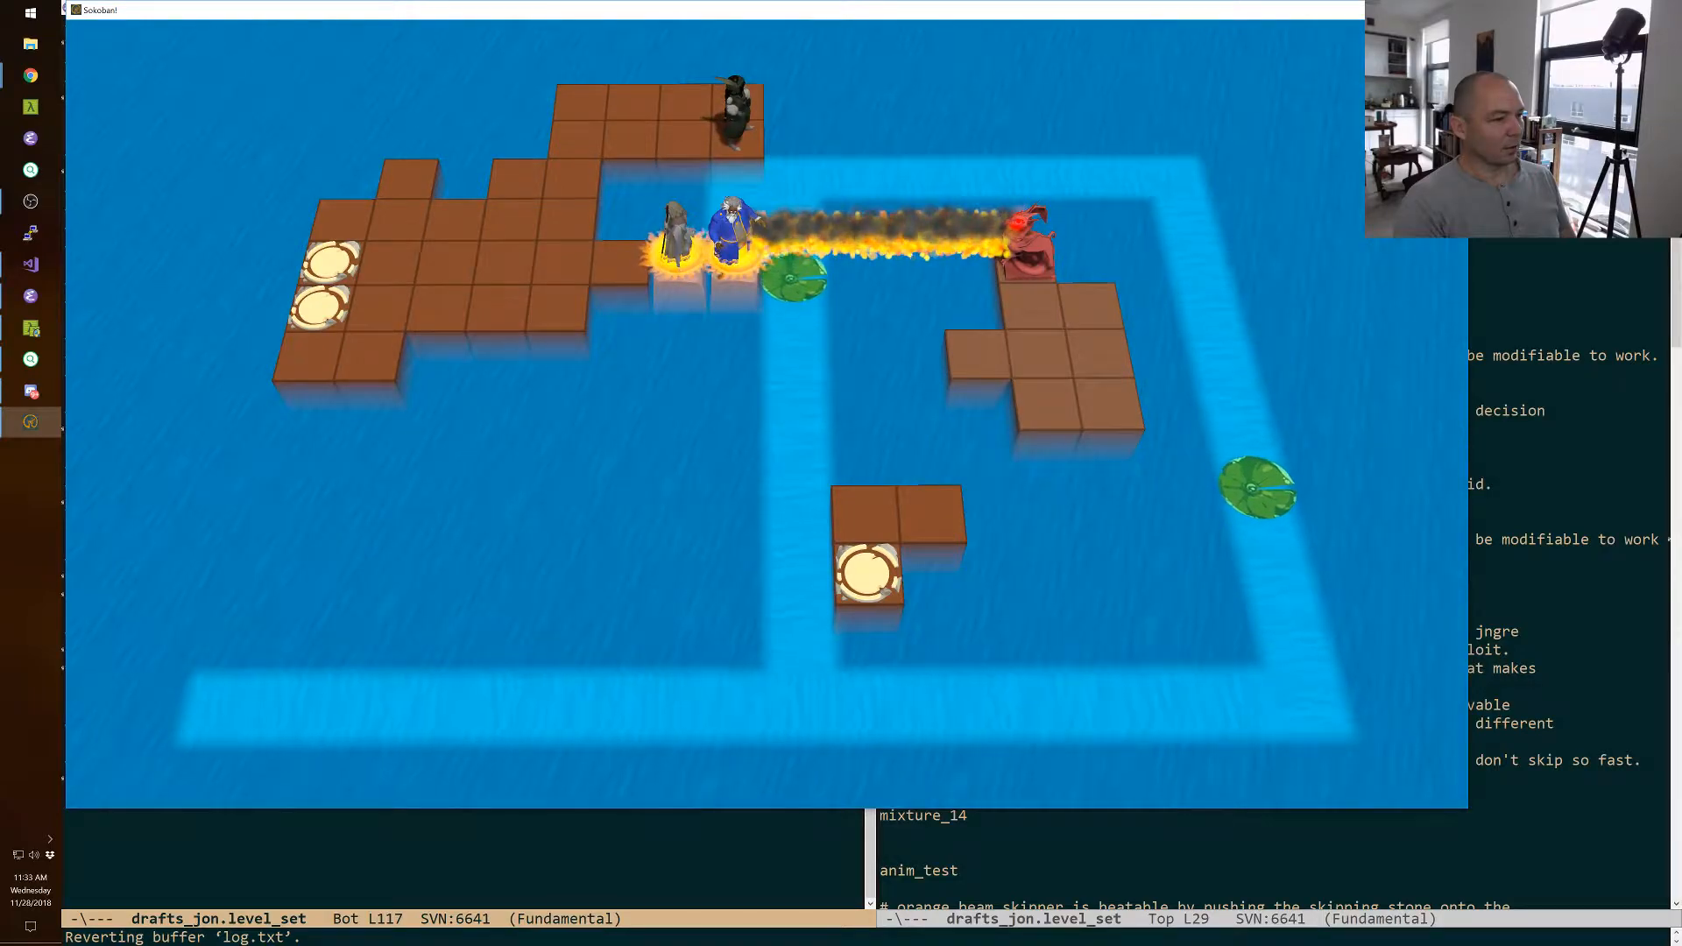
key("Right")
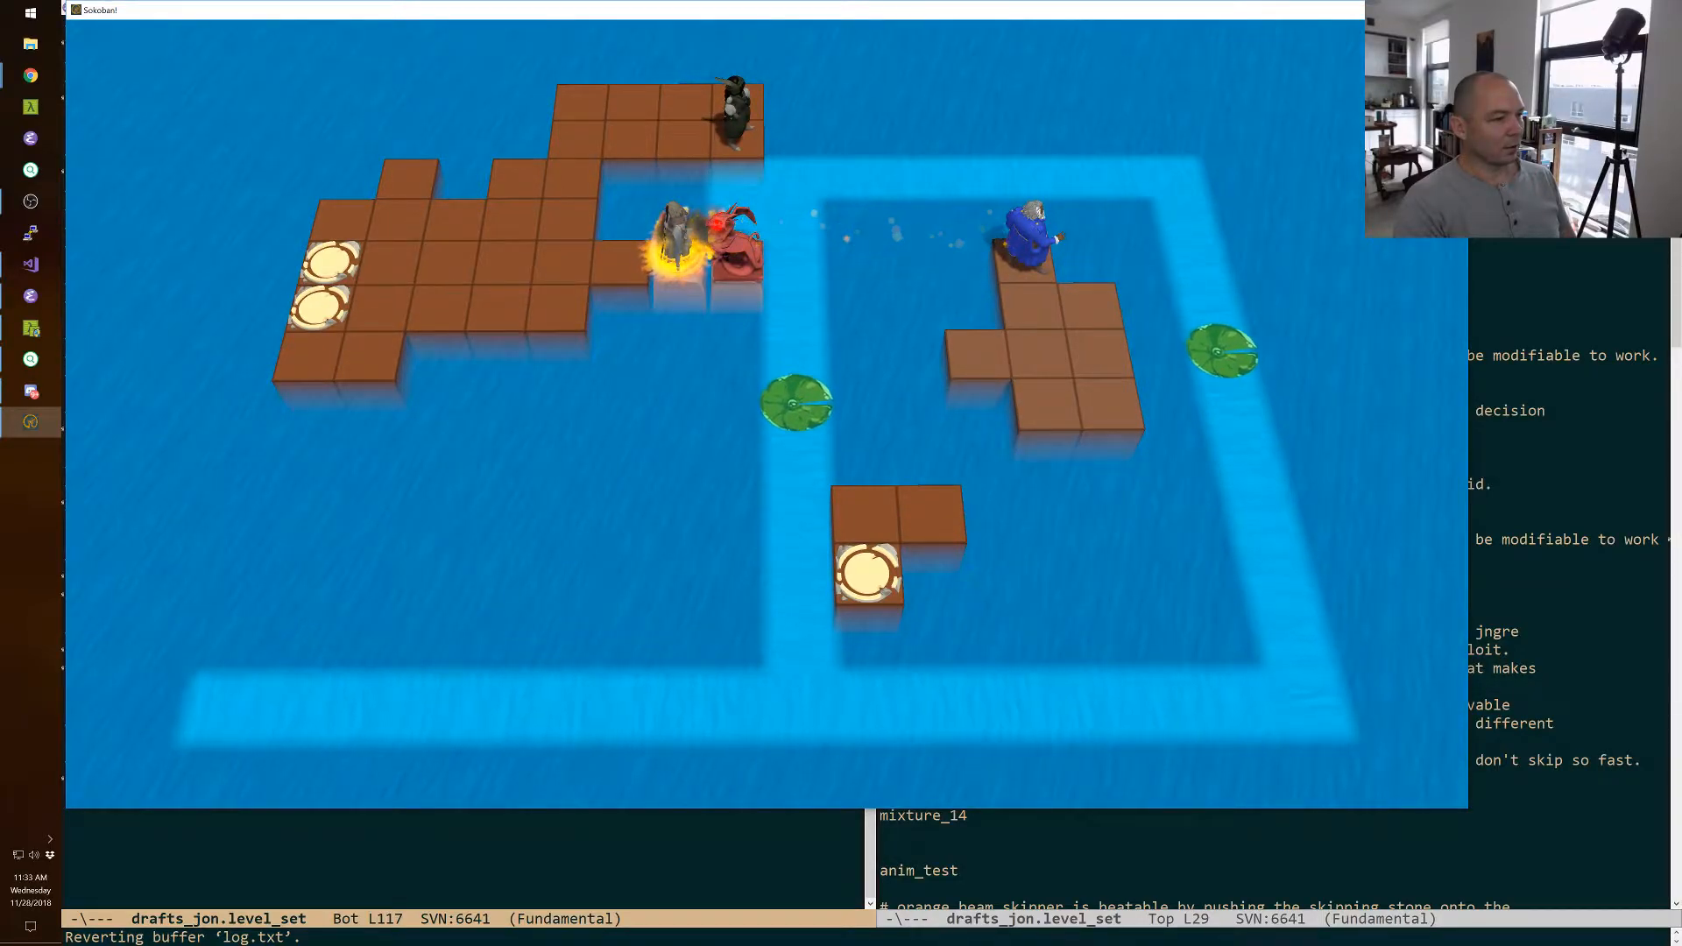
key("Down")
Move the warrior off the sunken block and up to the entrance of the rear extension.
key("space")
key("Left")
key("Left")
key("Up")
key("Up")
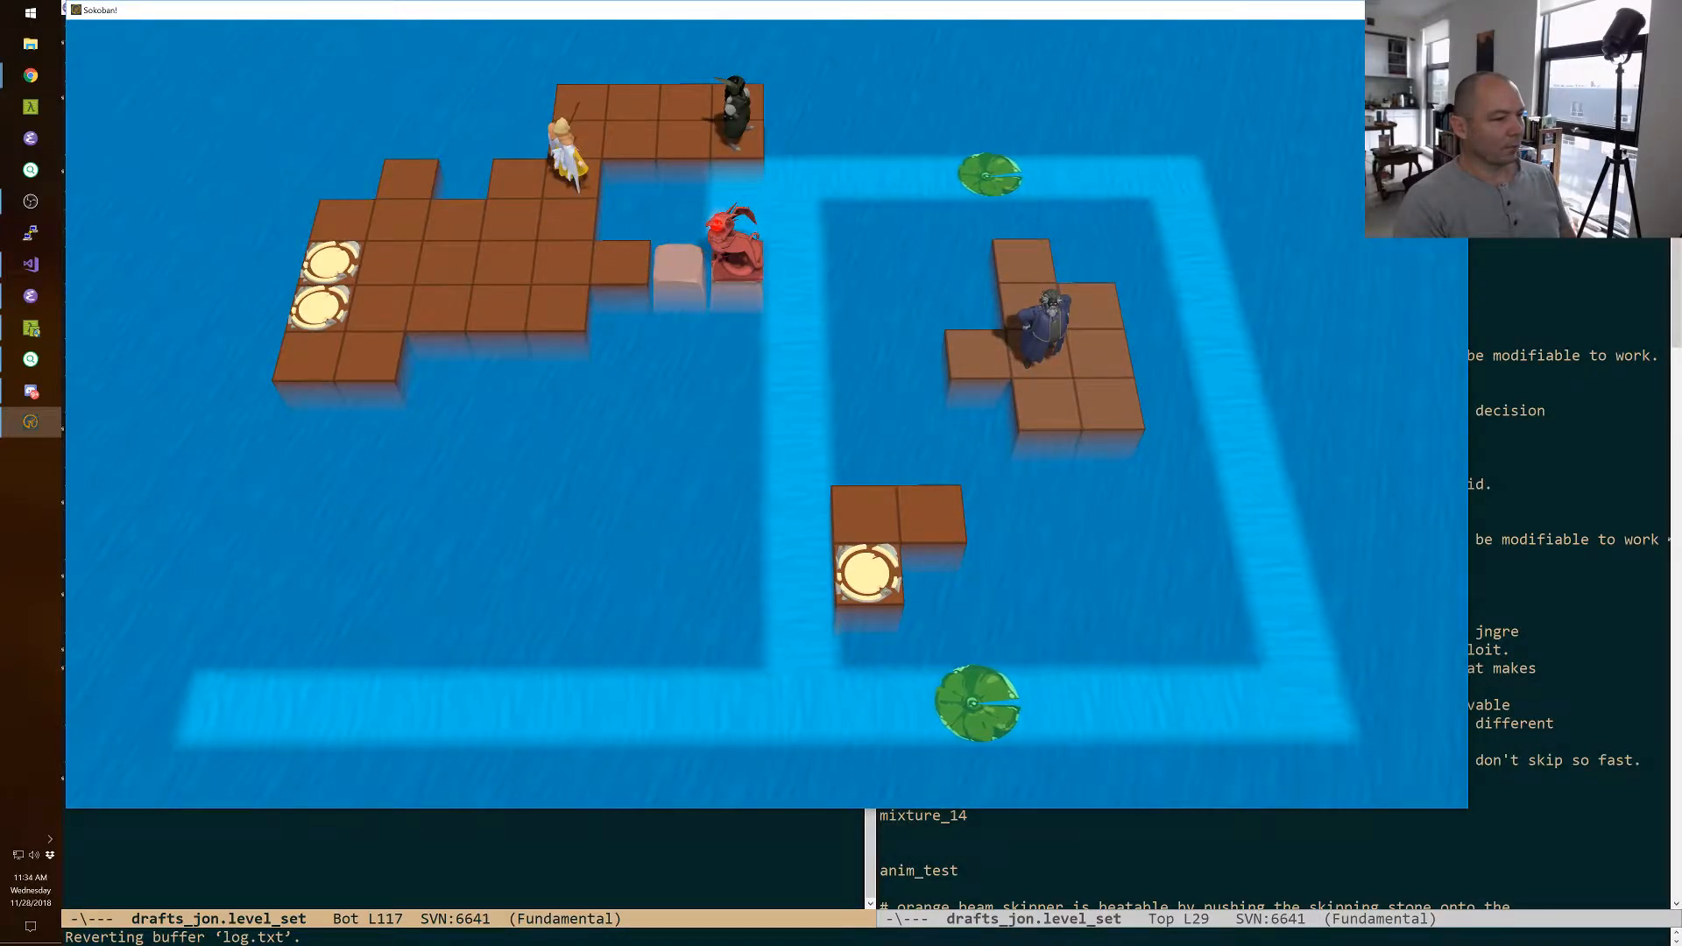
Drop the thief onto a passing lily pad, ride it down the current, and step onto the small island's goal.
key("space")
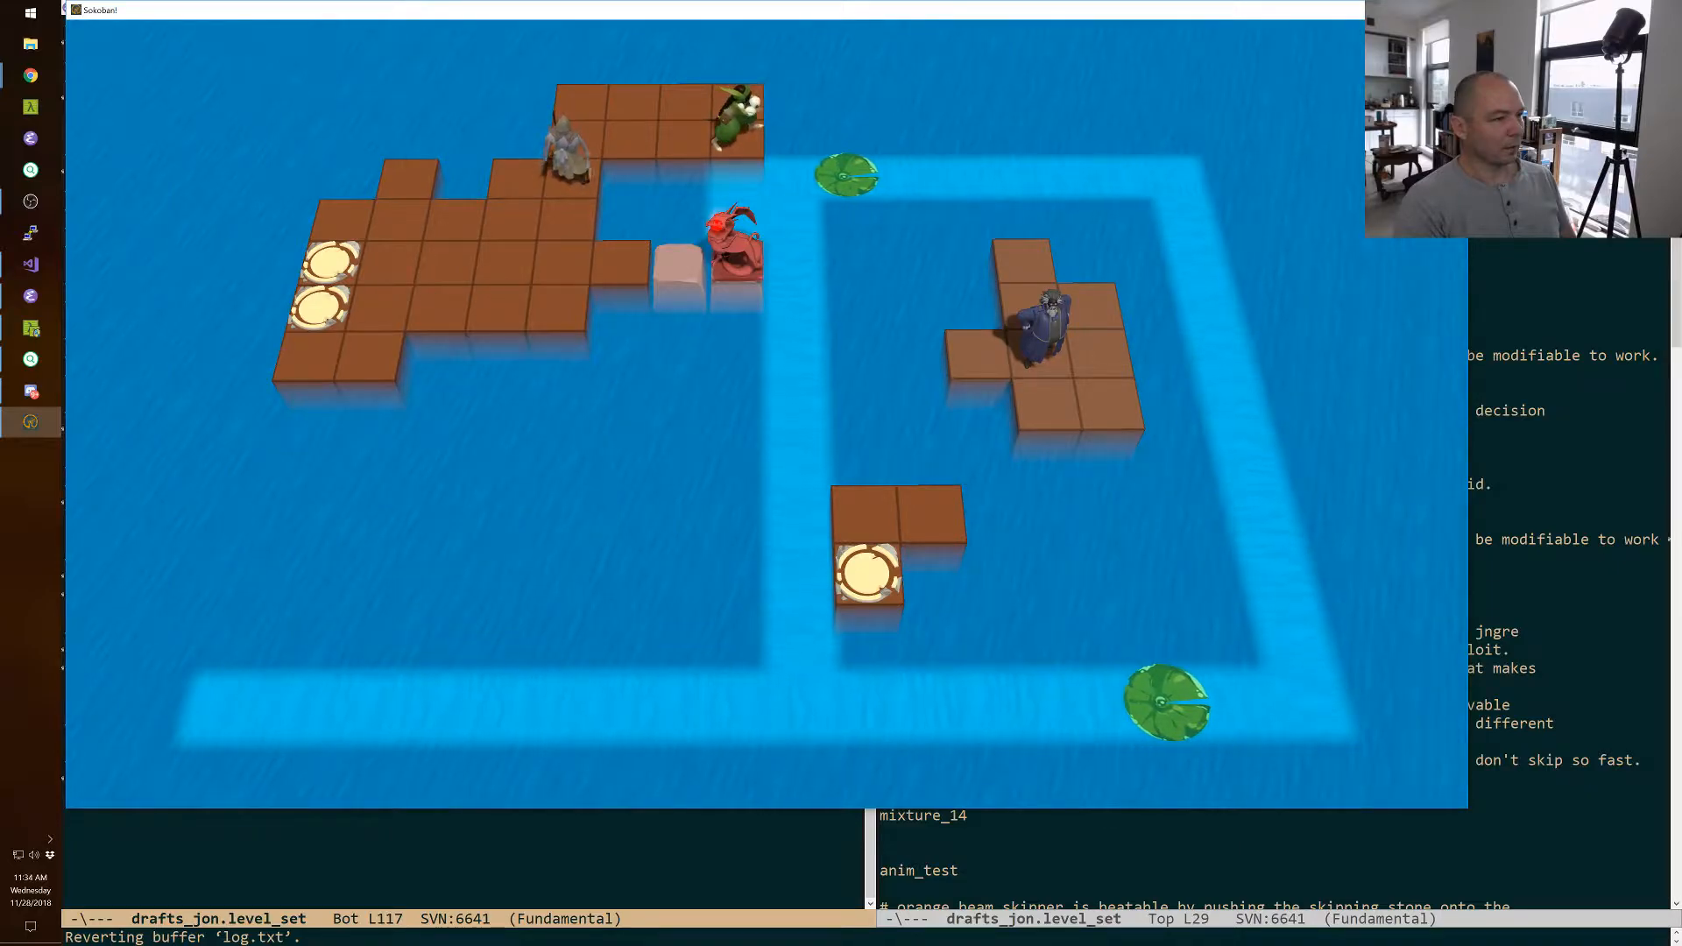
key("Down")
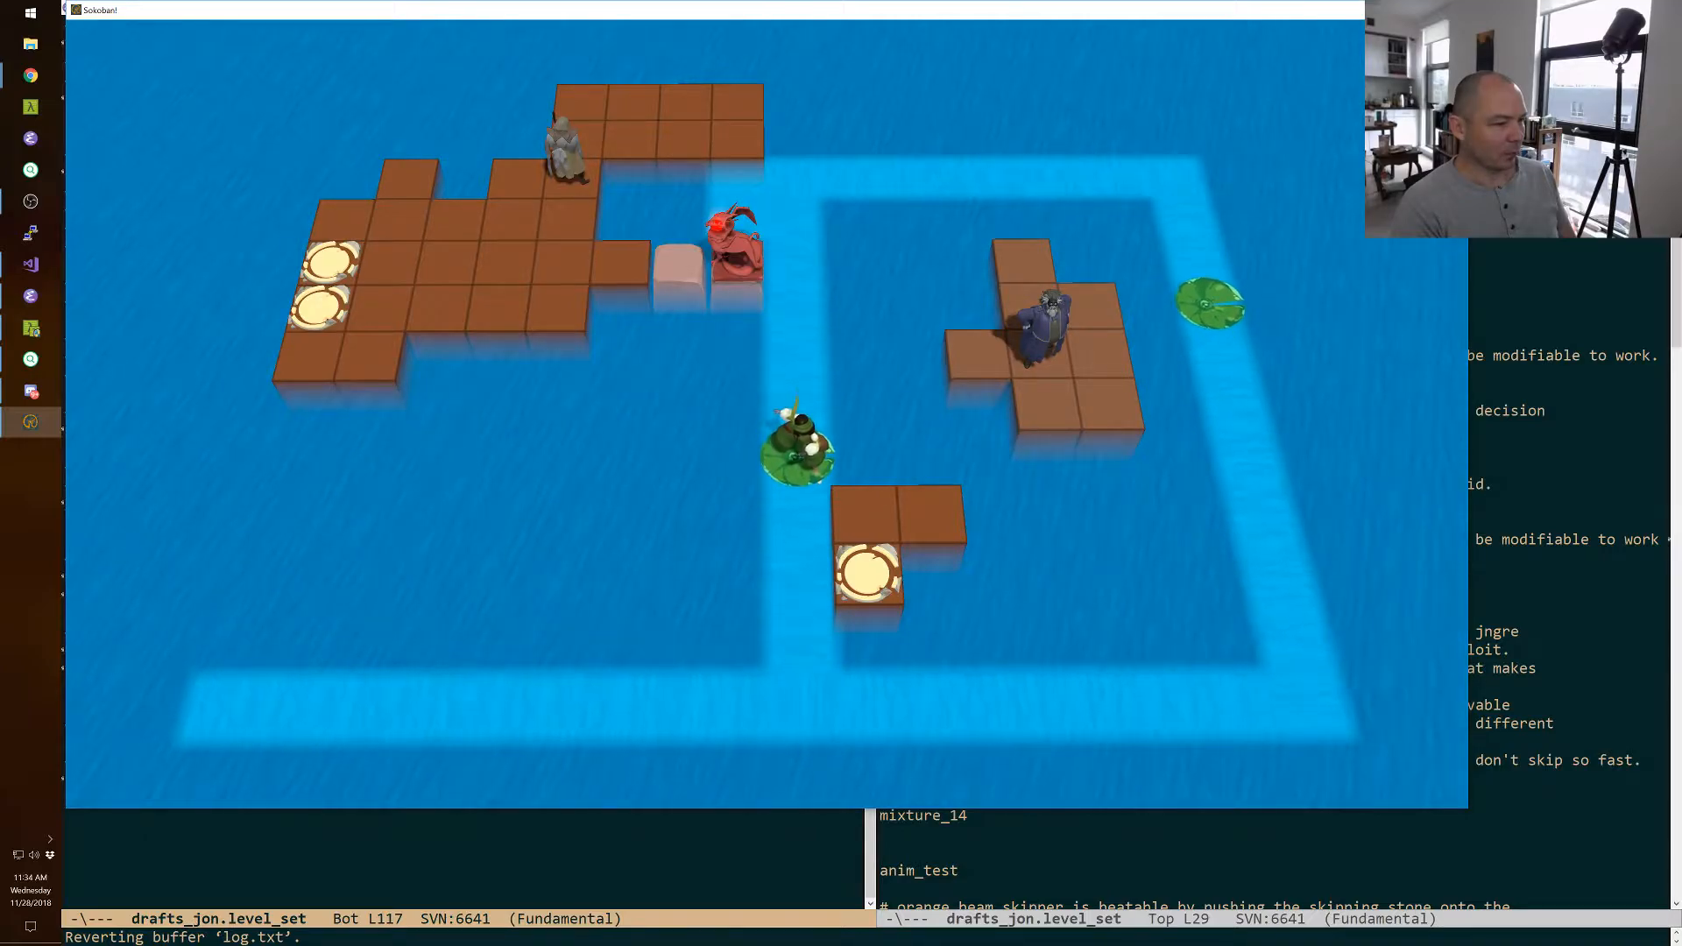
key("Right")
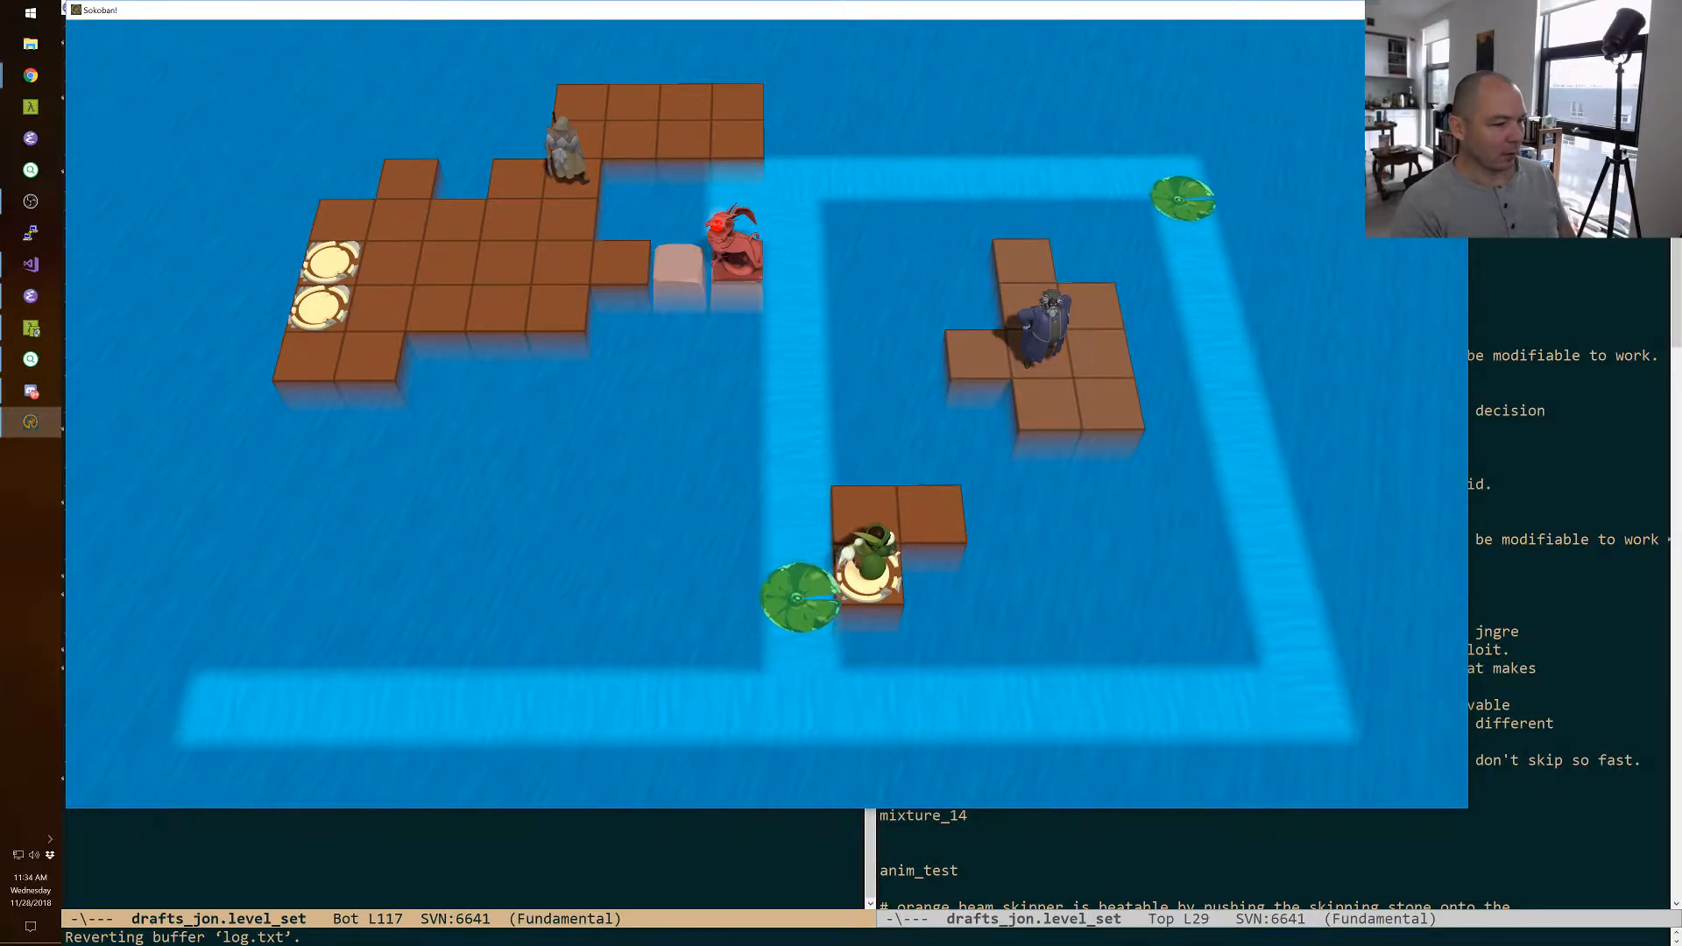
Bring the warrior back onto the first sunken block and swap the wizard back with the dragon.
key("Tab")
key("Up")
key("Up")
key("Tab")
key("Down")
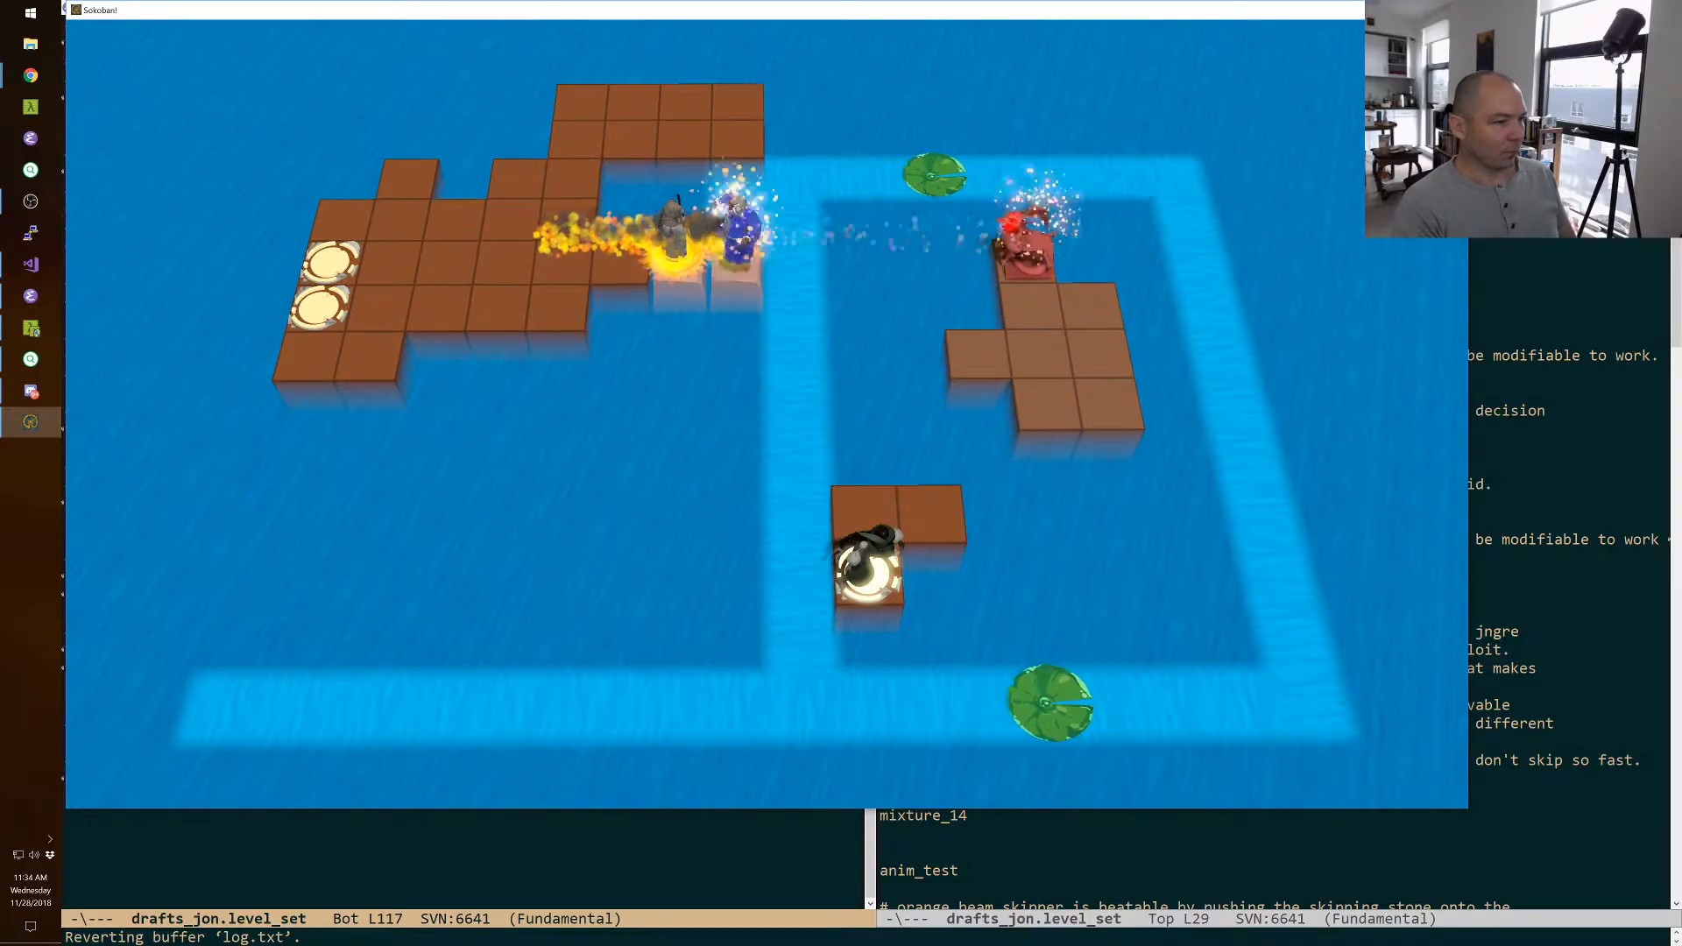
Walk the wizard across the main platform to the upper of its two goal tiles.
key("Left")
key("Left")
key("Left")
key("Left")
key("Left")
key("Left")
key("Left")
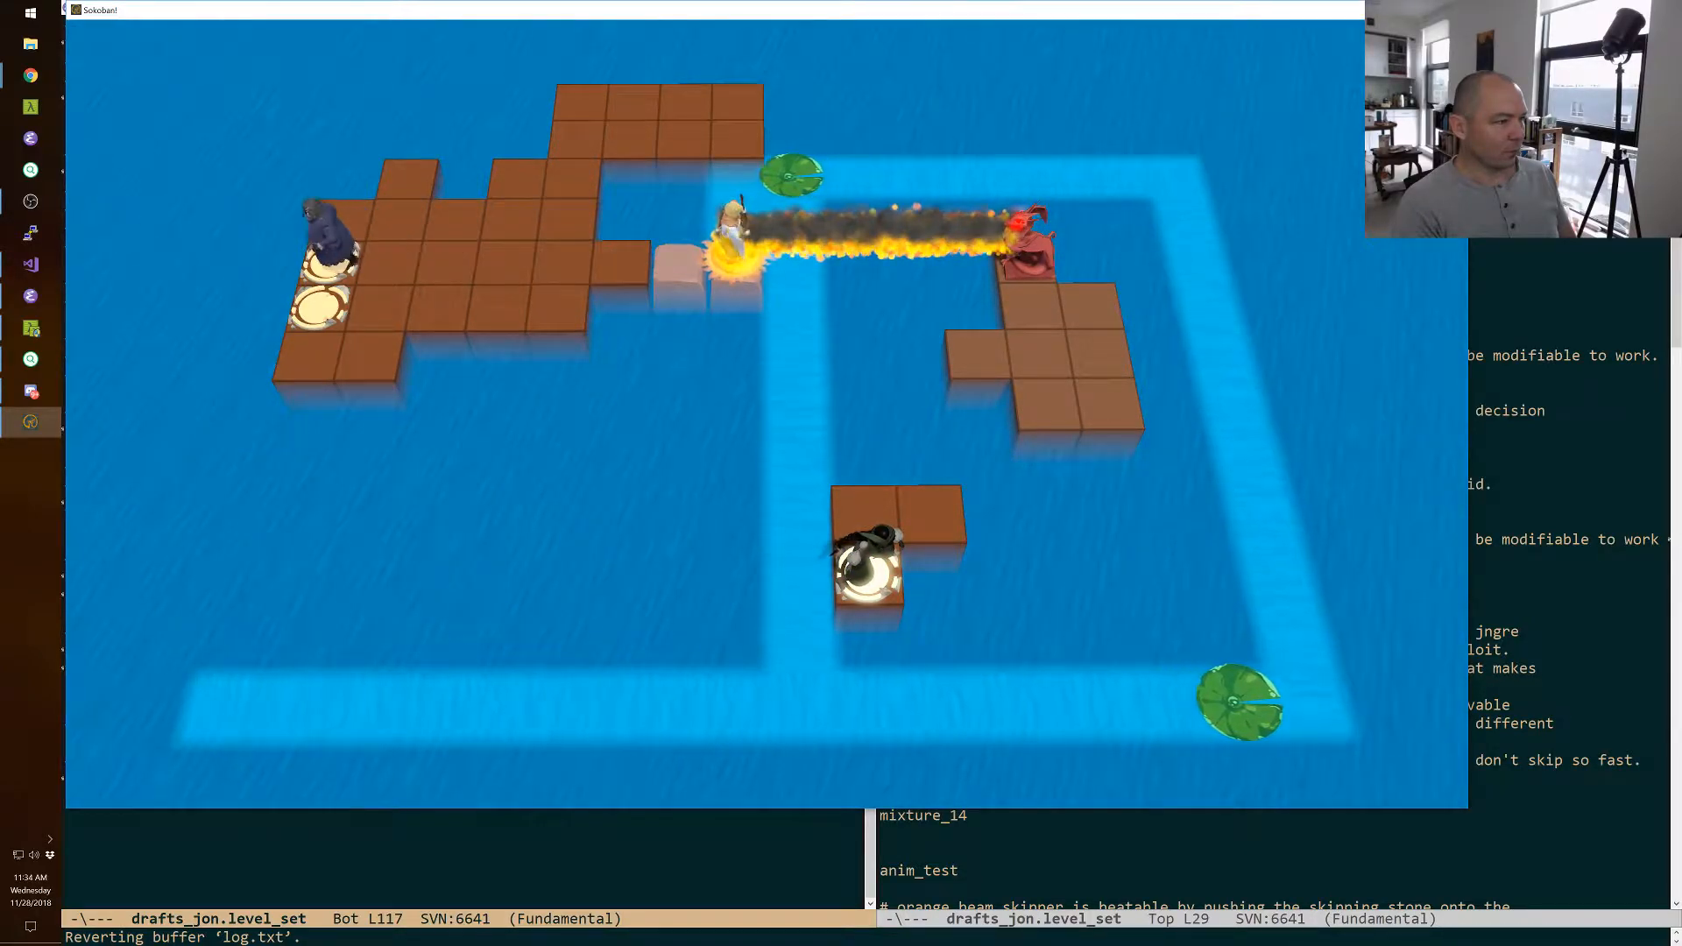
Walk the warrior off the sunken blocks and across the main platform to its lower goal tile.
key("Tab")
key("Left")
key("Left")
key("Left")
key("Left")
key("Down")
key("Left")
key("Left")
key("Left")
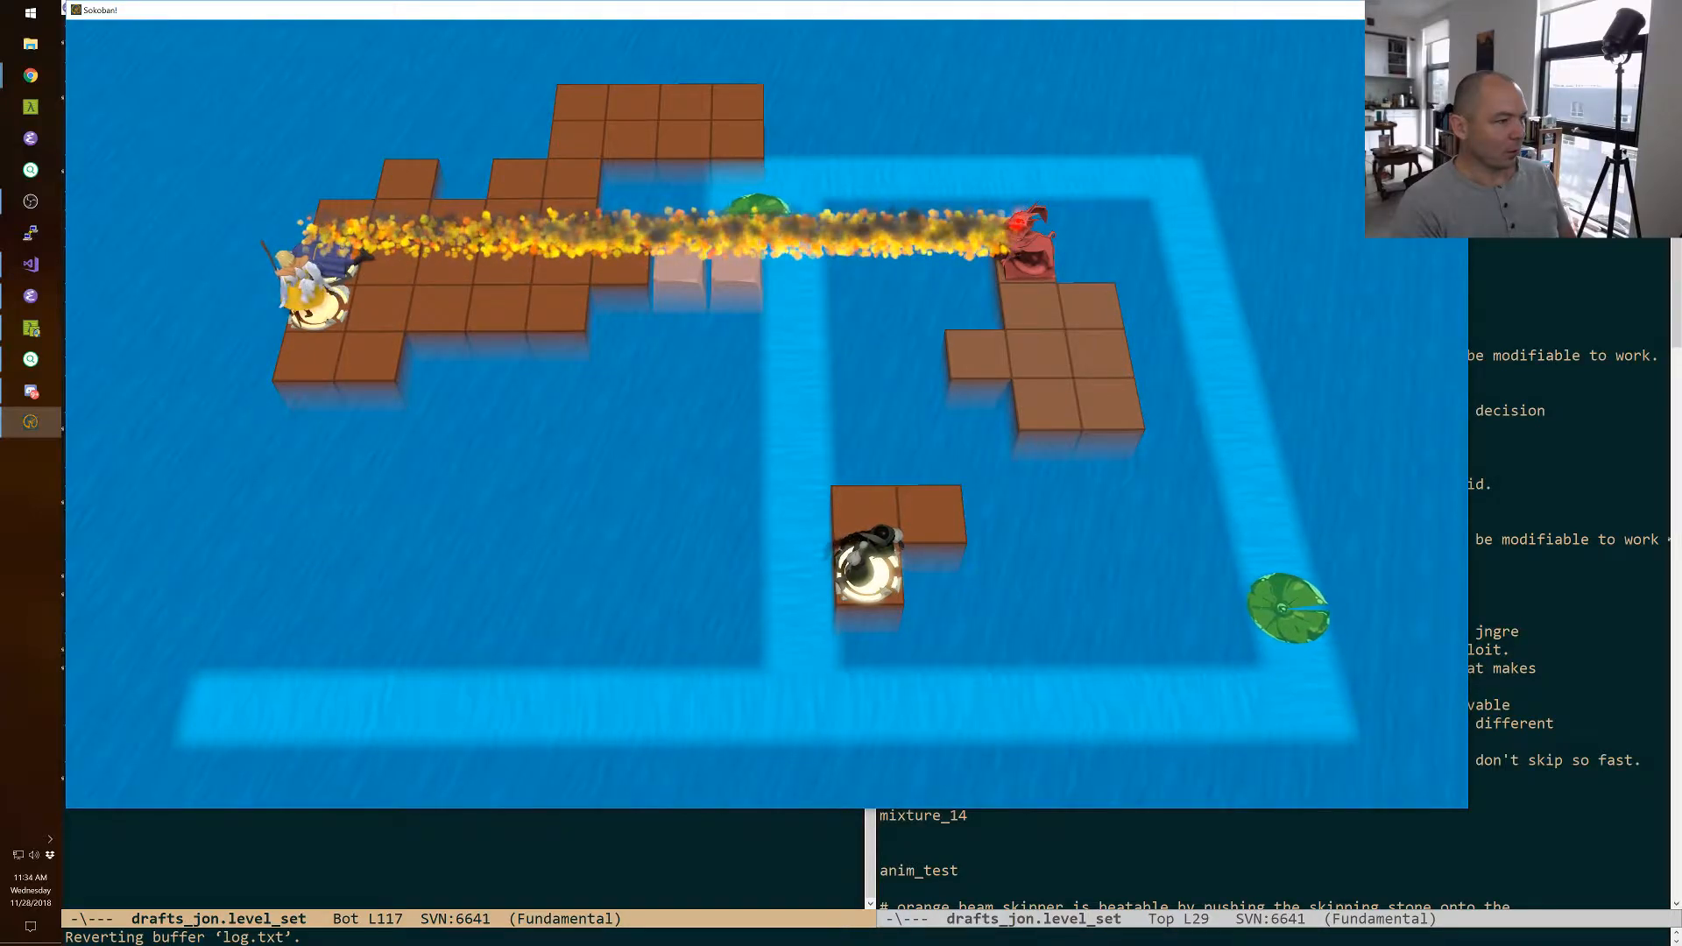
Move the warrior through the fire line and back to its goal to complete the level, and reopen wizard_drop.
key("Right")
key("Right")
key("Up")
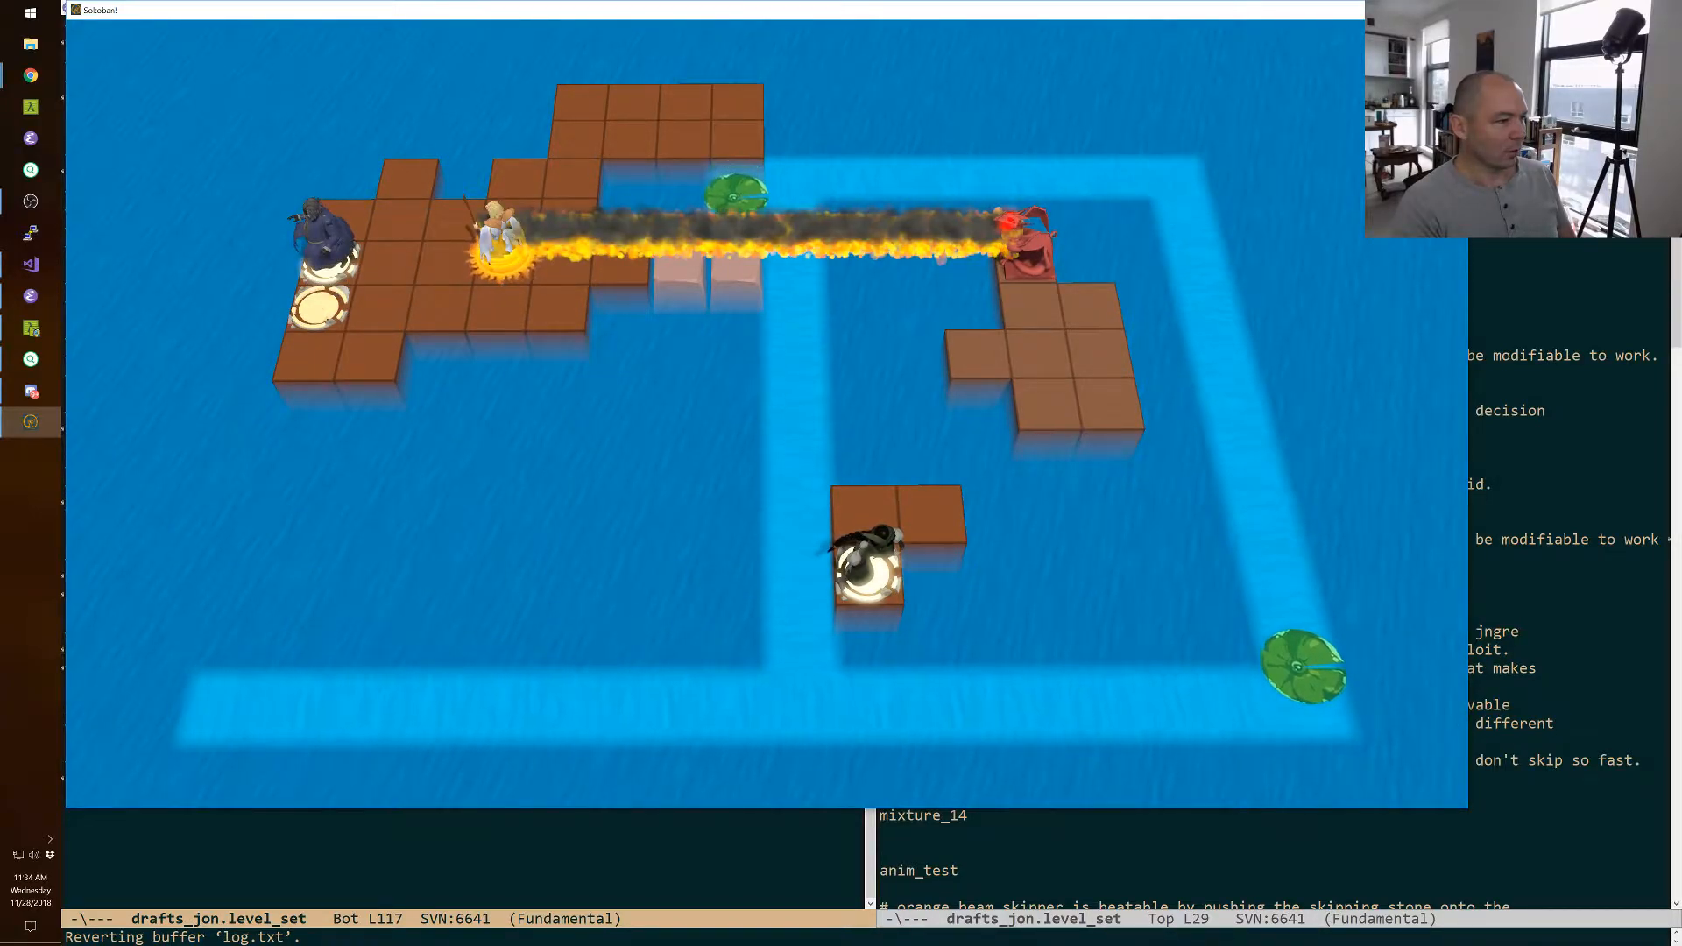
key("Left")
key("Down")
key("Tab")
key("Left")
key("Left")
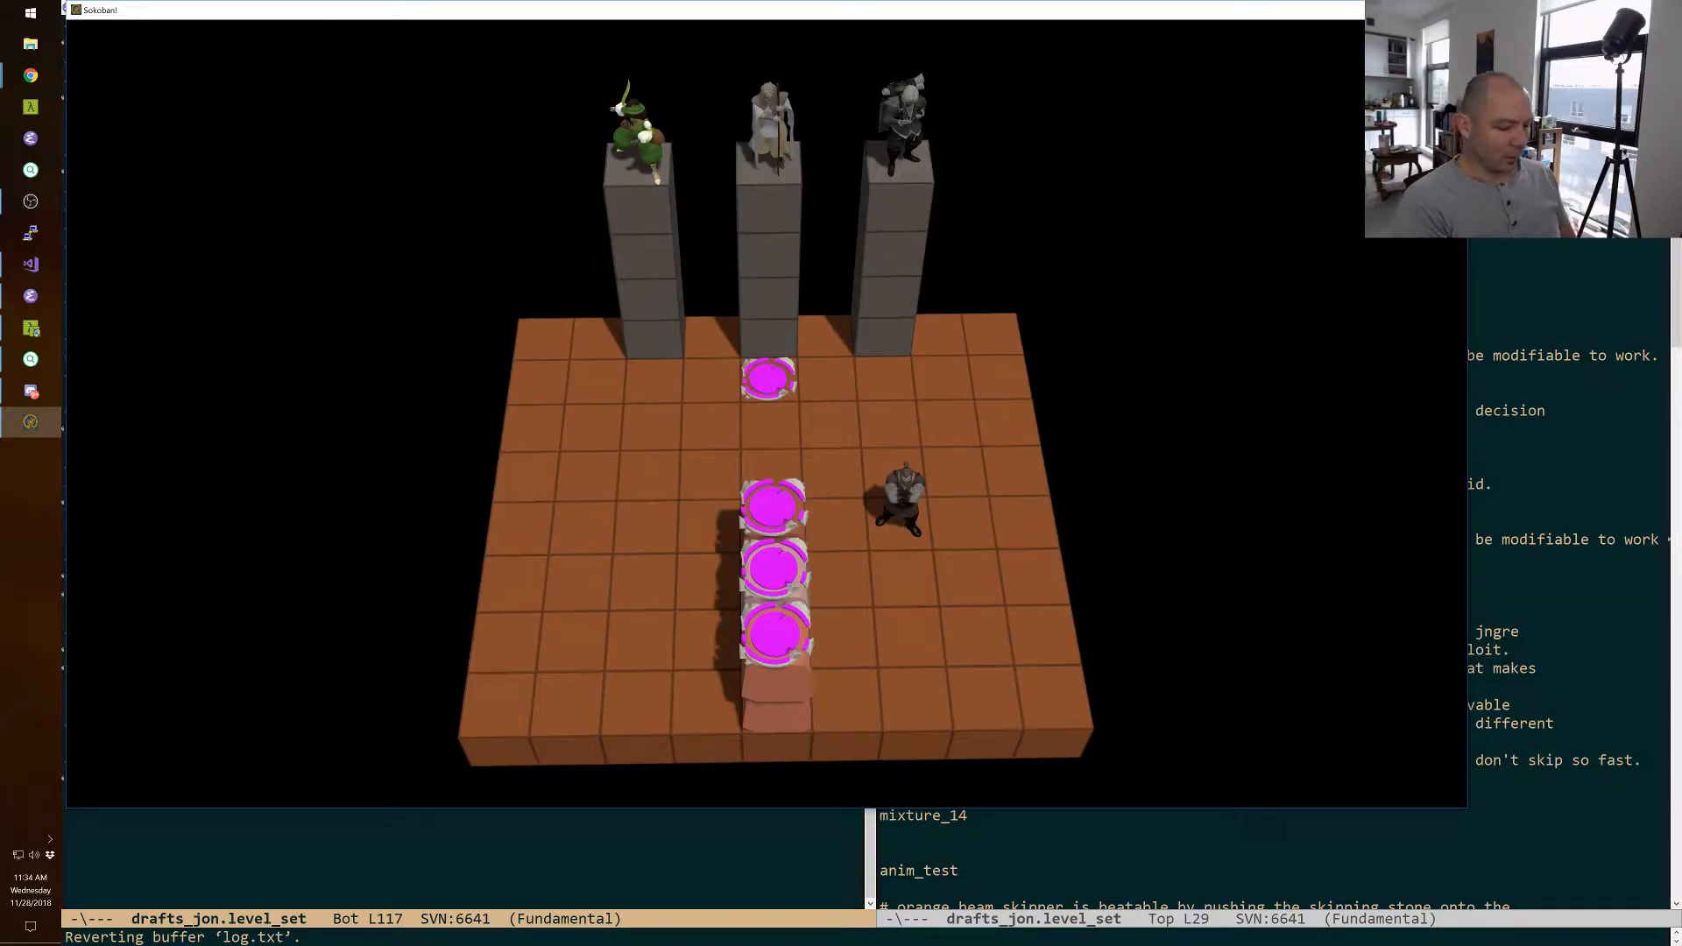
key("Page_Up")
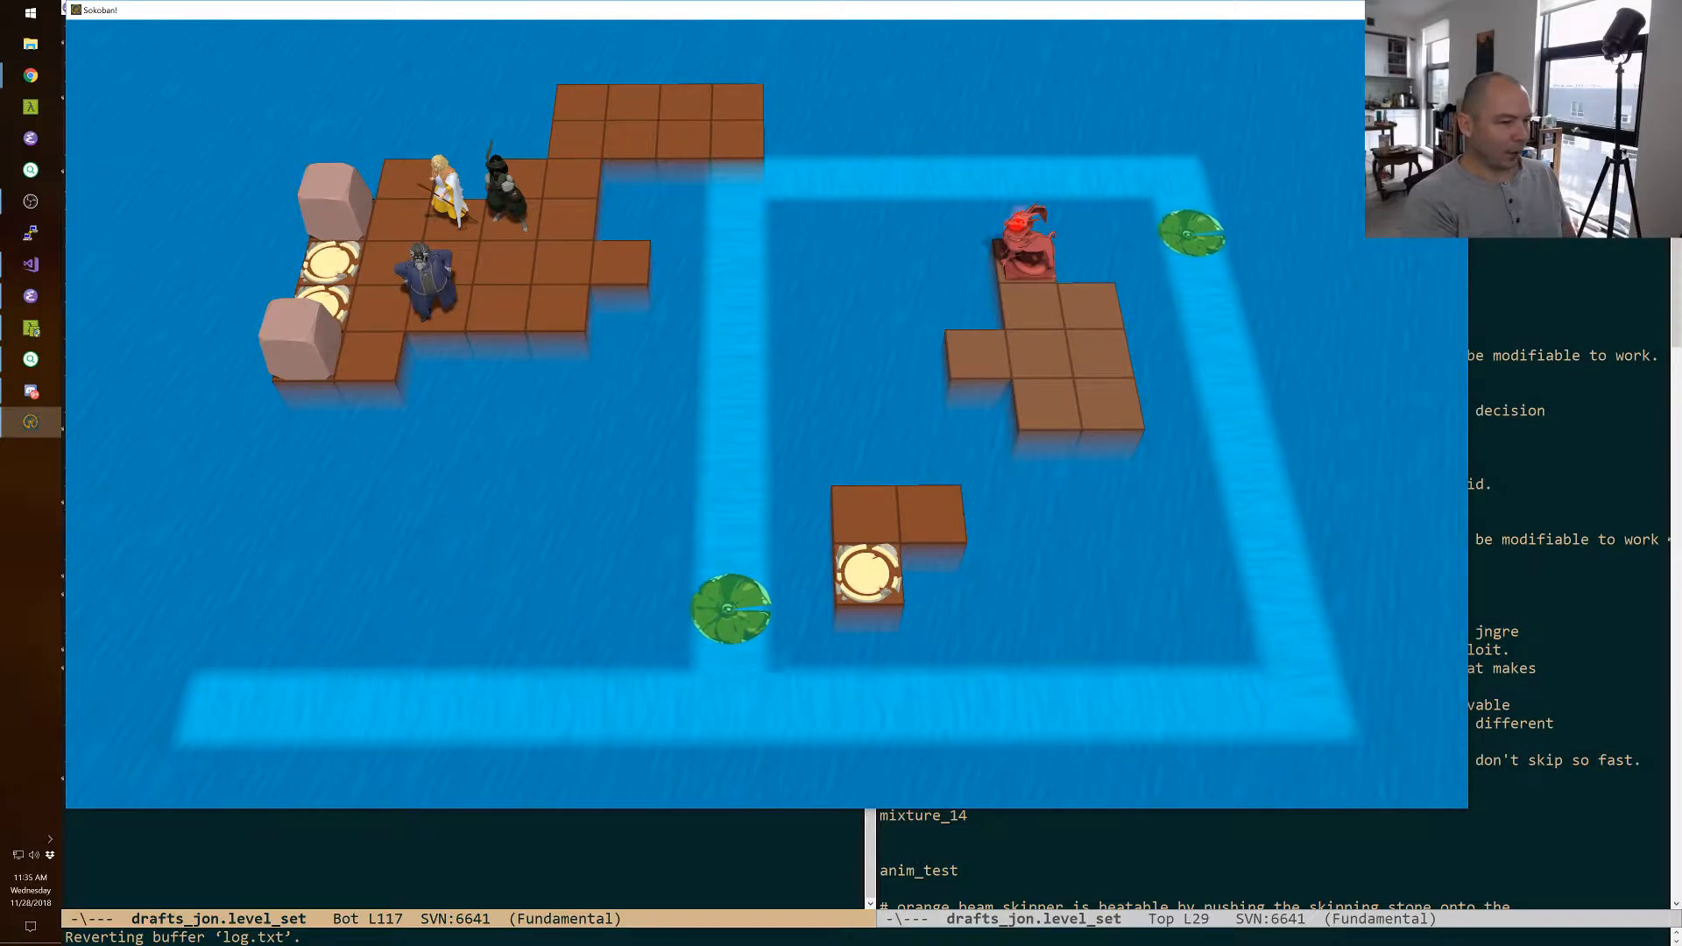
Move the lower of the two goal tiles beside the stone blocks onto the dragon's island in the level editor.
key("F11")
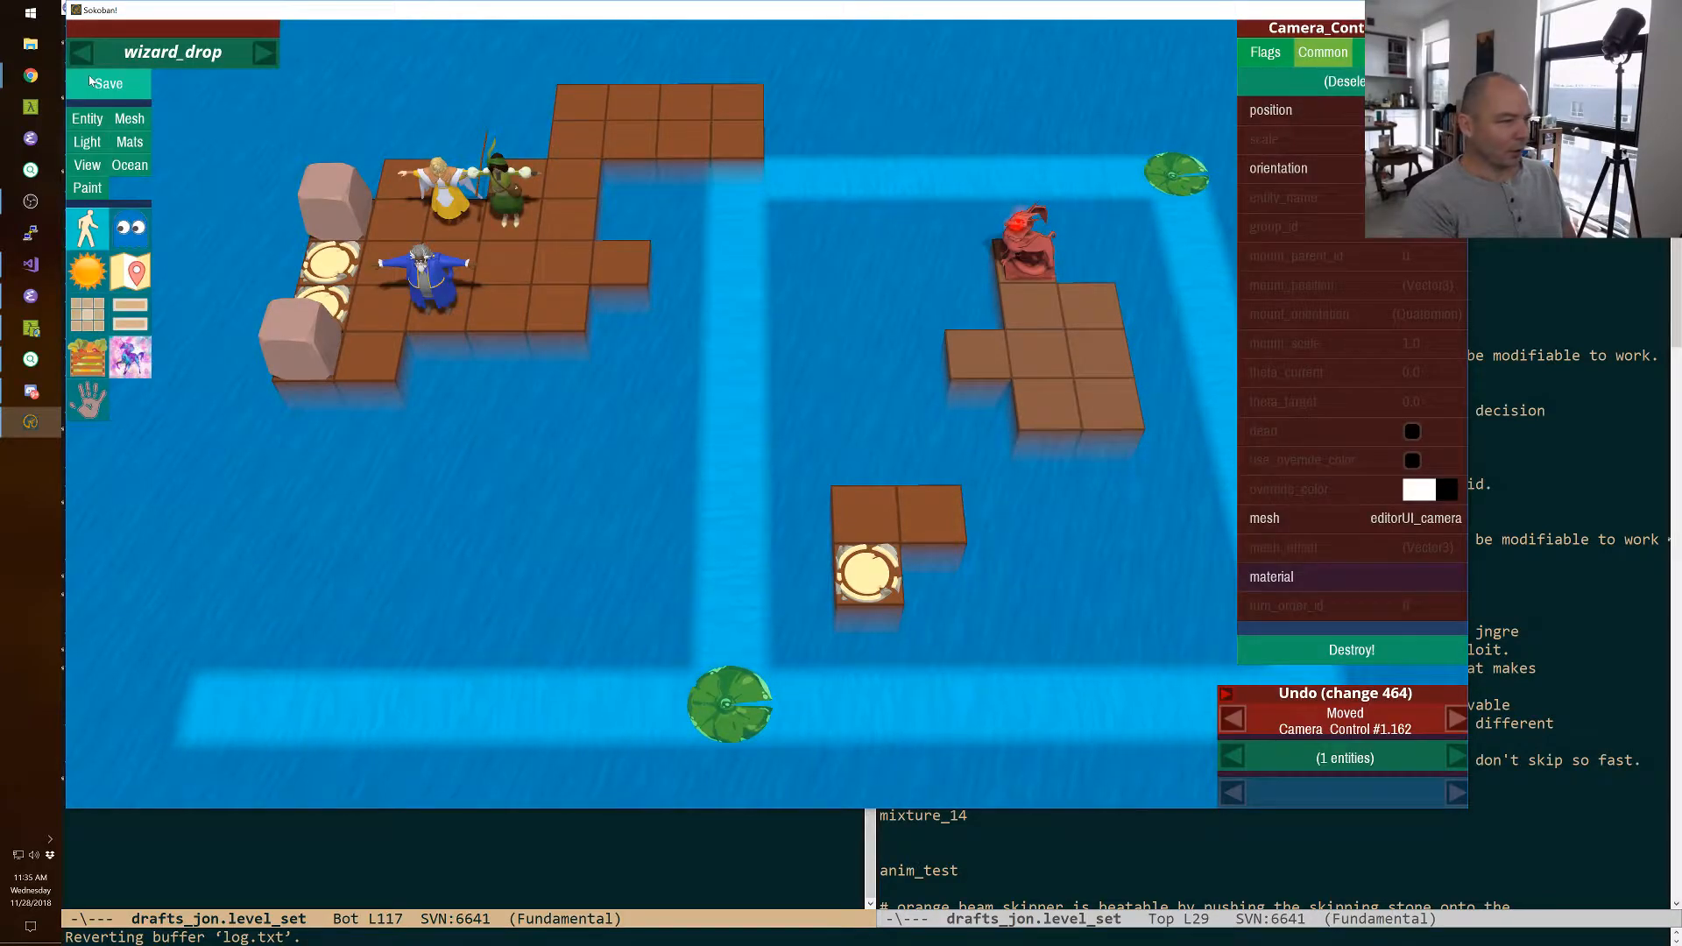
right_click(88, 81)
right_click_drag(766, 415, 749, 414)
left_click(352, 280)
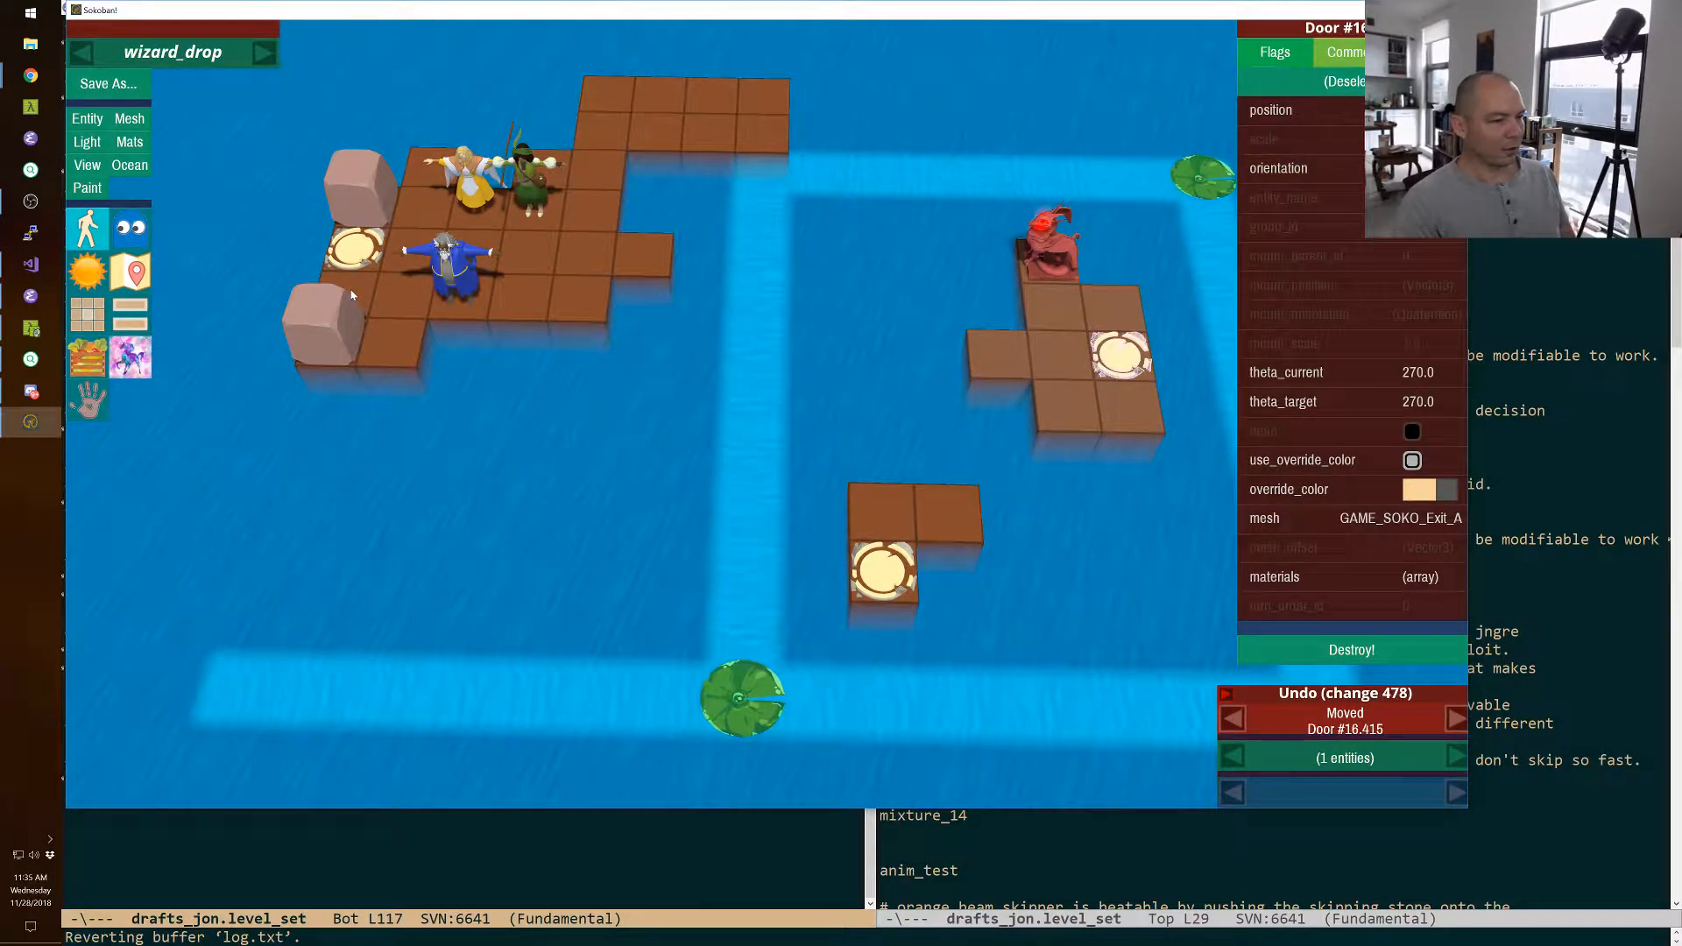
key("Escape")
Switch to Emacs and add the comment "# wizard_drop works but needs polish." above wizard_drop in drafts_jon.level_set.
key("alt+Tab")
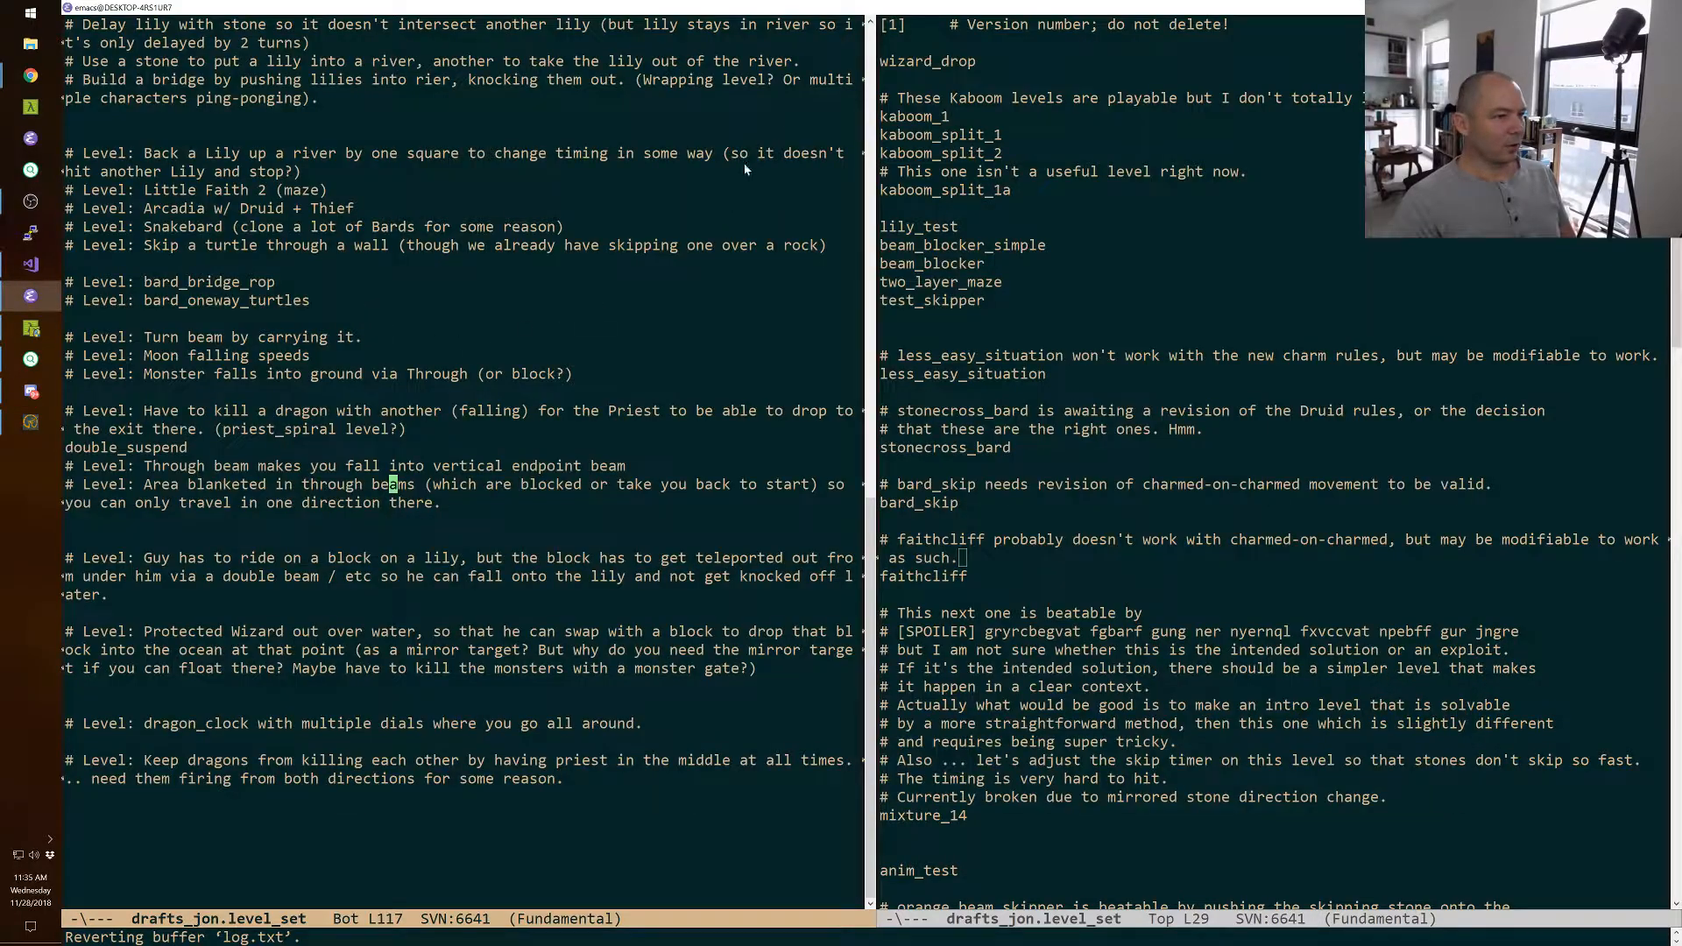
left_click(953, 46)
key("Return")
type("#")
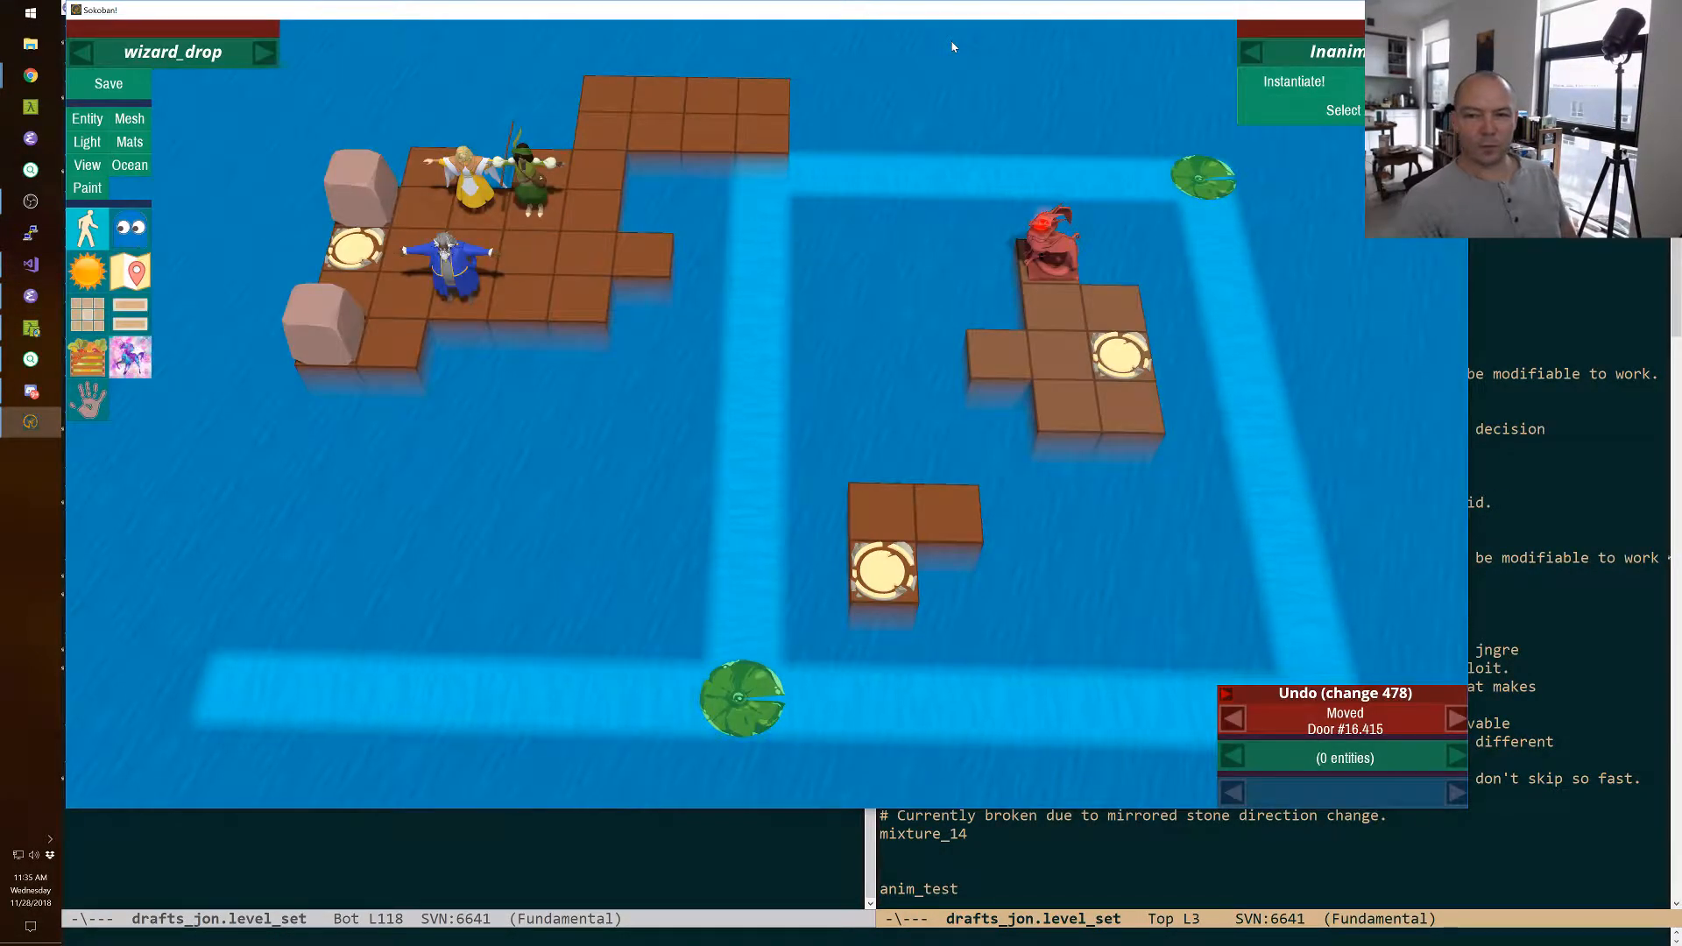
right_click_drag(952, 47, 769, 420, "shift")
Add the comment line "# Also, FIX THE DAMN DRAGON BREATH SOUND AAAAARGH" above wizard_drop, save the file and return to Sokoban.
key("alt+Tab")
key("Return")
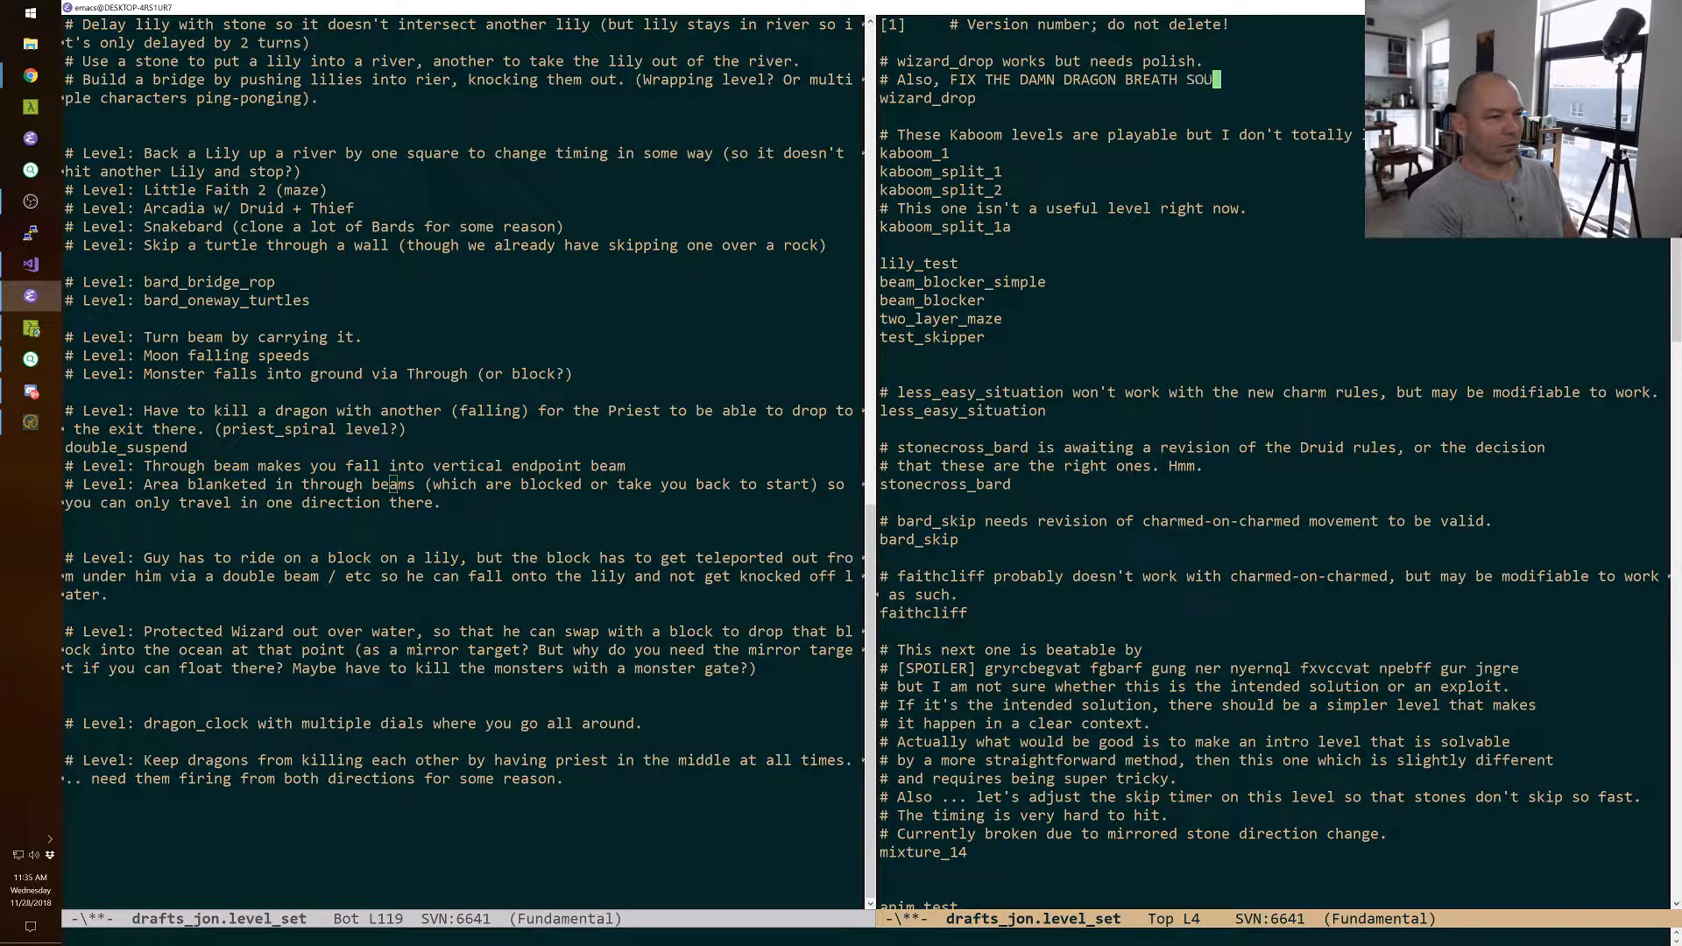
key("ctrl+x")
key("ctrl+s")
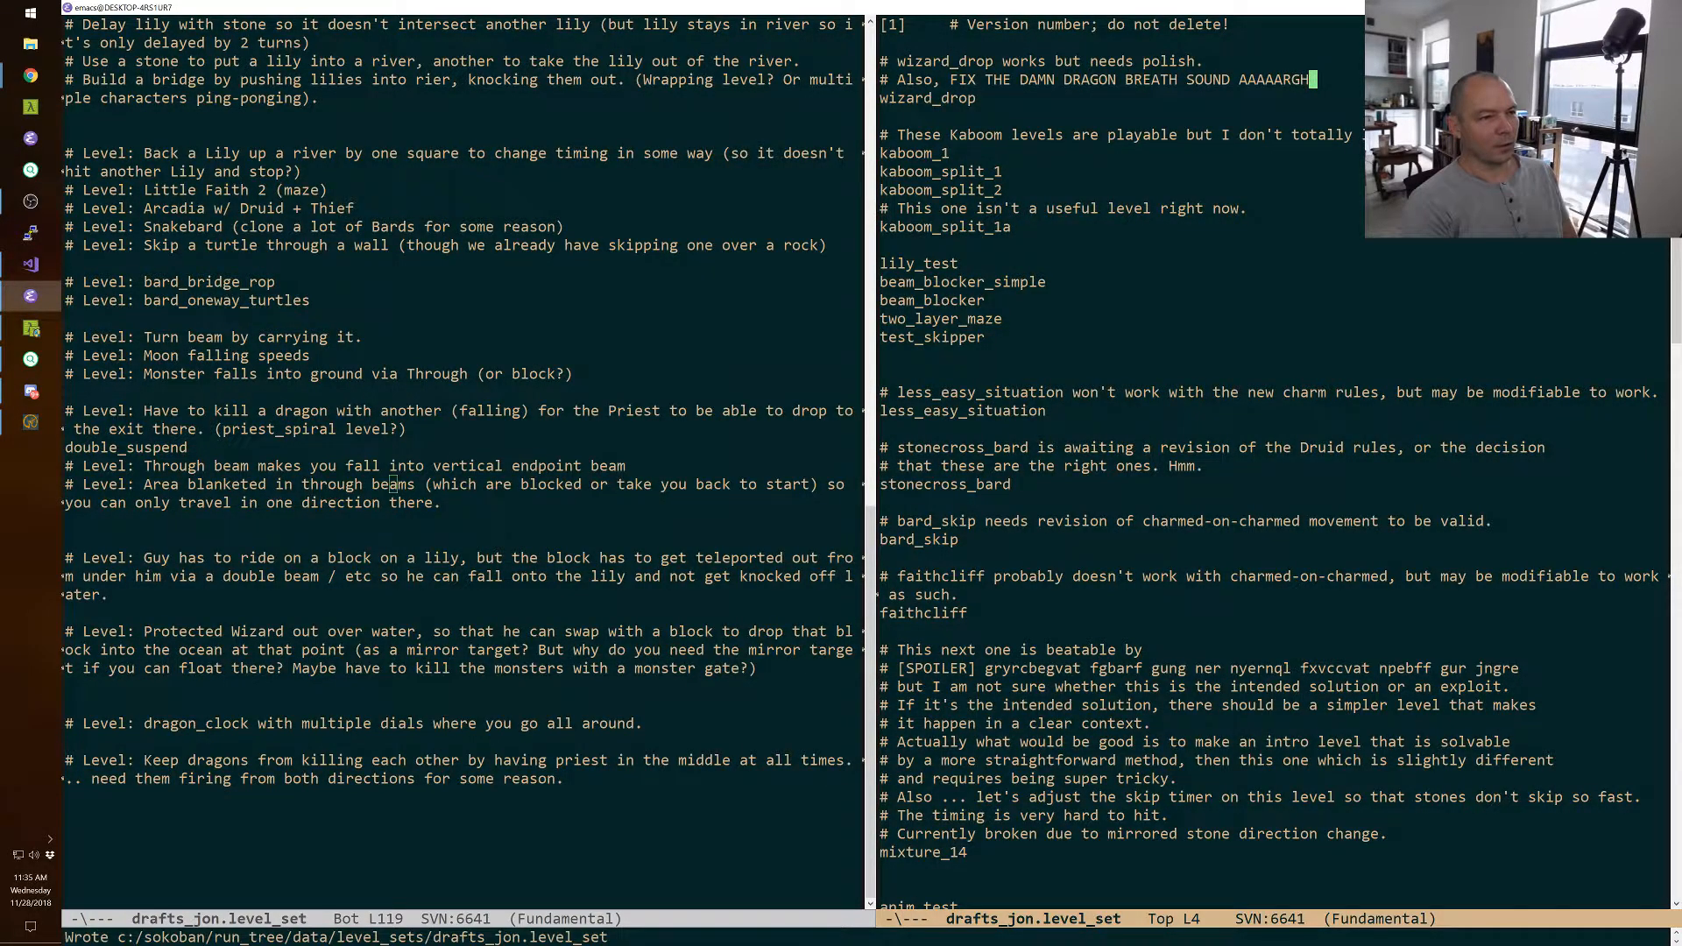
key("alt+Tab")
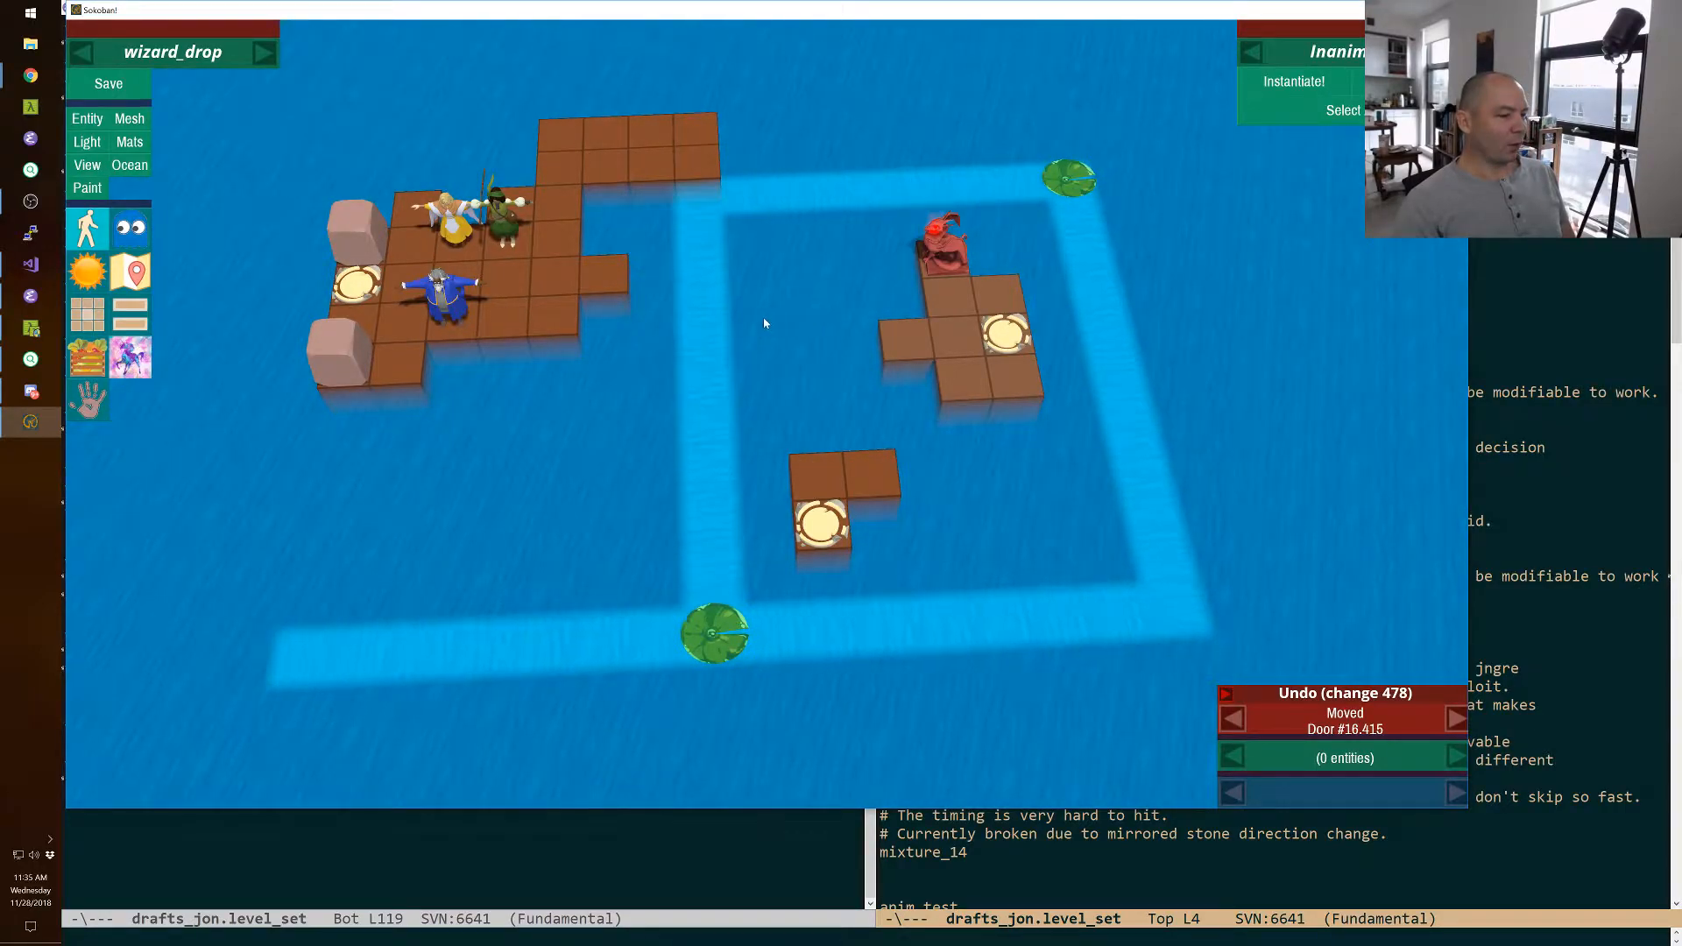
Extend the lower river's west end farther west in the ocean map, save the level and switch to play mode.
left_click(131, 167)
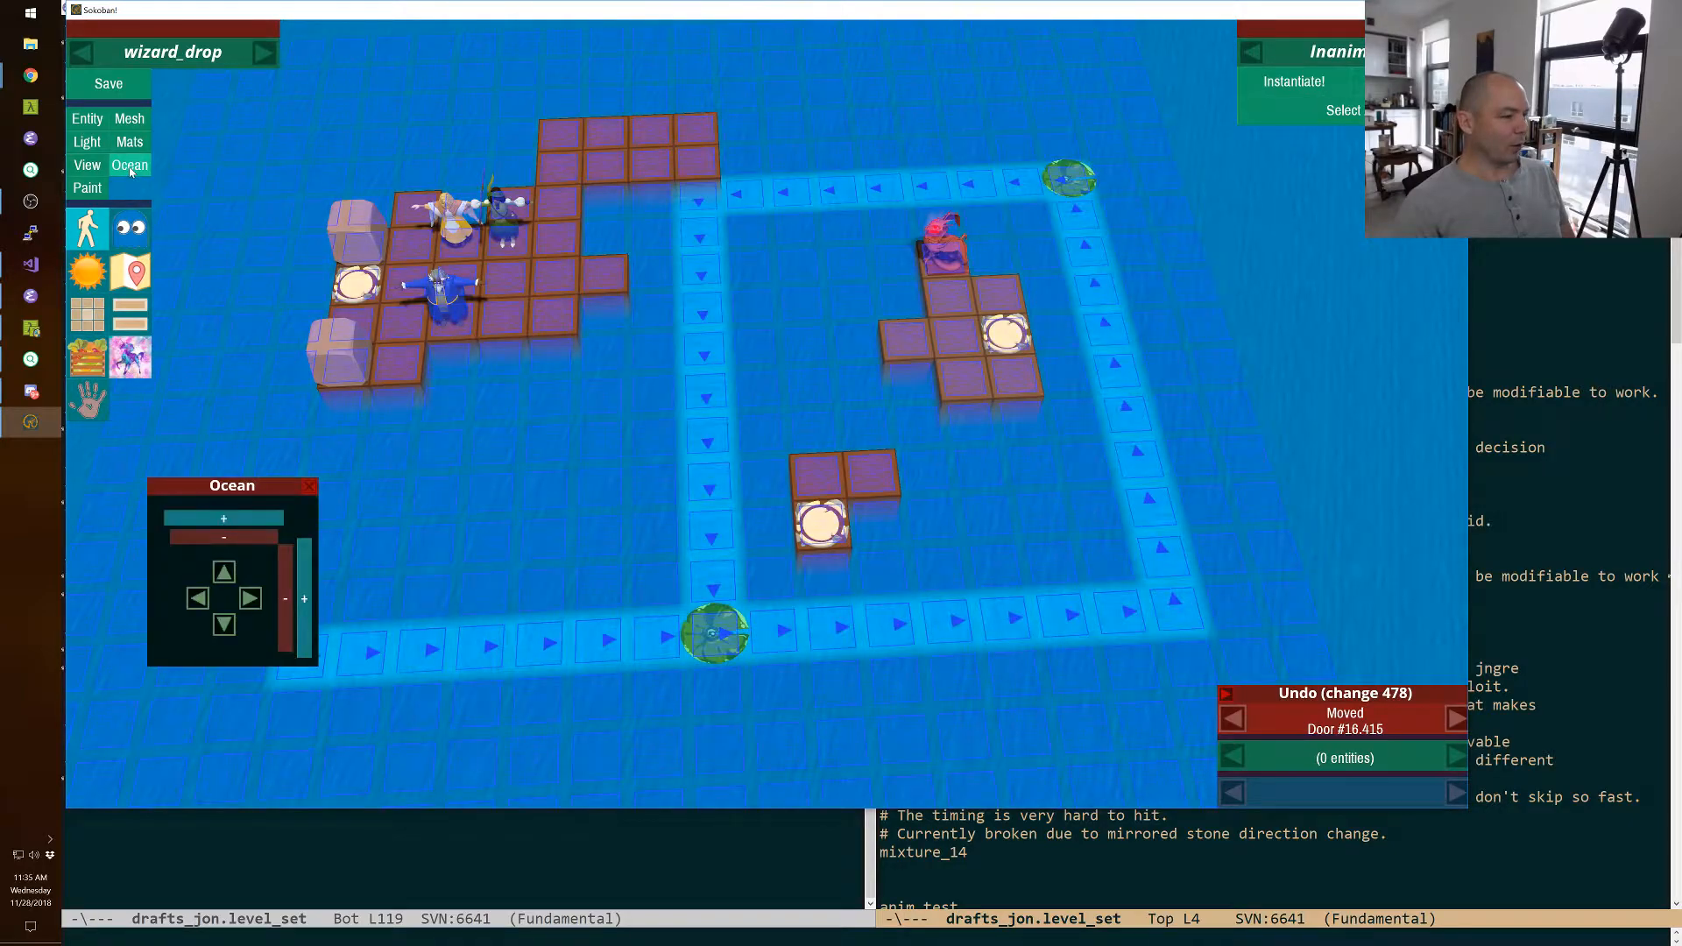
right_click_drag(774, 422, 764, 424)
left_click_drag(534, 480, 385, 454)
left_click(387, 455)
right_click_drag(386, 455, 397, 454)
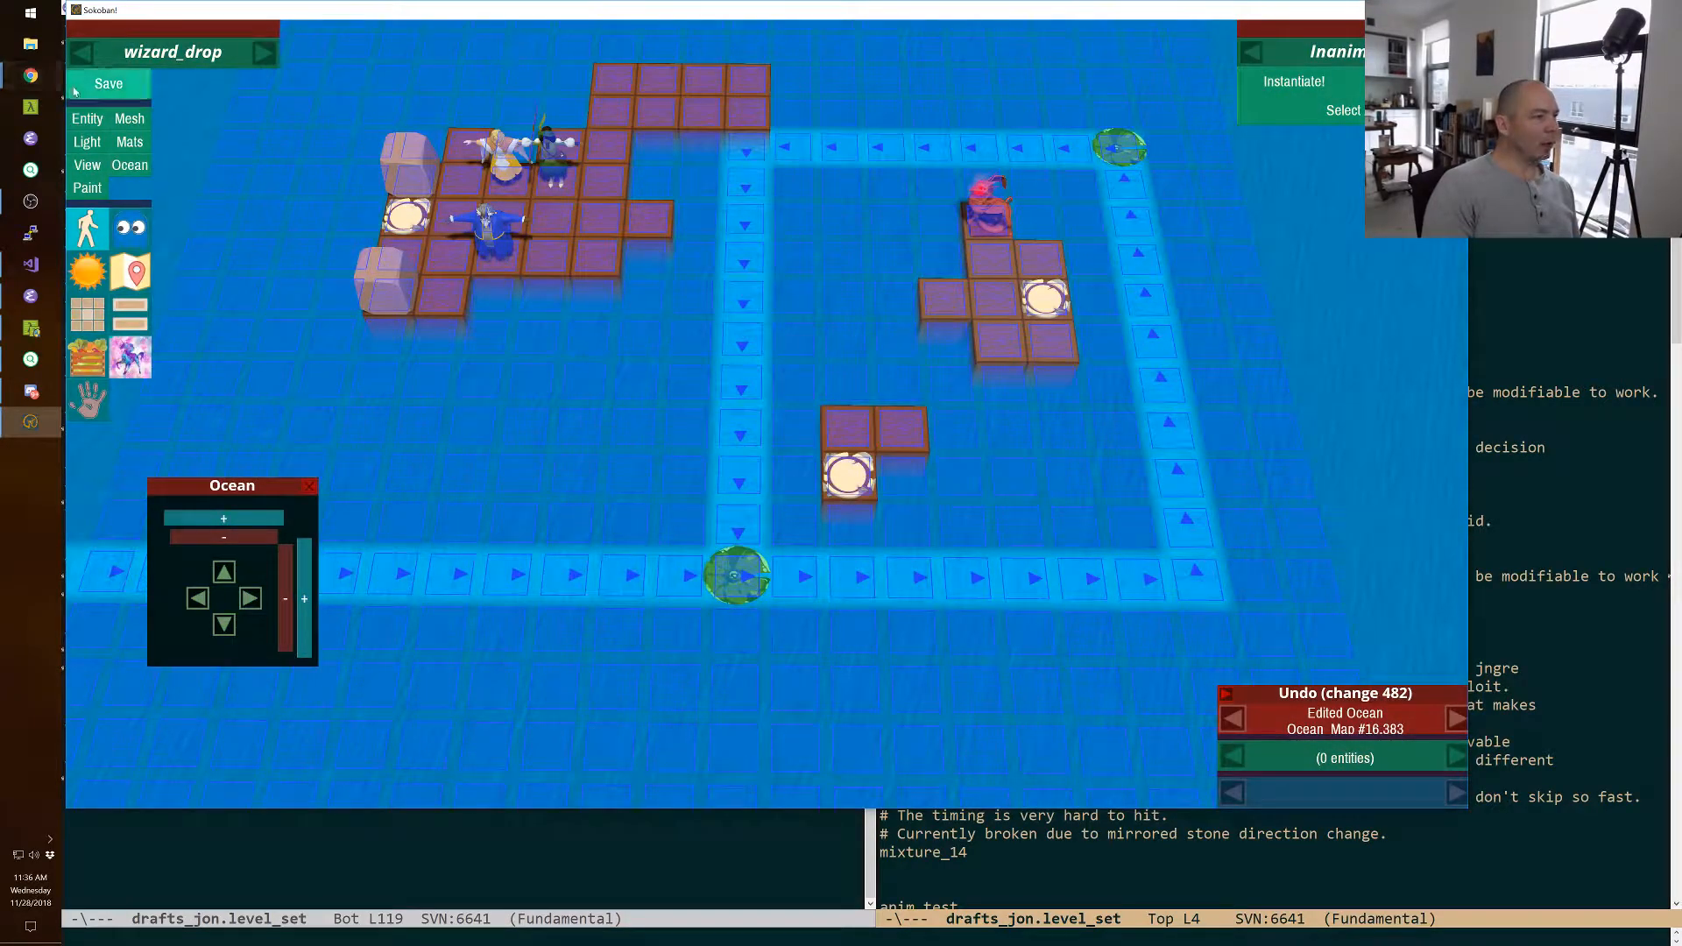
key("ctrl+s")
key("F11")
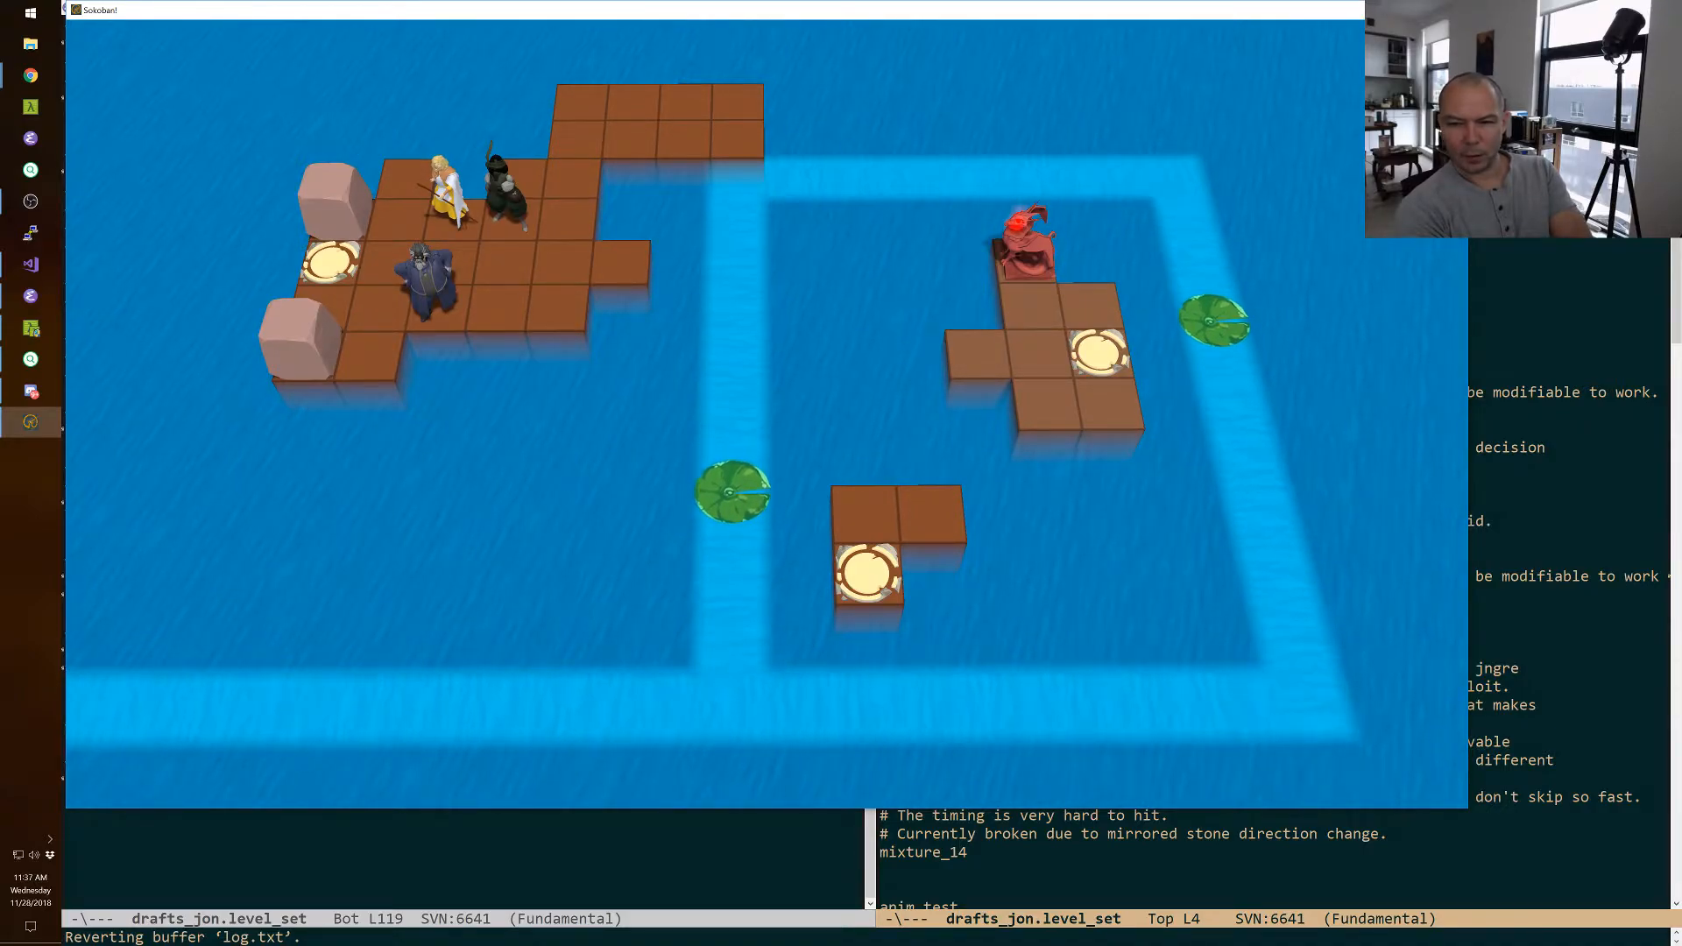
Save a copy of the level as wizard_drop_v2 and list that name under wizard_drop in drafts_jon.level_set.
key("F11")
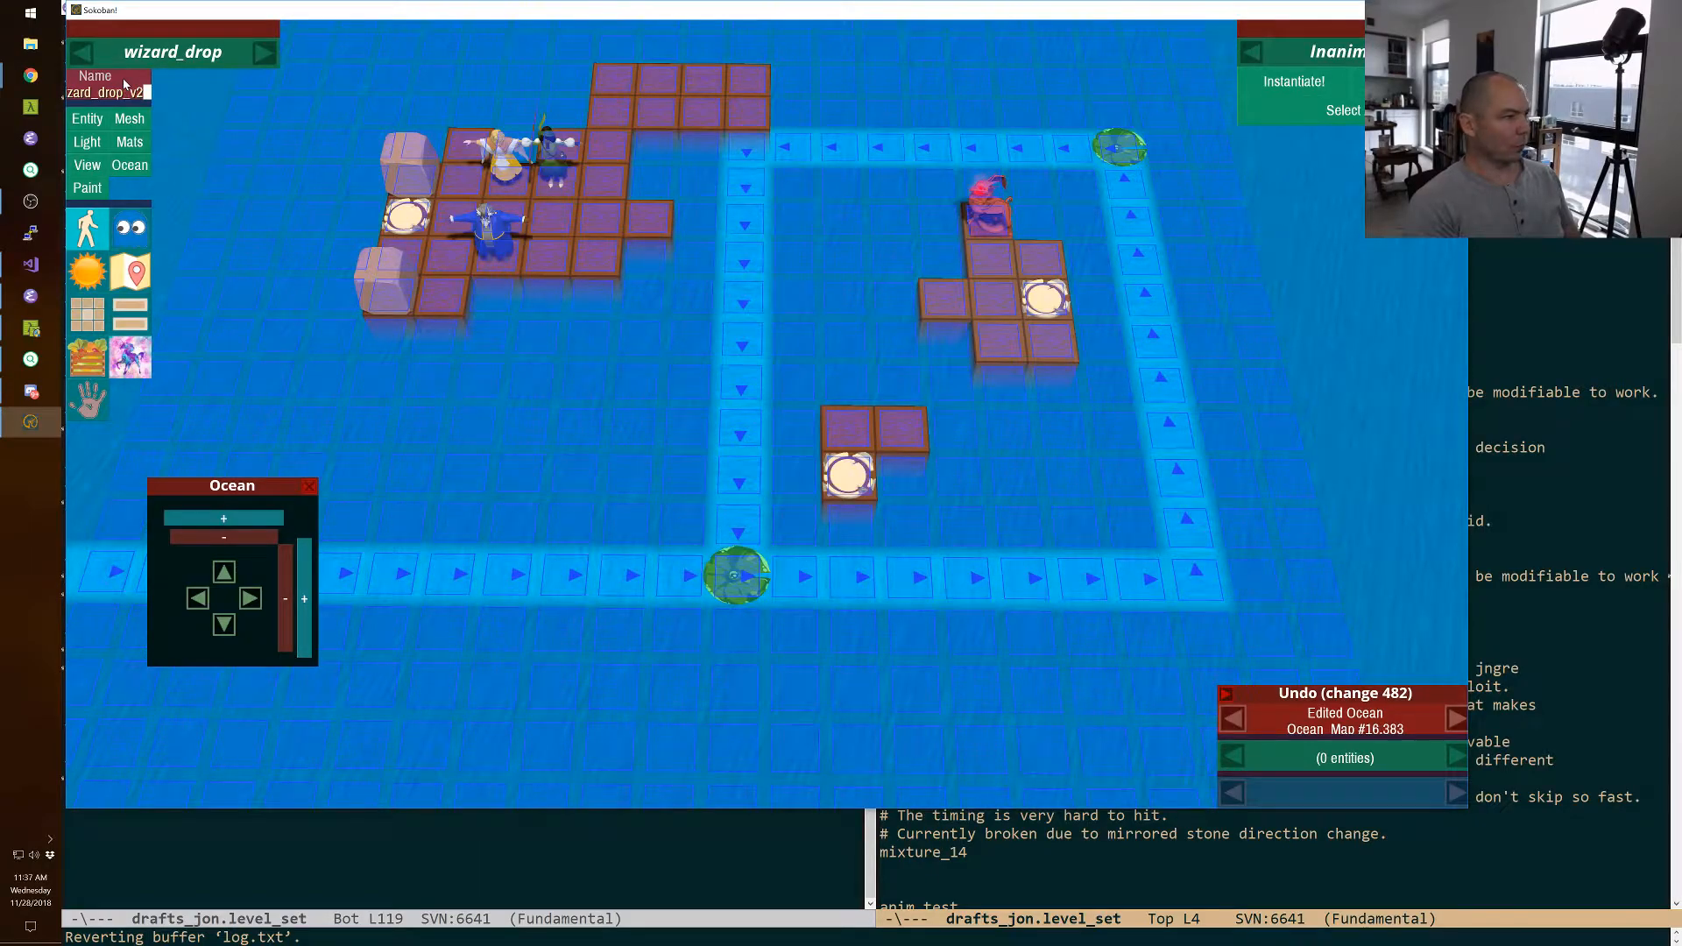
key("alt+Tab")
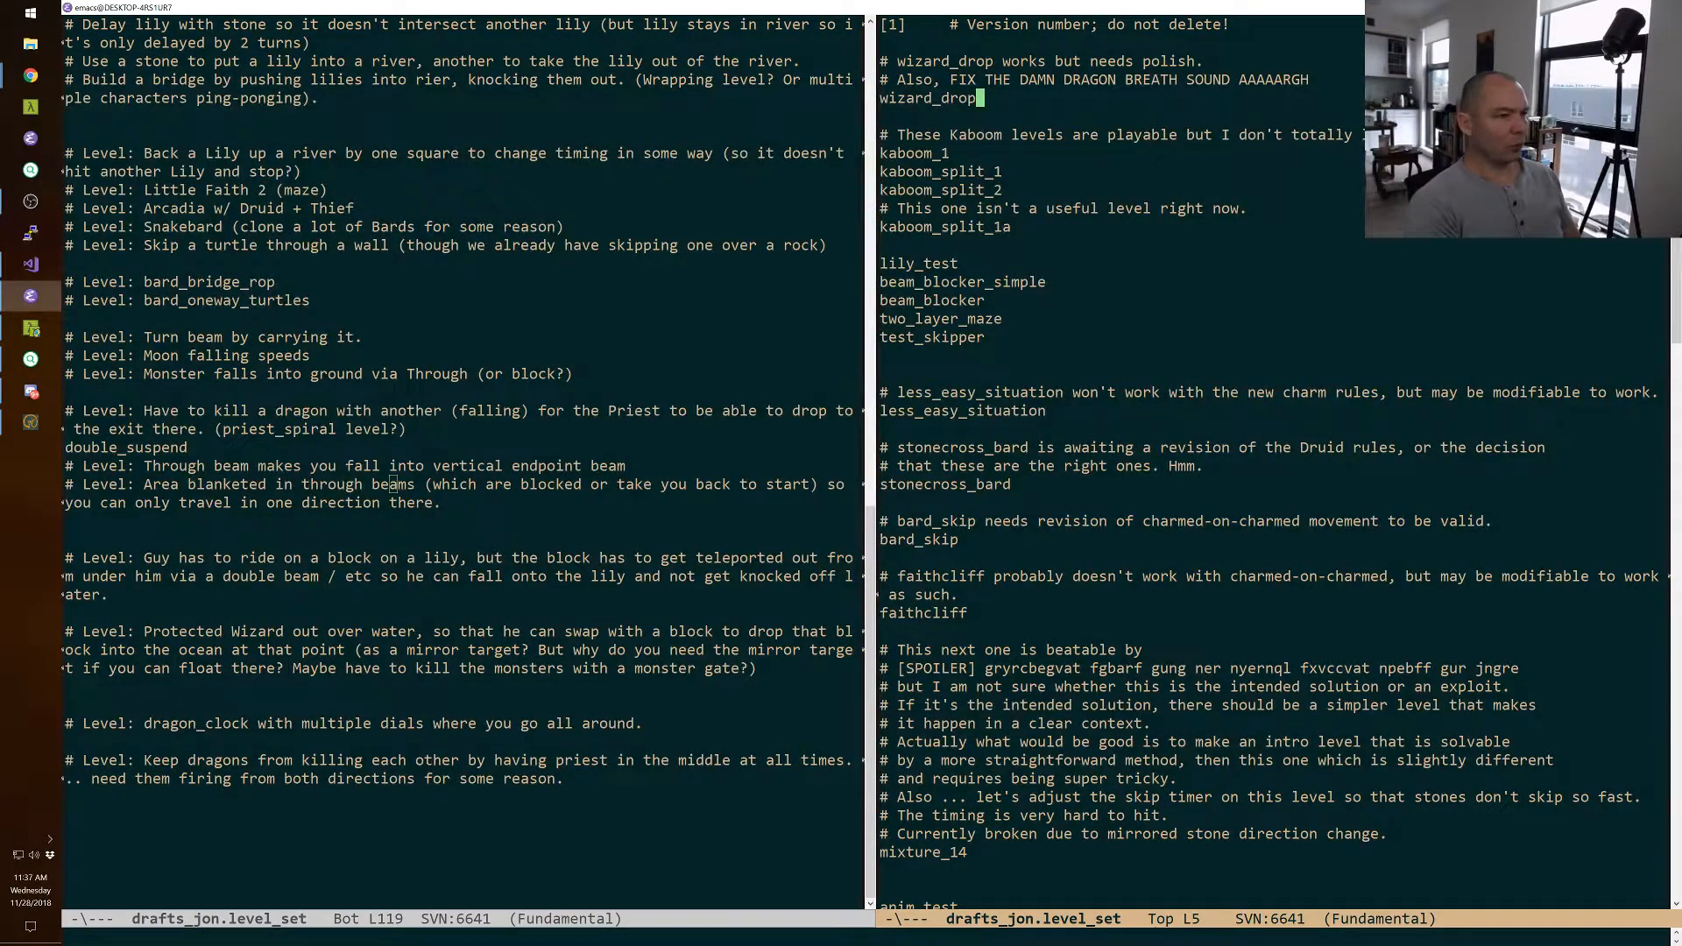
key("Return")
type("wizard_drop_v2")
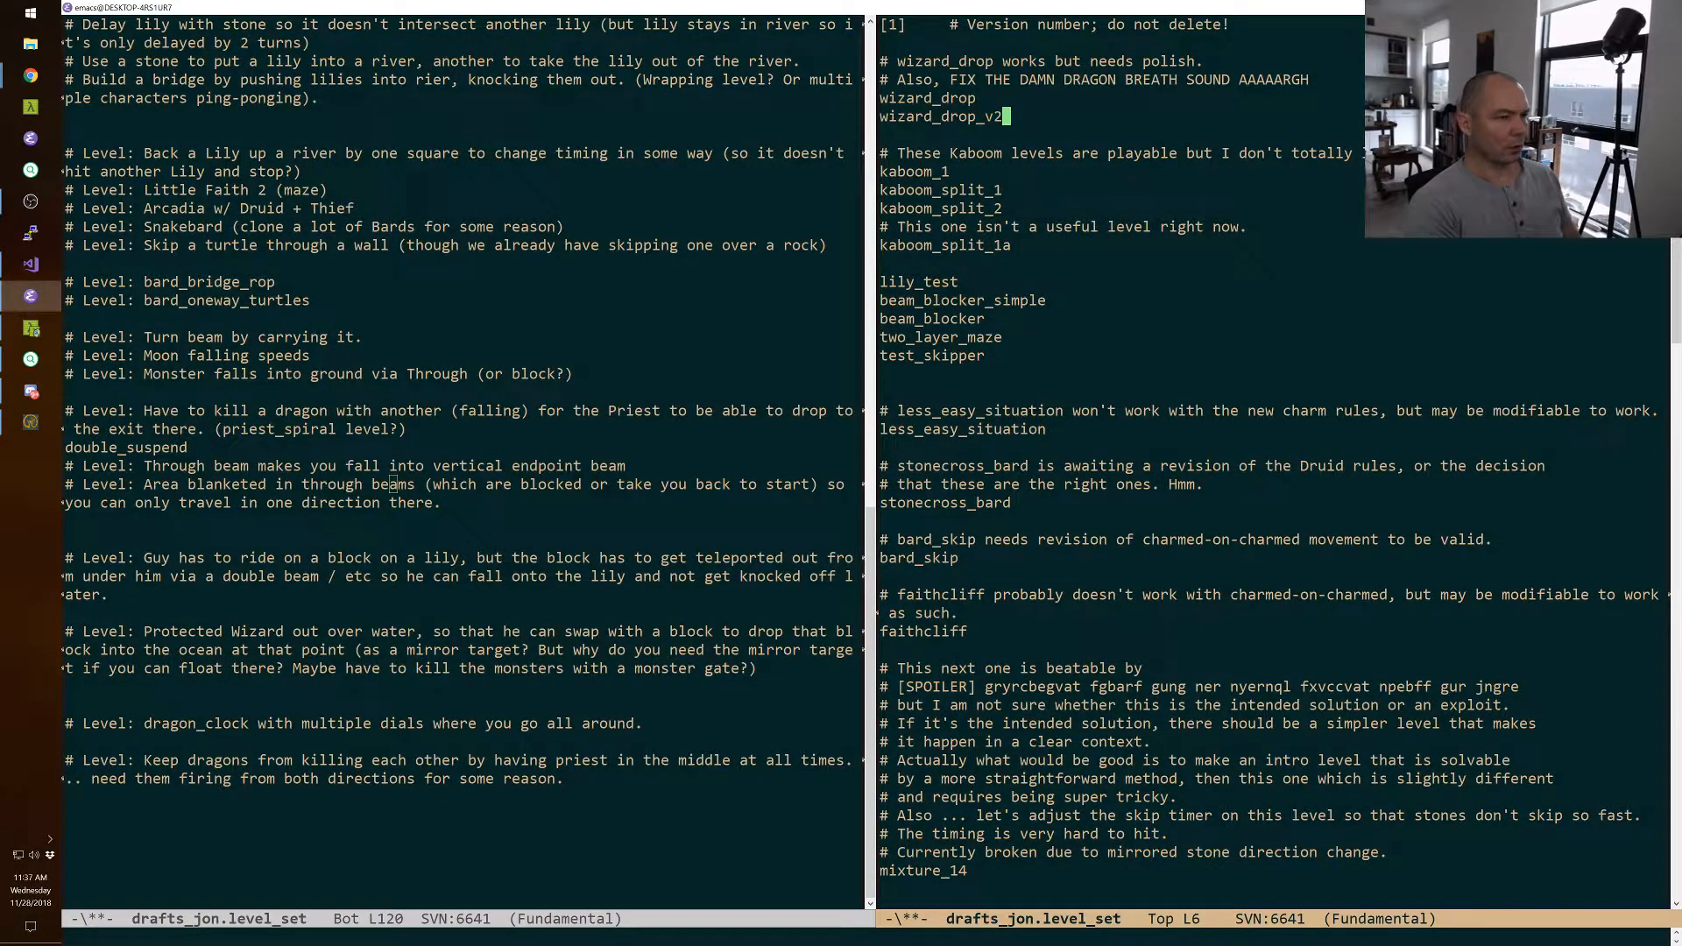
key("ctrl+x")
key("ctrl+s")
key("alt+Tab")
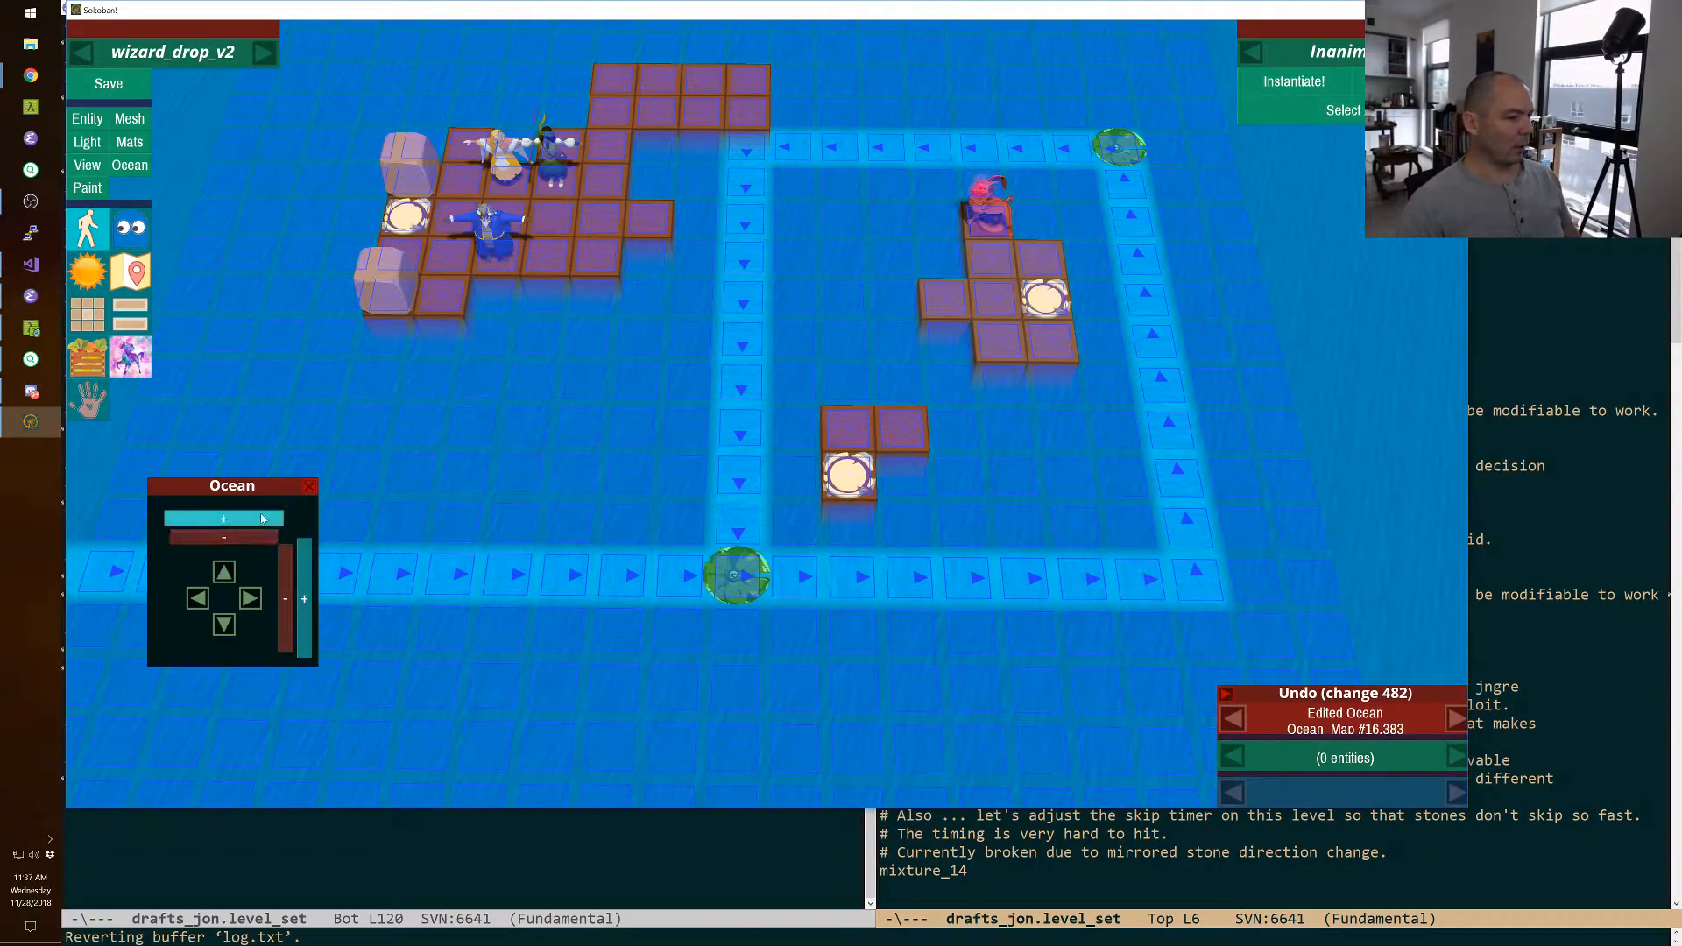
Move the dragon island's goal tile under the dragon and delete all of the island's other floor tiles.
left_click(308, 486)
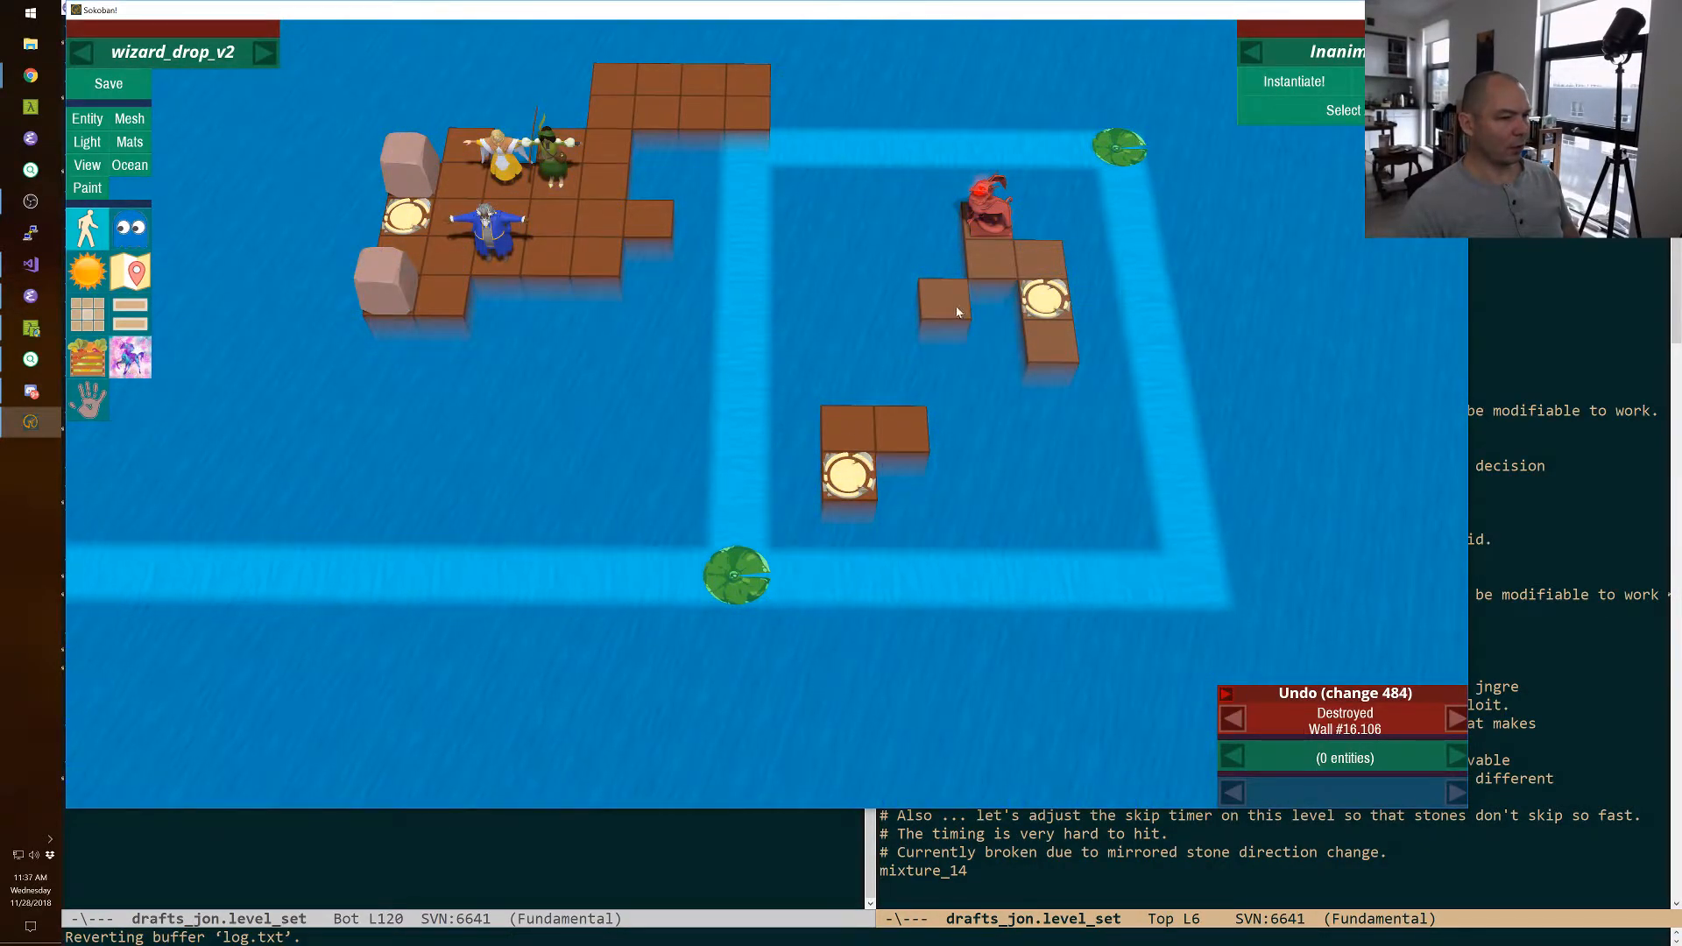
left_click(1043, 303)
key("shift+Up")
key("shift+Up")
key("shift+Left")
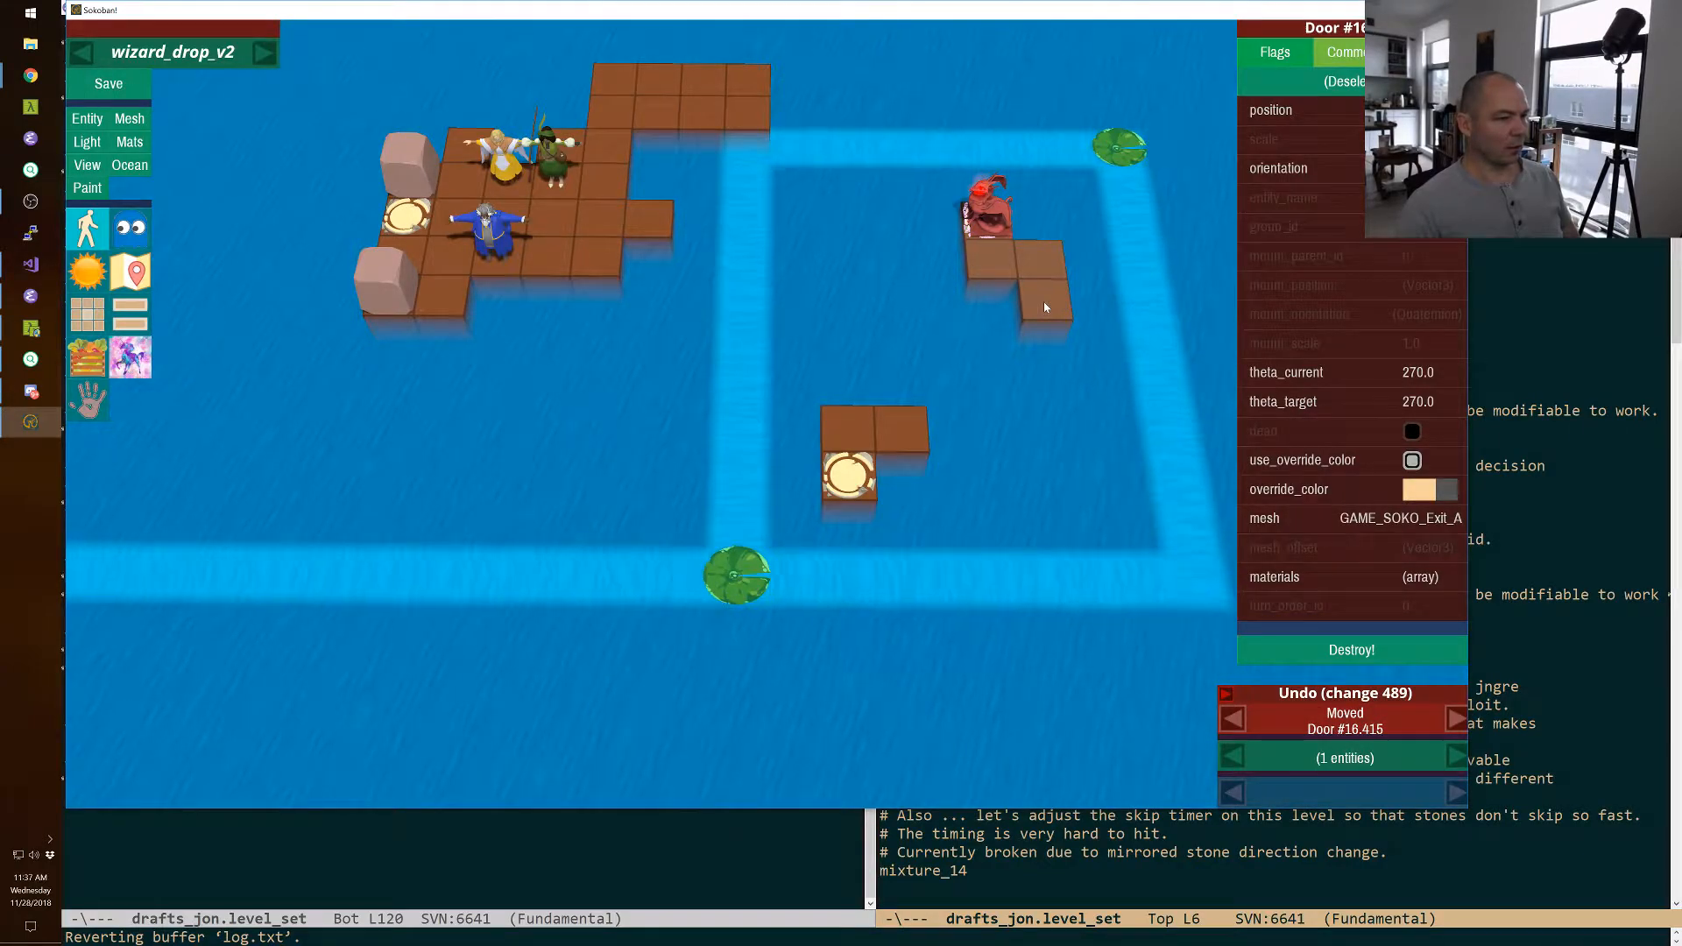
right_click(1044, 270)
right_click(993, 273)
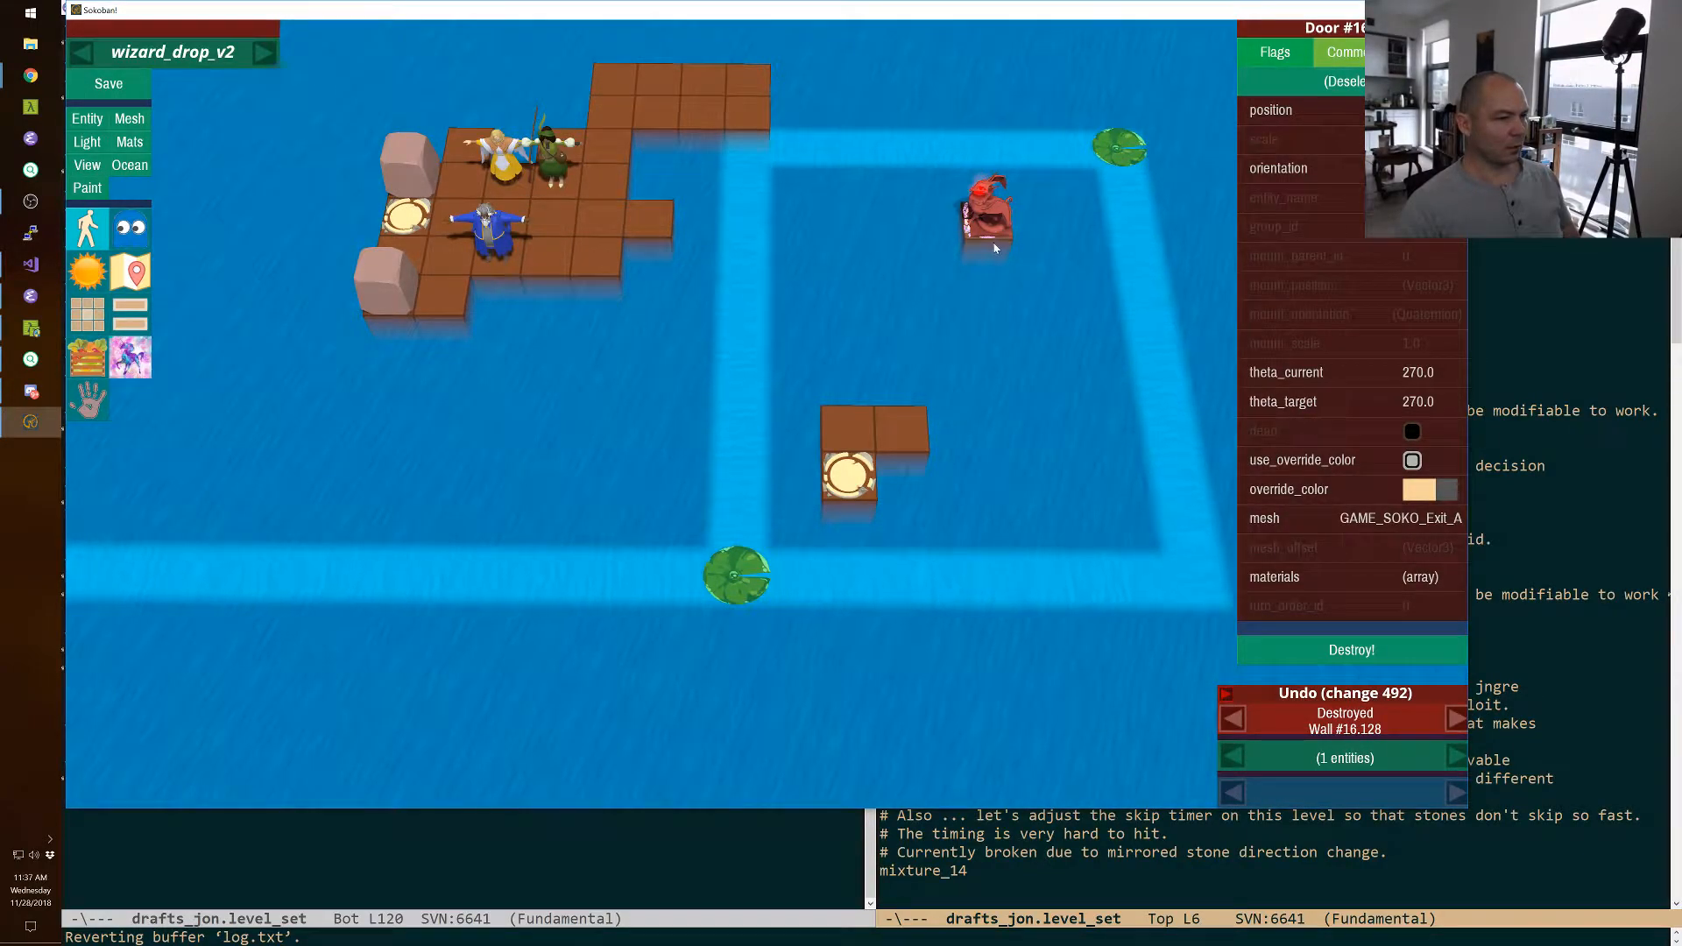
Move the dragon together with its floor and goal tile two squares down and one square left.
left_click(900, 433)
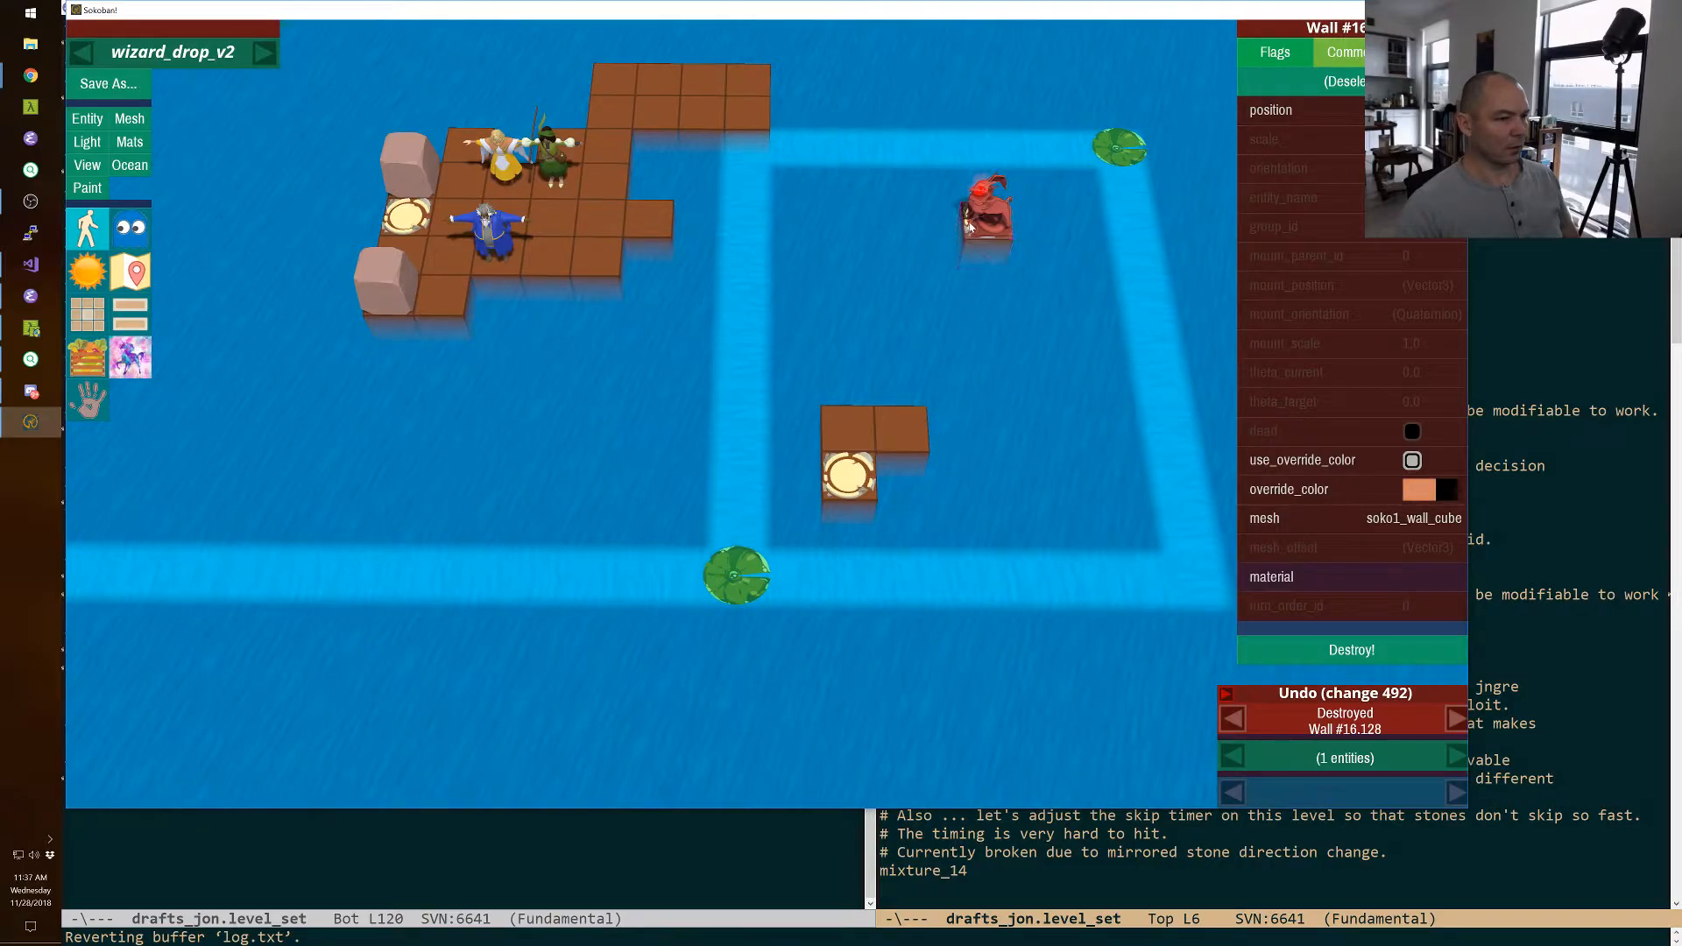
left_click(981, 232)
key("Down")
key("Down")
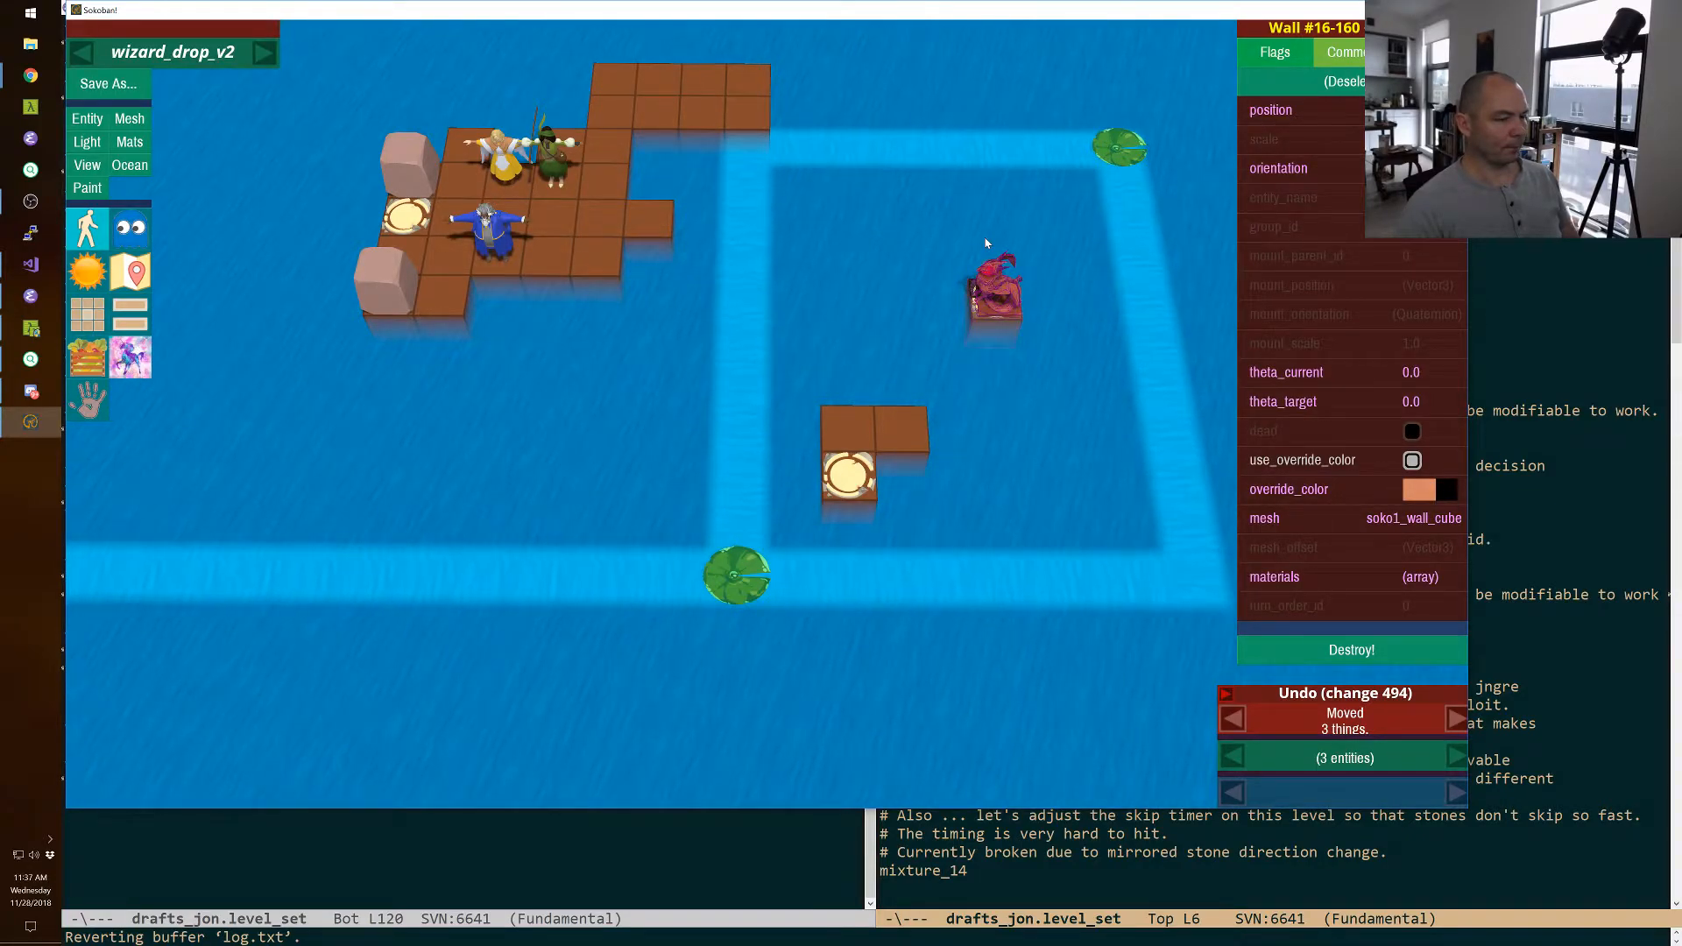
key("Left")
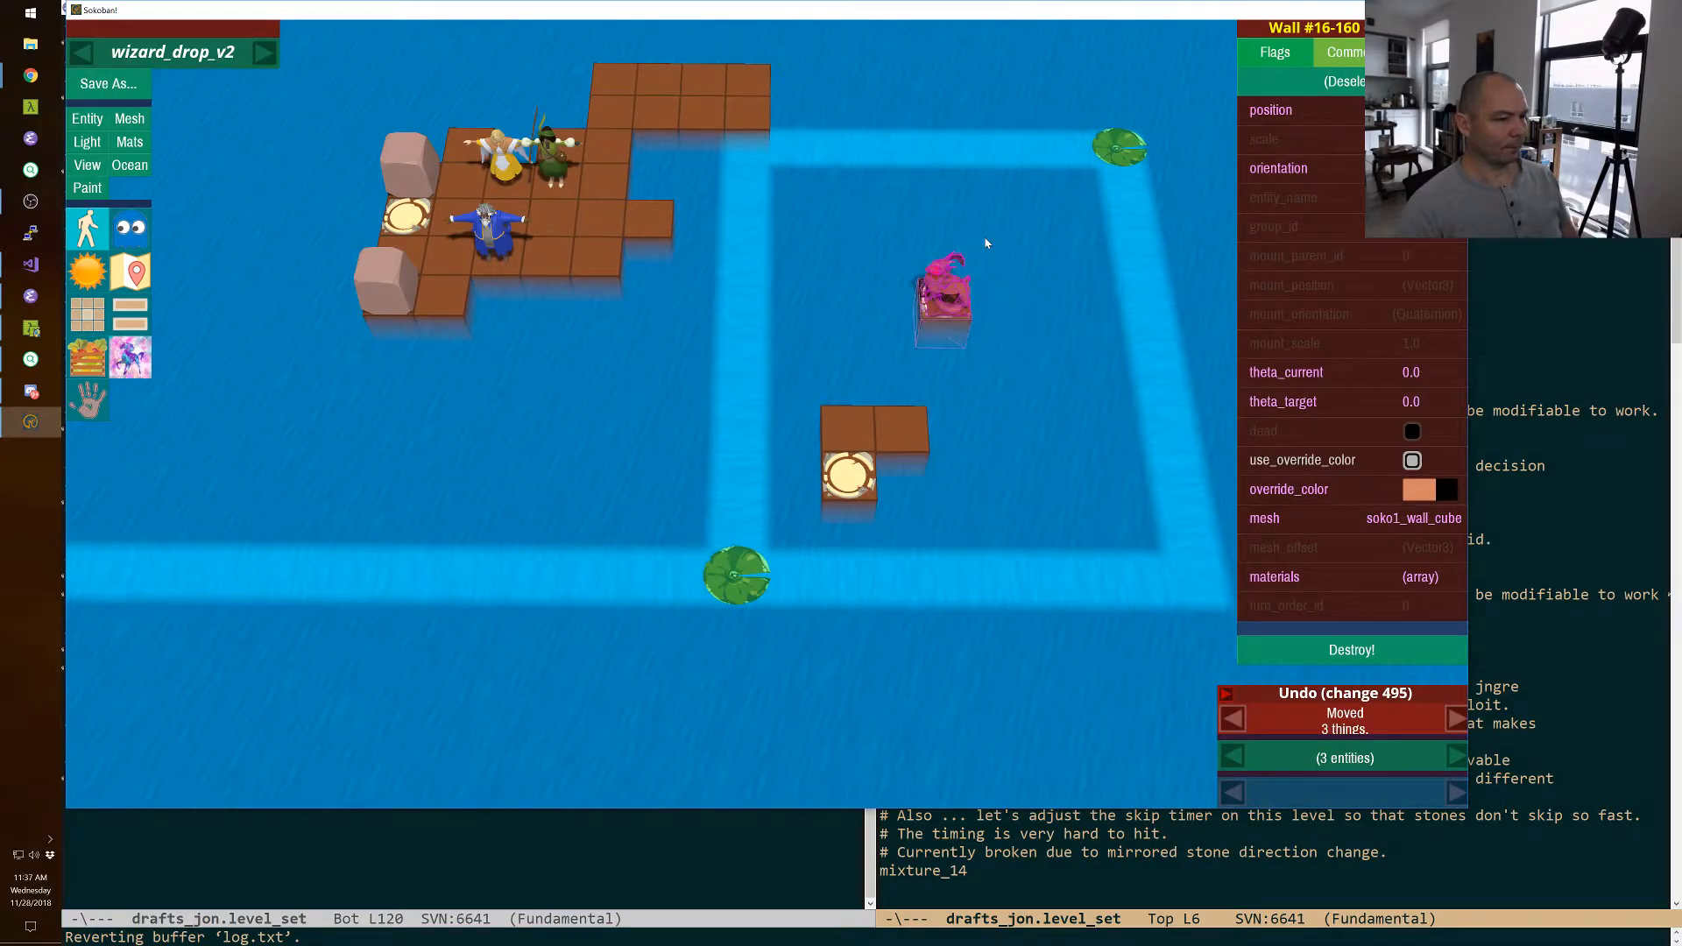
key("Escape")
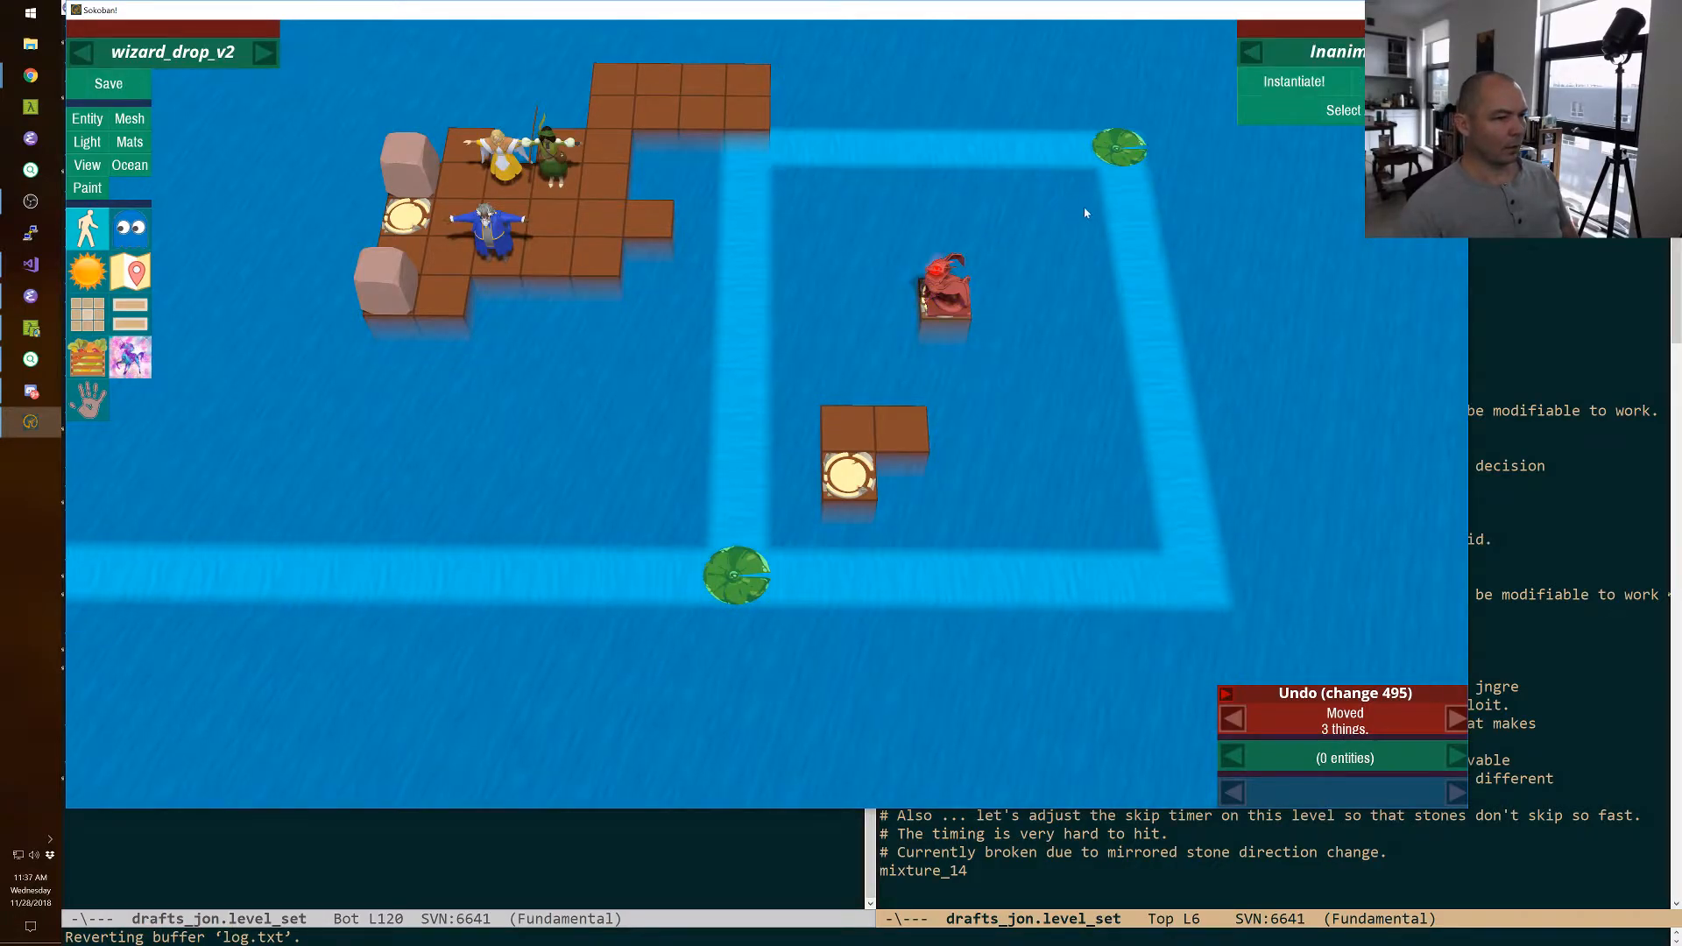
Delete the lily pad at the river's upper-right corner and paint an inner river branch up and west around the dragon.
left_click(1115, 150)
key("Delete")
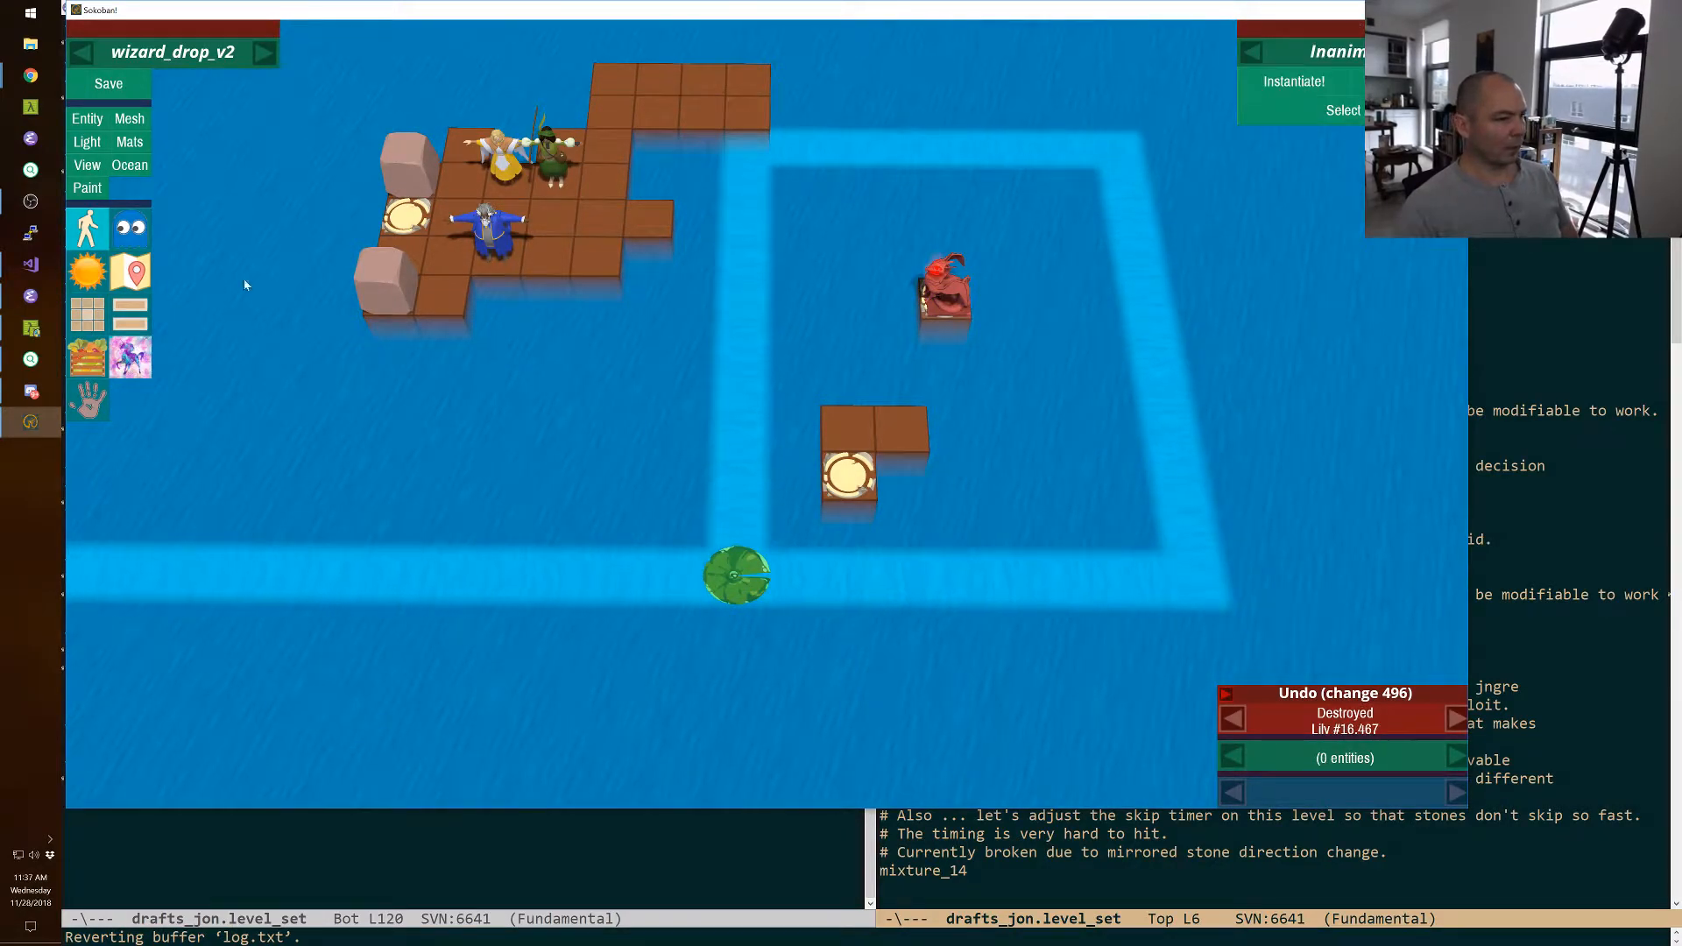
left_click(115, 170)
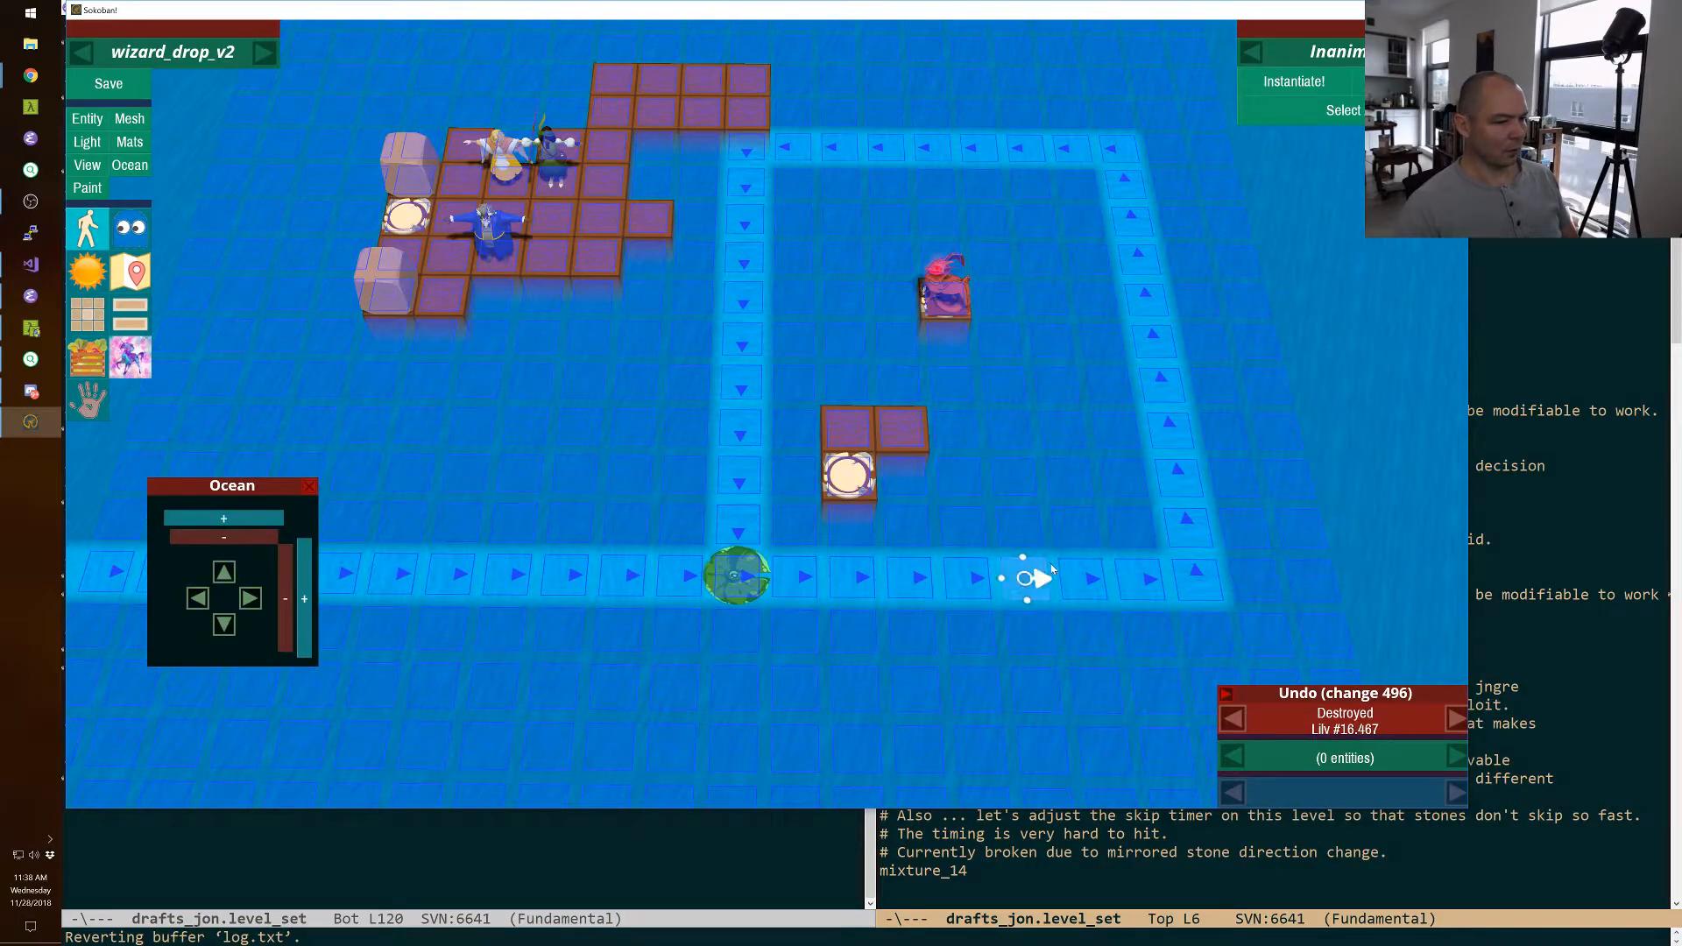
left_click_drag(1077, 571, 1070, 404)
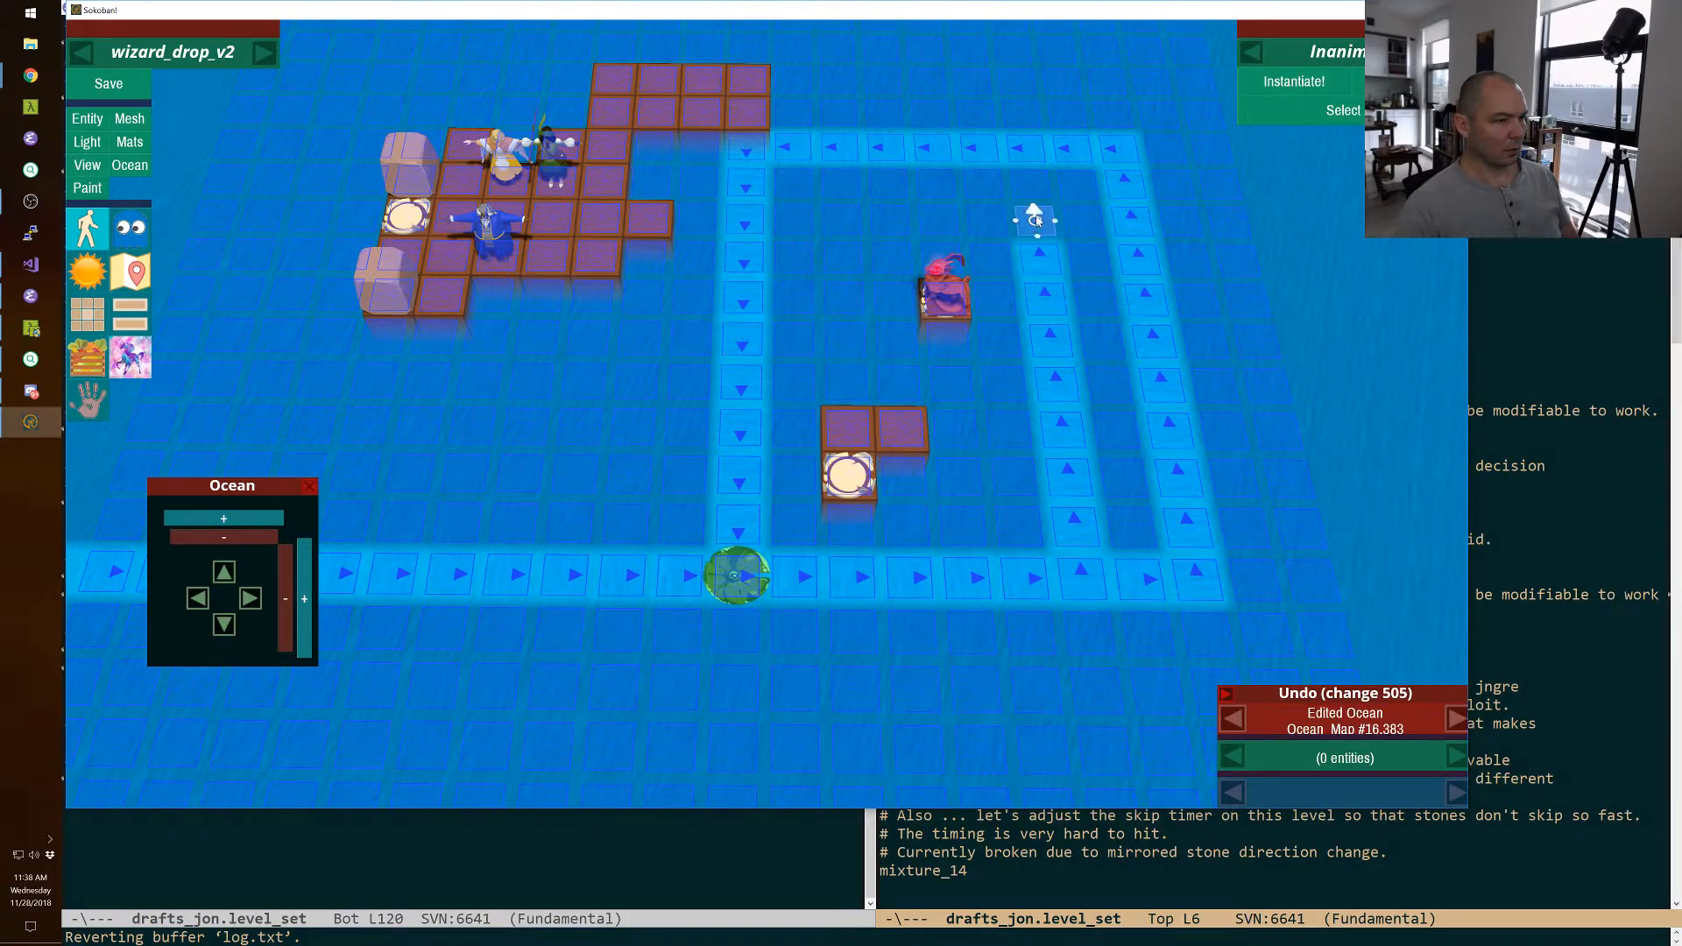
left_click_drag(1017, 220, 974, 220)
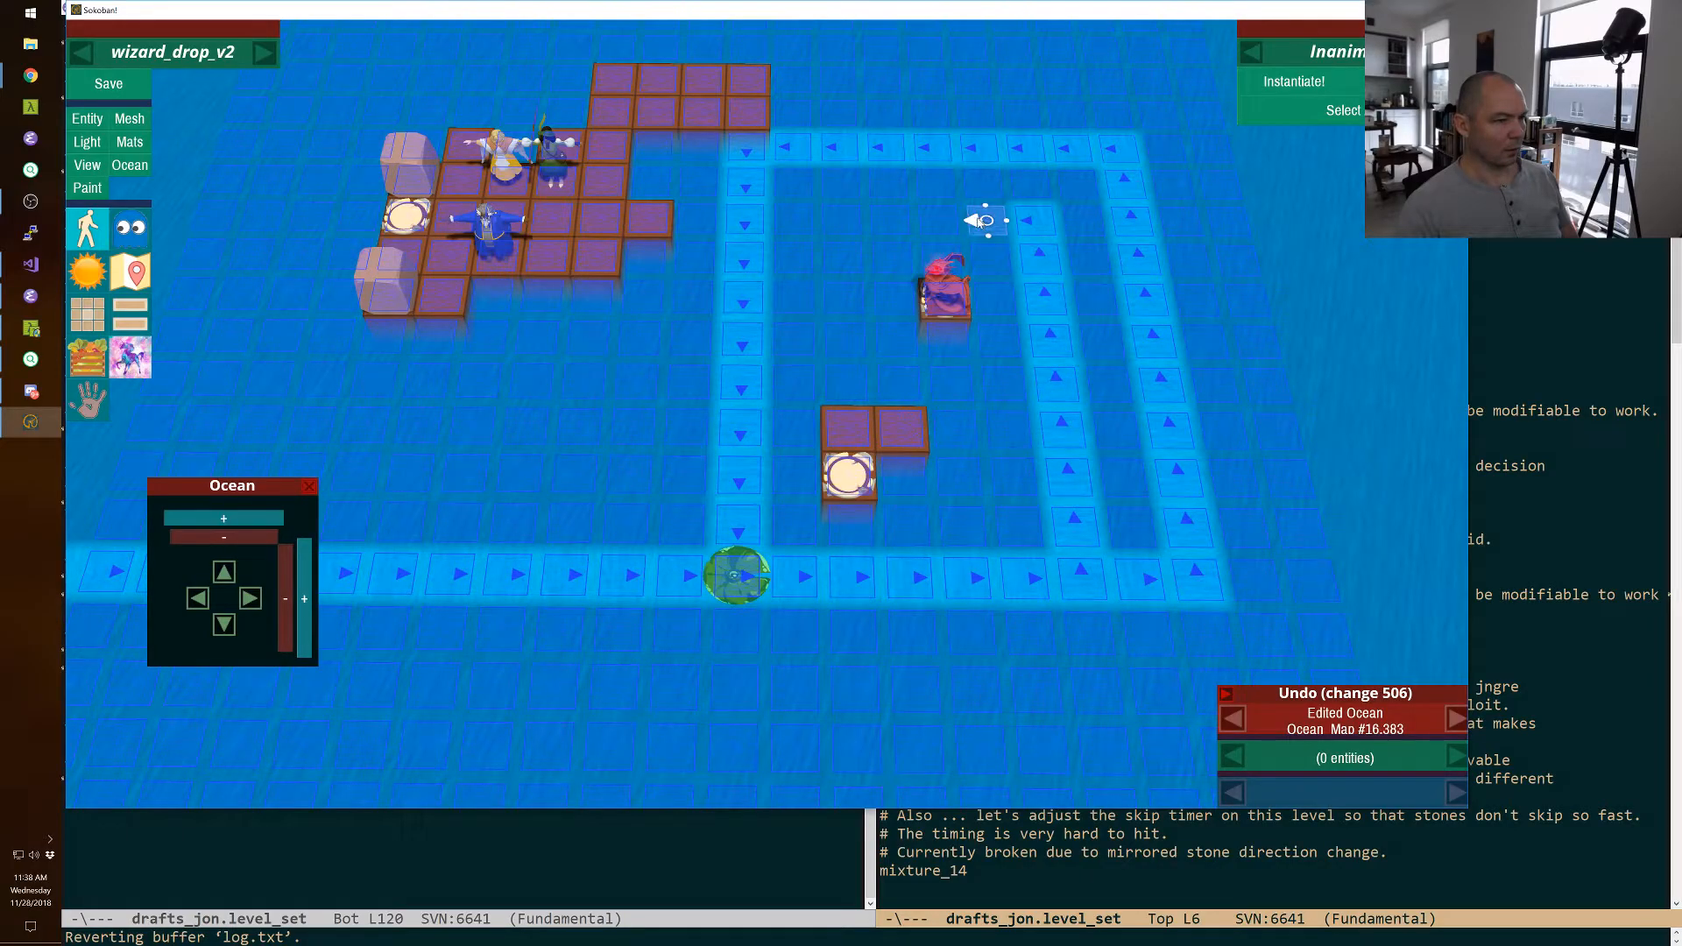
left_click_drag(873, 225, 827, 223)
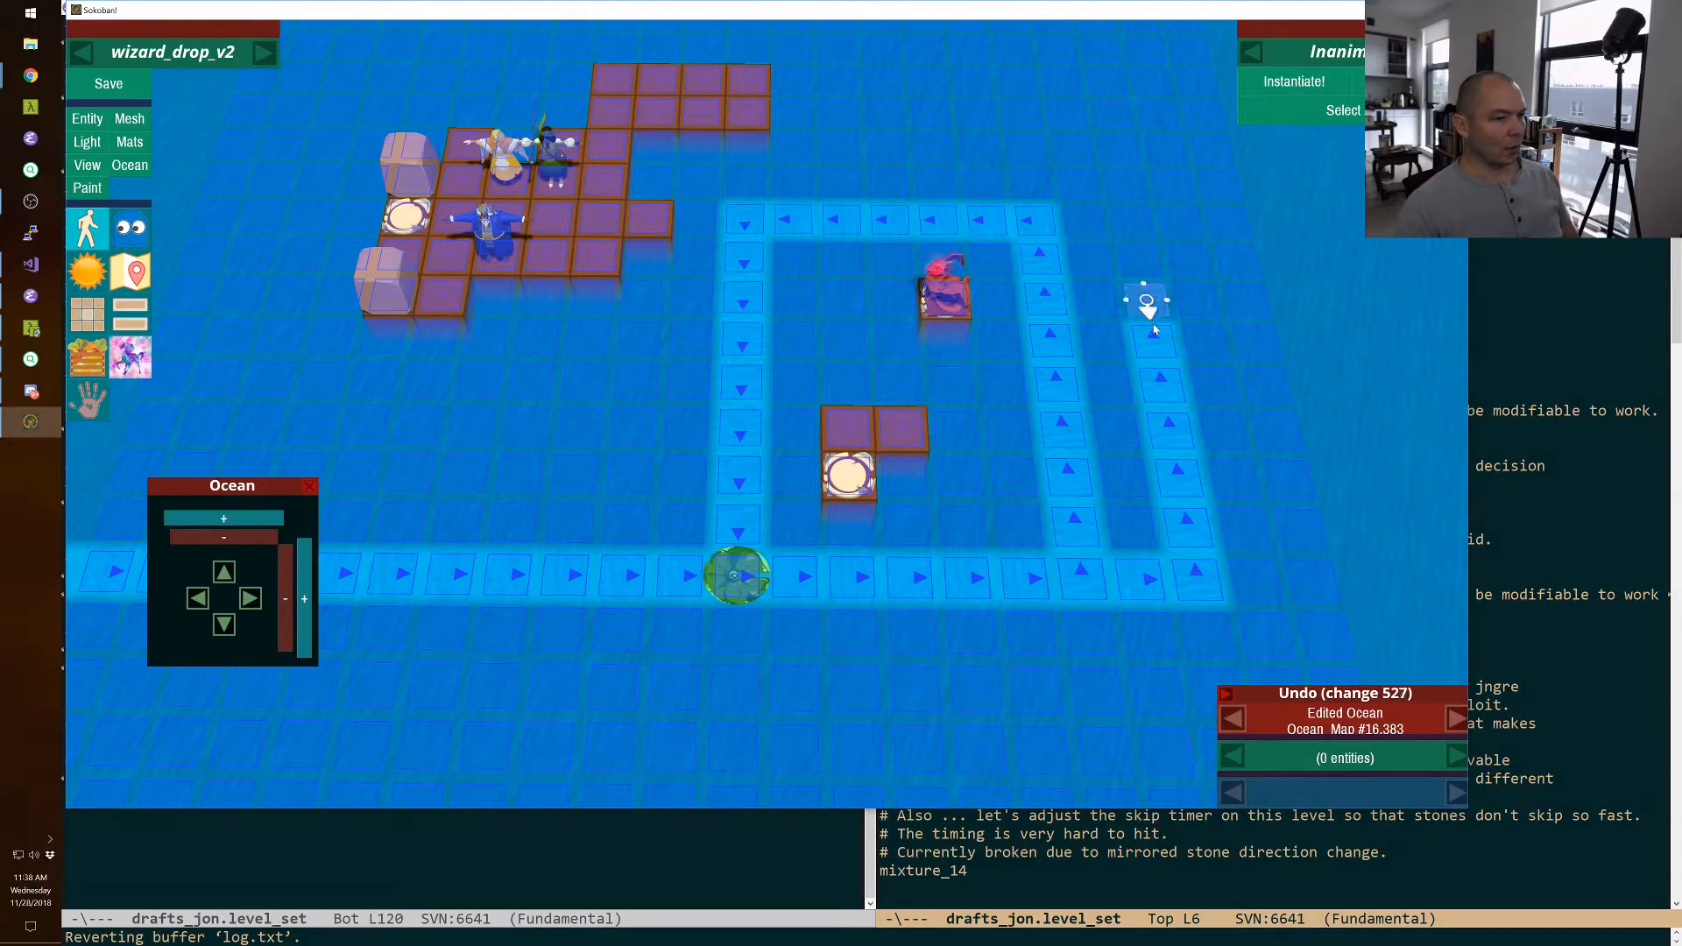
Erase the old outer river branch east of the new channel, save the level and switch to play mode.
left_click(1179, 481)
left_click(1188, 529)
left_click(1197, 579)
left_click(1141, 581)
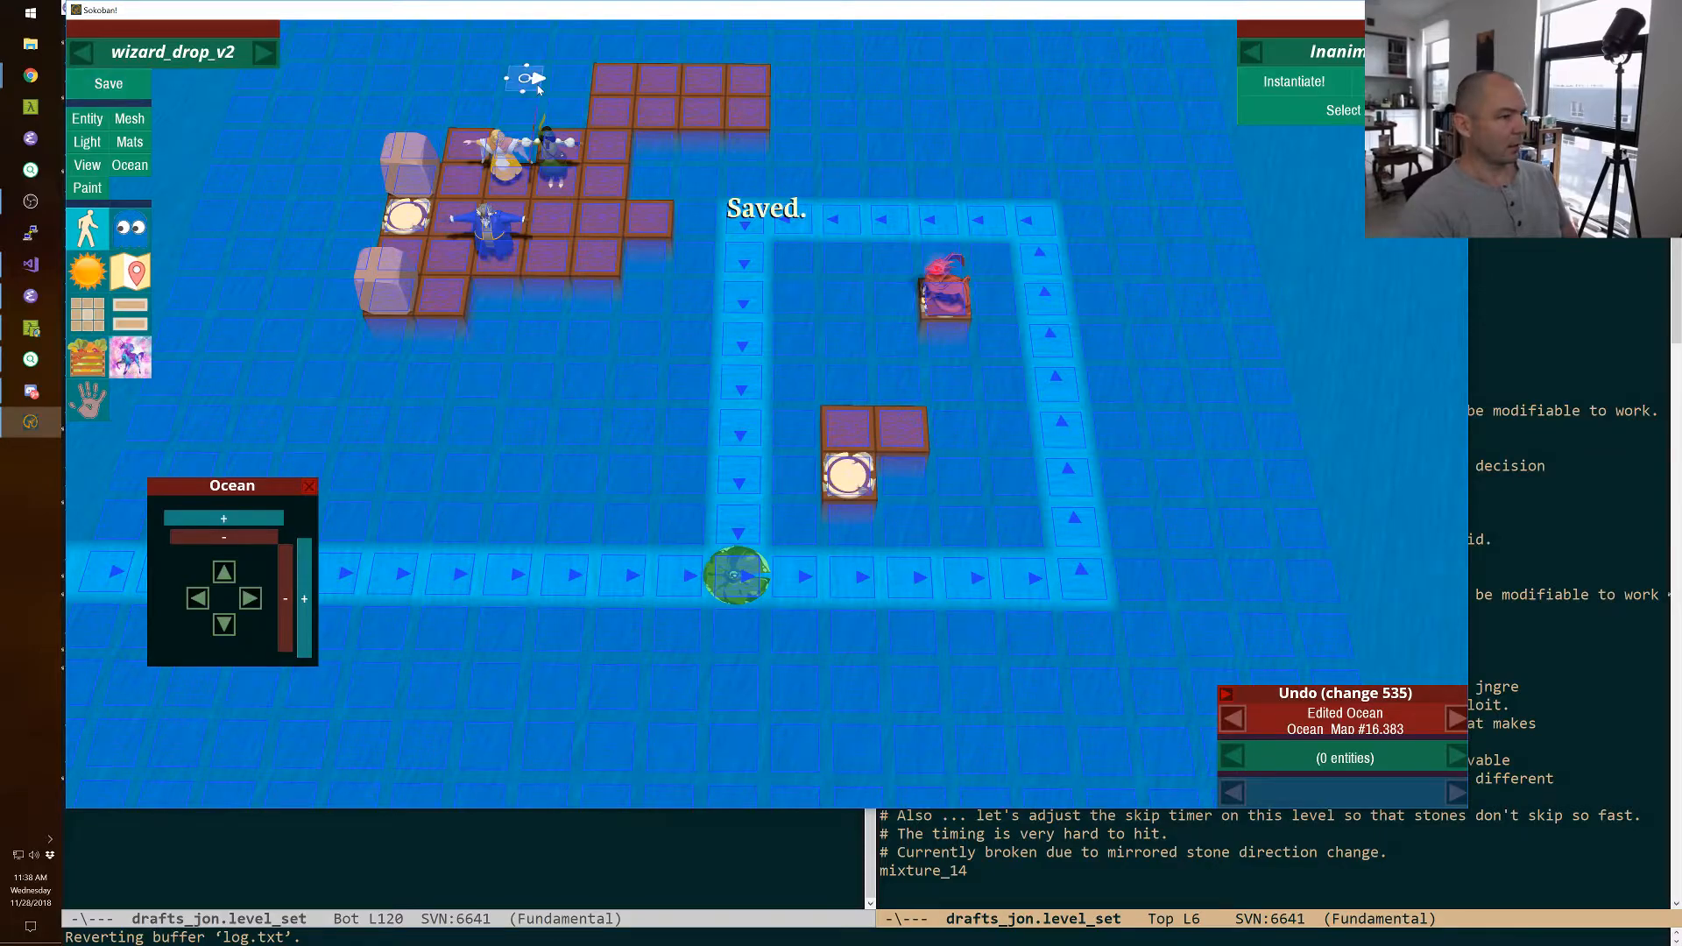
key("F11")
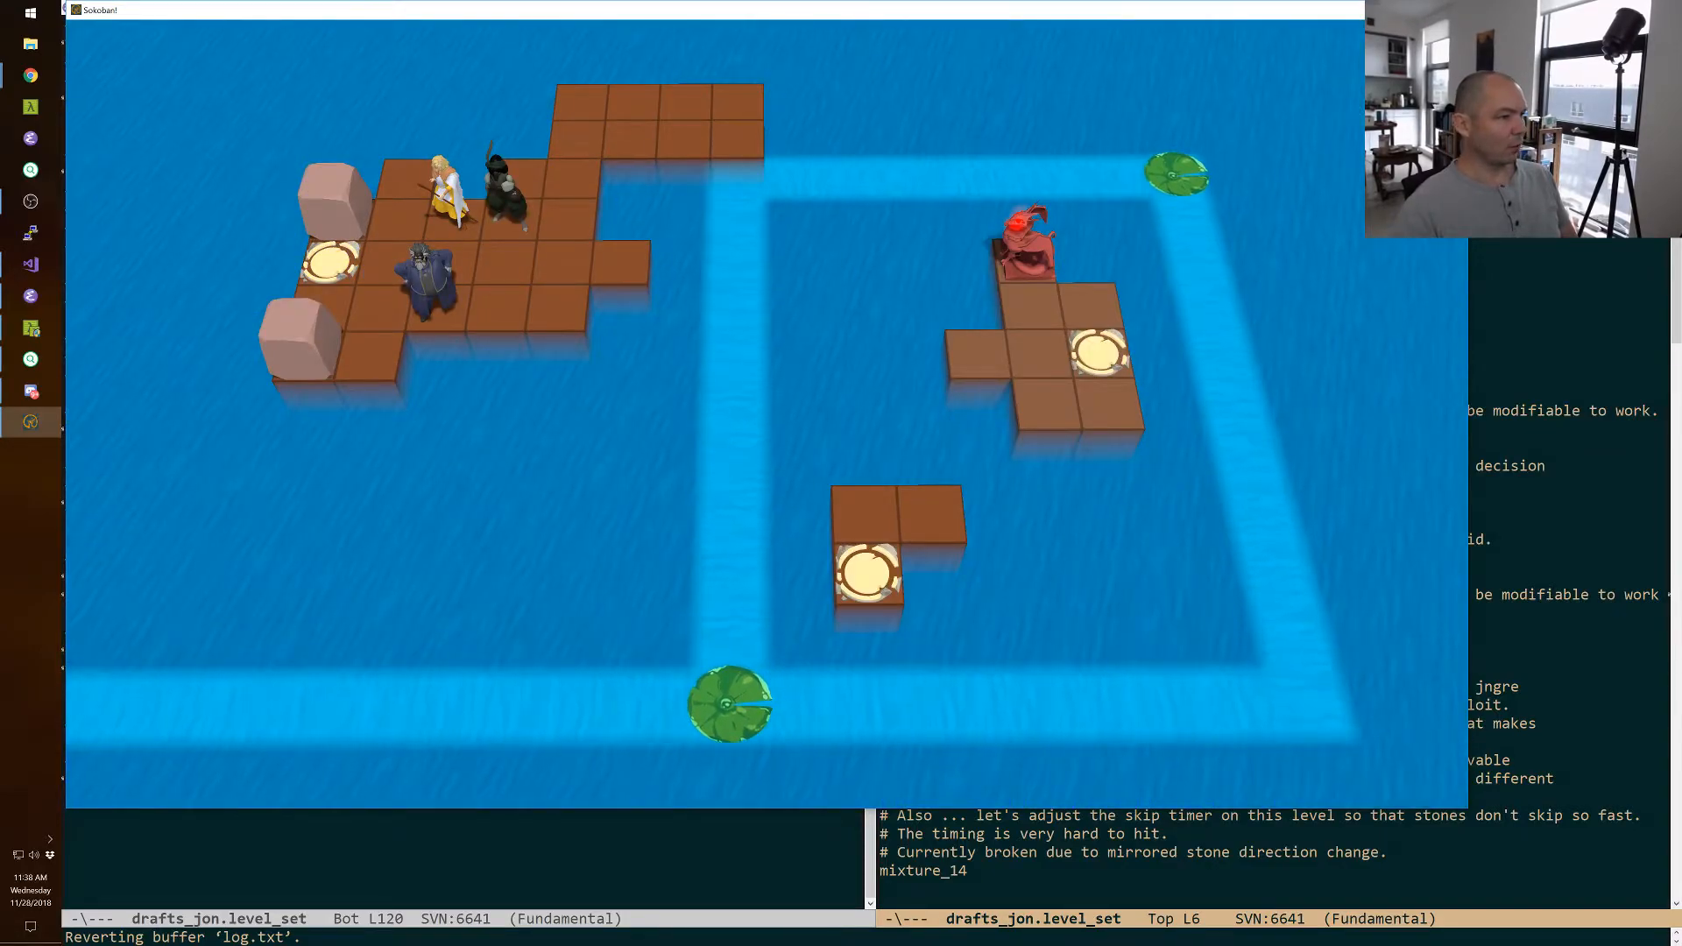
Shift the main platform's upper floor block one row down by moving its top-row tiles and deleting the leftover ones.
key("F11")
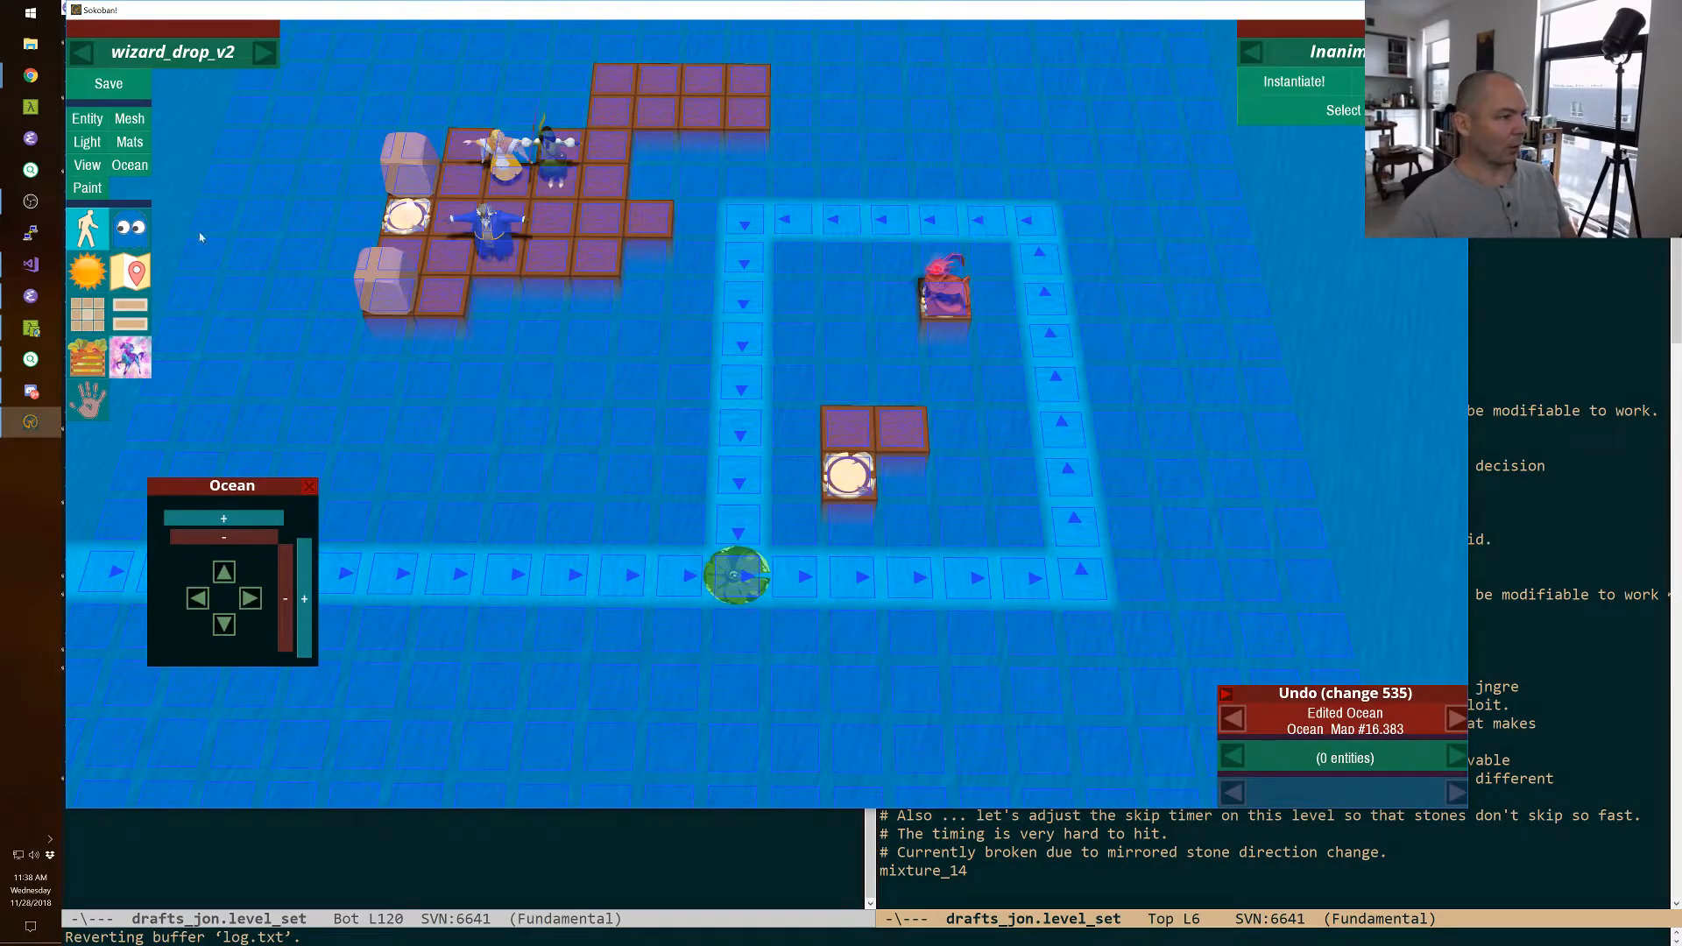
left_click(308, 487)
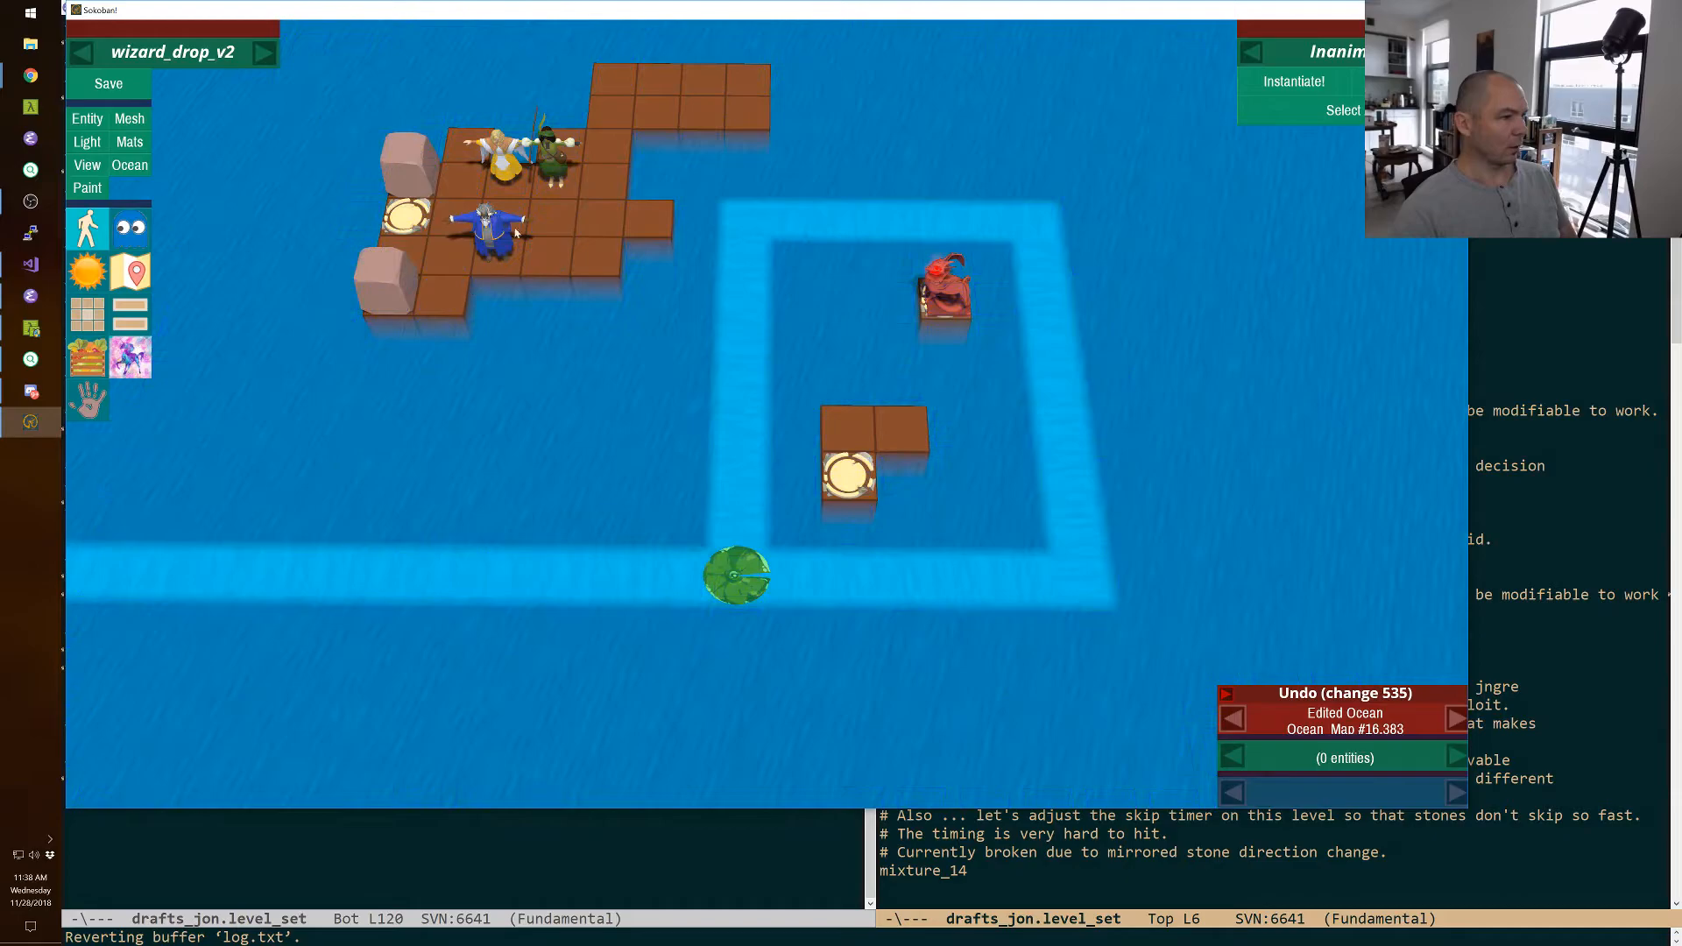
left_click(658, 85)
left_click(734, 78, "shift")
left_click(703, 76, "shift")
key("shift+Down")
key("shift+Down")
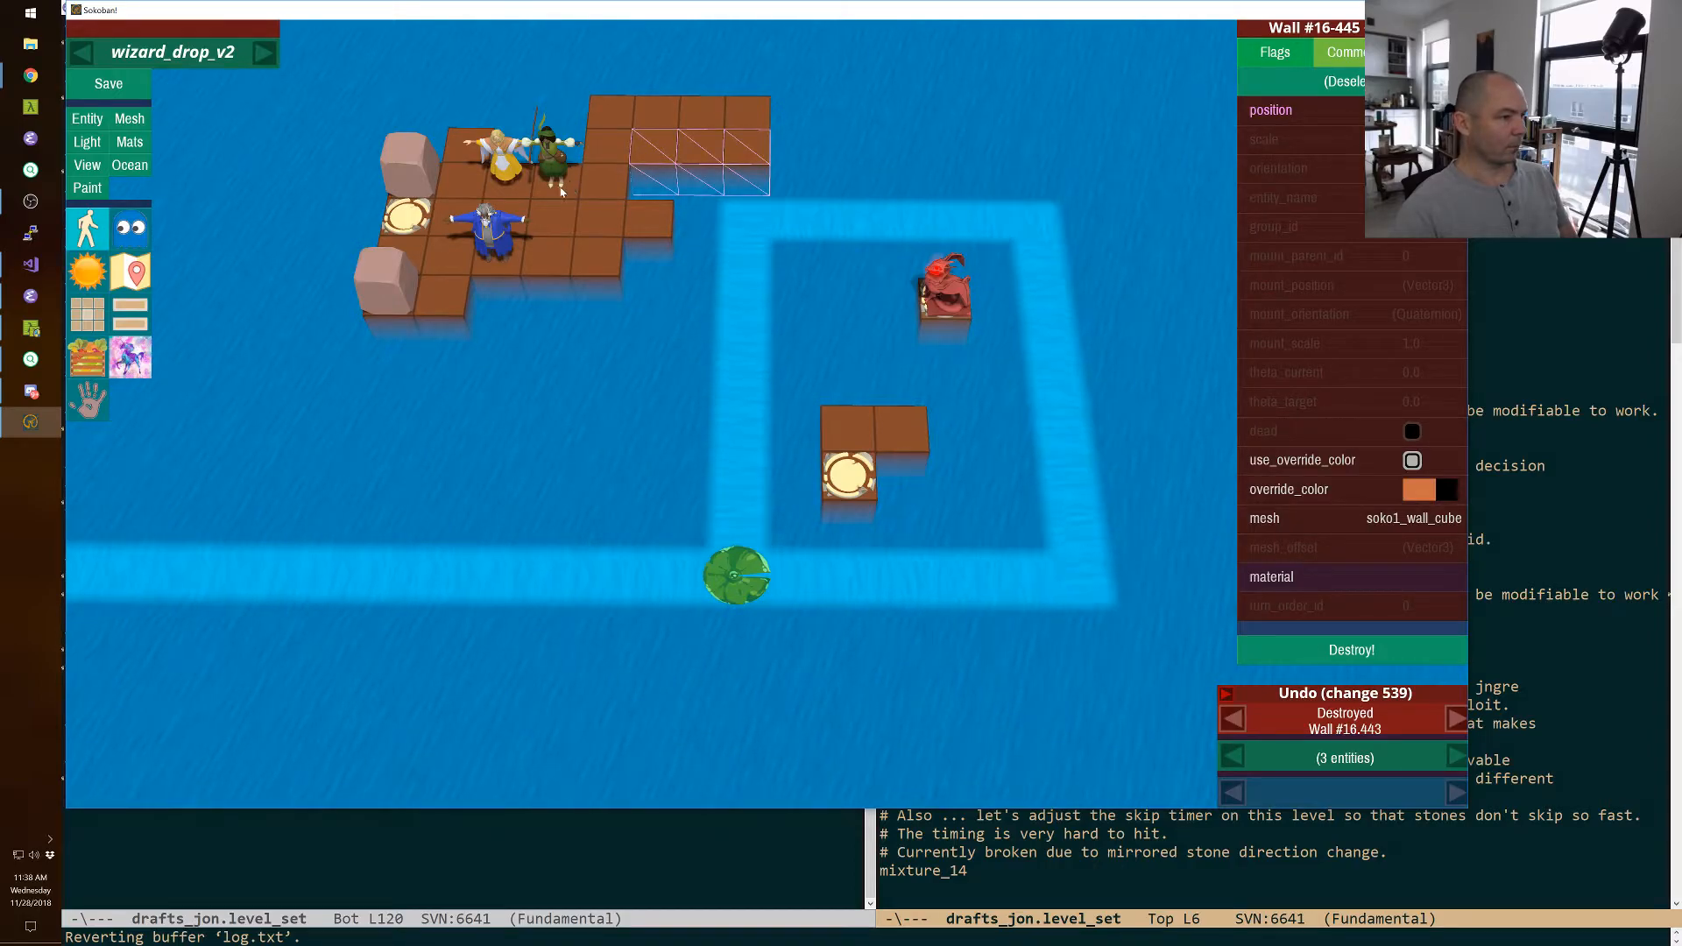
key("Escape")
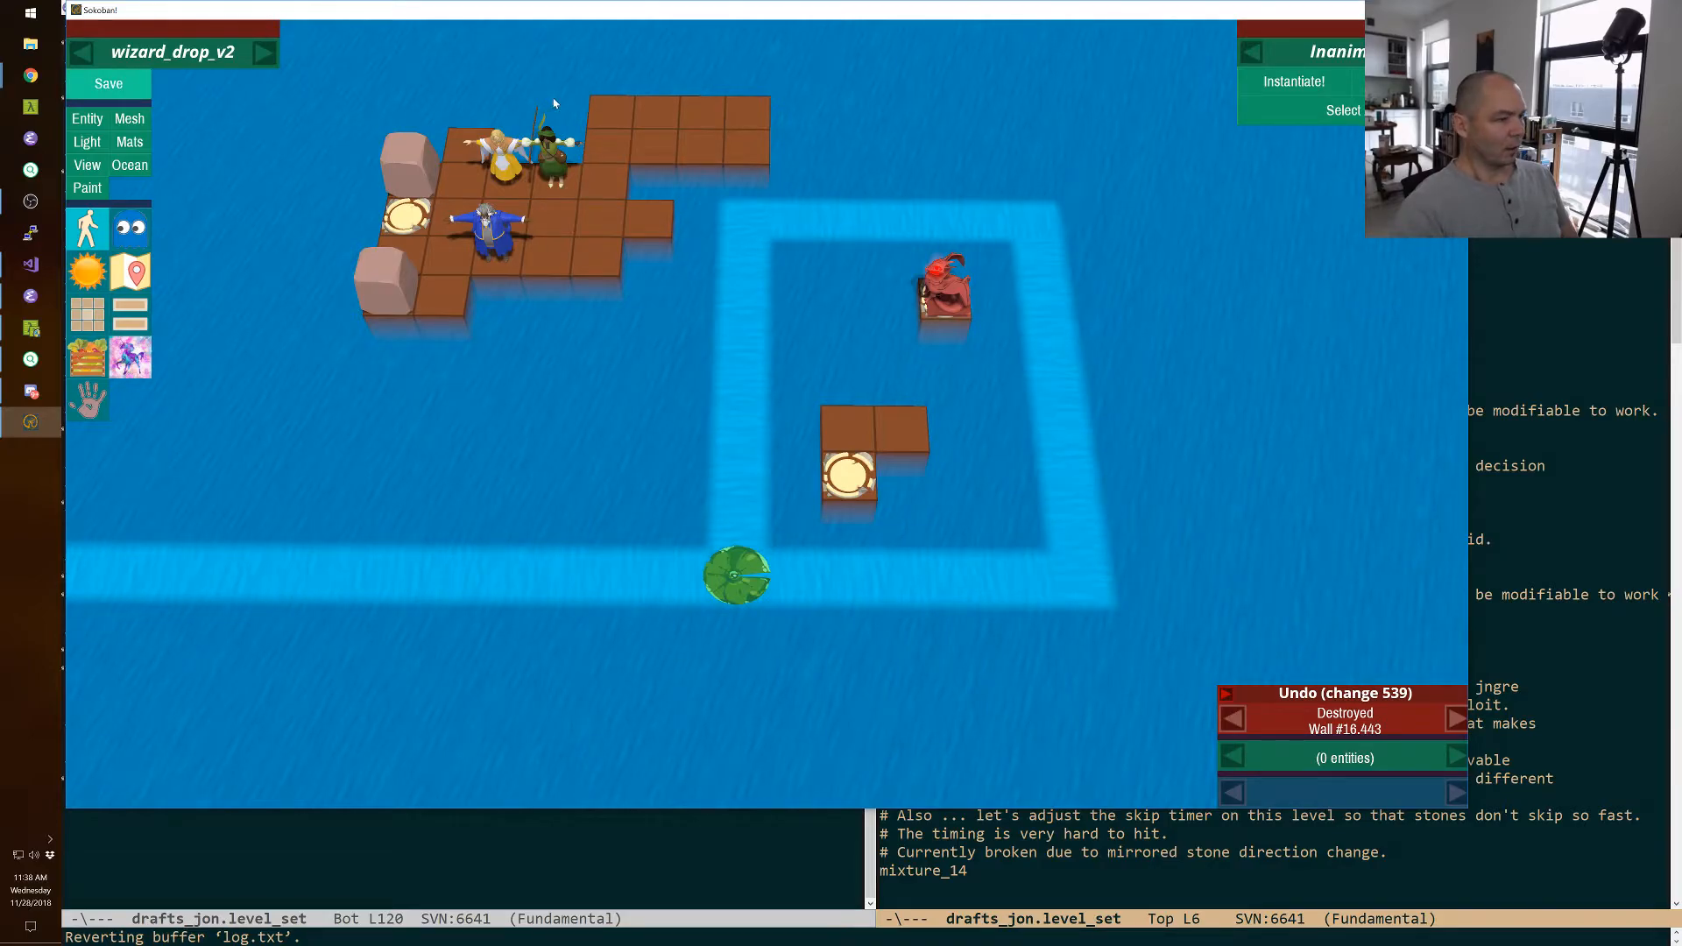
Save the level and open wizard_drop_v2 in play mode, comparing it with the original wizard_drop.
key("ctrl+s")
key("F11")
key("r")
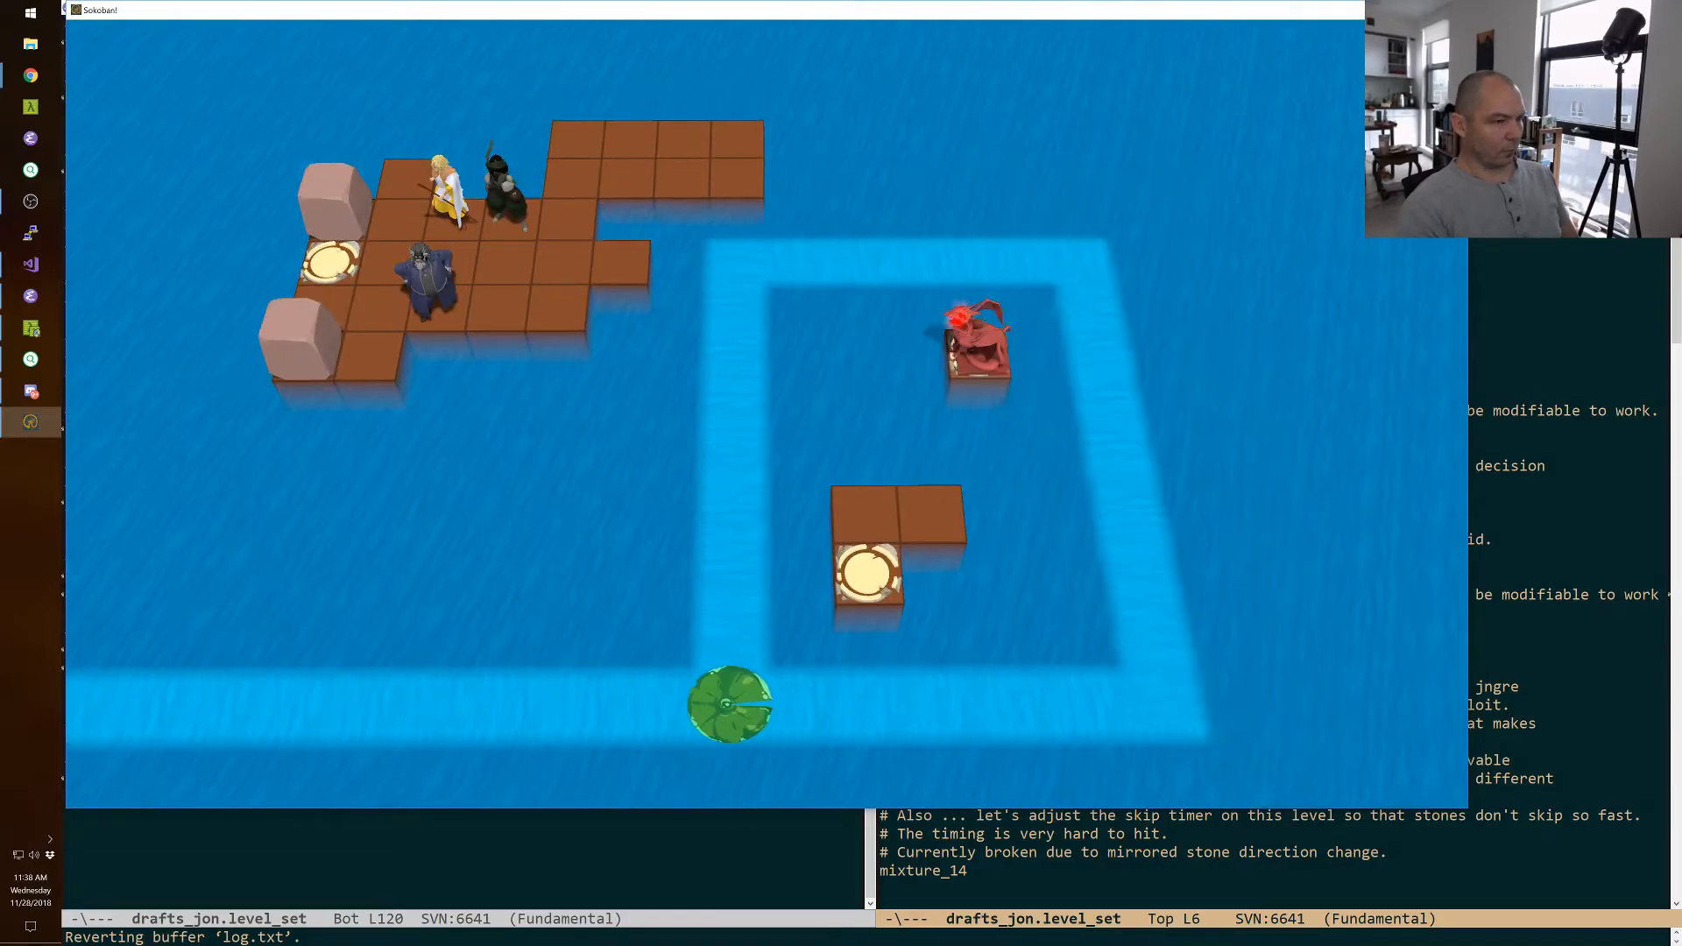
key("z")
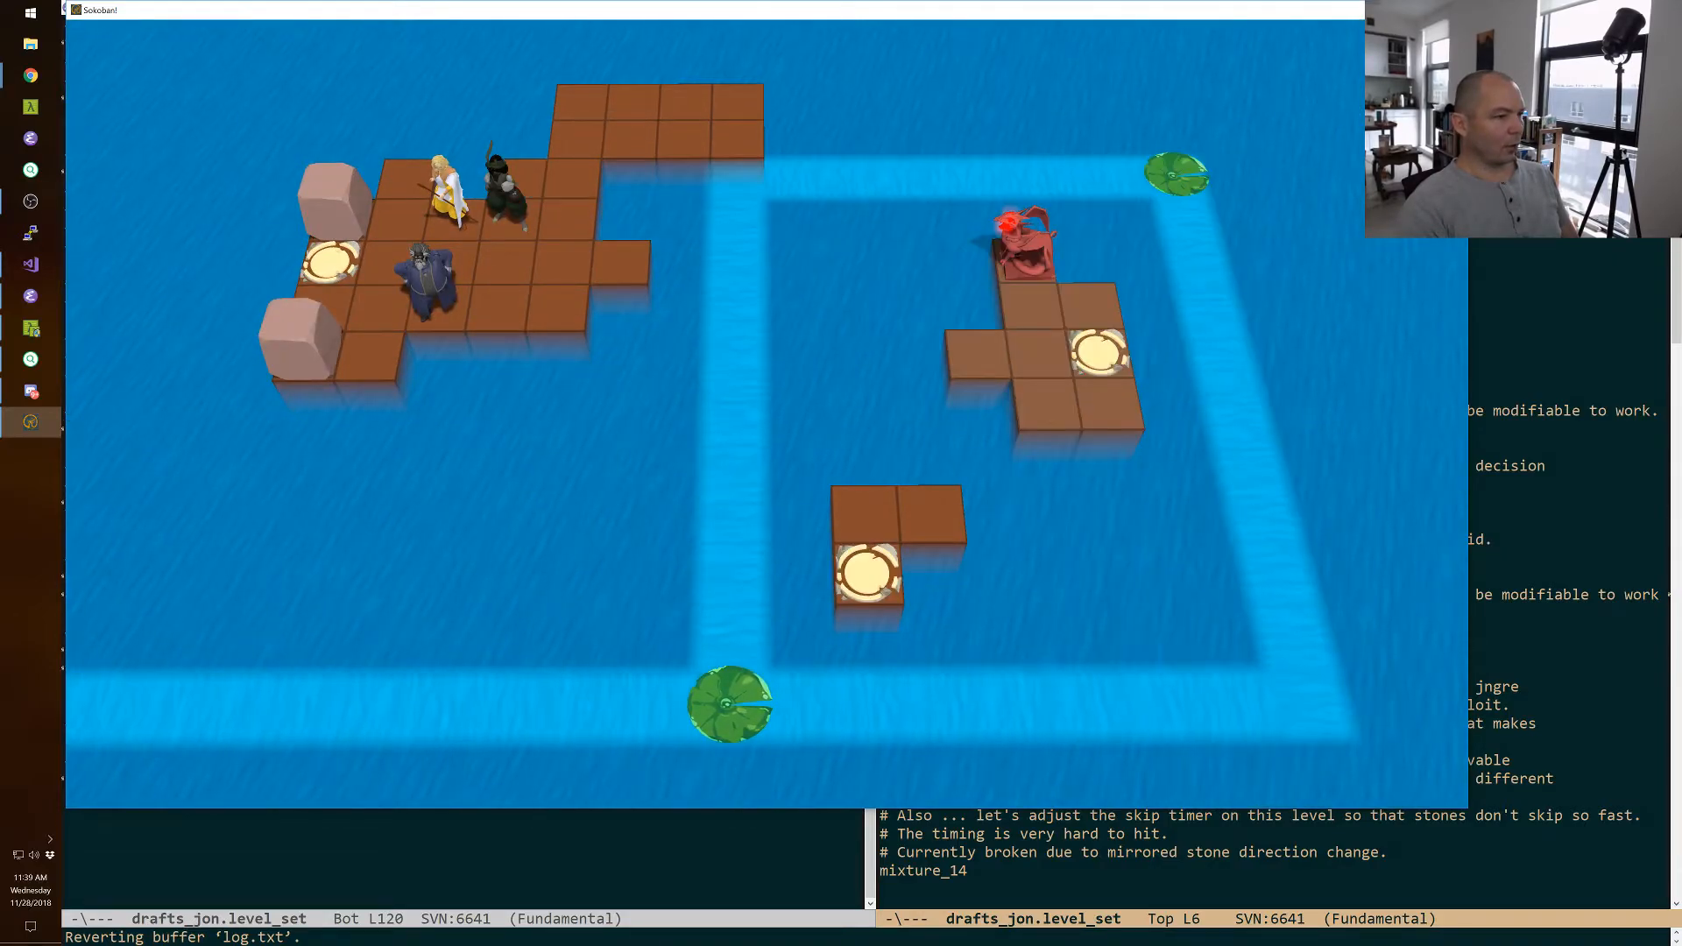
key("r")
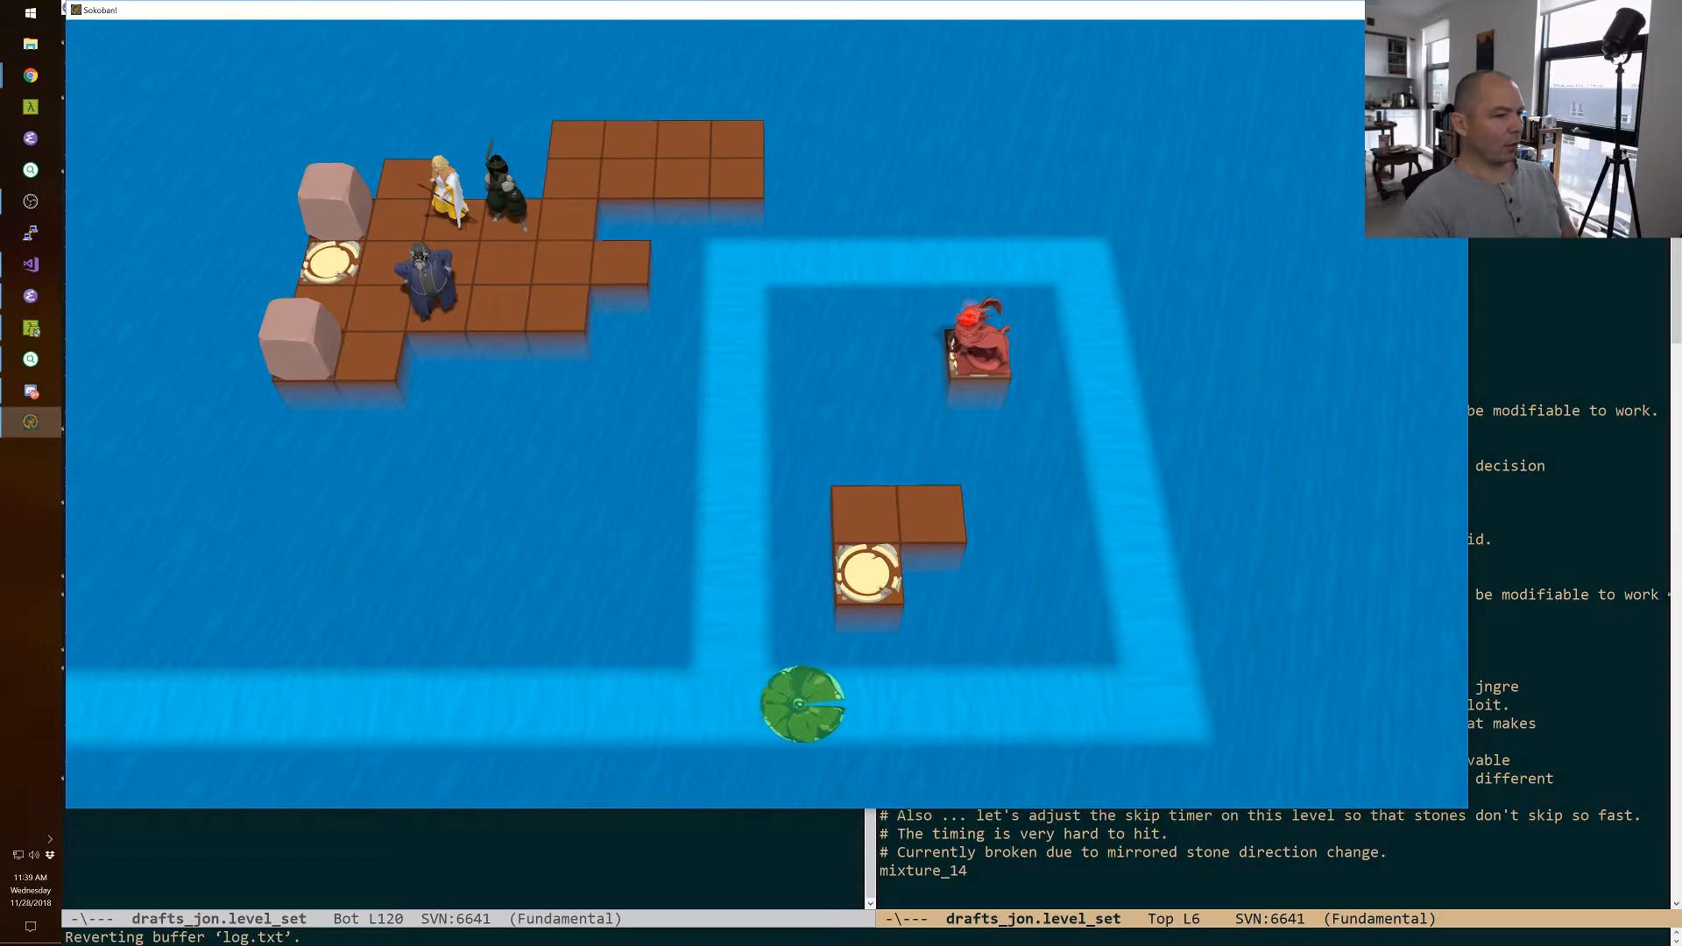
Compare the river, platform and dragon layouts of wizard_drop and wizard_drop_v2 by switching repeatedly between the two levels in play mode.
key("z")
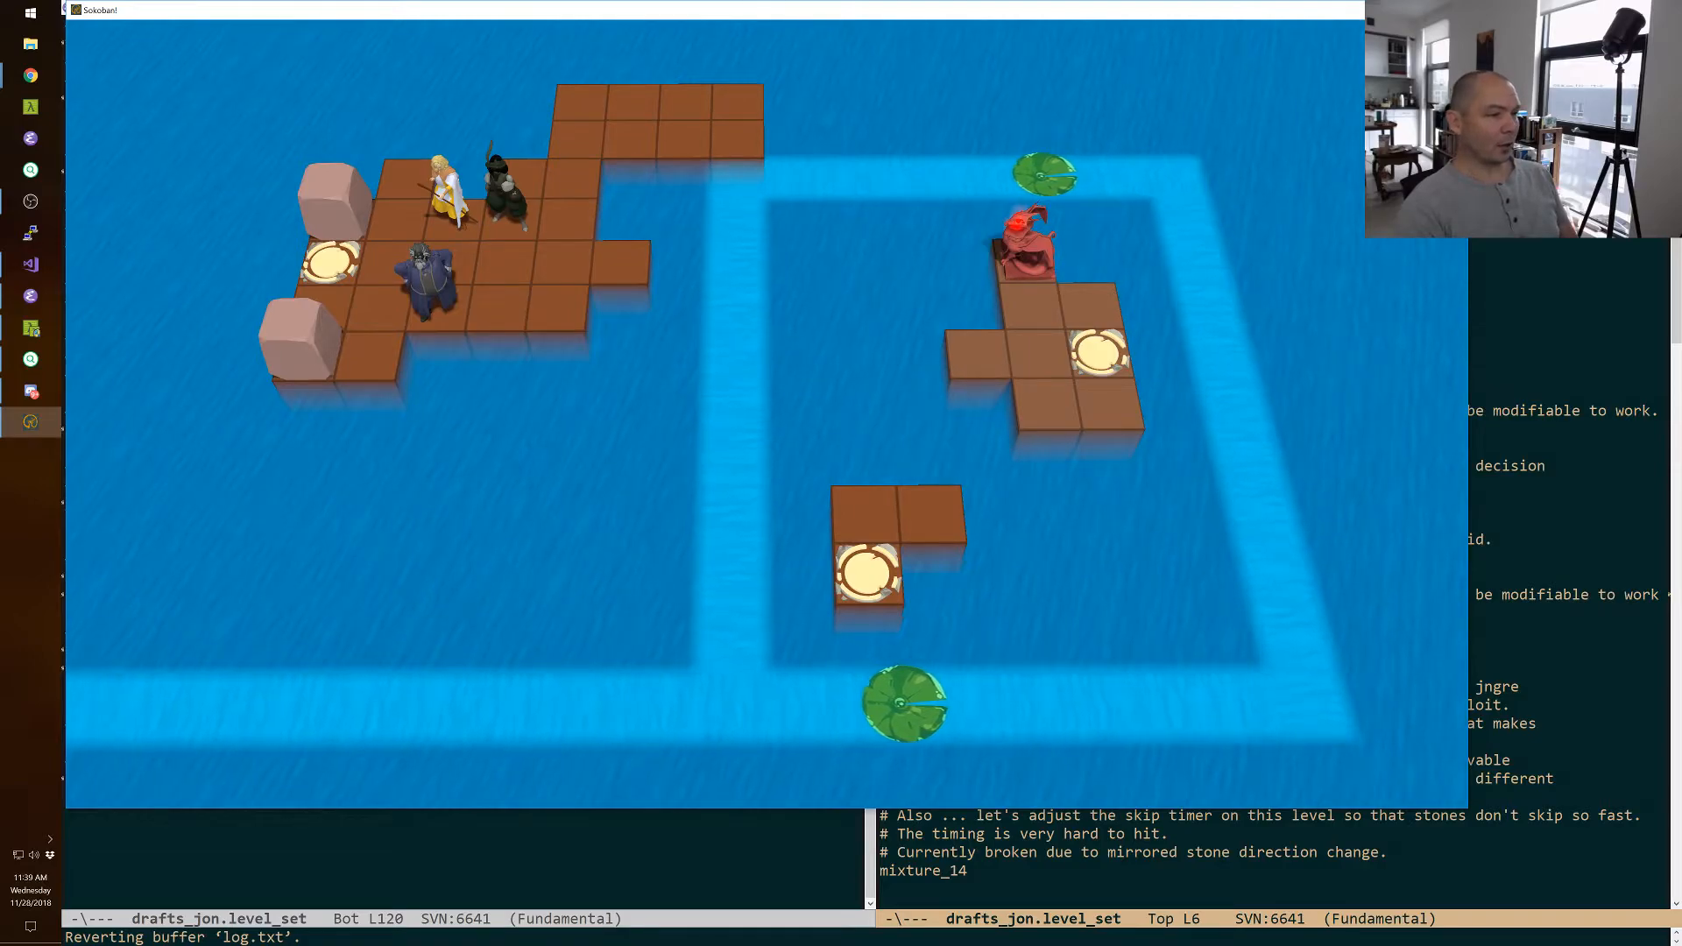
key("Page_Up")
key("Page_Down")
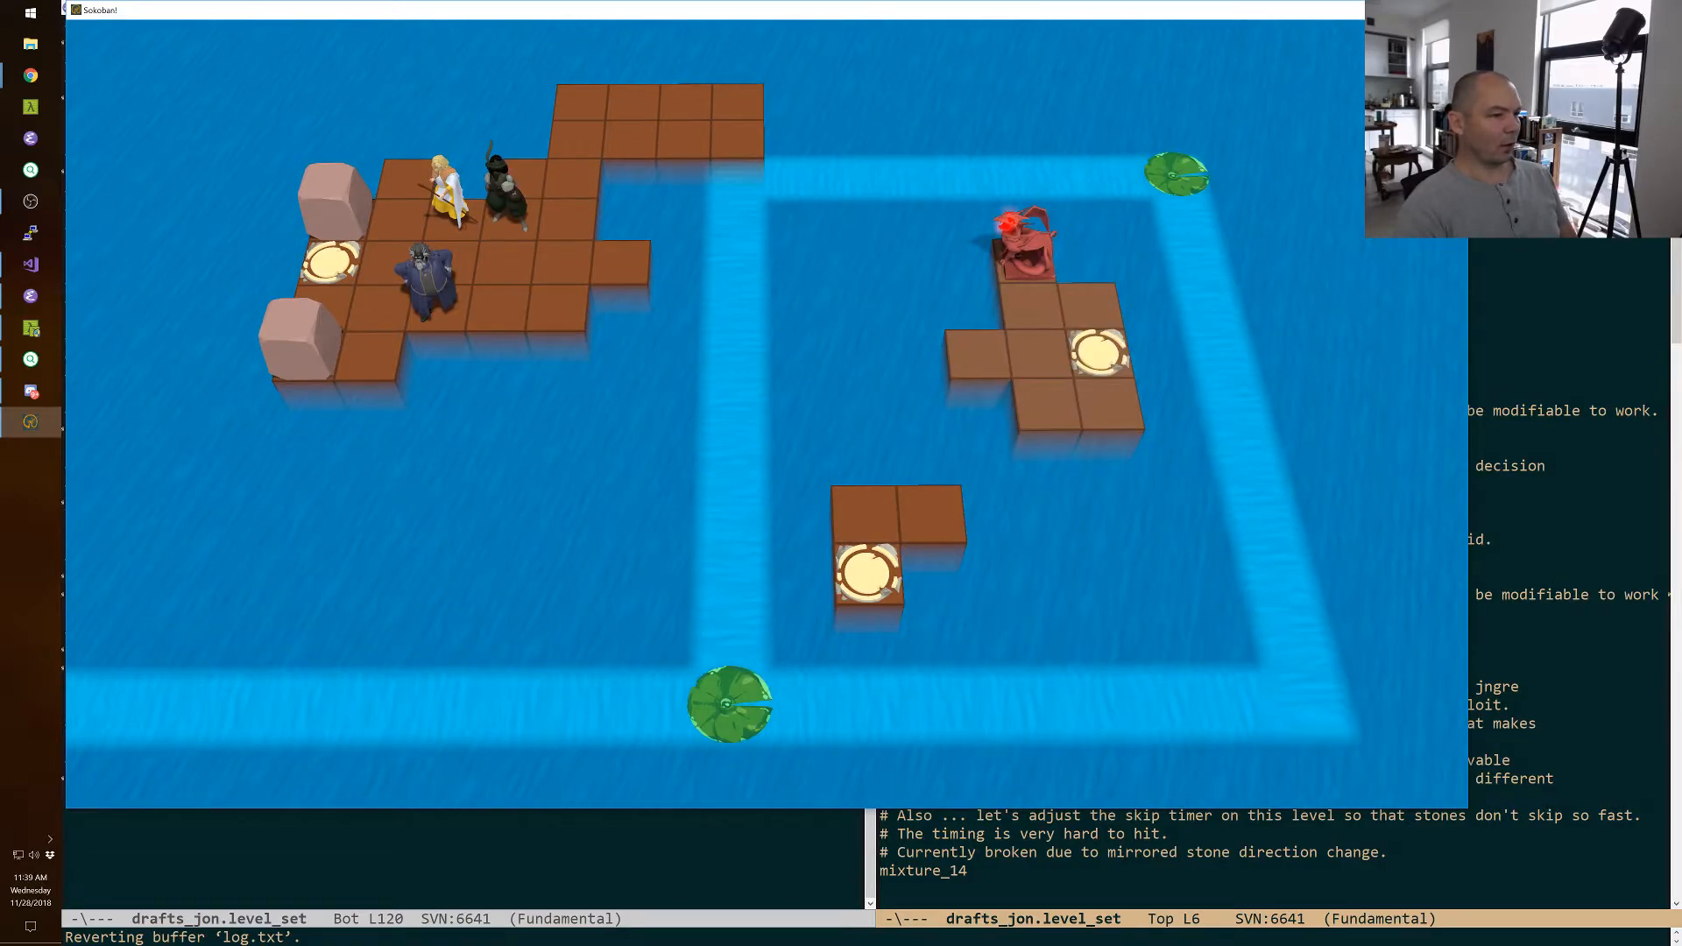
key("Page_Up")
key("Page_Down")
key("Page_Up")
key("Page_Down")
key("Page_Up")
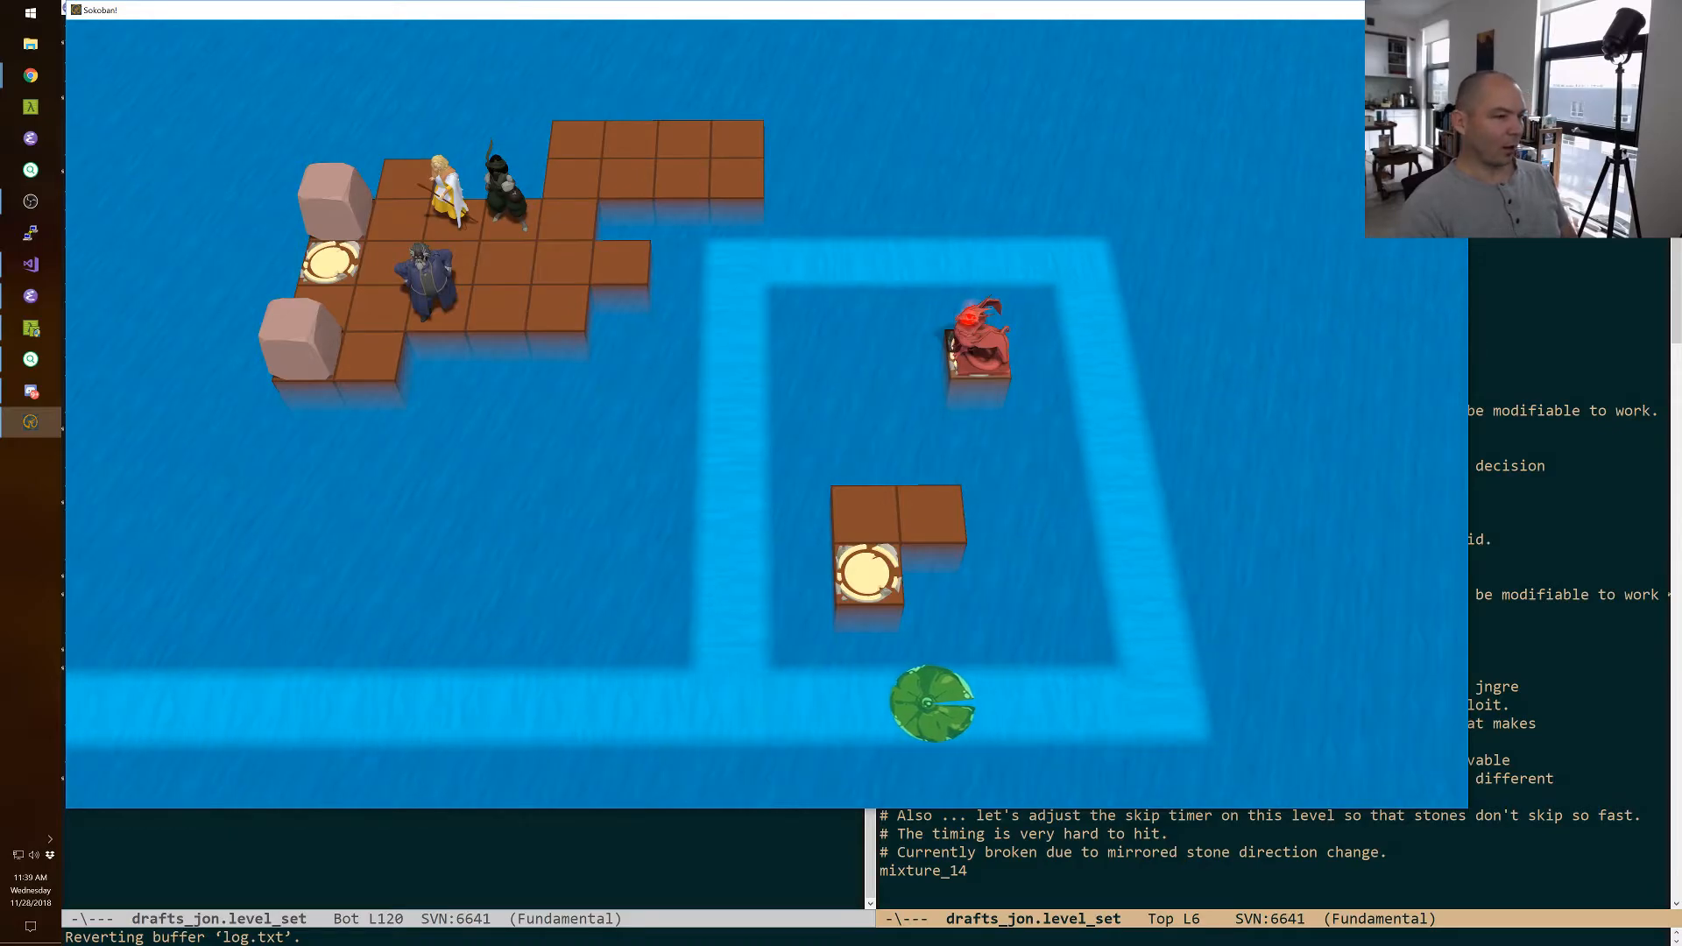
key("Page_Up")
key("Page_Up")
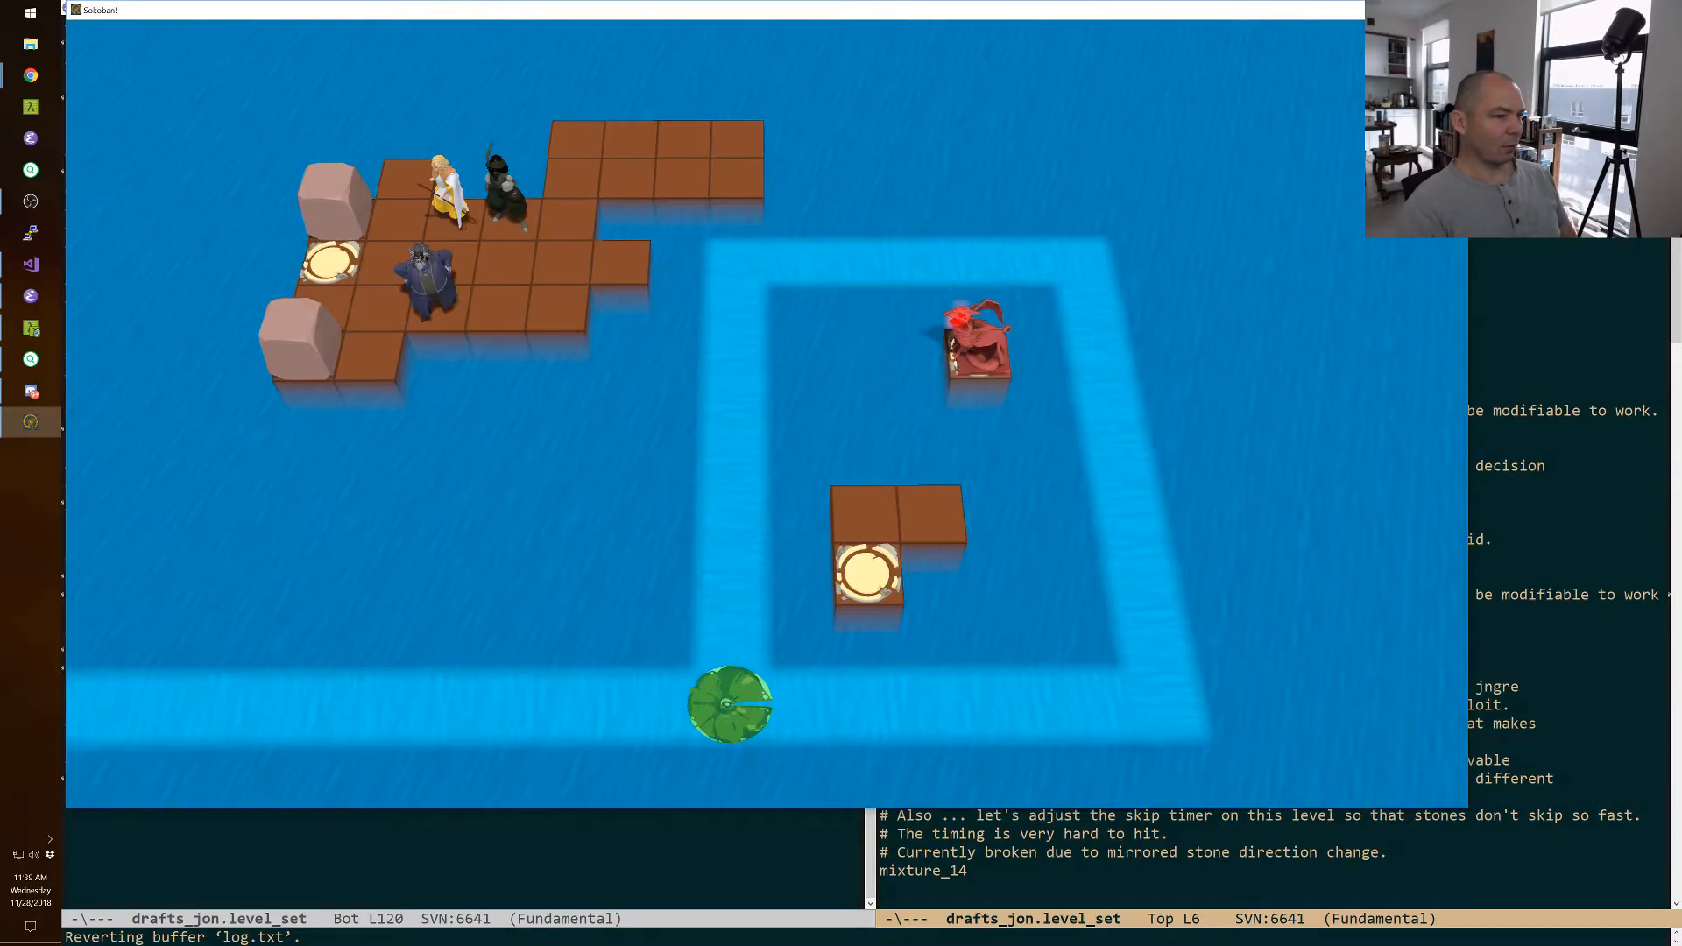
key("Page_Up")
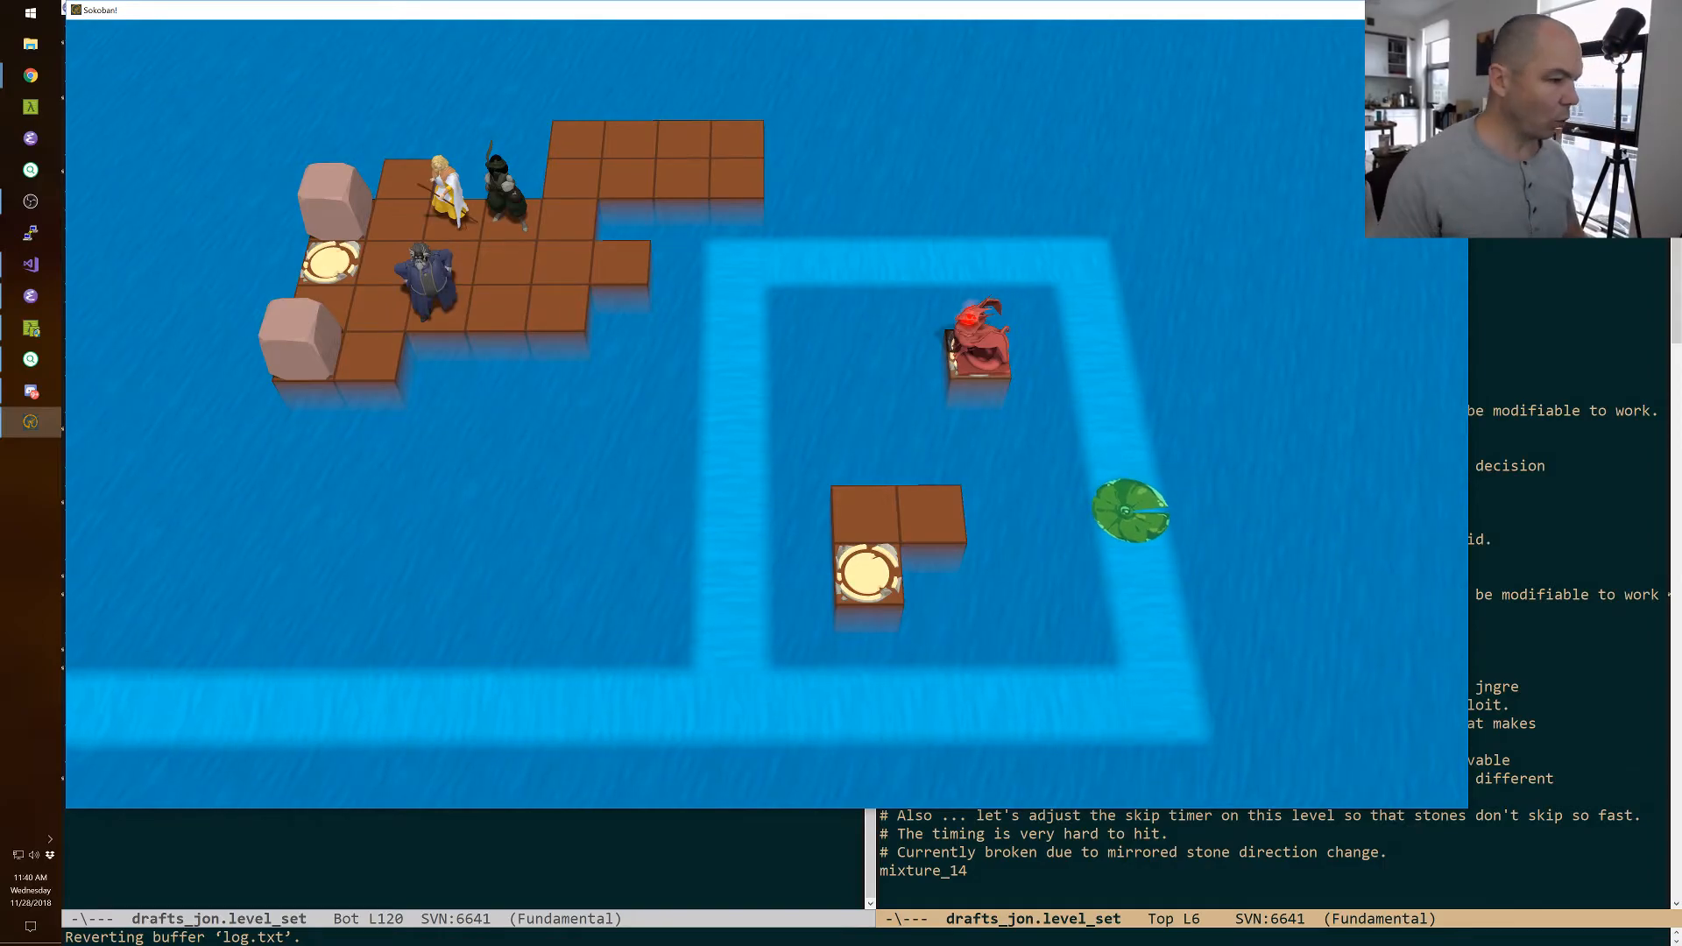
Switch to Emacs, add a comment beginning "# Make an intro level that doesn't require" below wizard_drop_v2, save the level set and return to the game.
key("alt+Tab")
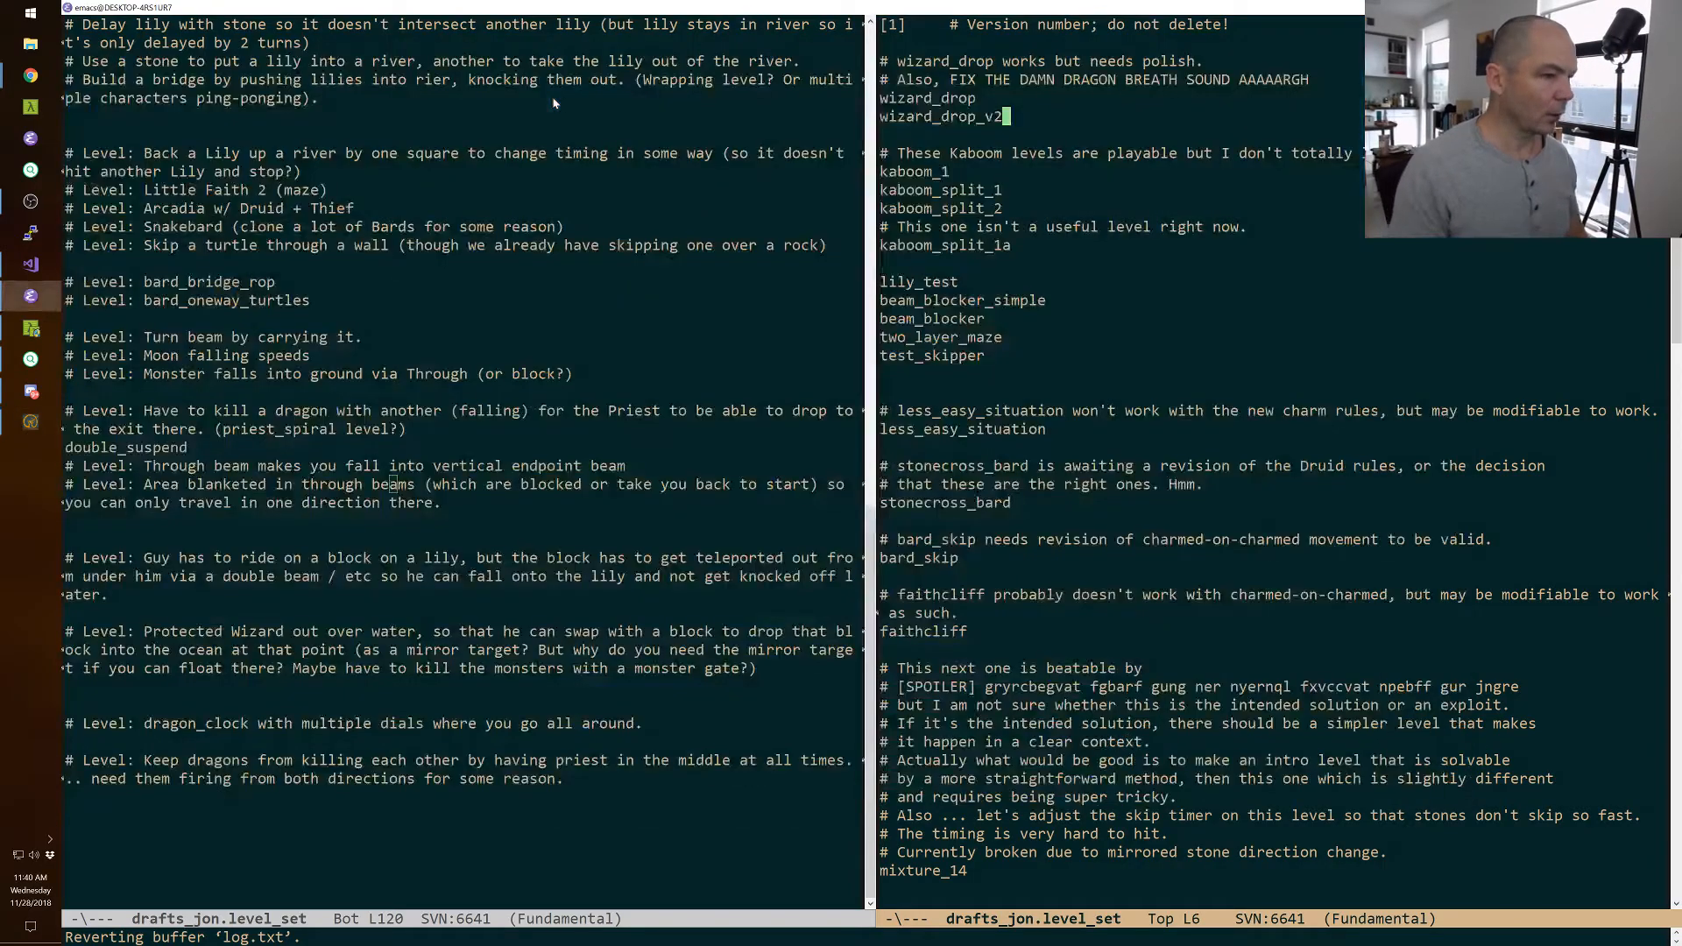
key("Return")
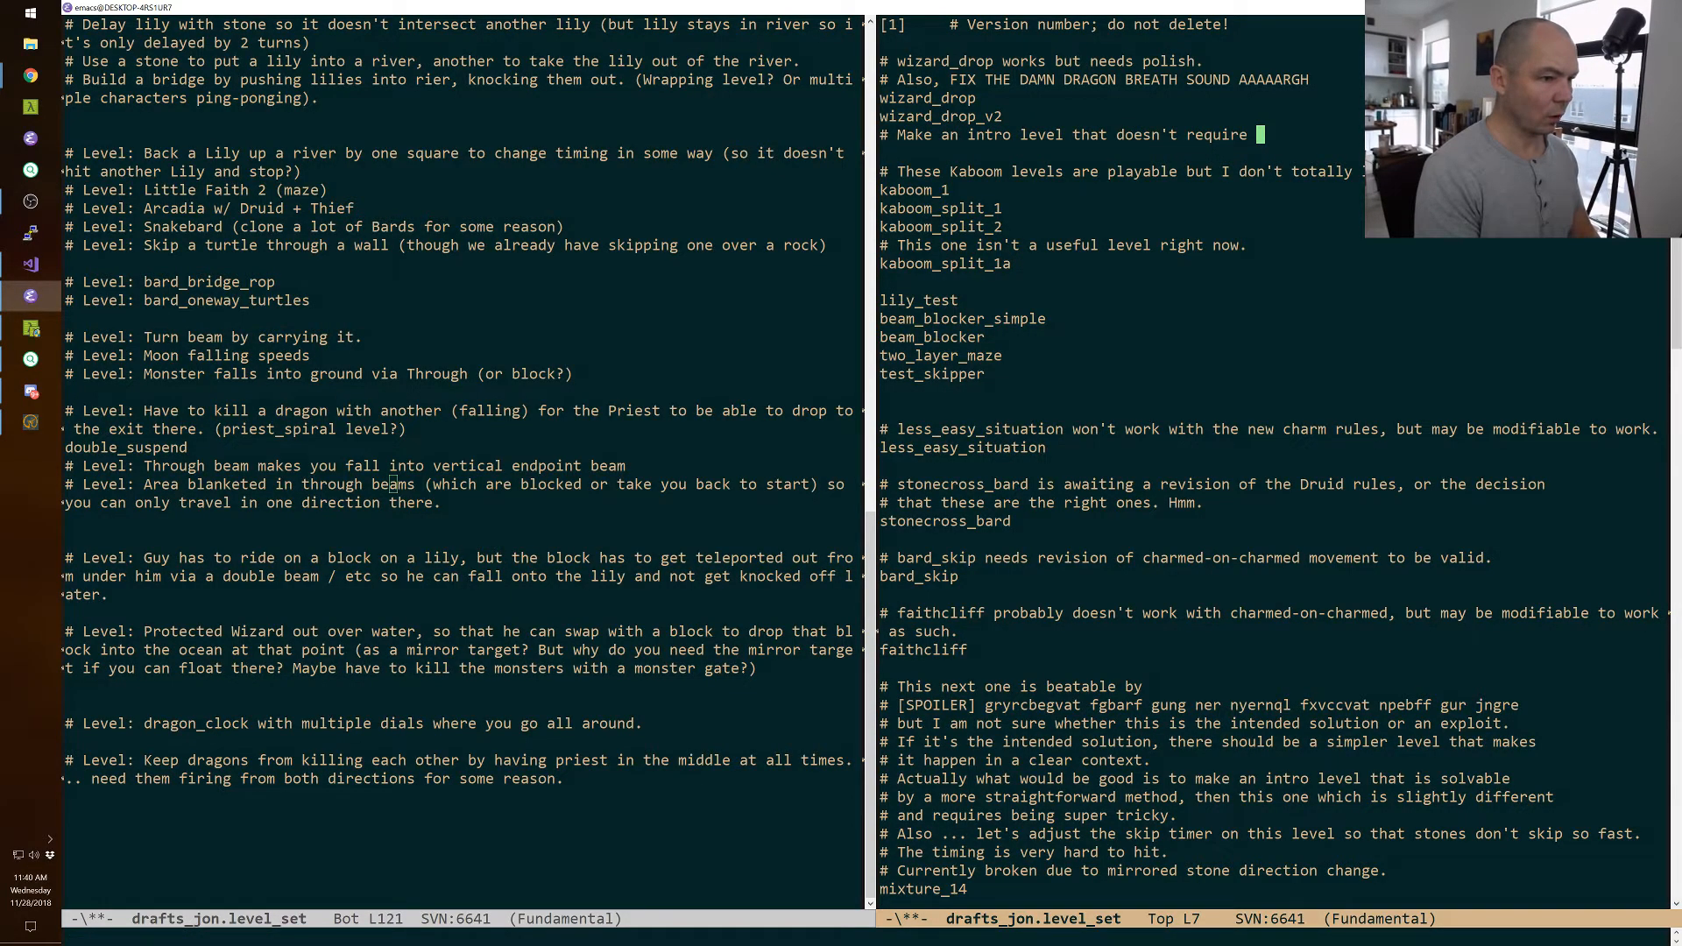
key("ctrl+x")
key("ctrl+s")
key("alt+Tab")
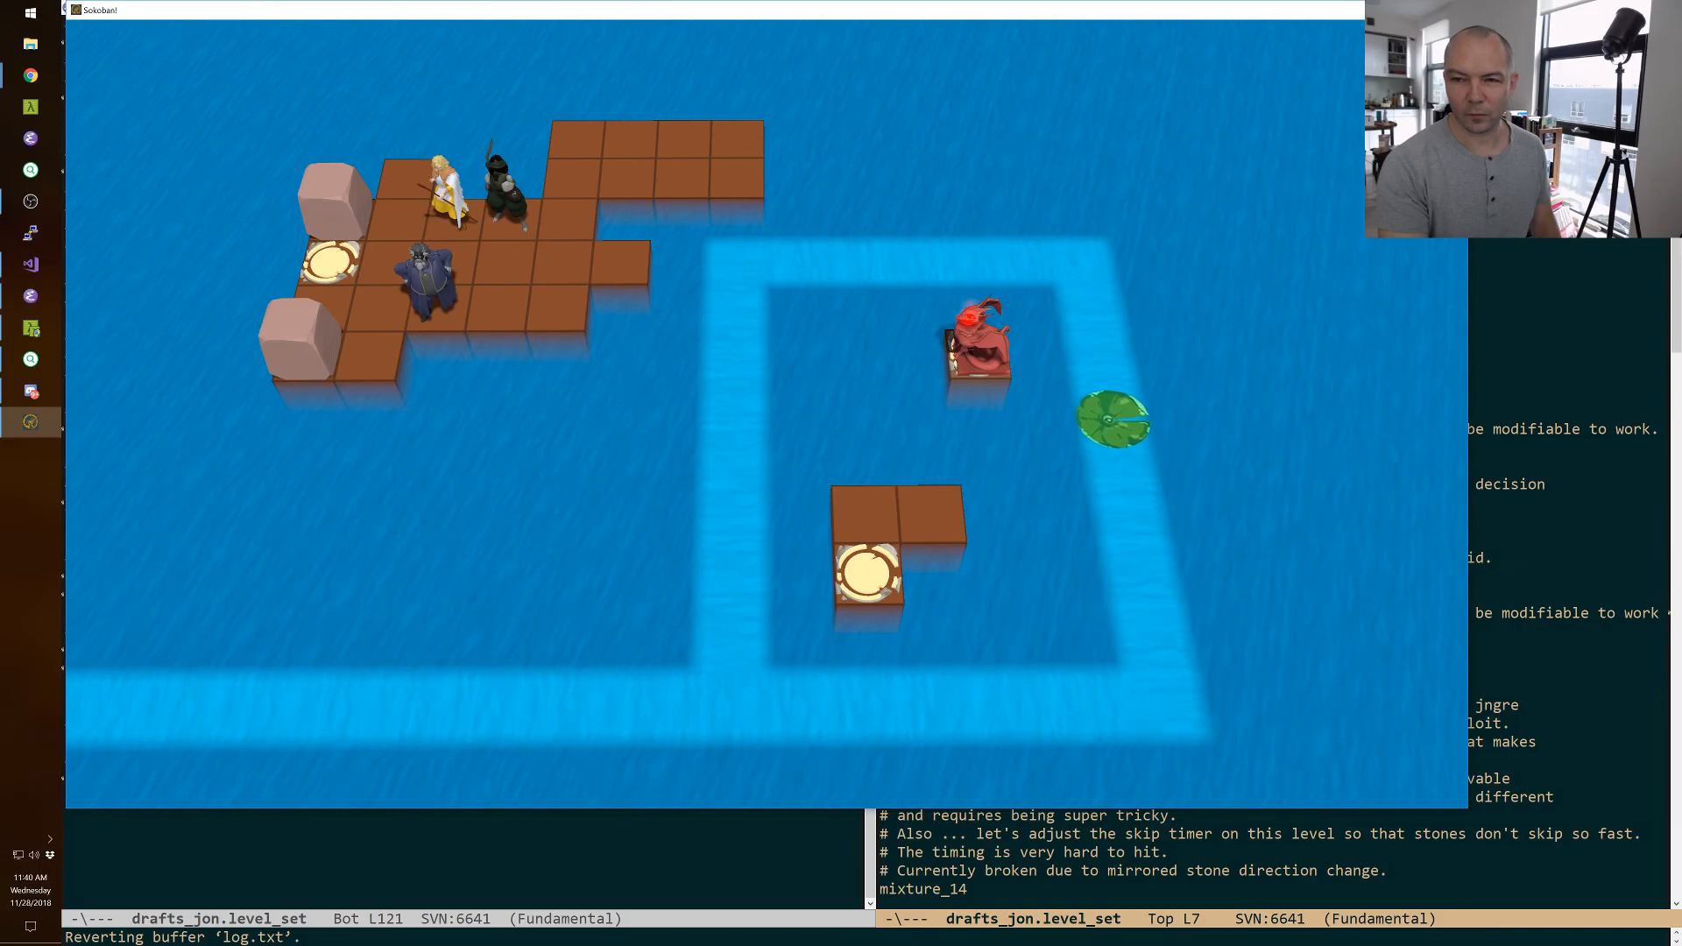
key("alt+Tab")
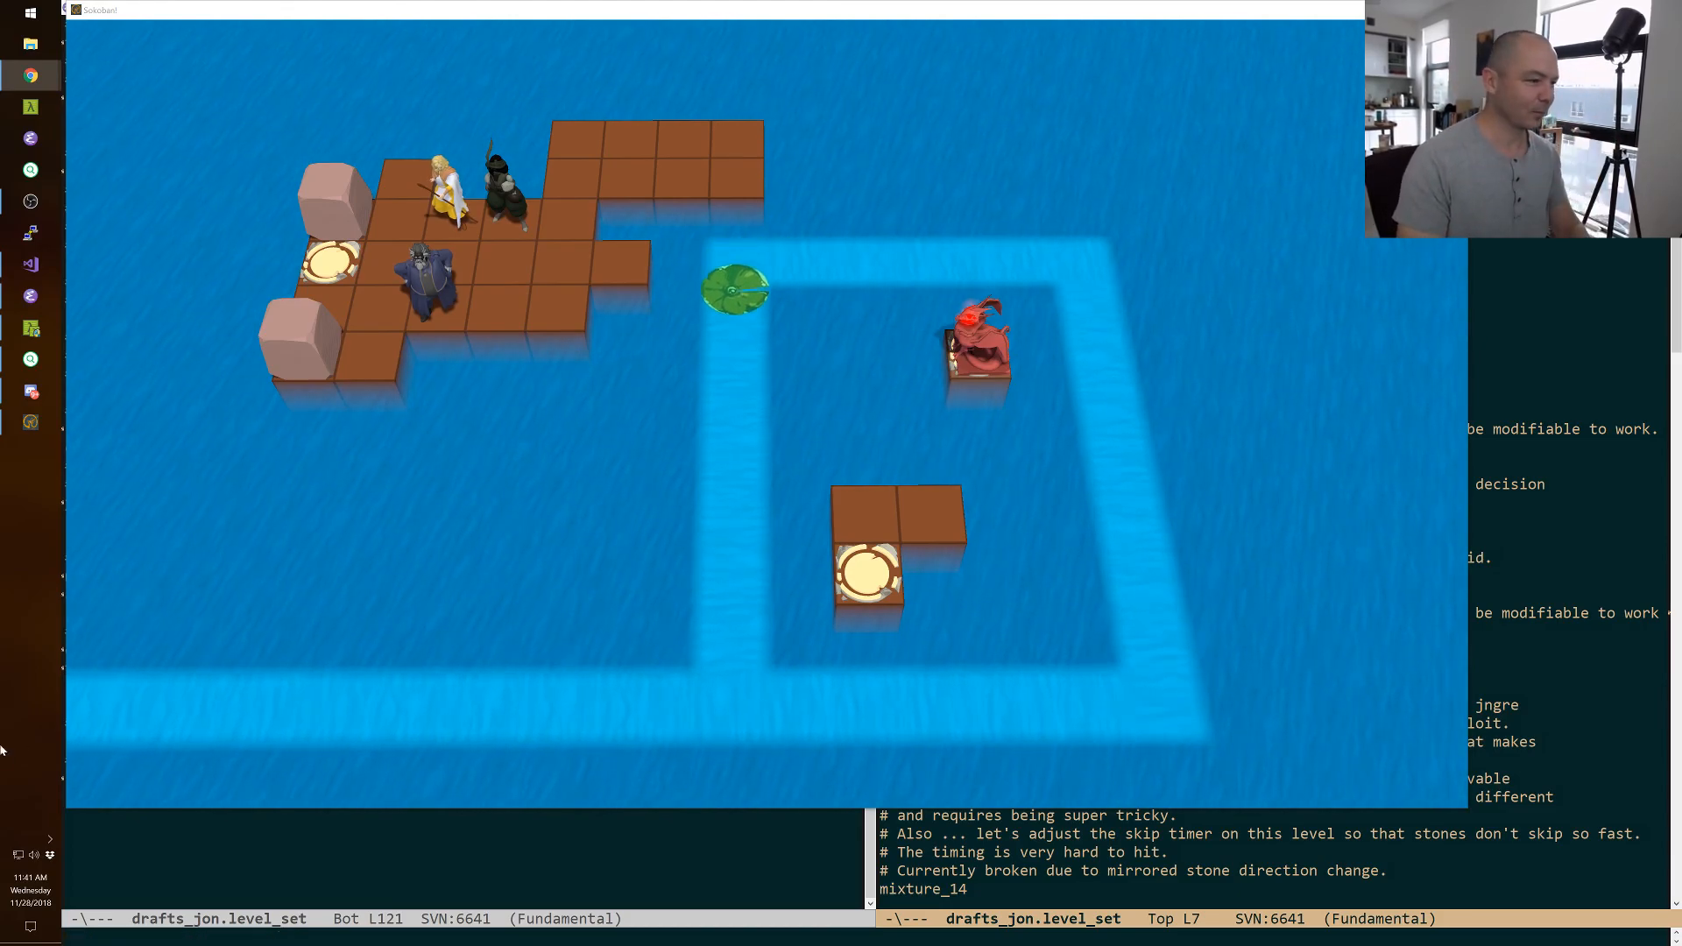
left_click(30, 202)
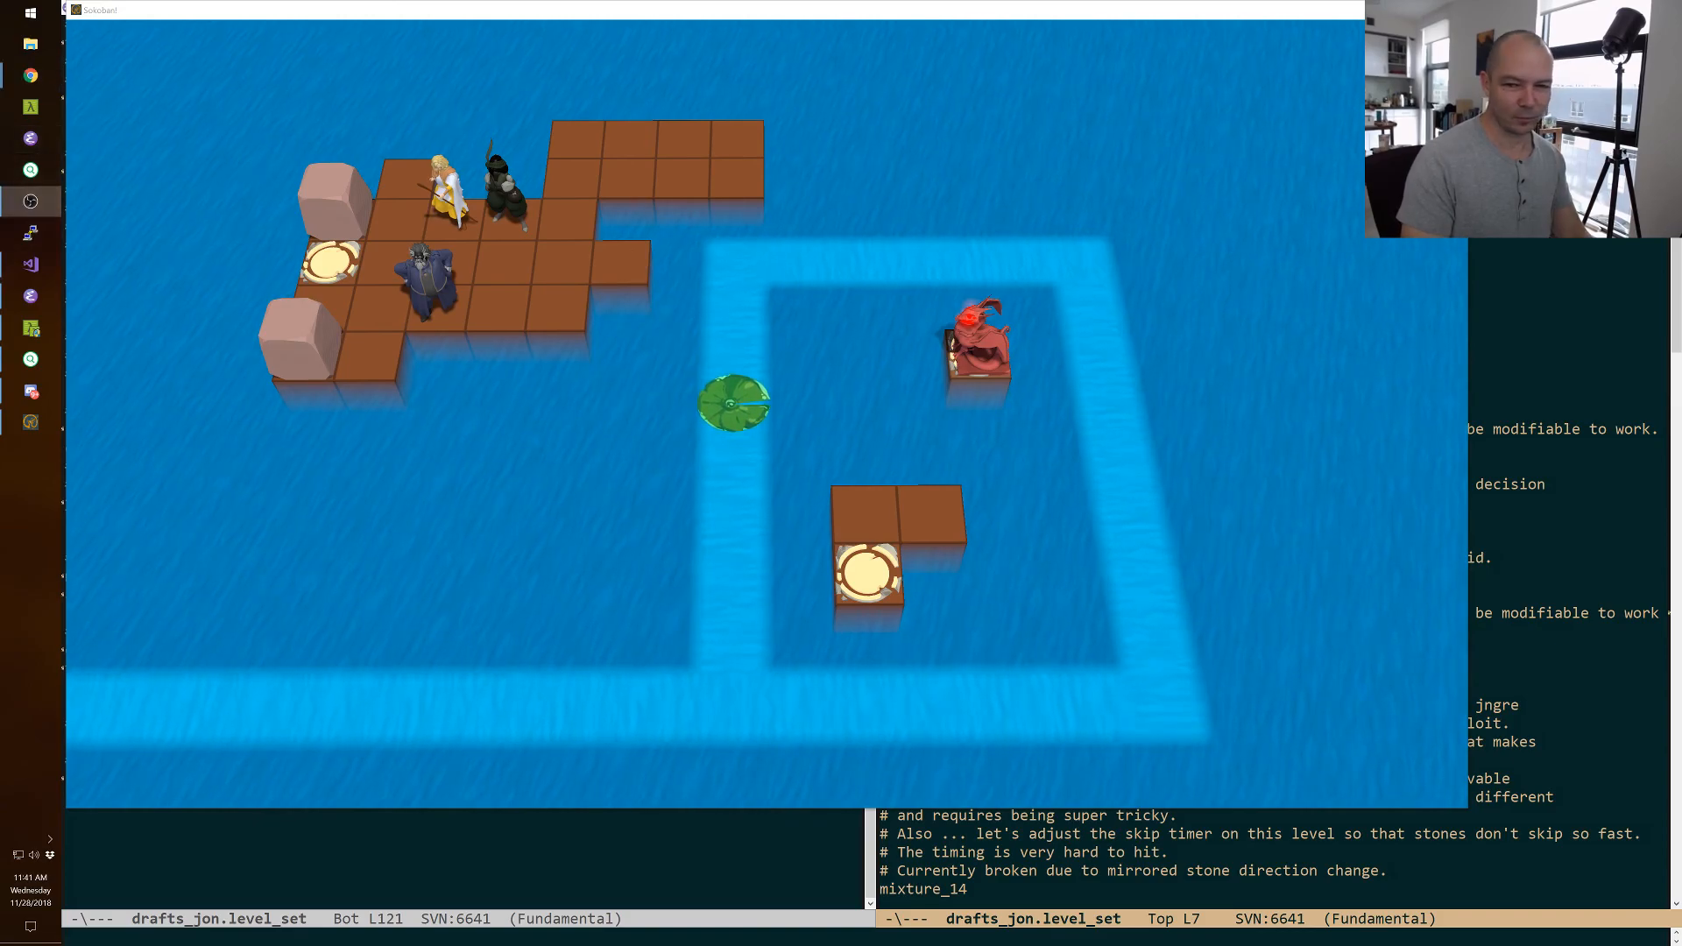